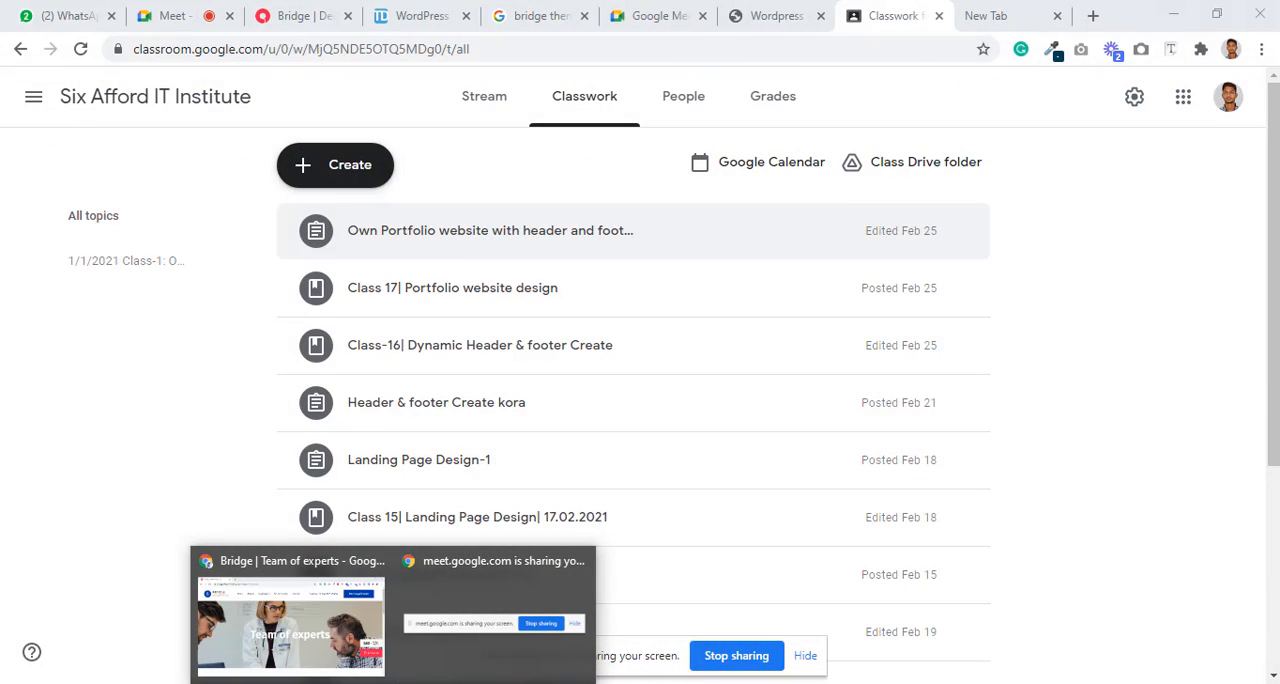
Step: Review the part 3 course outline on contact forms and Mailchimp on the sixafford.com page
left_click(757, 8)
scroll(830, 452, "down", 5)
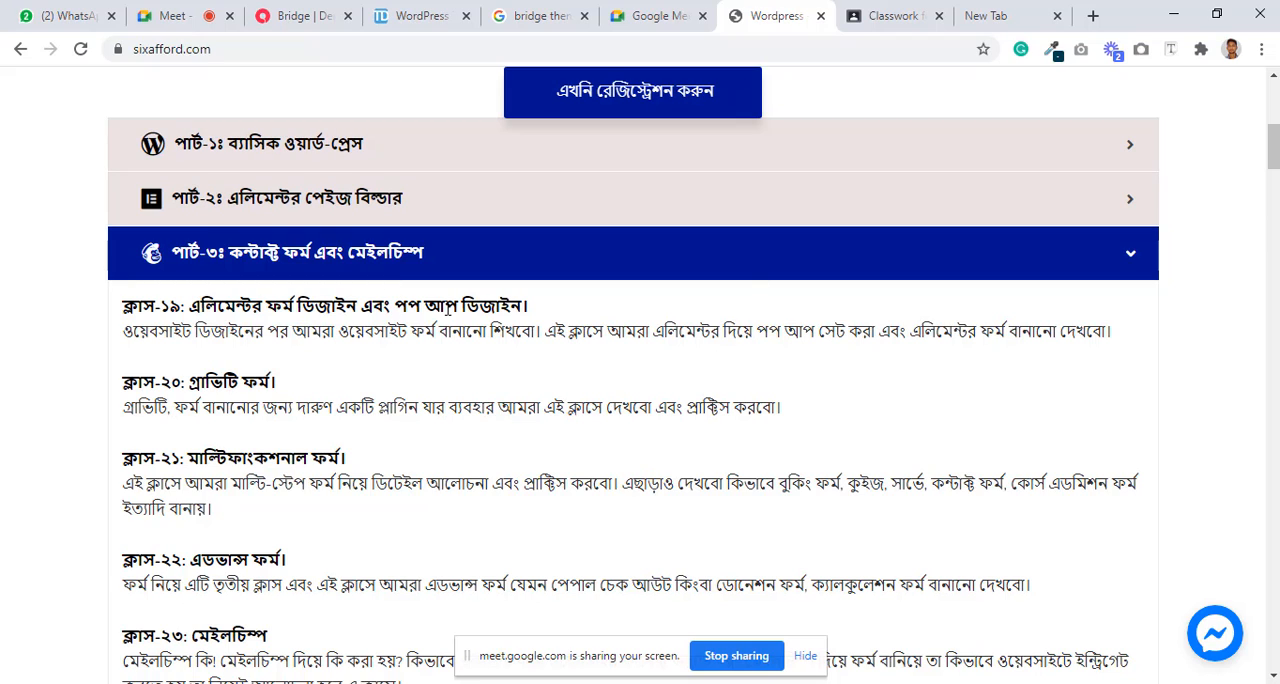
scroll(606, 446, "down", 1)
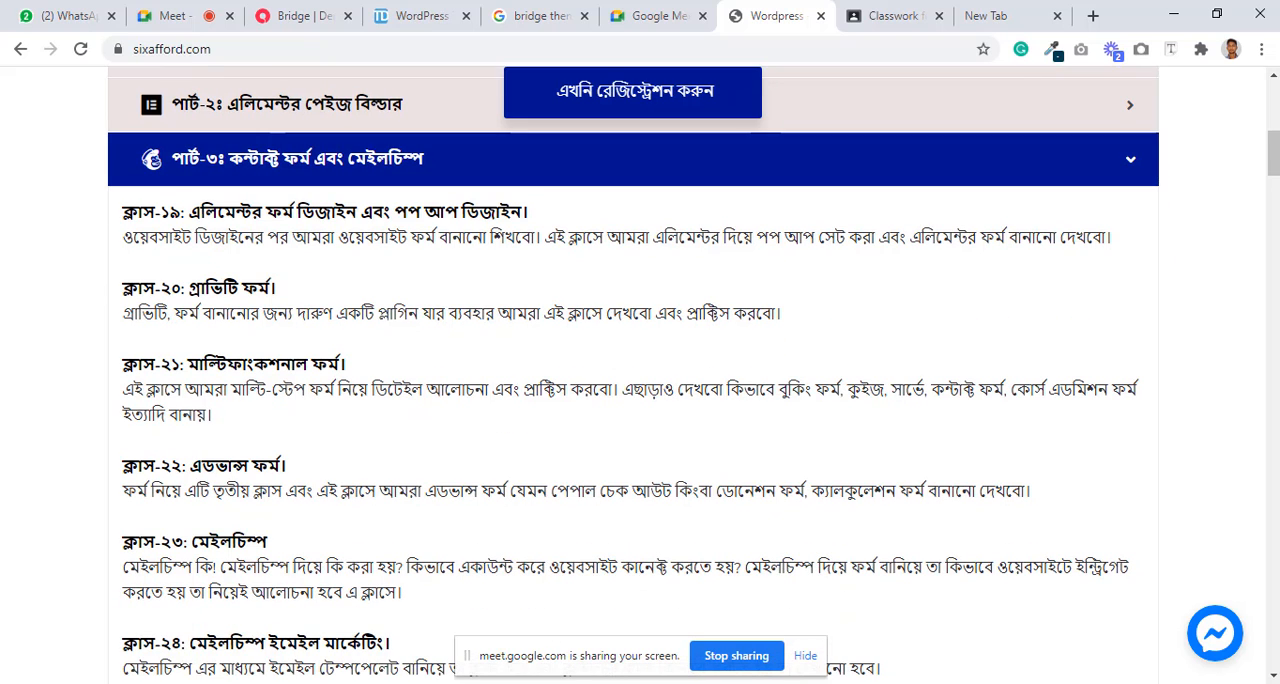
Step: Switch to the WordPress dashboard and open the new-page editor in a separate browser window
left_click(595, 628)
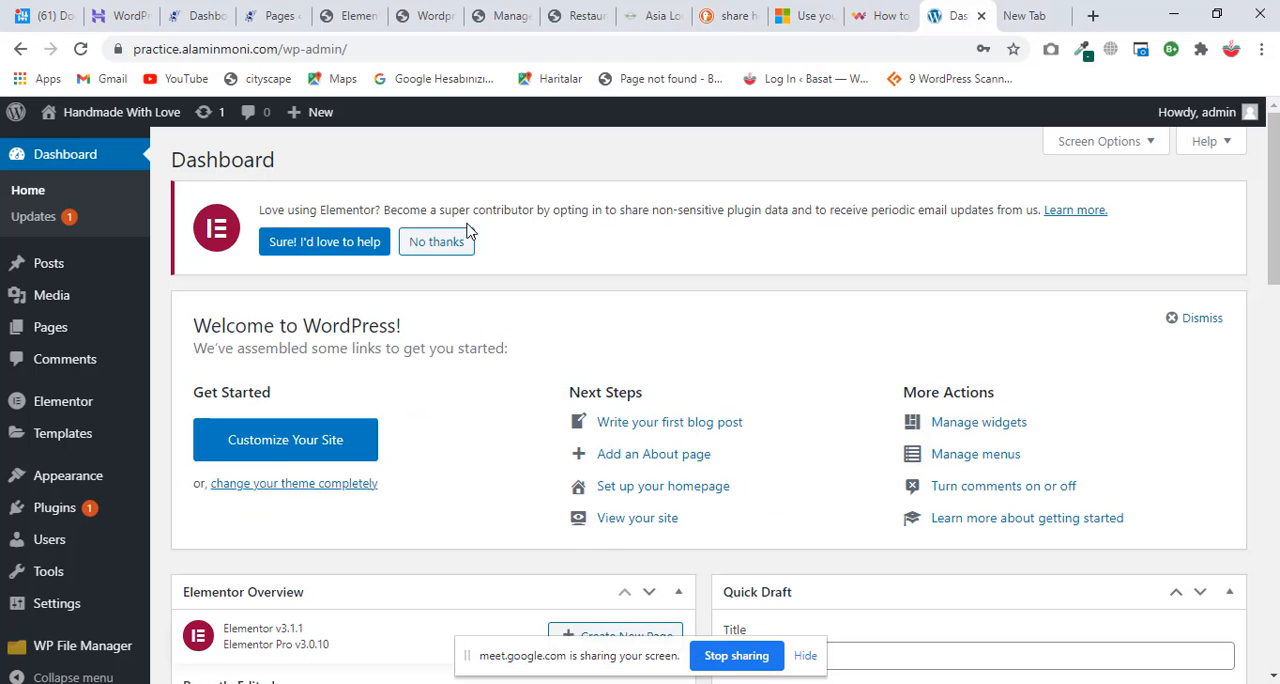
mouse_move(145, 332)
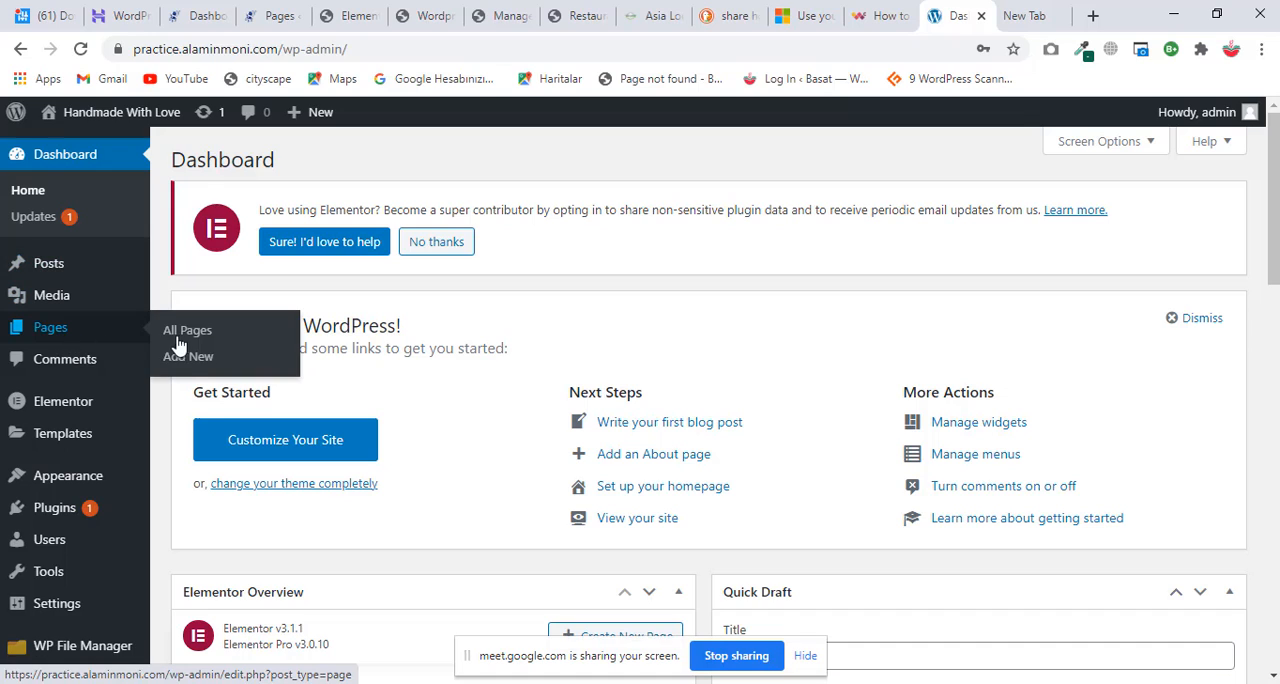
right_click(189, 360)
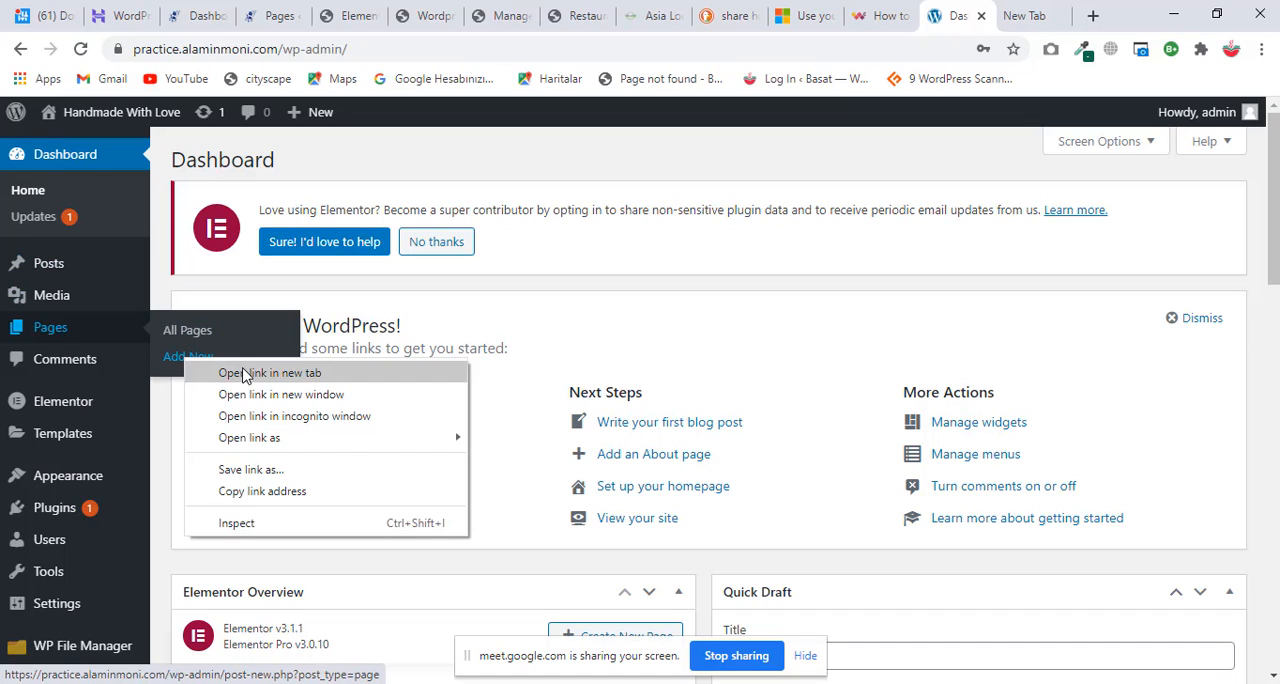
left_click(250, 371)
left_click_drag(965, 15, 955, 92)
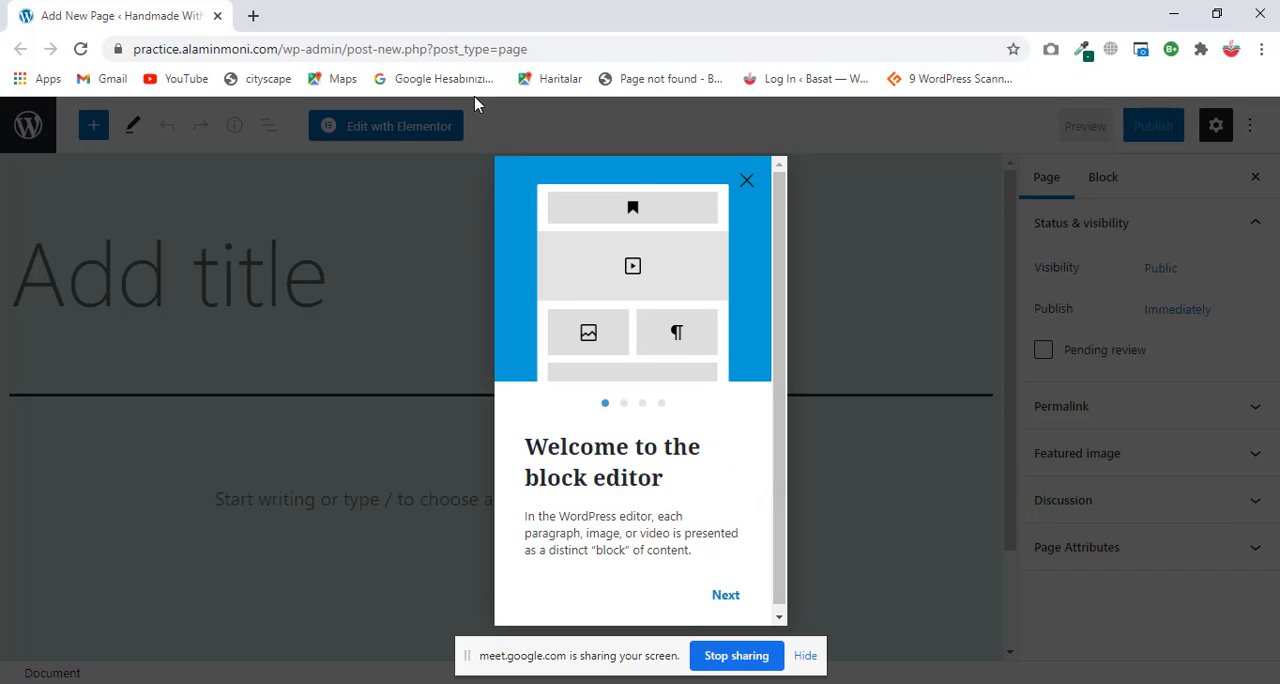
Step: Dismiss the block editor welcome guide, title the new page "Form" and open it for editing with Elementor
left_click(746, 180)
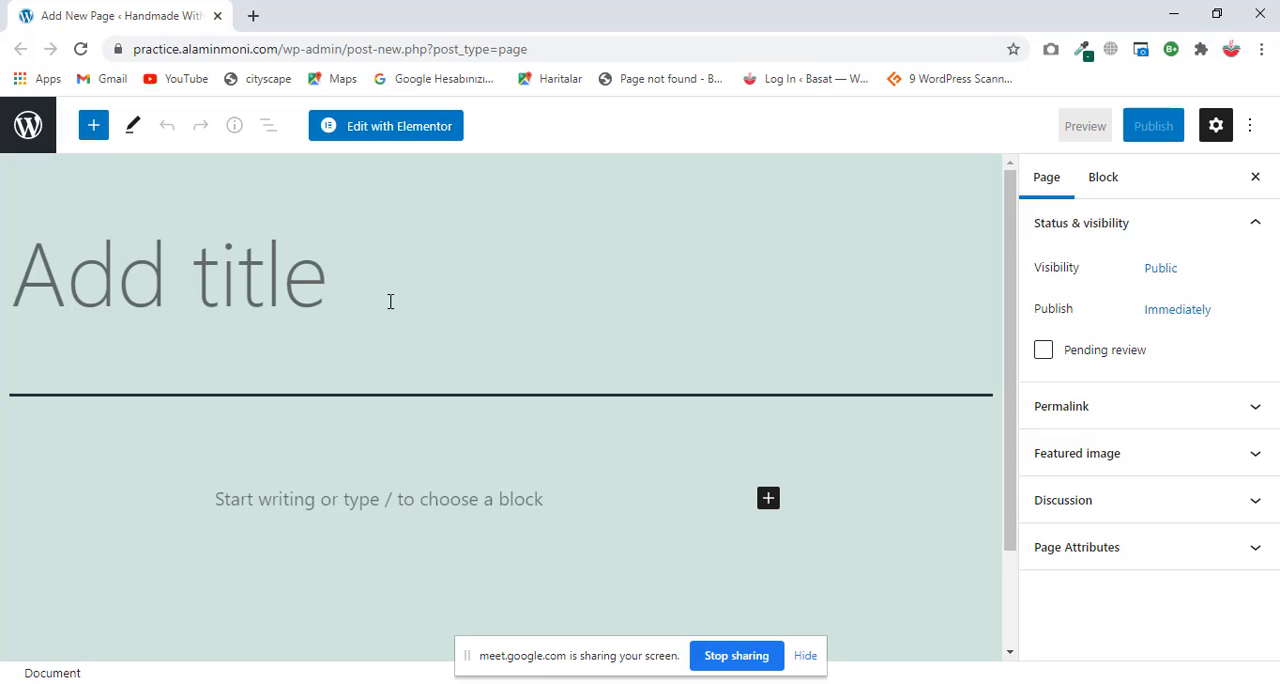
type("Form")
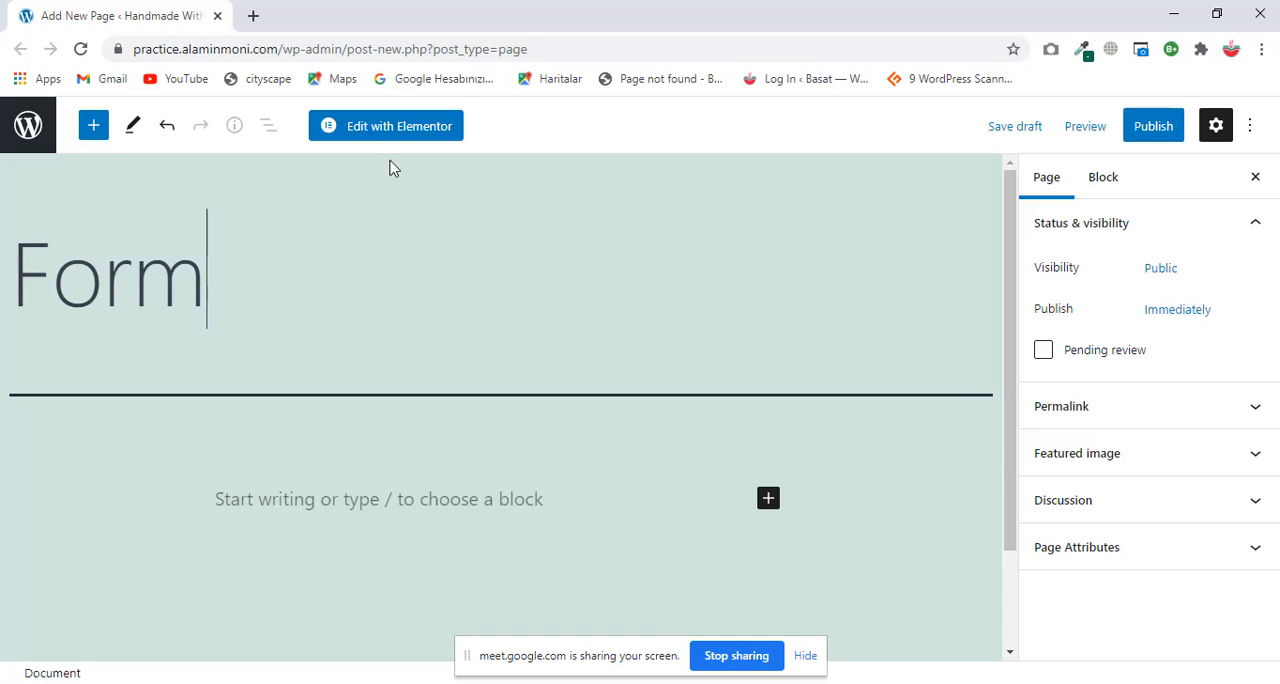
left_click(397, 127)
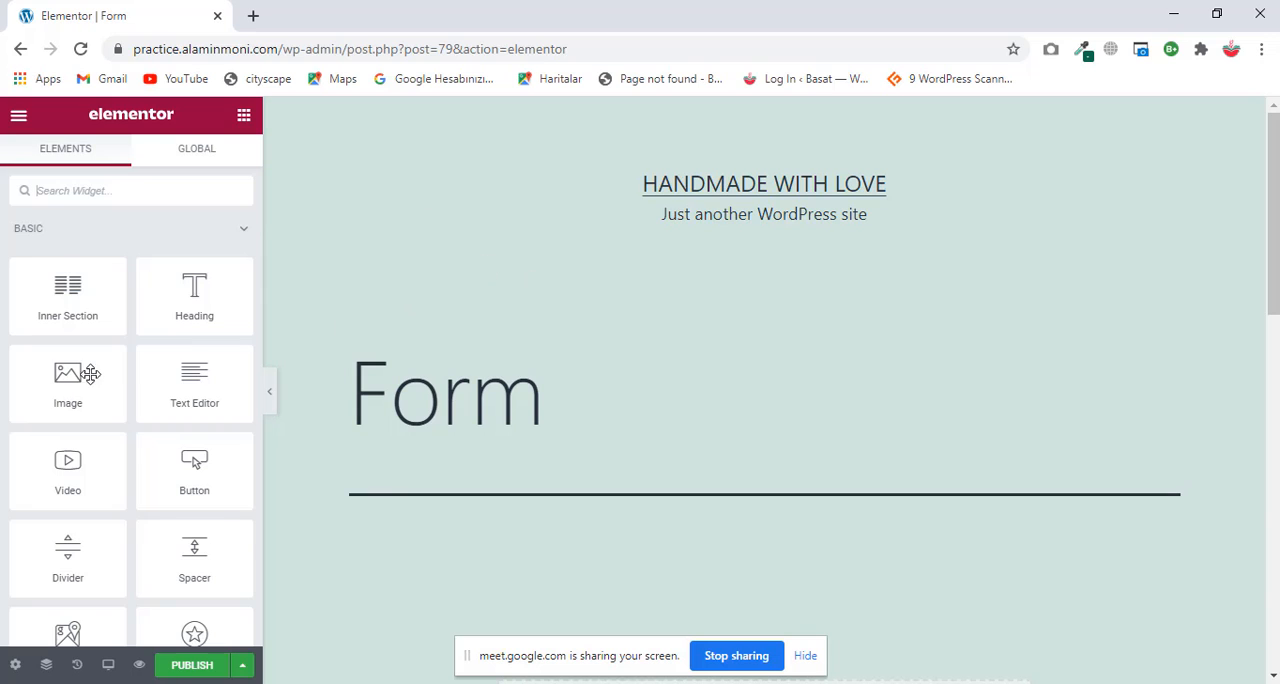
Step: Set the page's layout to Elementor Canvas in the page settings
scroll(90, 380, "down", 4)
scroll(115, 297, "up", 4)
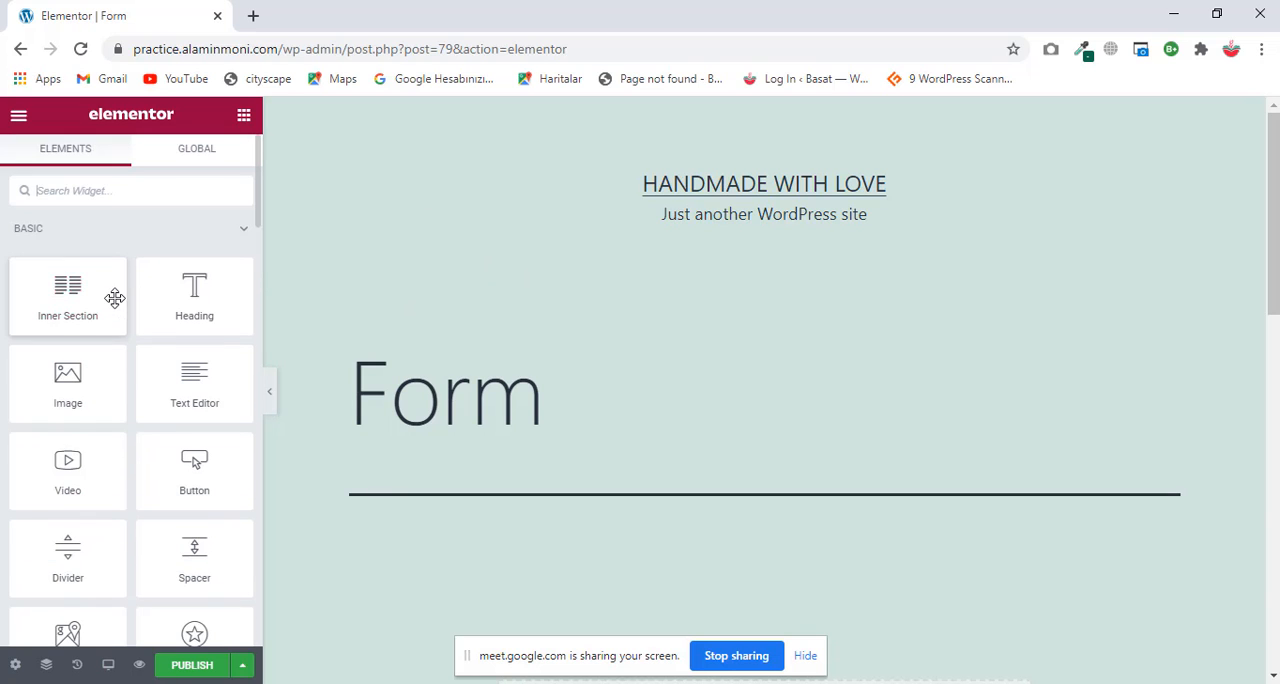
left_click(15, 665)
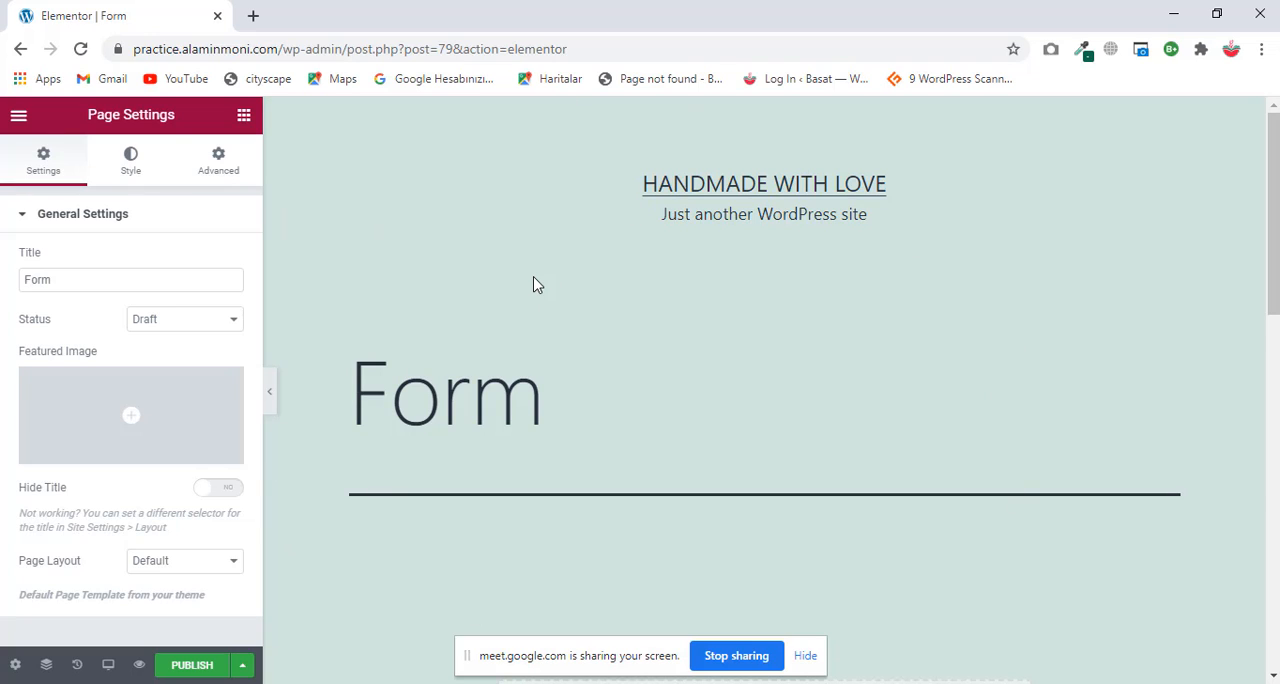
left_click(203, 566)
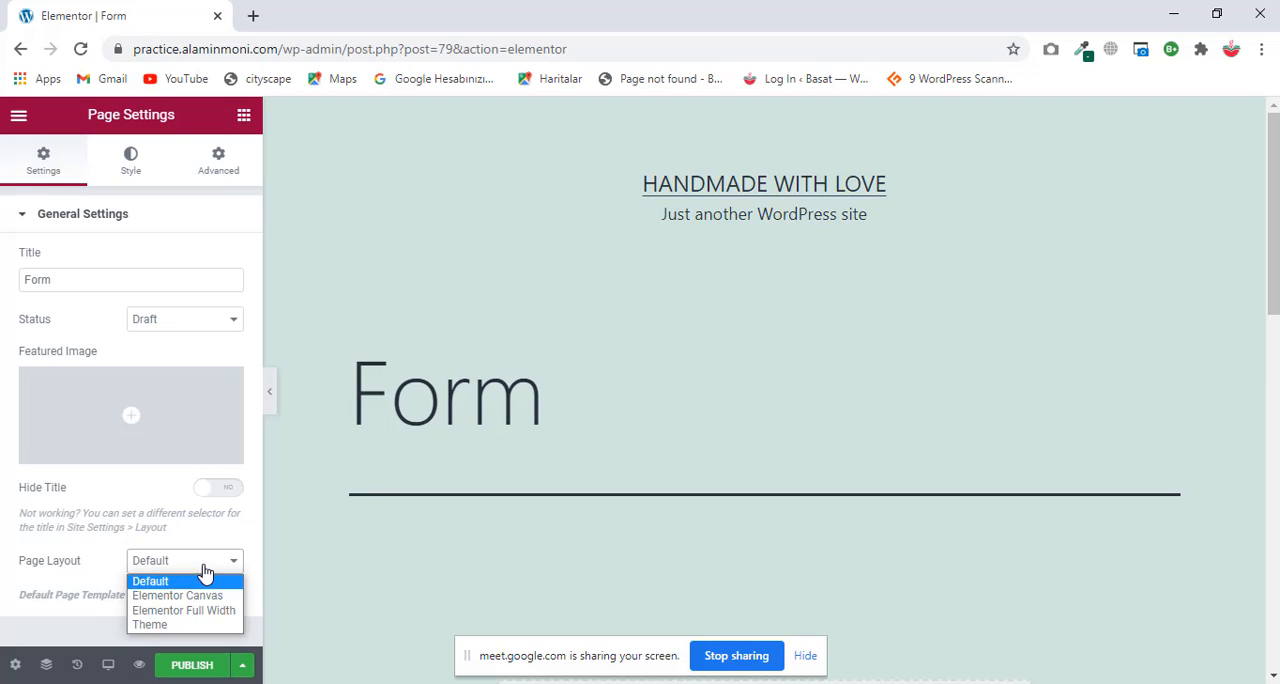
left_click(181, 597)
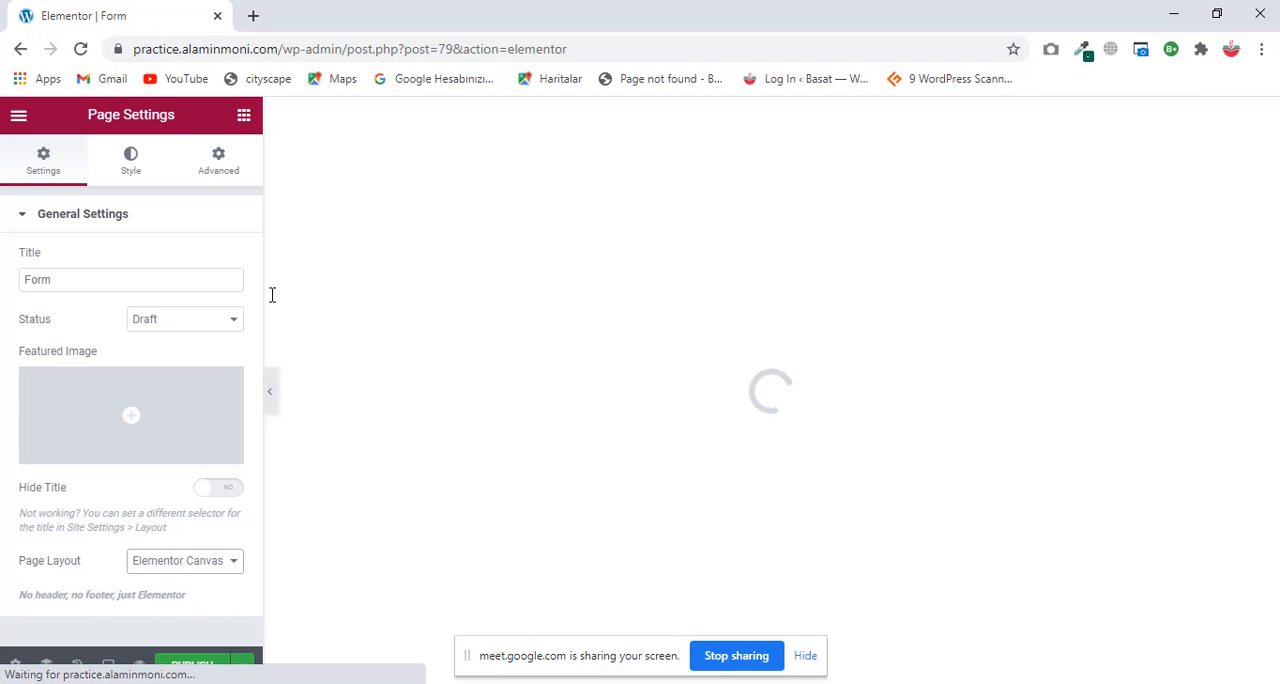
Step: Add a Pro Form widget to the empty section on the canvas
left_click(244, 116)
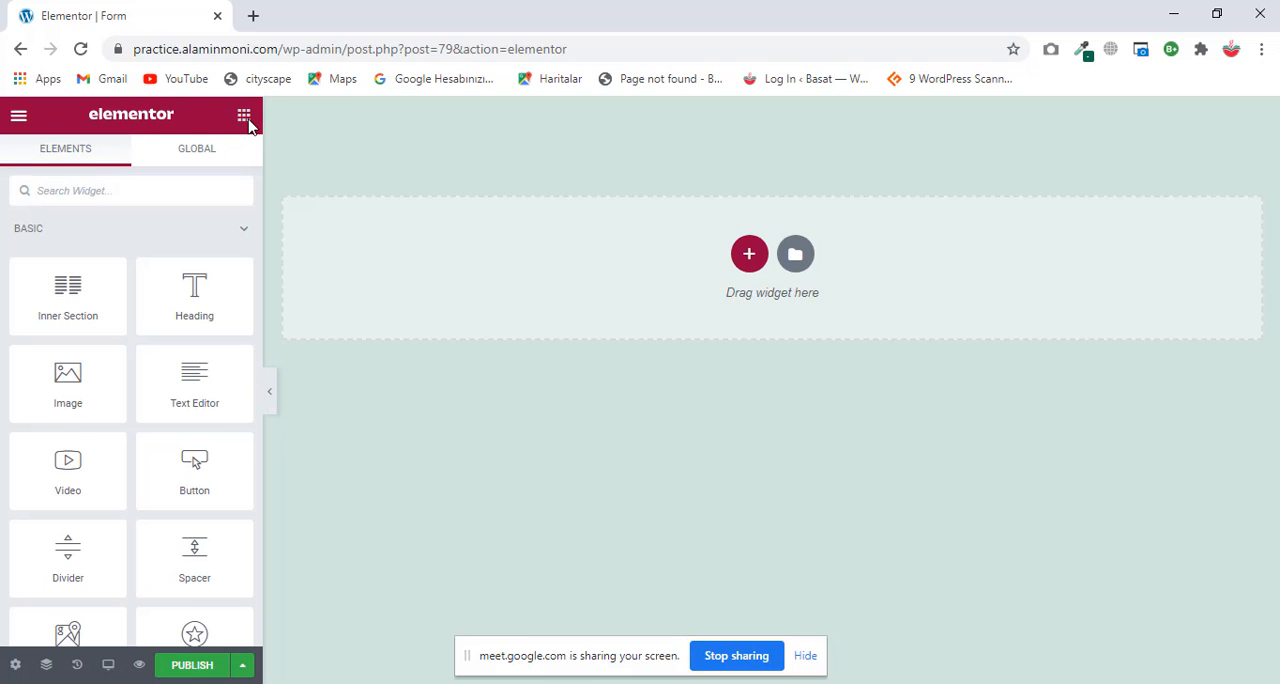
scroll(185, 350, "down", 4)
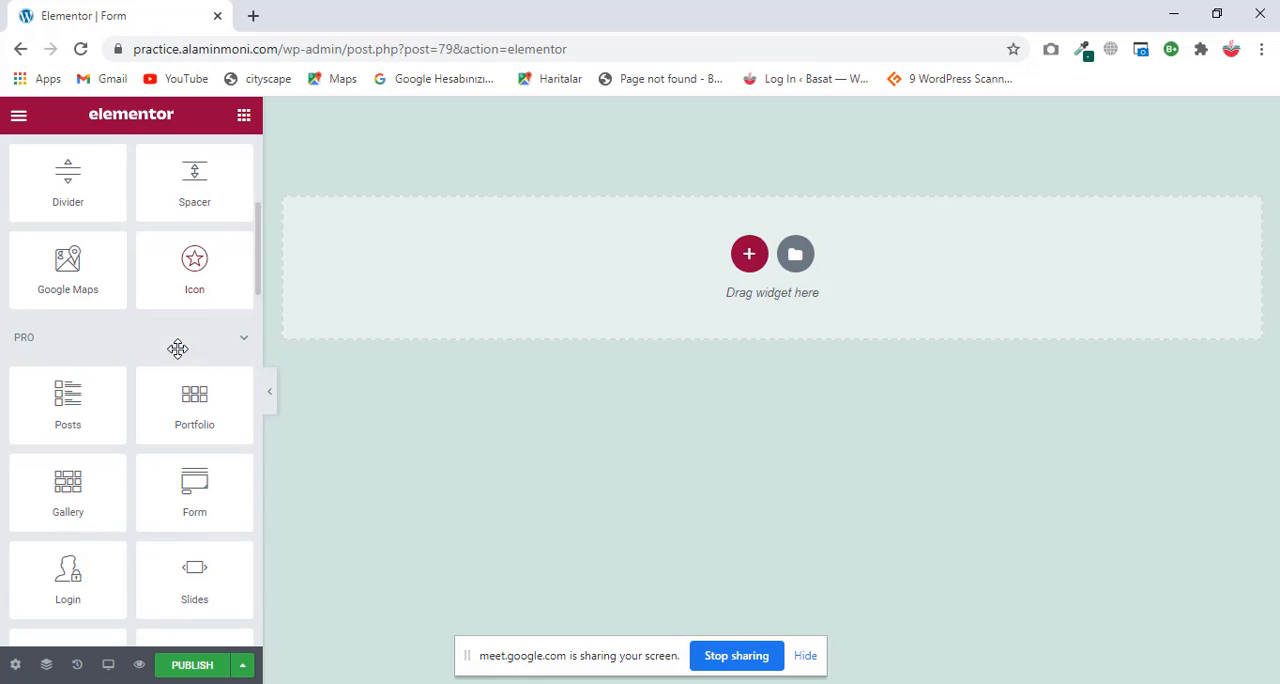
left_click_drag(203, 486, 730, 280)
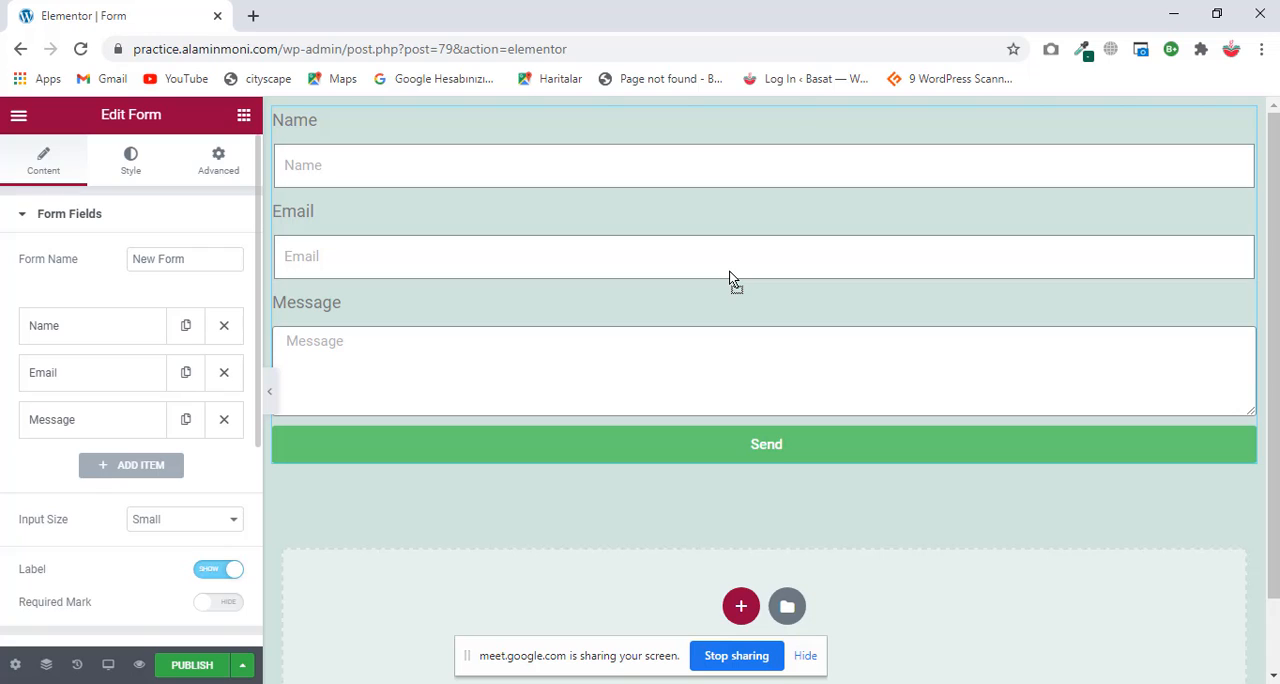
Step: Narrow the boxed content width of the form's section to 633
left_click(552, 157)
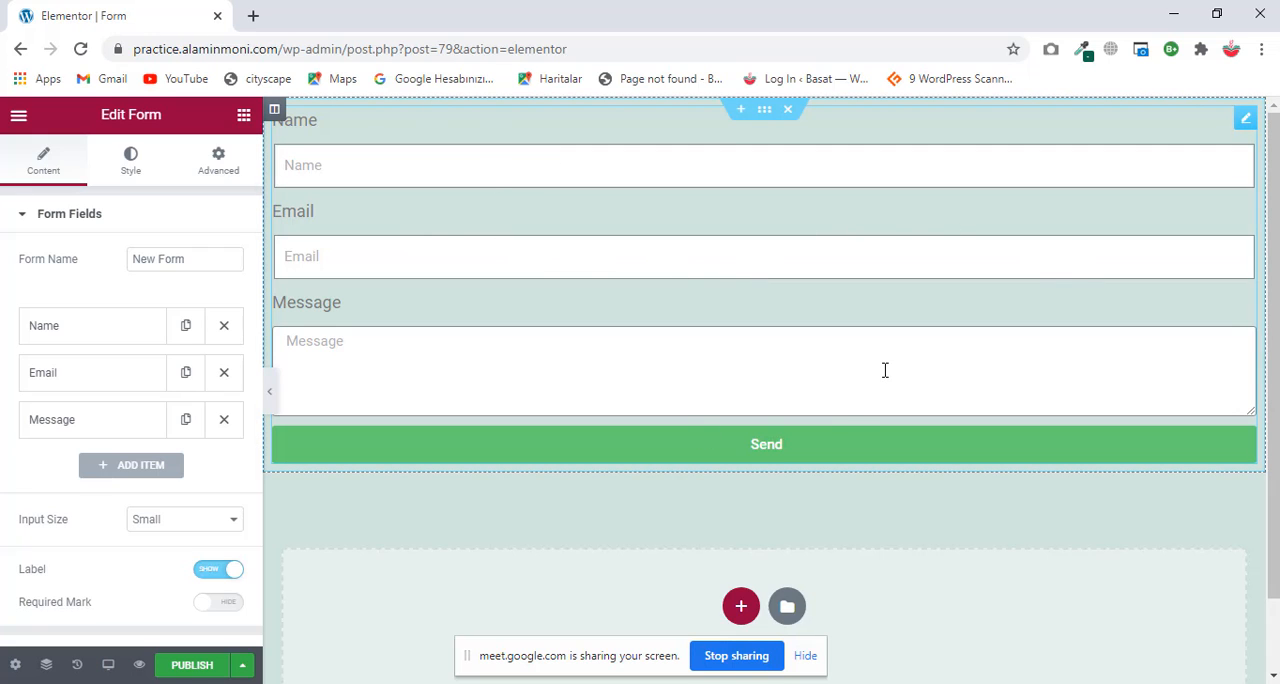
left_click(764, 110)
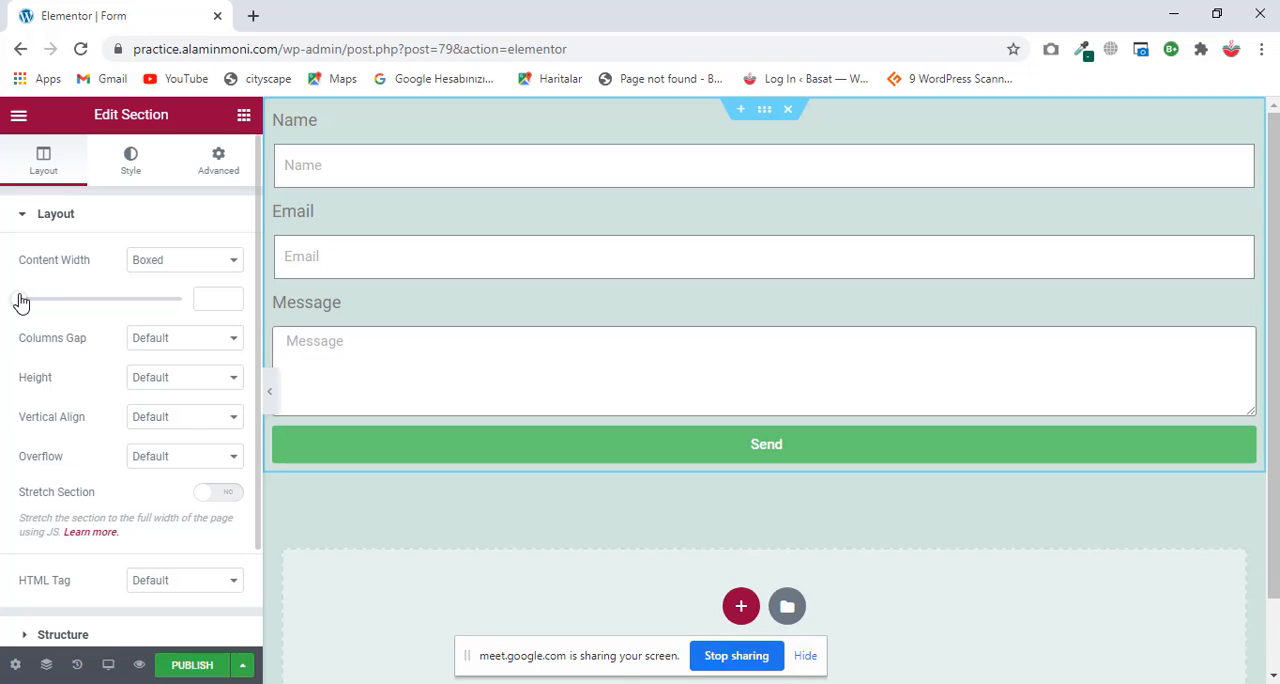
left_click_drag(21, 301, 39, 302)
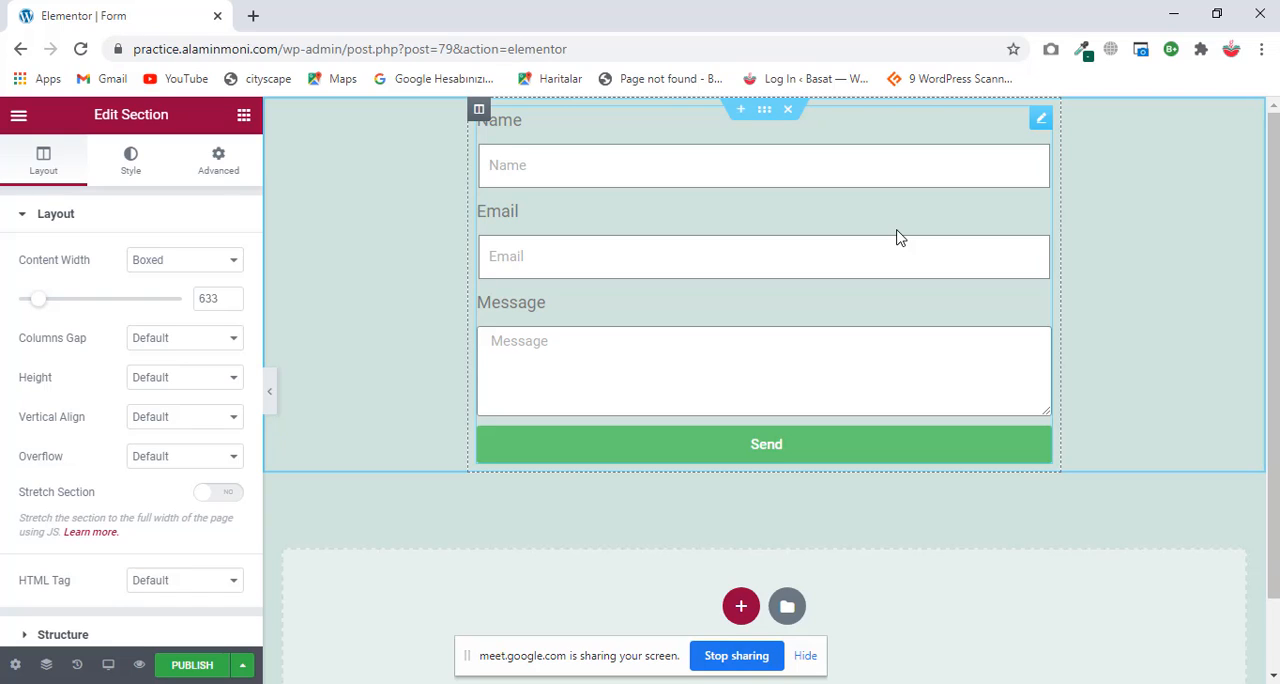
Step: Return to the form widget's settings and add a fourth field after the Message field
left_click(1042, 122)
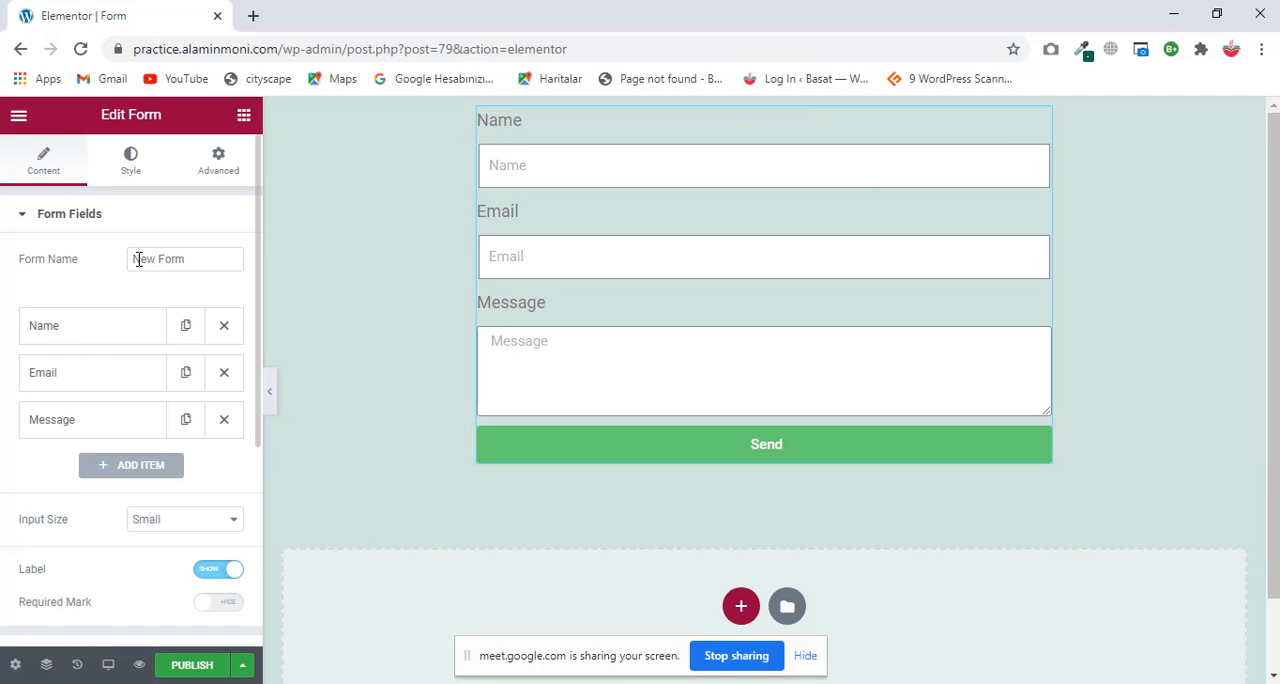
left_click_drag(211, 260, 97, 266)
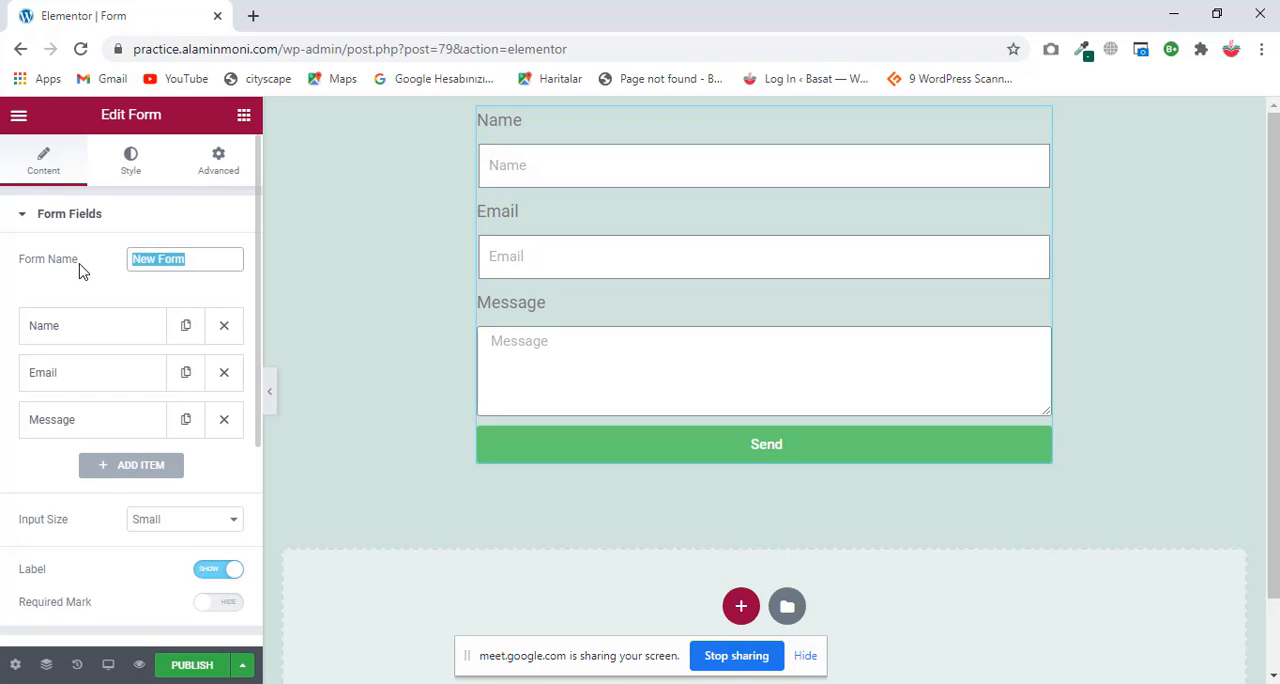
left_click(82, 270)
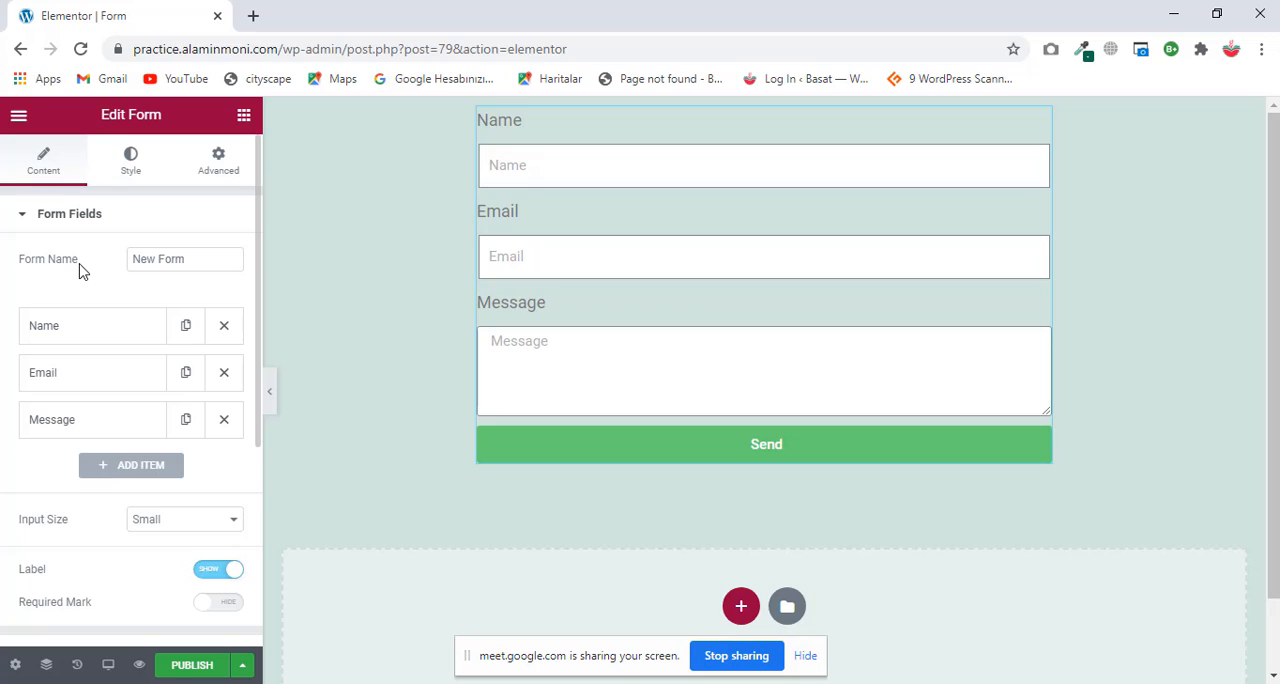
scroll(134, 312, "down", 2)
scroll(134, 312, "up", 2)
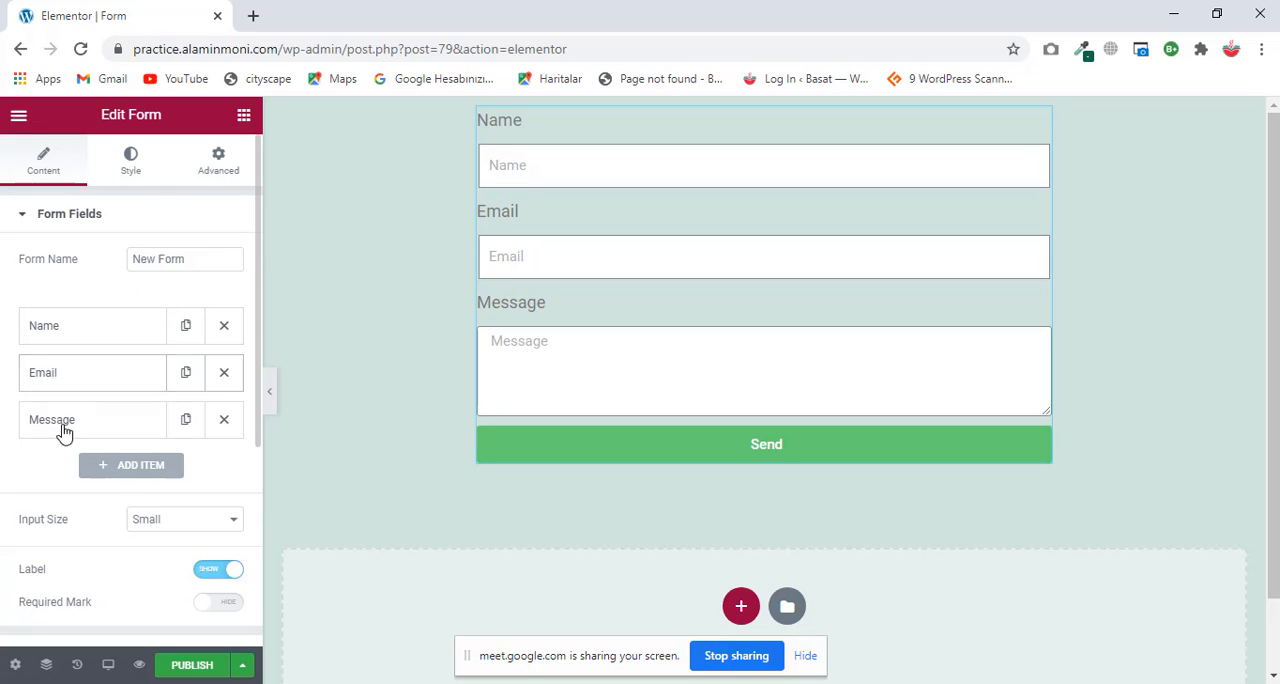
left_click(122, 466)
left_click(120, 470)
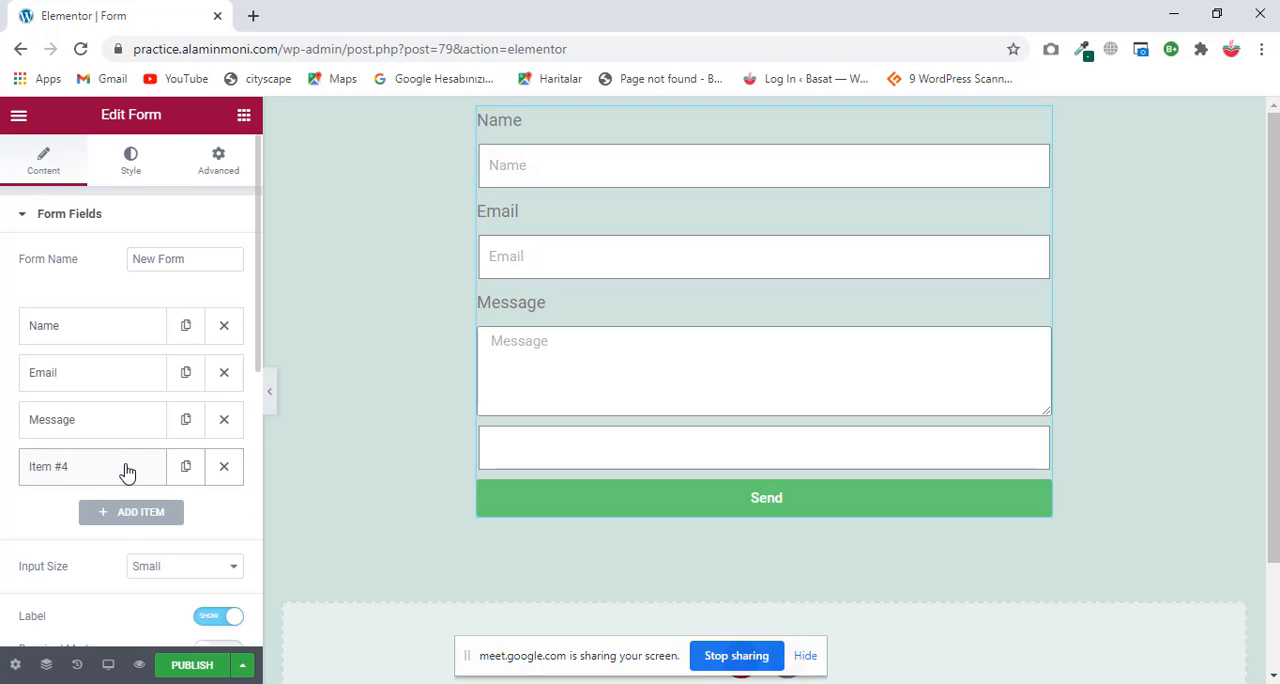
Step: Expand the fourth form field's settings and set its type to Radio
left_click(126, 469)
scroll(127, 470, "down", 3)
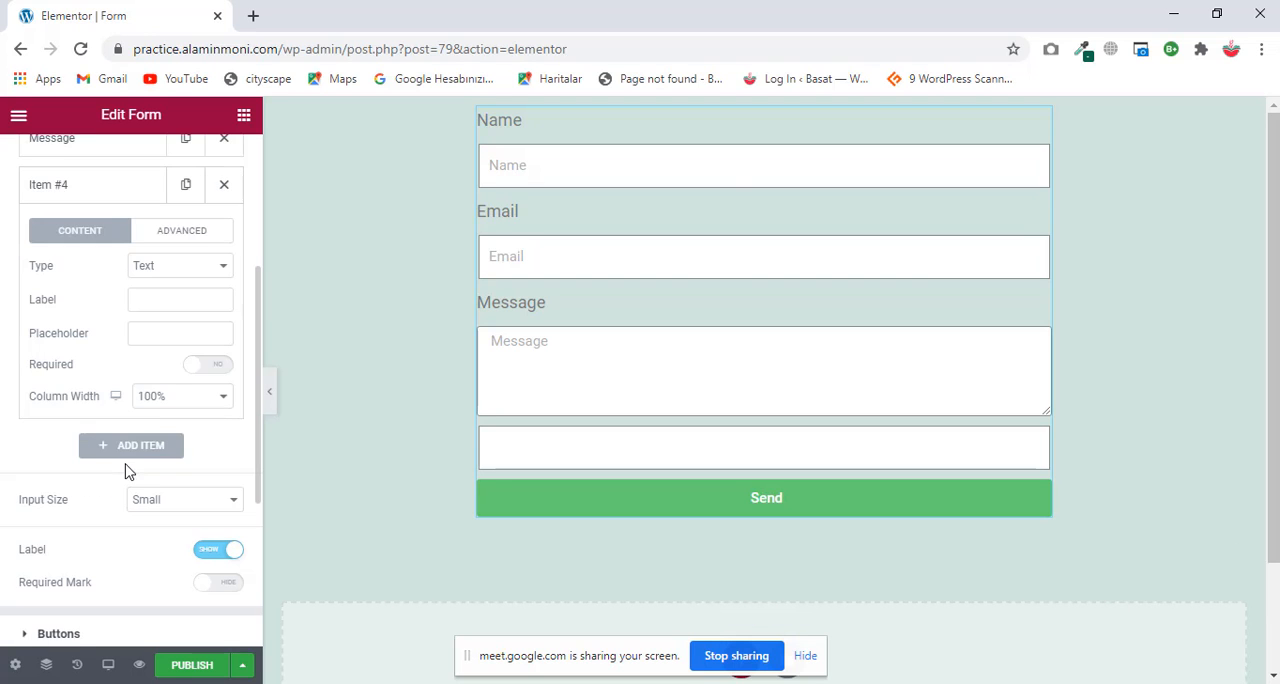
left_click(172, 265)
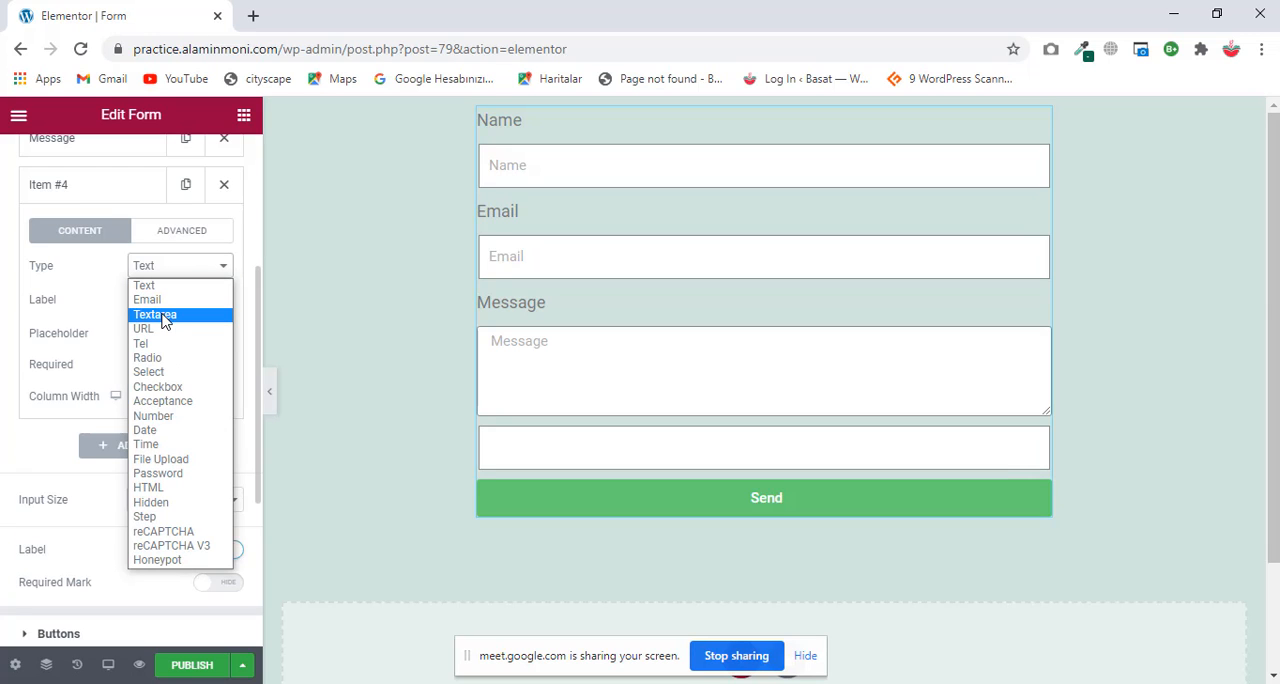
left_click(143, 285)
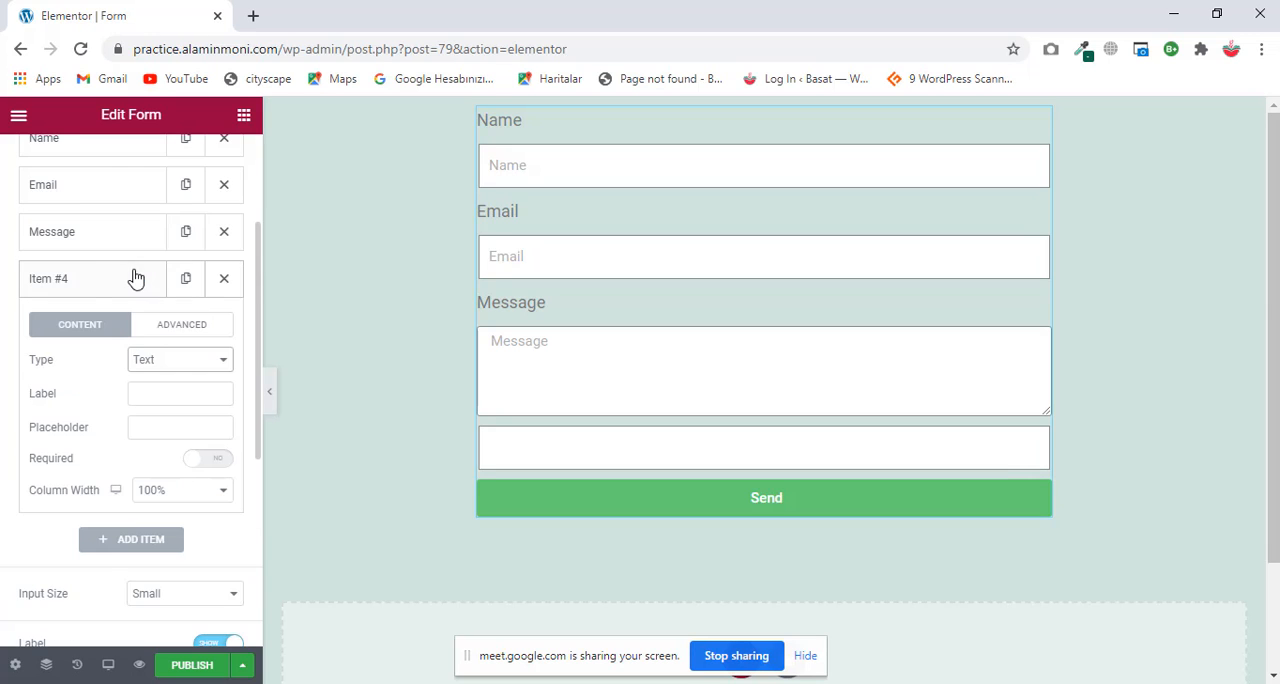
scroll(143, 288, "down", 2)
scroll(163, 209, "up", 1)
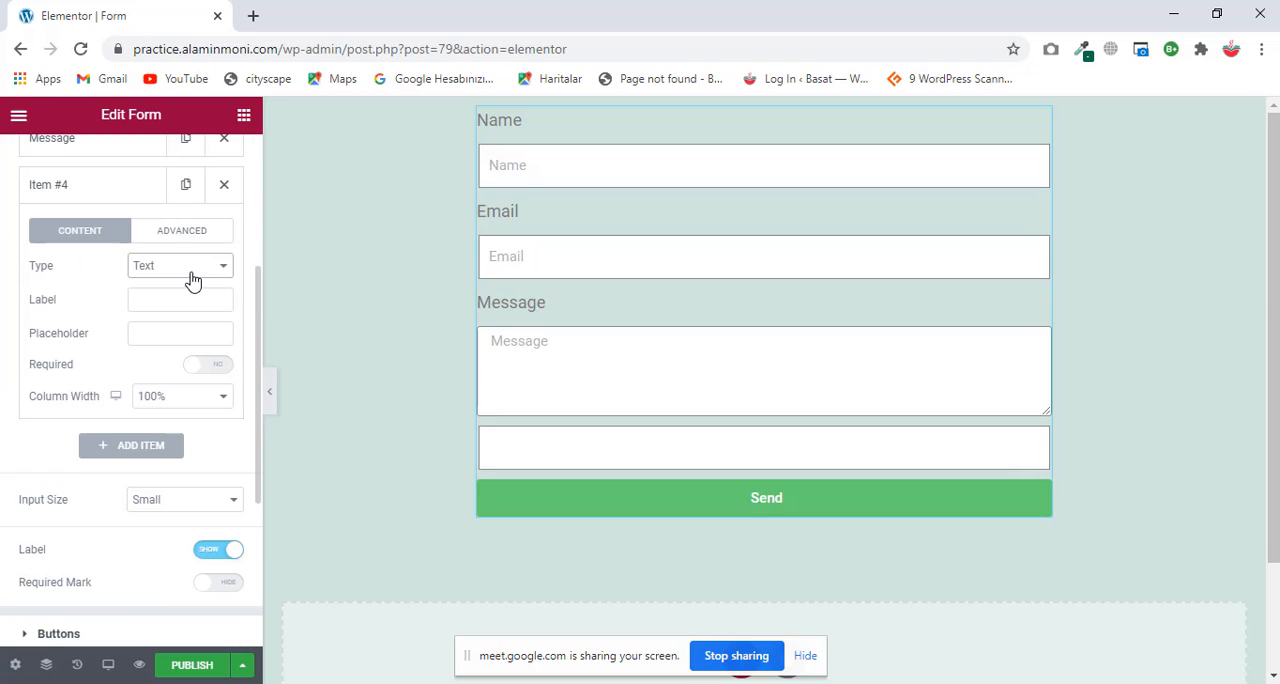
left_click(189, 268)
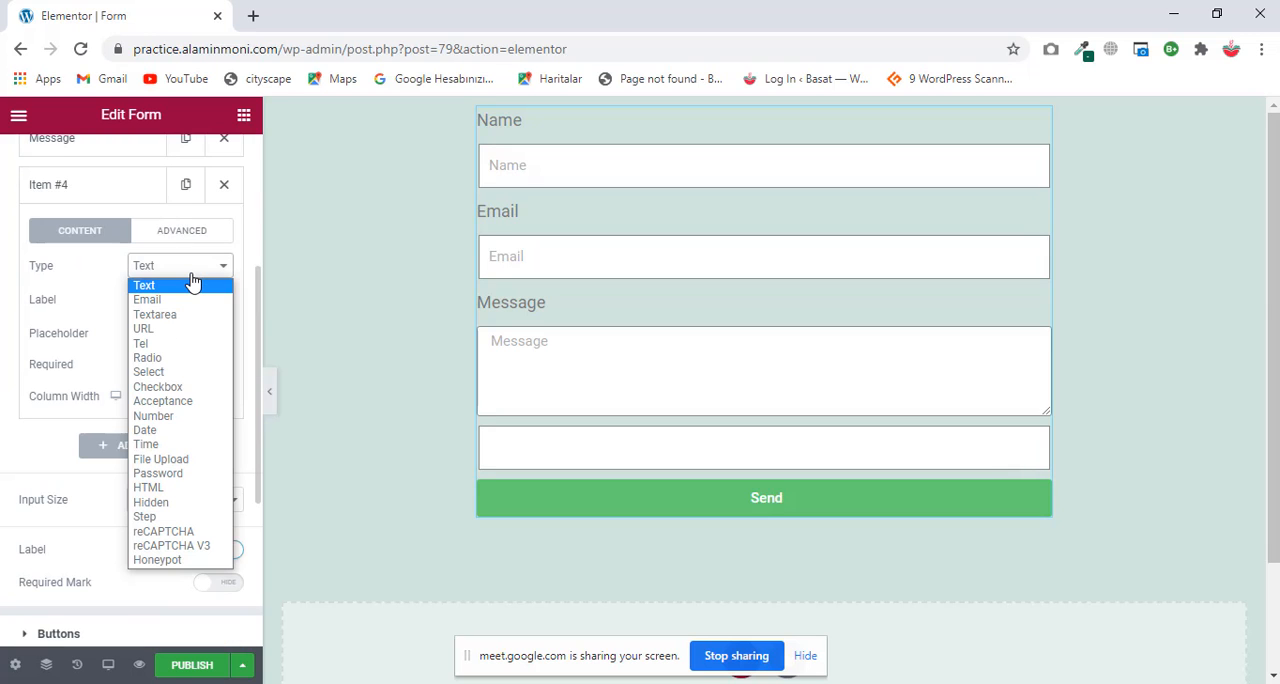
left_click(165, 367)
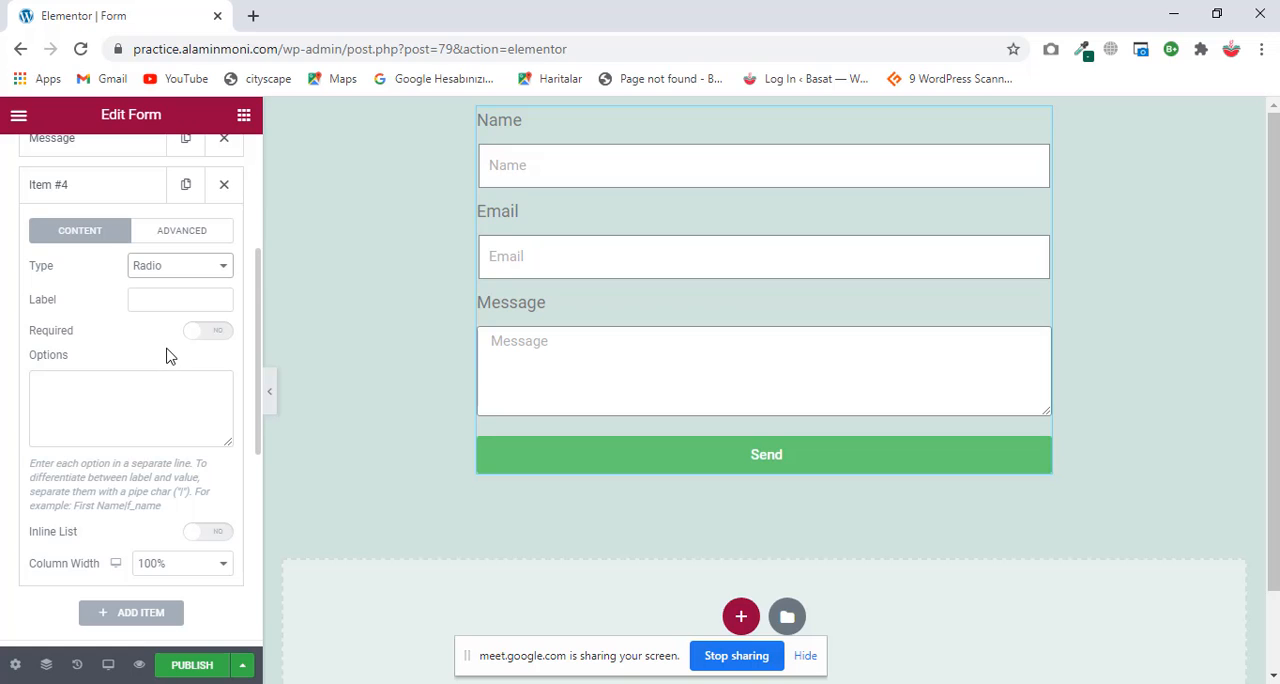
Step: Turn on Inline List for the radio field and make the field required
scroll(167, 355, "down", 1)
scroll(167, 355, "up", 3)
scroll(167, 355, "down", 4)
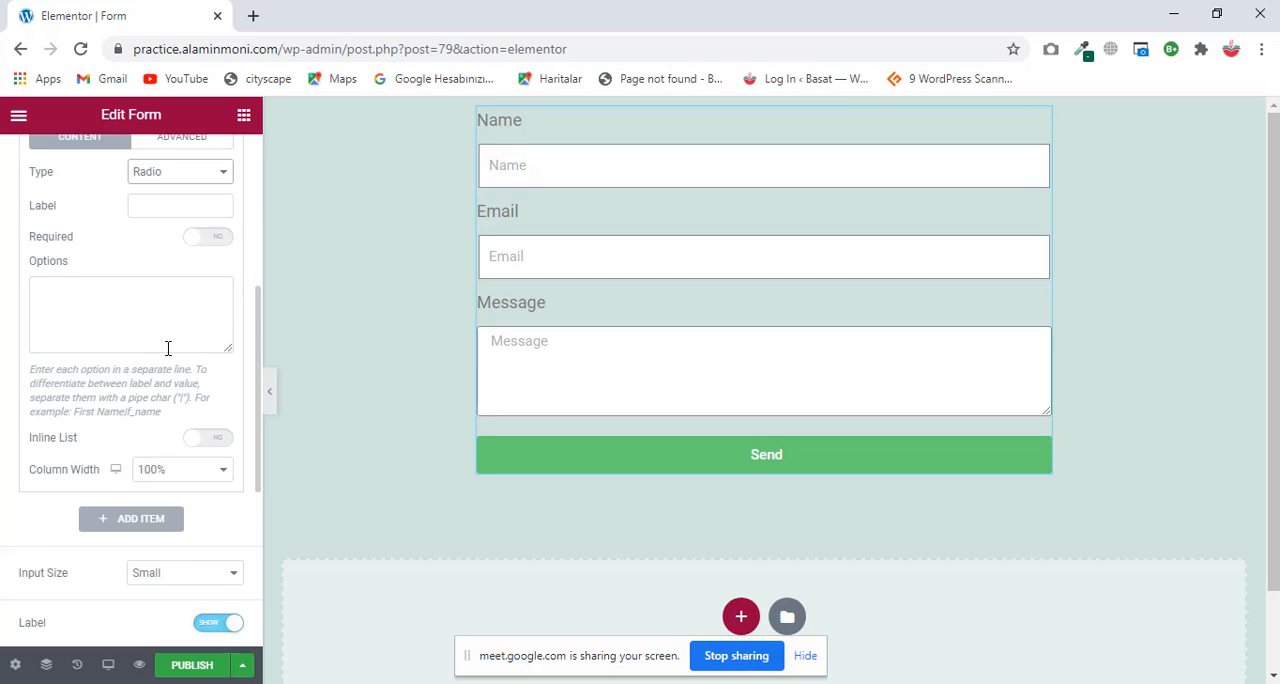
scroll(167, 355, "up", 1)
scroll(167, 355, "down", 3)
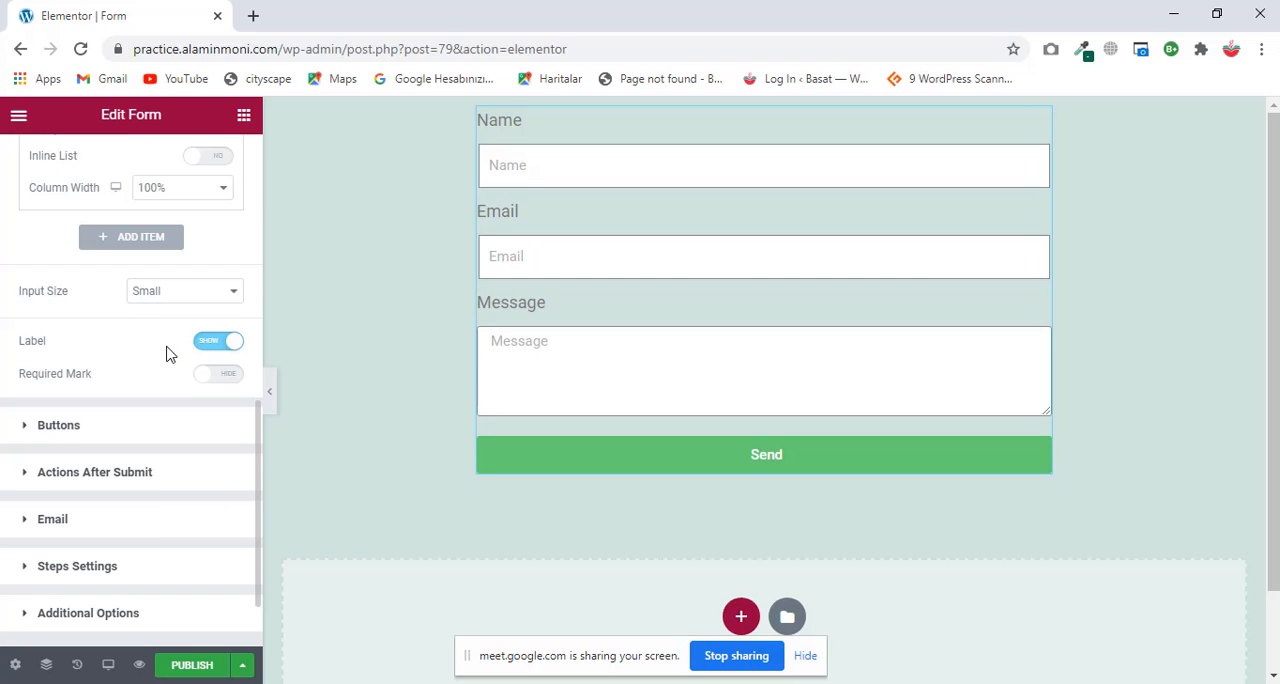
scroll(167, 355, "up", 2)
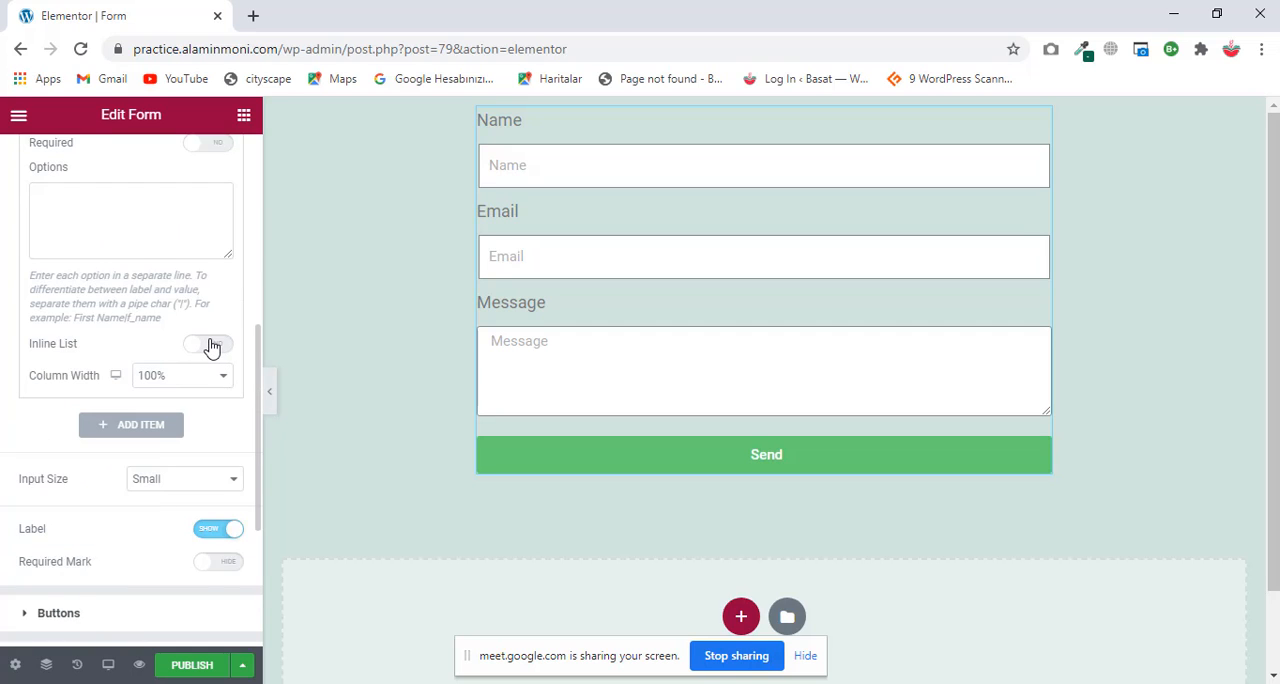
left_click(210, 345)
scroll(145, 352, "up", 2)
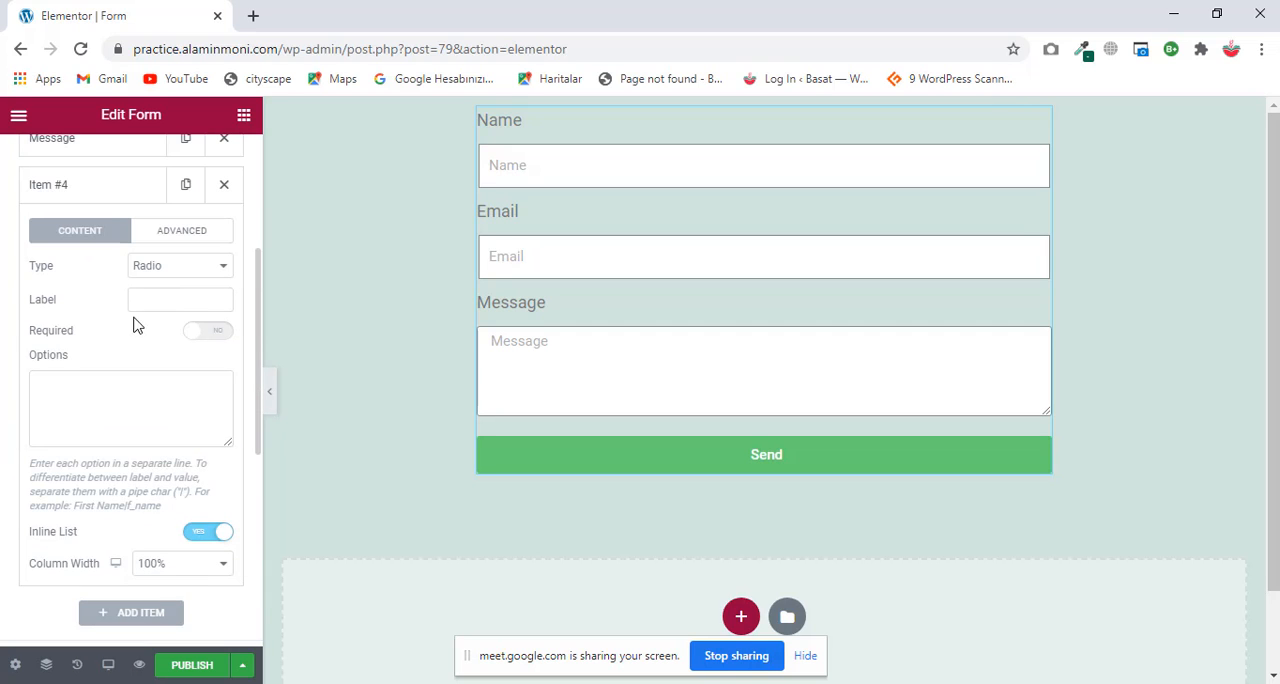
left_click(208, 338)
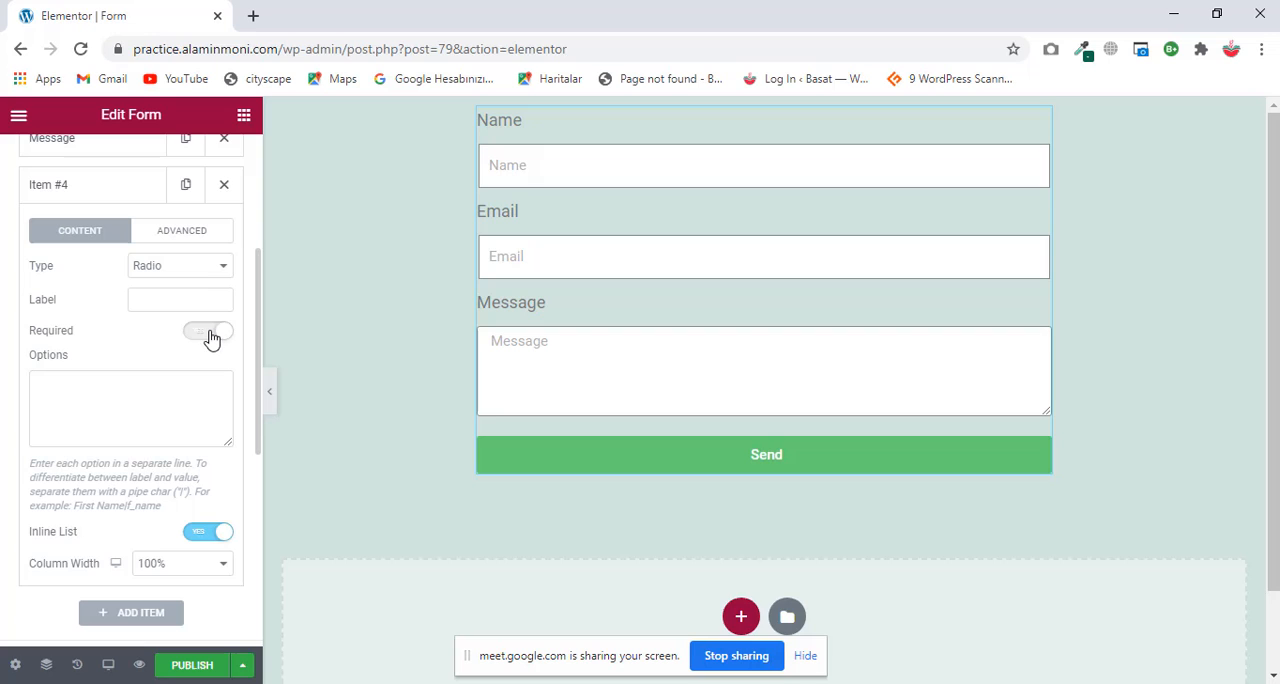
Step: Review the fourth field's advanced settings and return to its content settings
left_click(195, 245)
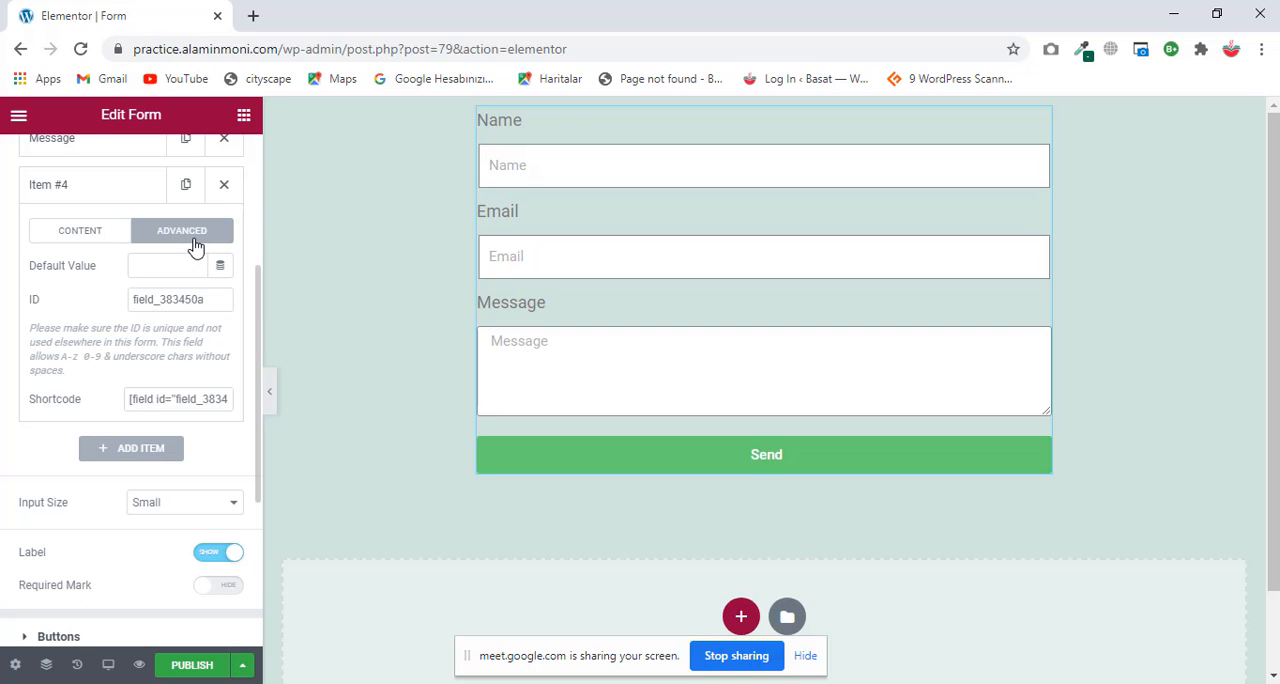
scroll(195, 247, "down", 2)
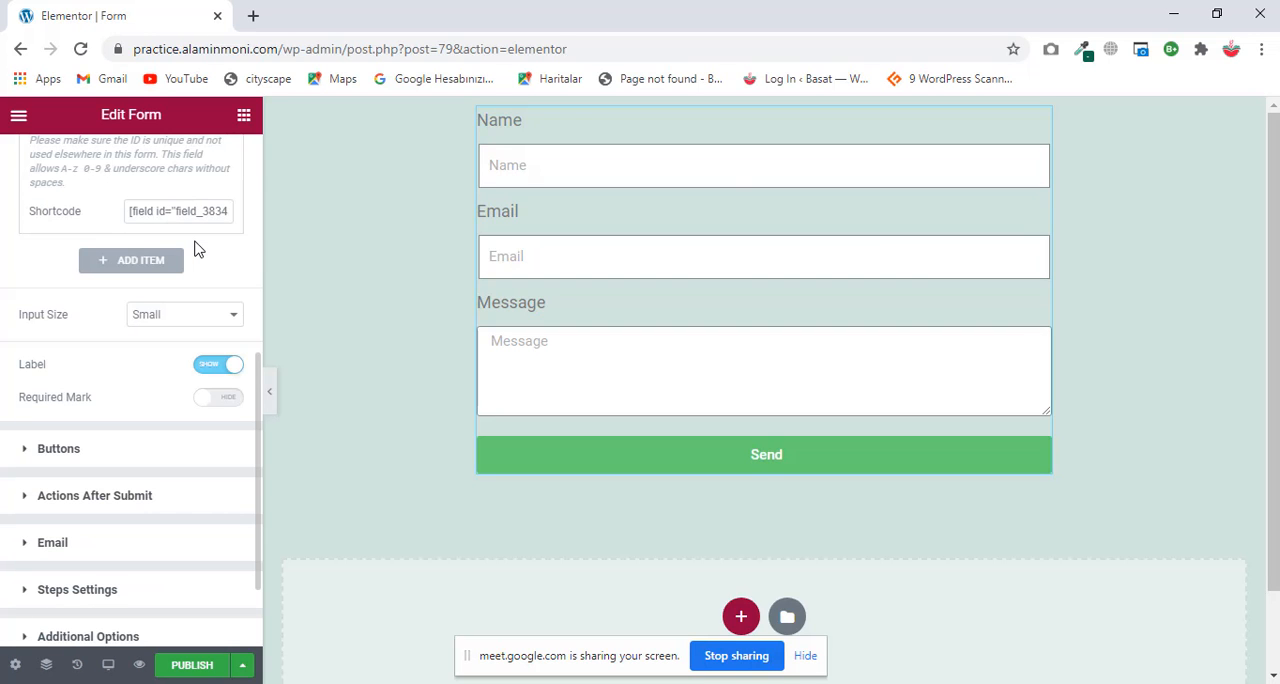
scroll(198, 249, "up", 2)
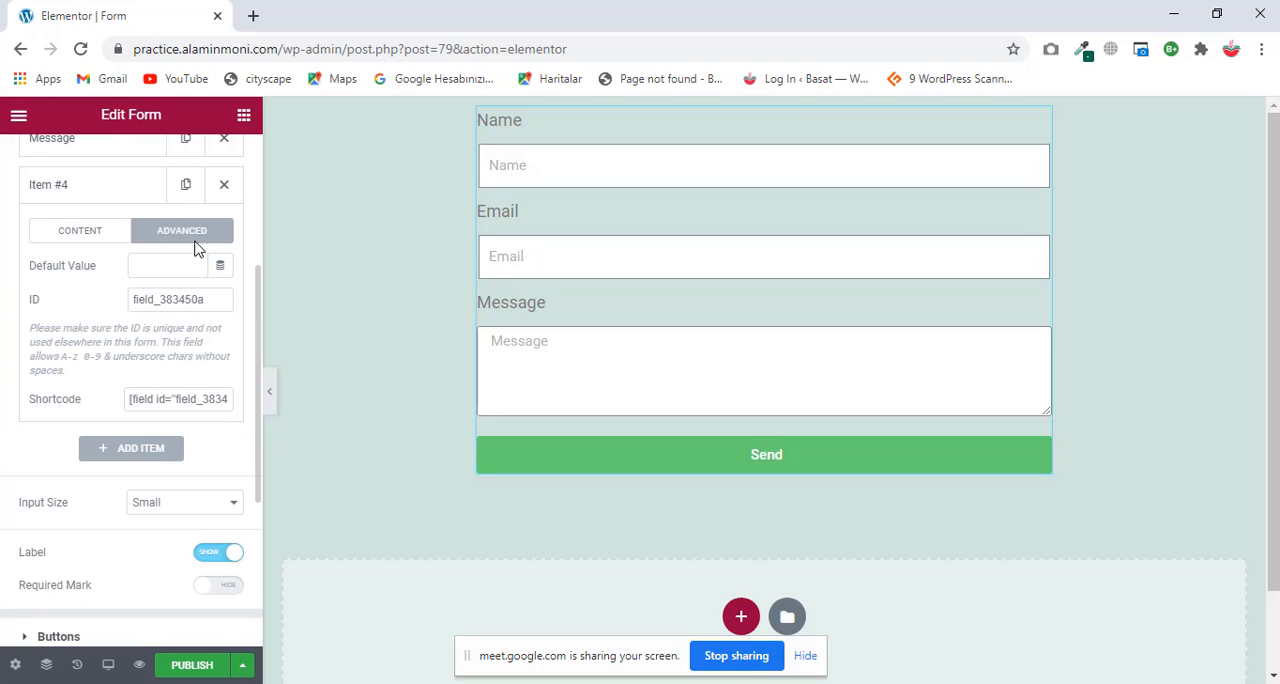
left_click(93, 230)
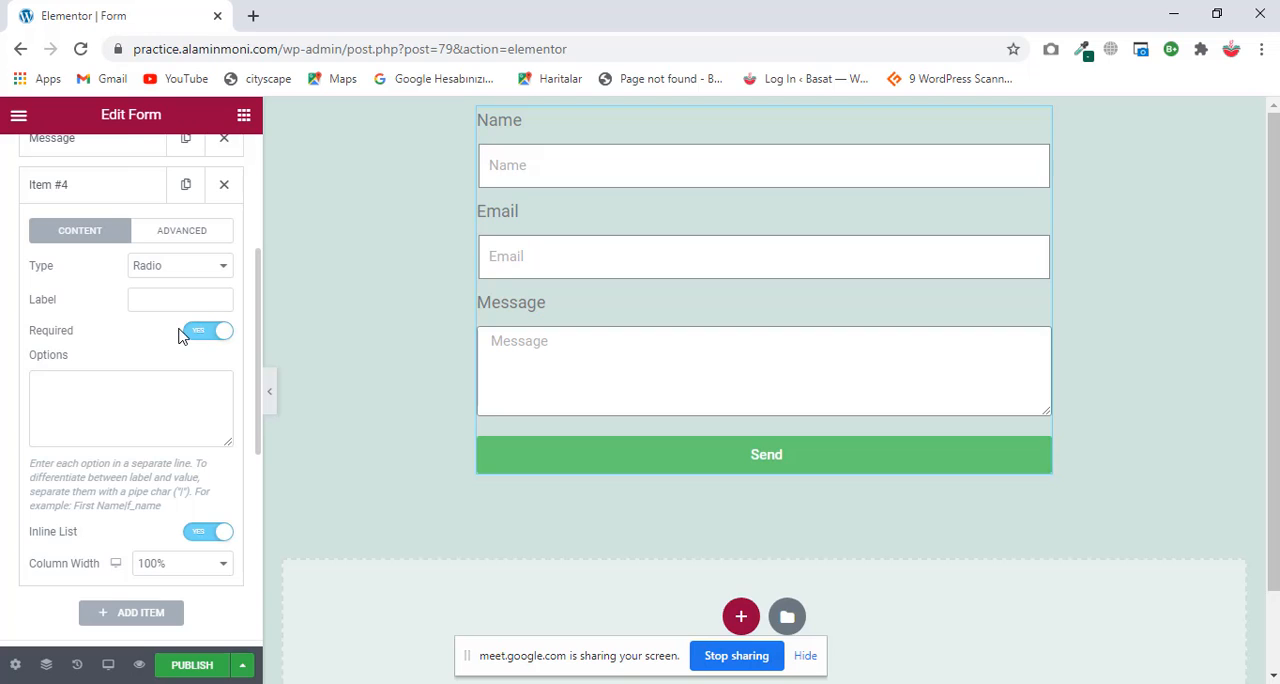
Step: Set the fourth field's column width to 50%
scroll(180, 335, "down", 2)
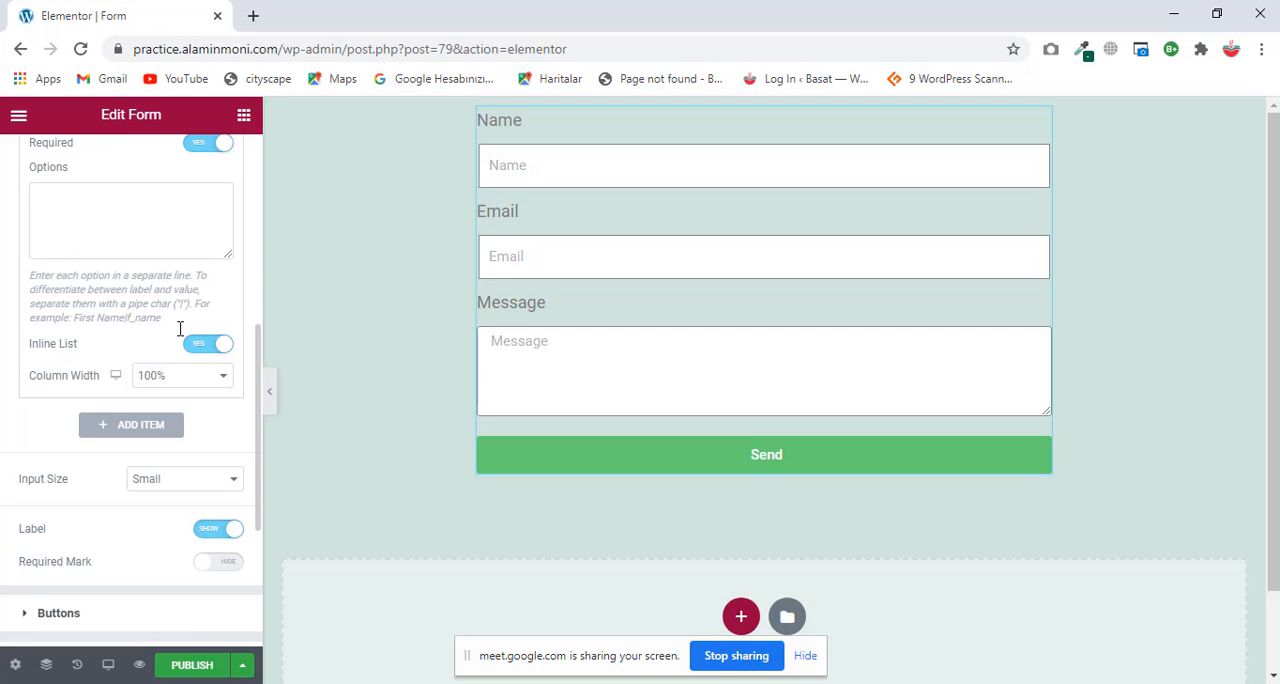
left_click(191, 378)
left_click(155, 455)
scroll(167, 285, "down", 2)
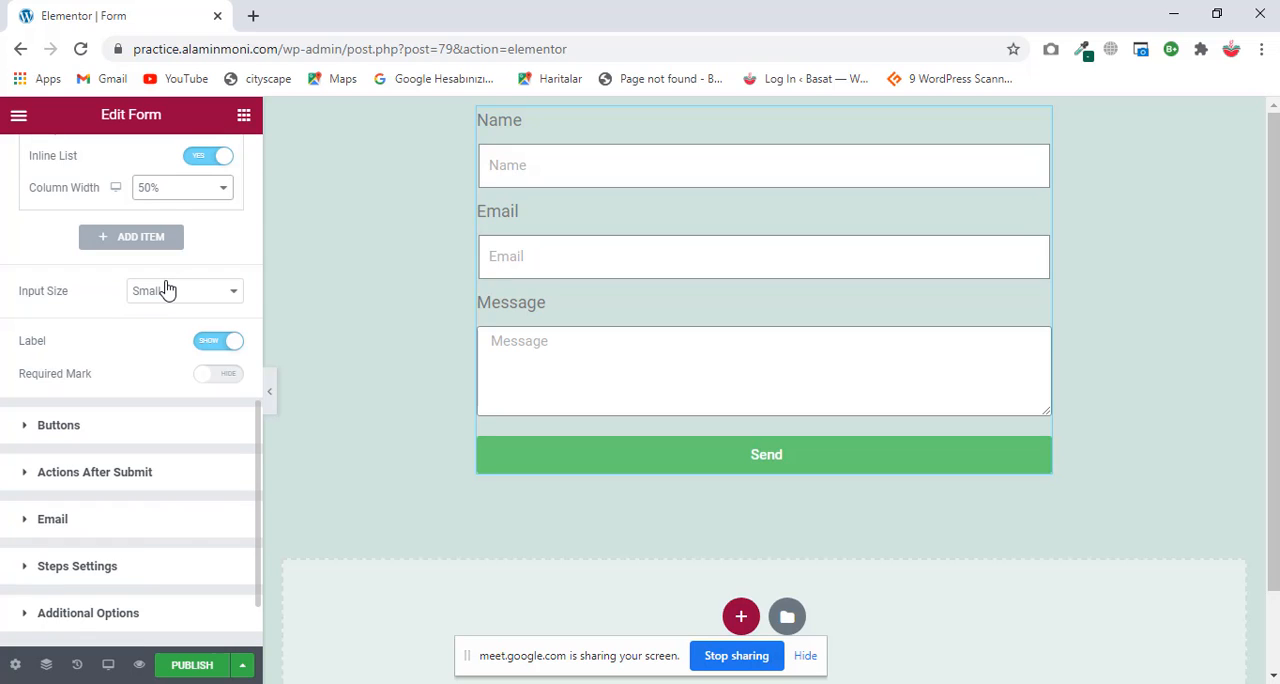
scroll(167, 290, "up", 5)
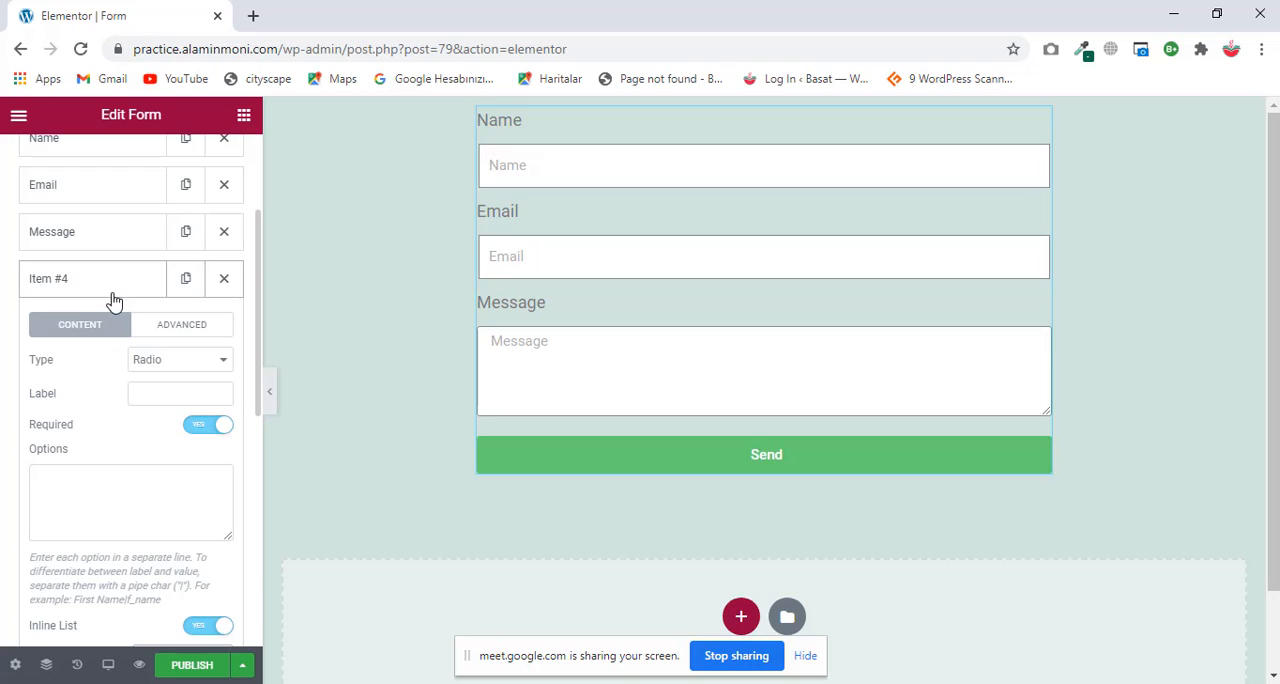
Step: Change the fourth field's type to Select and try its dropdown in the form preview
left_click(107, 290)
left_click(107, 290)
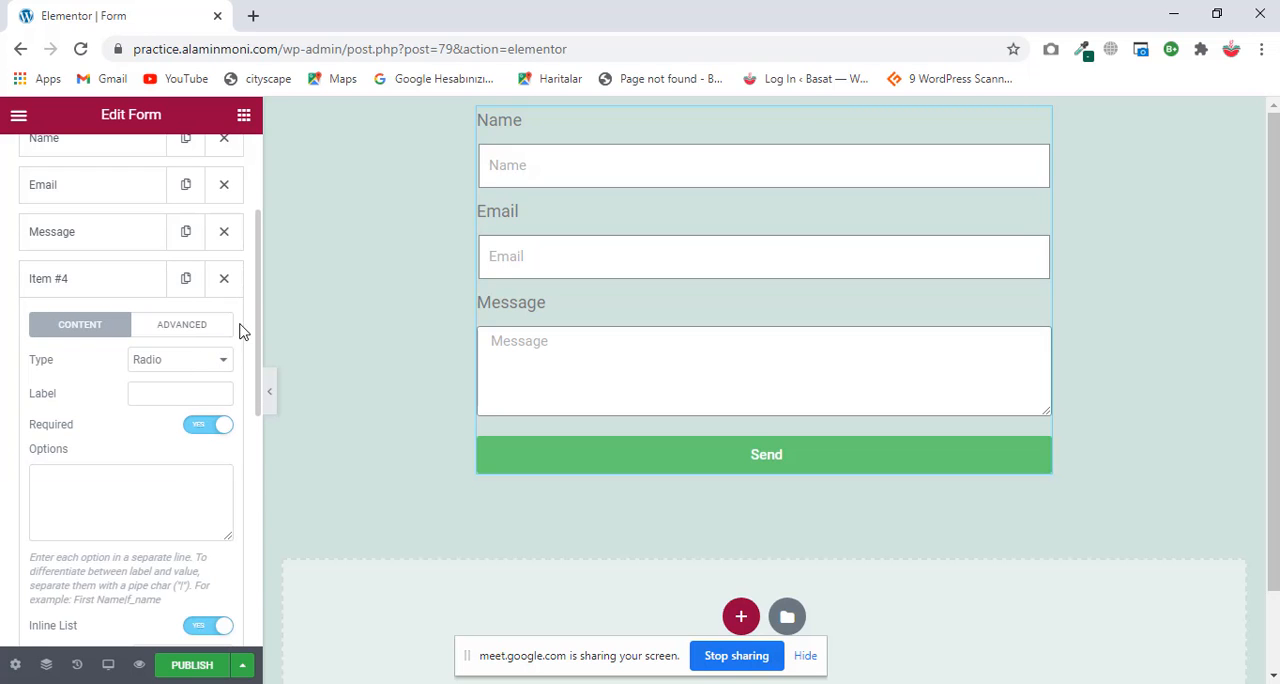
left_click(186, 360)
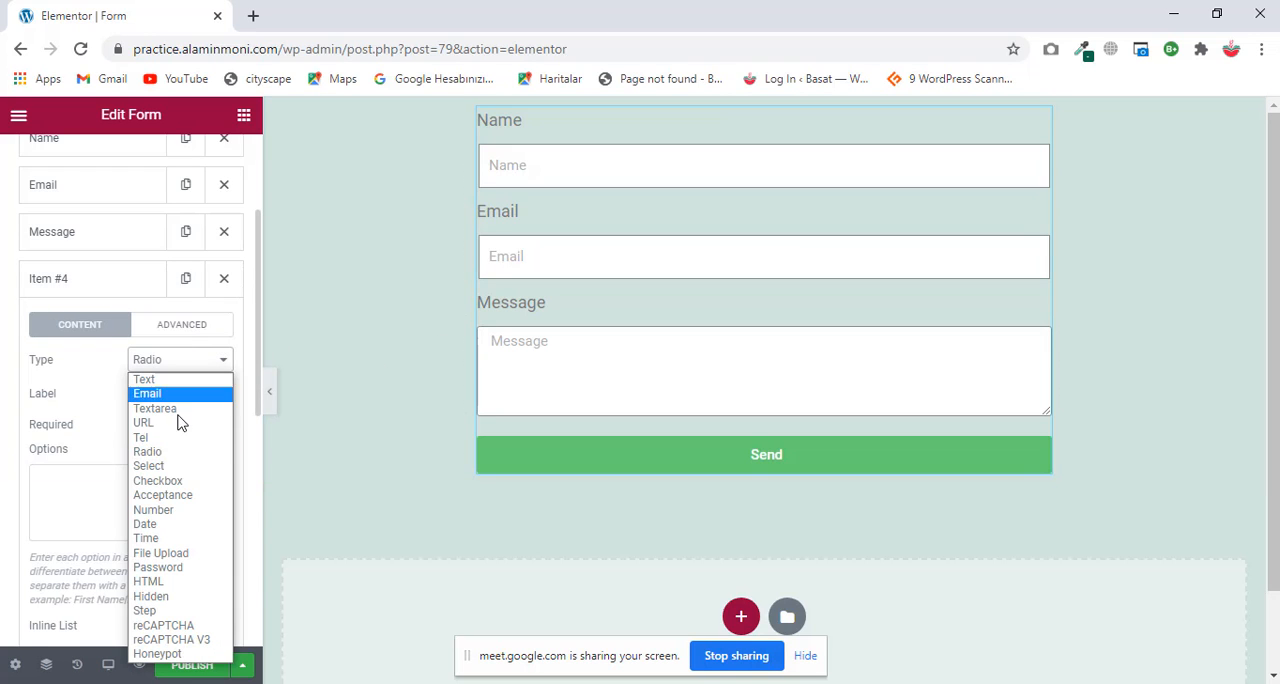
left_click(167, 466)
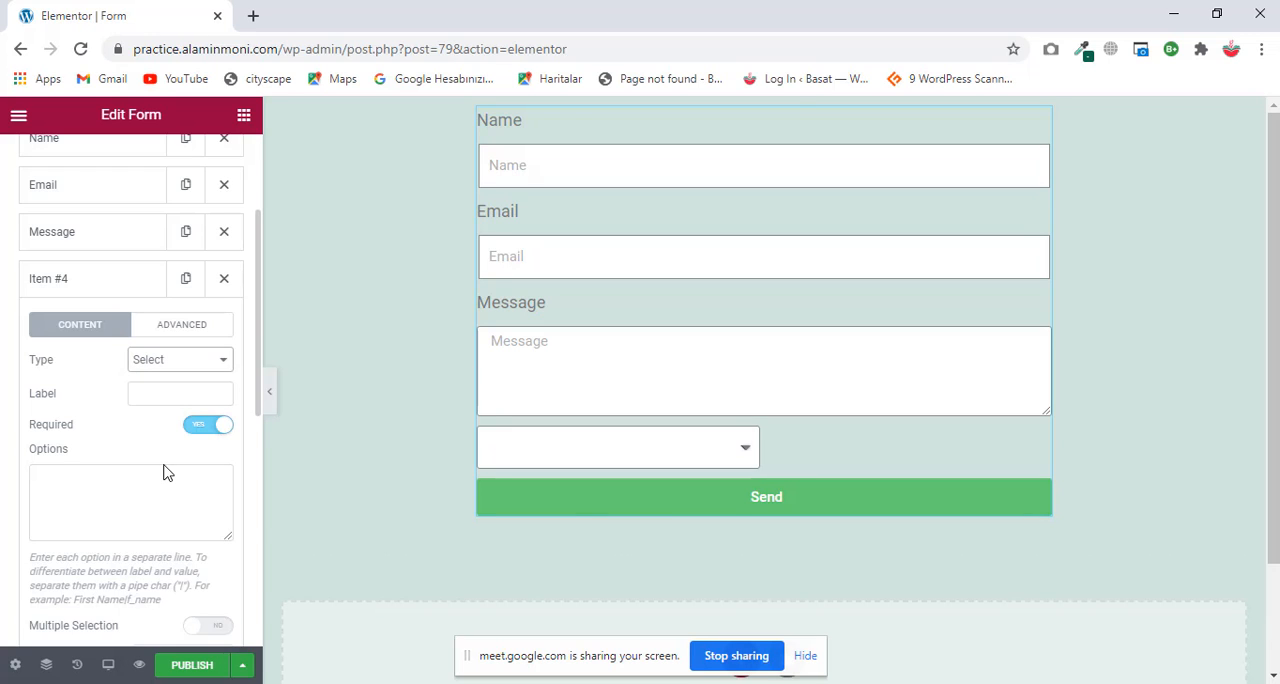
left_click(745, 449)
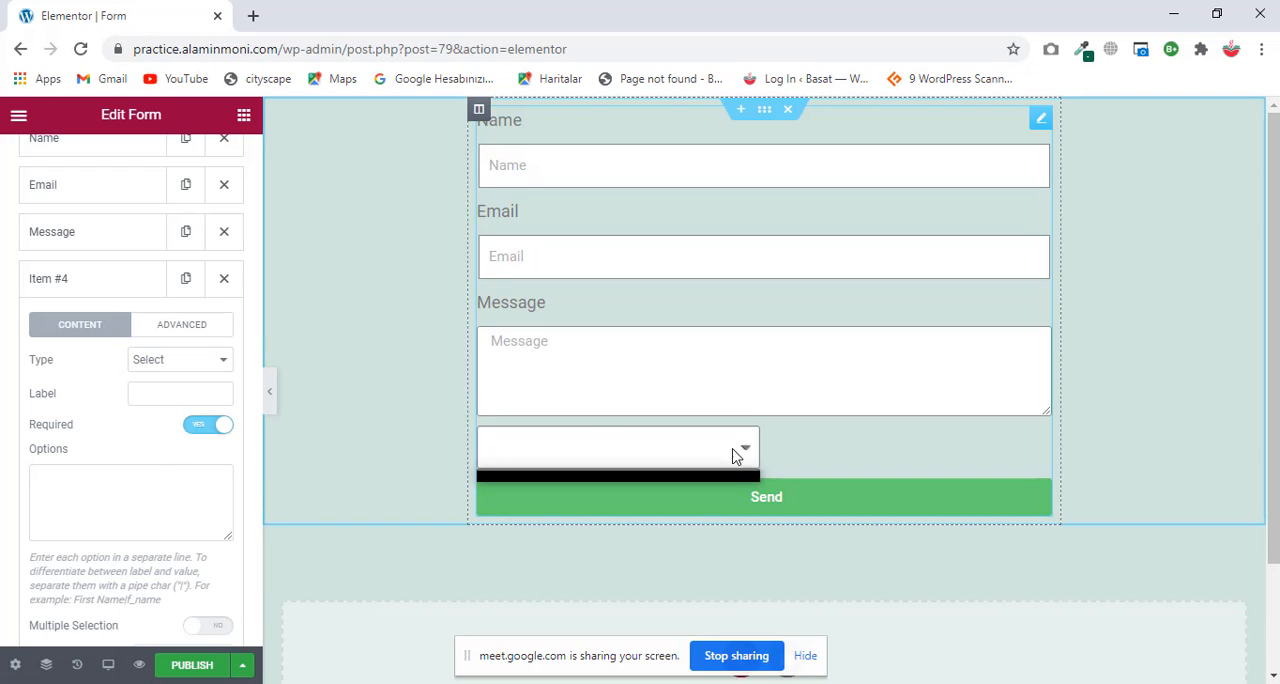
scroll(108, 398, "down", 1)
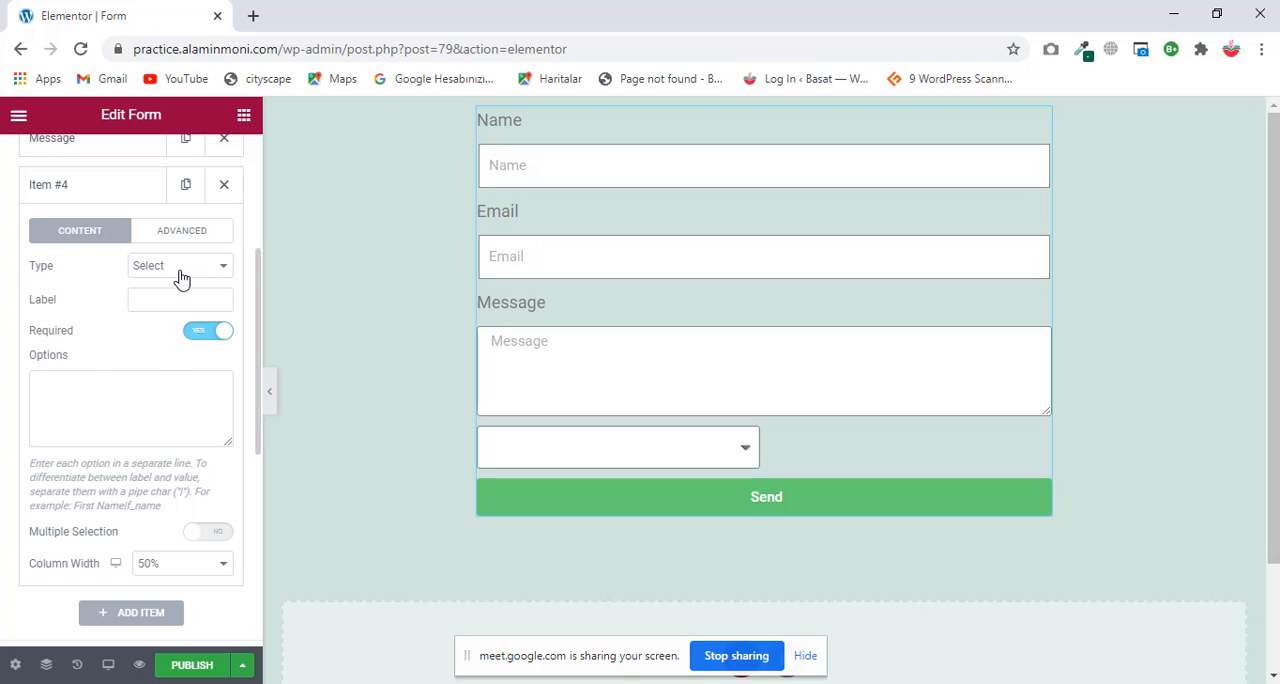
Step: Label the select field "Select Your Subject"
left_click(179, 305)
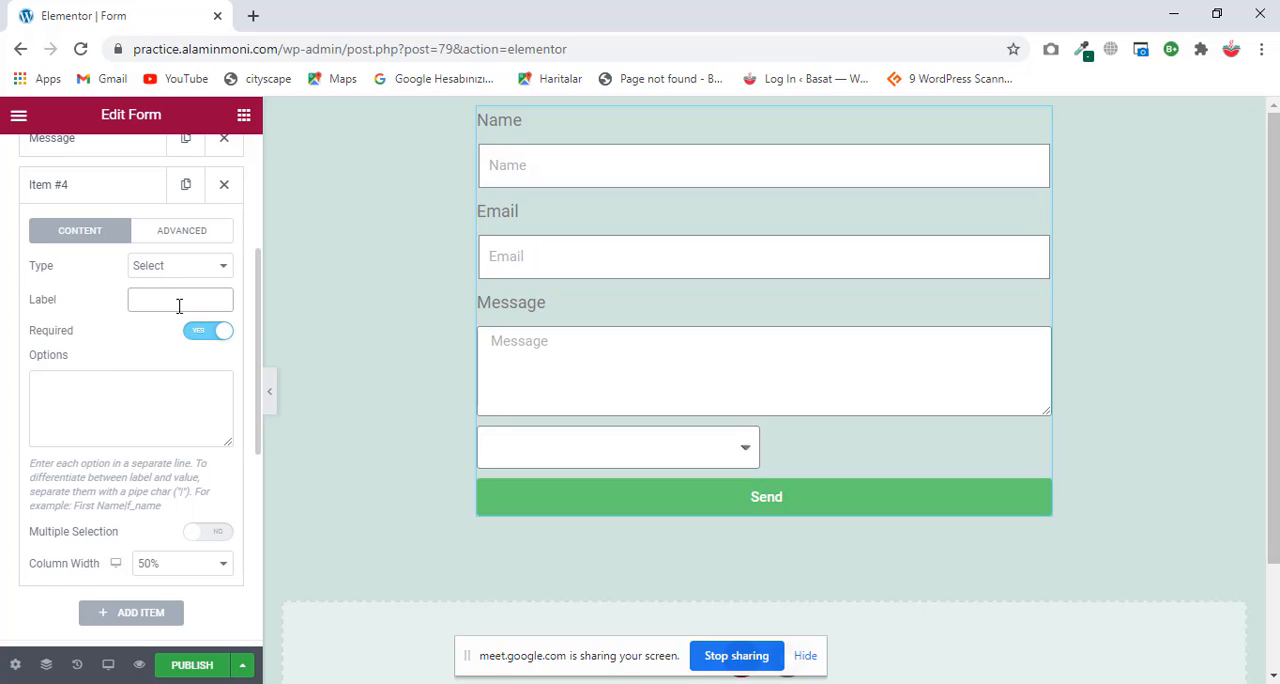
type("Select ")
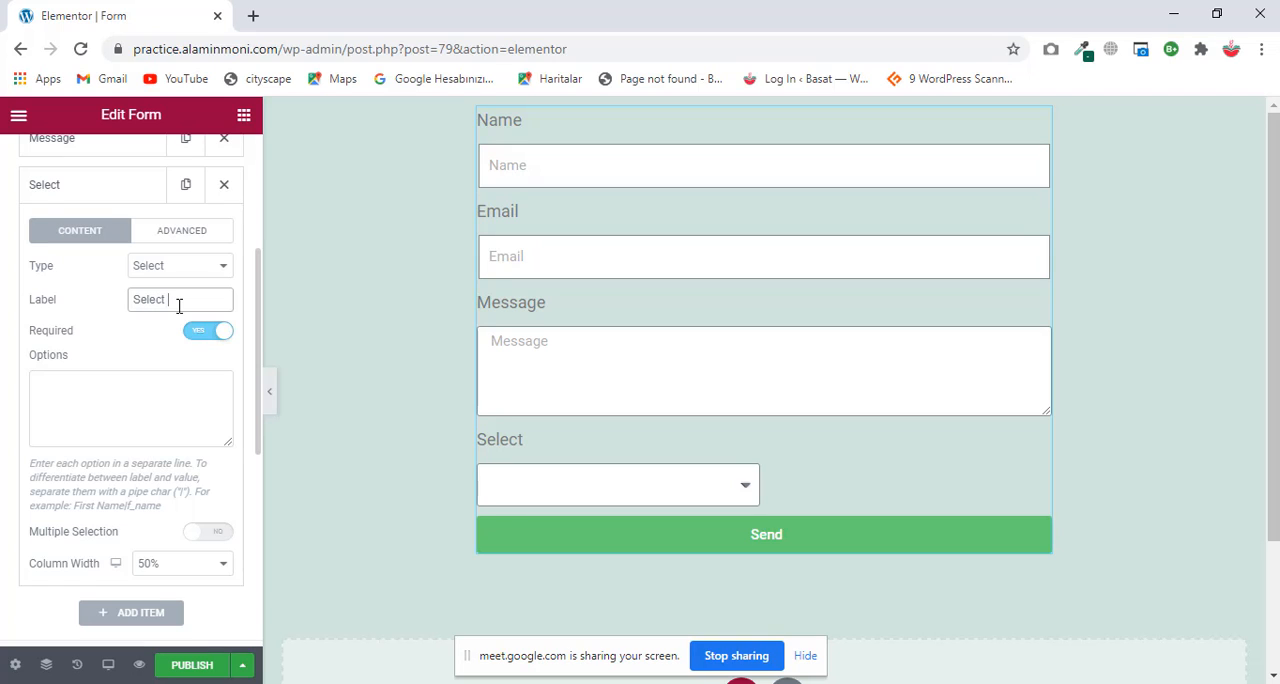
type("Your Subject")
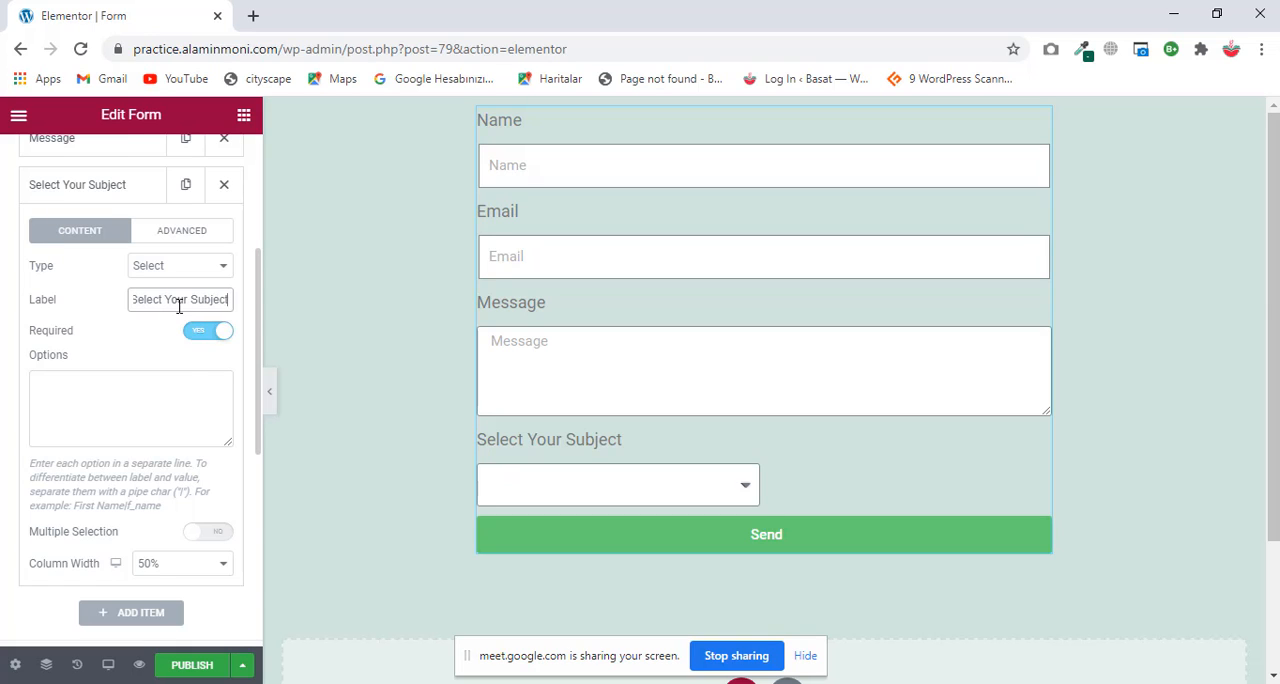
Step: Enter Bangla and English as the subject field's options on separate lines, checking each in the preview dropdown
scroll(179, 306, "down", 2)
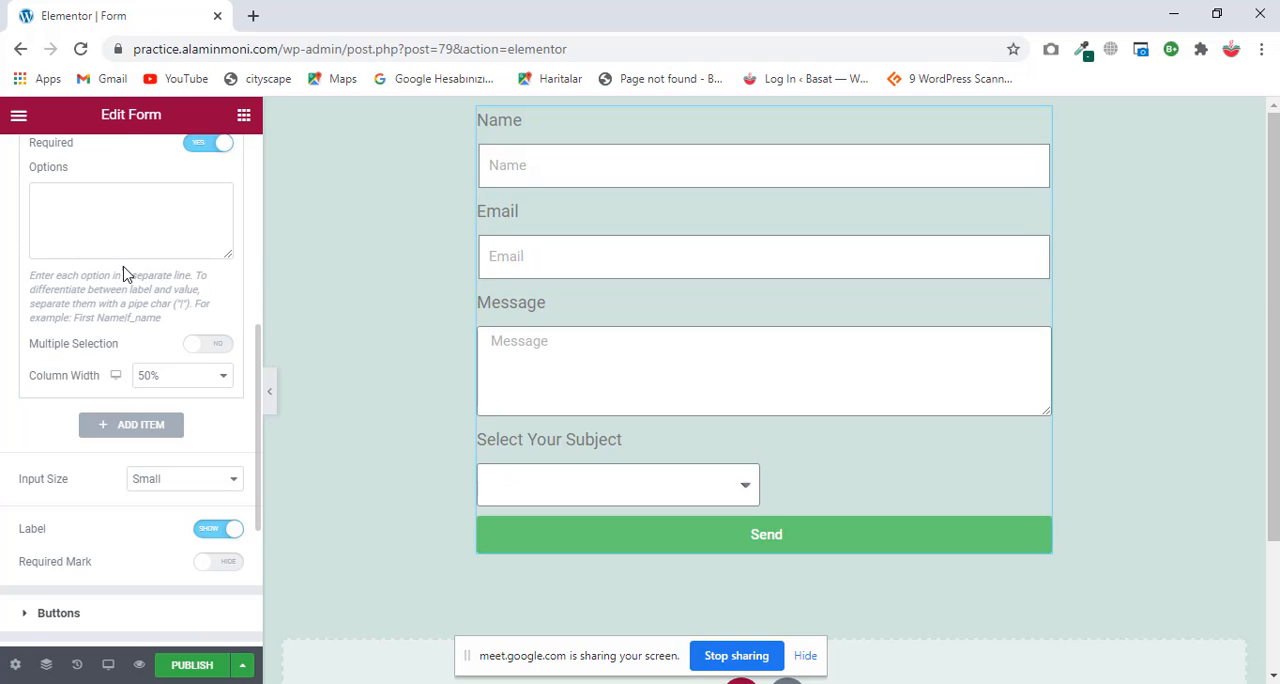
left_click(94, 217)
scroll(94, 218, "up", 1)
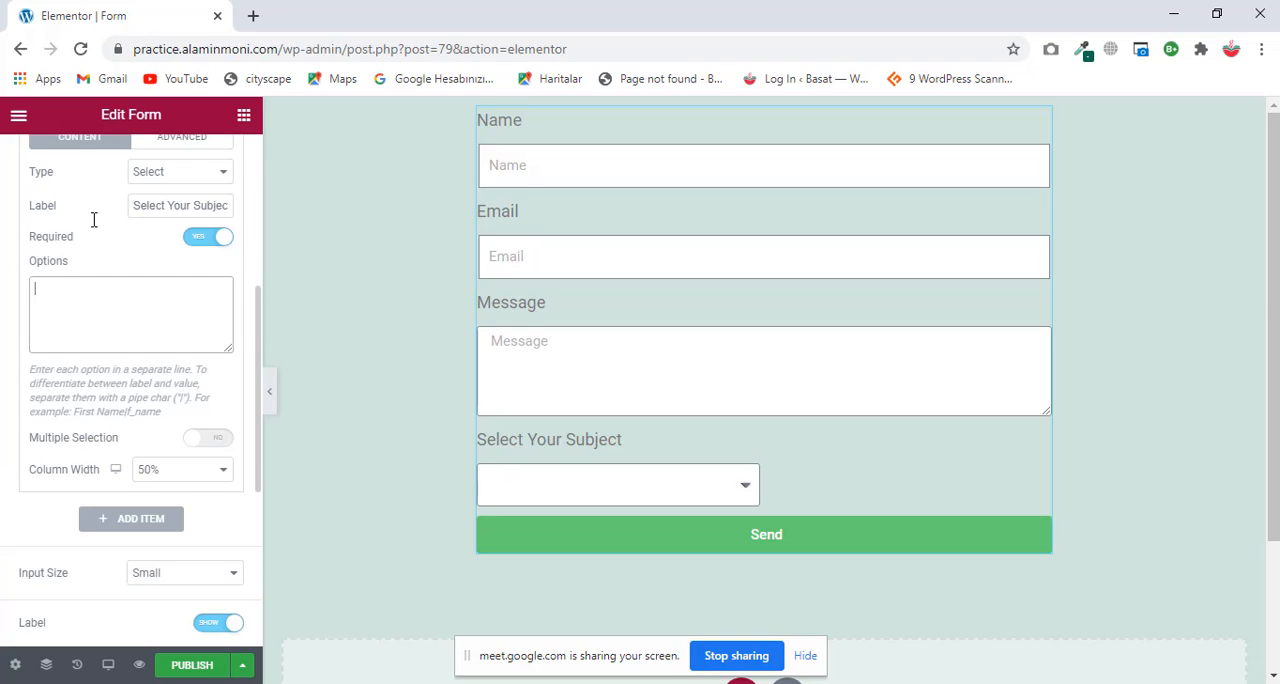
type("Bangla")
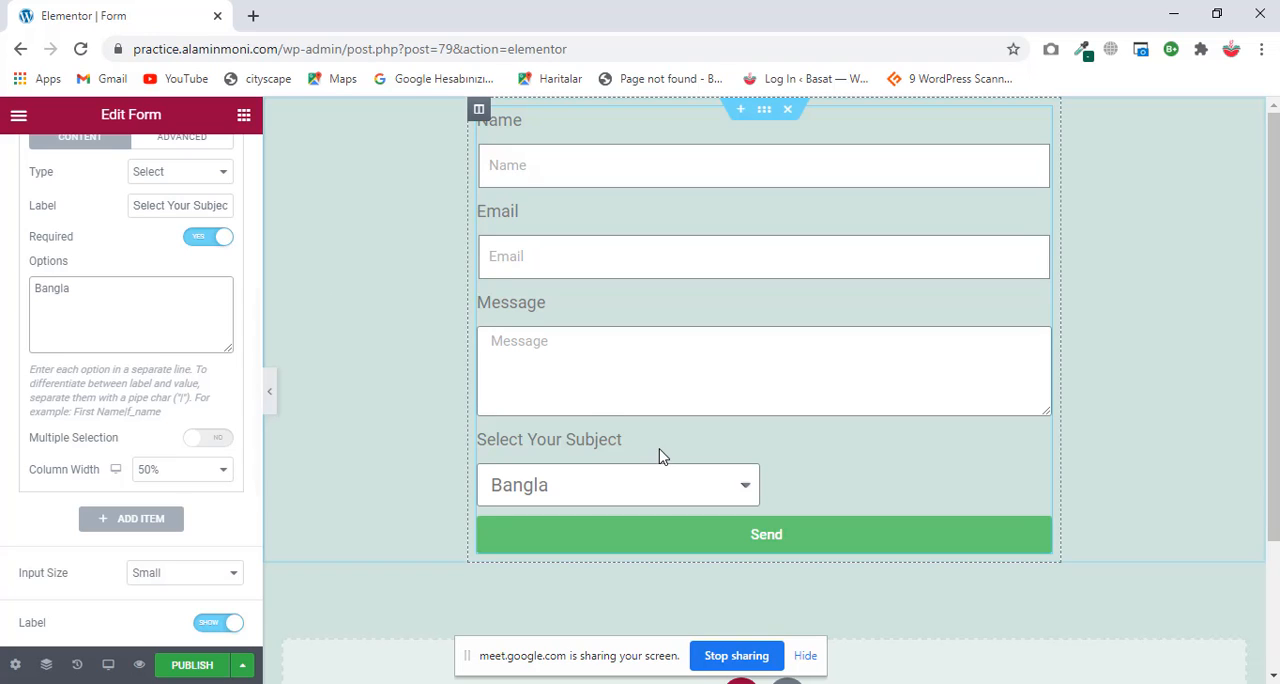
left_click(688, 488)
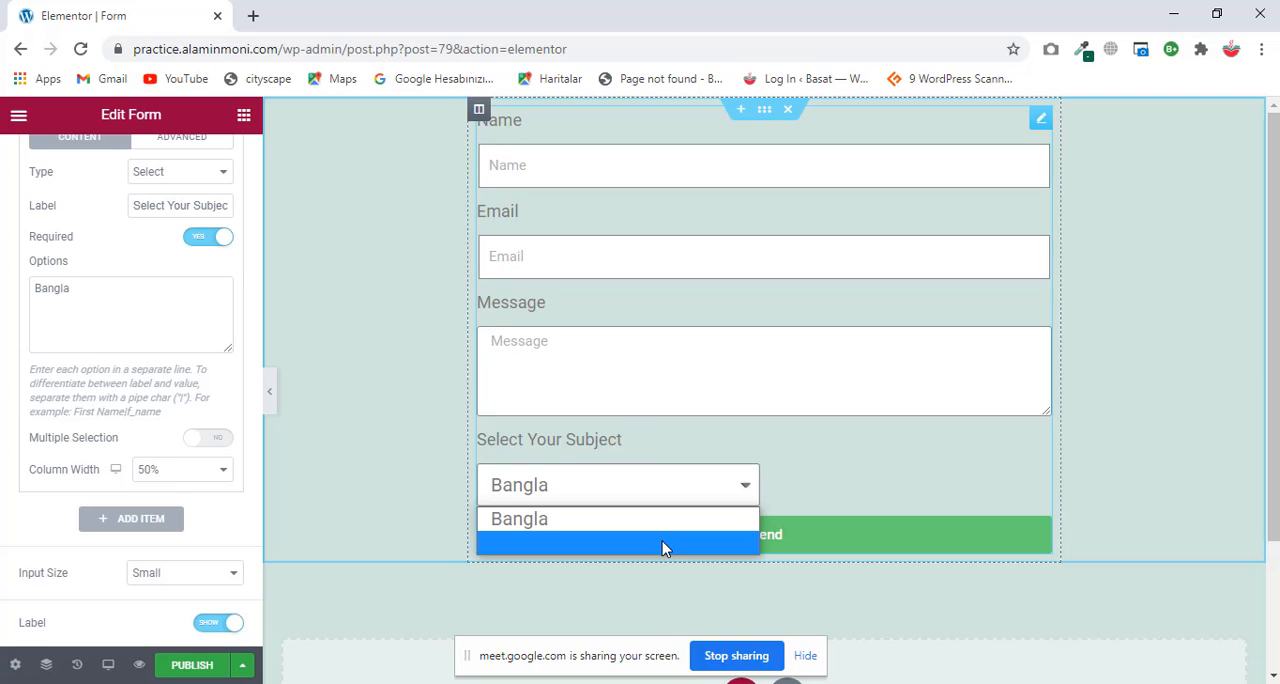
left_click(52, 323)
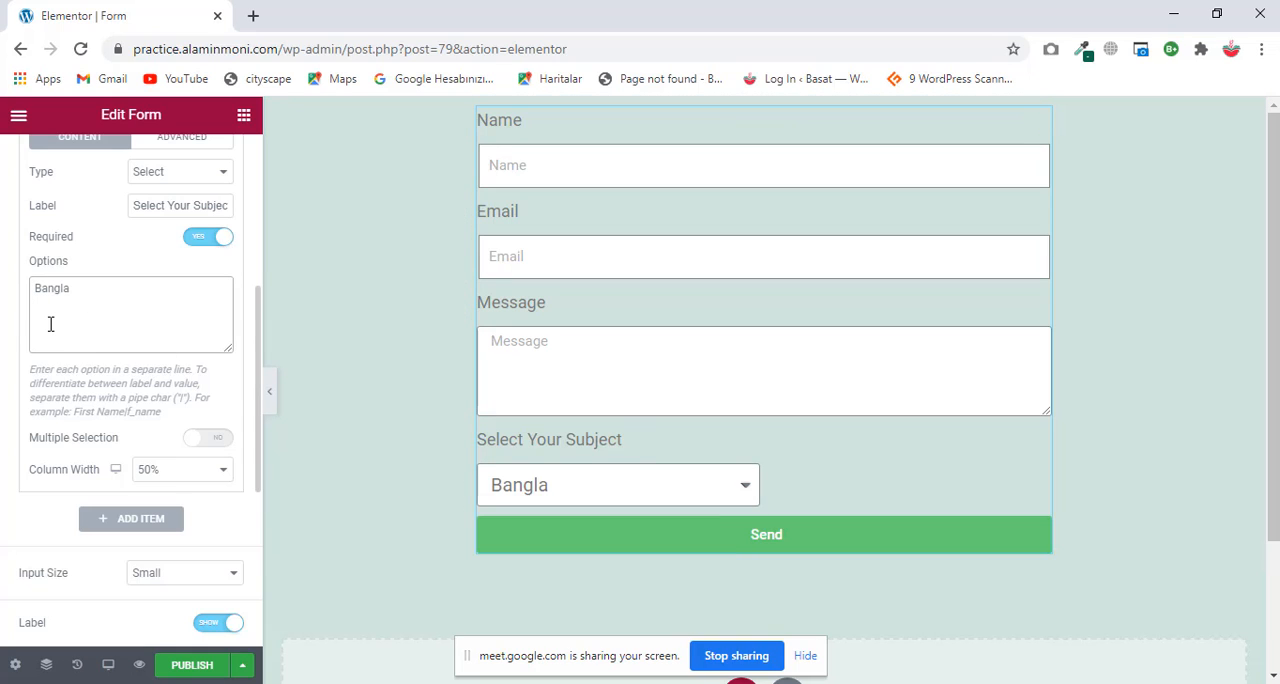
type("English")
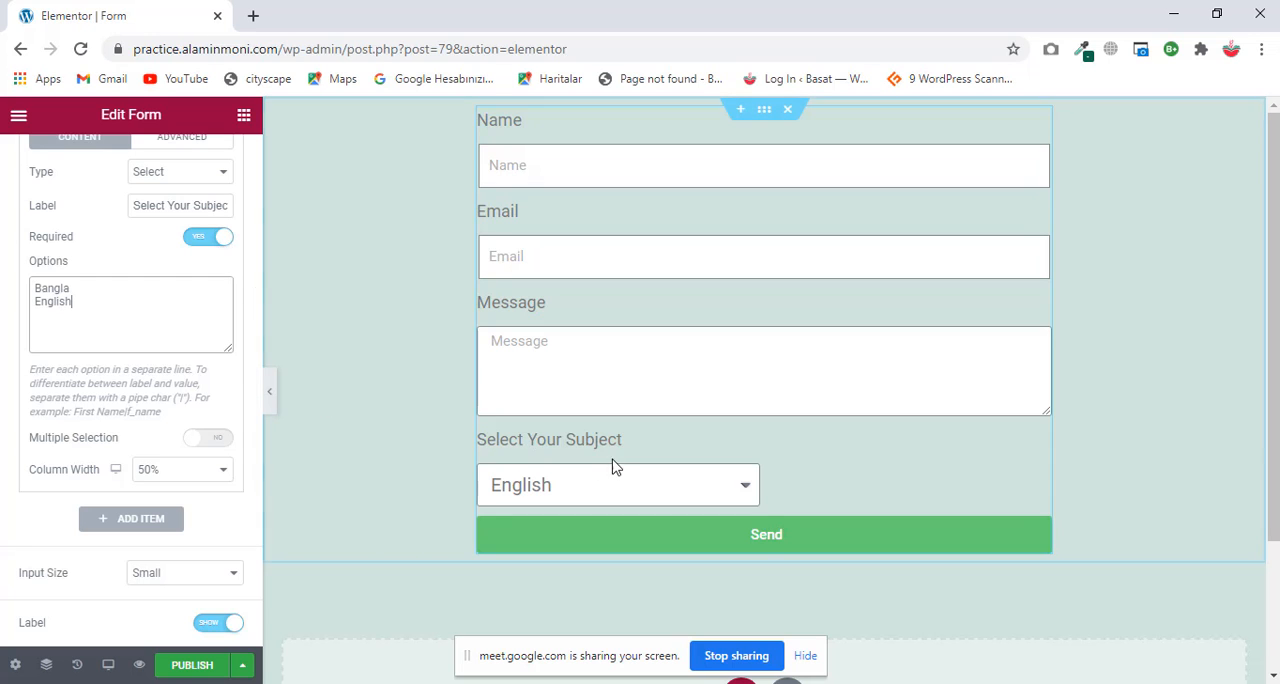
left_click(643, 486)
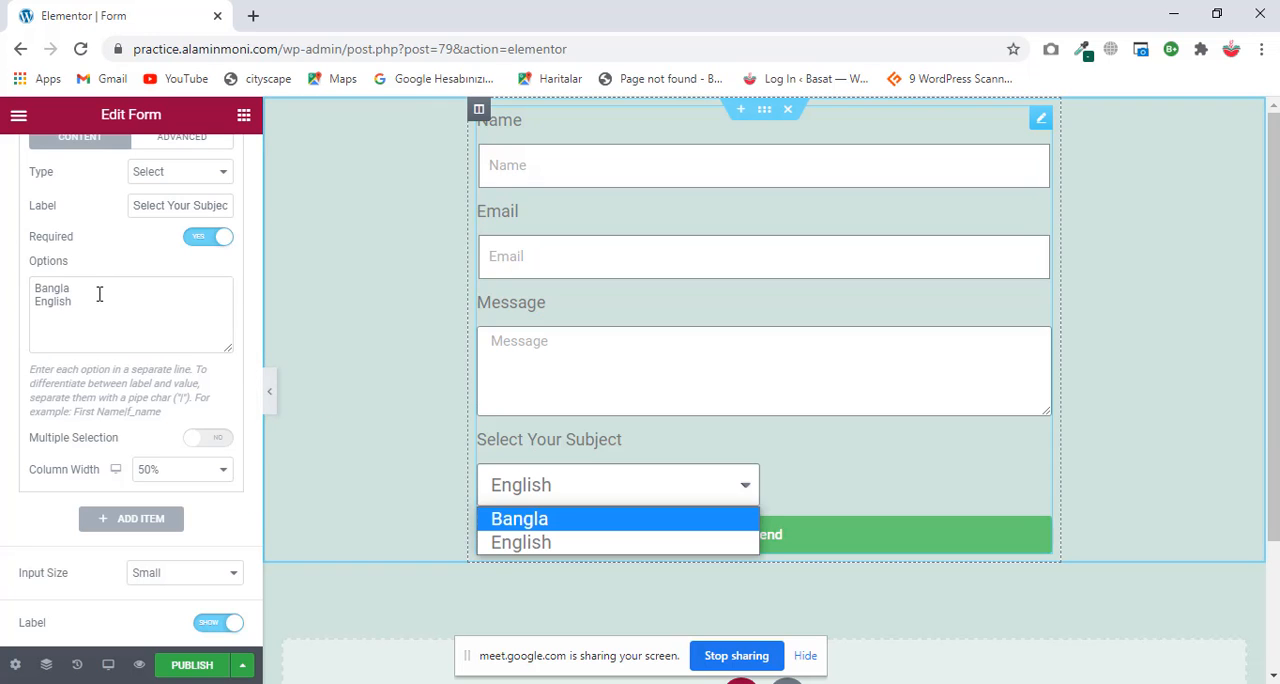
Step: Switch the Select Your Subject field's type to Radio
scroll(99, 293, "up", 2)
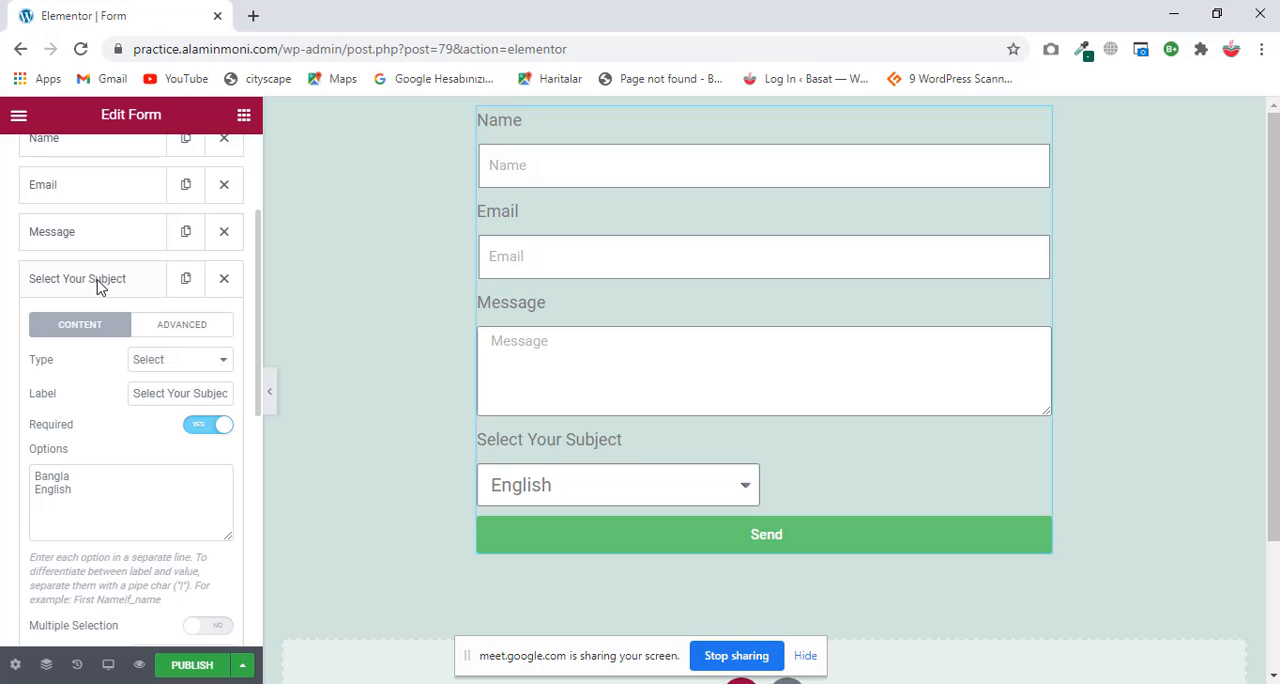
left_click(179, 370)
left_click(166, 450)
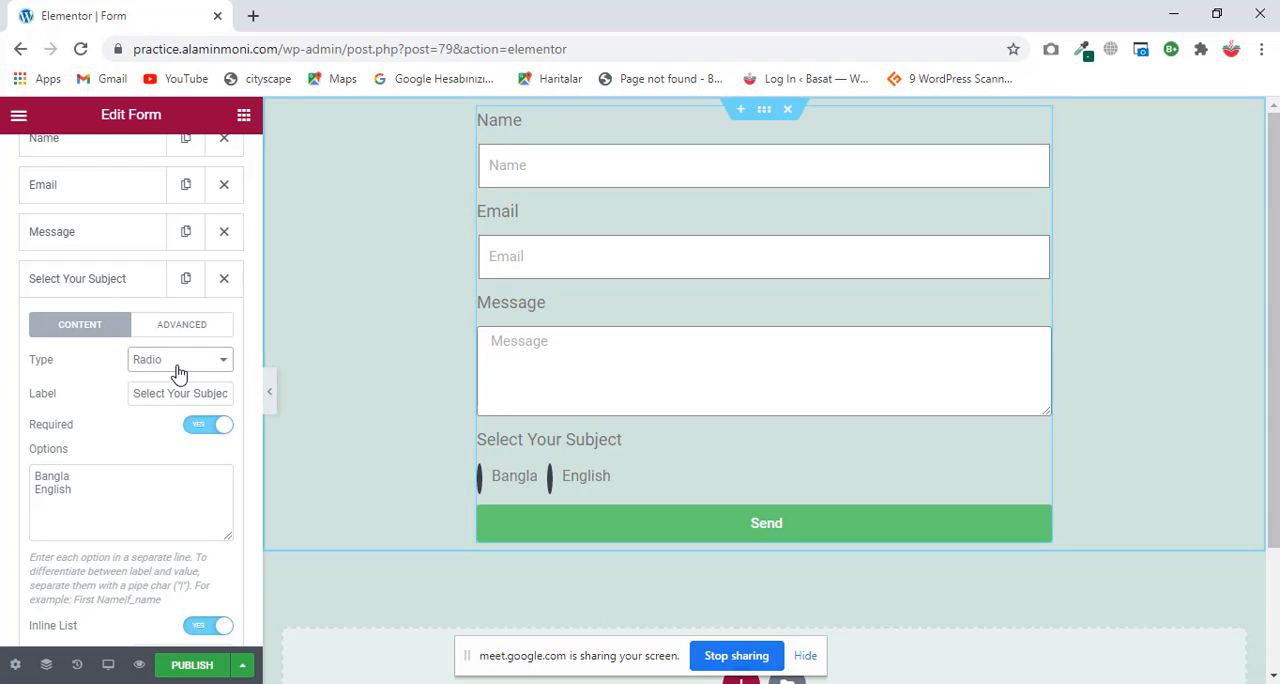
Step: Set the subject field's column width to 100% and turn off Inline List
scroll(177, 370, "down", 1)
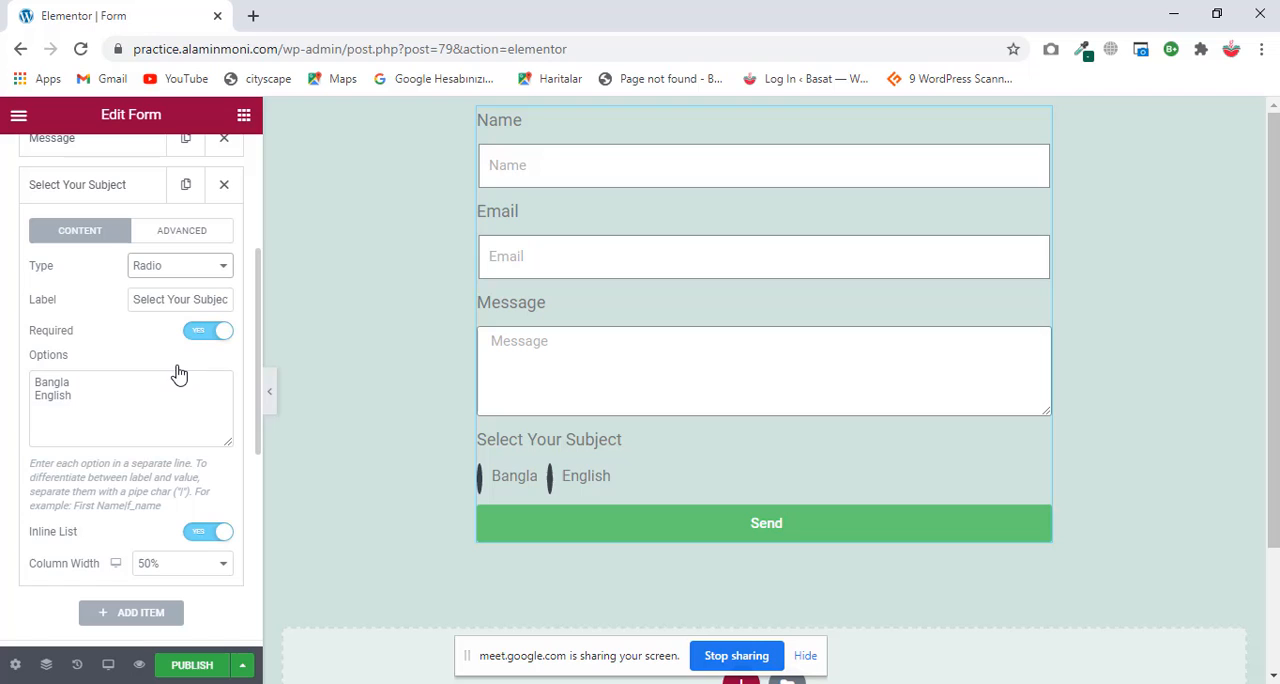
left_click(186, 563)
left_click(170, 527)
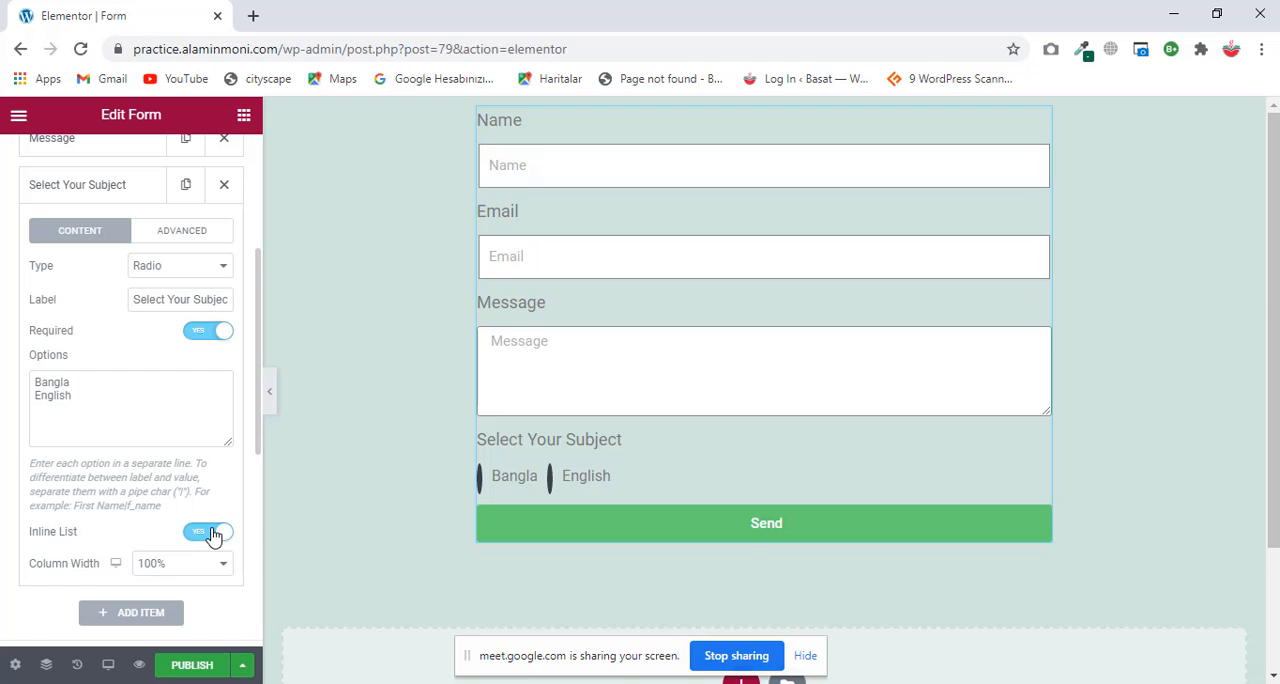
left_click(212, 533)
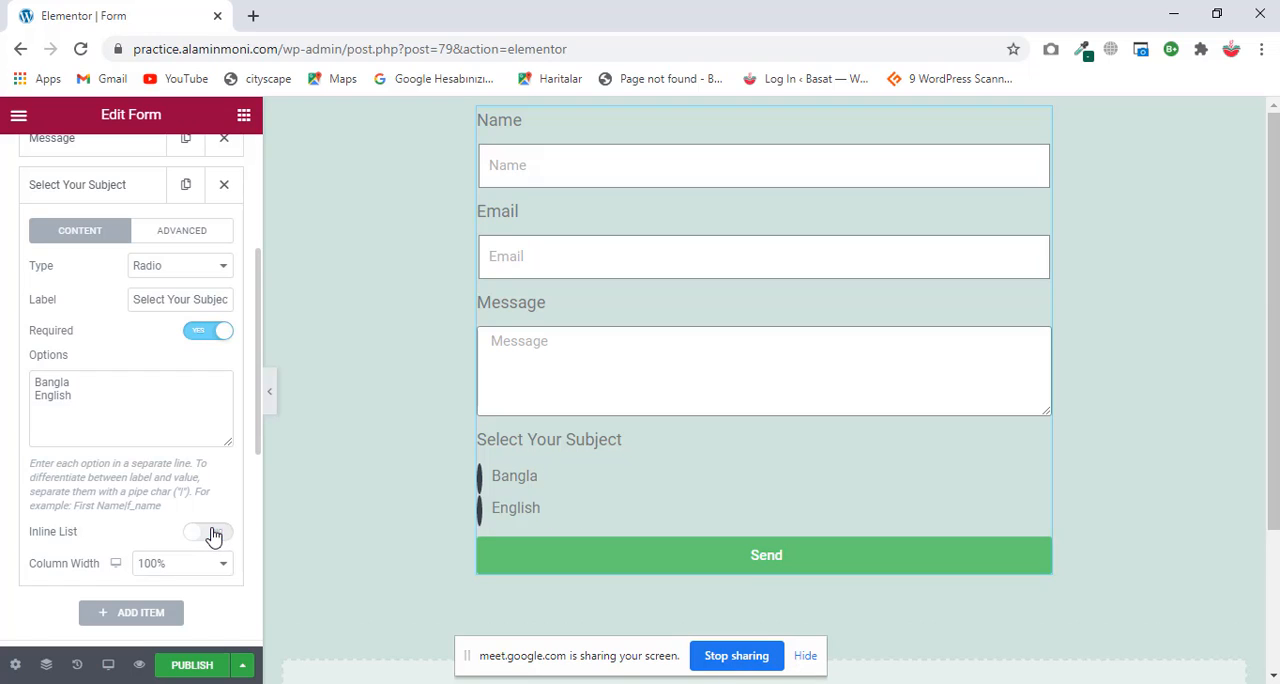
Step: Test choosing the Bangla and English radio options in the form preview
left_click(480, 479)
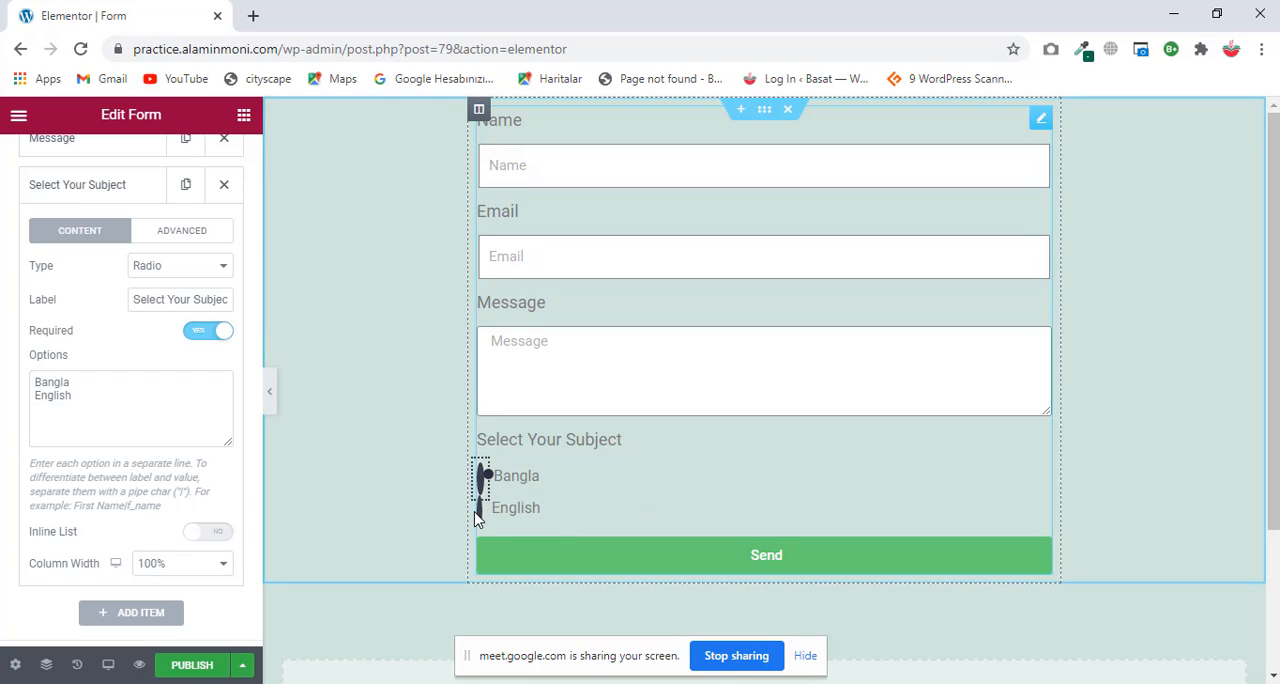
left_click(480, 511)
left_click(481, 478)
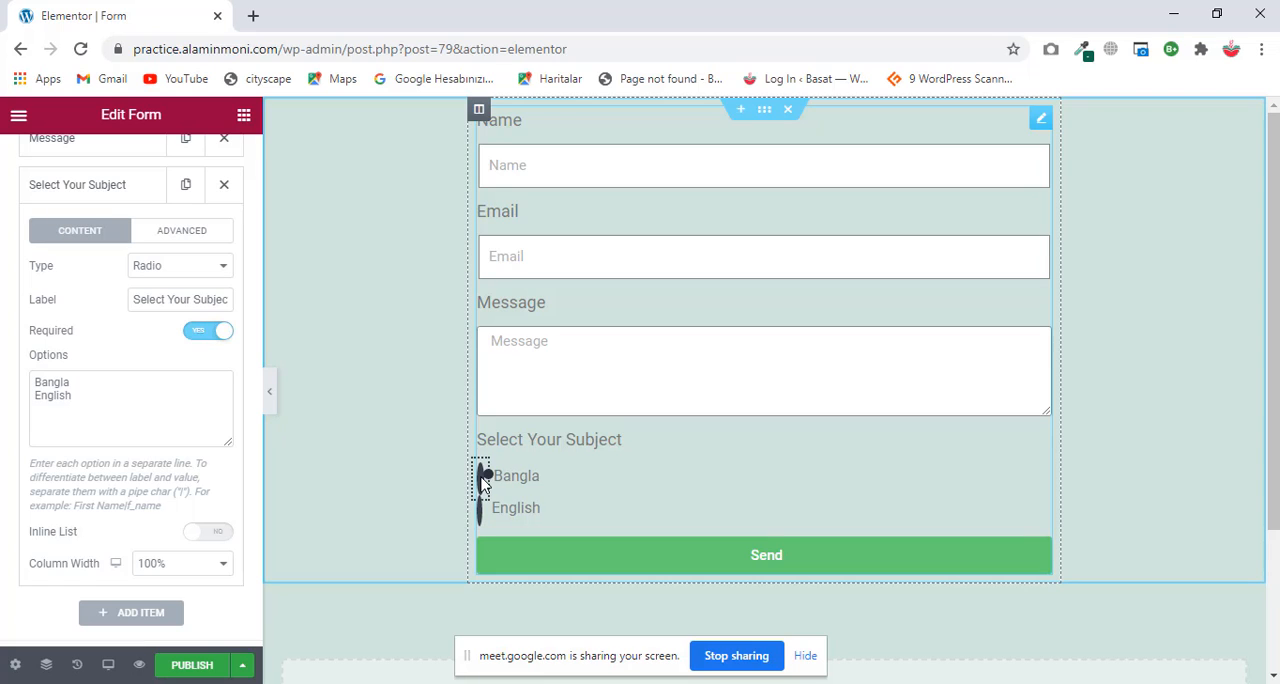
Step: Check the subject field's advanced settings and change its type back to Select
left_click(186, 241)
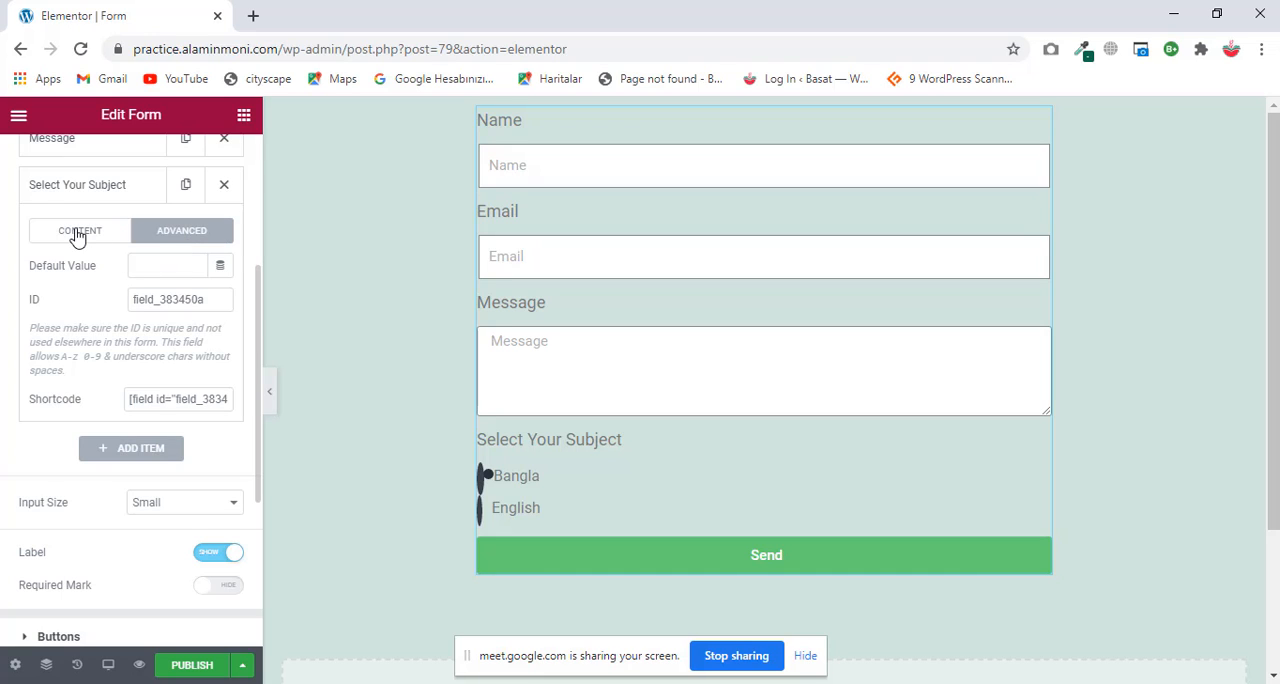
left_click(78, 238)
left_click(202, 267)
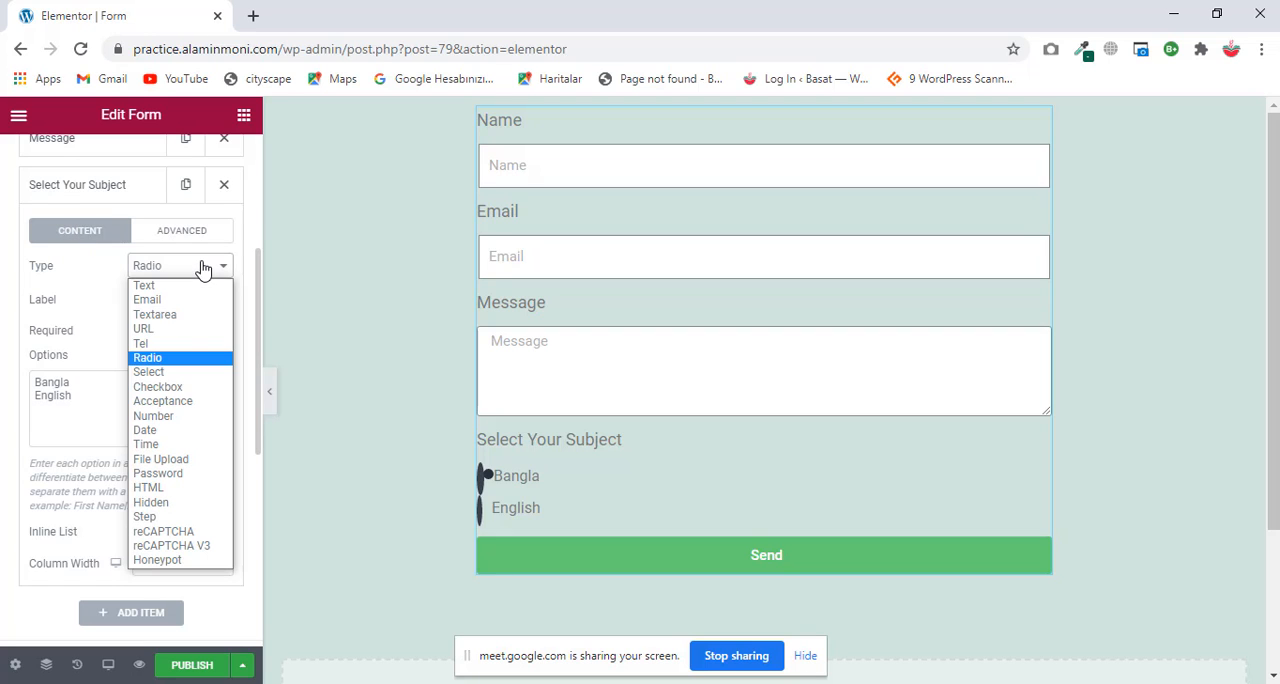
left_click(180, 374)
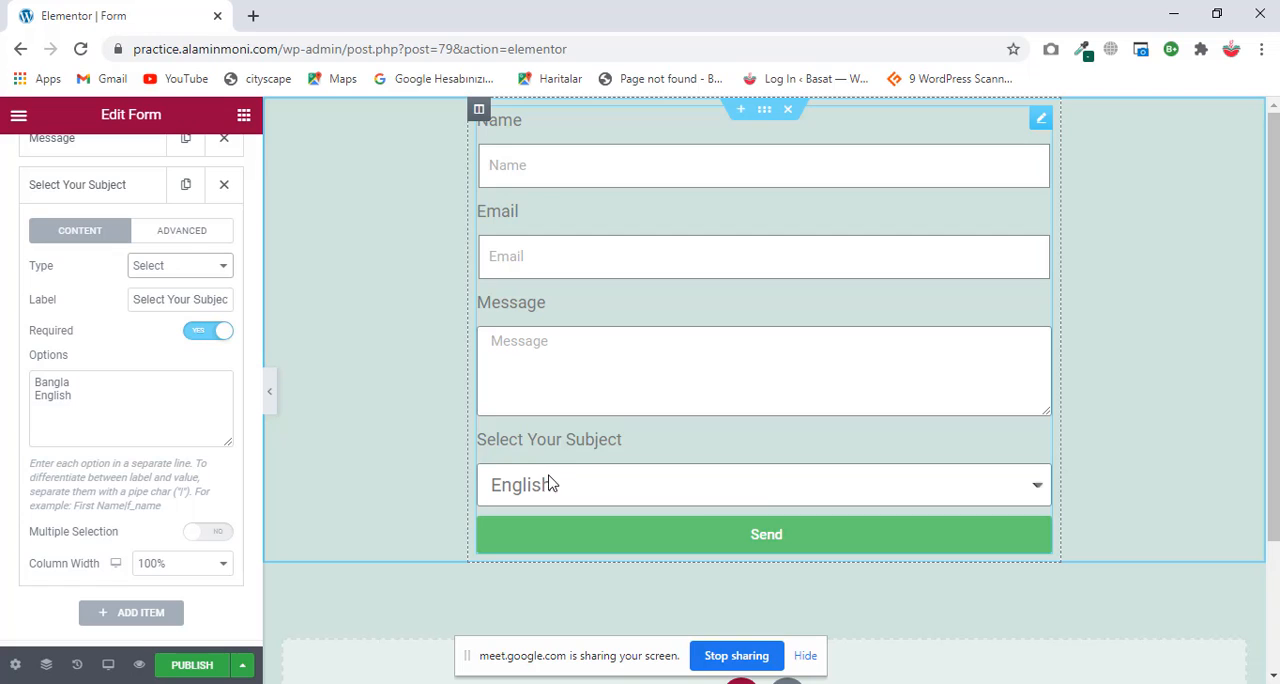
Step: Delete the Message field from the form and add Math as a third option of the Select Your Subject field
scroll(164, 320, "up", 2)
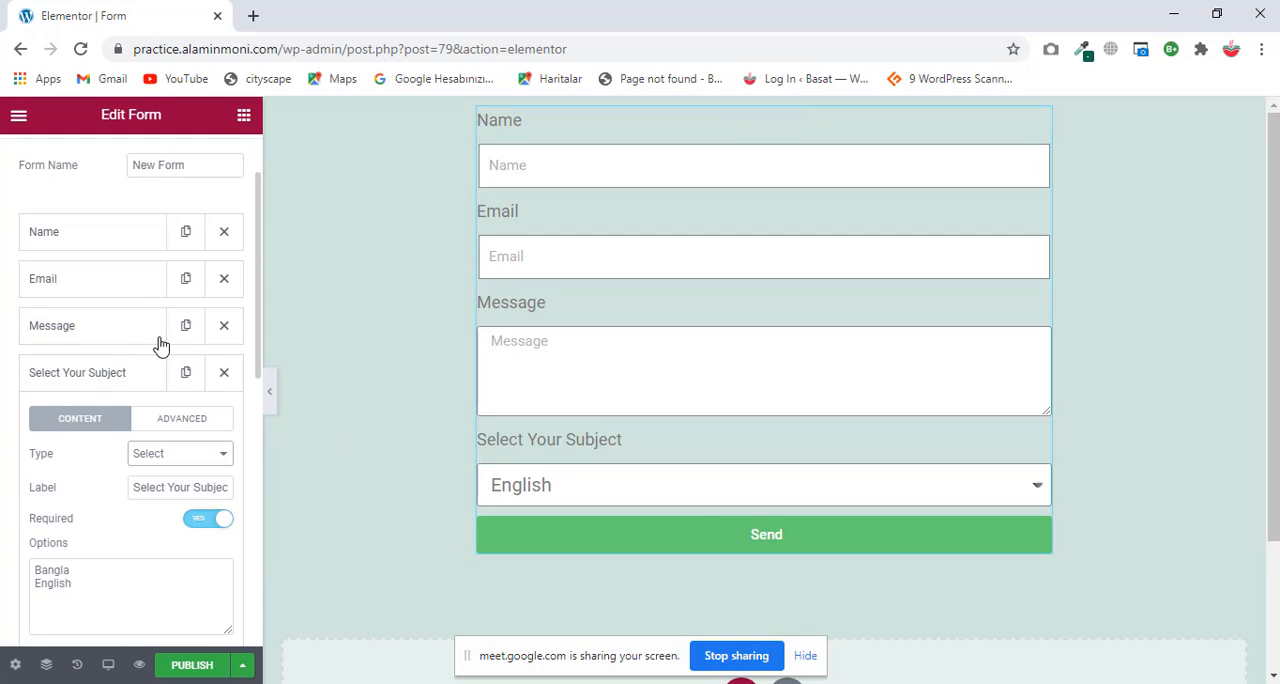
left_click(225, 330)
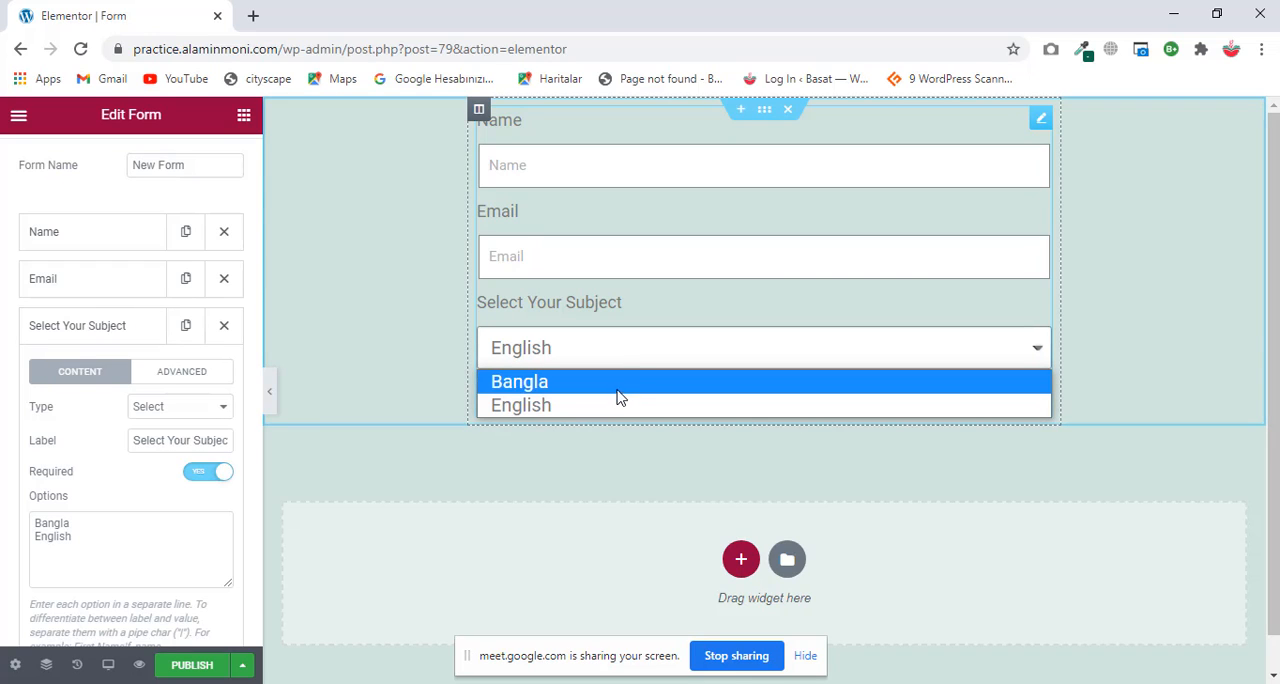
left_click(93, 541)
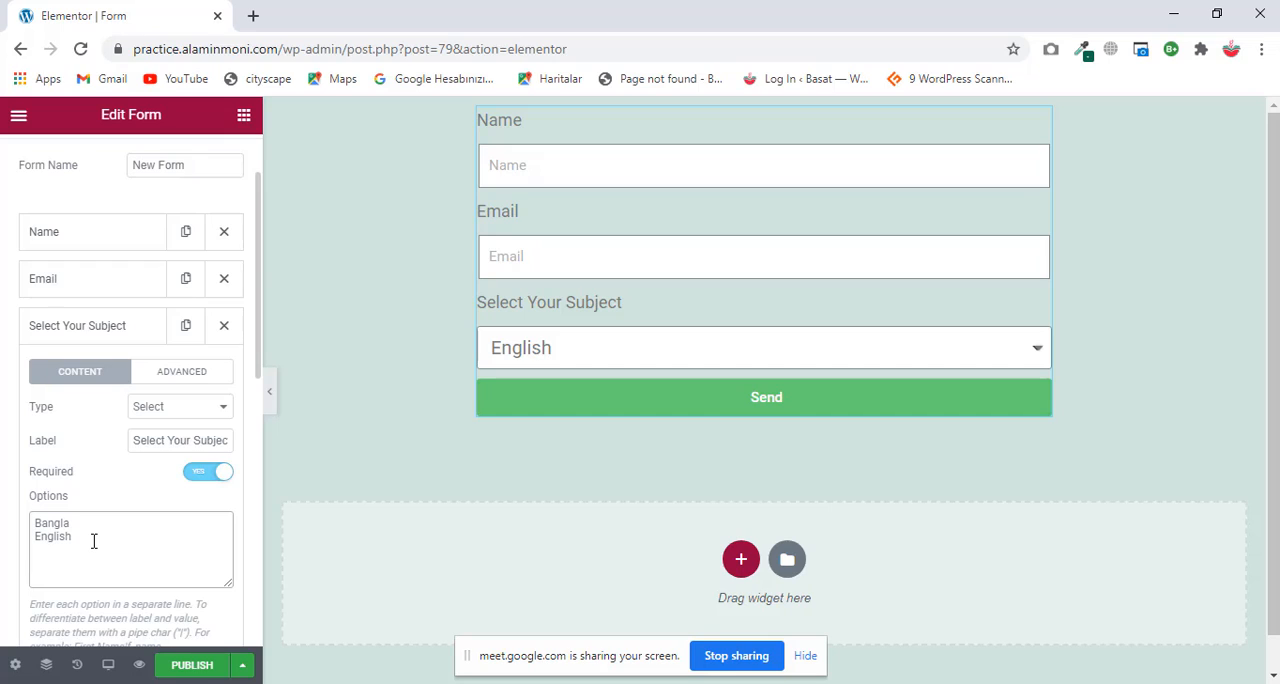
key("Return")
type("Math")
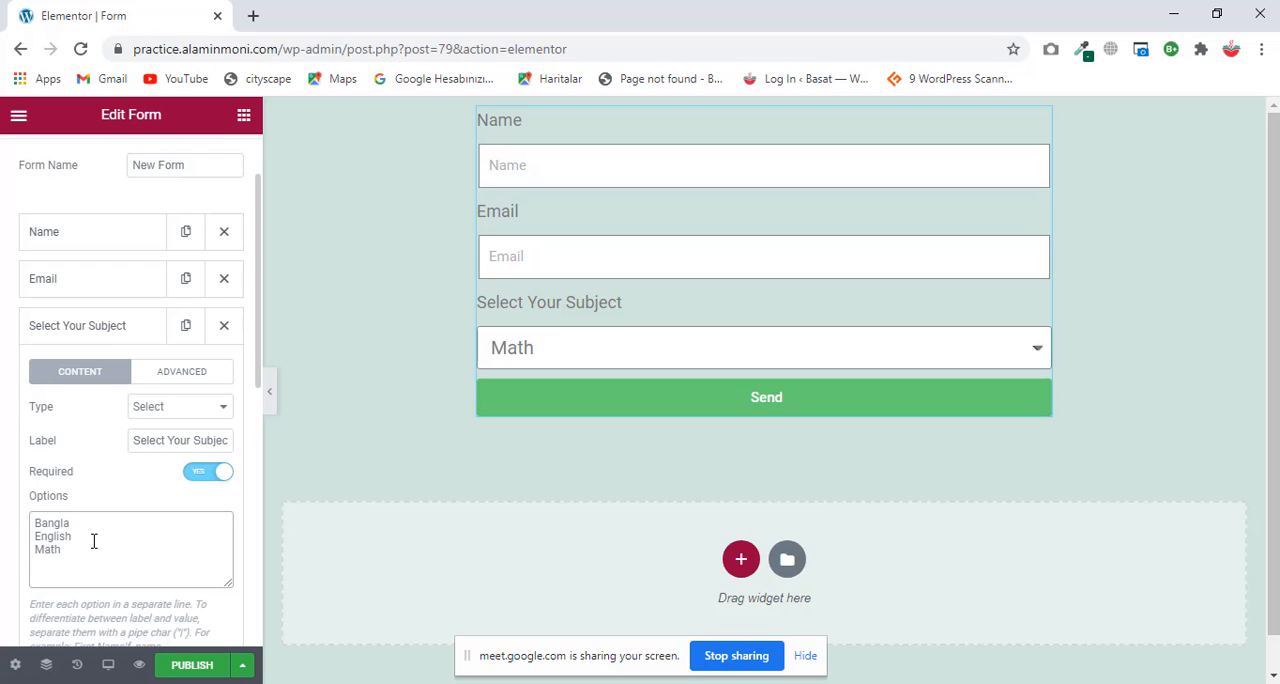
Step: Add Physics as the fourth option of the Select Your Subject field
key("Return")
type("Physics")
Step: Test the subject dropdown in the form preview by choosing Math and Physics in turn
left_click(844, 349)
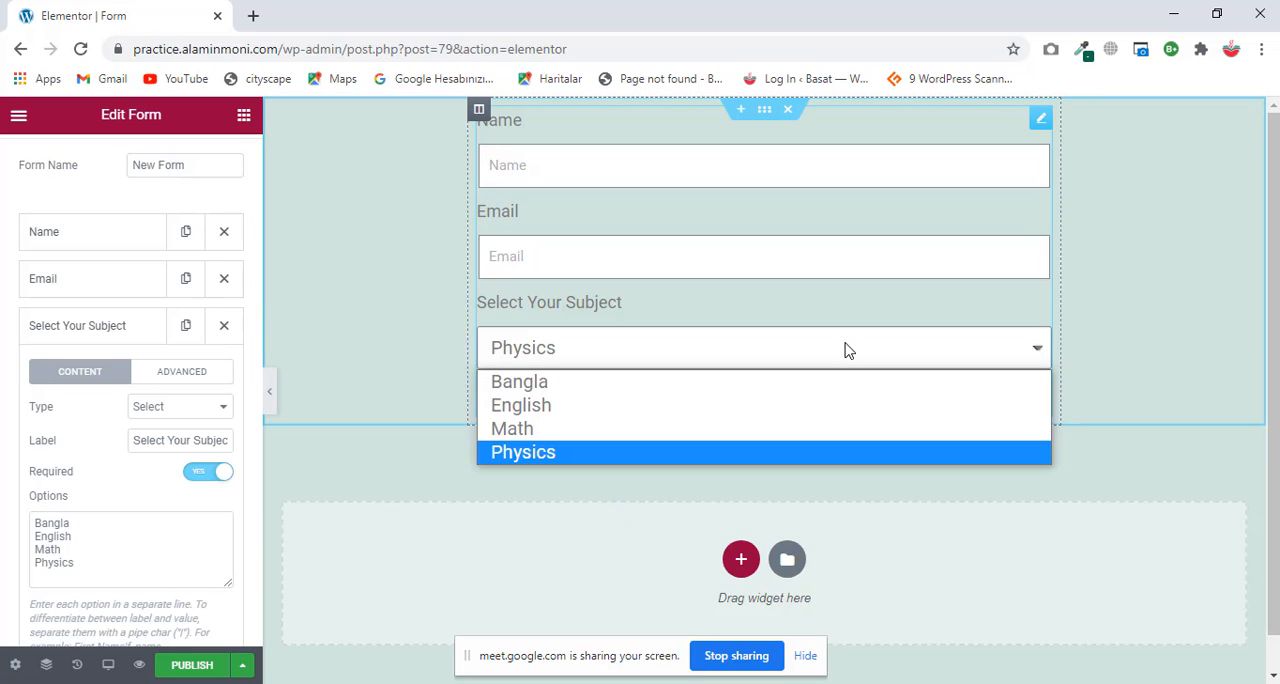
left_click(561, 437)
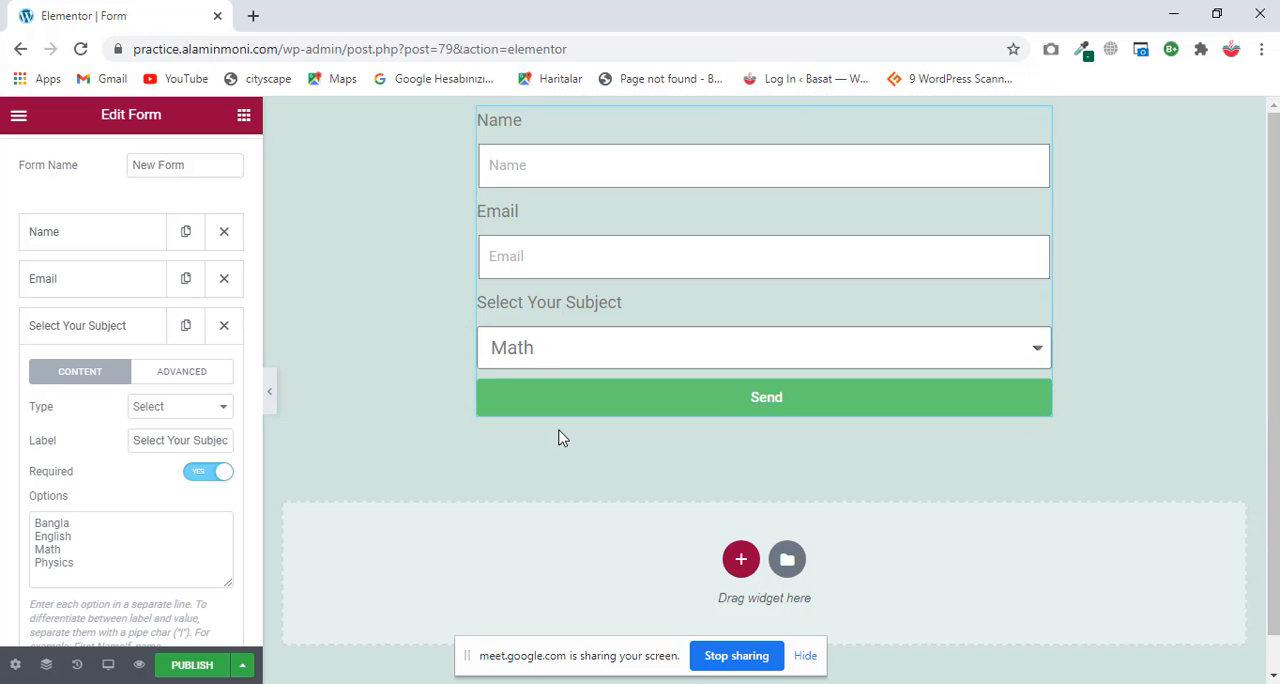
left_click(604, 361)
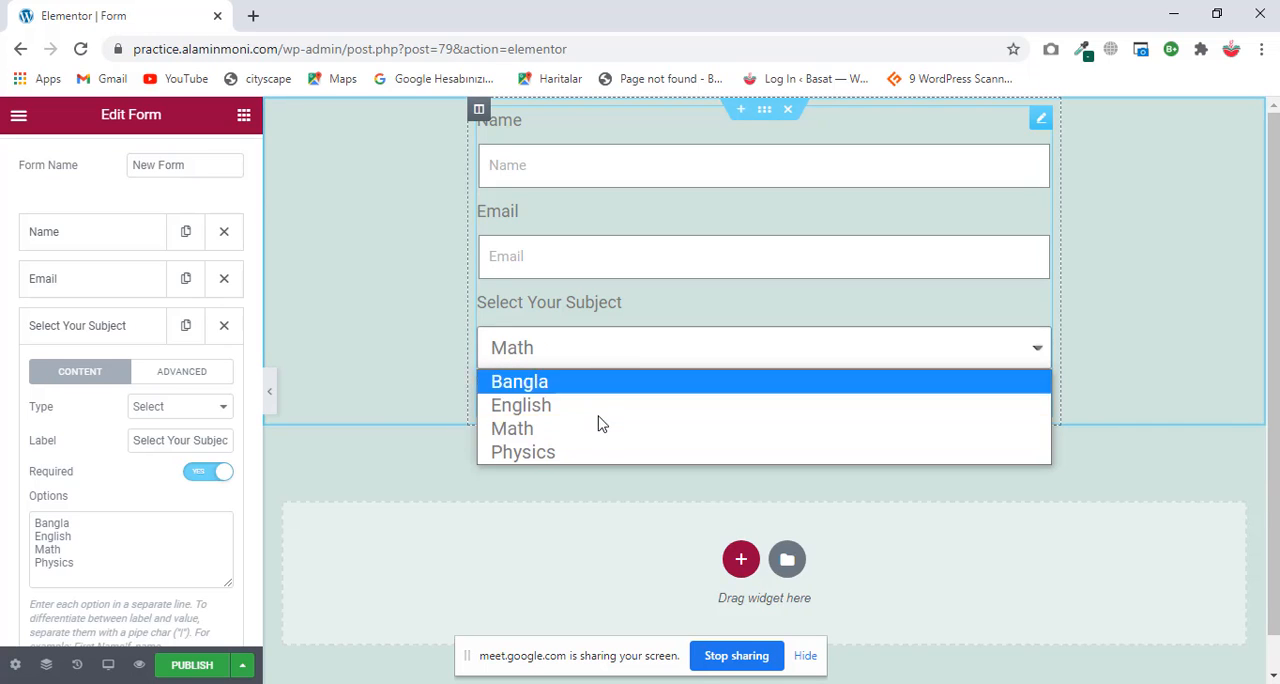
left_click(597, 448)
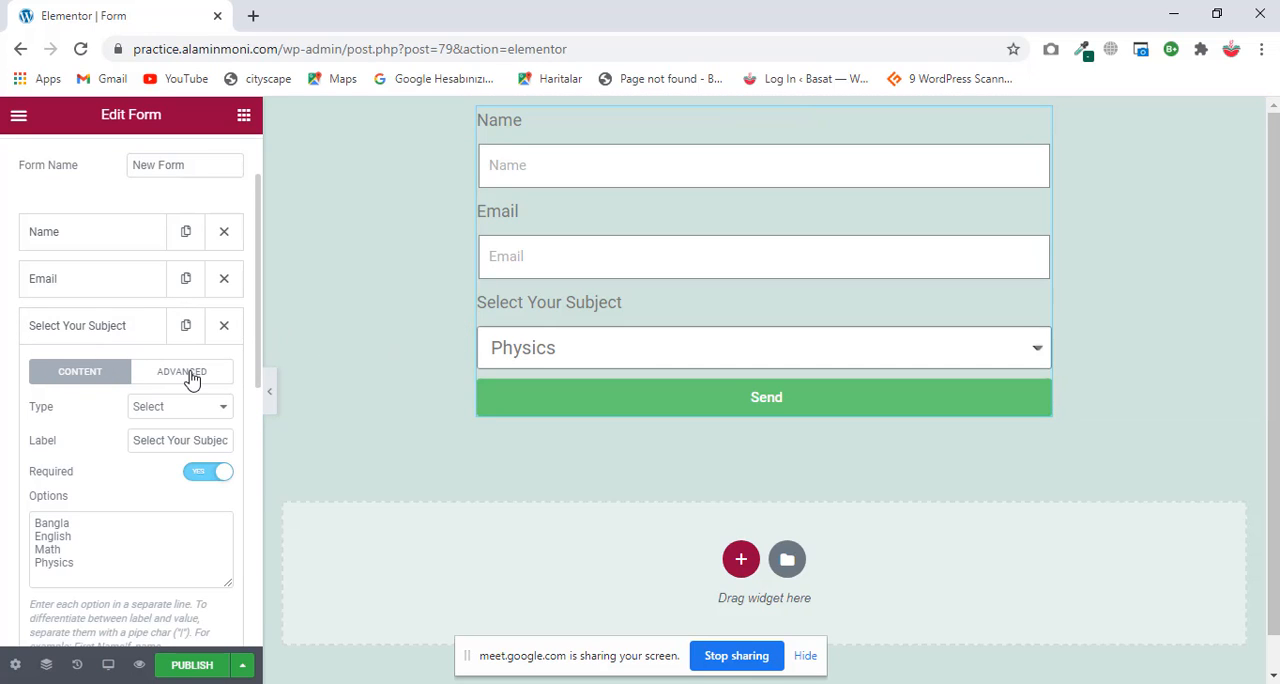
Step: Change the Select Your Subject field's type to Checkbox and tick all four subjects in the form preview
left_click(194, 407)
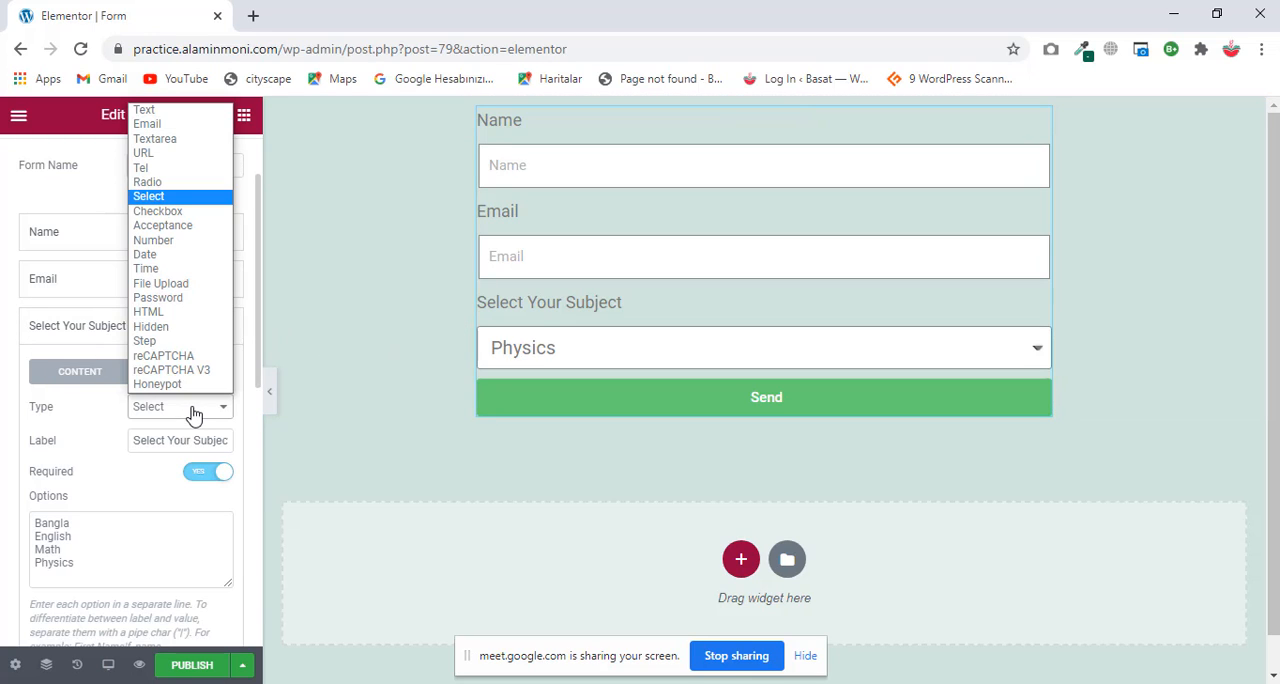
left_click(165, 212)
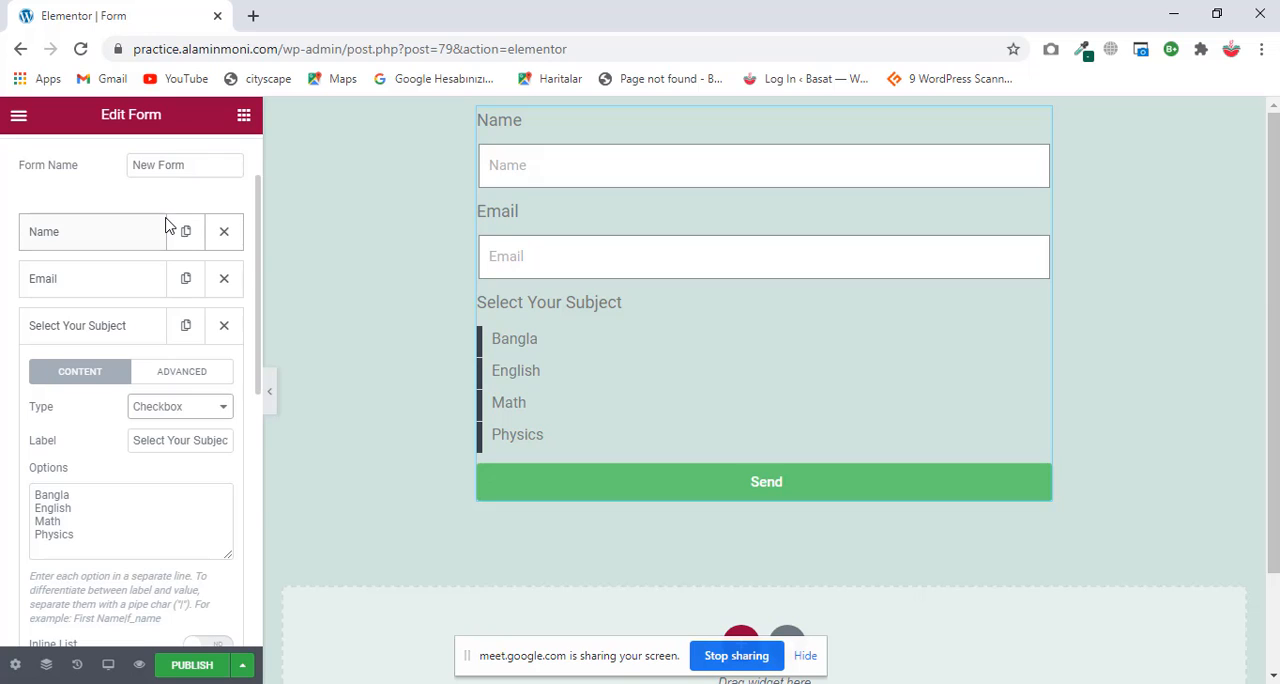
left_click(483, 341)
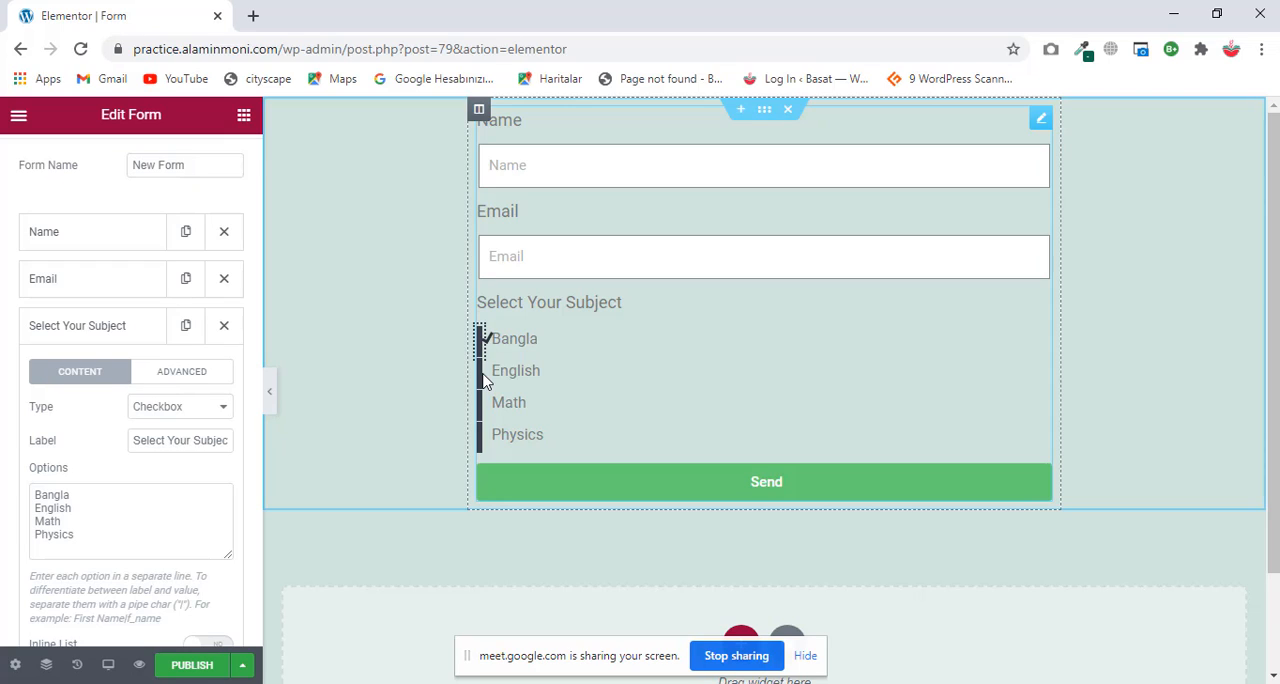
left_click(484, 371)
left_click(483, 404)
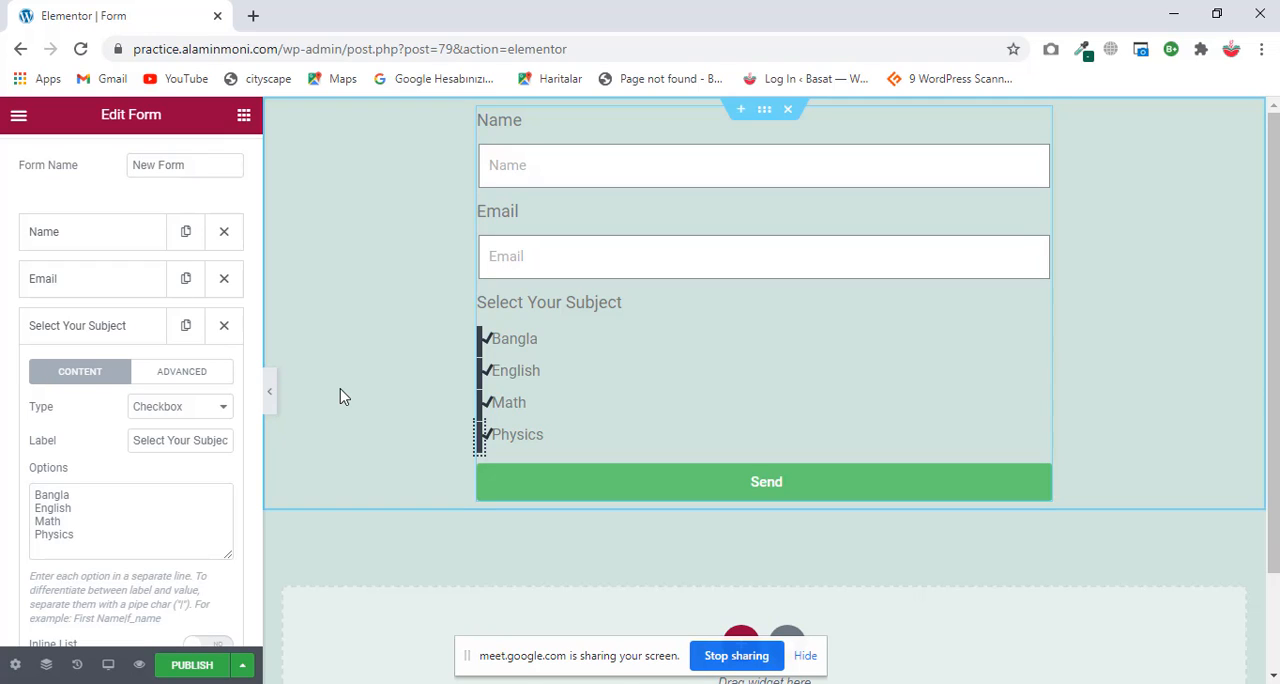
Step: Change the Select Your Subject field's type to Acceptance and open its acceptance text for editing
left_click(208, 418)
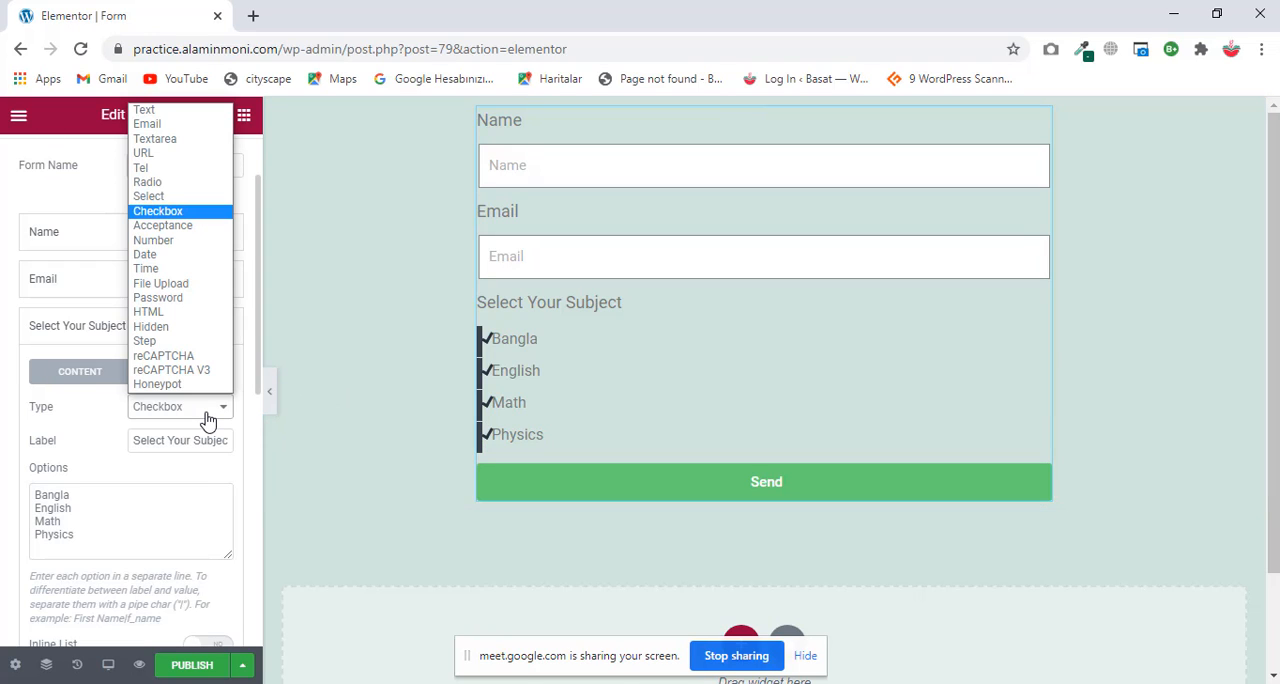
left_click(182, 233)
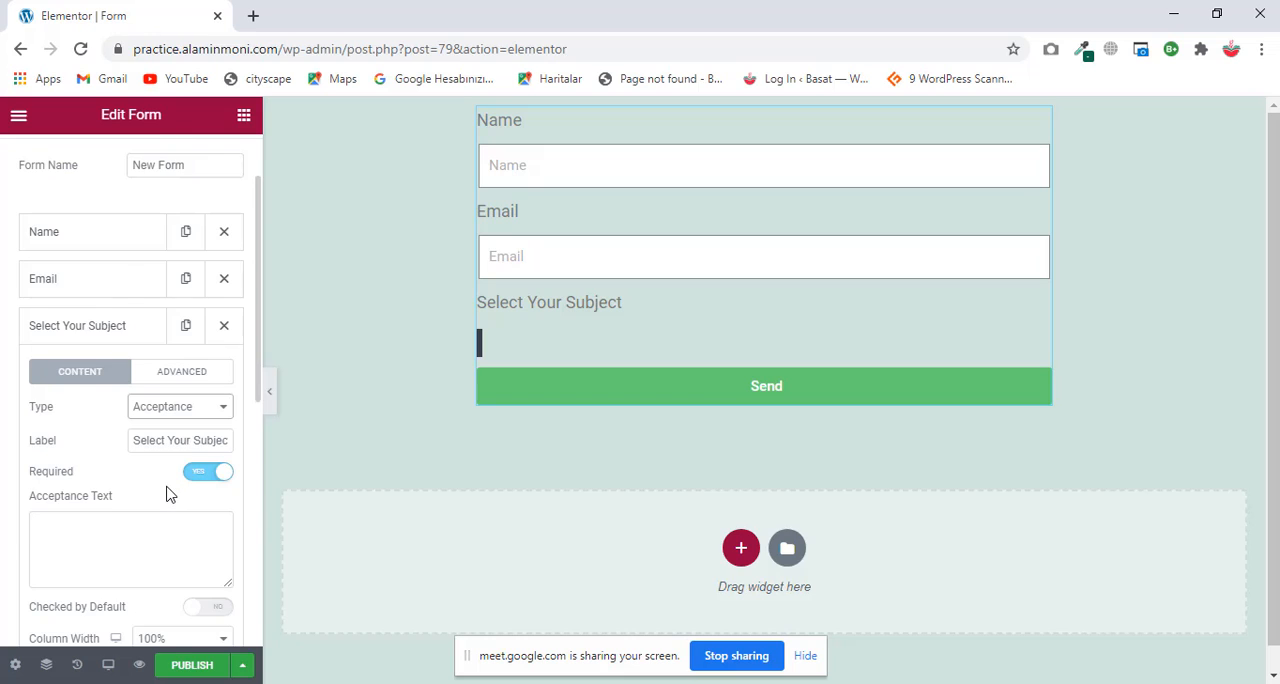
scroll(171, 491, "down", 1)
left_click(74, 446)
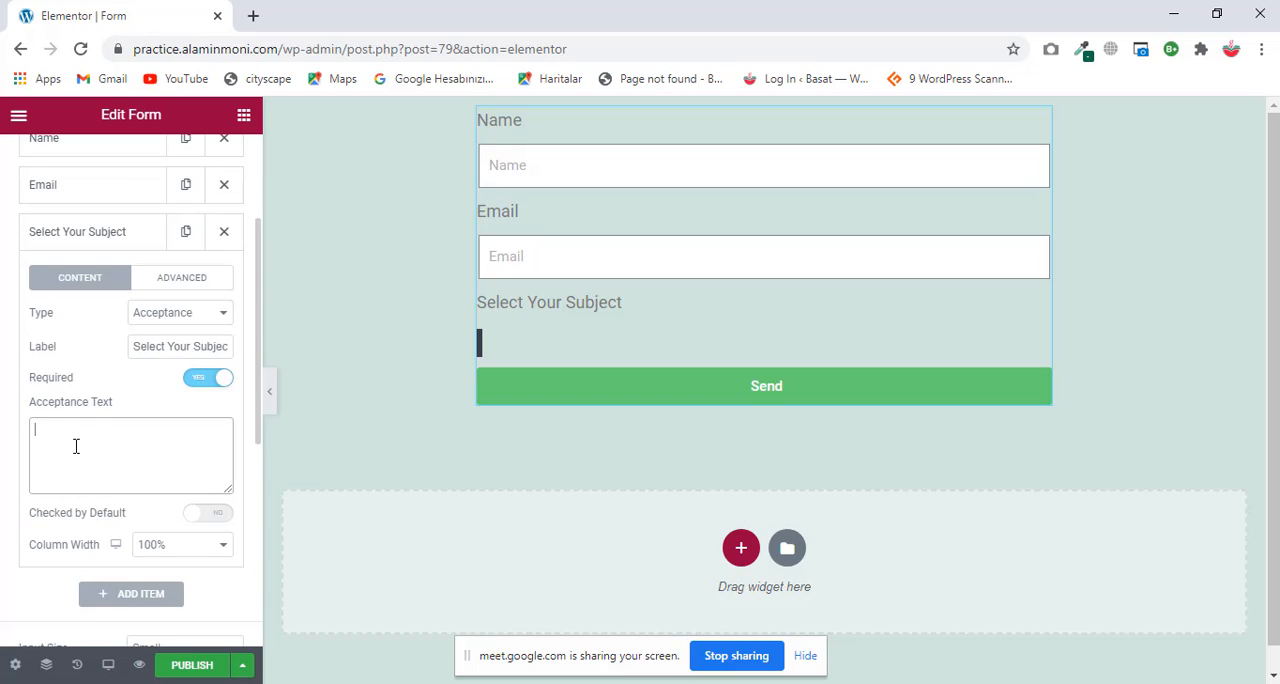
Step: Change the subject field's type to Number and relabel it "Your CGPA"
left_click(210, 316)
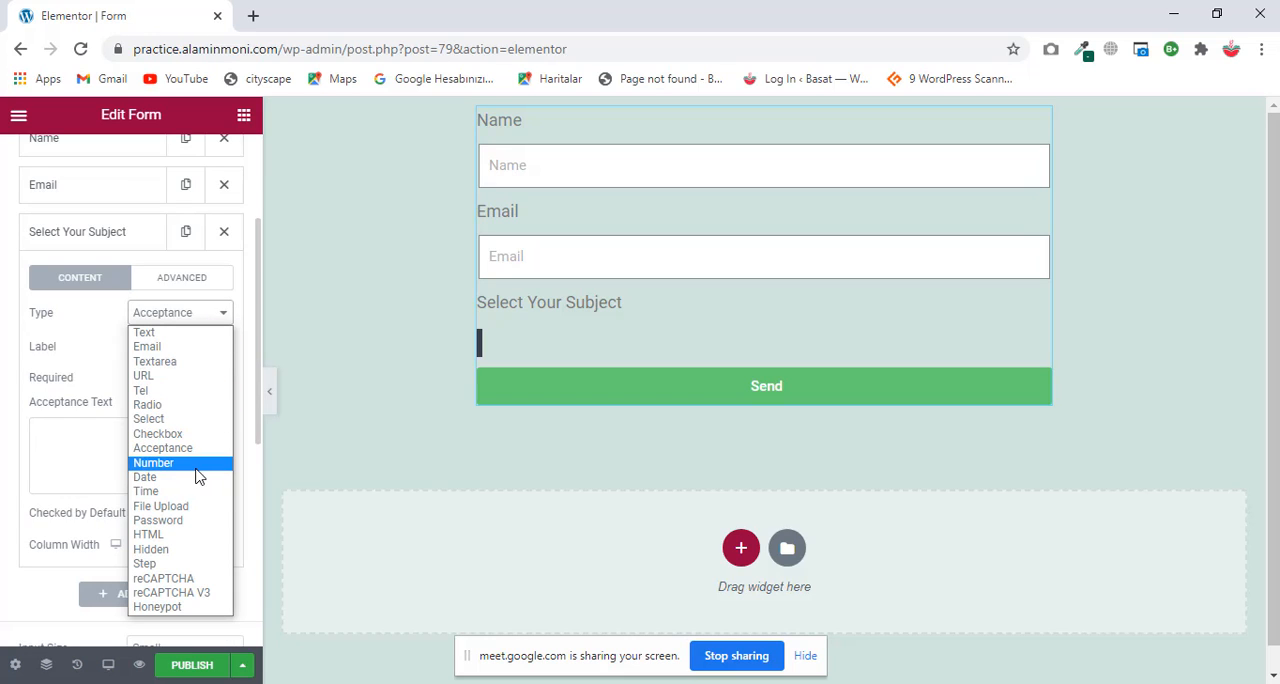
left_click(198, 466)
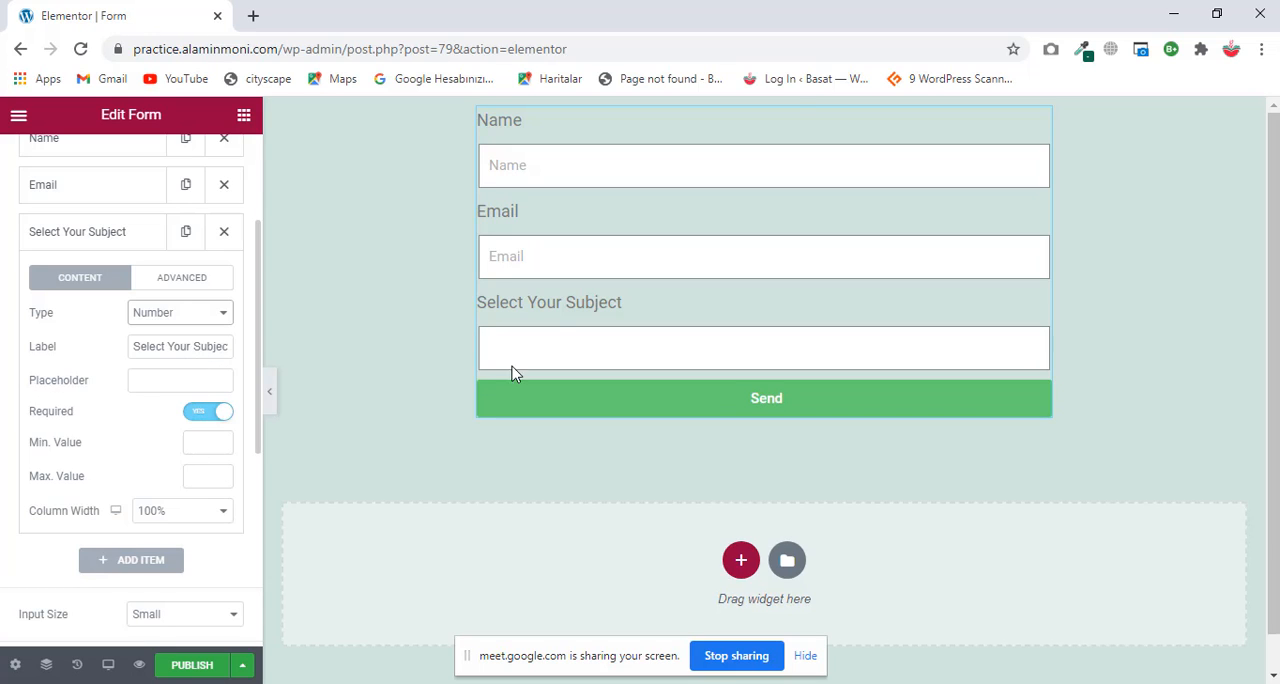
left_click(183, 379)
double_click(180, 345)
triple_click(180, 345)
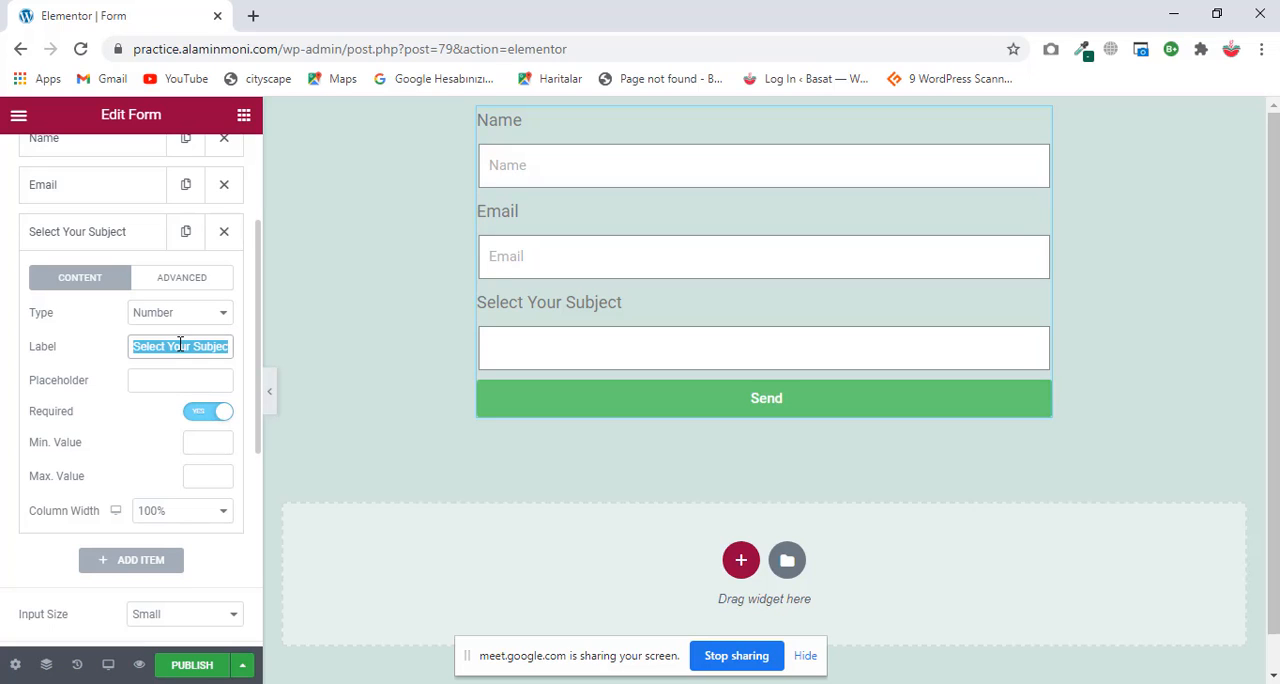
type("You")
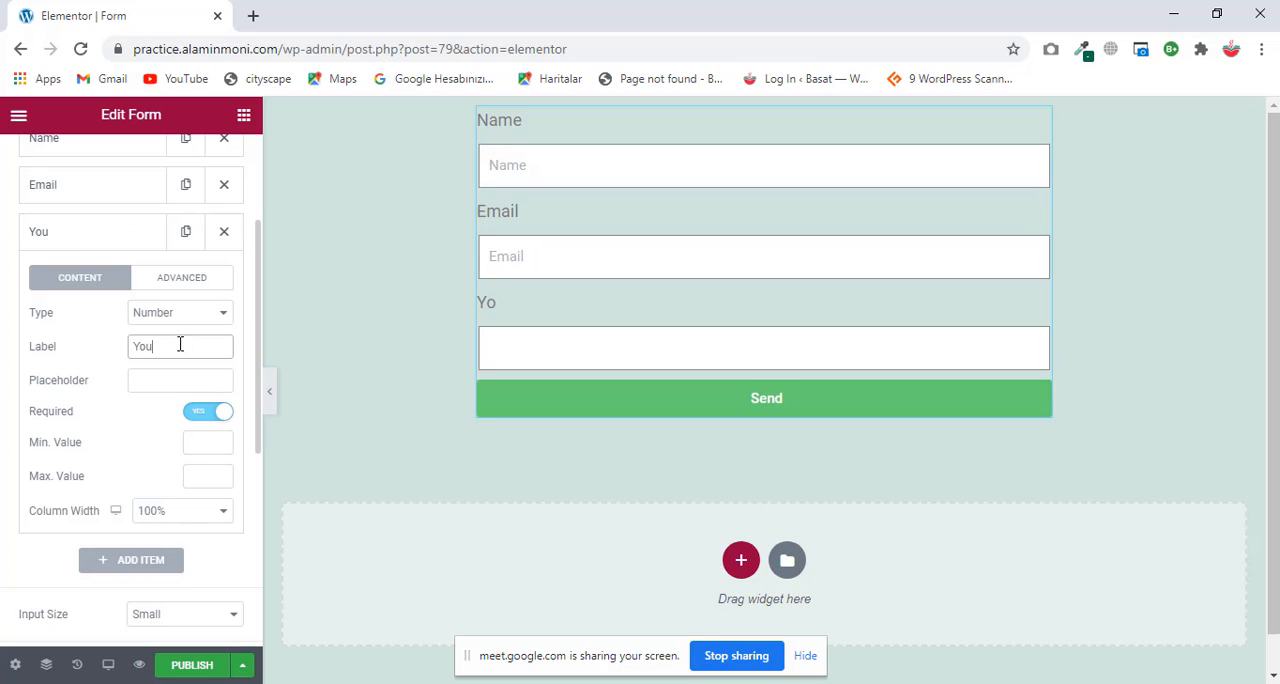
type("r CGPA")
left_click(160, 377)
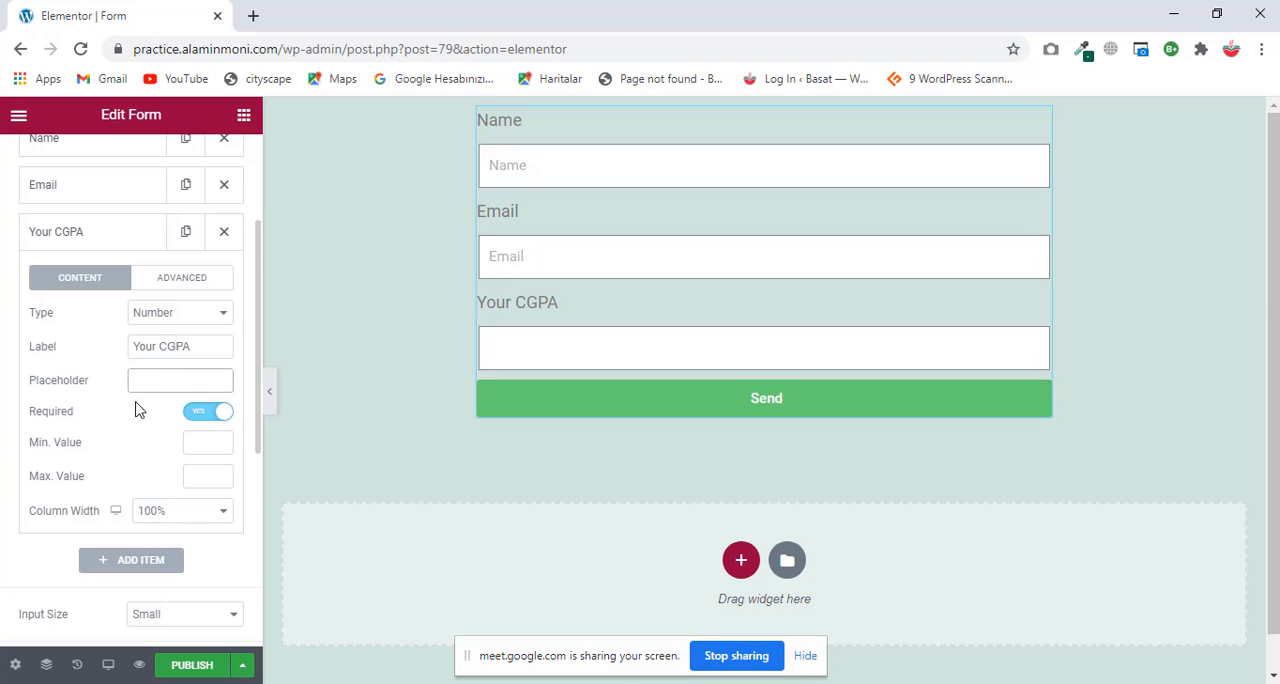
Step: Limit the Your CGPA field to a minimum of 0 and a maximum of 4, and try entering 7 in the form preview
scroll(150, 400, "down", 1)
left_click(196, 348)
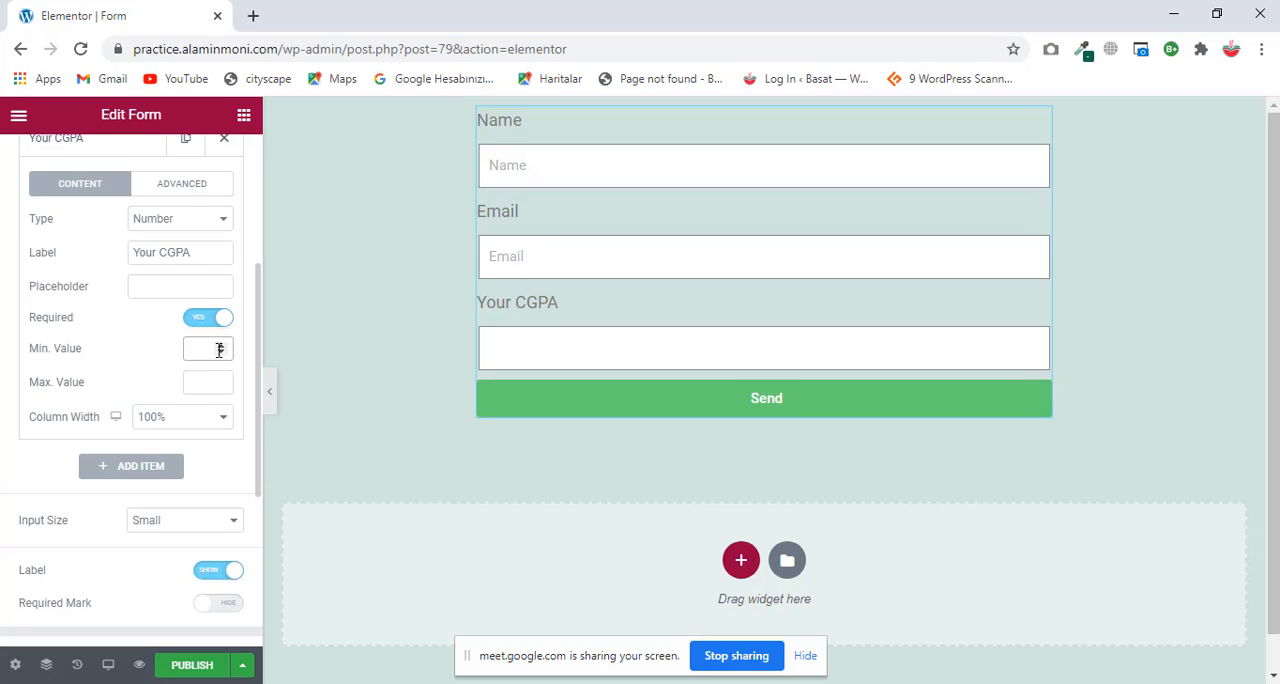
left_click(222, 345)
left_click(222, 354)
left_click(222, 346)
left_click(221, 380)
left_click(221, 380)
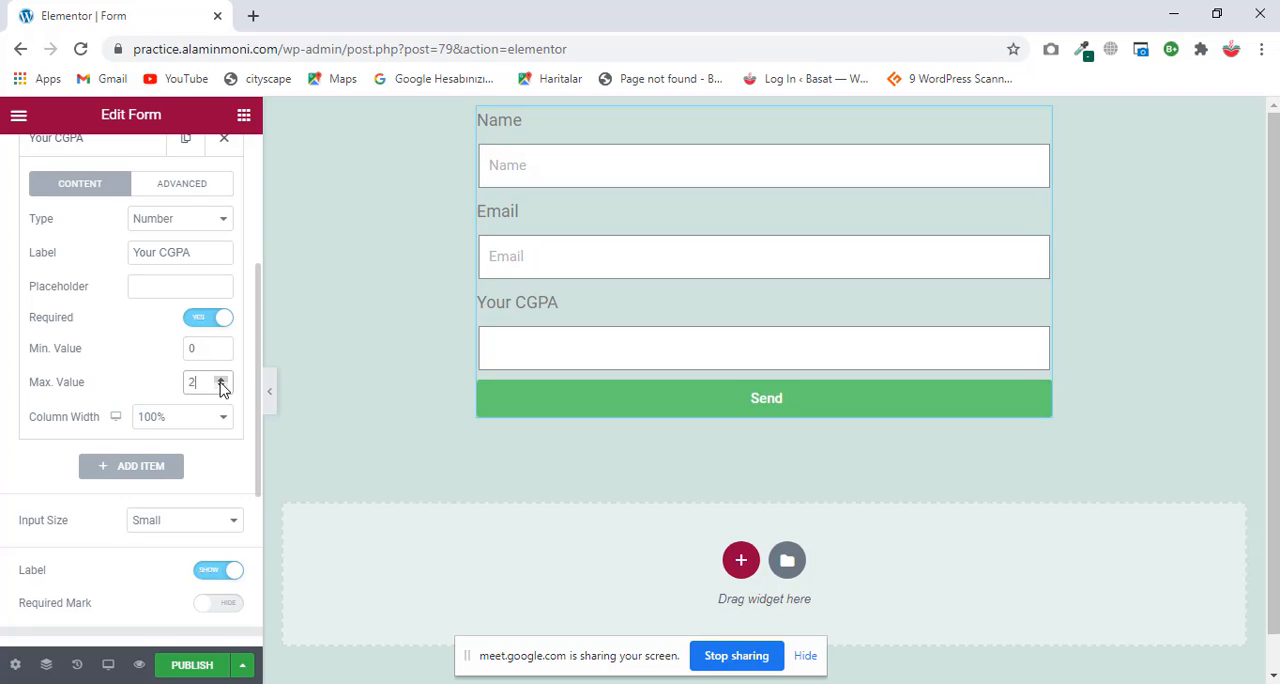
left_click(221, 380)
left_click(588, 346)
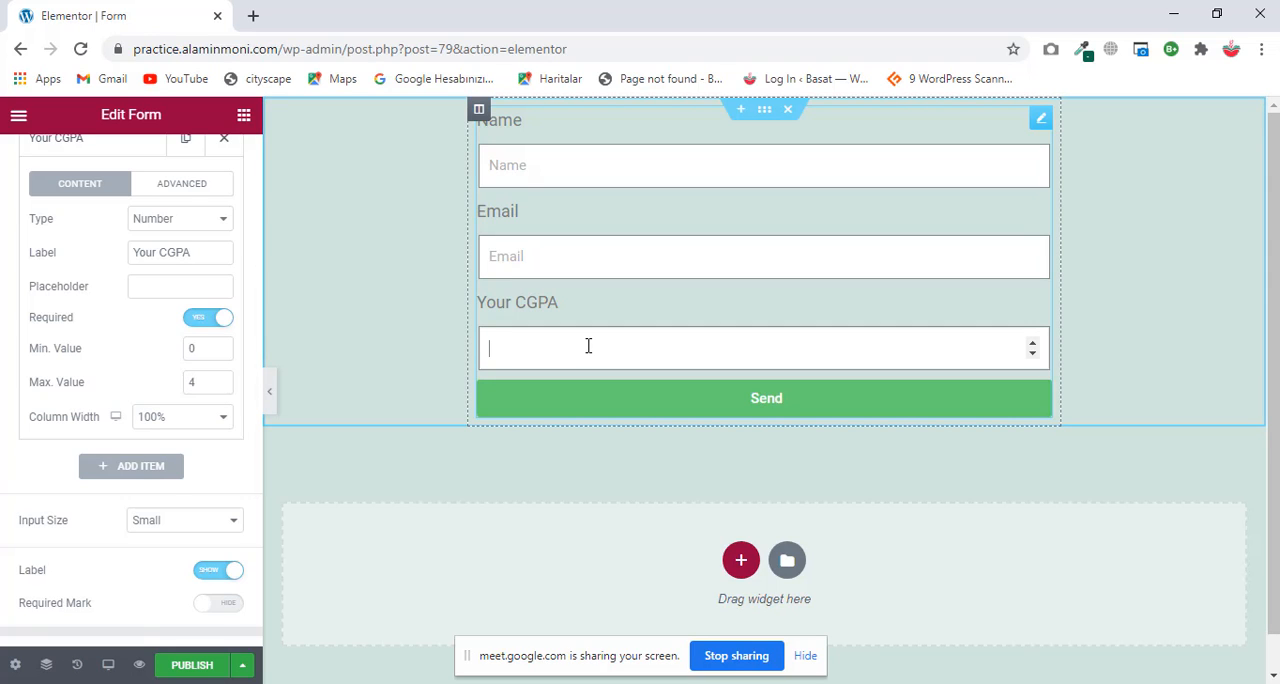
type("7")
Step: Publish the Form page and open its preview in a new browser tab
left_click(213, 664)
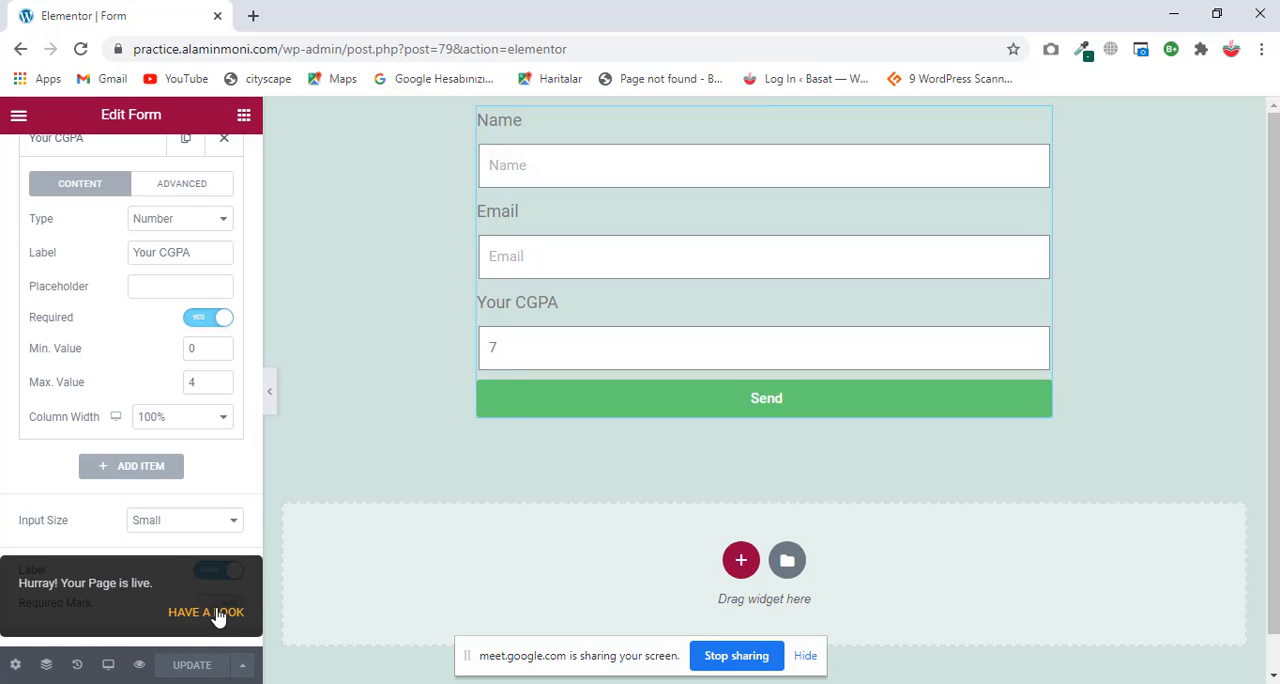
right_click(214, 608)
left_click(140, 676)
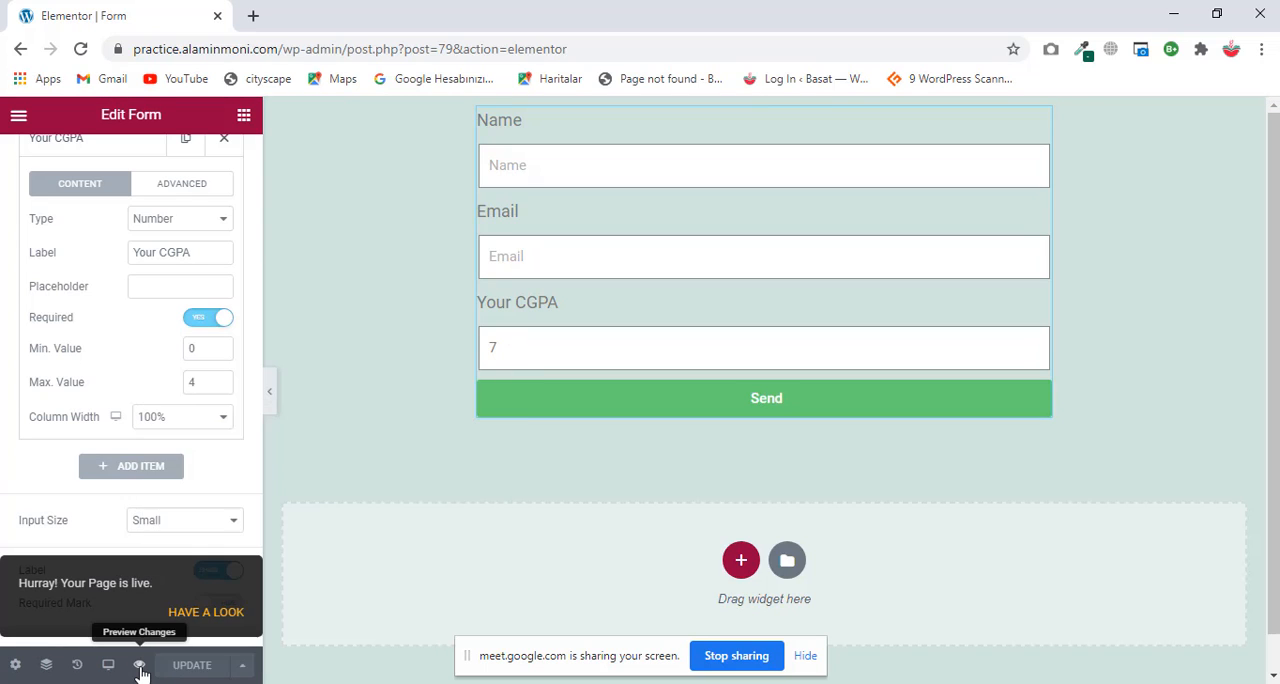
left_click(140, 676)
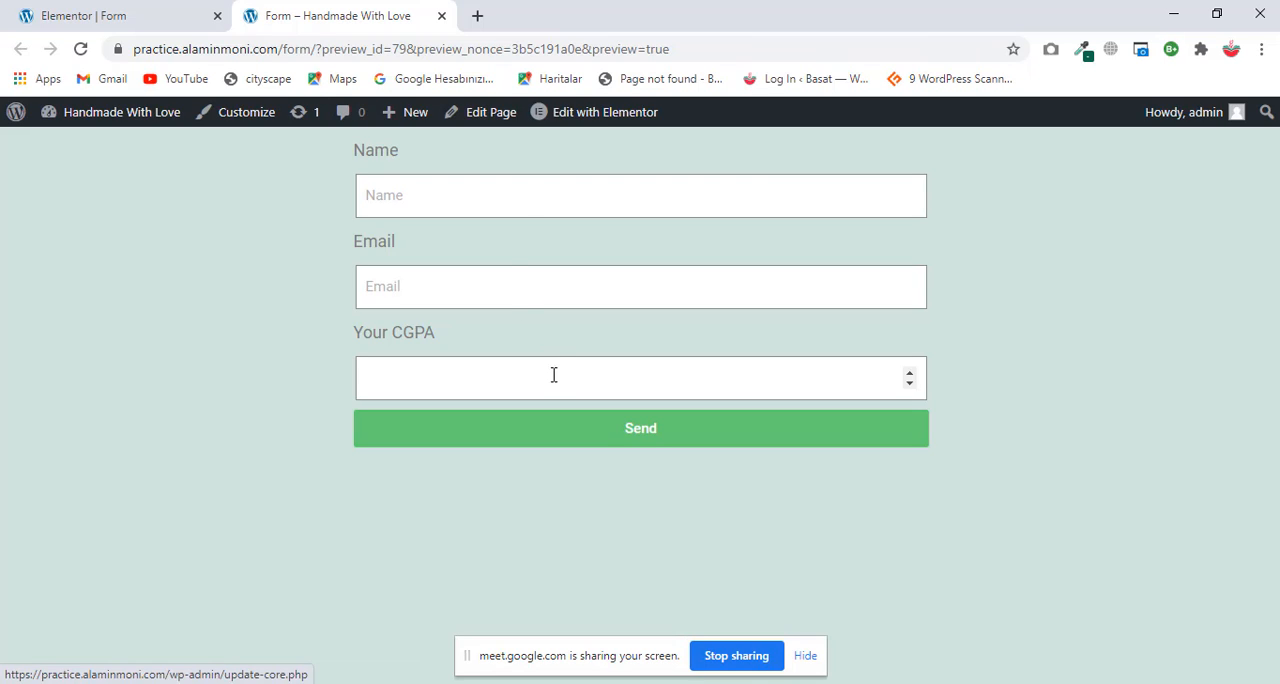
Step: Fill in the previewed form with a name, an e-mail address and a CGPA of 6, and try to send it
left_click(511, 194)
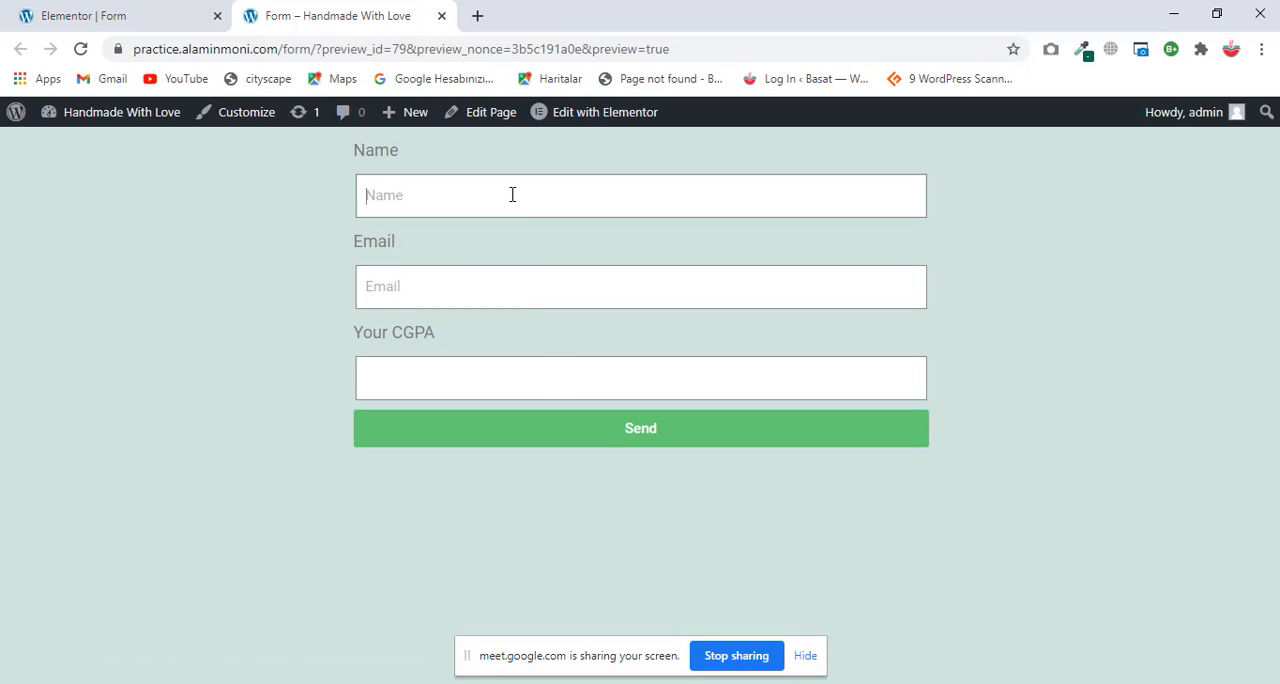
left_click(455, 245)
left_click(454, 291)
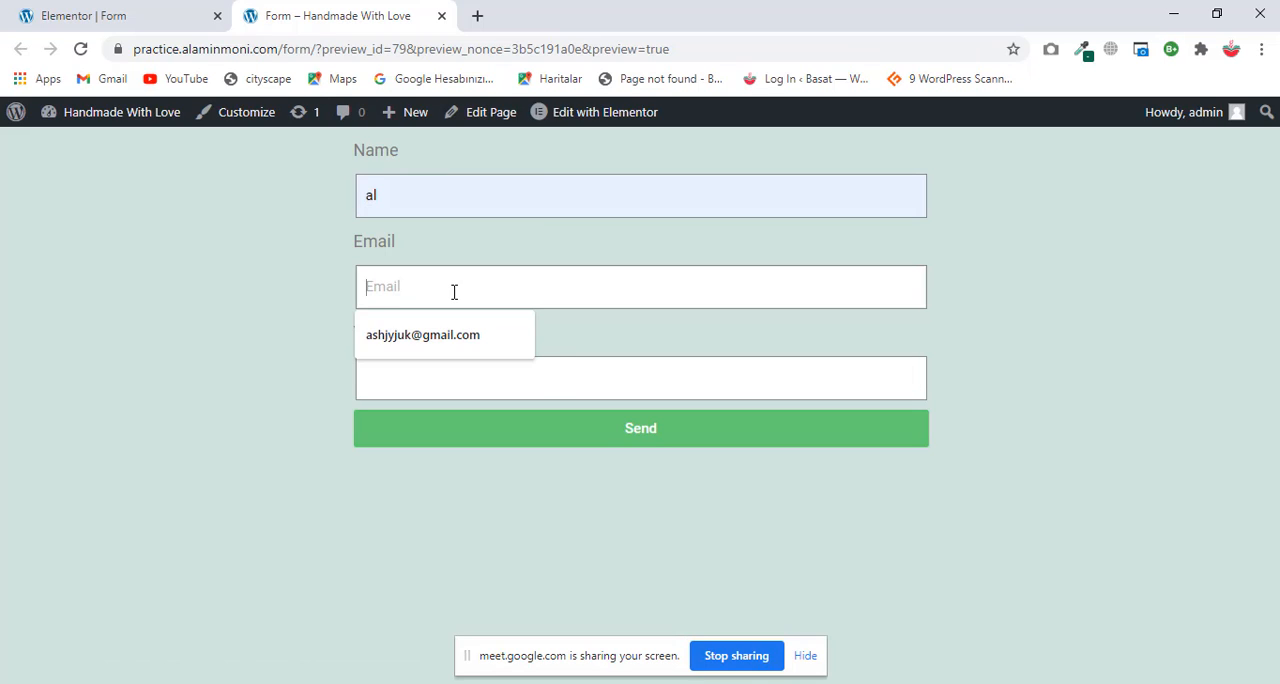
left_click(426, 356)
left_click(425, 373)
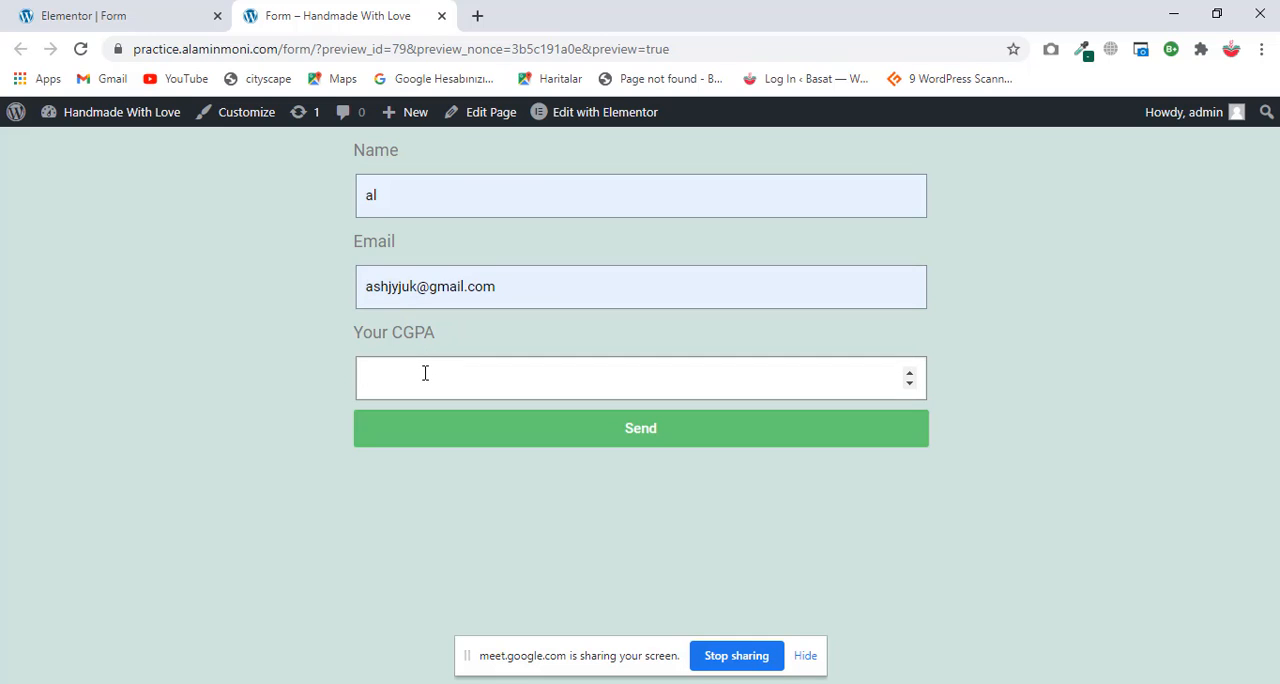
type("6")
left_click(476, 435)
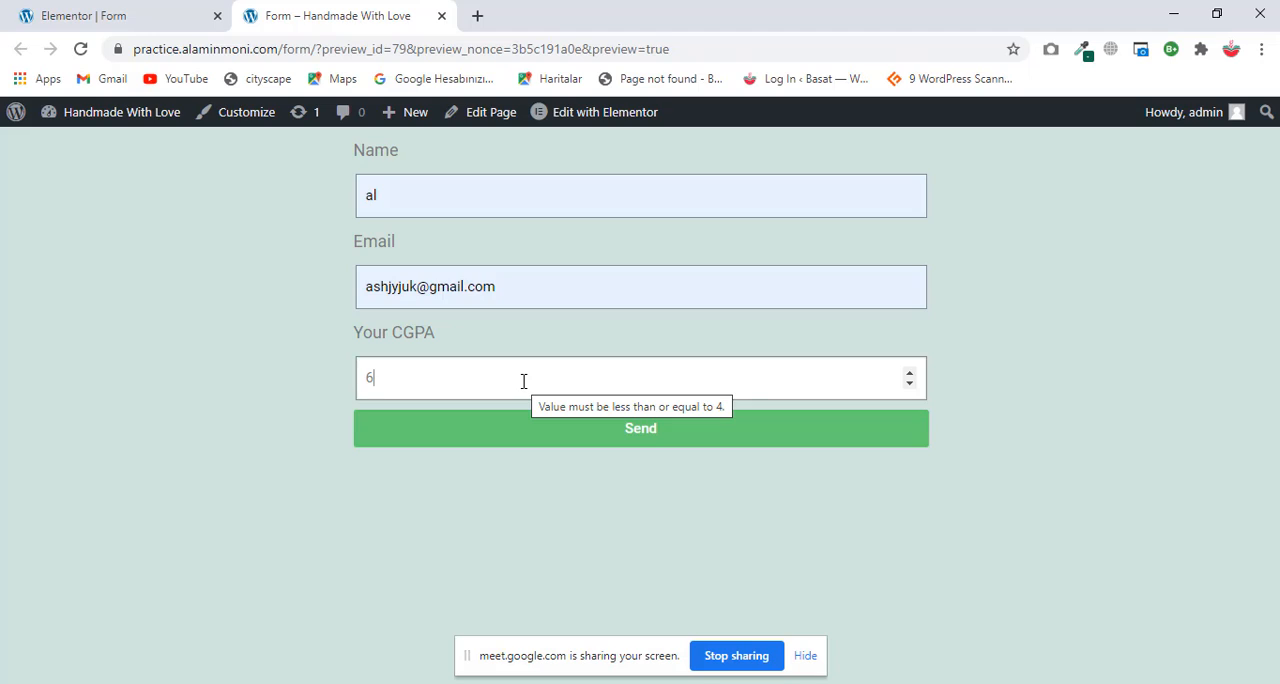
Step: Replace the CGPA with 3.67 and try to submit the form again
key("BackSpace")
type("3")
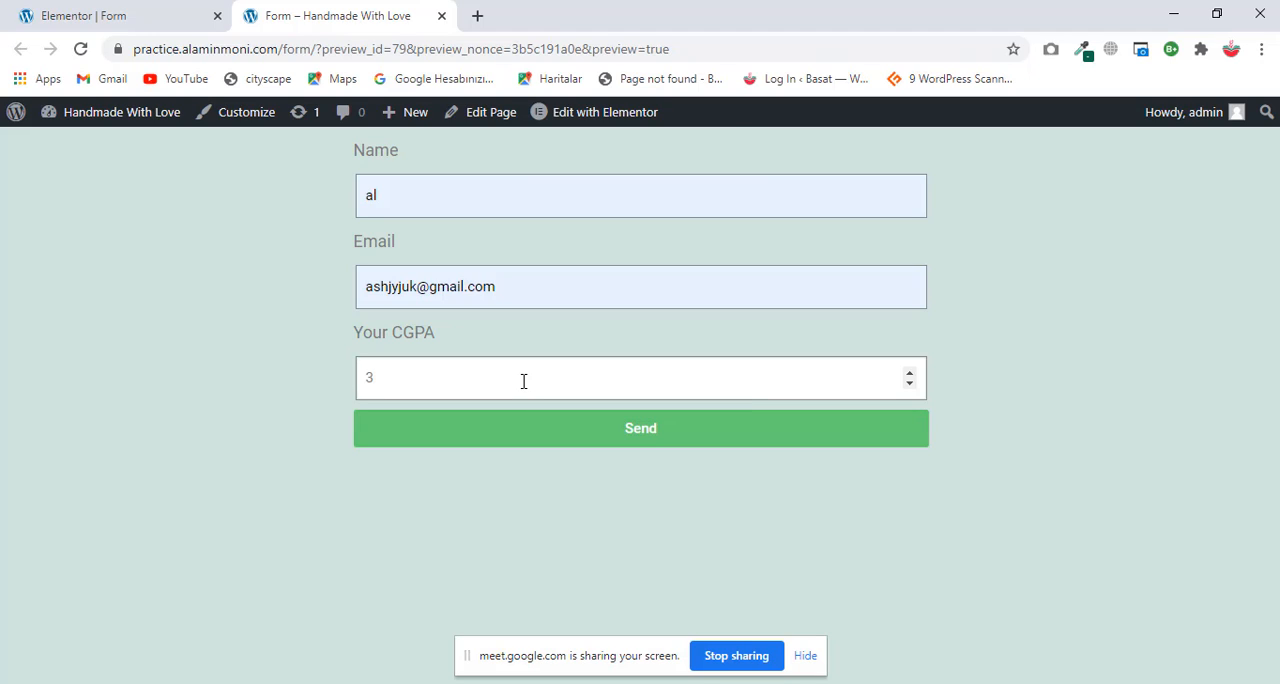
type(".67")
key("Return")
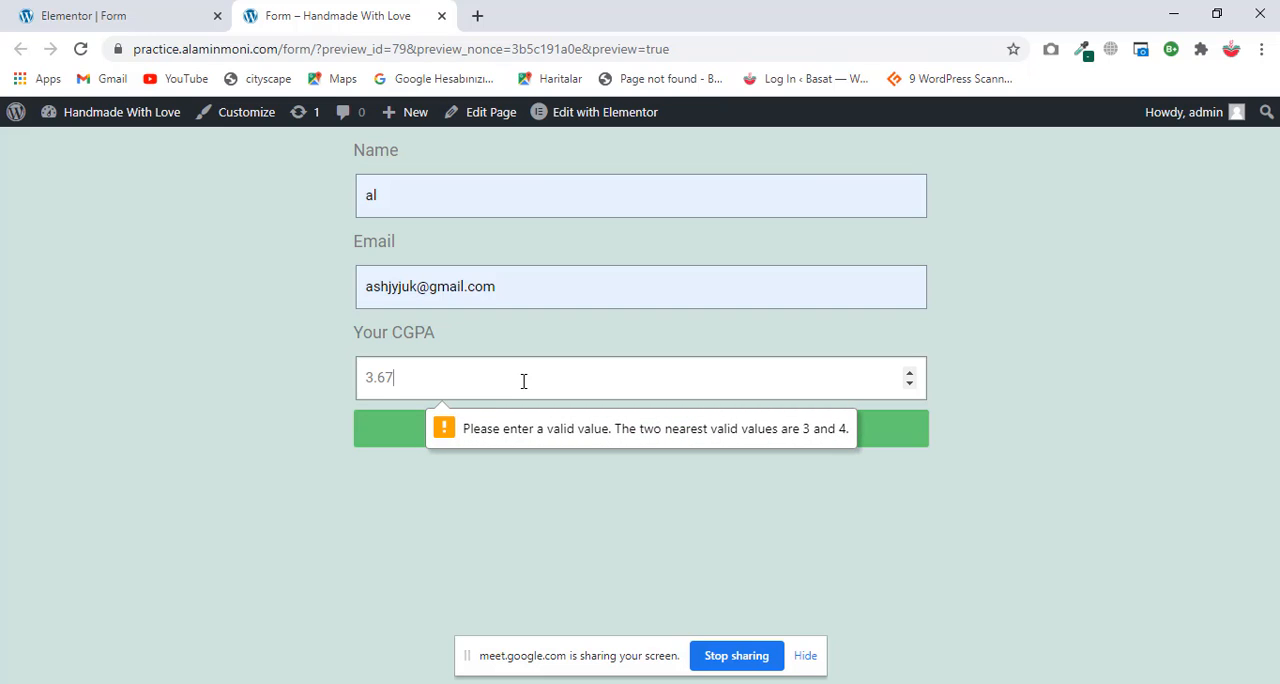
Step: Return to the Elementor editor and check the Your CGPA field's advanced and content settings
left_click(157, 12)
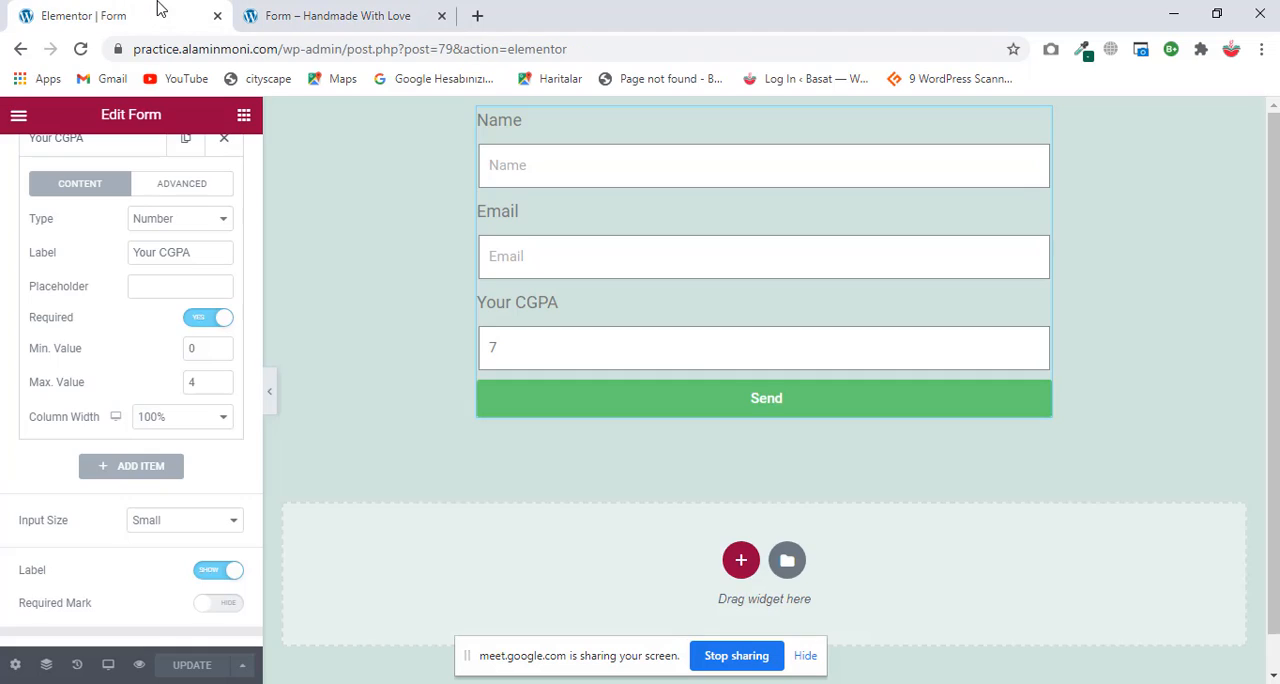
left_click(172, 184)
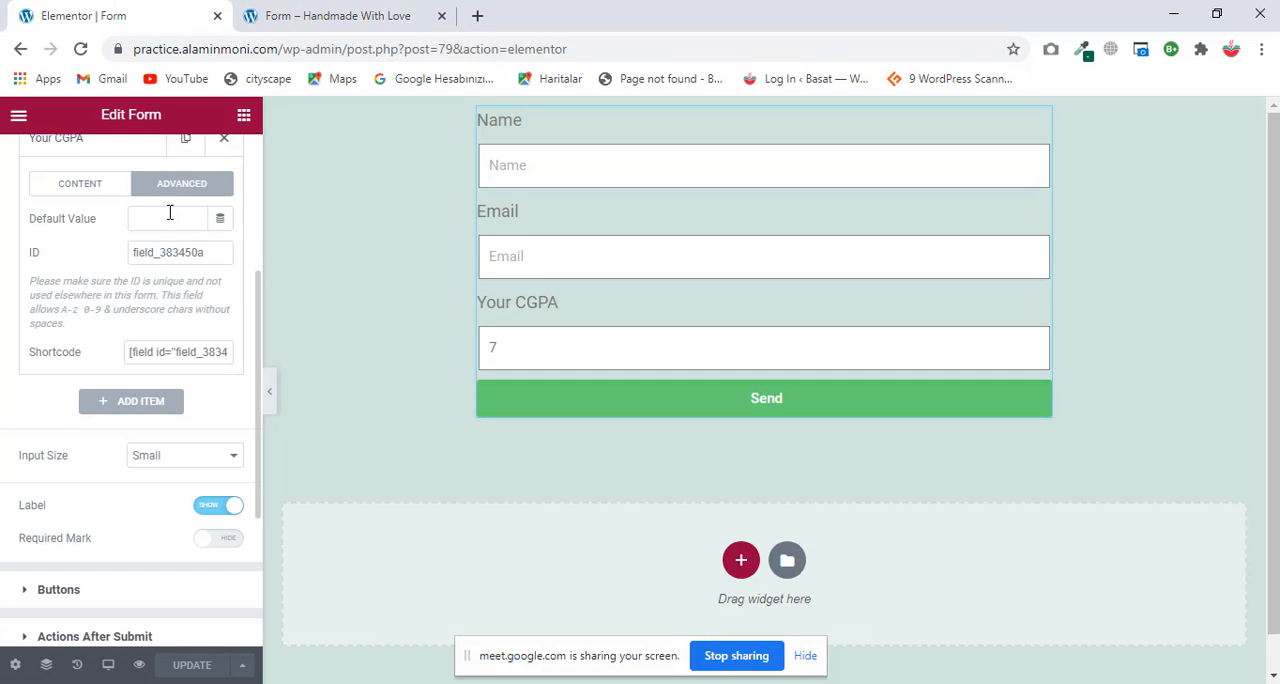
left_click(86, 196)
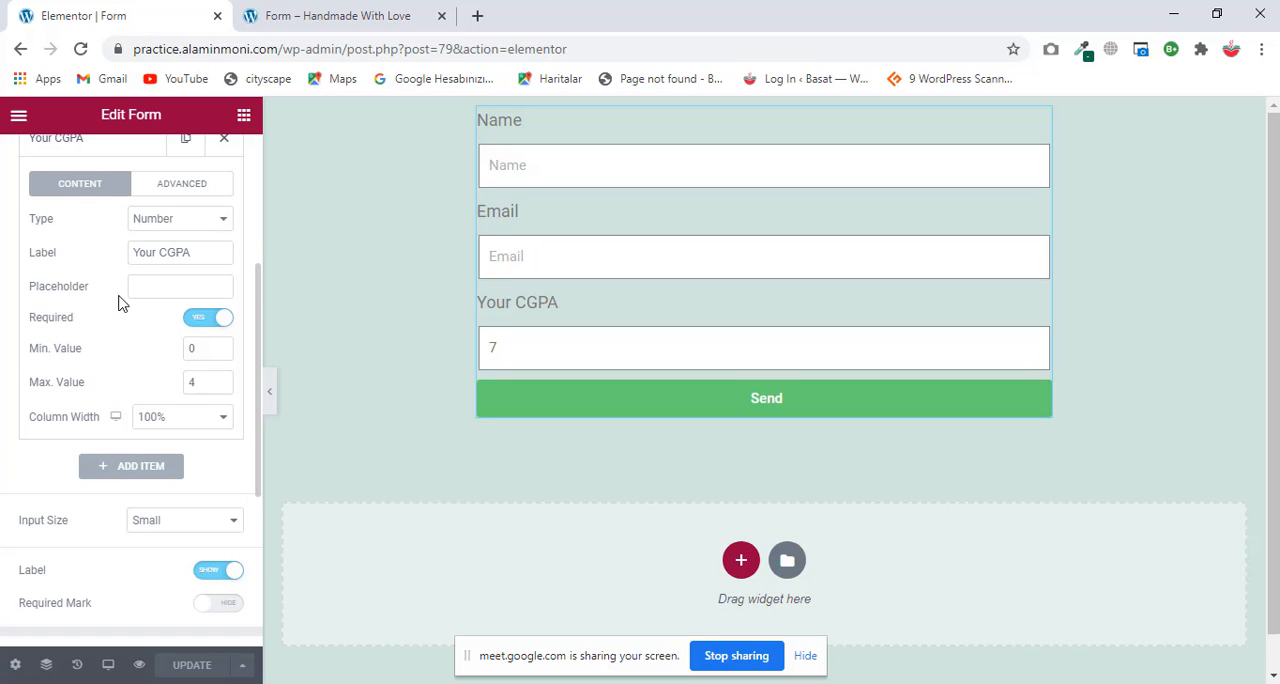
scroll(131, 326, "down", 1)
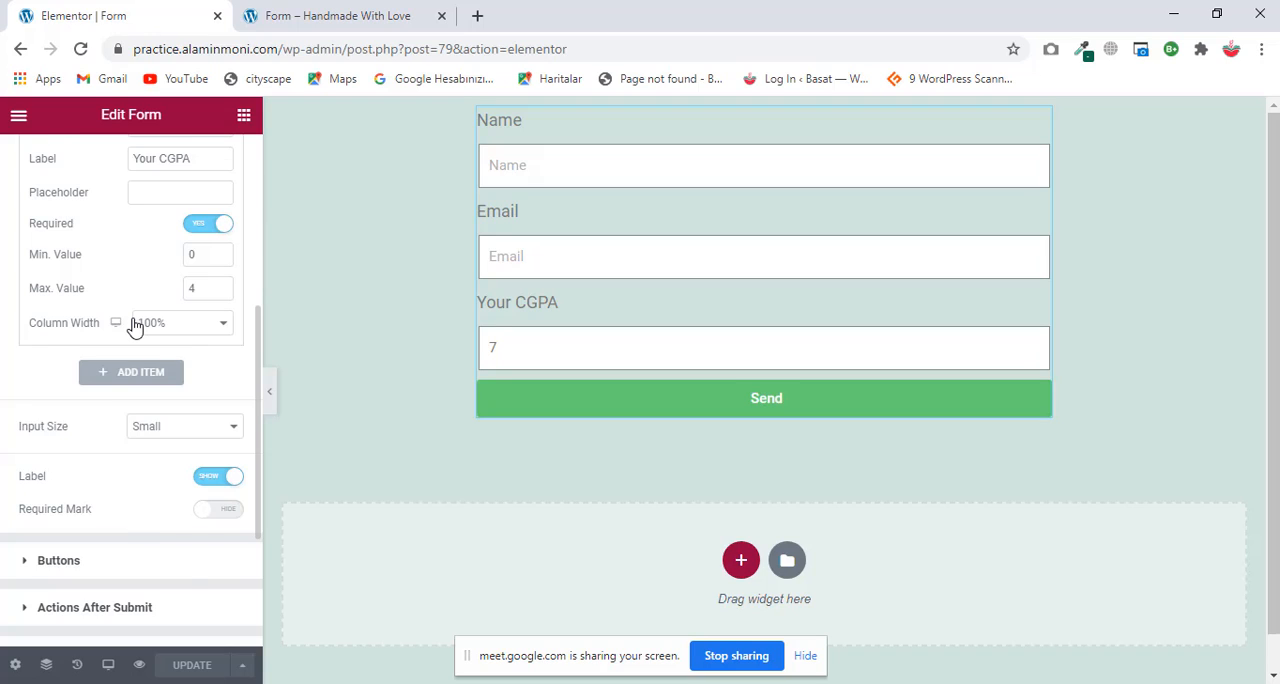
scroll(135, 326, "up", 1)
Step: Replace the CGPA in the editor's form preview with 23 and try to submit the form
double_click(490, 348)
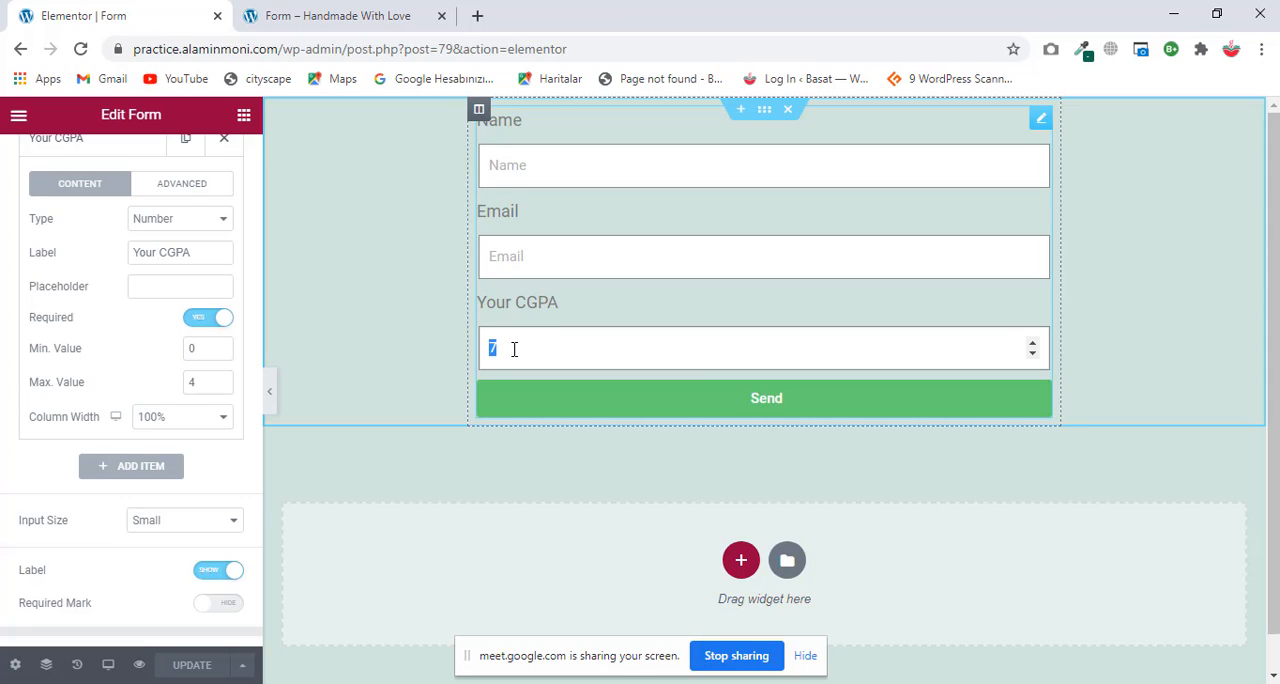
left_click(514, 349)
type("23")
key("Return")
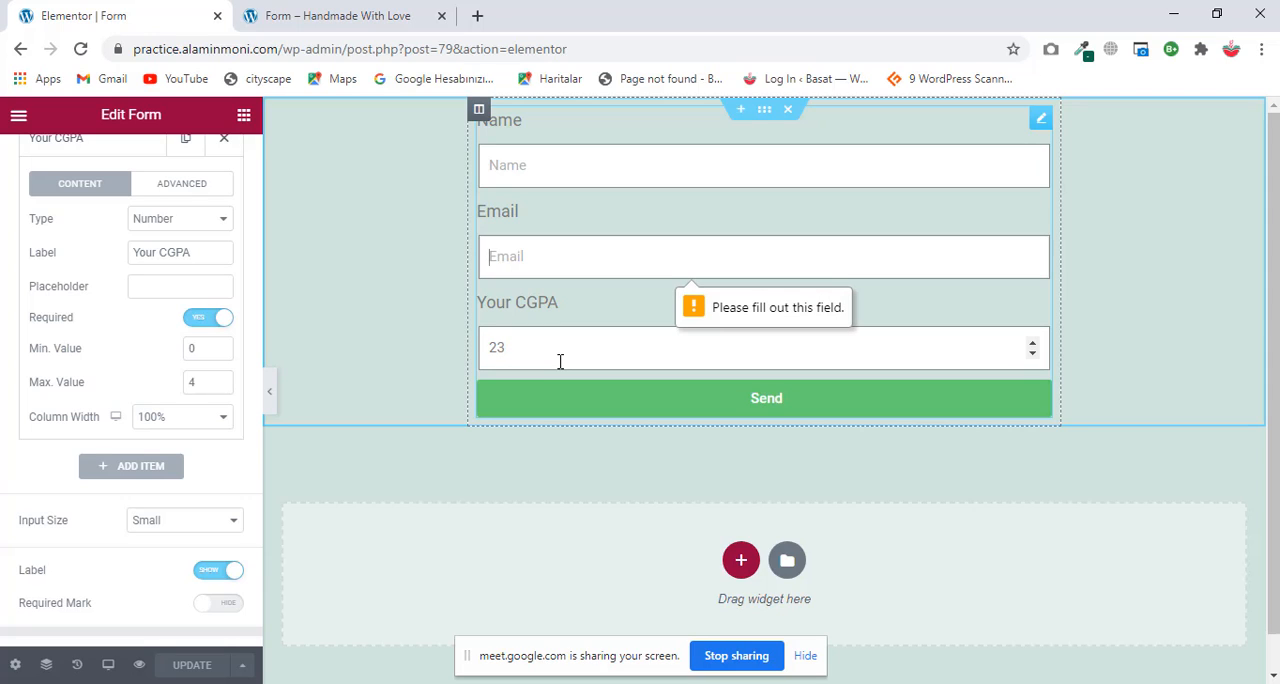
Step: Set the Your CGPA field's maximum value to 10 and update the page
double_click(207, 384)
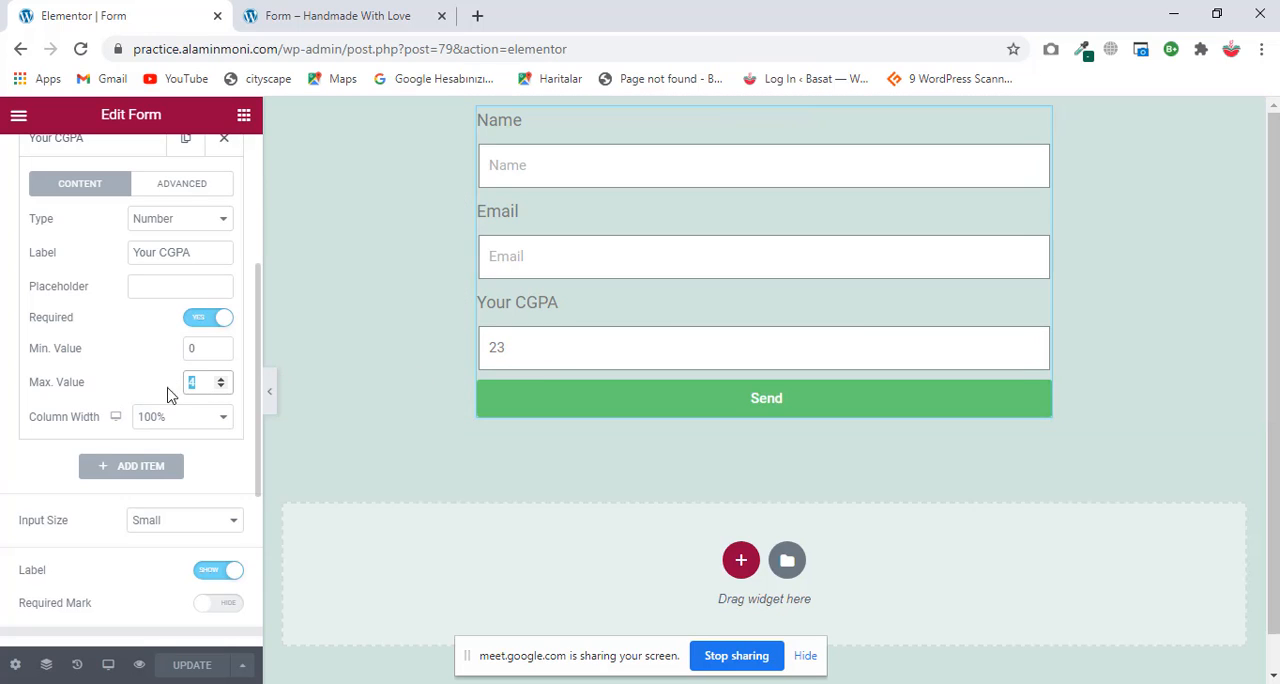
type("1")
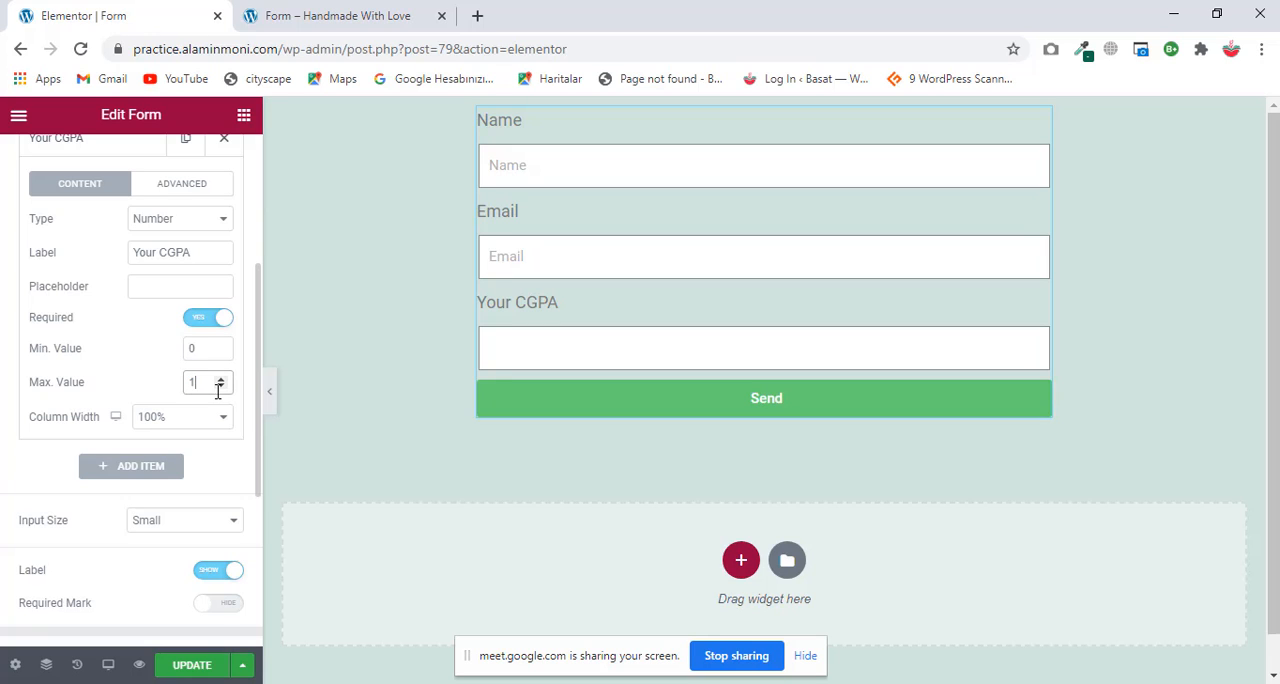
type("0")
left_click(195, 665)
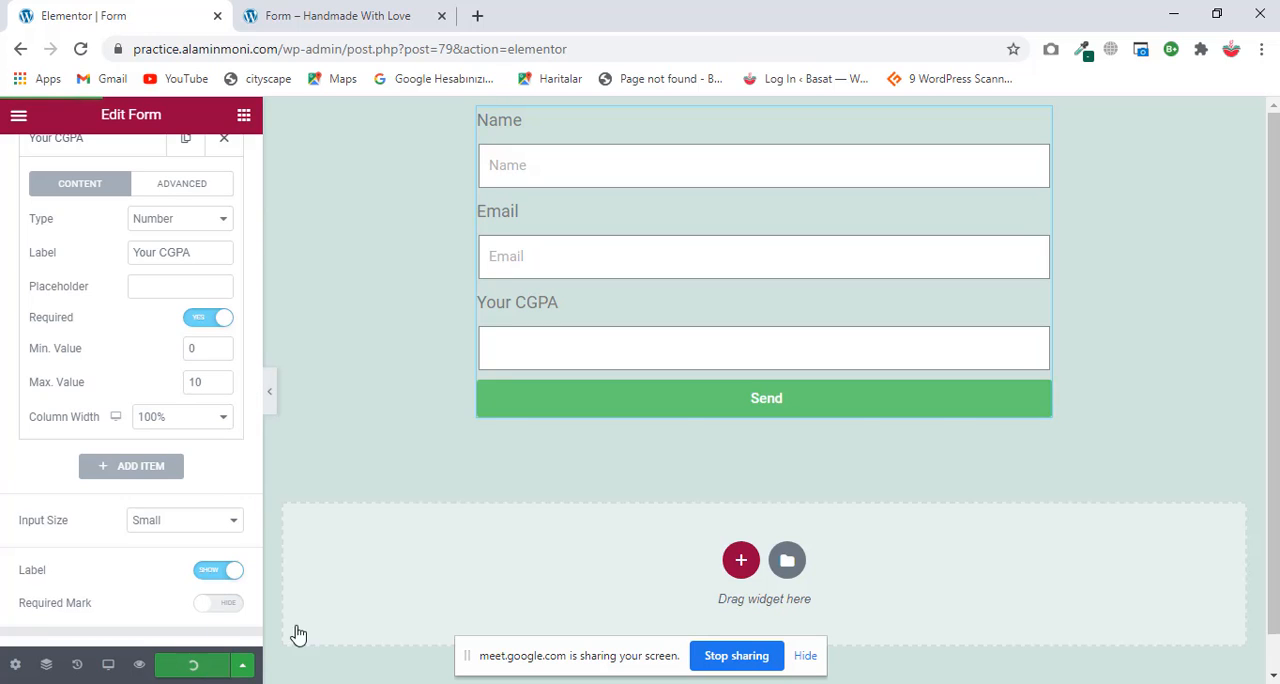
Step: Reload the form preview, fill in a name, an e-mail address and a CGPA of 9, and send the form
left_click(337, 10)
key("F5")
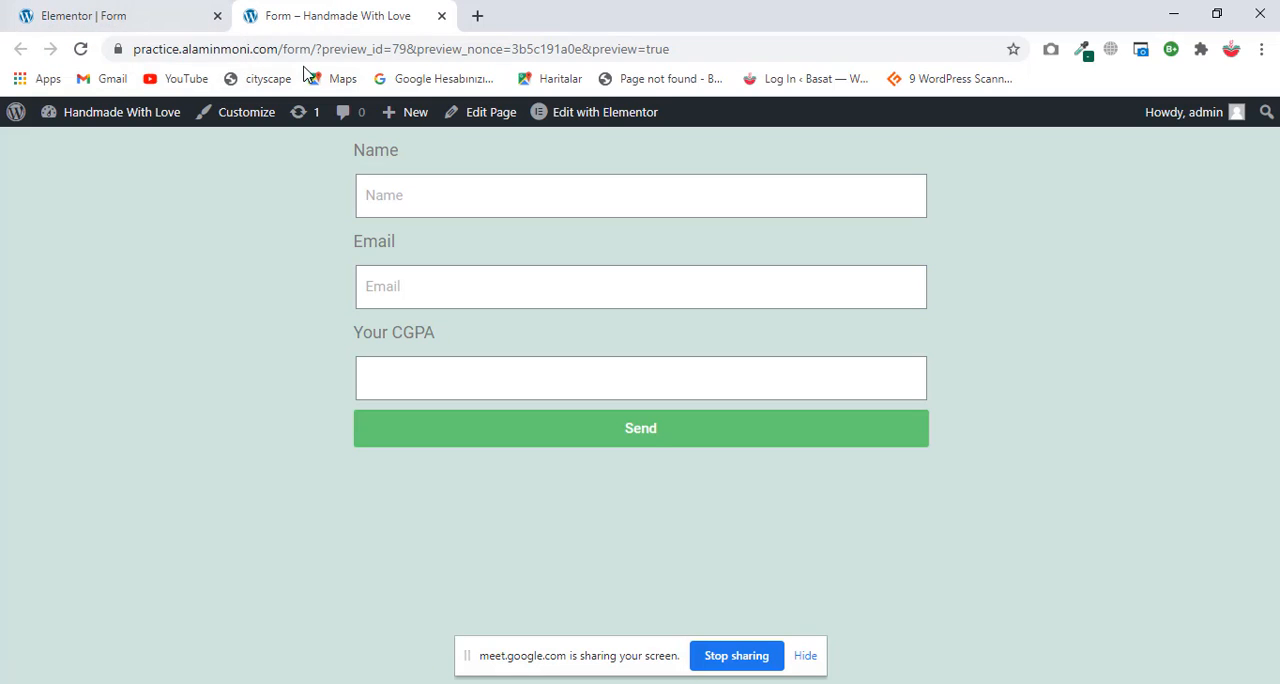
left_click(441, 193)
left_click(424, 243)
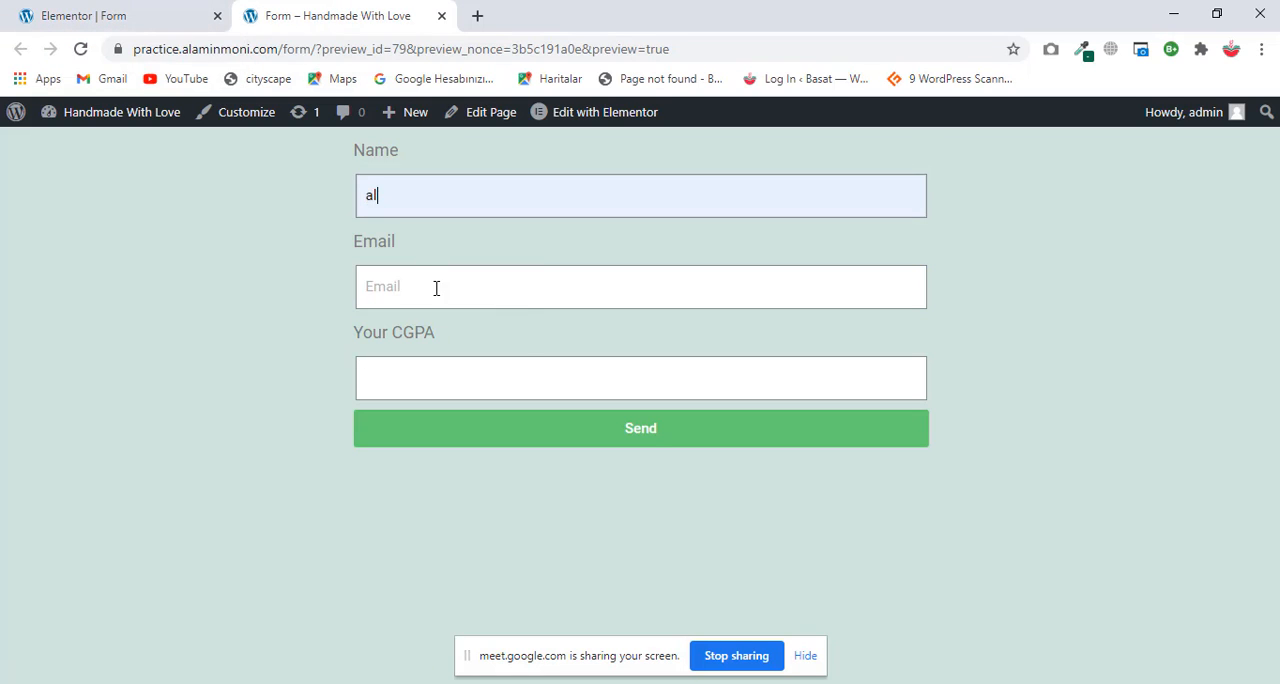
left_click(434, 288)
left_click(430, 335)
left_click(436, 379)
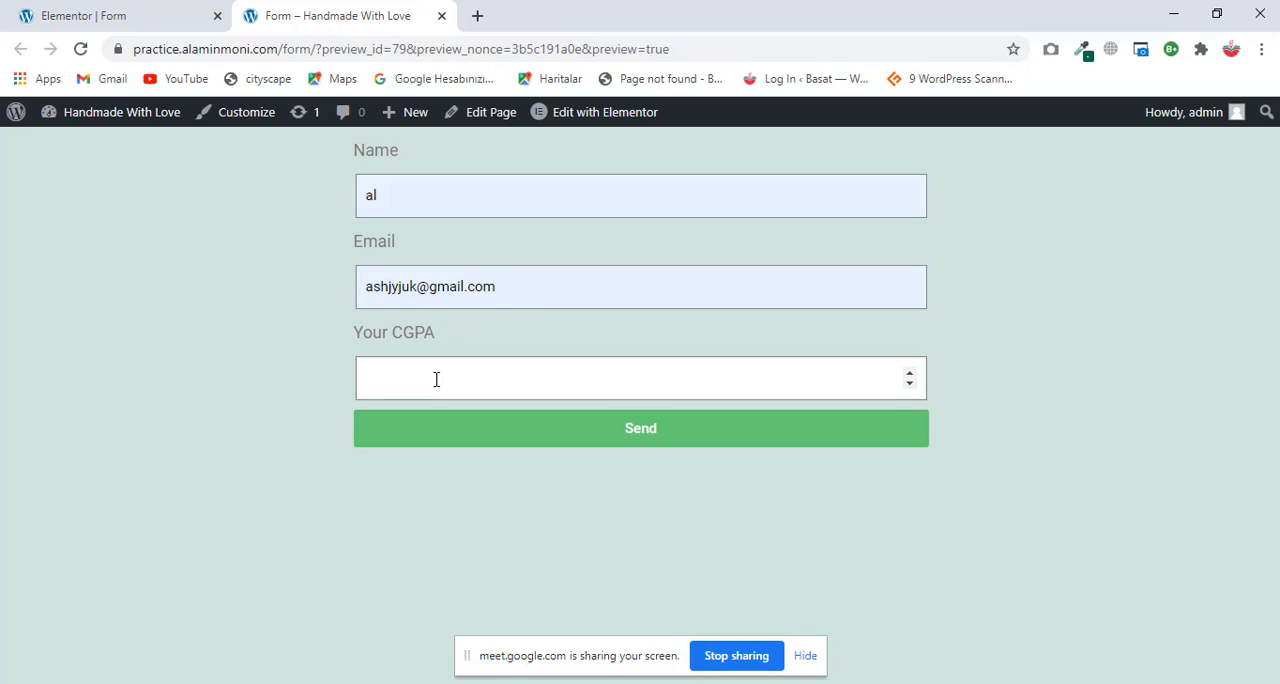
type("9")
key("Return")
left_click(567, 432)
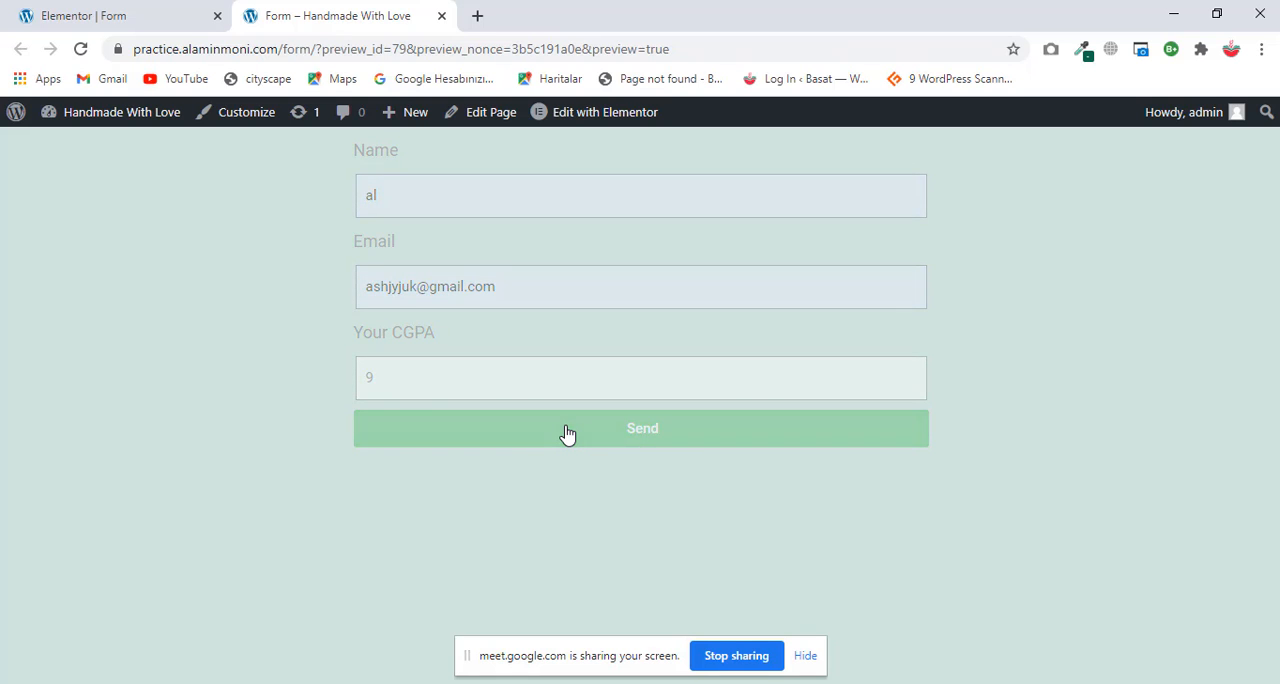
Step: Replace the CGPA in the previewed form with 45 and try to submit it
left_click(117, 8)
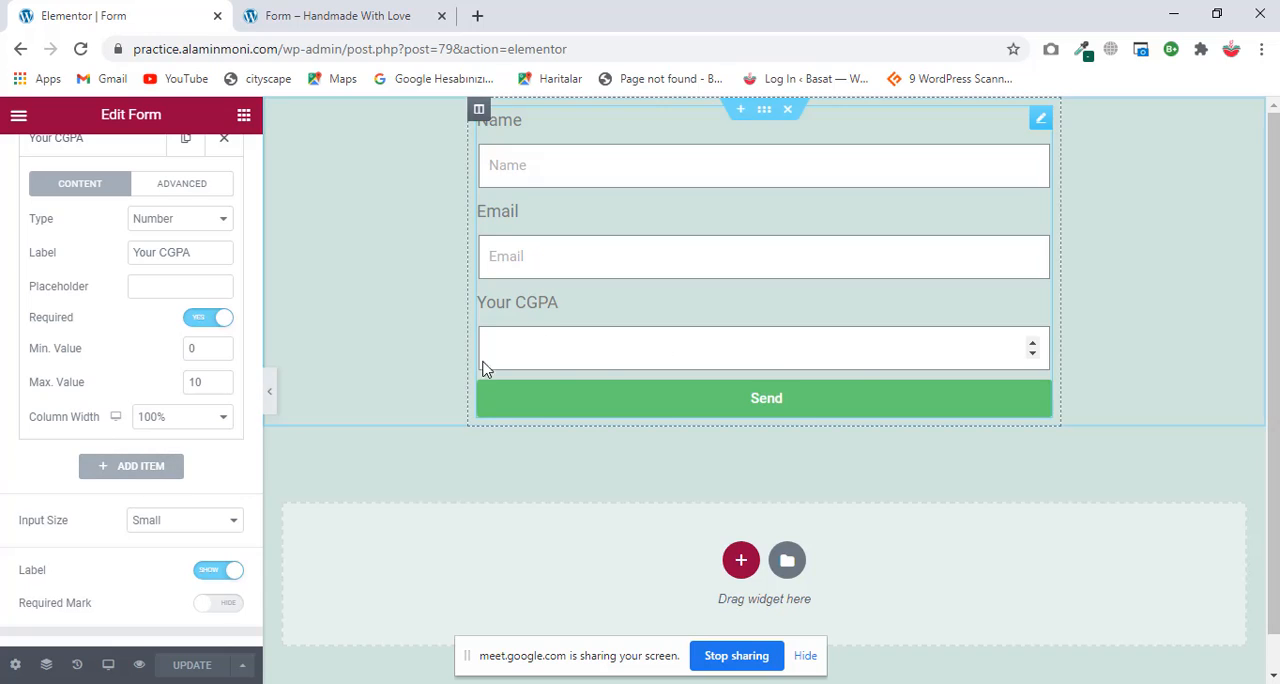
left_click(303, 10)
left_click(386, 362)
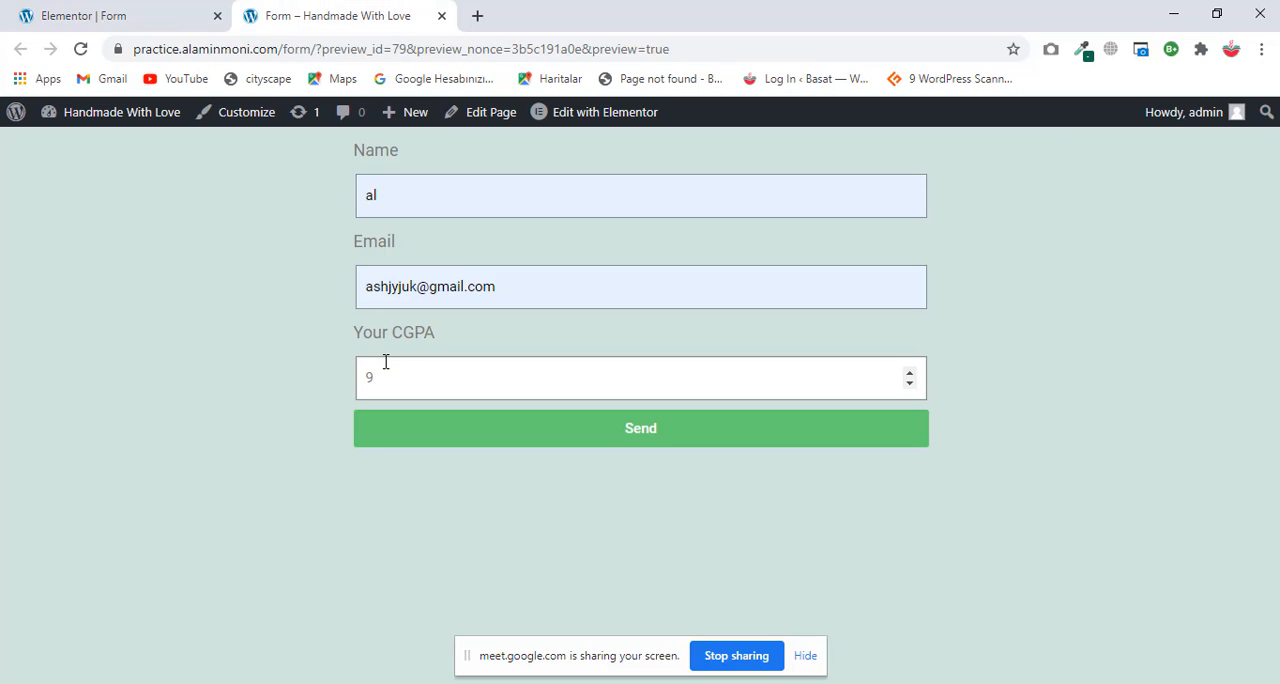
double_click(386, 362)
type("45")
left_click(650, 440)
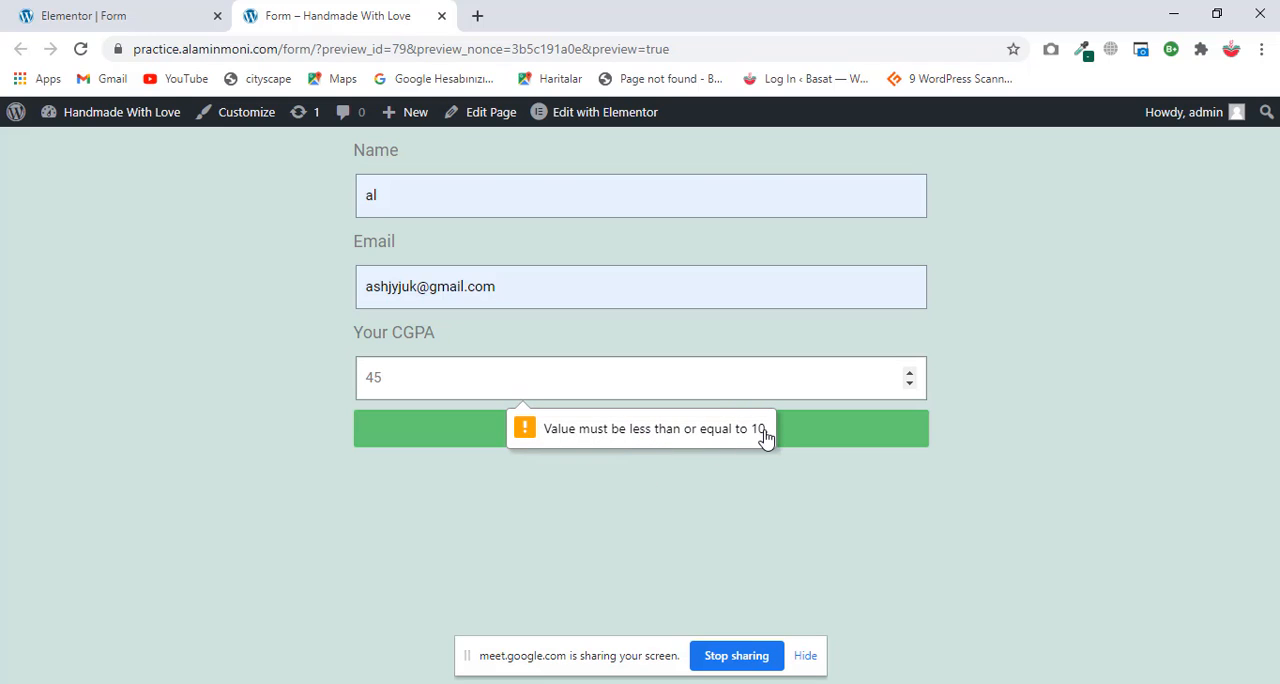
Step: In the Elementor editor, change the Your CGPA field's type to reCAPTCHA and check its advanced settings and the available types
left_click(120, 10)
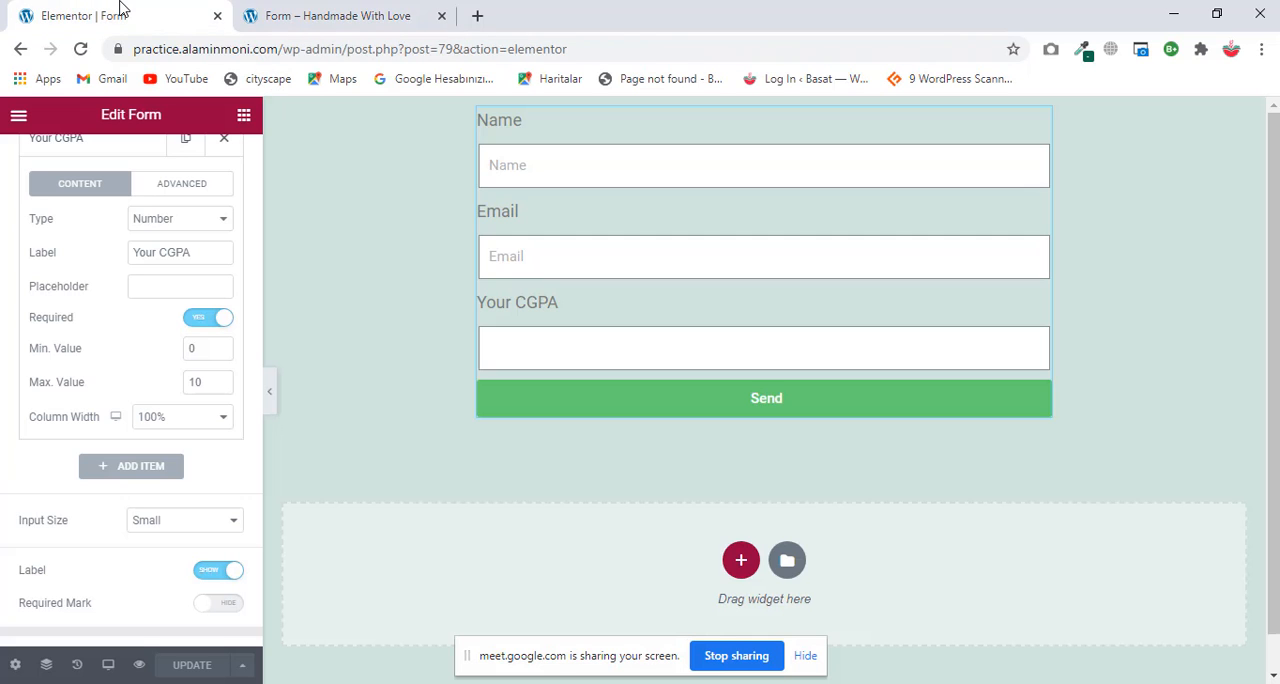
scroll(115, 285, "up", 1)
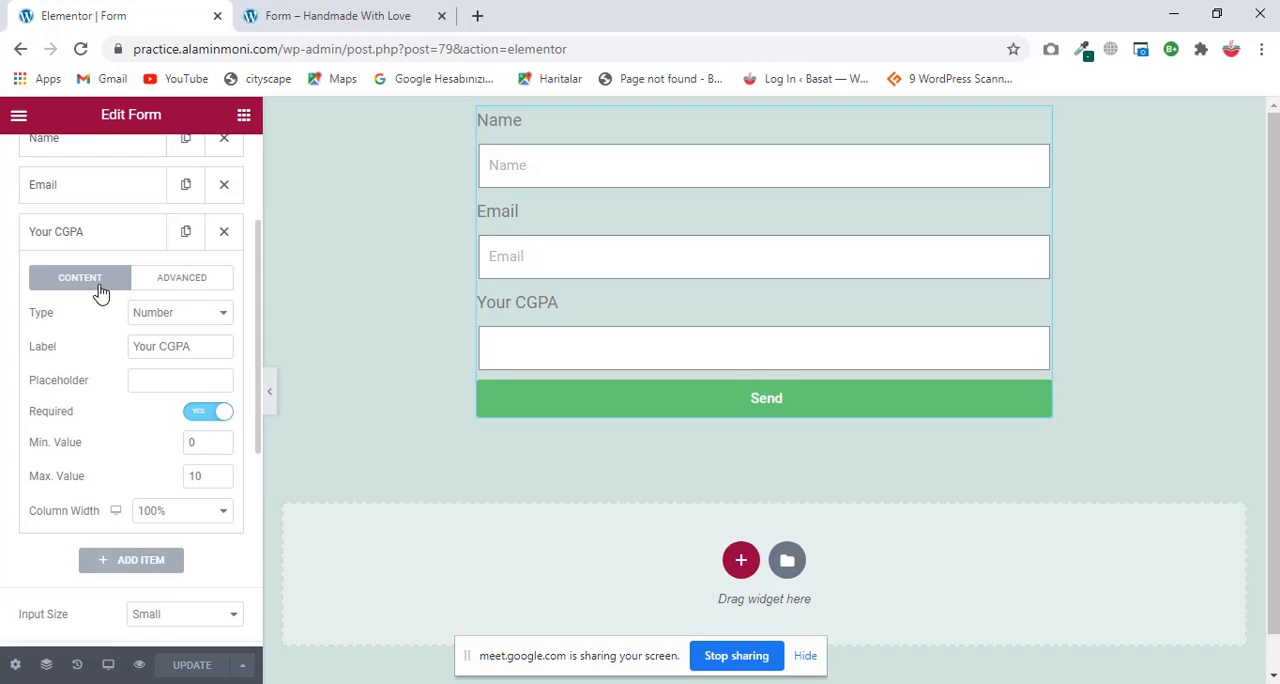
left_click(203, 316)
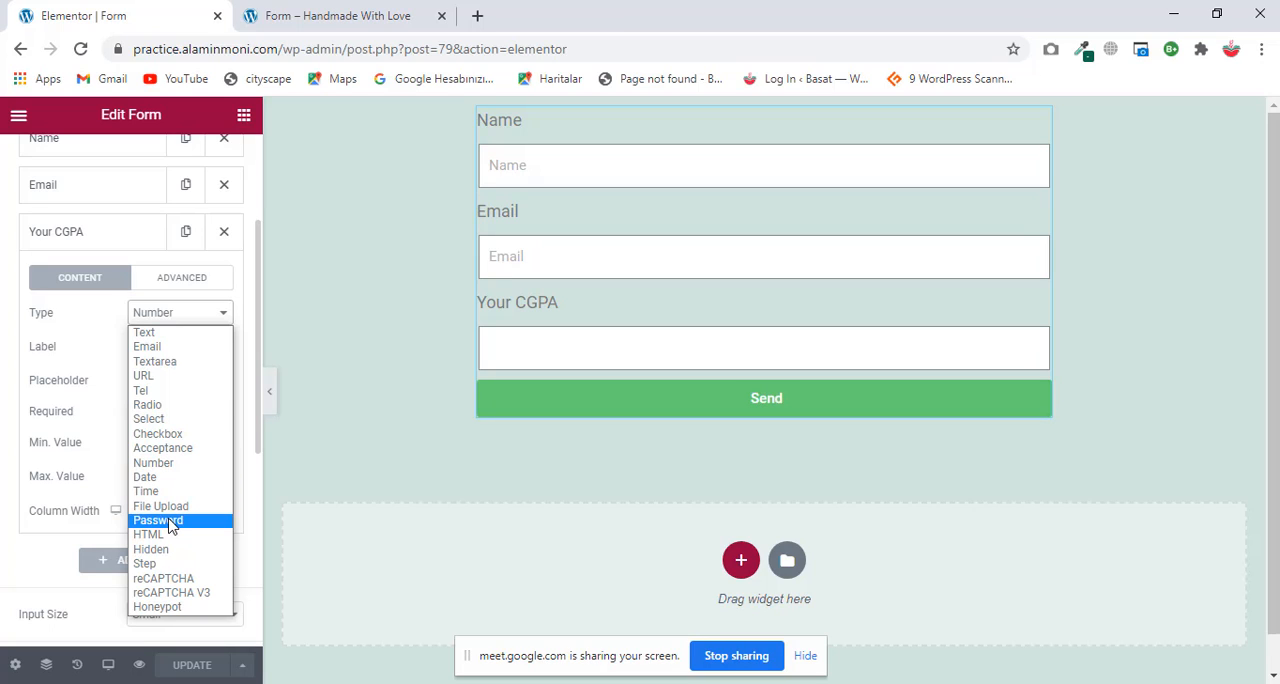
left_click(163, 578)
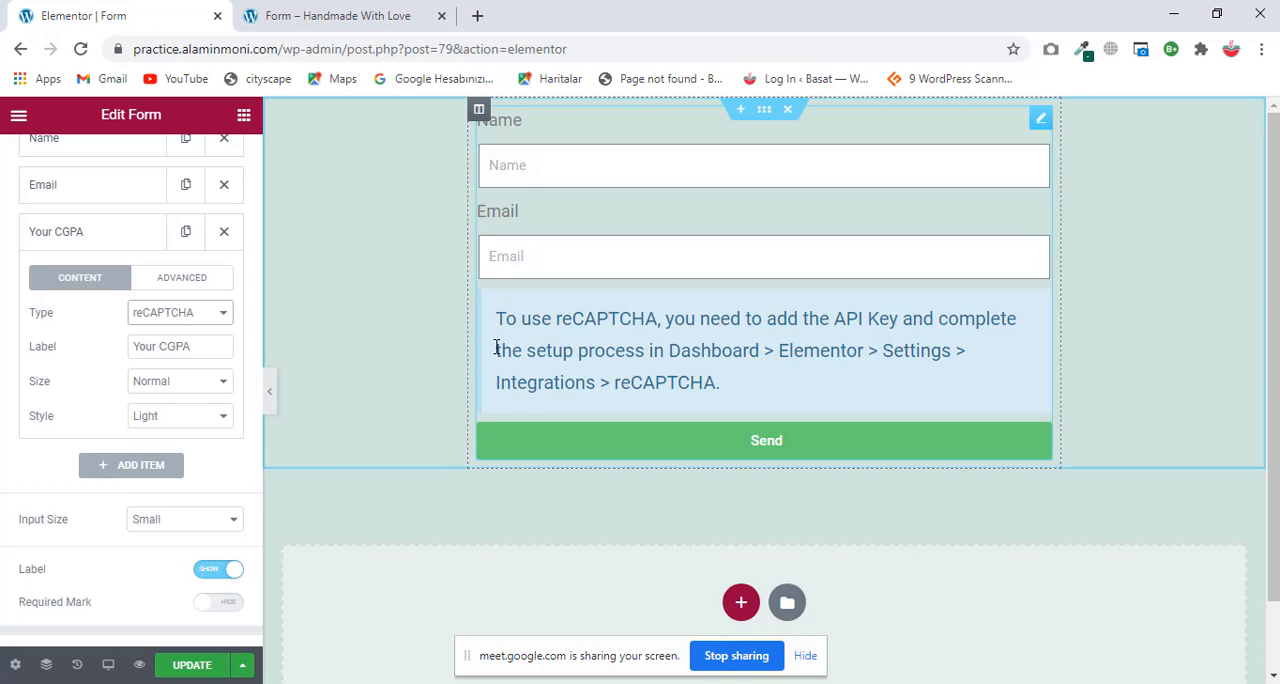
left_click(190, 280)
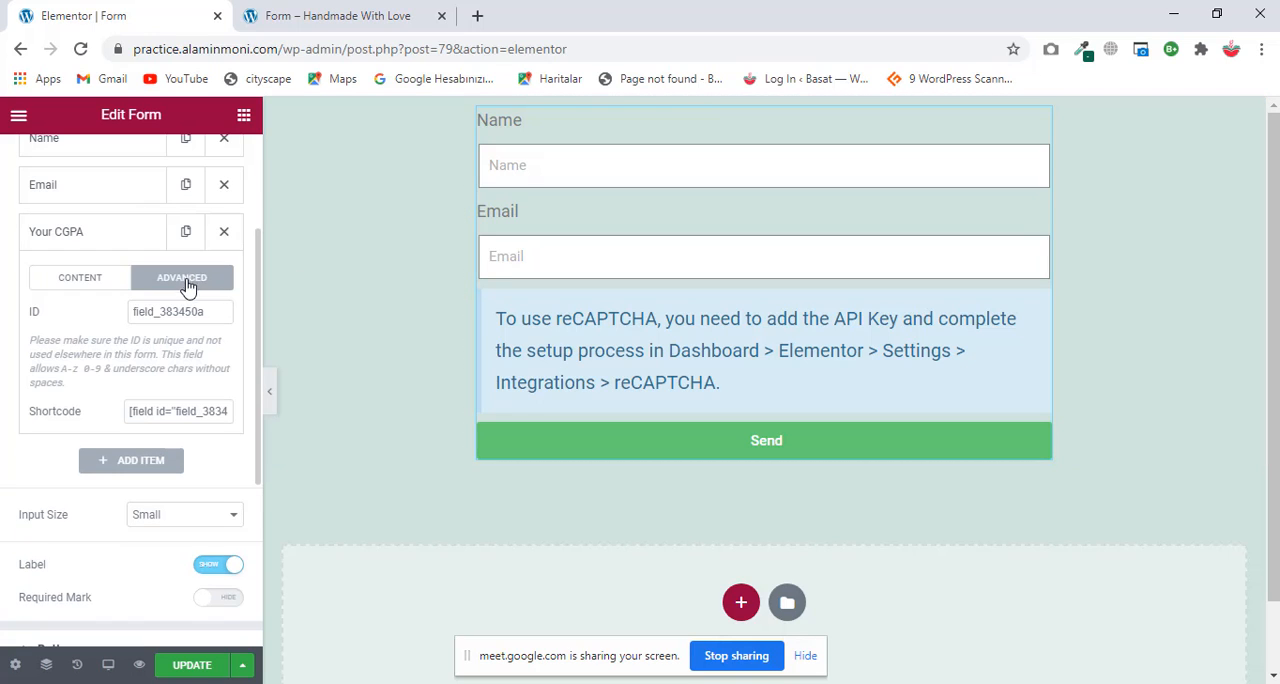
left_click(100, 282)
left_click(201, 316)
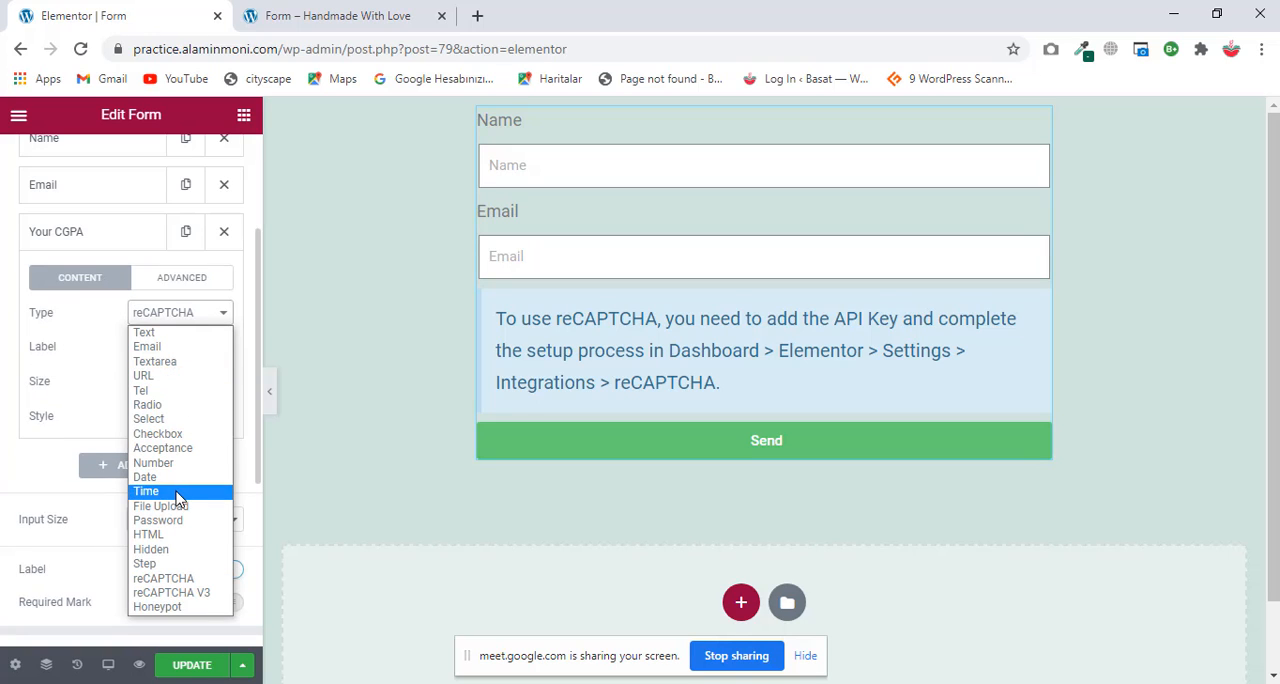
Step: Duplicate the Name field and change the label of the second Name field to "Surname"
scroll(88, 207, "up", 1)
scroll(88, 207, "up", 1)
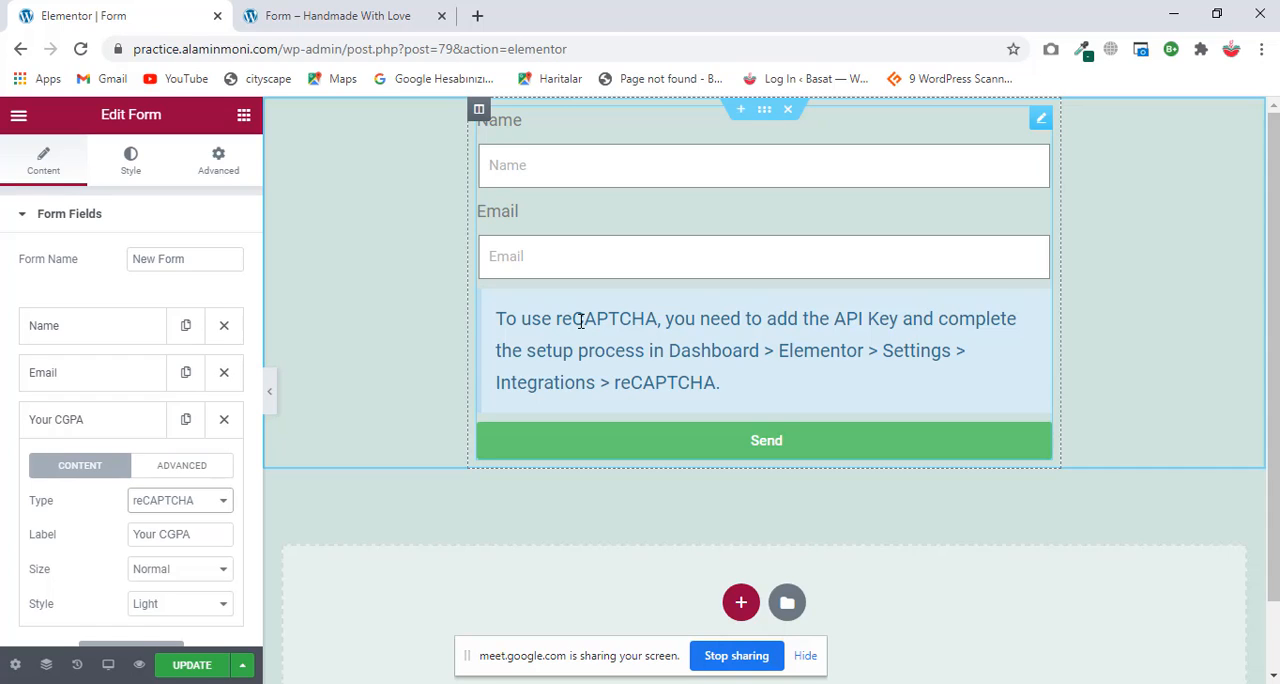
left_click(96, 328)
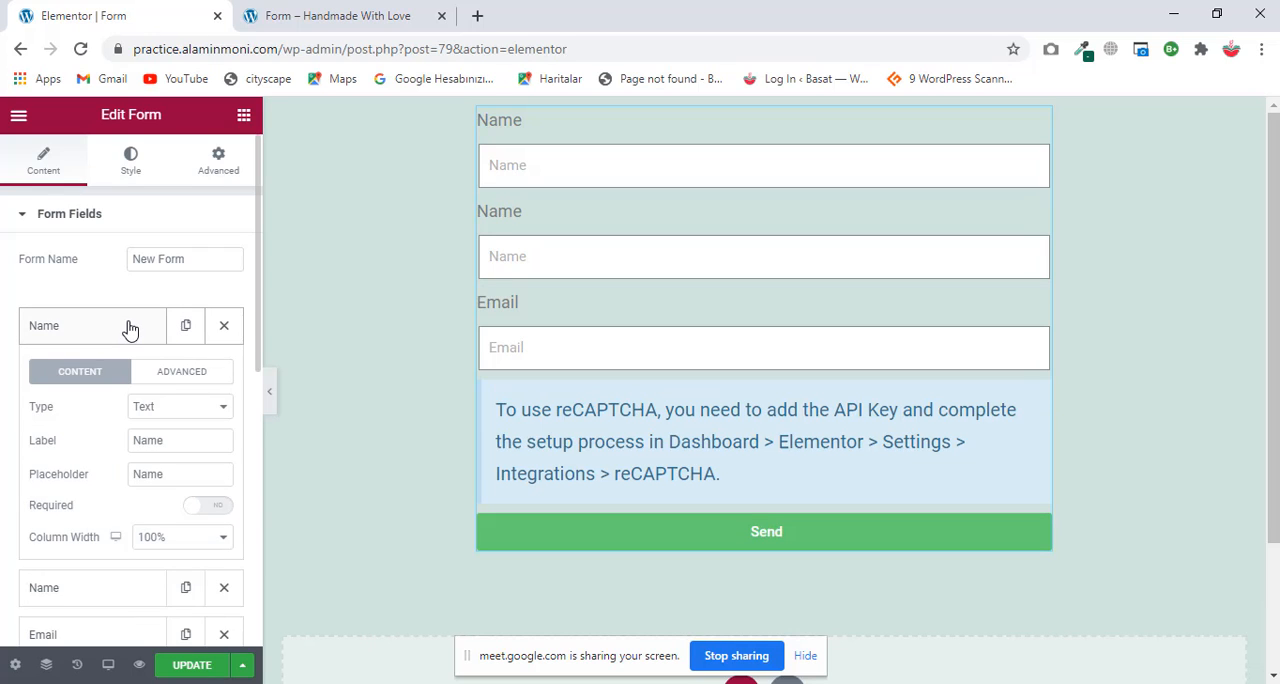
left_click(130, 329)
left_click(90, 376)
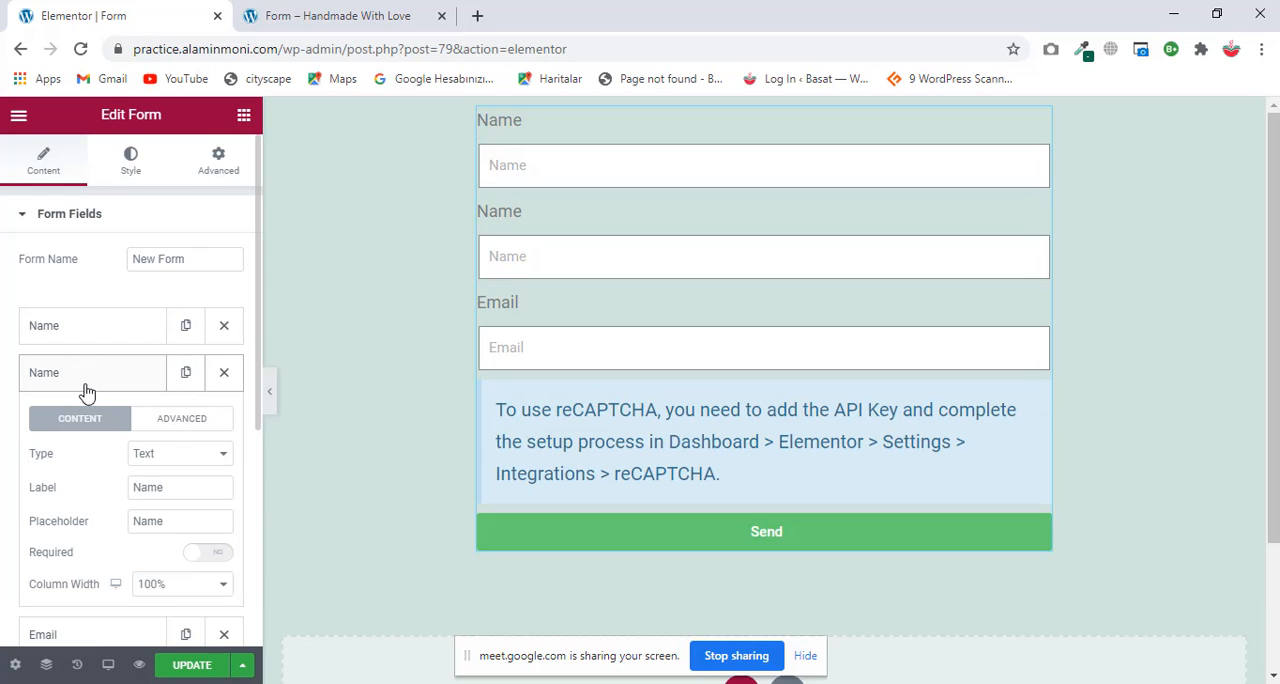
left_click(145, 486)
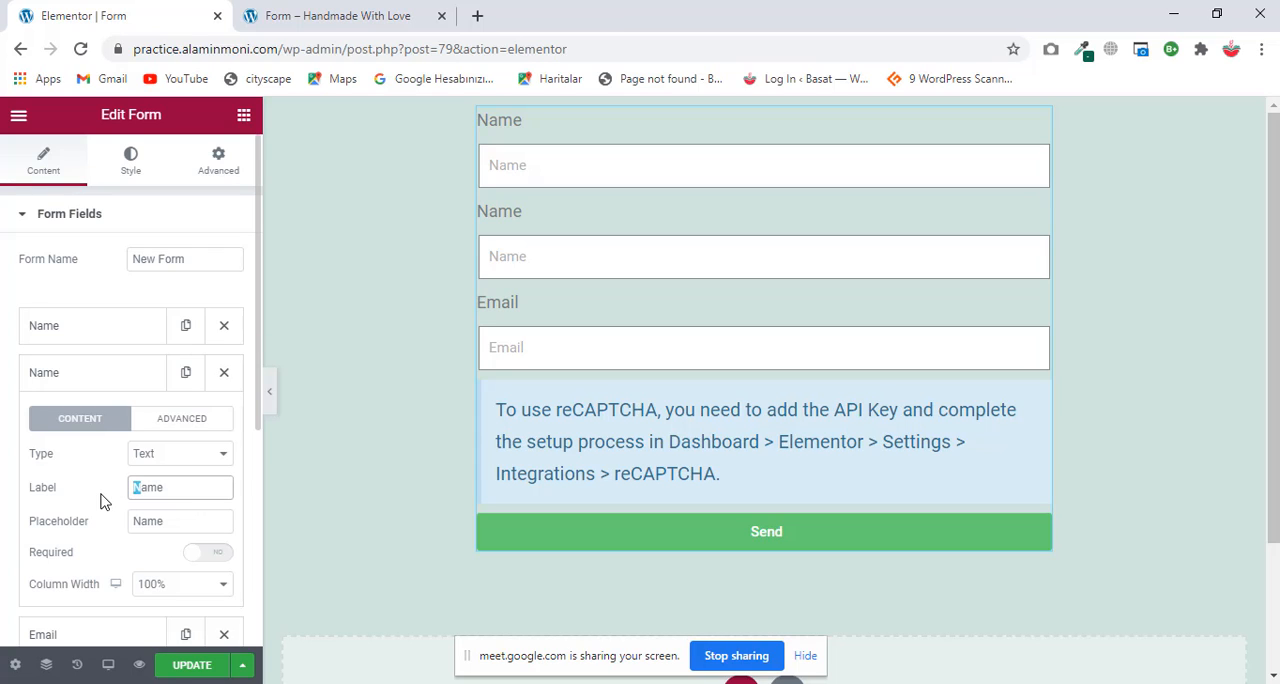
type("Sur")
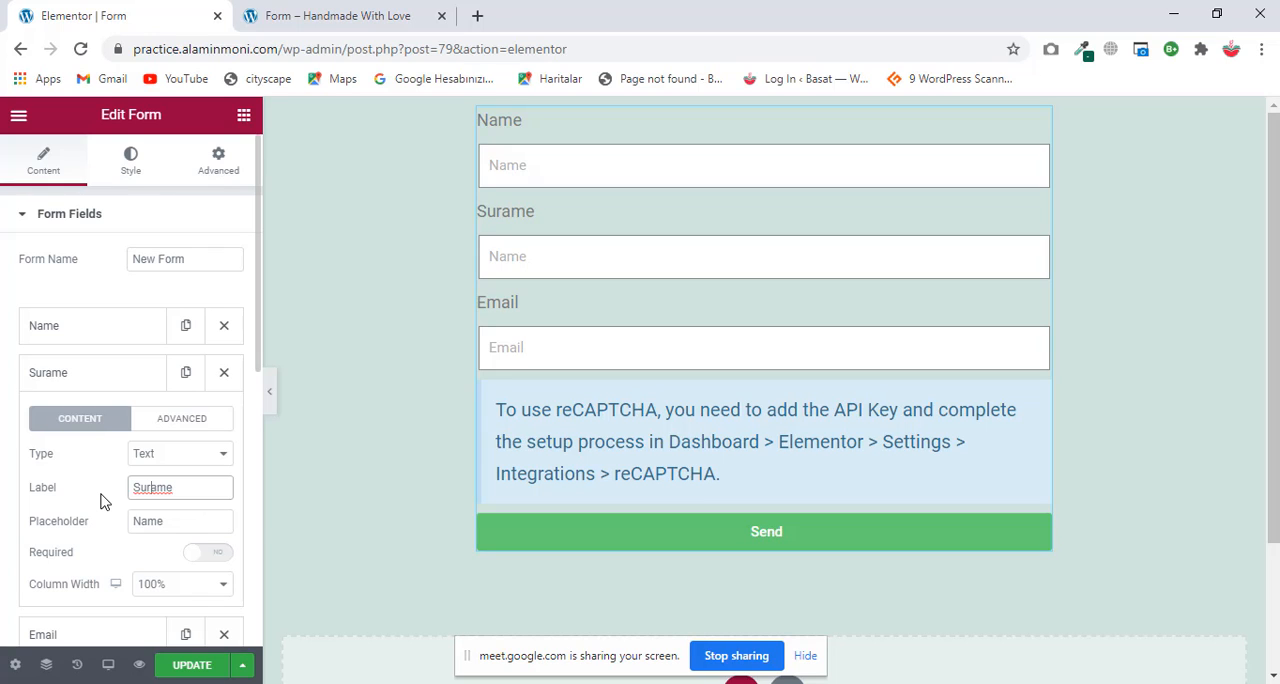
right_click(147, 487)
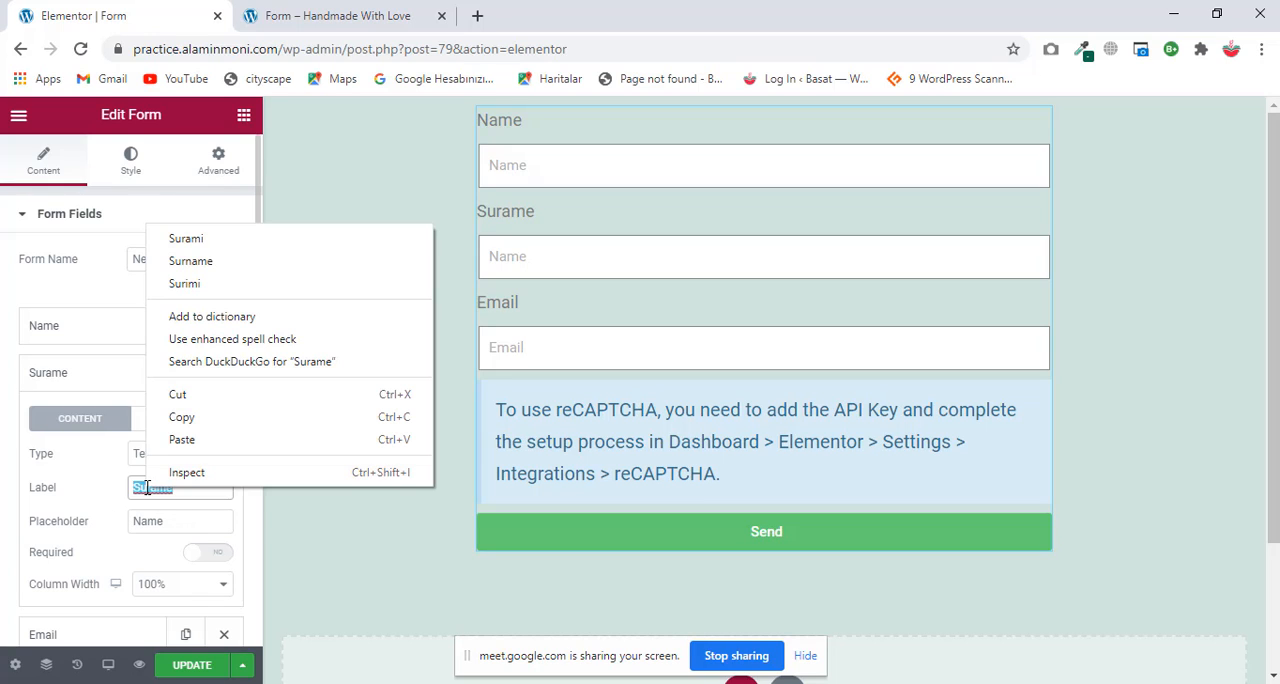
left_click(190, 262)
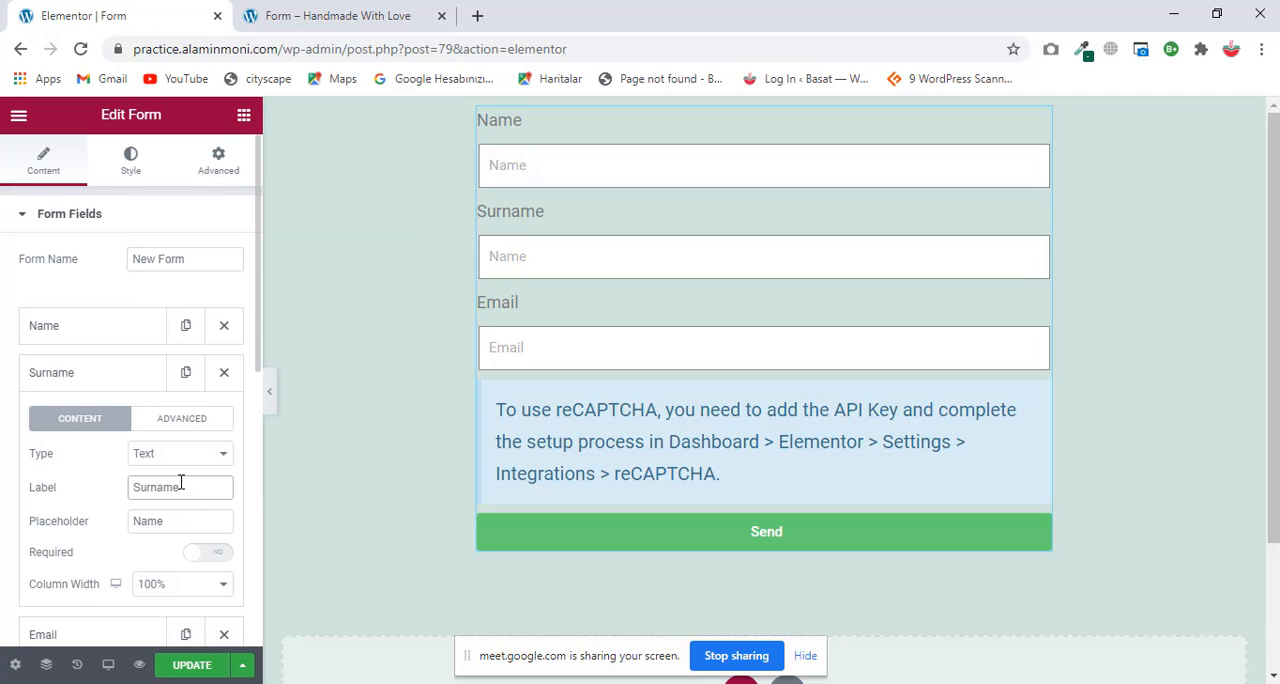
Step: Copy the Surname field's label into its placeholder so that it reads "Surname"
left_click_drag(181, 485, 84, 489)
key("ctrl+c")
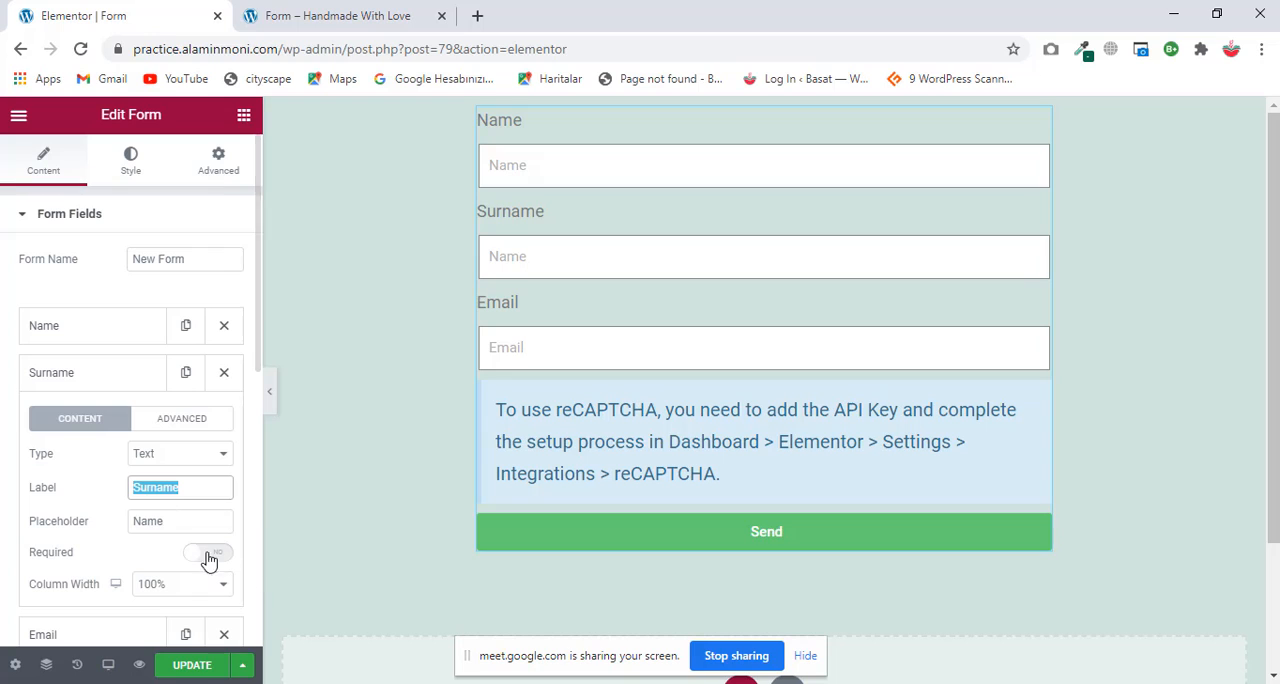
left_click_drag(168, 518, 12, 512)
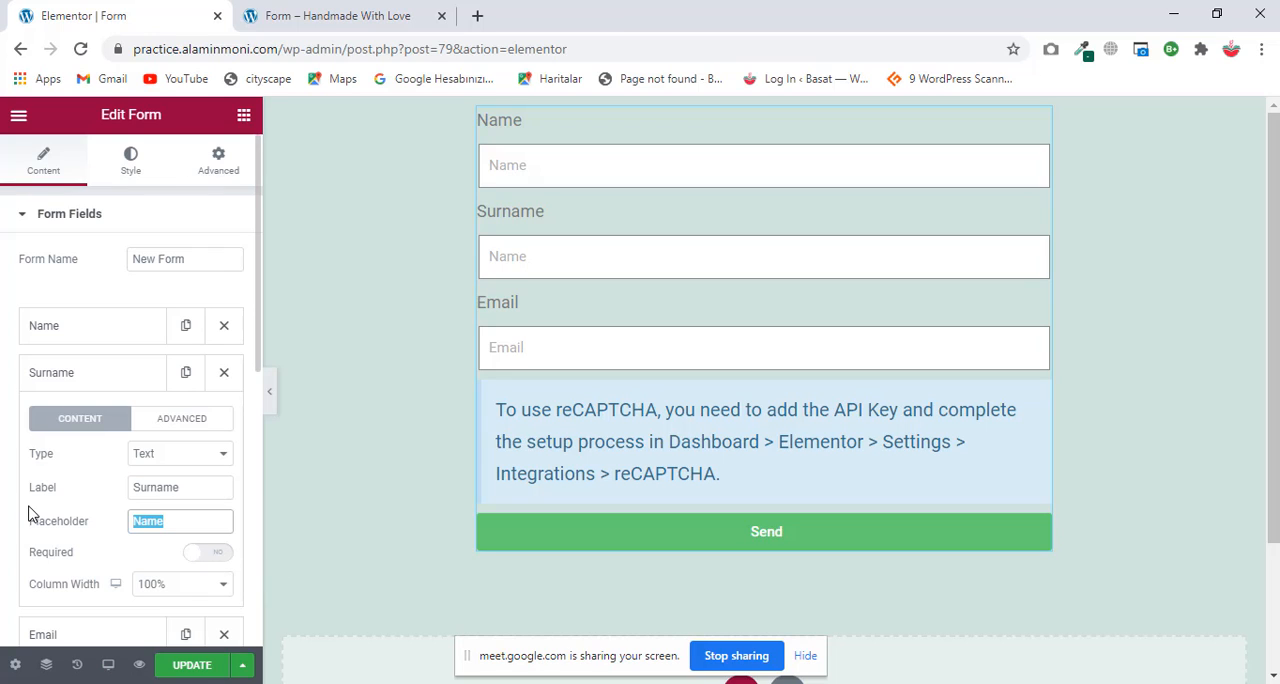
key("ctrl+v")
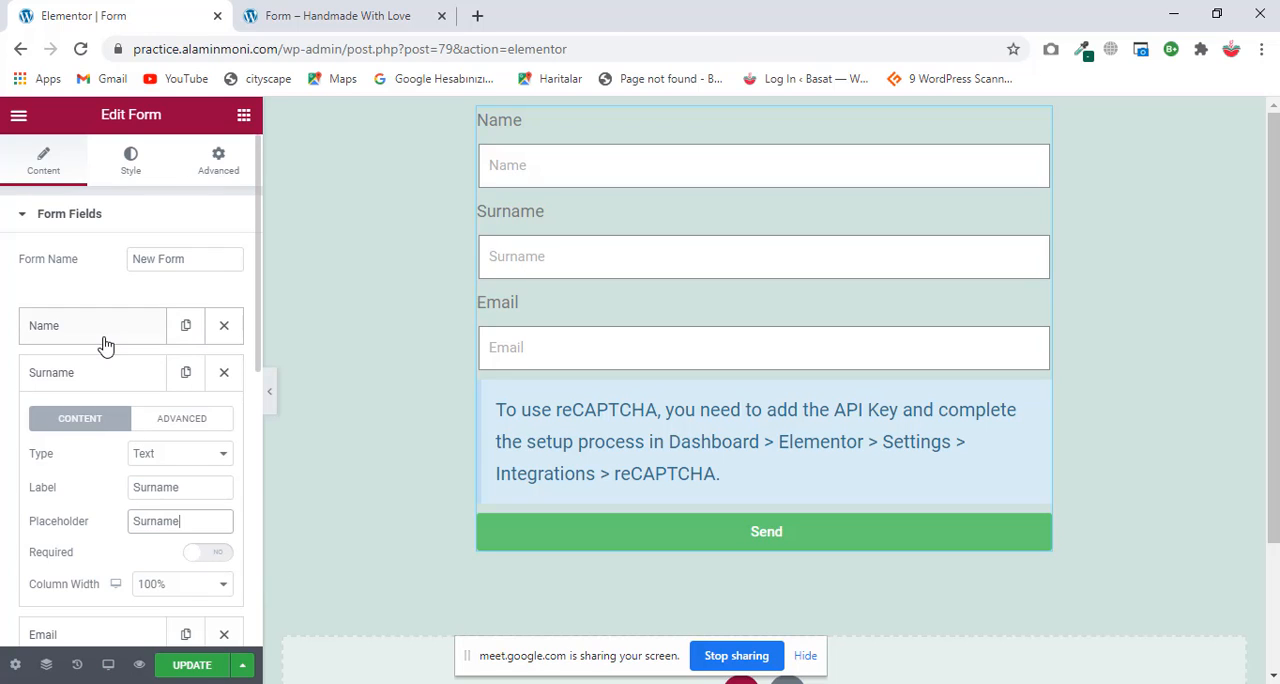
Step: Set the Name field's placeholder to "Your Name" and collapse the field's settings
left_click(101, 340)
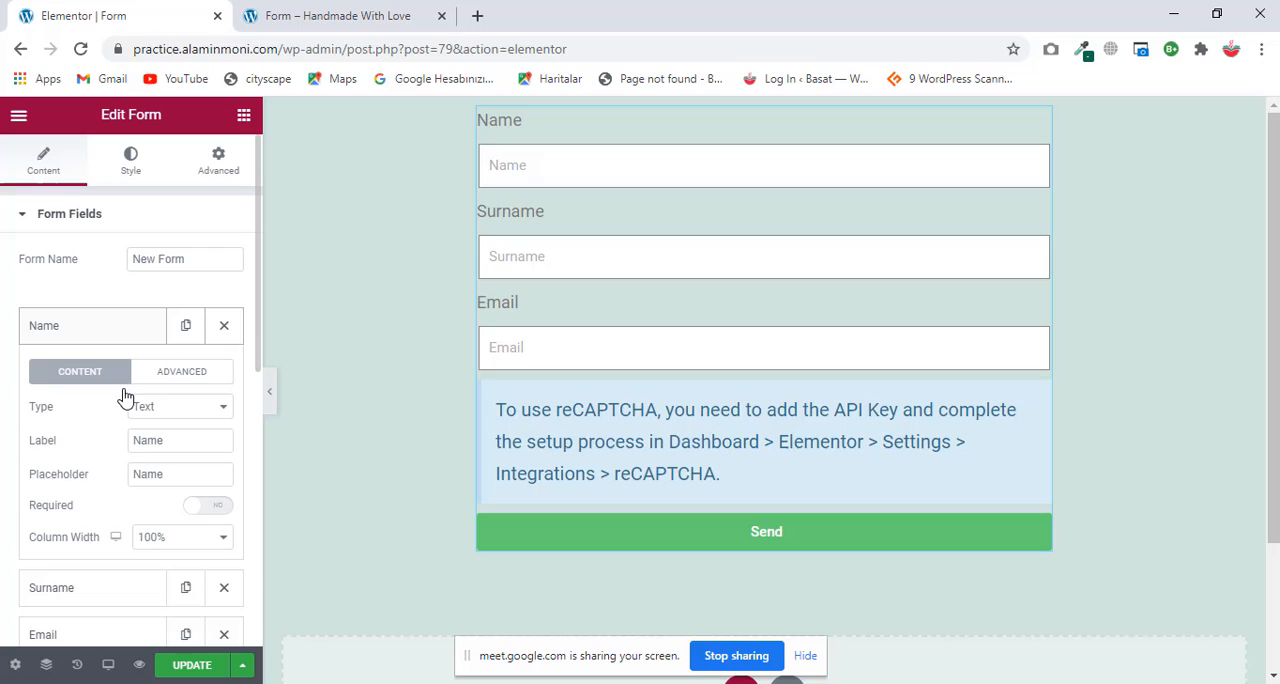
left_click(137, 470)
type("Your")
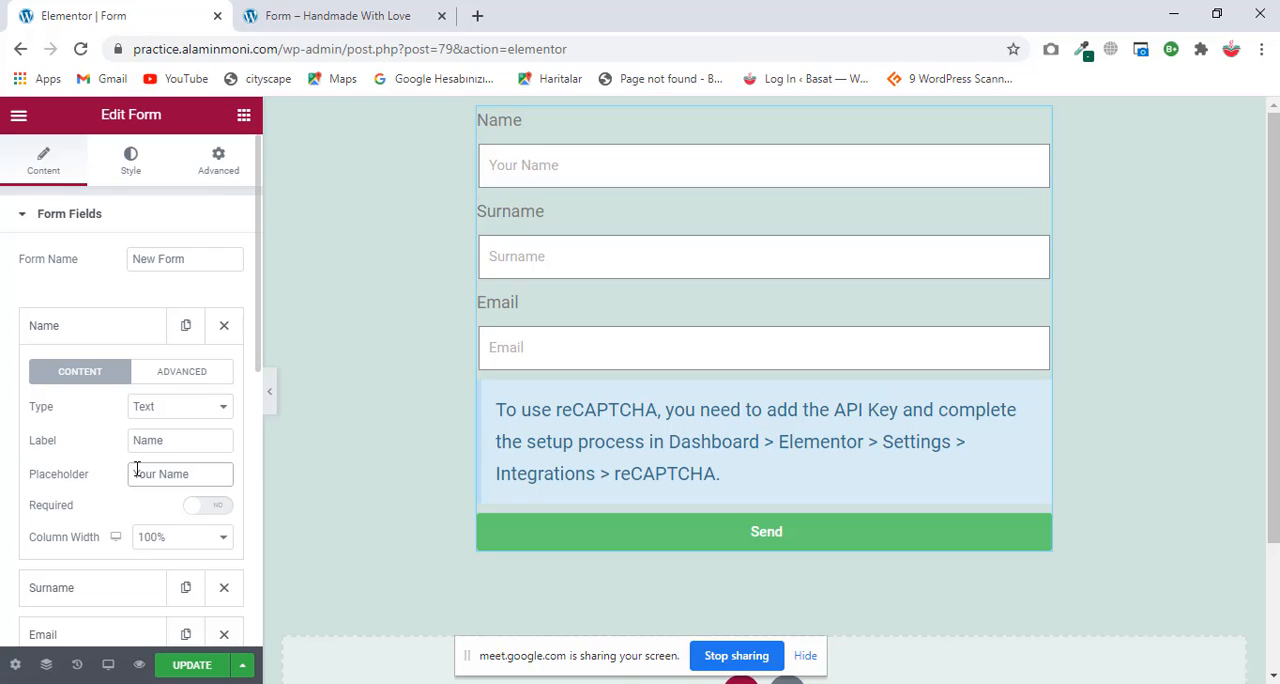
left_click(144, 338)
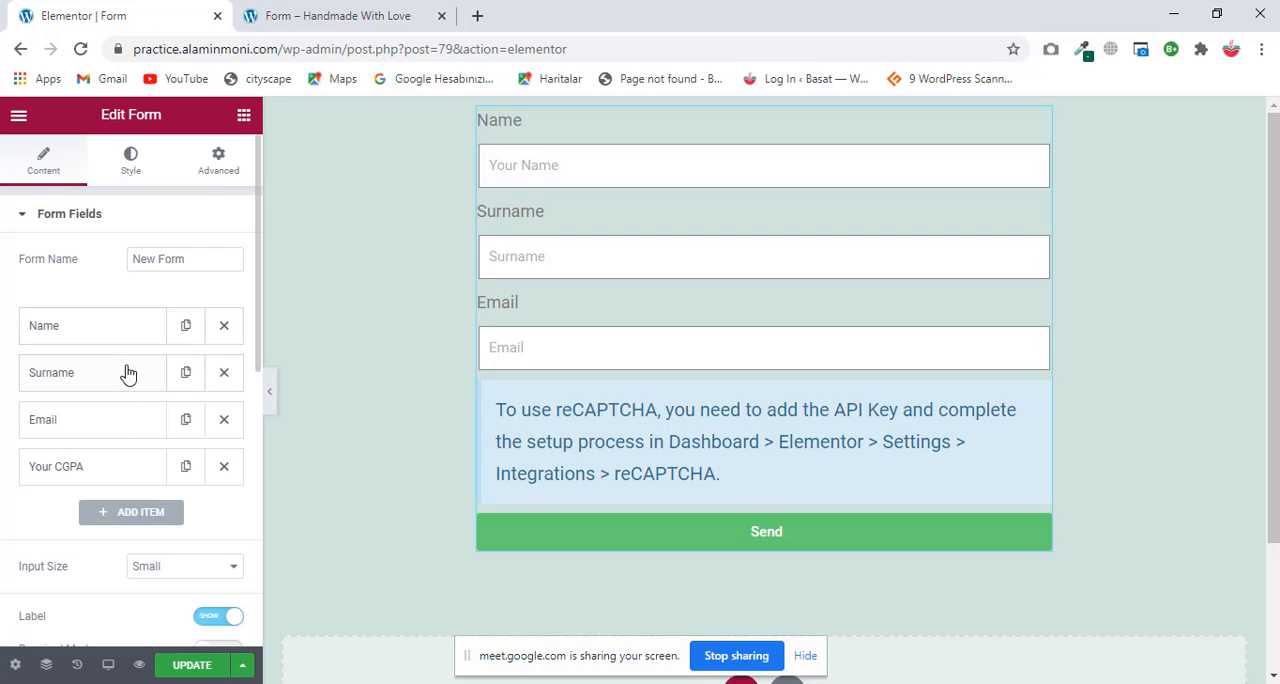
Step: Set the Surname field's placeholder to "Your Surname" and collapse the field's settings
left_click(126, 372)
left_click(136, 521)
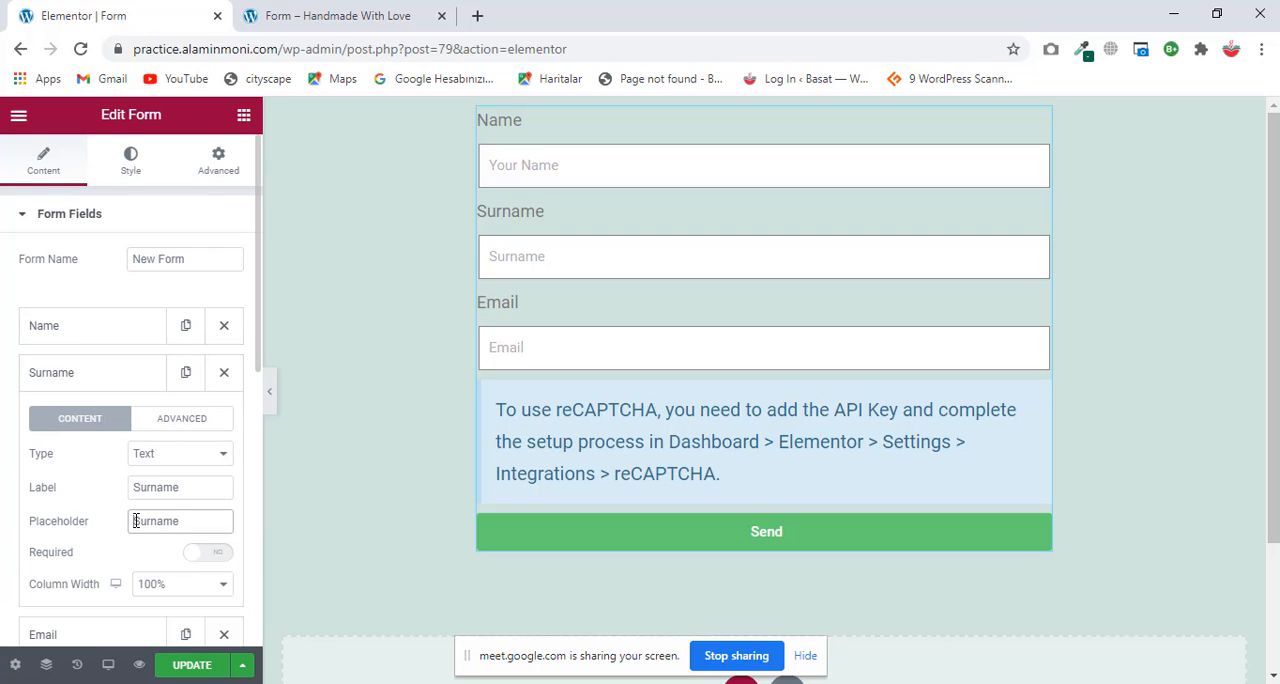
key("ctrl+v")
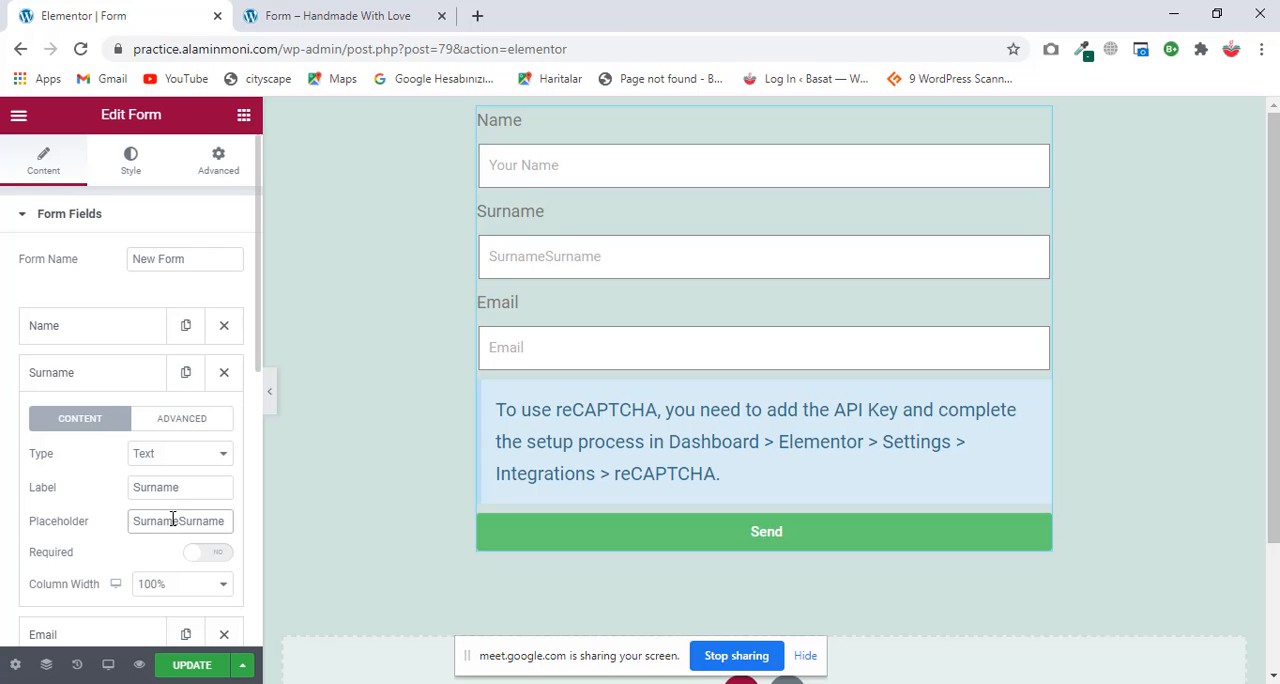
key("ctrl+z")
type("Your")
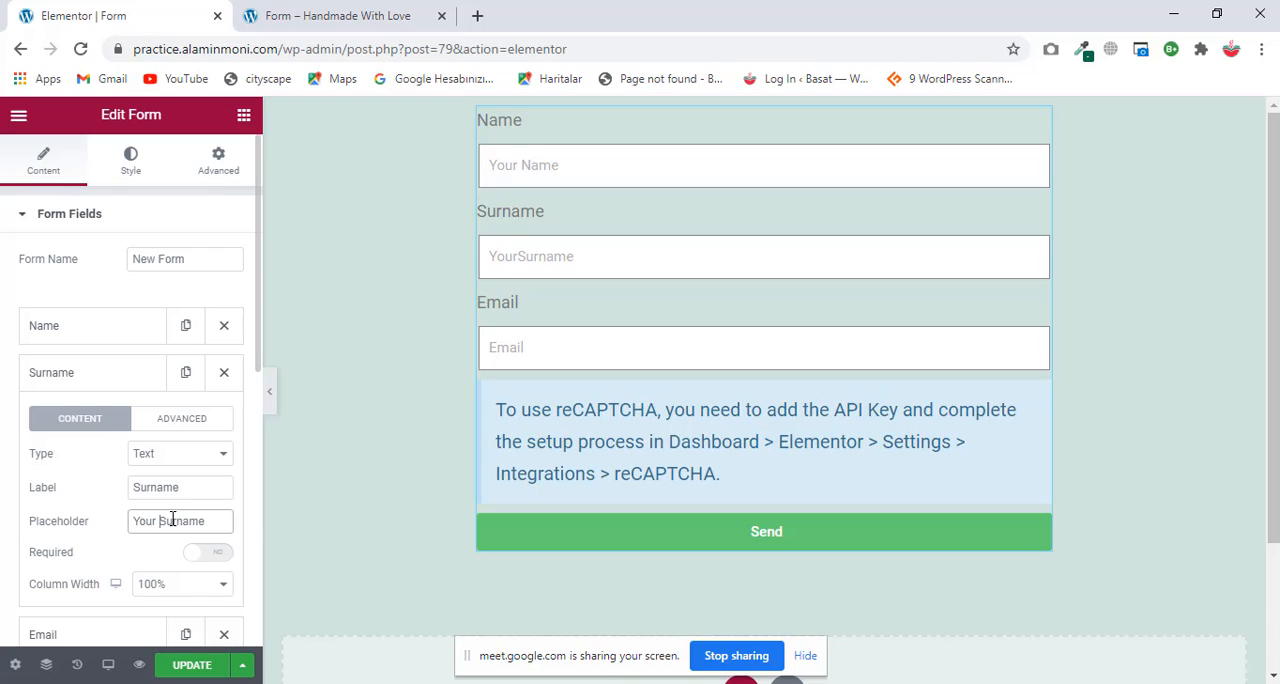
left_click(130, 386)
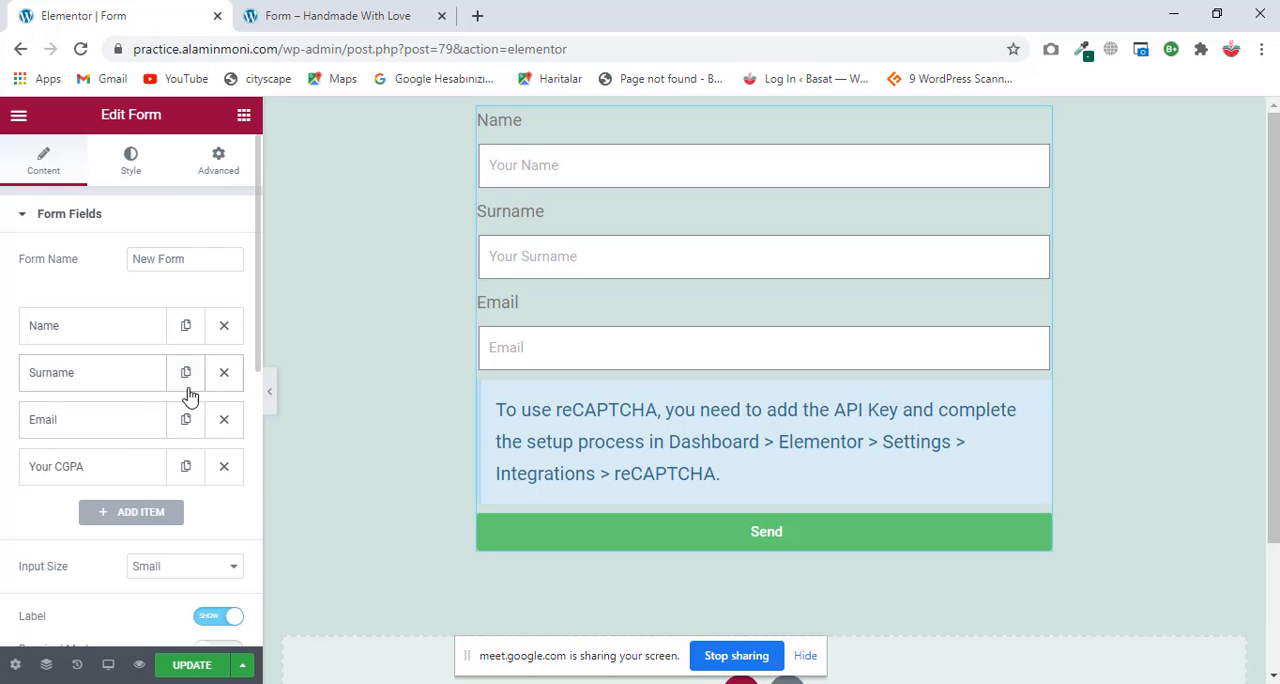
Step: Duplicate the Email field in the form's field list
left_click(185, 420)
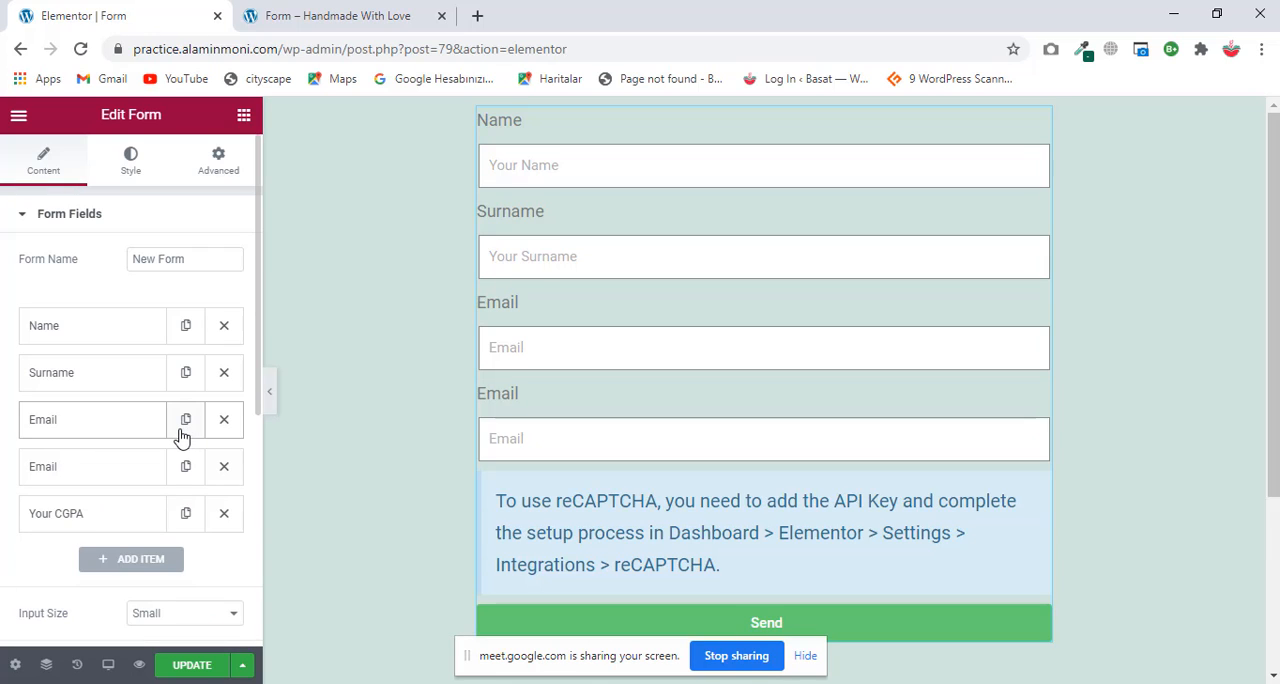
left_click(114, 427)
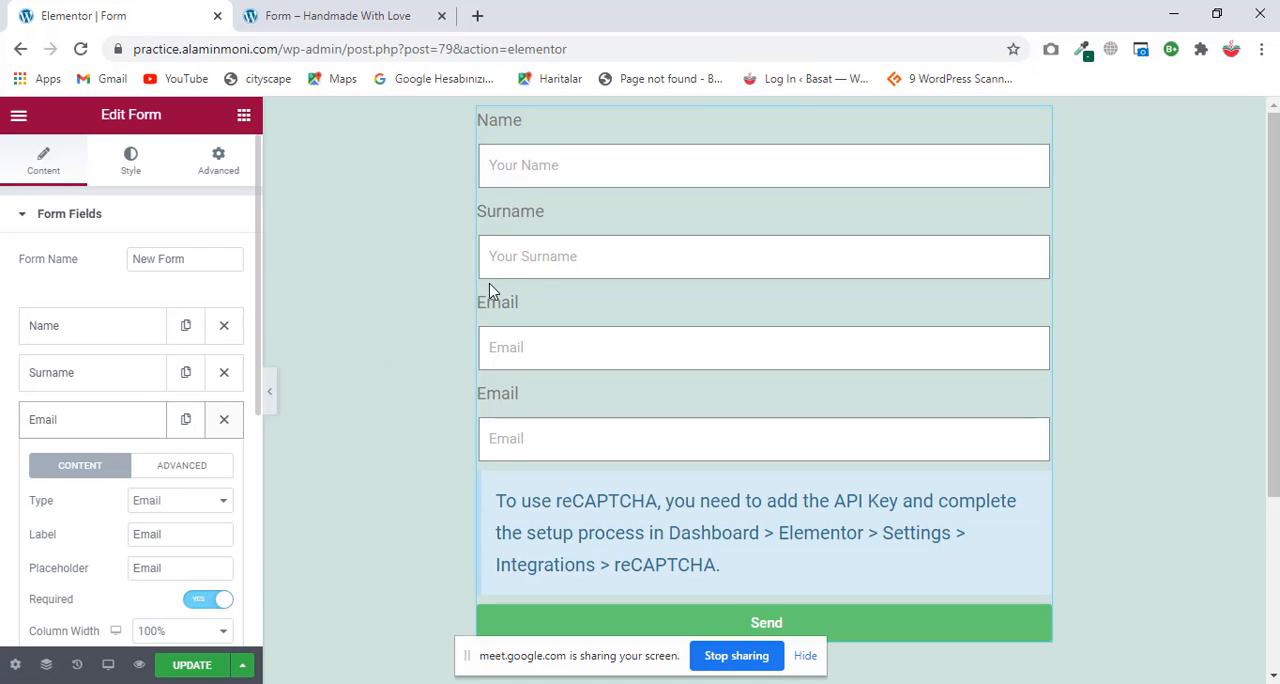
Step: Set the column width of both the Name and Surname fields to 50% and collapse their settings
left_click(143, 321)
scroll(131, 400, "down", 1)
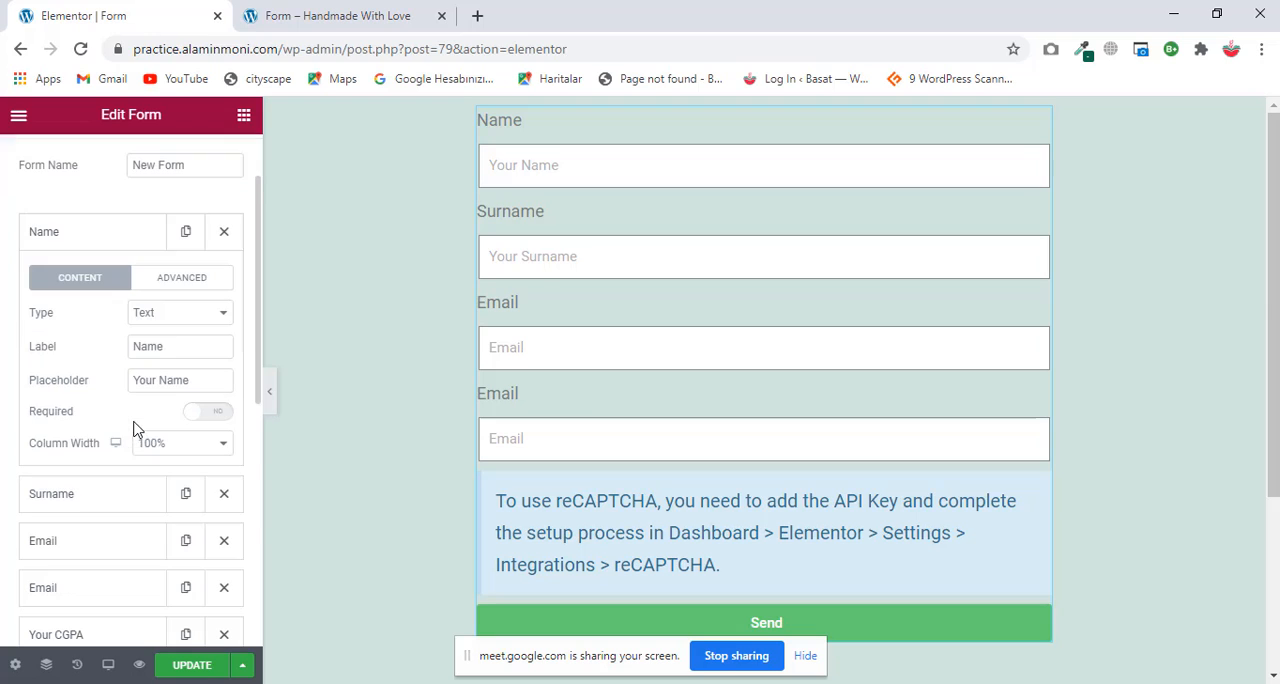
left_click(220, 443)
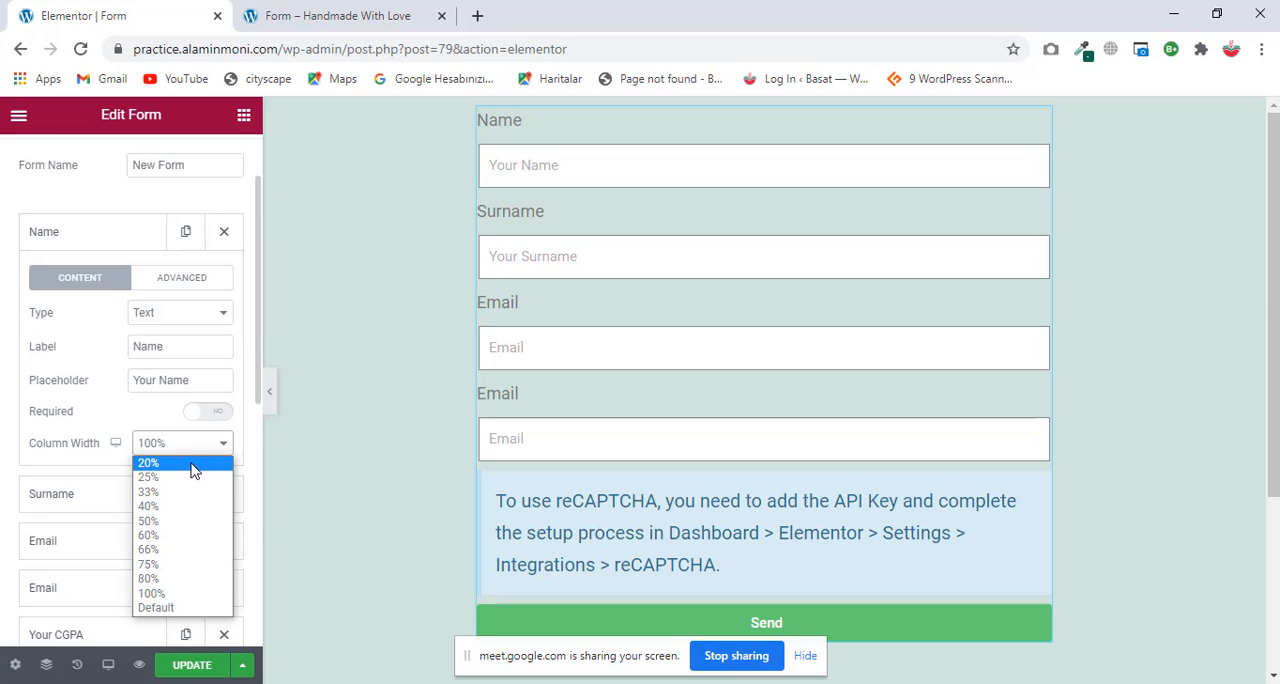
left_click(166, 521)
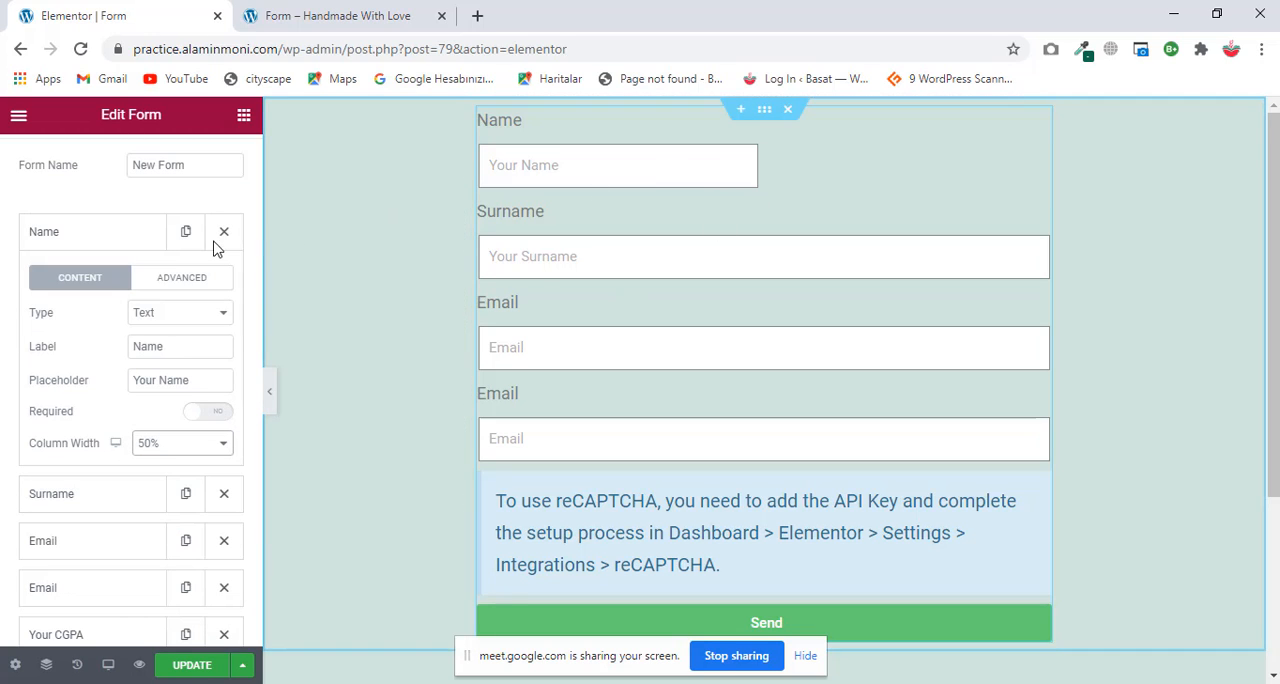
left_click(153, 240)
left_click(151, 283)
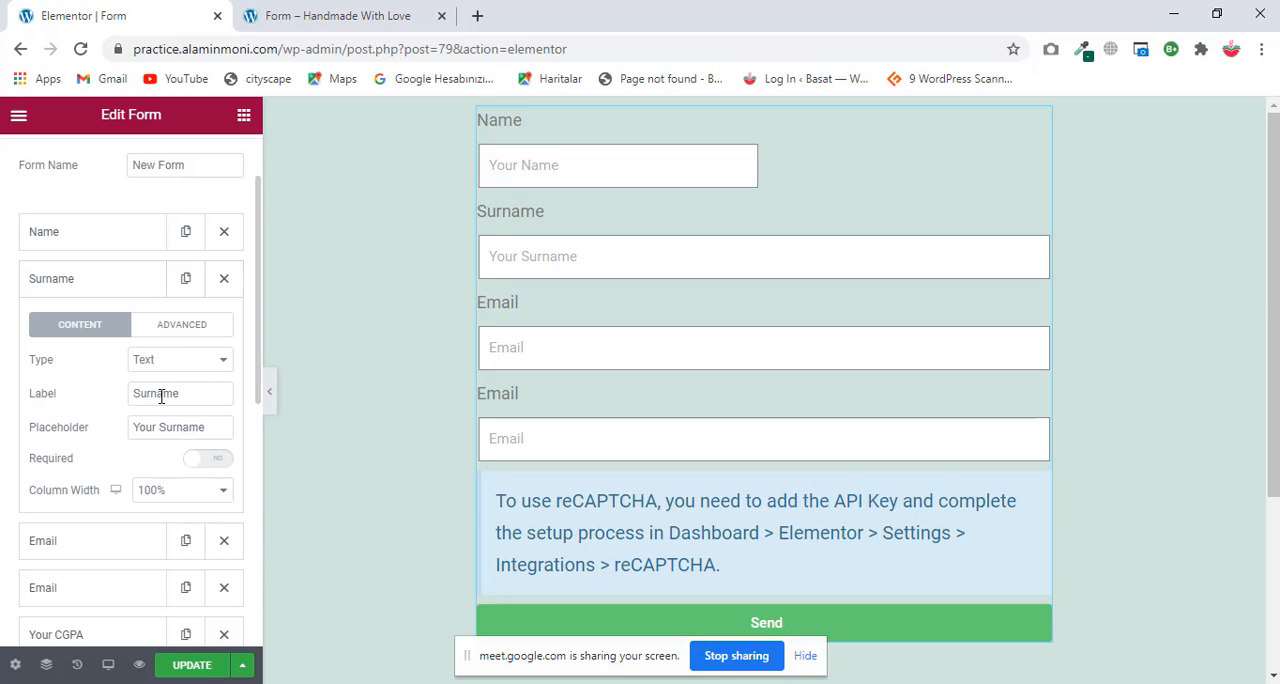
left_click(221, 492)
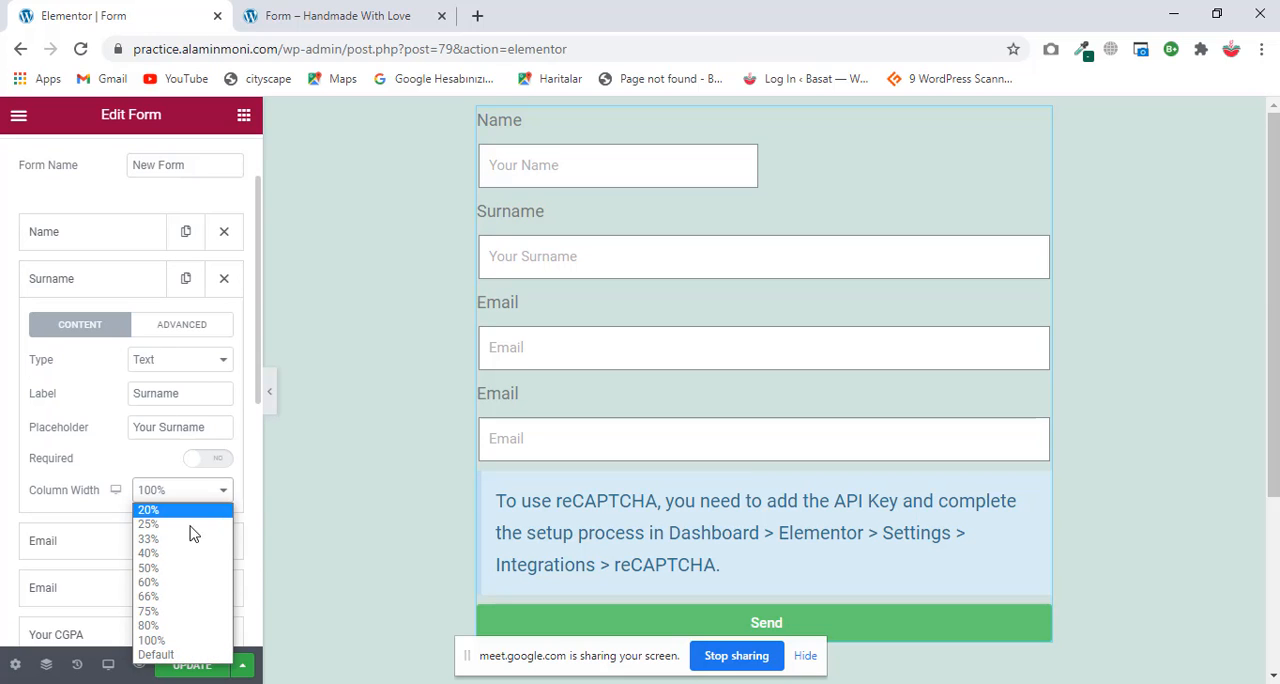
left_click(150, 567)
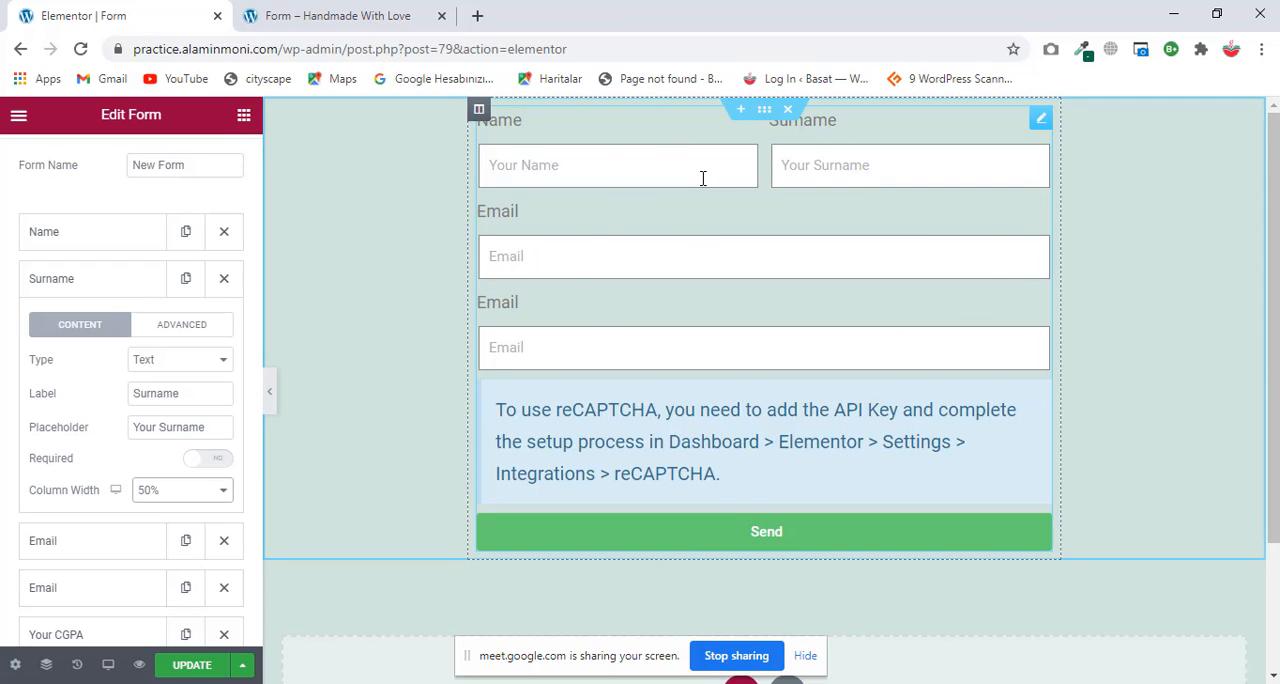
left_click(143, 283)
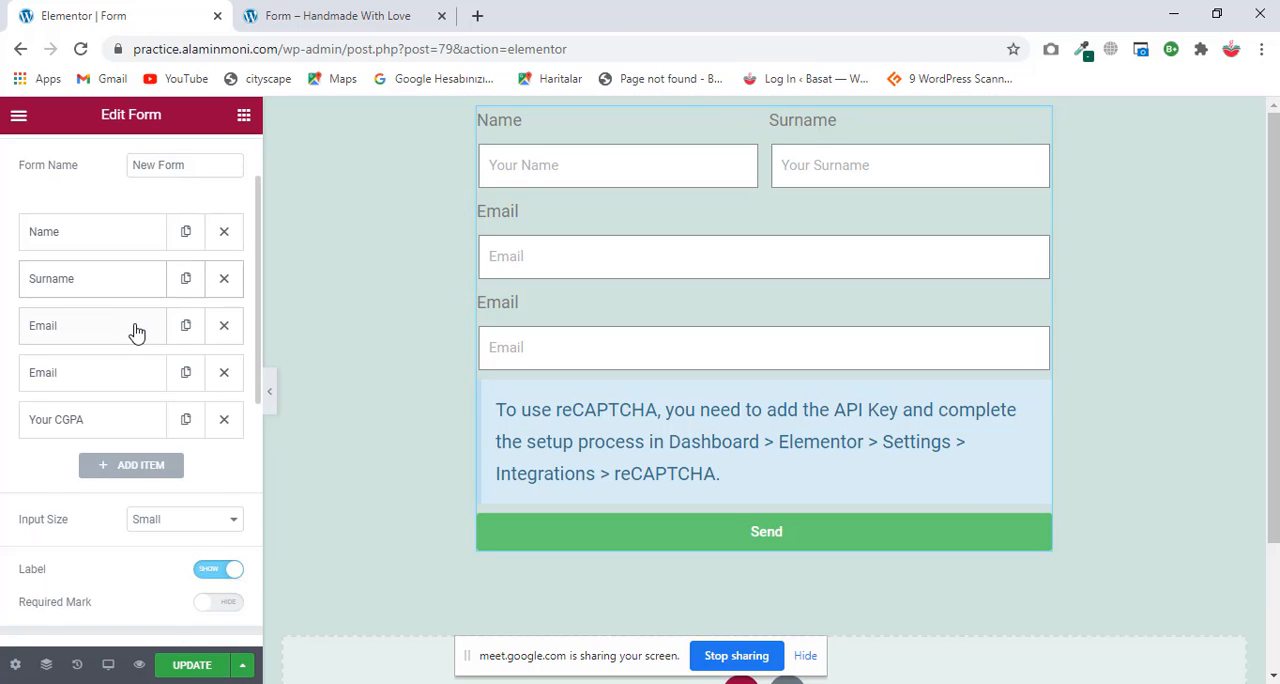
Step: Change the first of the two Email fields to the Tel type and relabel it "Mobile"
left_click(137, 333)
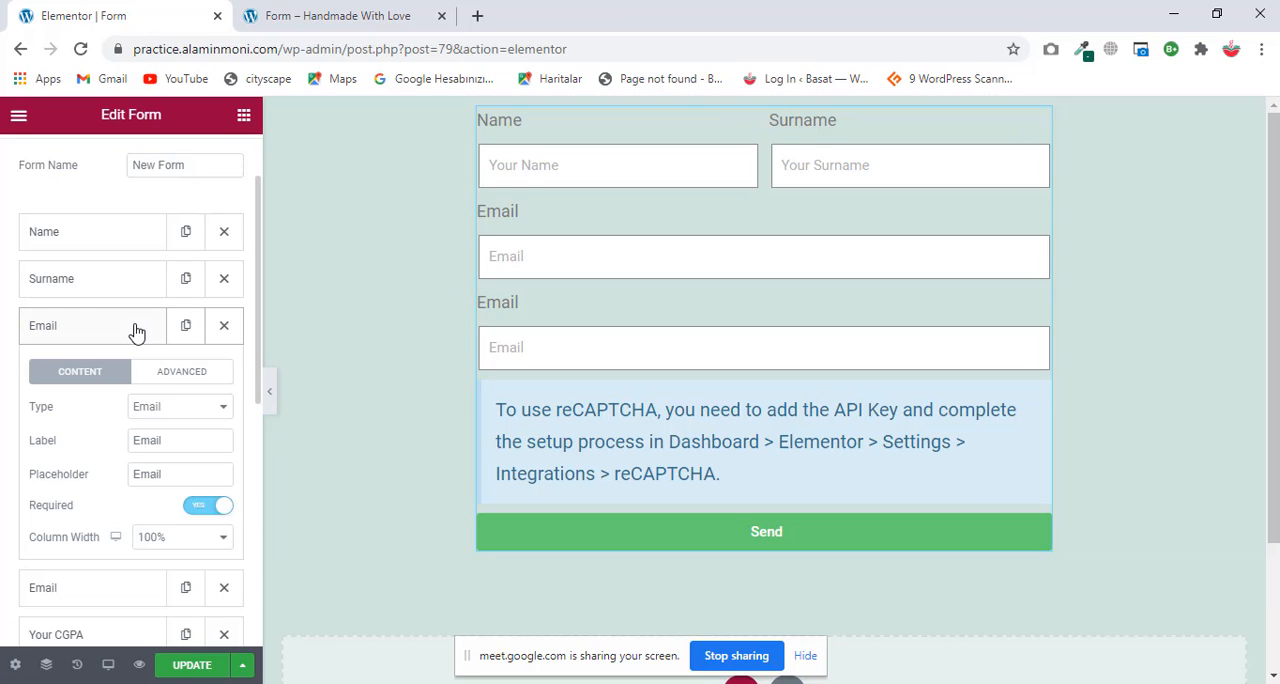
left_click(200, 414)
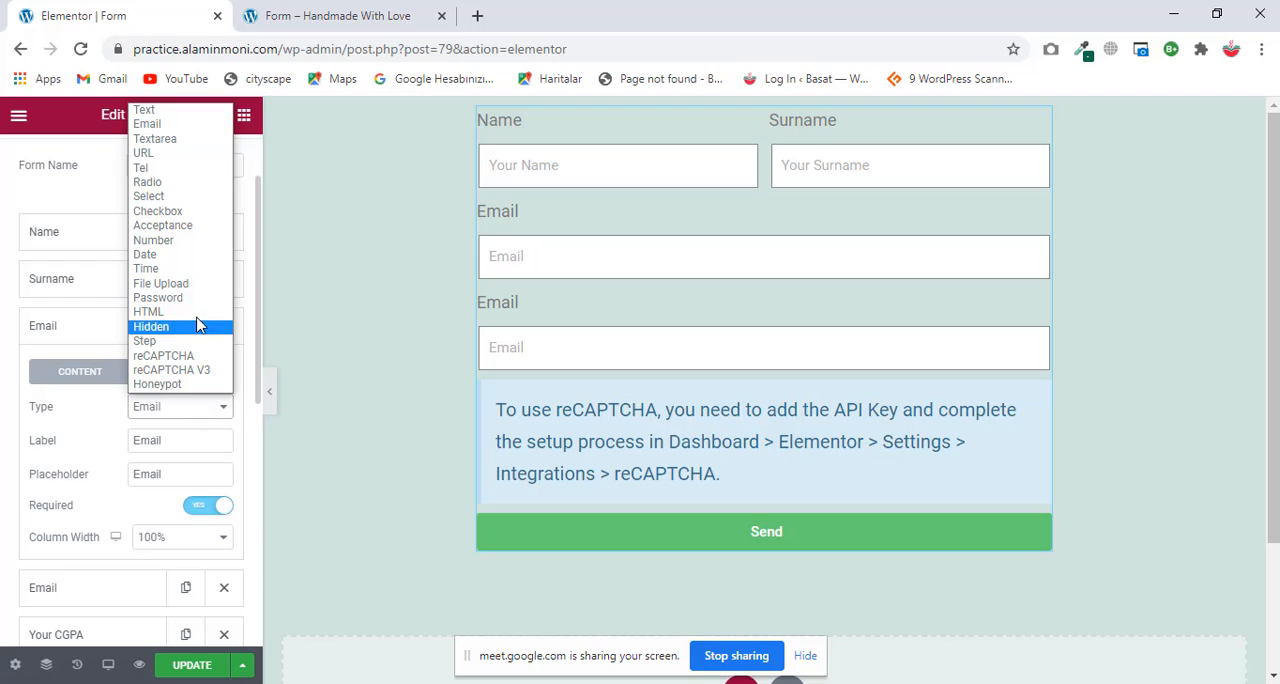
left_click(175, 168)
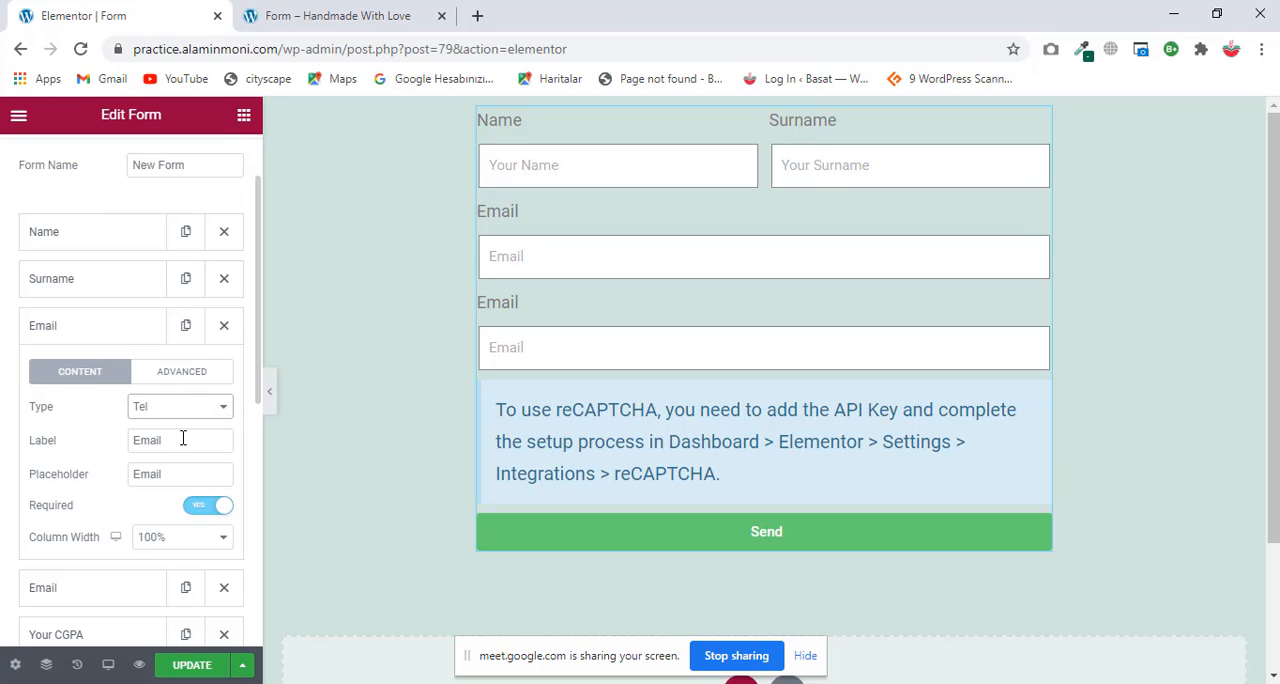
left_click_drag(182, 438, 25, 447)
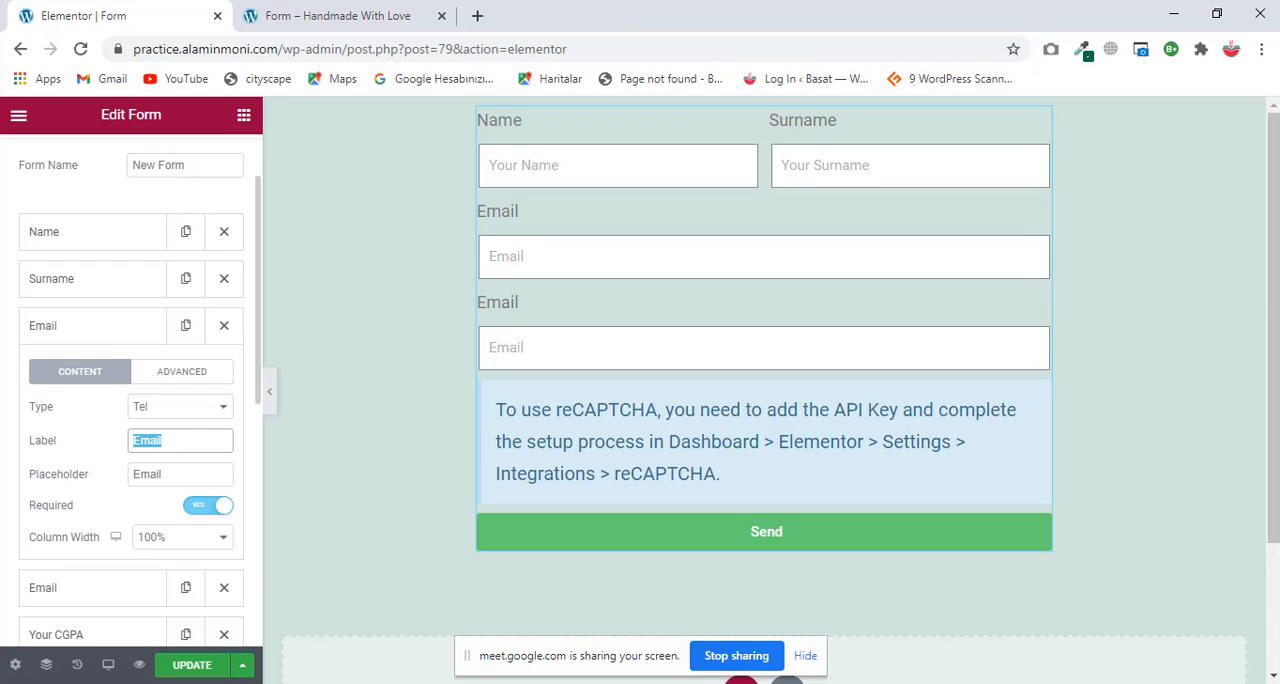
key("BackSpace")
type("Y")
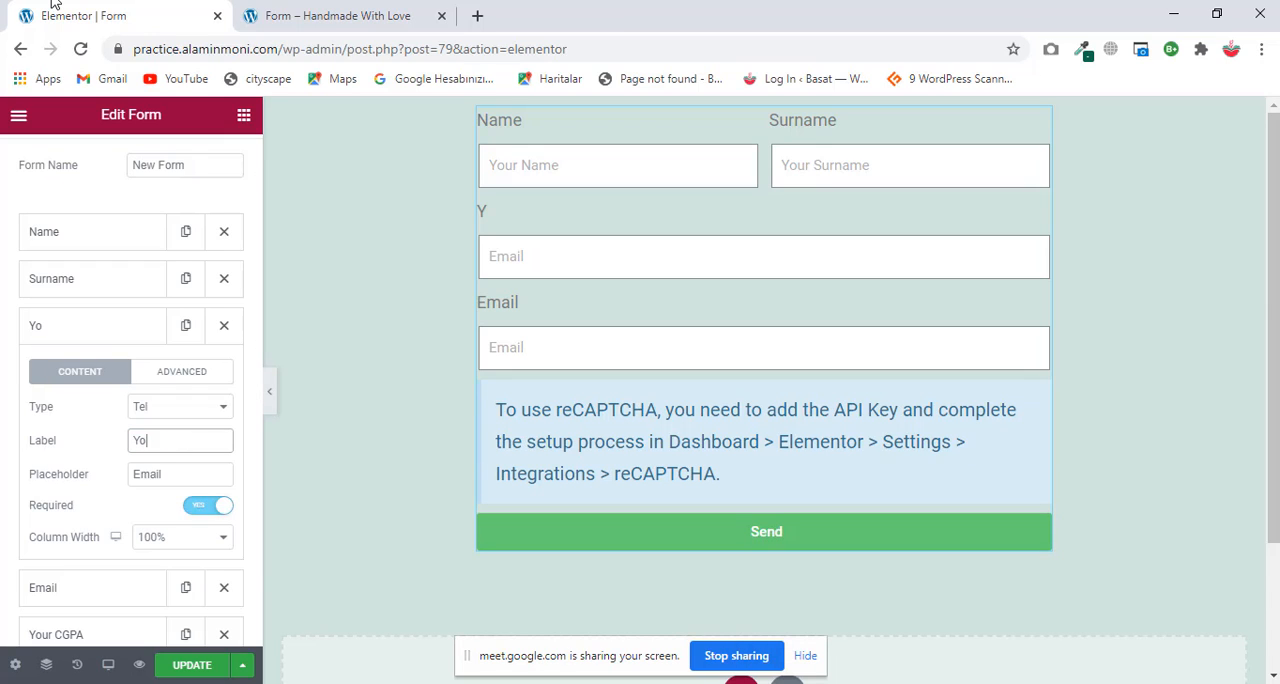
type("o")
key("BackSpace")
key("BackSpace")
type("Mobile")
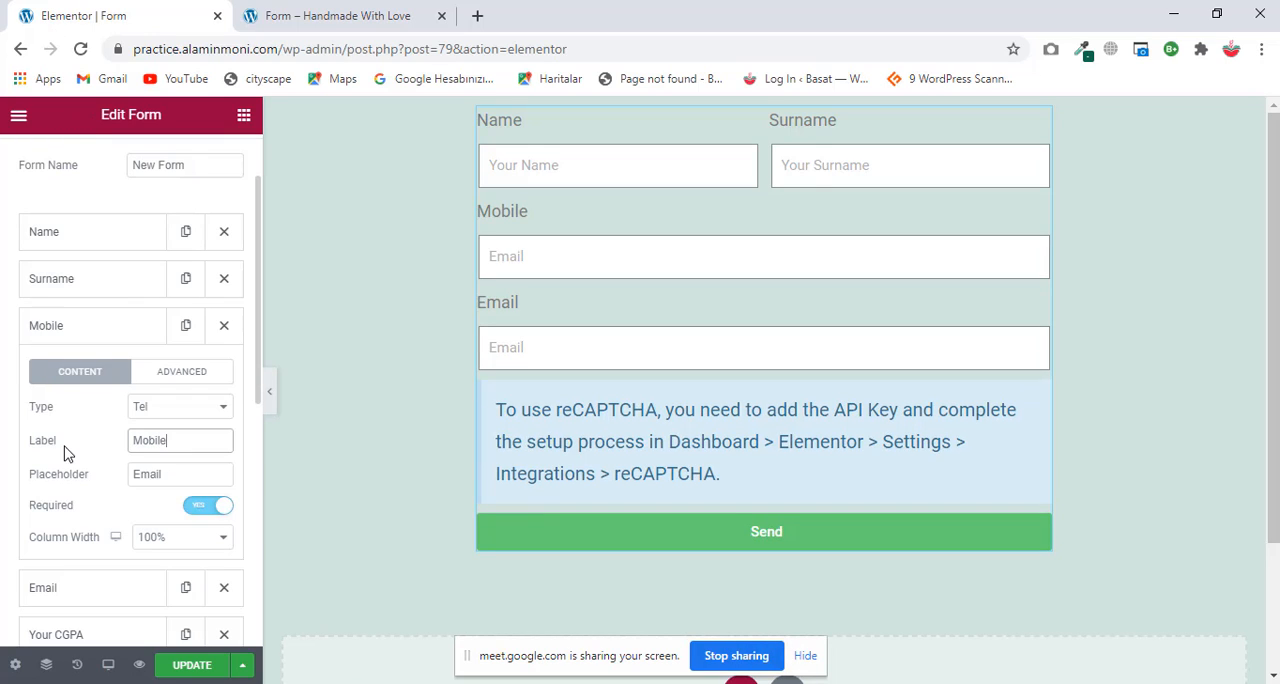
Step: Set the Mobile field's placeholder to "Your Mobile Number" and collapse the field's settings
key("Tab")
type("Y")
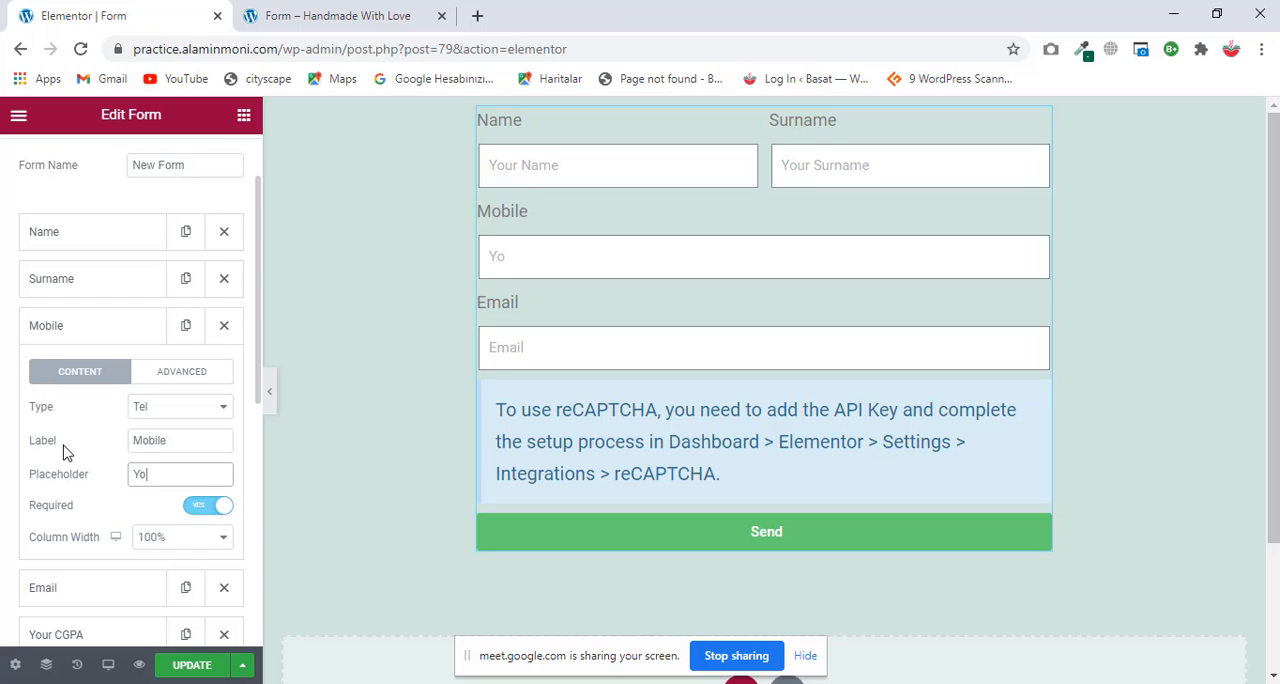
type("our Mobile Number")
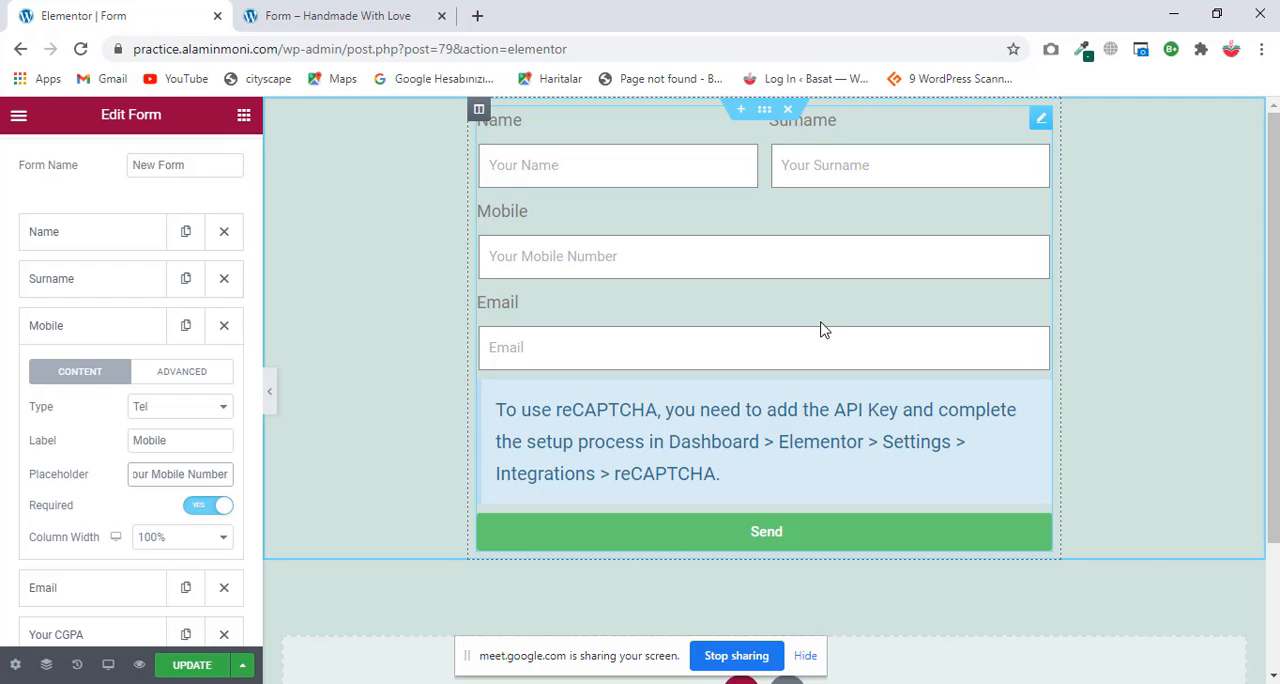
left_click(63, 330)
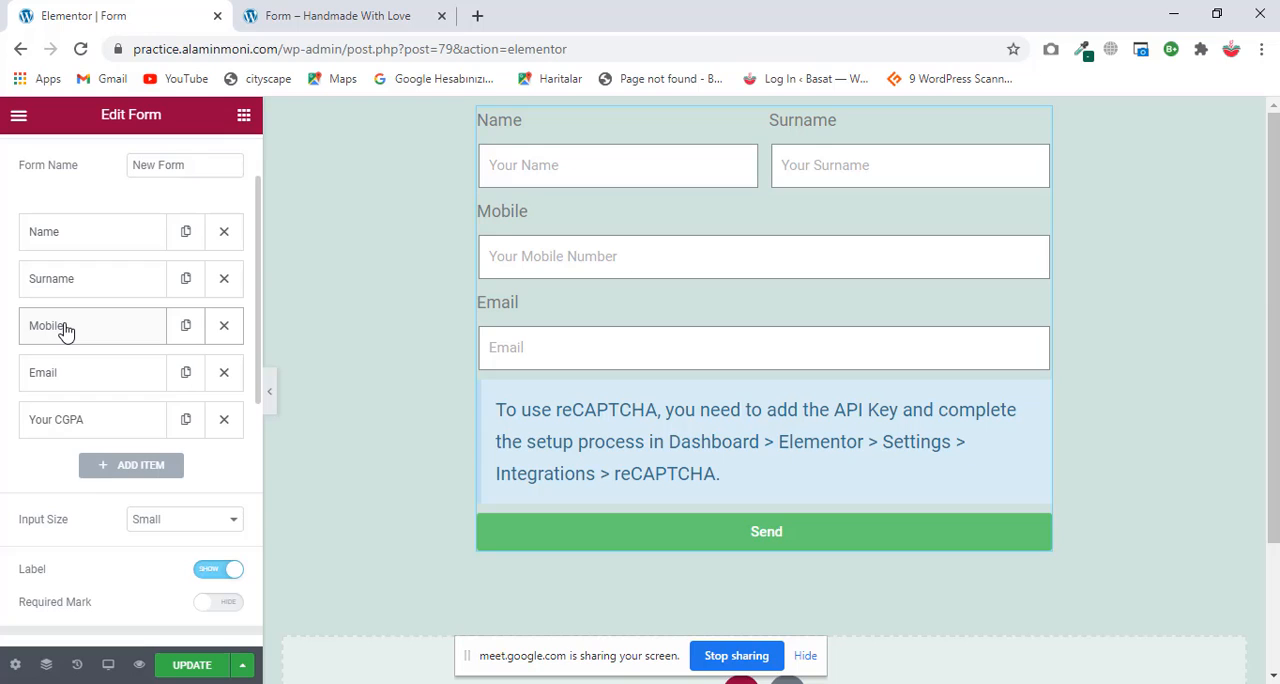
left_click(101, 243)
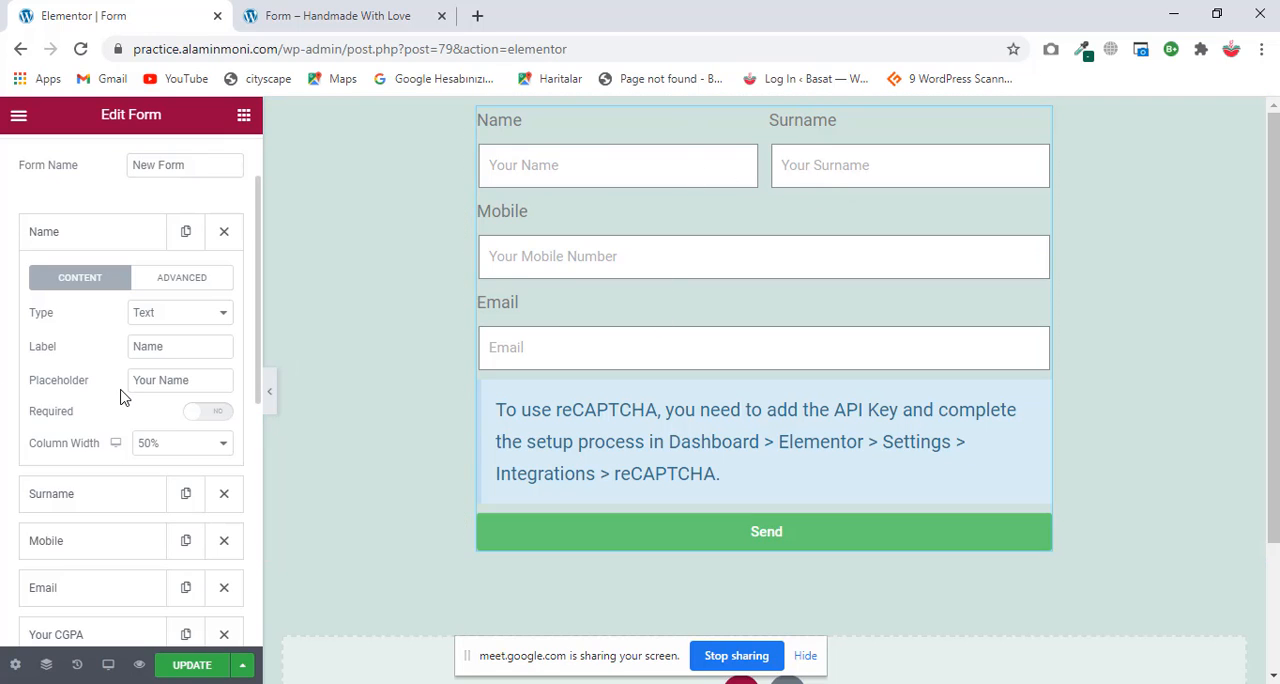
scroll(120, 396, "down", 1)
scroll(125, 370, "up", 2)
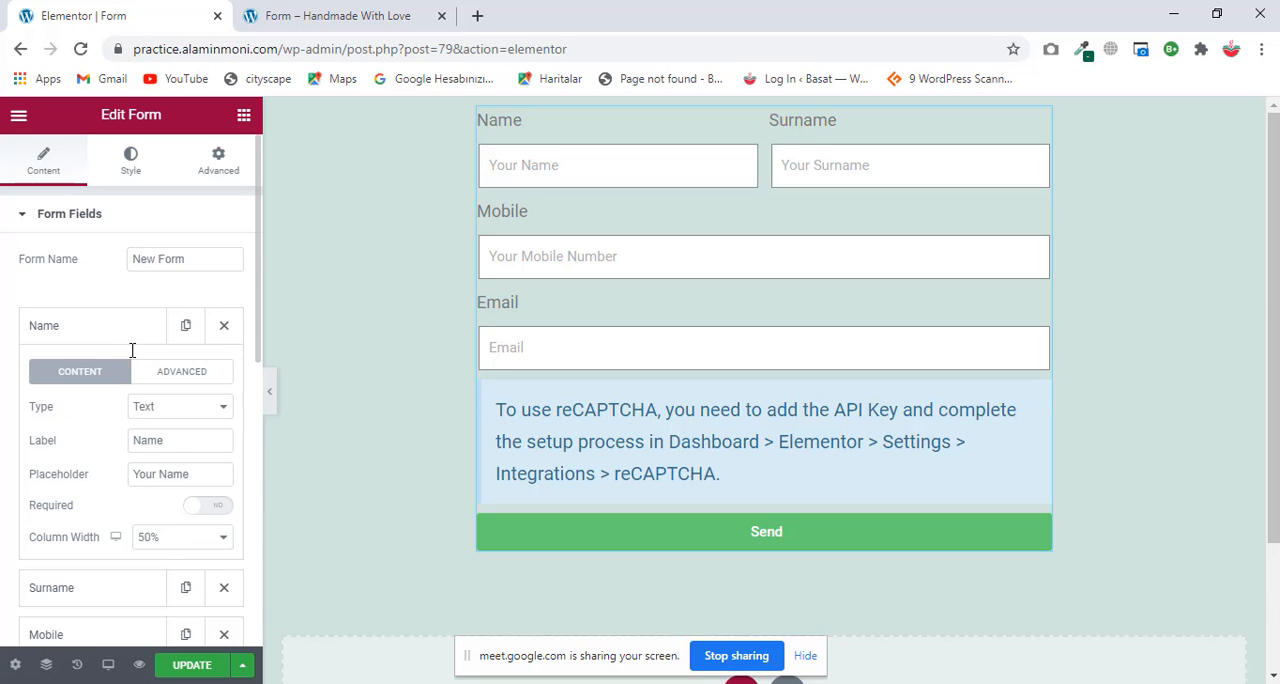
left_click(138, 336)
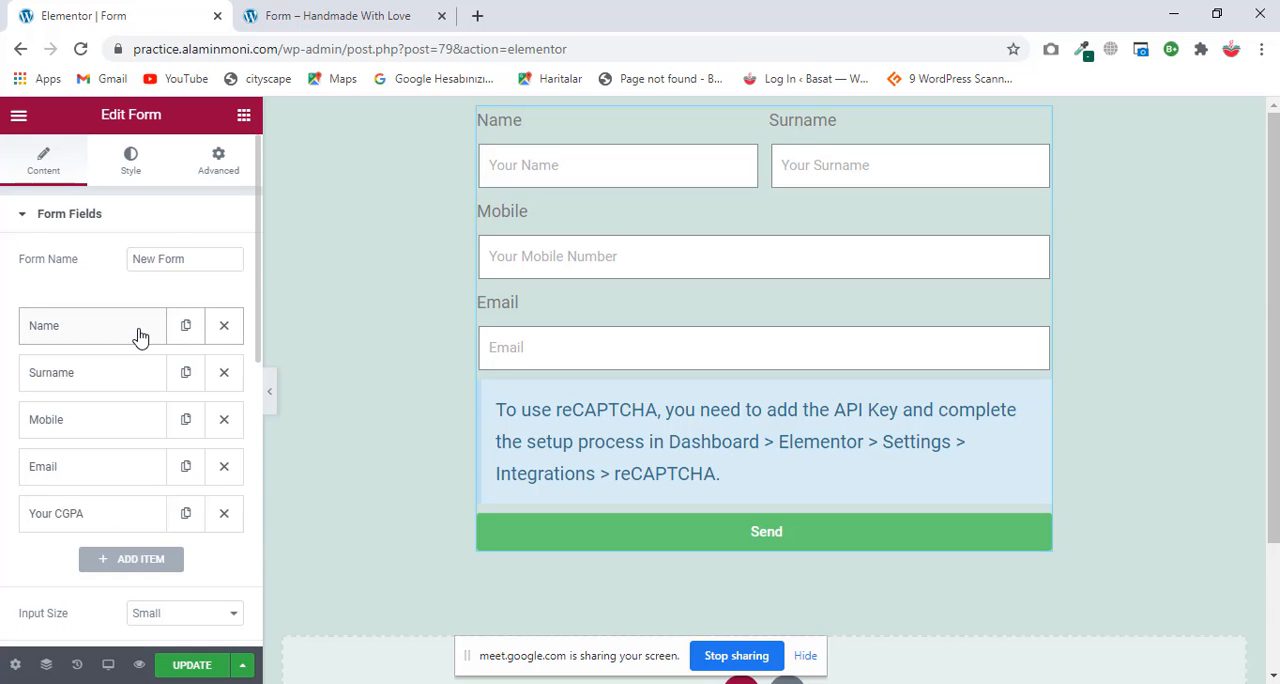
scroll(140, 338, "down", 2)
scroll(140, 338, "up", 1)
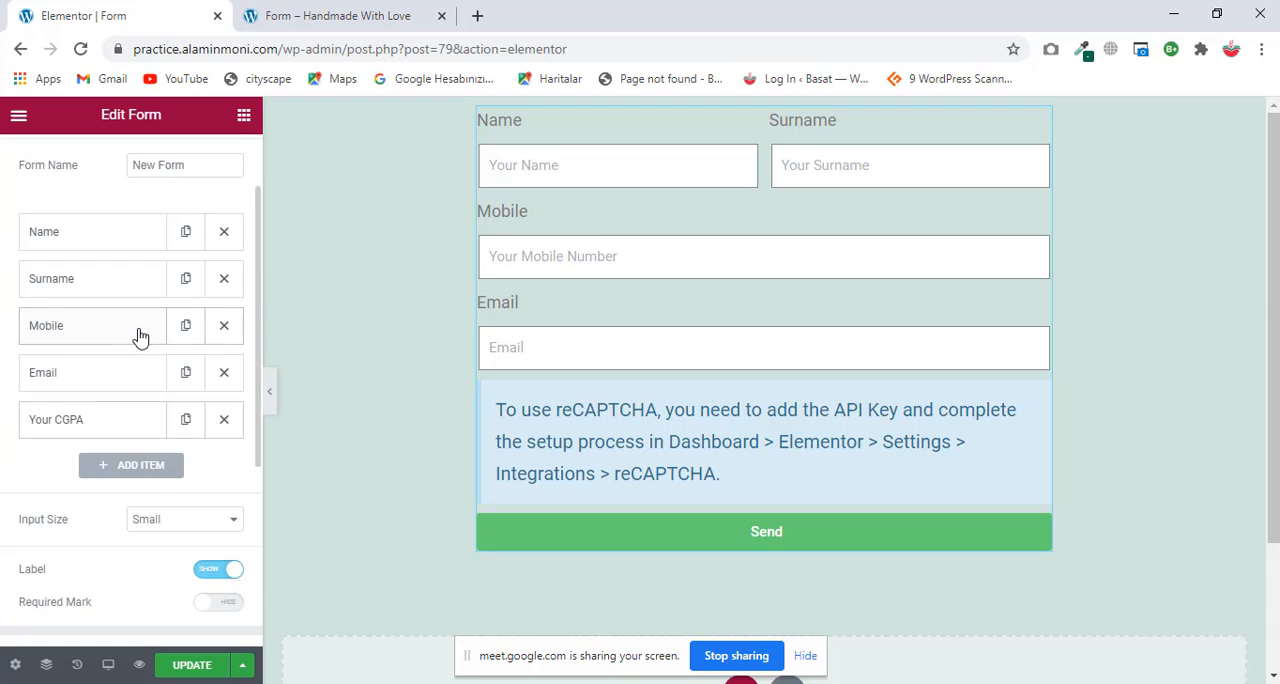
Step: Make the Name field required and collapse its settings
left_click(109, 248)
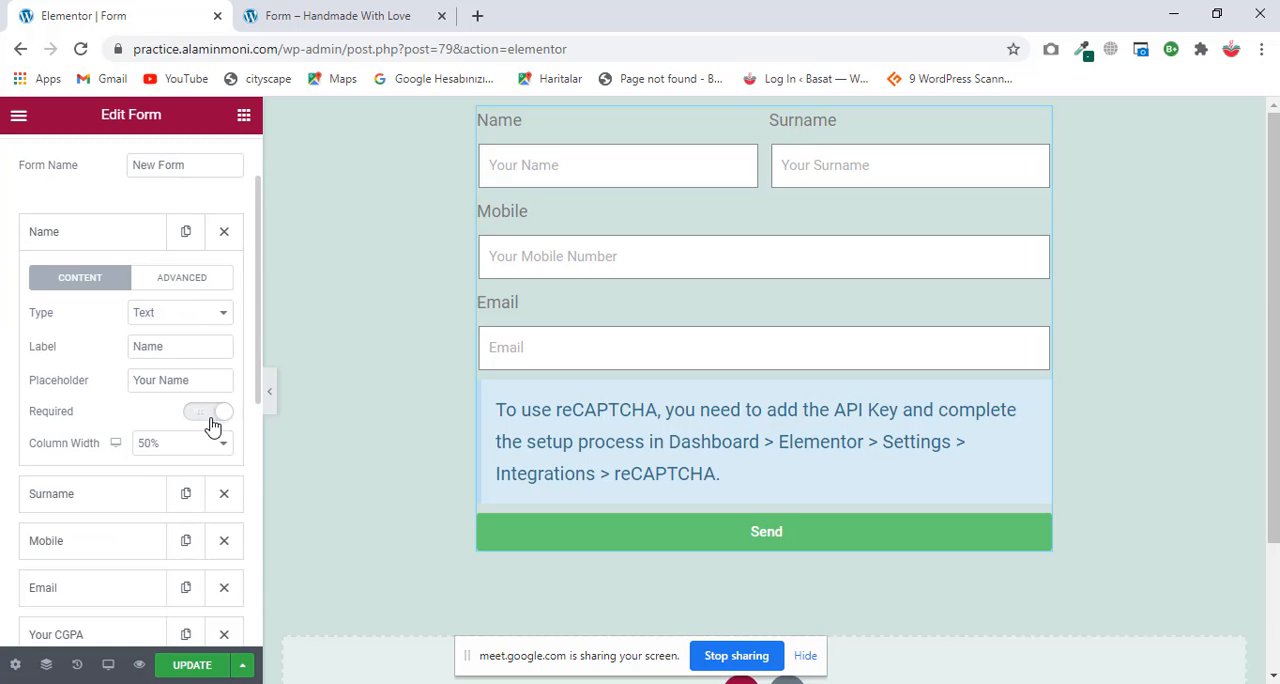
left_click(213, 420)
left_click(148, 245)
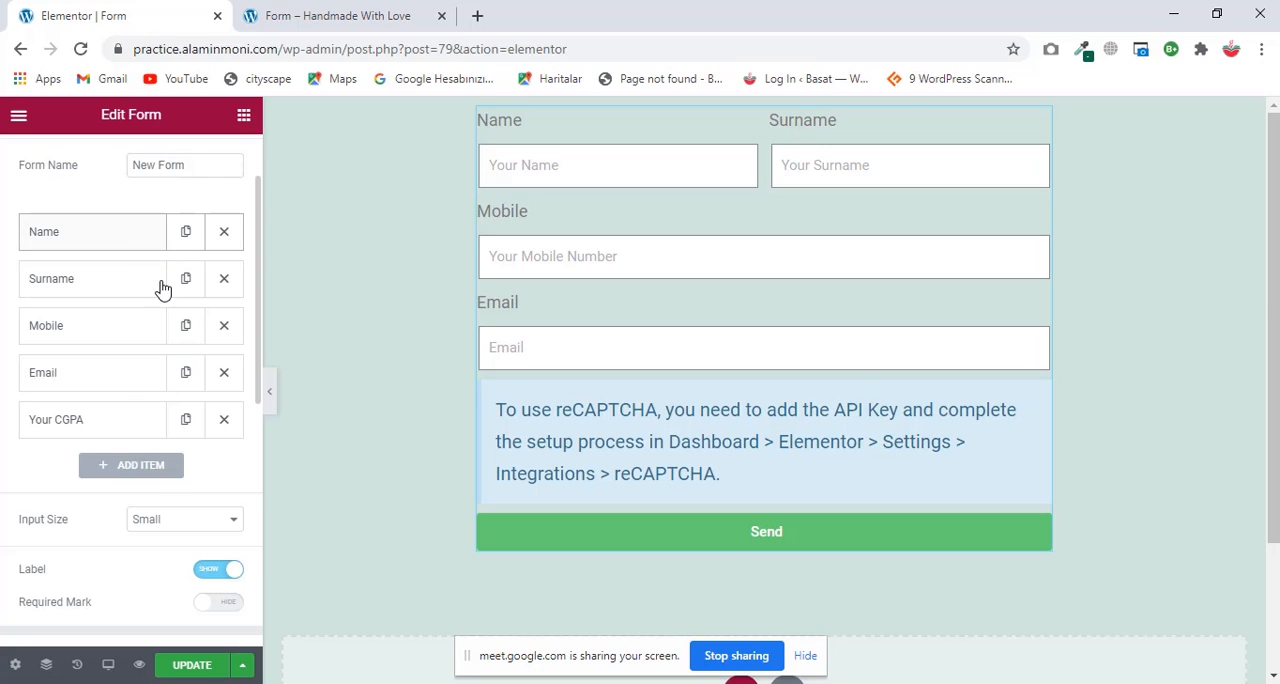
Step: Make the Surname field required and check the Mobile field's required setting
left_click(97, 278)
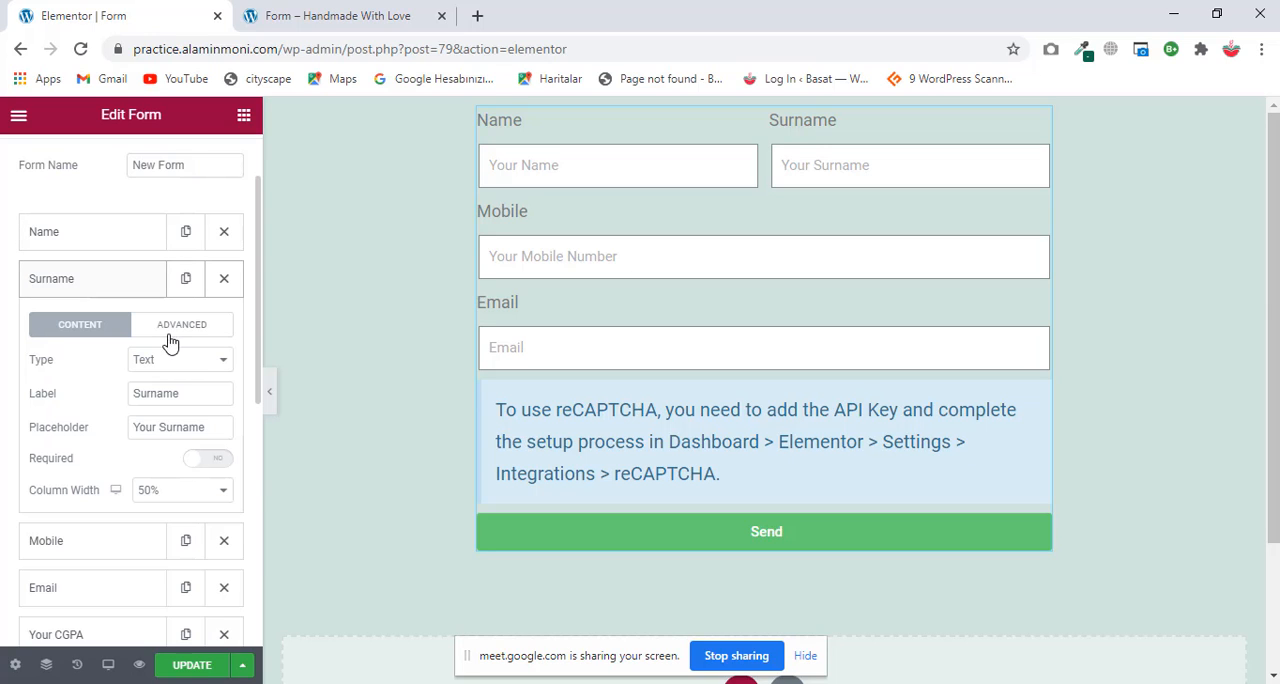
left_click(120, 234)
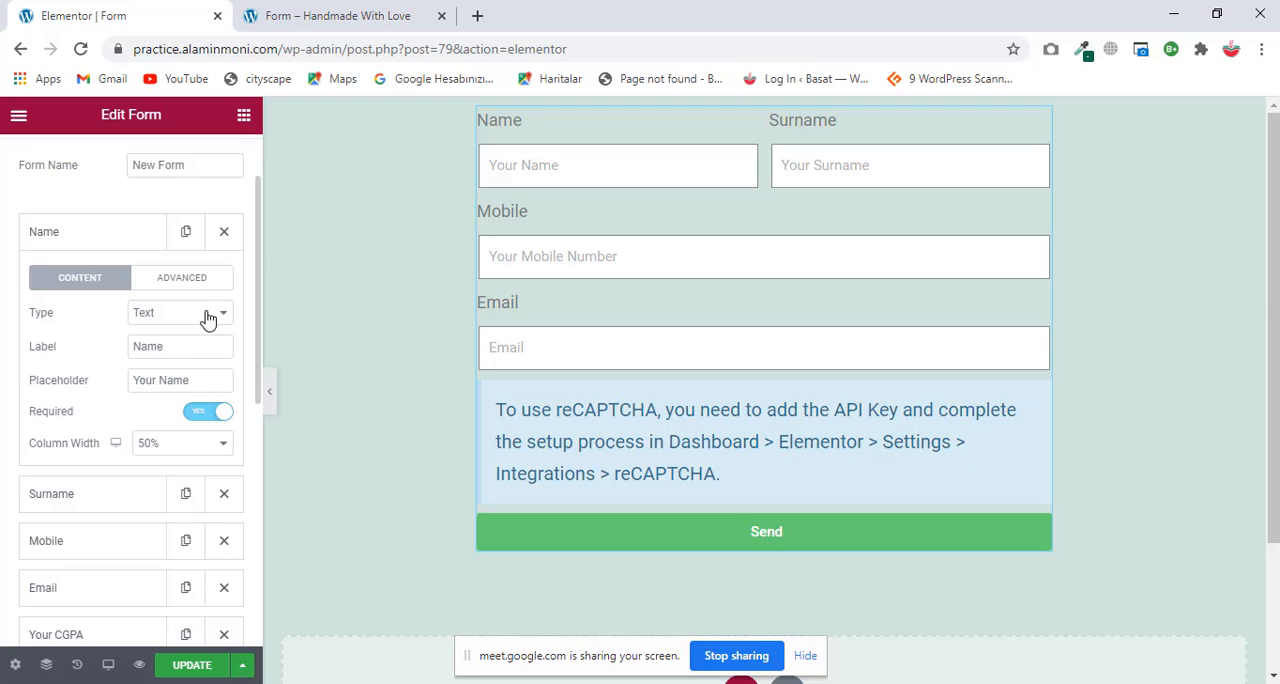
left_click(118, 244)
left_click(115, 287)
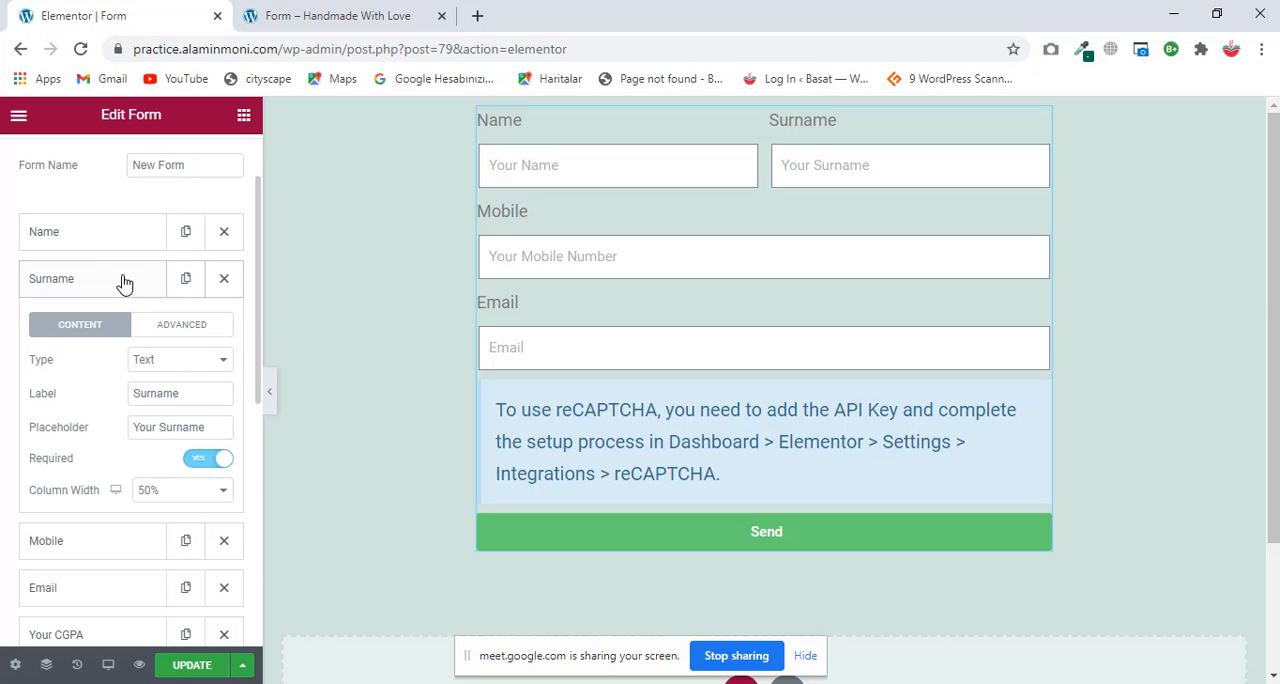
left_click(122, 282)
left_click(114, 373)
left_click(119, 340)
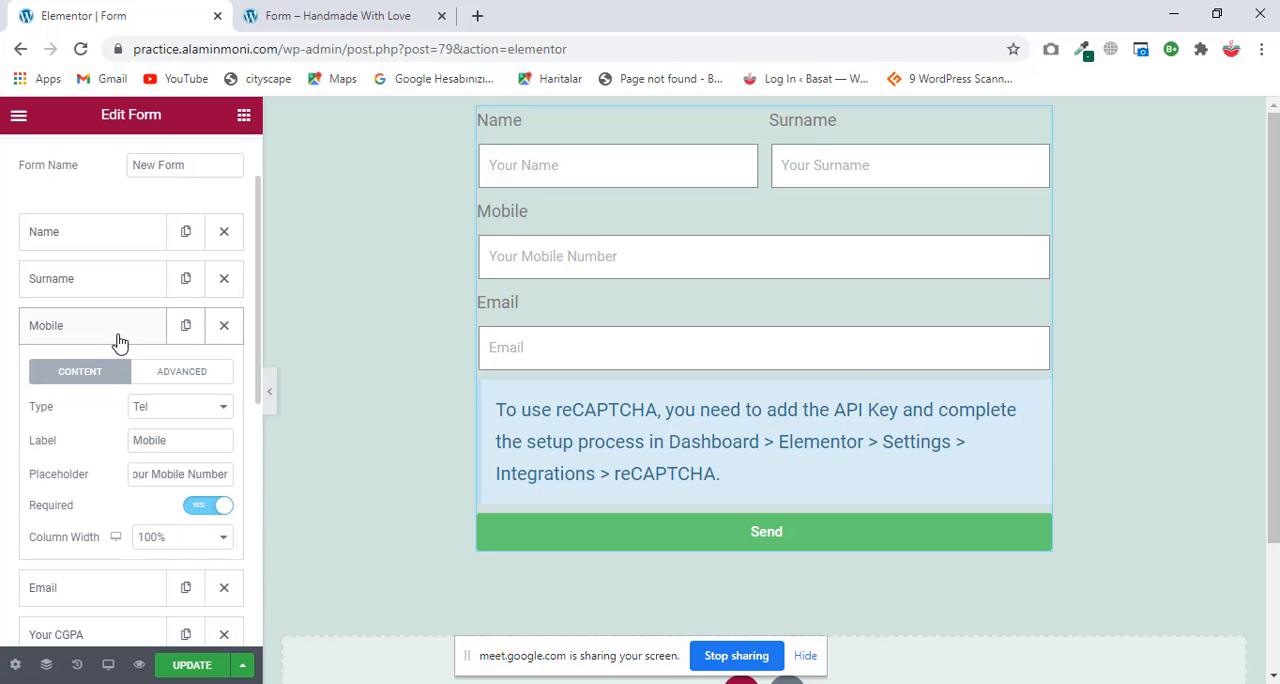
left_click(110, 347)
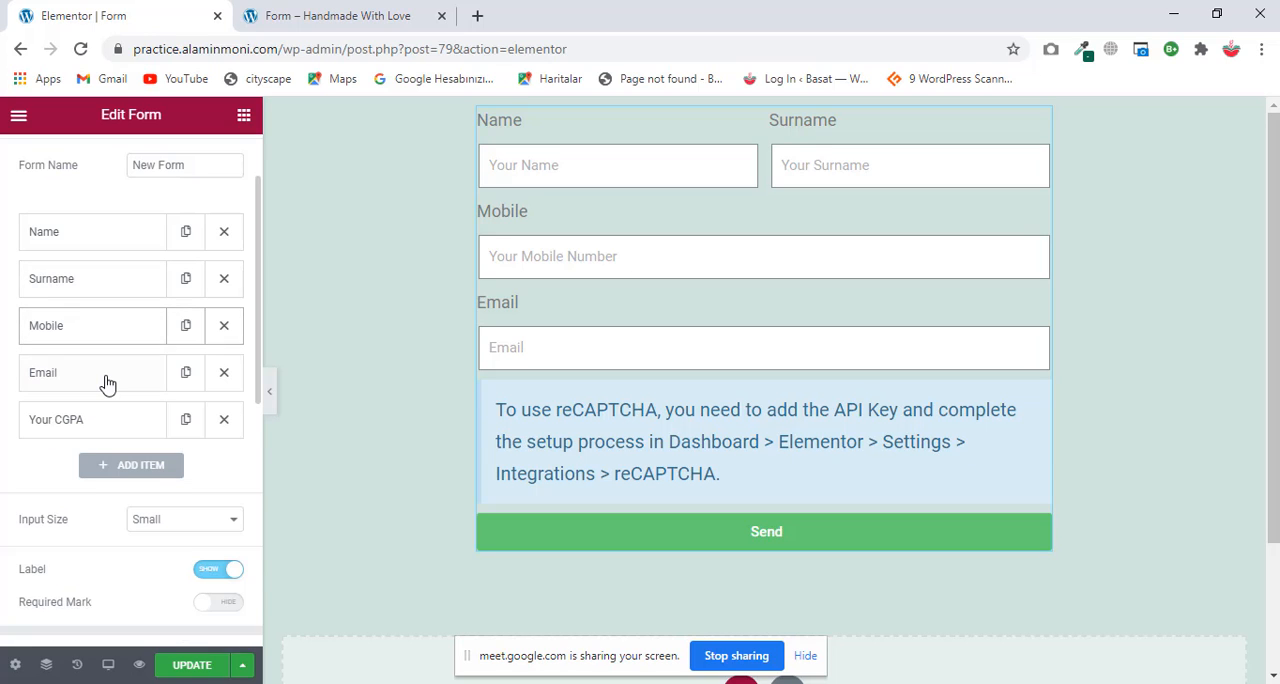
Step: Set the remaining Email field's placeholder to "Your Email Address" and collapse the field's settings
left_click(105, 382)
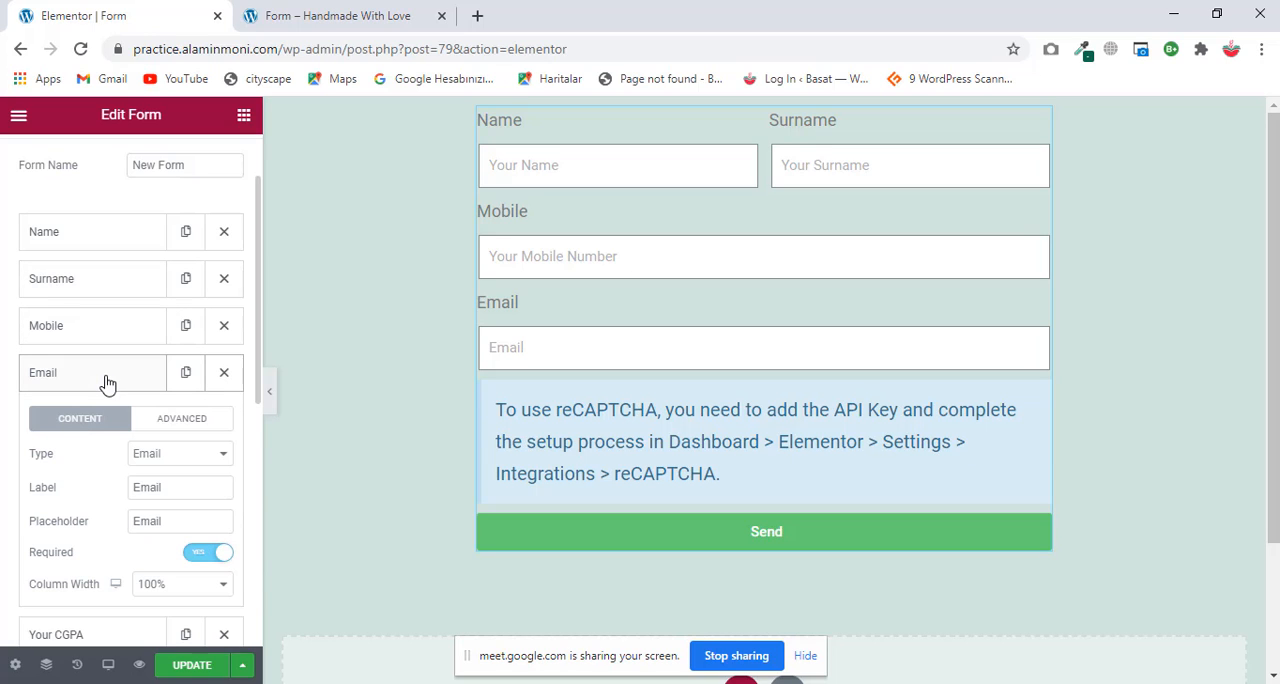
left_click(152, 521)
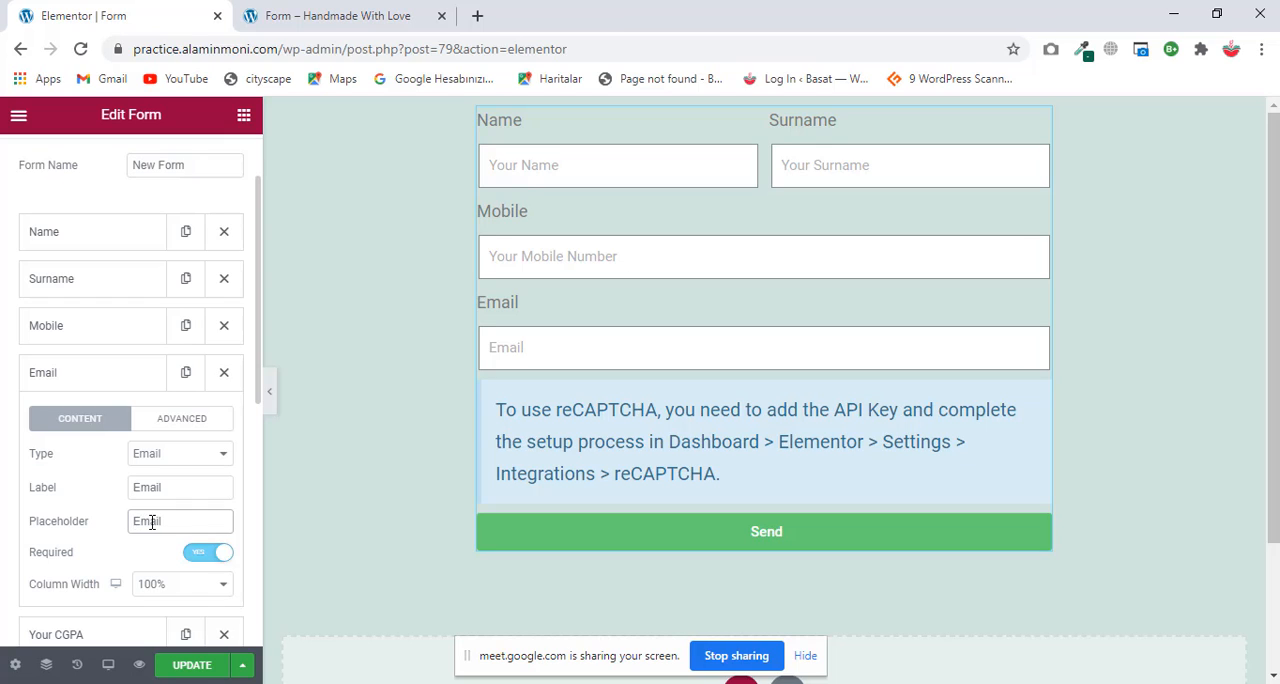
type("Your Email")
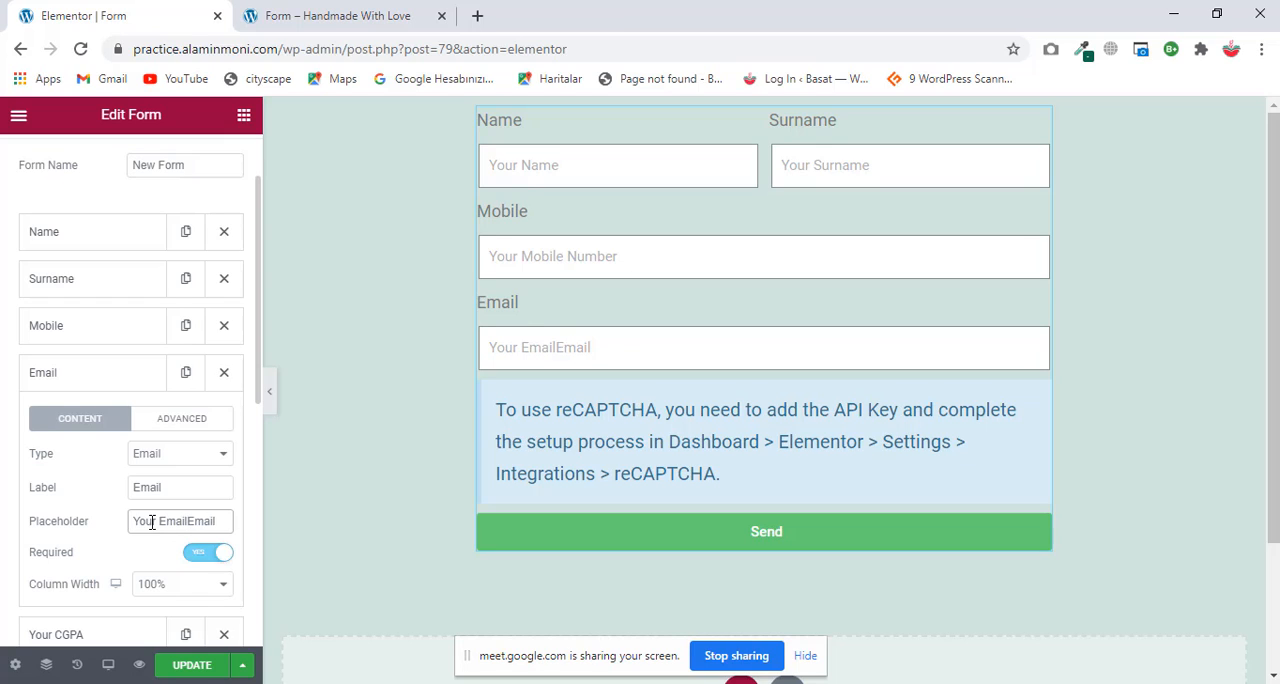
key("BackSpace")
key("BackSpace")
key("BackSpace")
key("BackSpace")
key("BackSpace")
key("BackSpace")
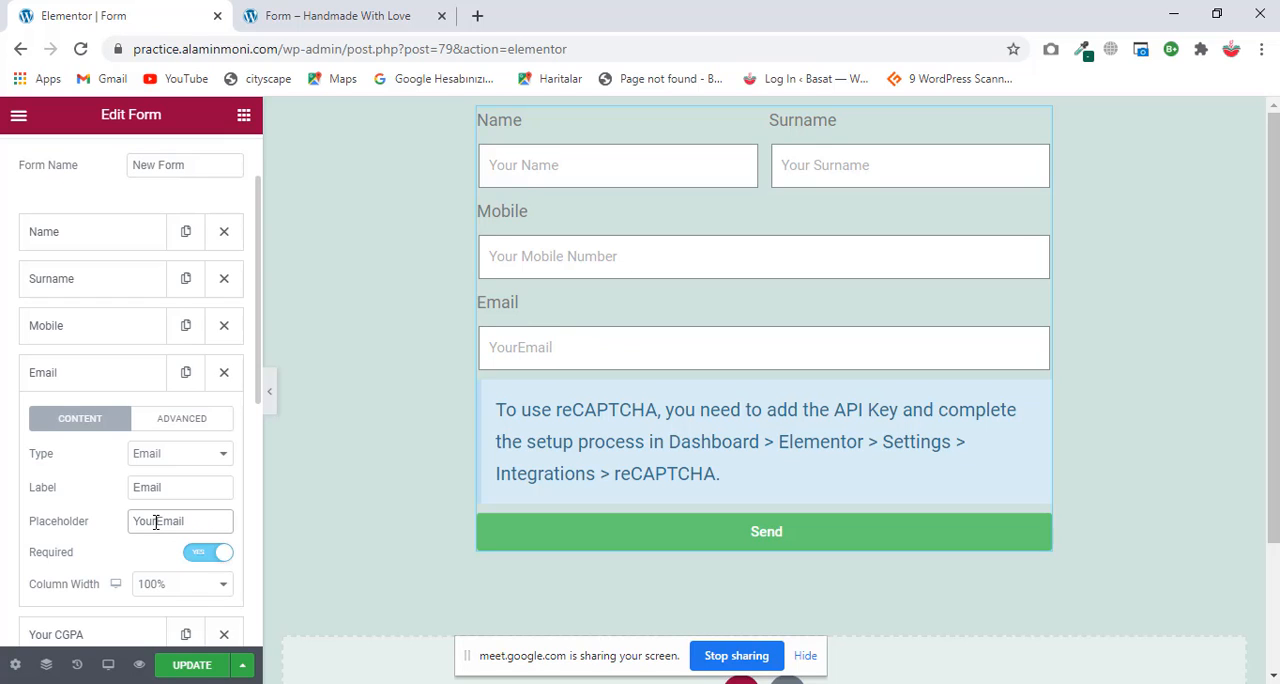
left_click(156, 521)
left_click(217, 519)
type("Adress")
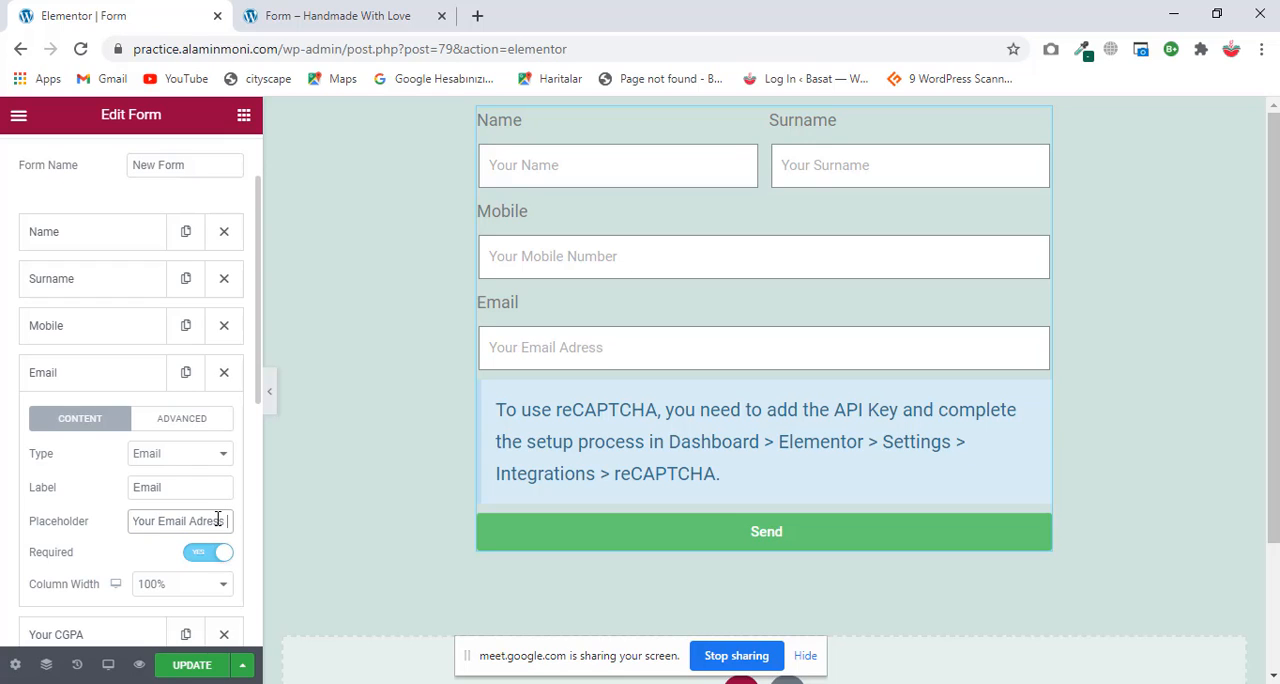
right_click(215, 519)
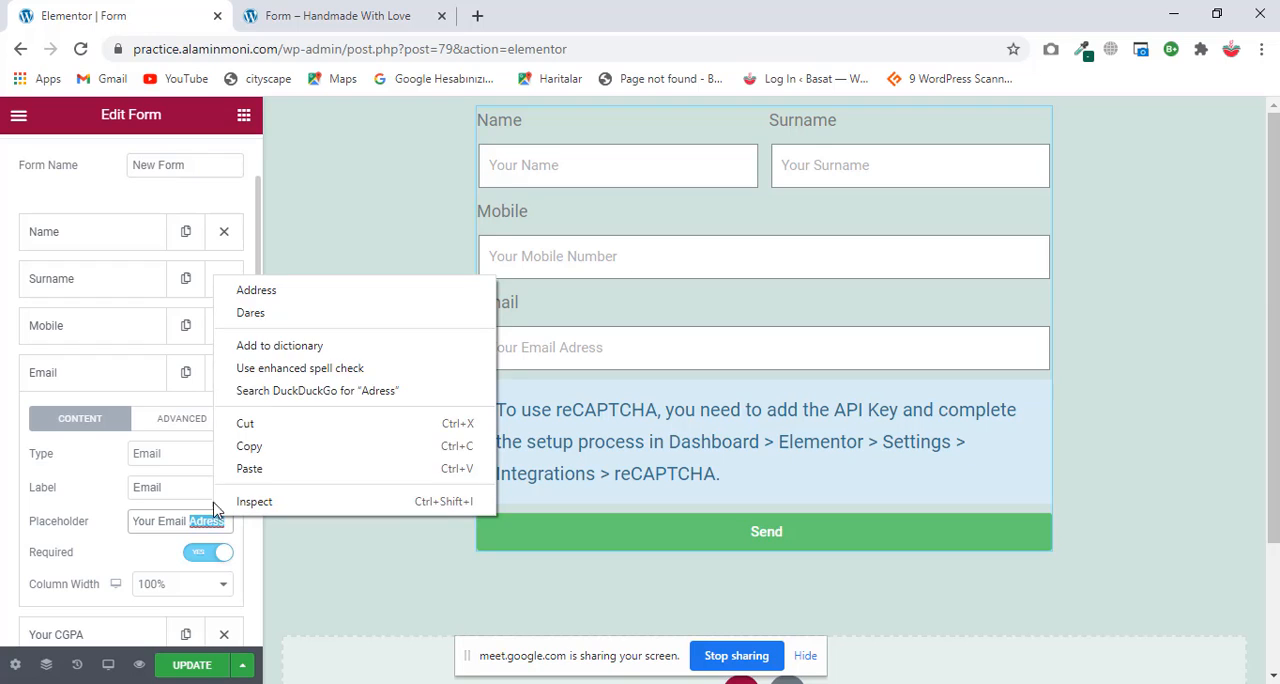
left_click(252, 295)
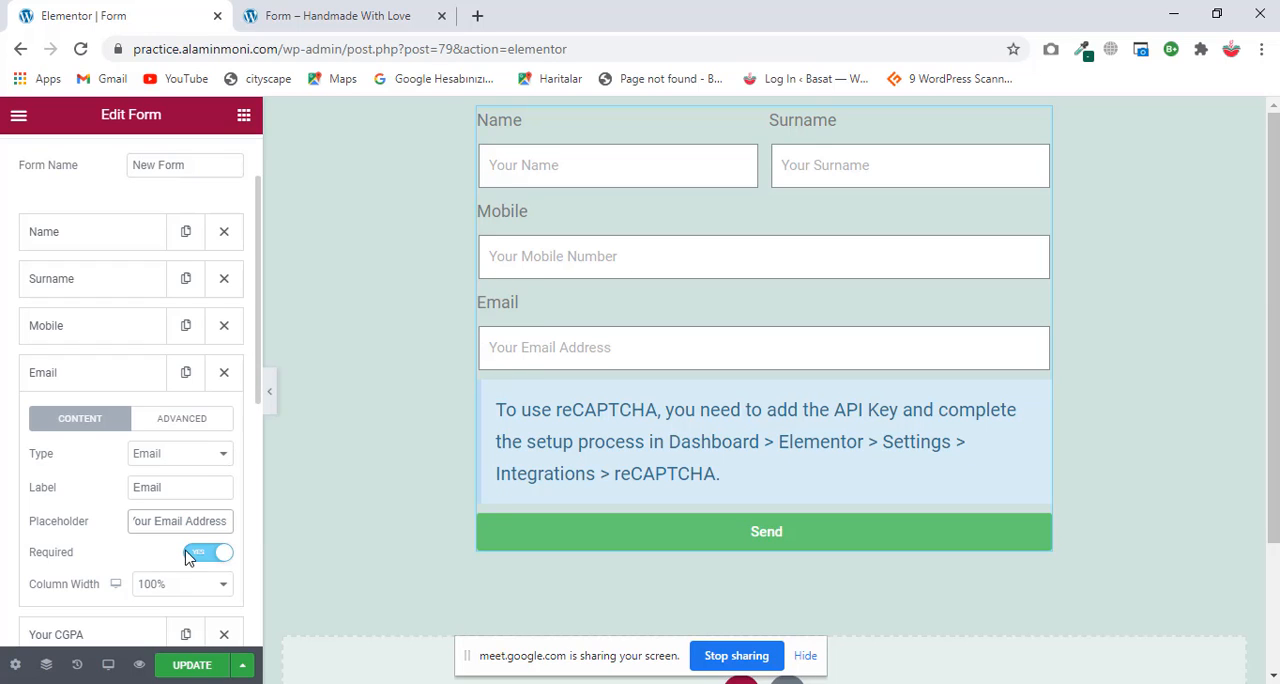
left_click(122, 374)
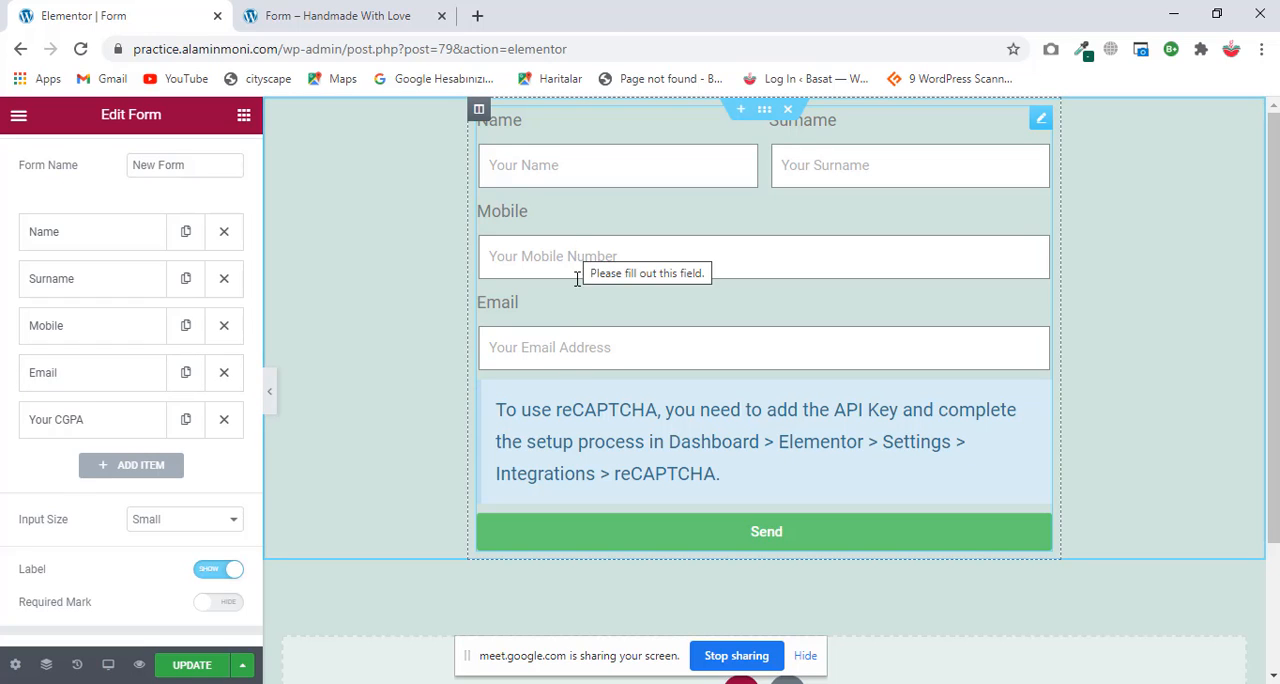
Step: Delete the "Your CGPA" field from the form
left_click(224, 424)
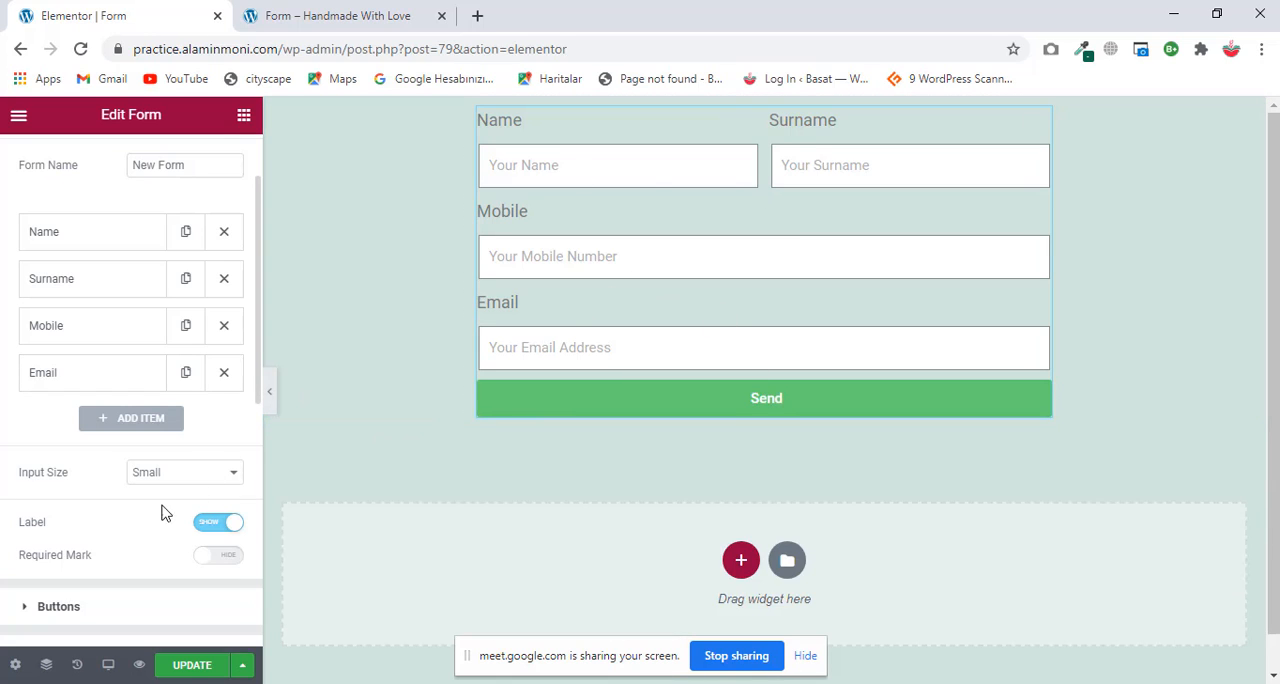
scroll(106, 535, "down", 1)
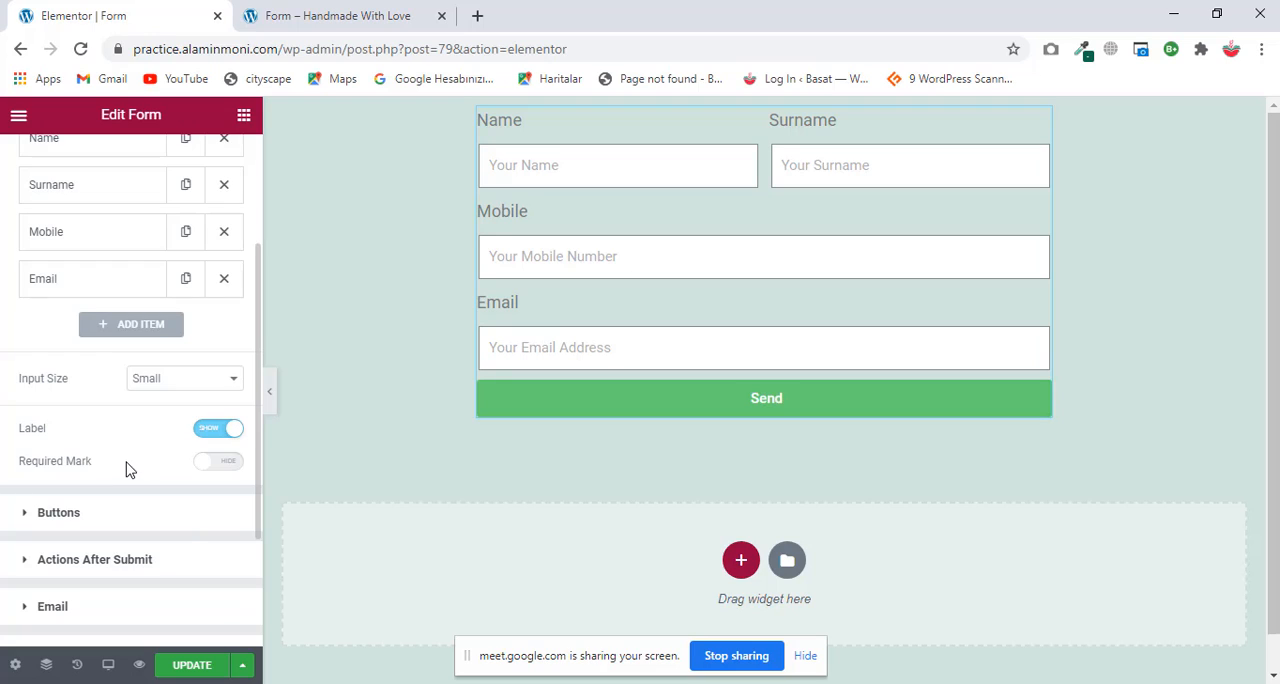
scroll(127, 472, "up", 2)
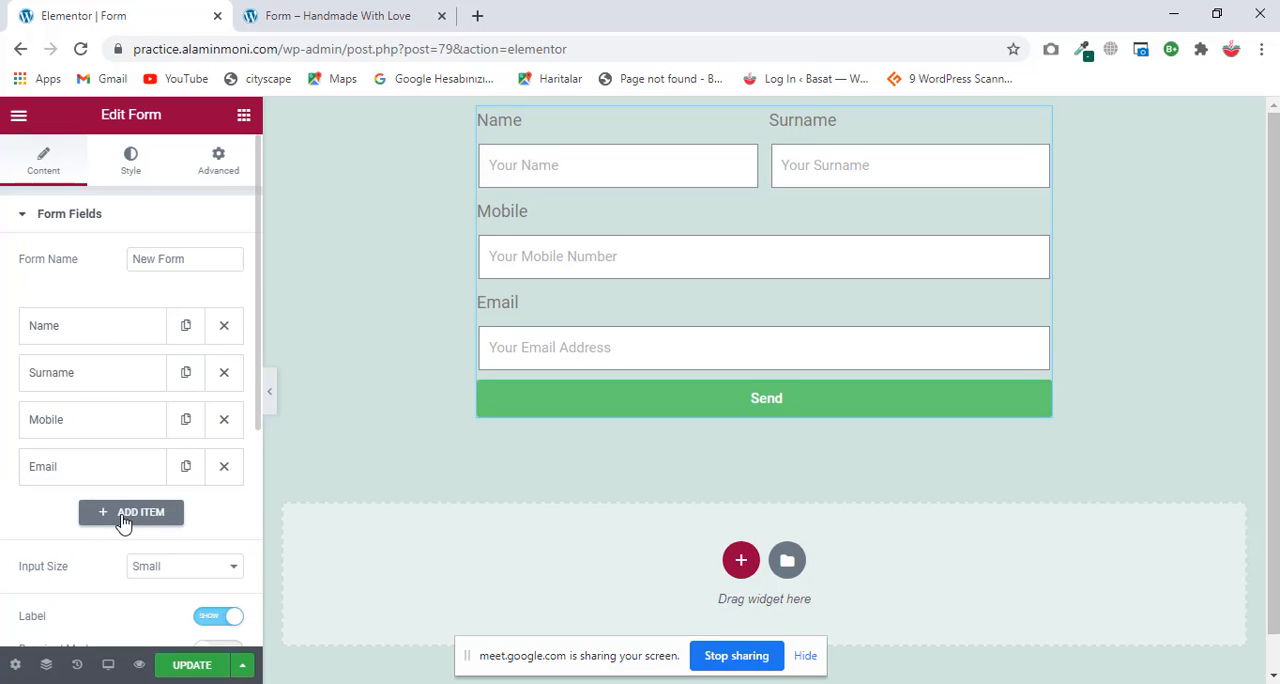
Step: Add a new form field below Email and label it "SSC GPA"
left_click(123, 519)
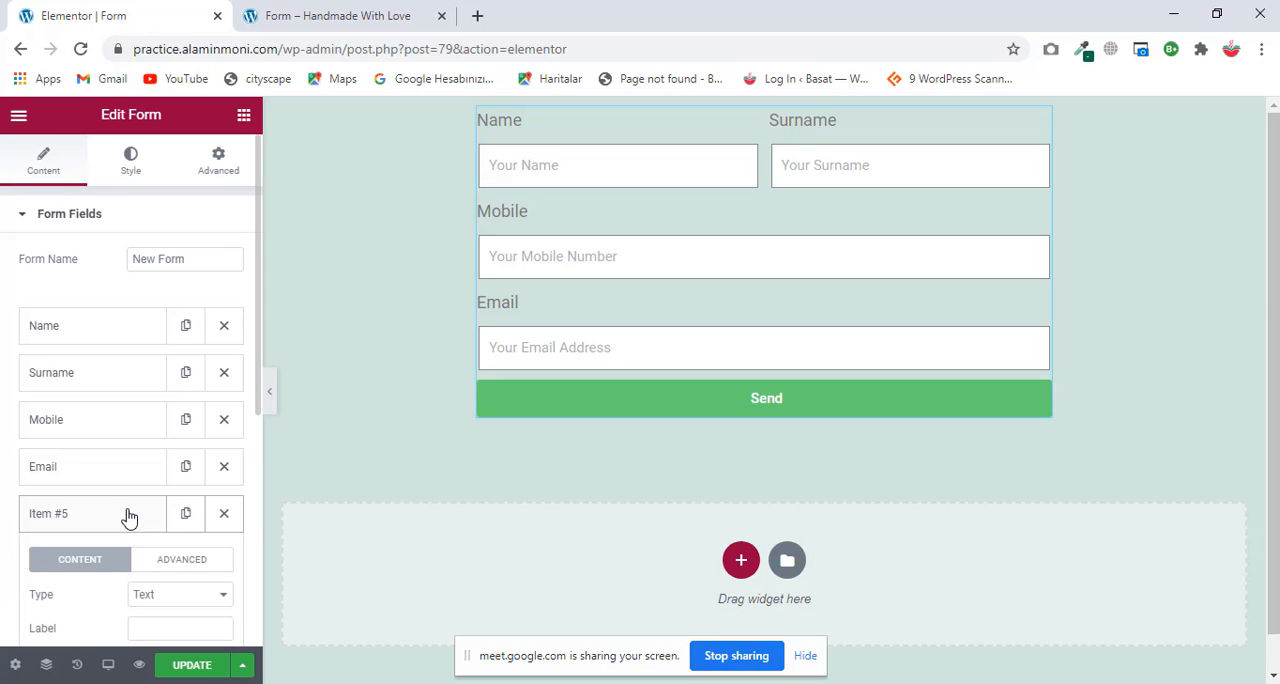
left_click(126, 516)
scroll(126, 480, "down", 1)
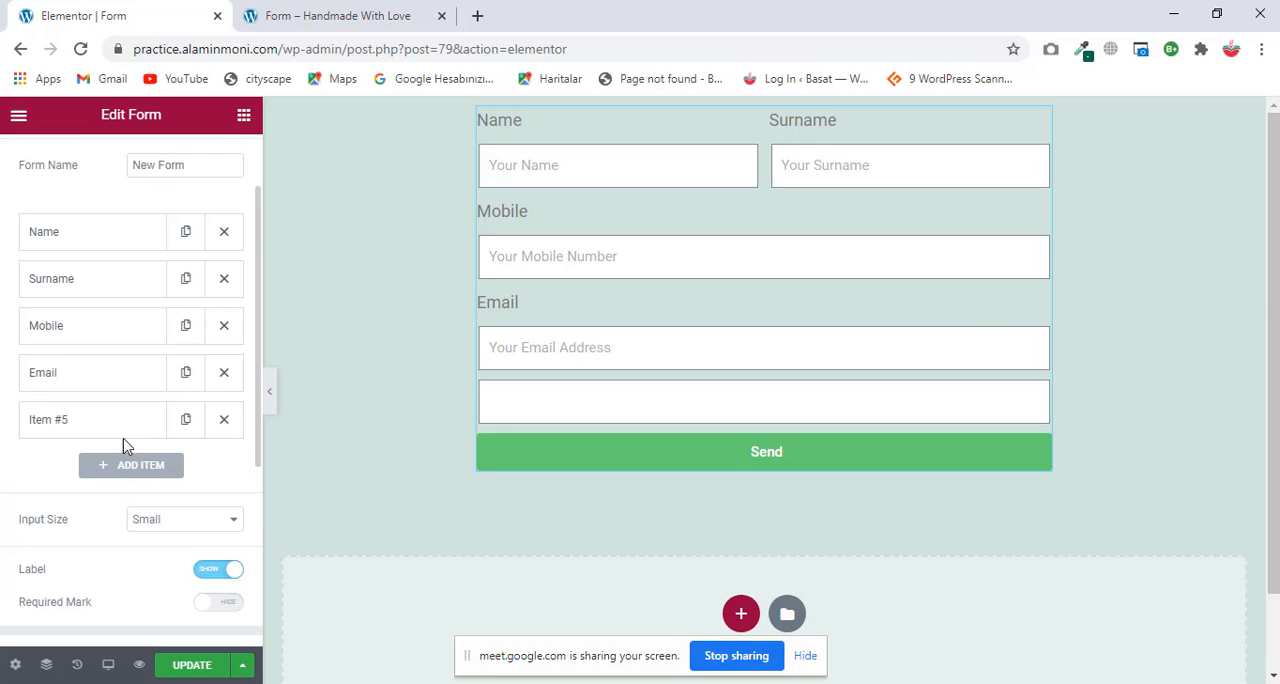
left_click(125, 420)
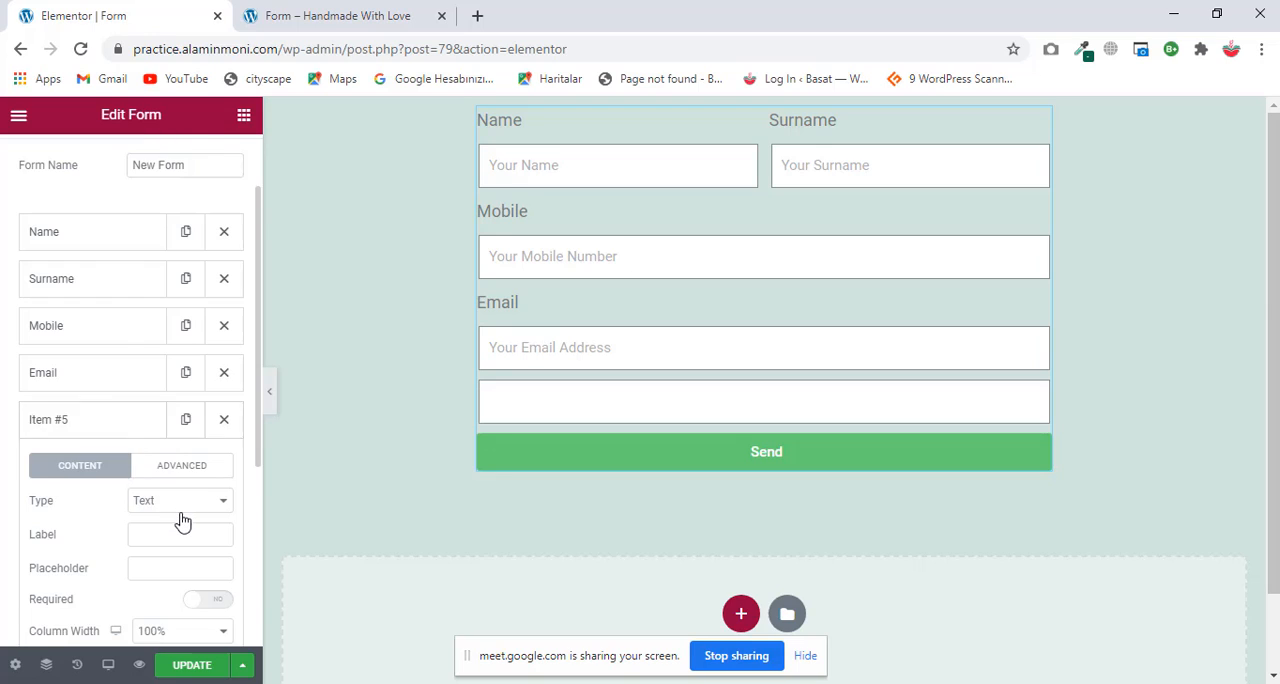
scroll(177, 520, "down", 1)
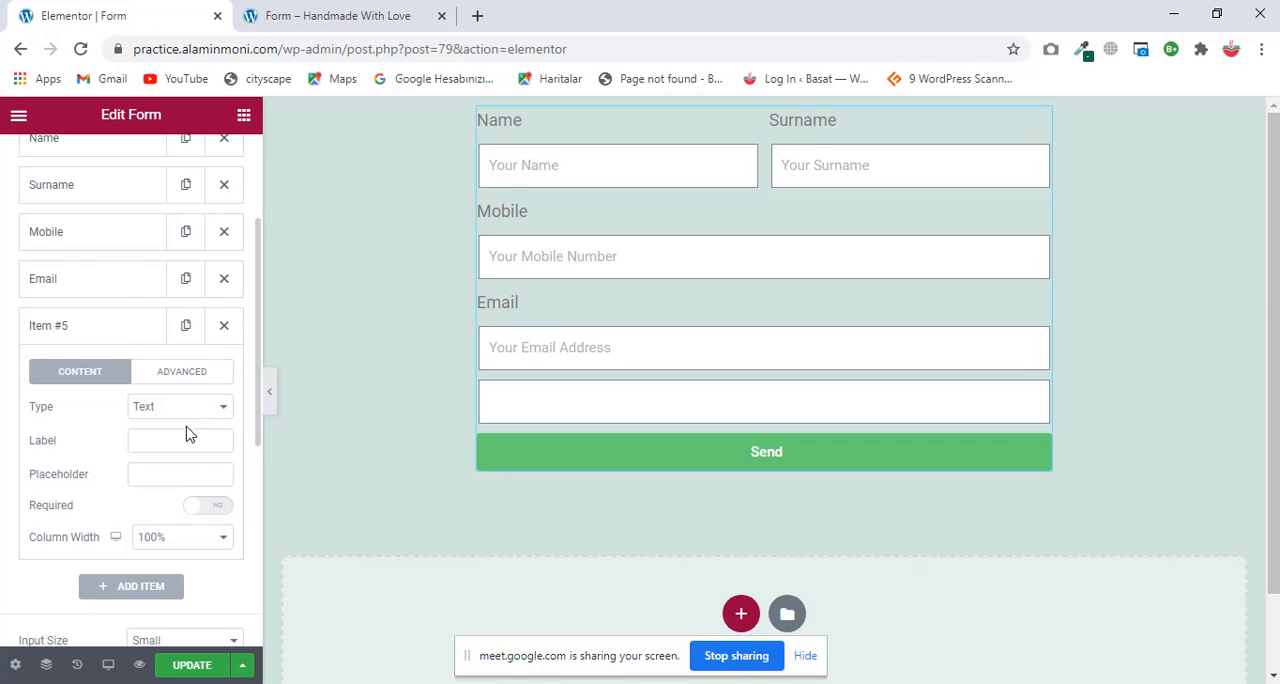
left_click(181, 432)
type("SSA")
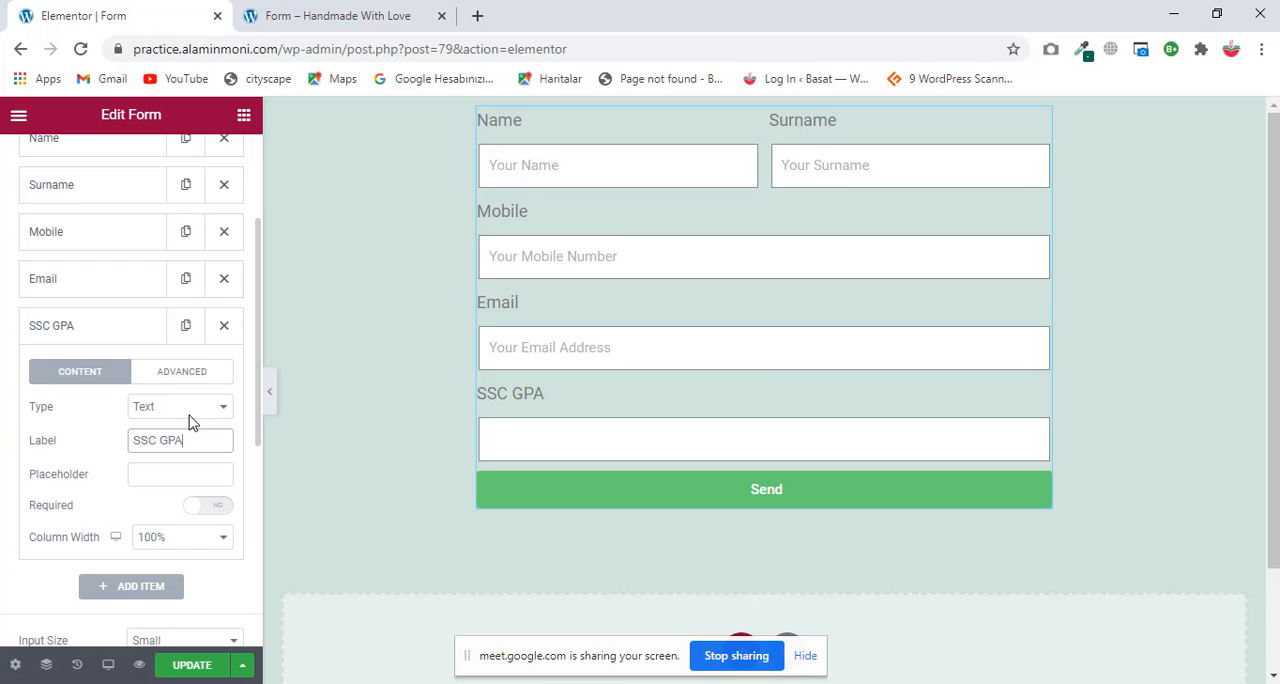
Step: Set the SSC GPA field's type to Number, make it required and set its column width to 50%
left_click(197, 408)
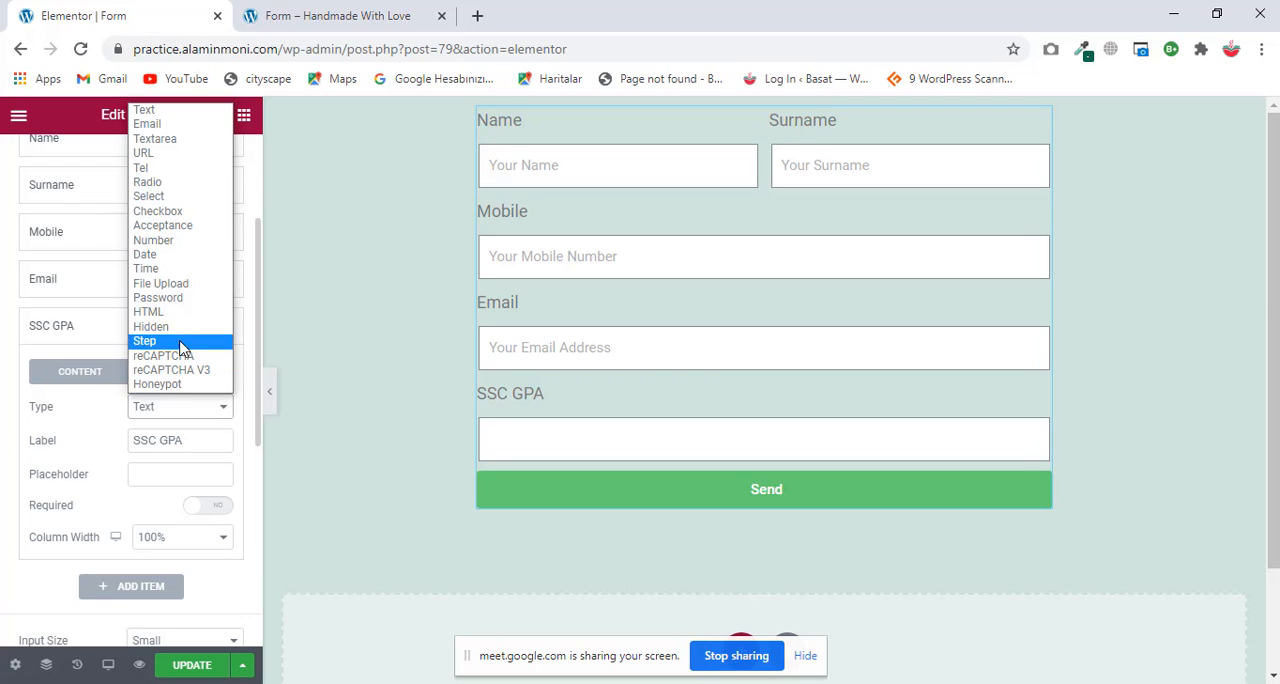
left_click(165, 242)
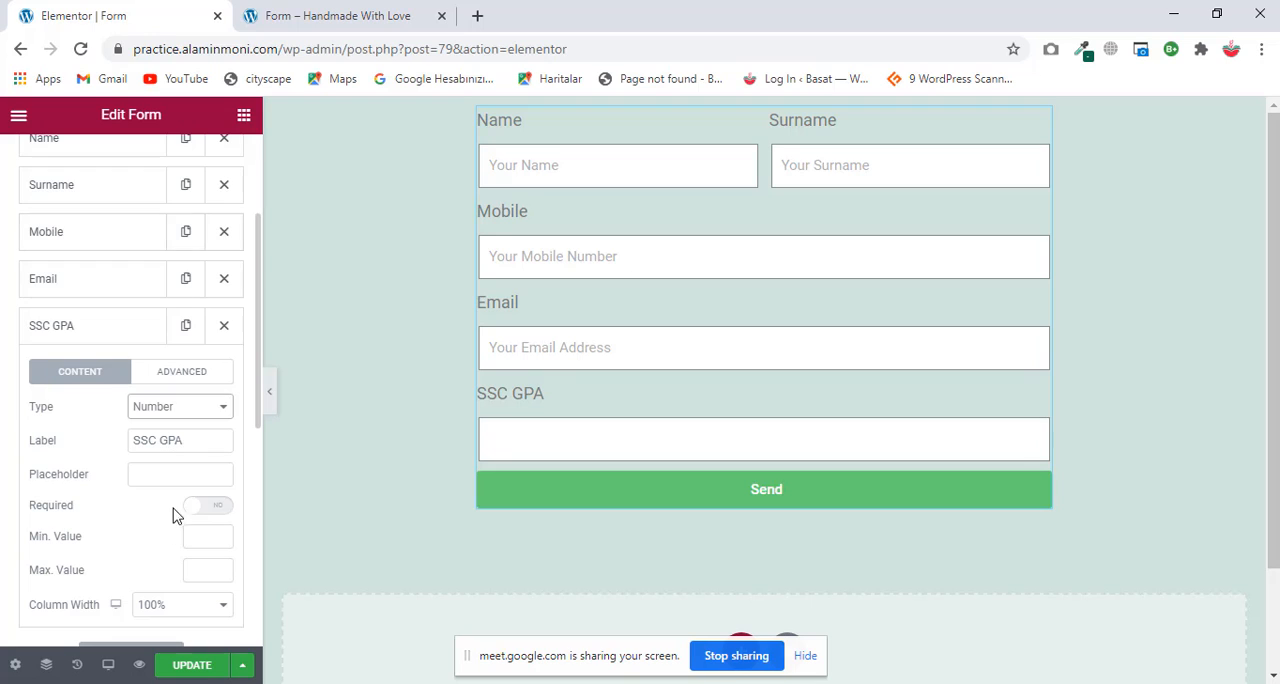
scroll(82, 450, "down", 1)
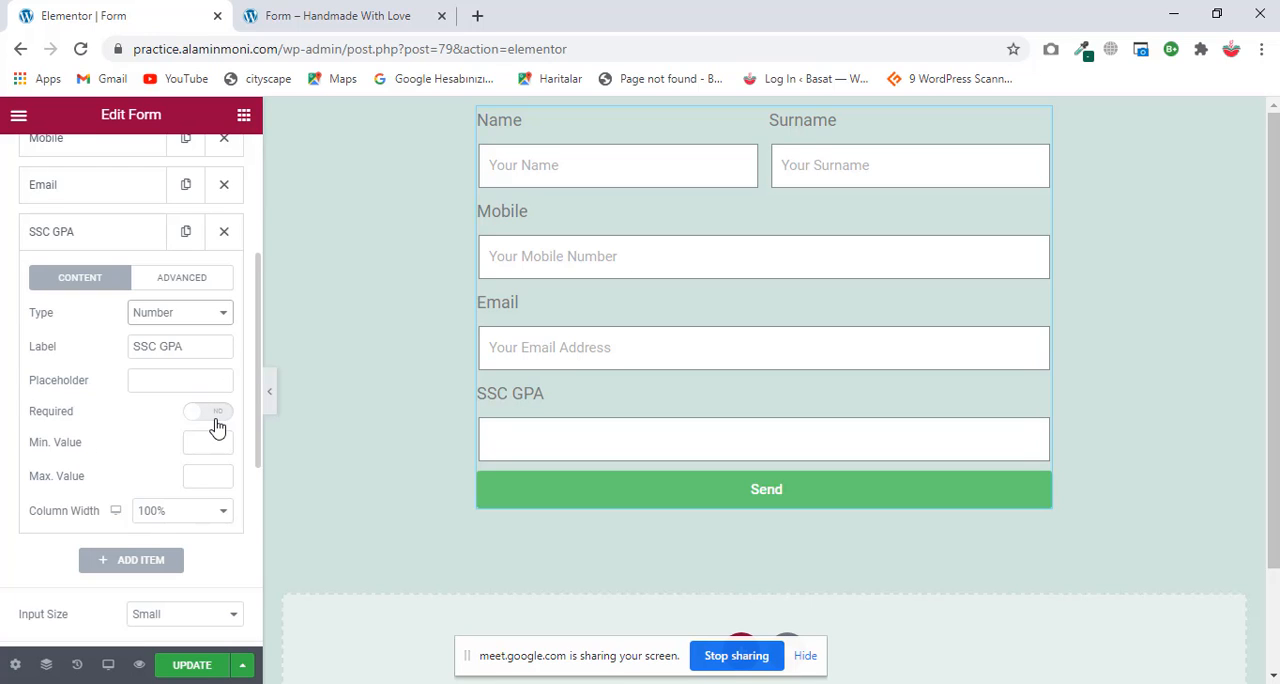
left_click(215, 413)
left_click(197, 515)
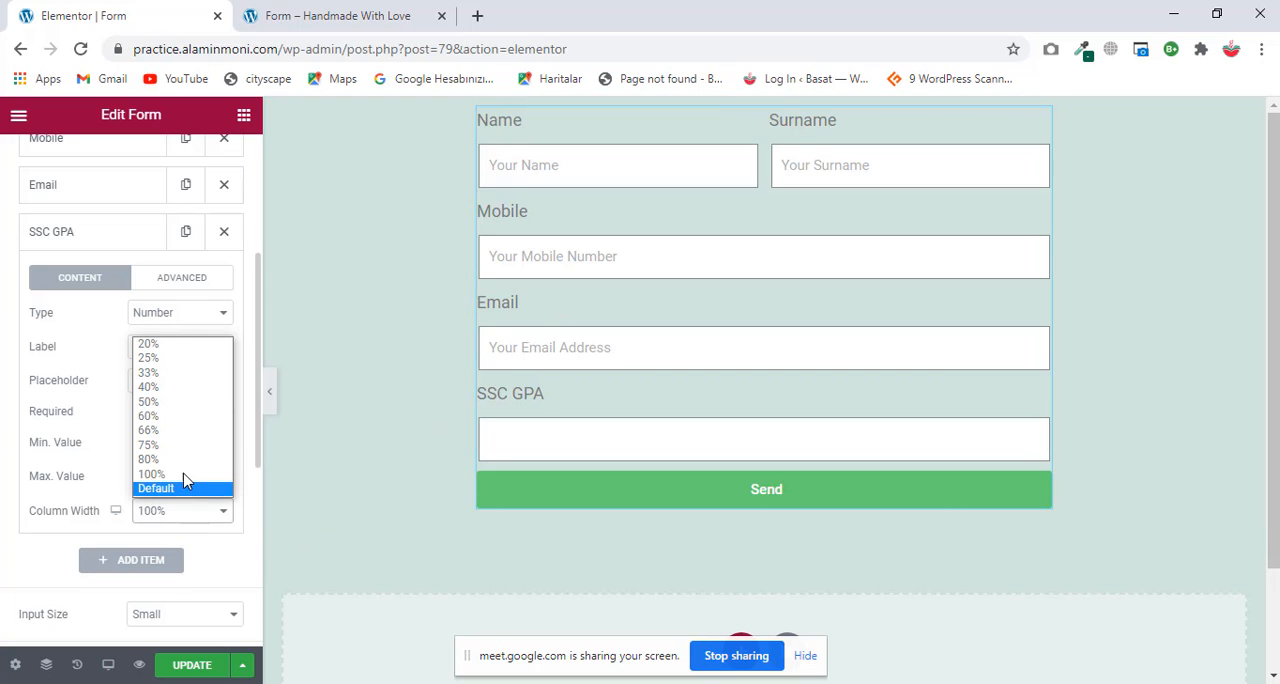
left_click(170, 402)
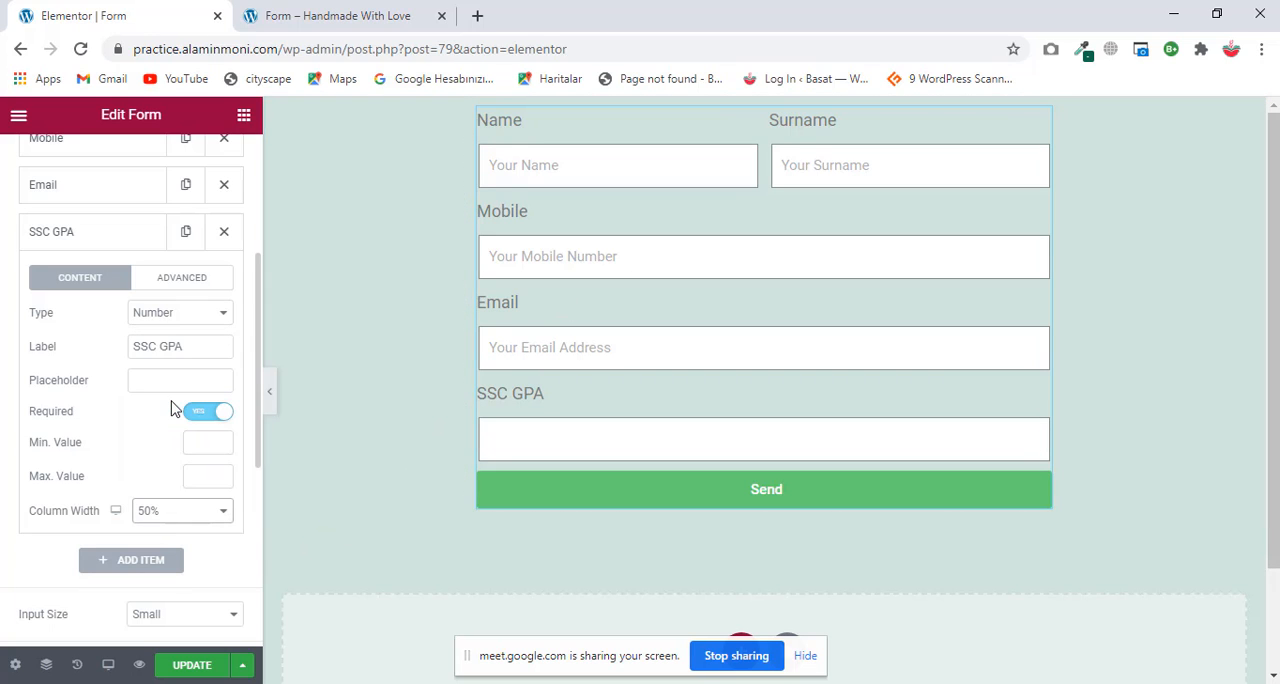
Step: Duplicate the SSC GPA field, relabel the copy "HSC GPA" and collapse its settings
left_click(188, 232)
left_click(114, 242)
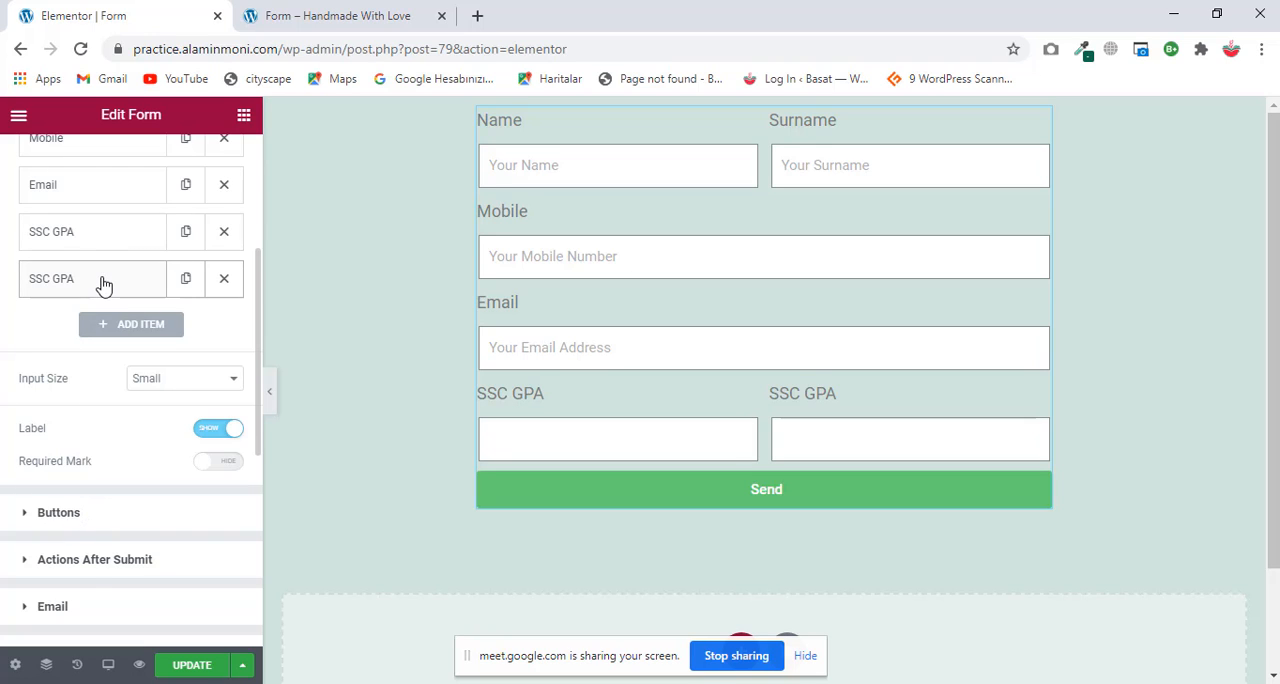
left_click(104, 286)
left_click(128, 395)
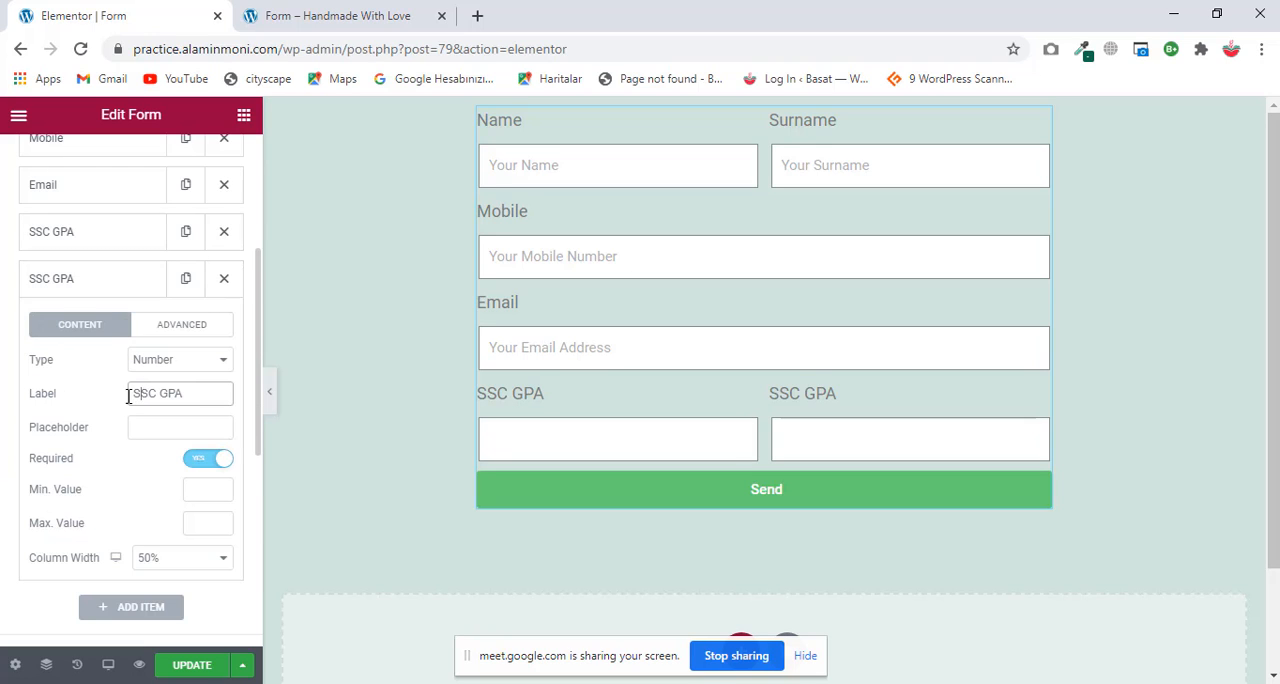
left_click_drag(128, 396, 121, 405)
type("H")
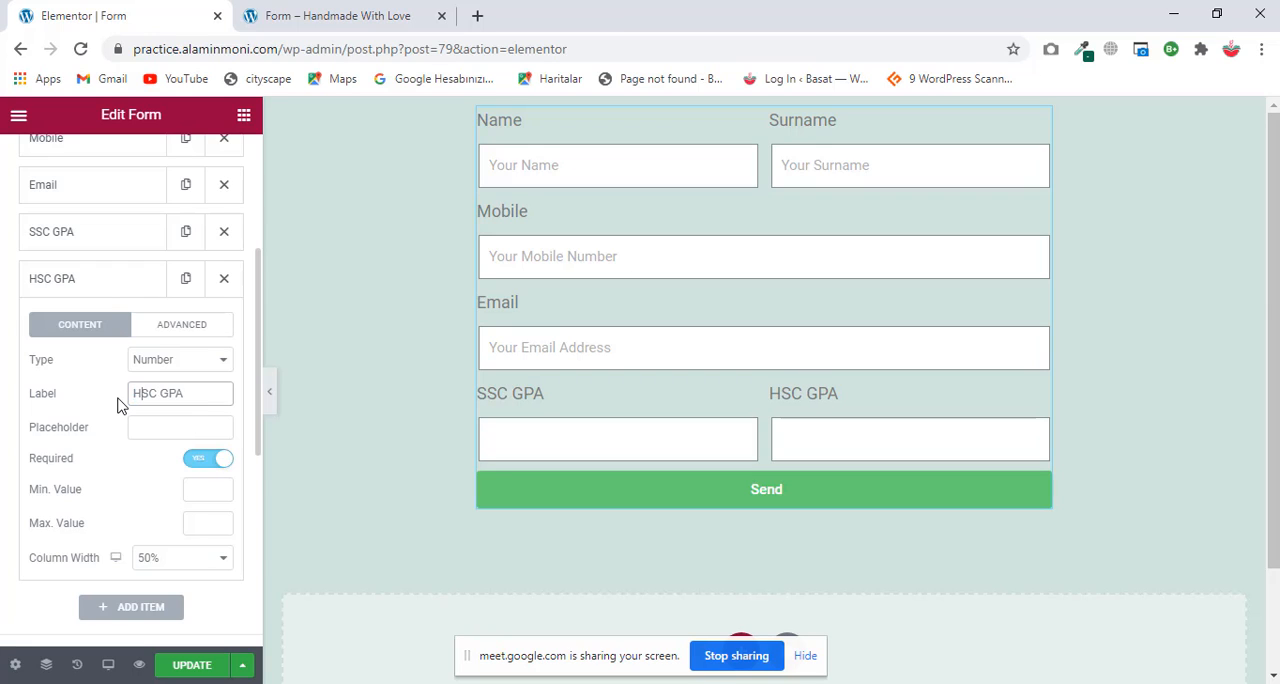
left_click(100, 288)
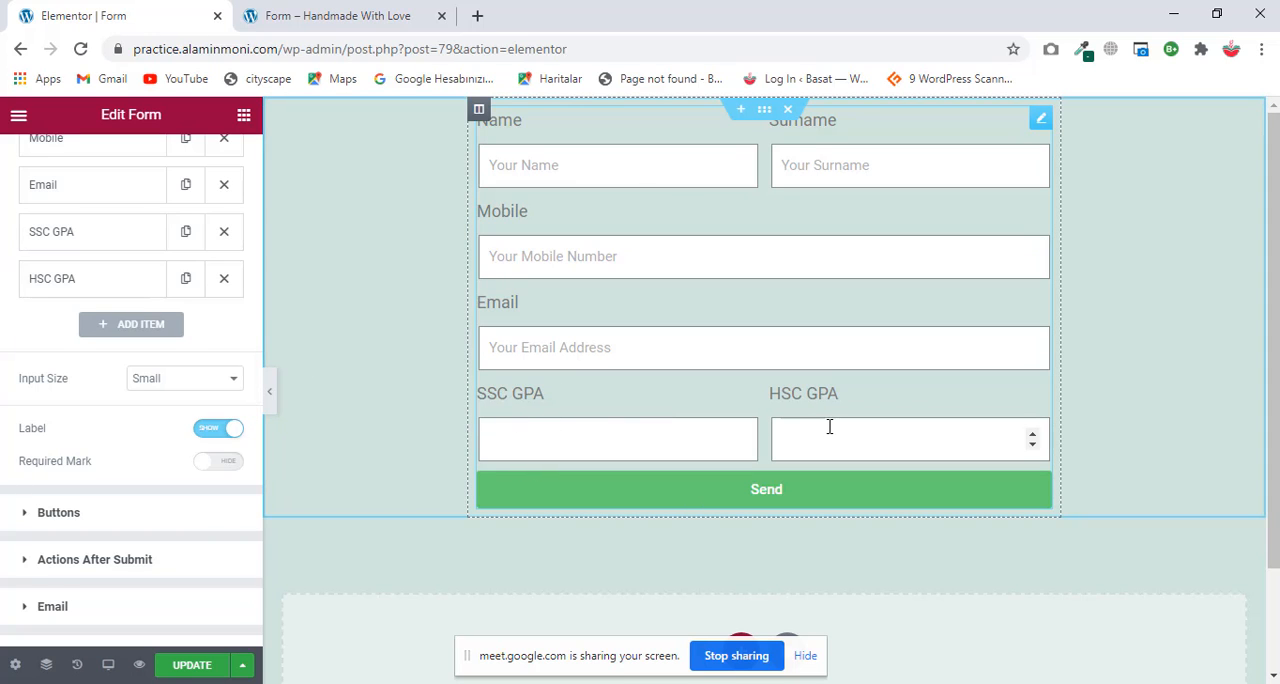
Step: Duplicate the SSC GPA field again, relabel the copy "Passing Year" and collapse its settings
left_click(85, 286)
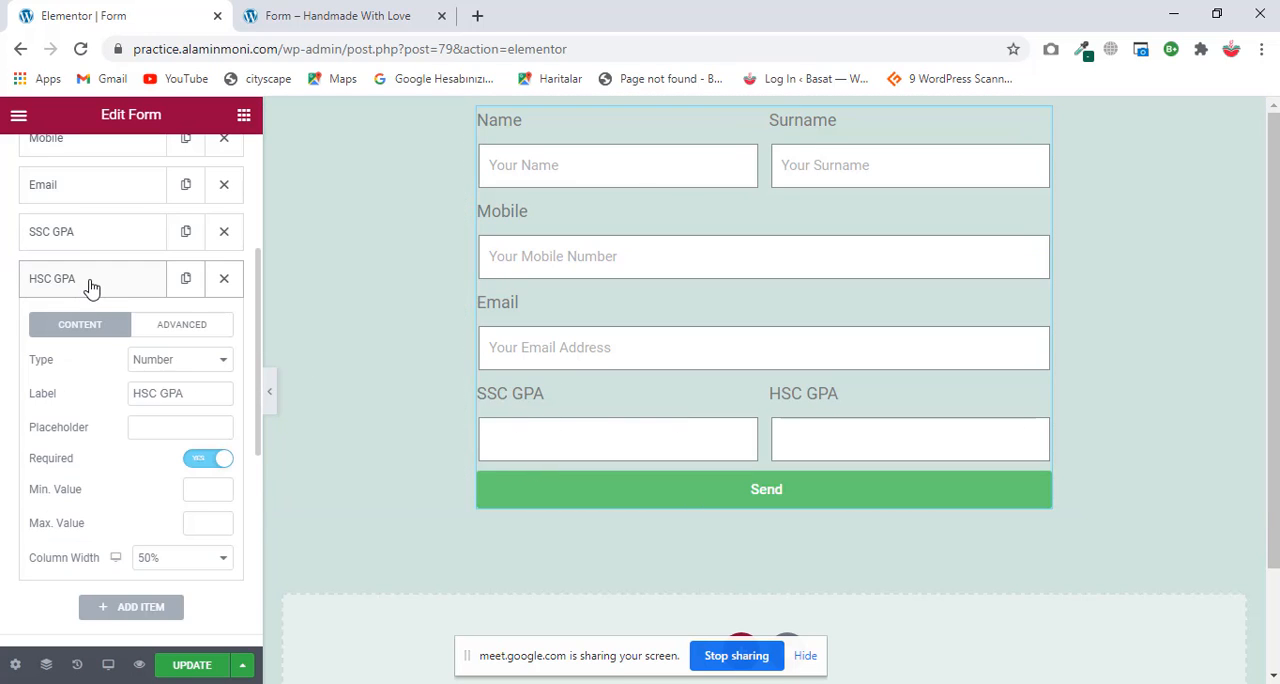
left_click(108, 233)
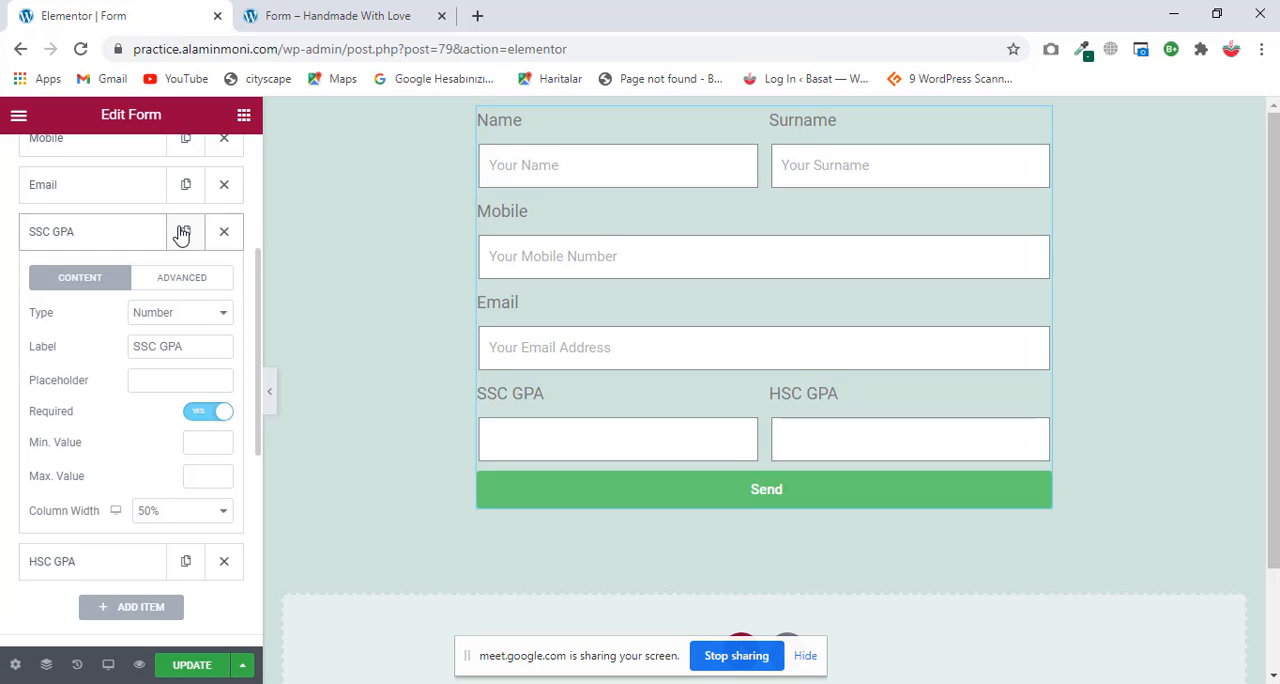
left_click(183, 232)
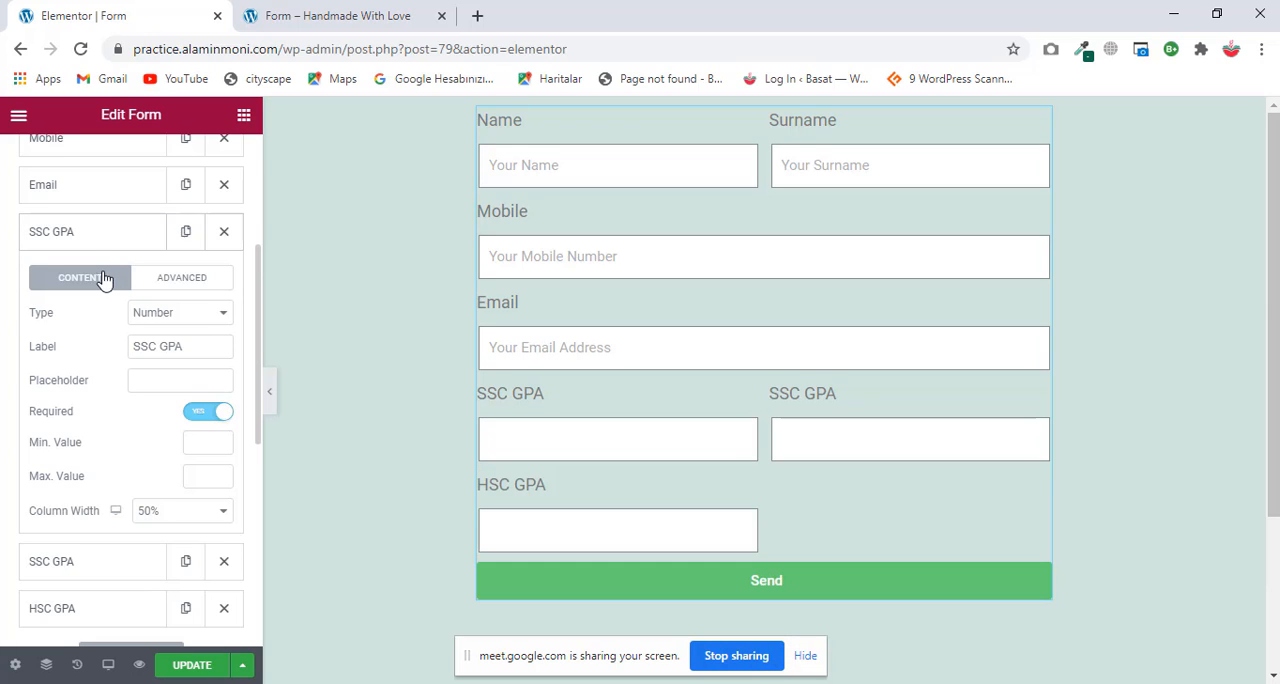
left_click(106, 240)
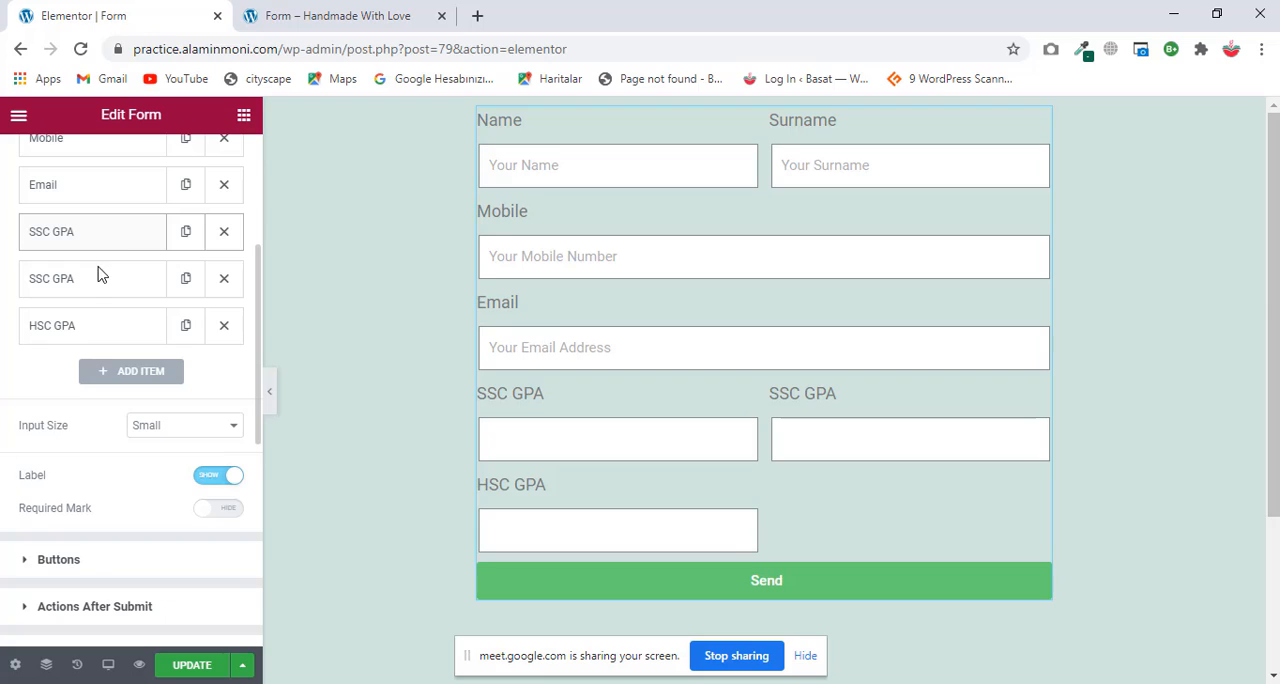
left_click(97, 280)
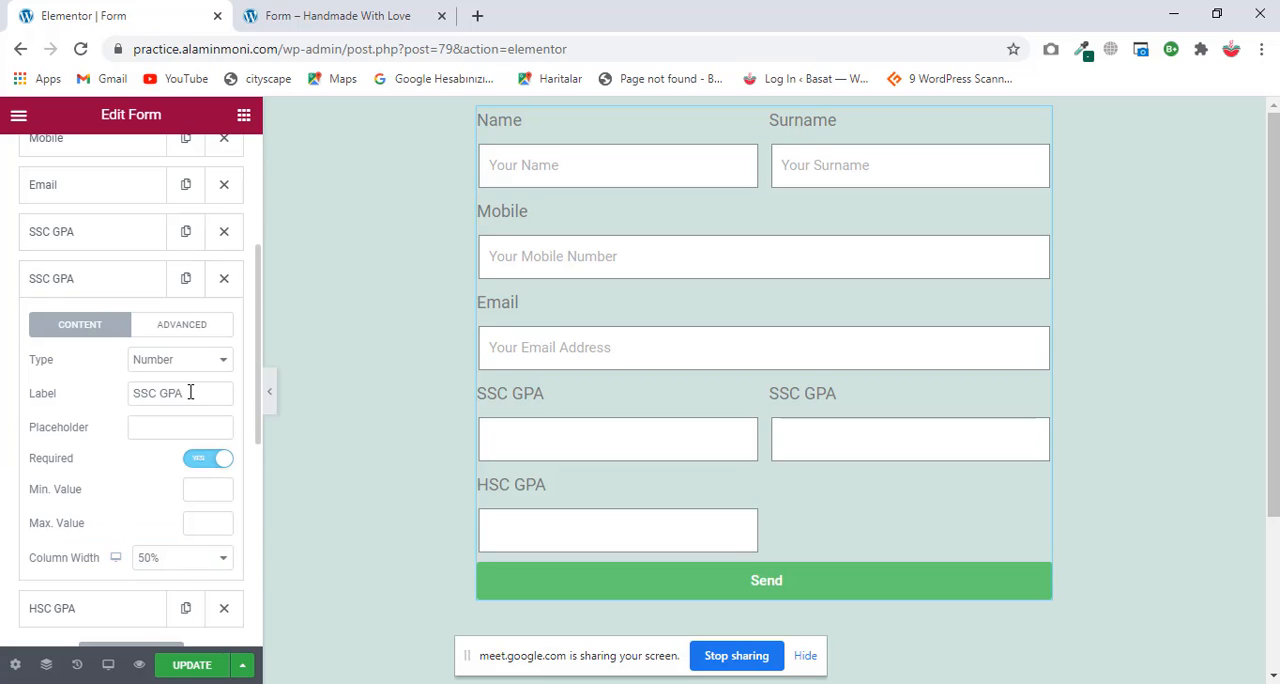
left_click_drag(190, 393, 100, 400)
type("Passing Year")
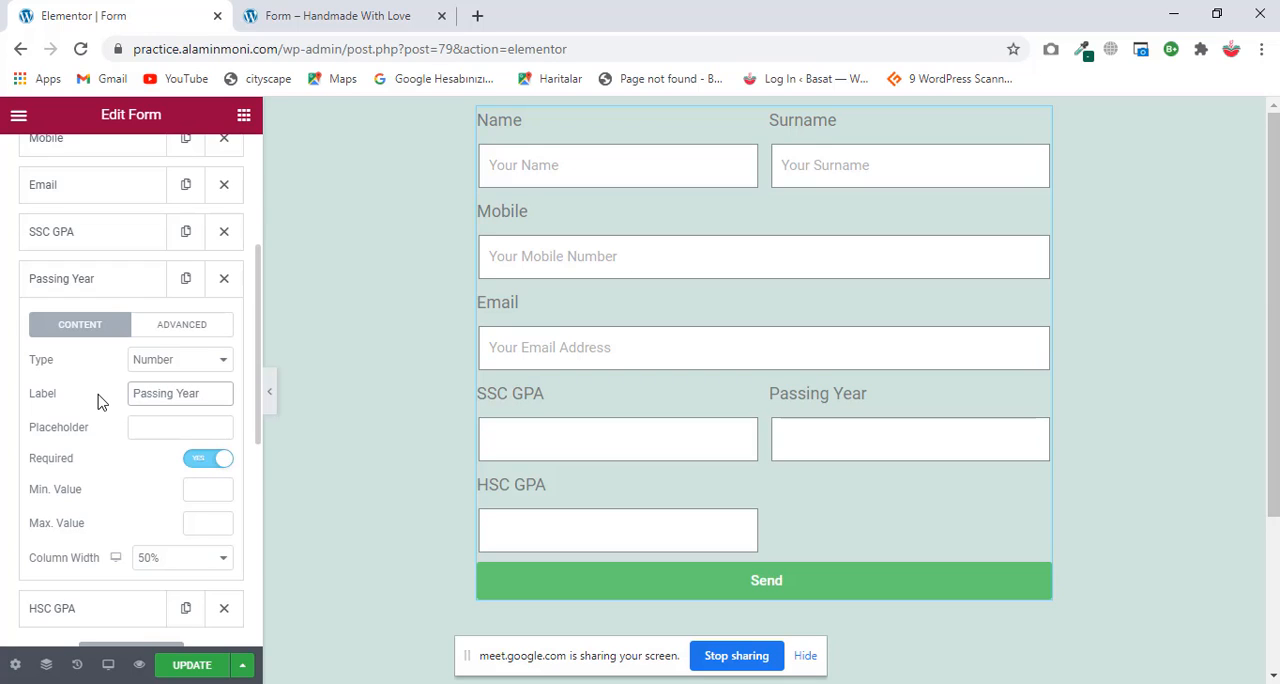
left_click(120, 290)
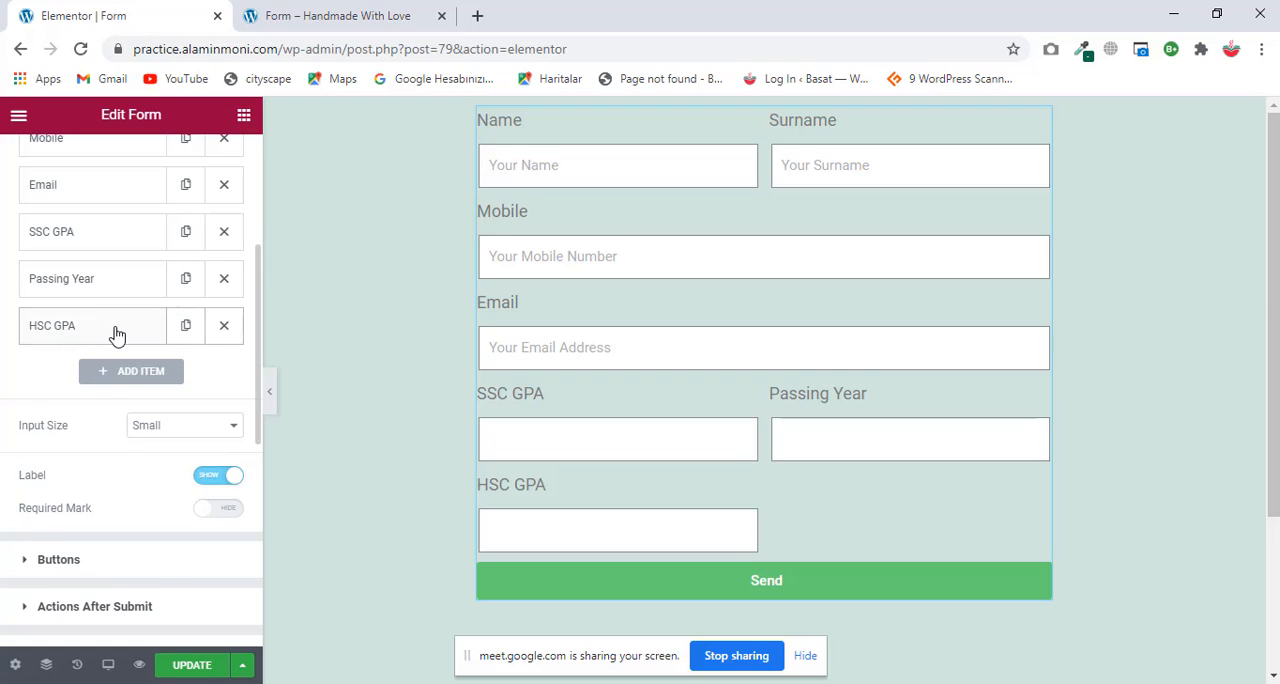
Step: Duplicate the HSC GPA field, relabel the copy "Passing Year" and collapse its settings
left_click(116, 332)
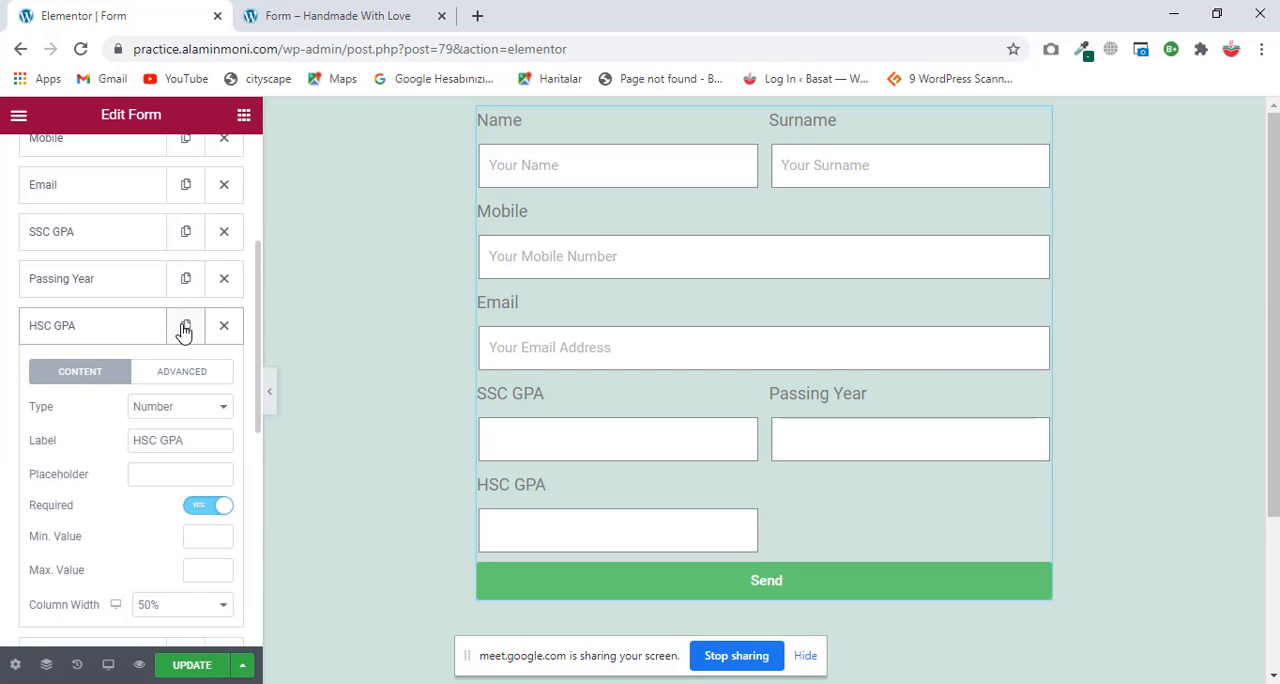
left_click(185, 330)
left_click(102, 335)
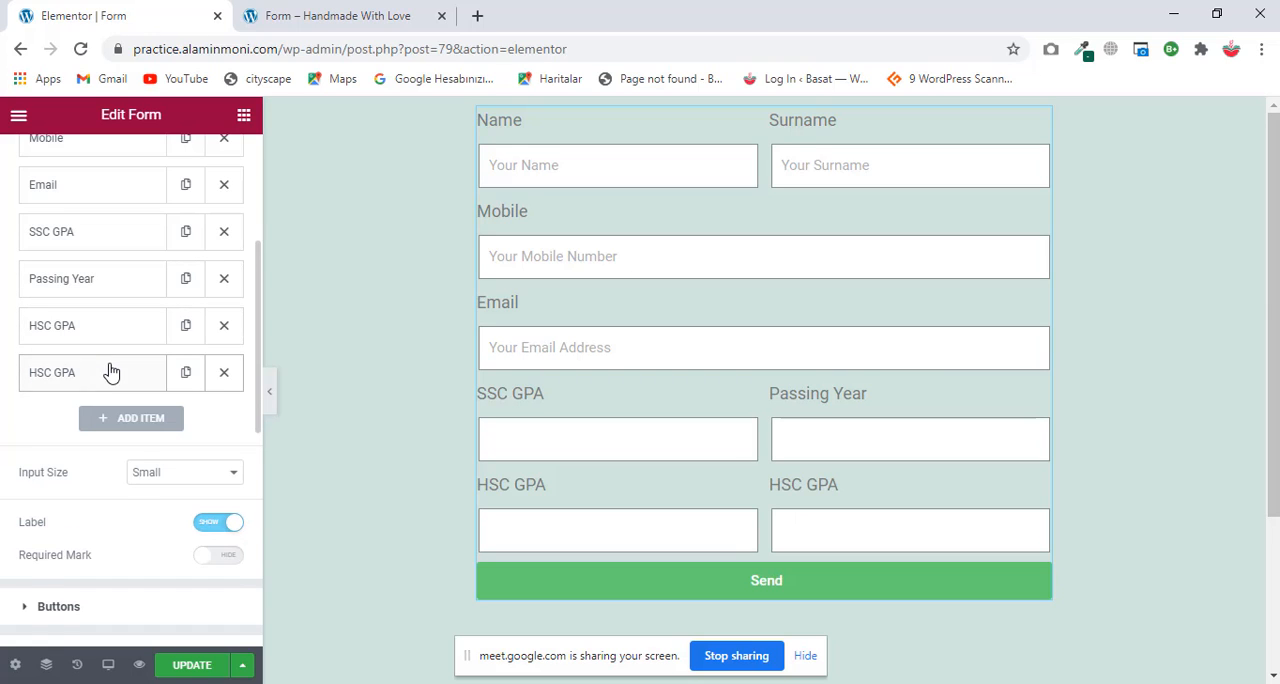
left_click(109, 370)
left_click_drag(197, 489, 53, 484)
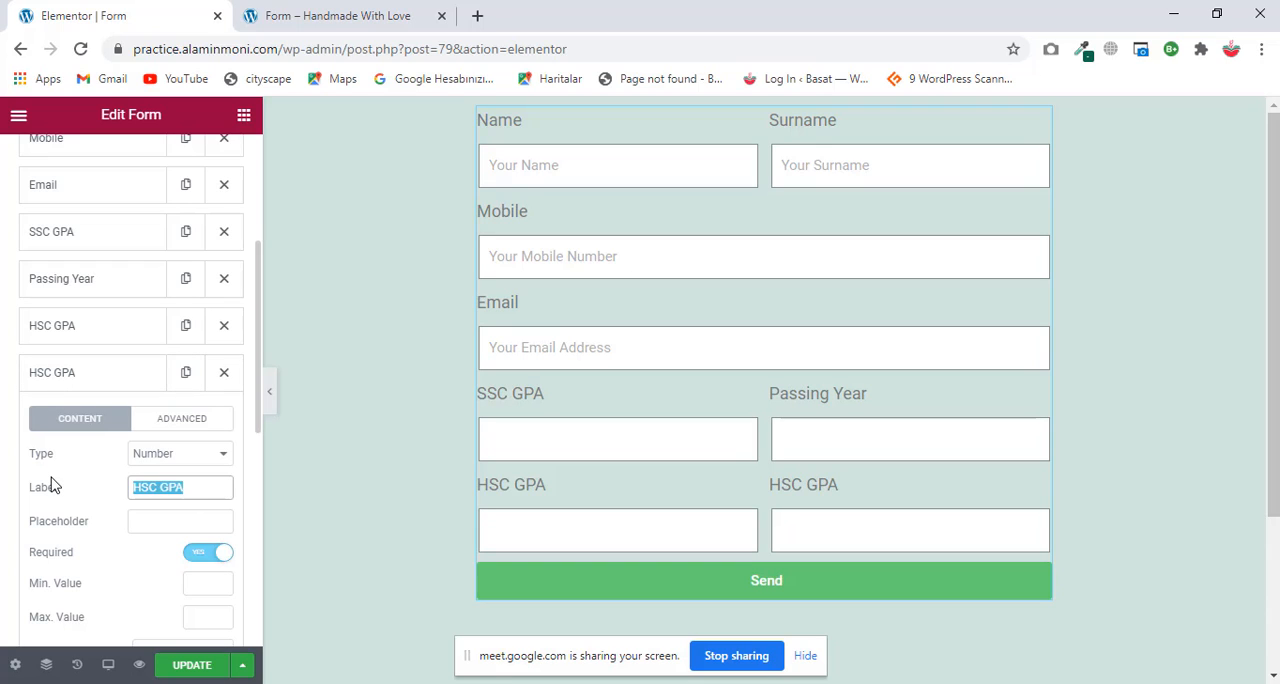
type("Pas")
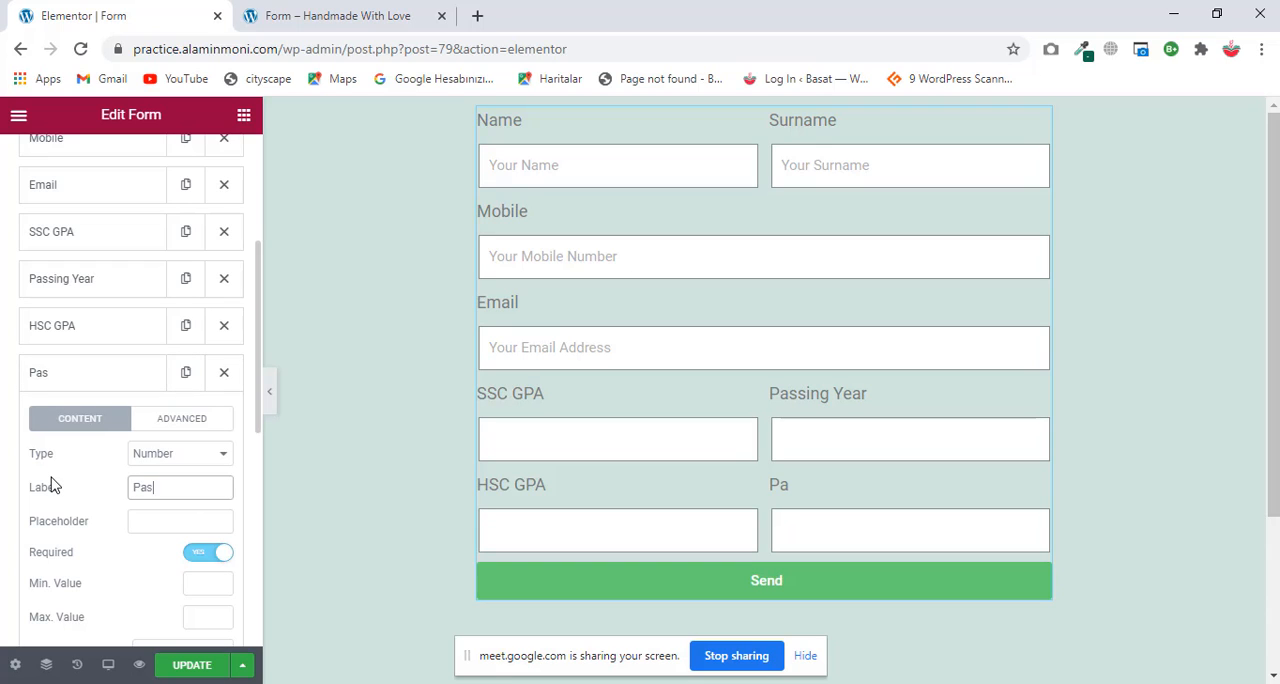
type("sing Year")
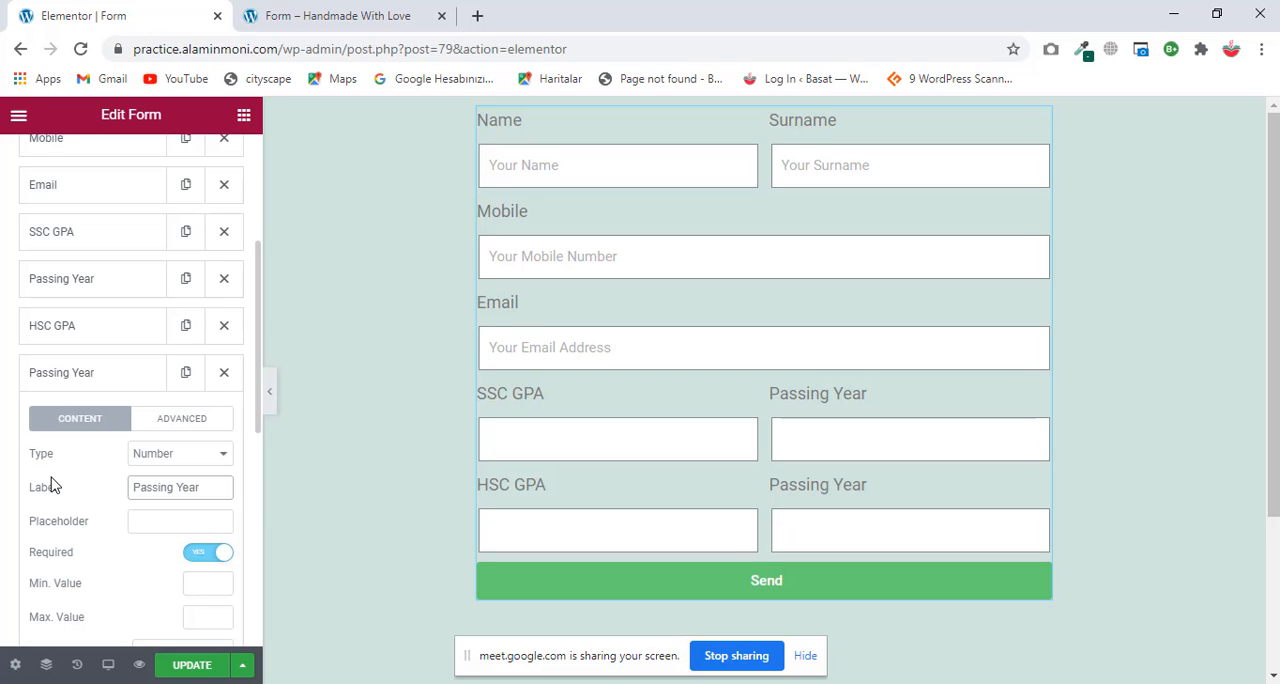
left_click(80, 370)
scroll(697, 391, "down", 2)
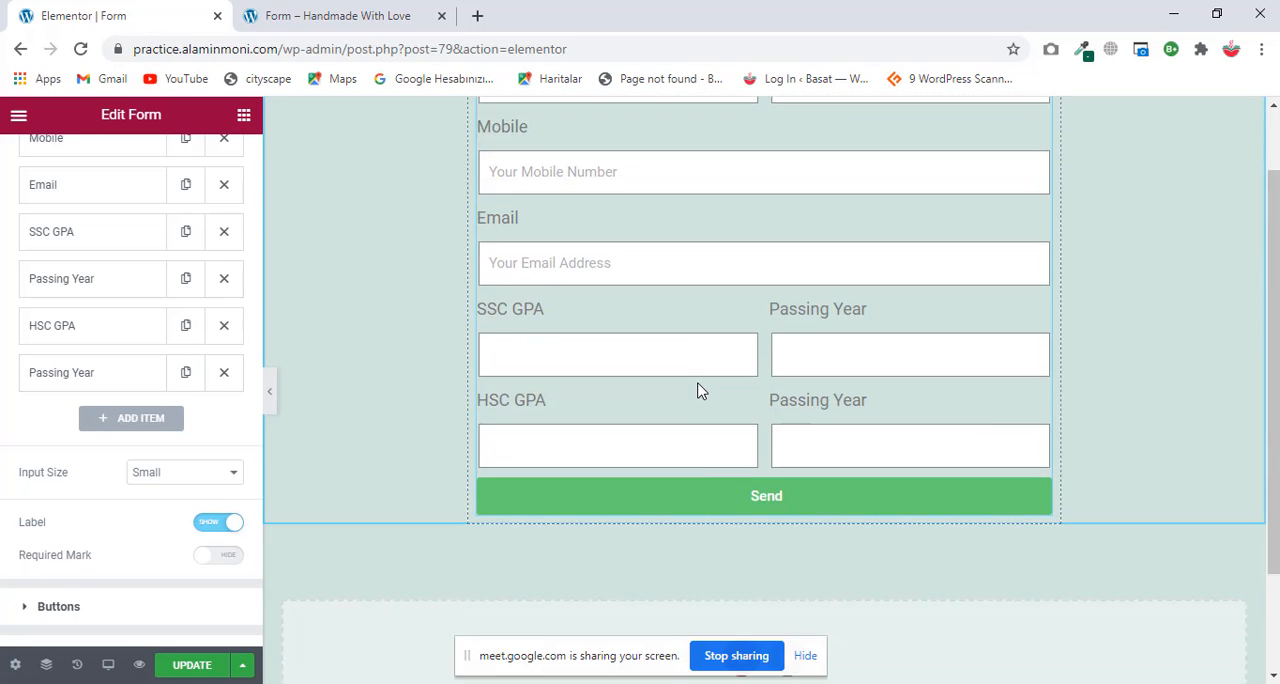
scroll(766, 334, "up", 2)
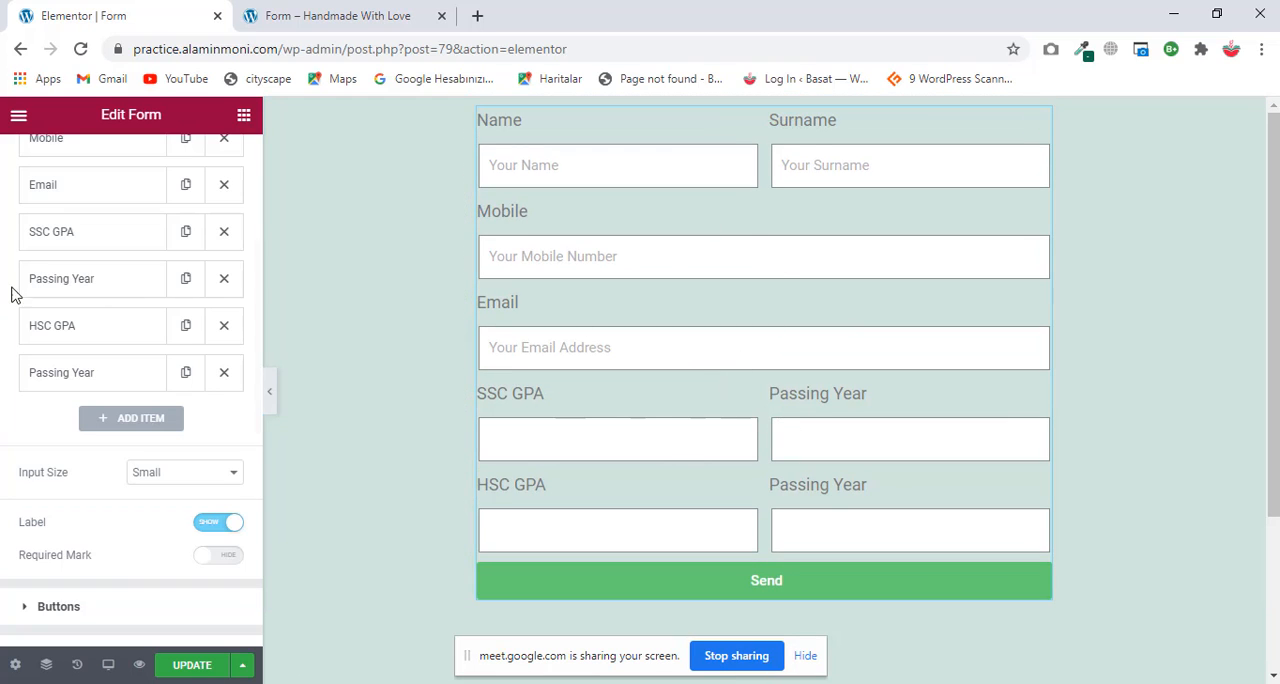
Step: Open the form's button settings and review the size, column width and alignment options against the form layout
scroll(145, 297, "up", 3)
scroll(123, 406, "down", 3)
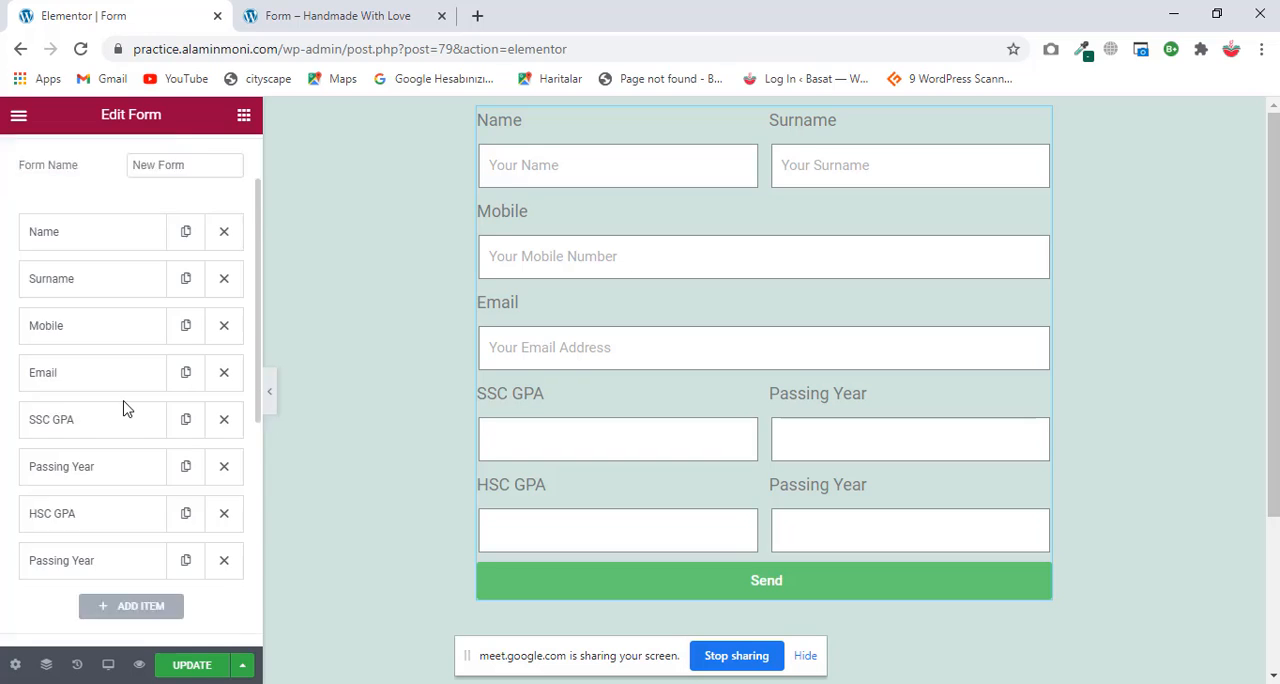
scroll(123, 346, "down", 3)
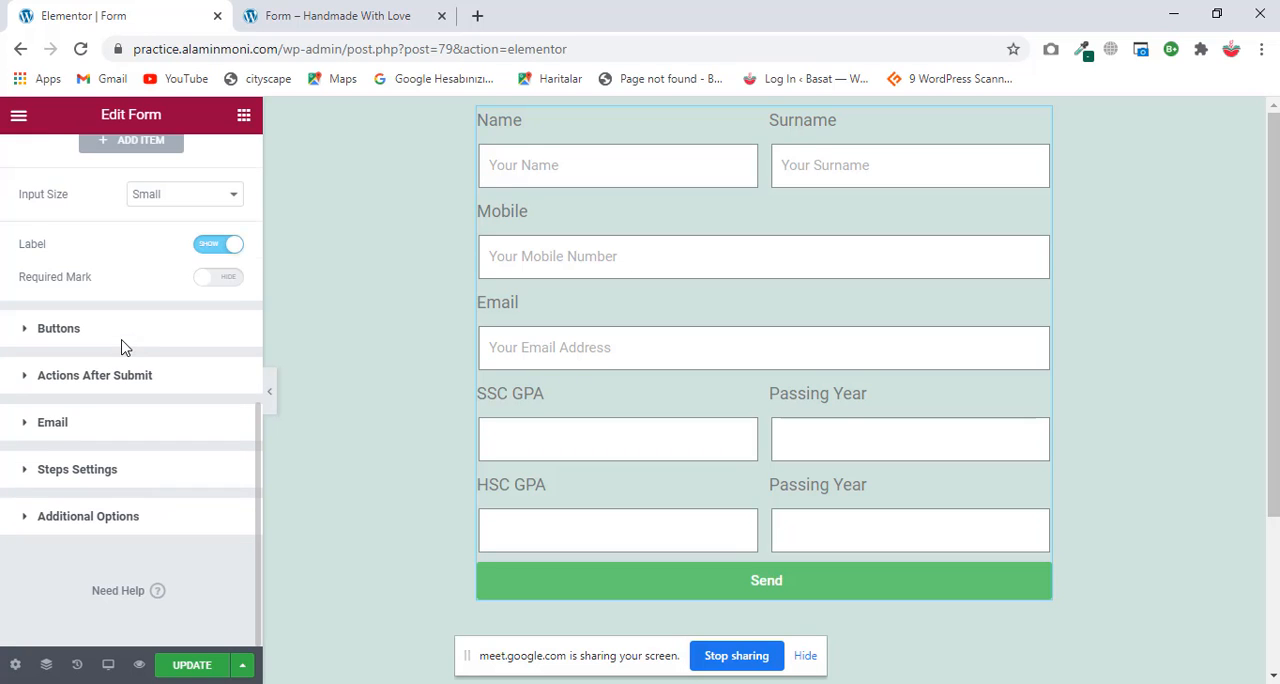
left_click(64, 345)
scroll(916, 617, "down", 3)
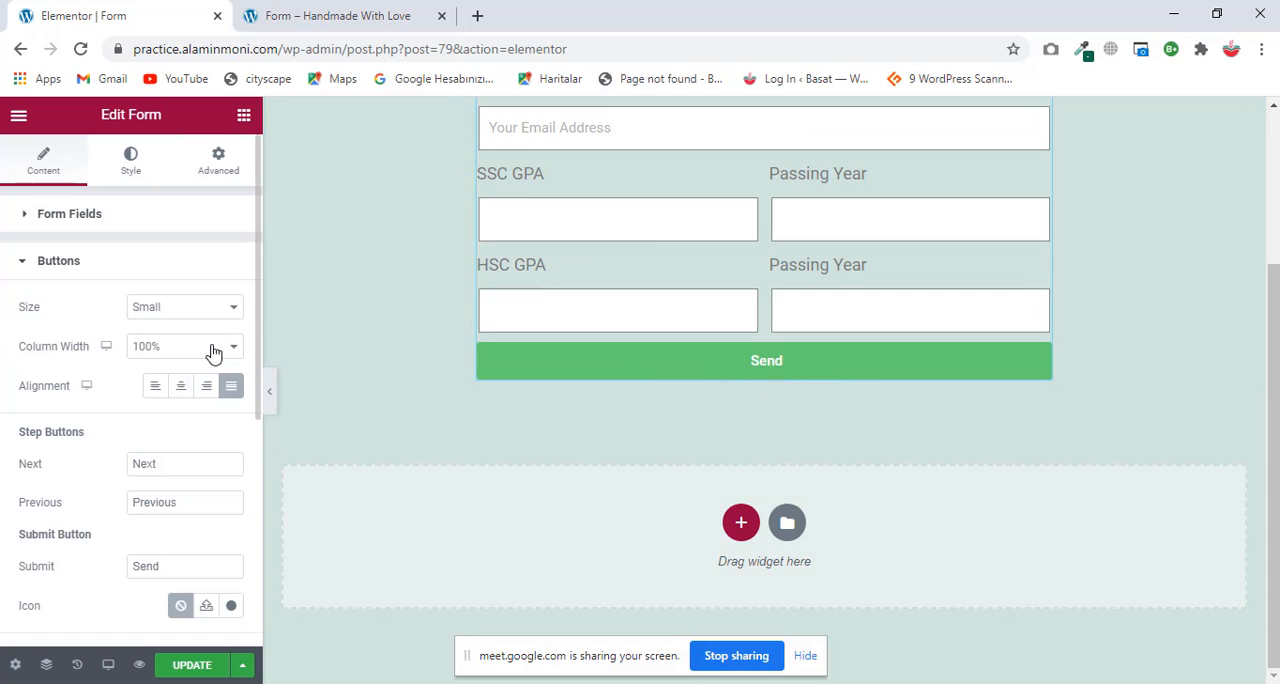
scroll(865, 432, "up", 3)
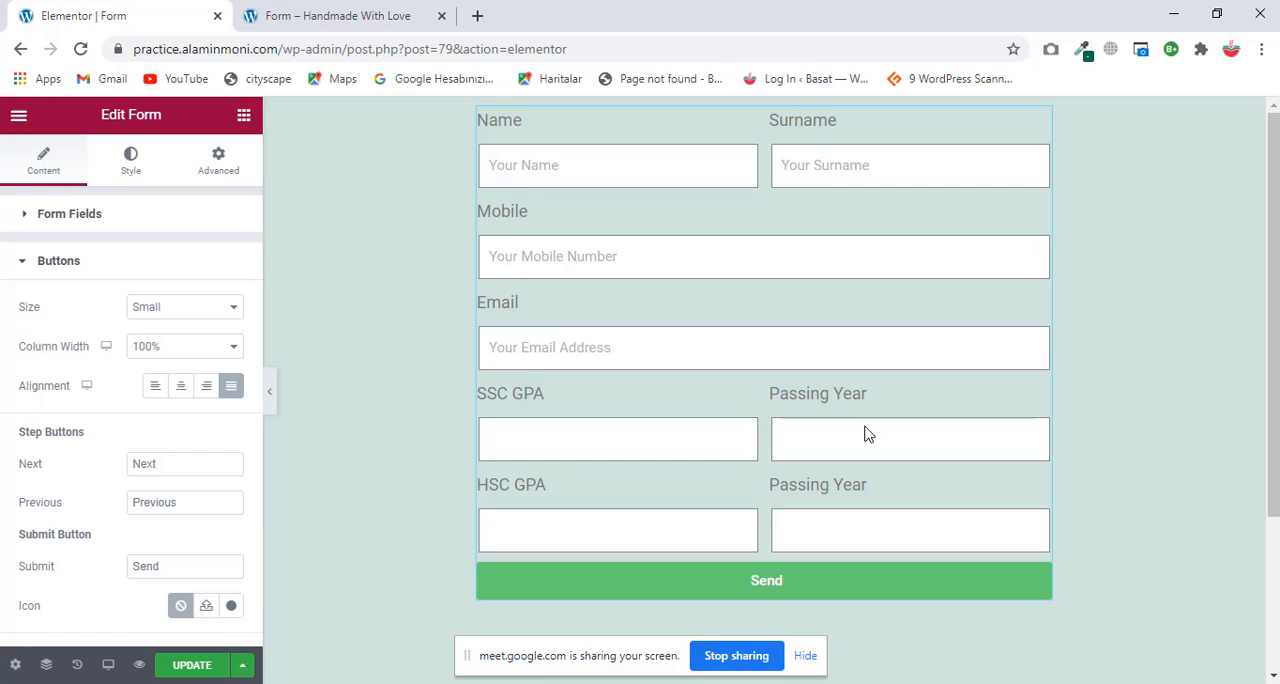
Step: Center the Send button beneath the form fields
scroll(866, 428, "down", 2)
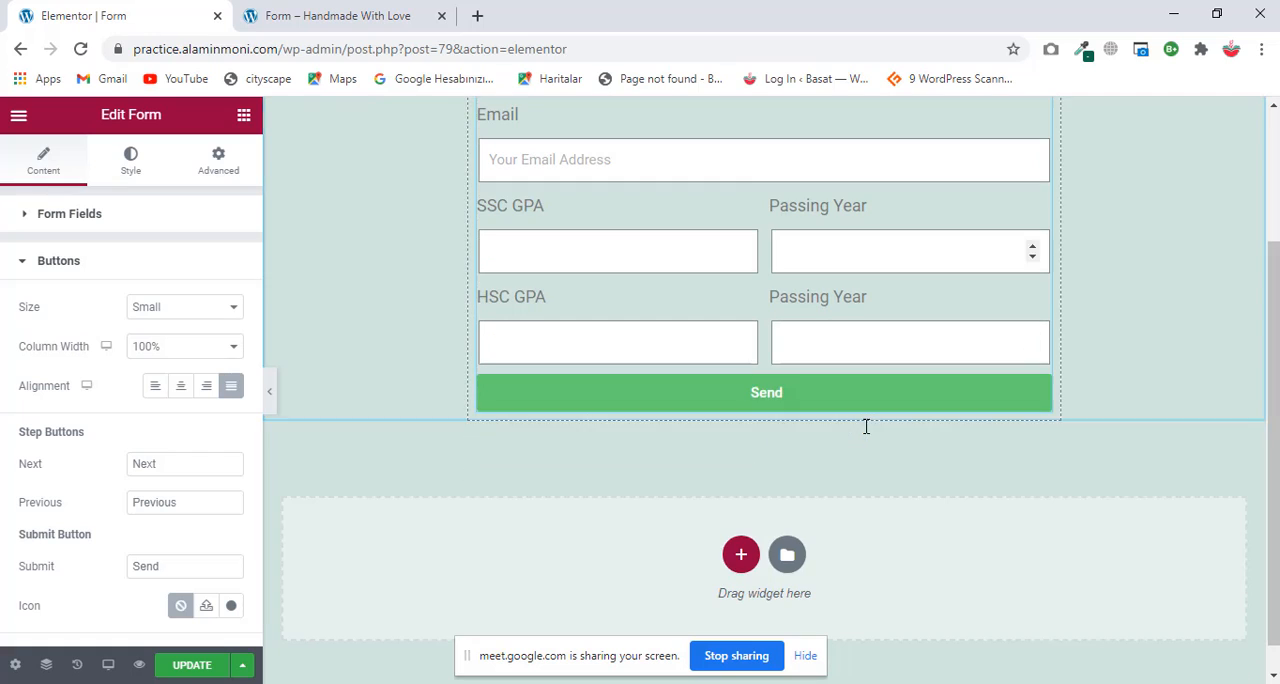
left_click(180, 386)
Step: Try a 60% column width and the Medium size on the Send button, restoring 100% and Small
left_click(185, 346)
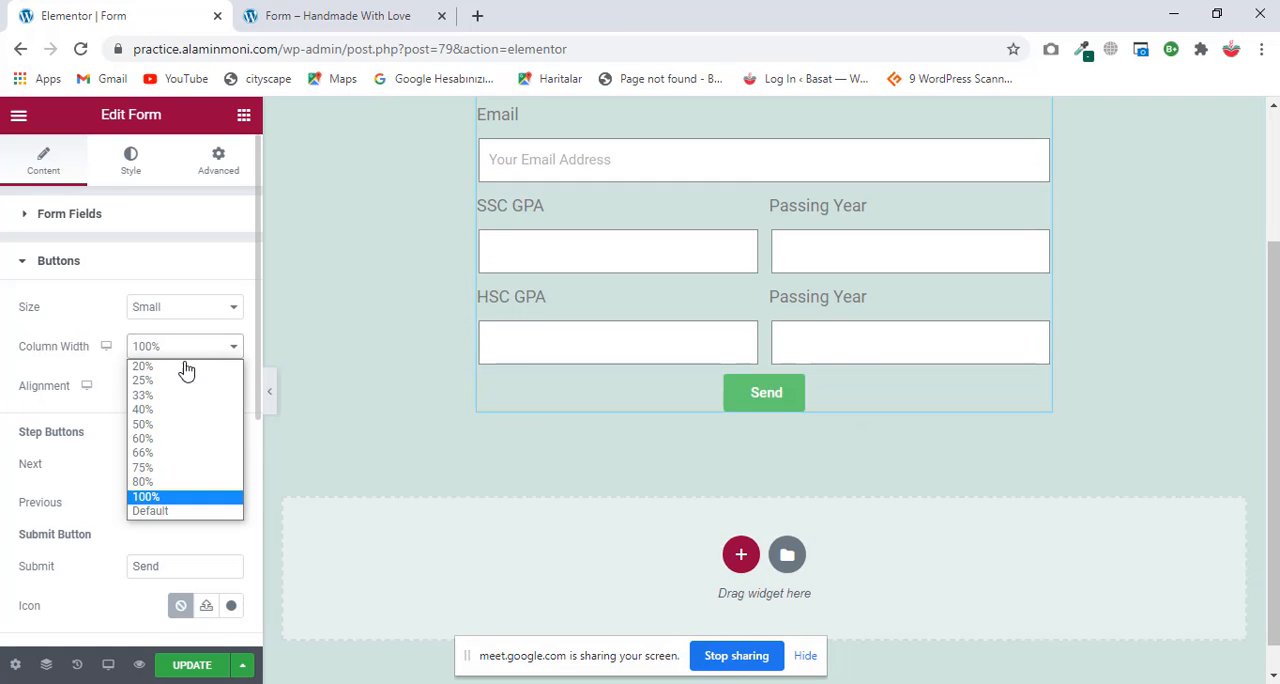
left_click(168, 442)
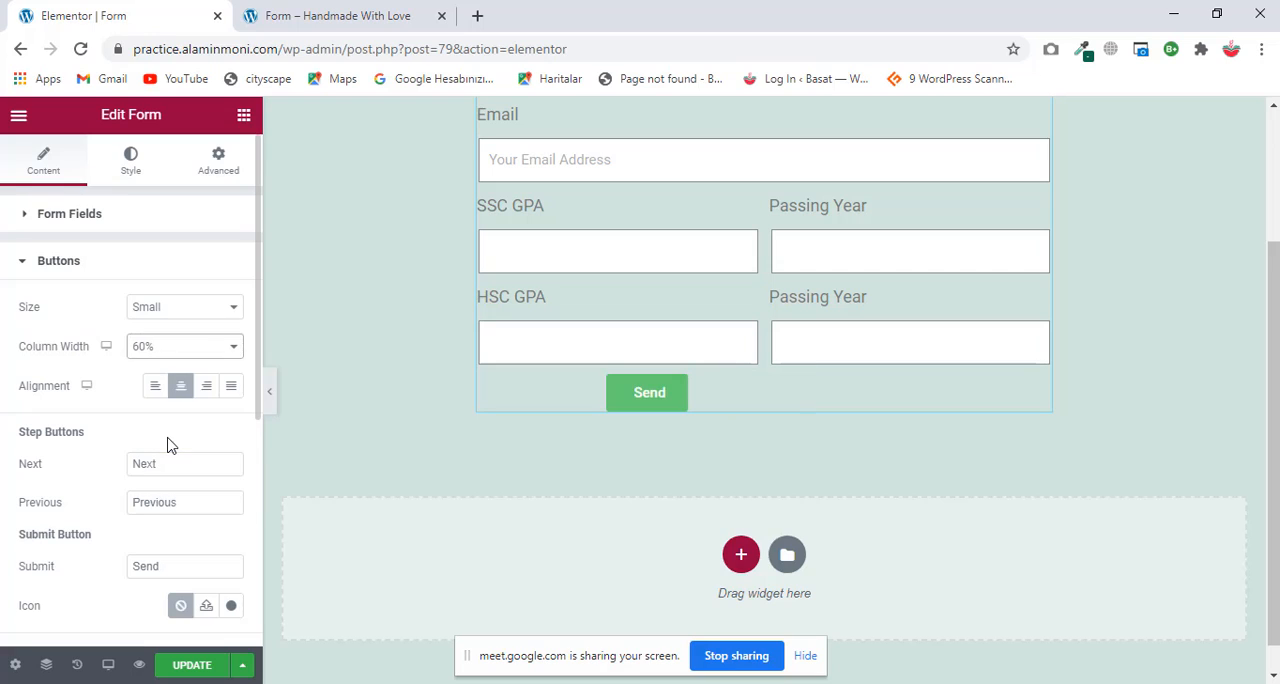
left_click(195, 346)
left_click(164, 496)
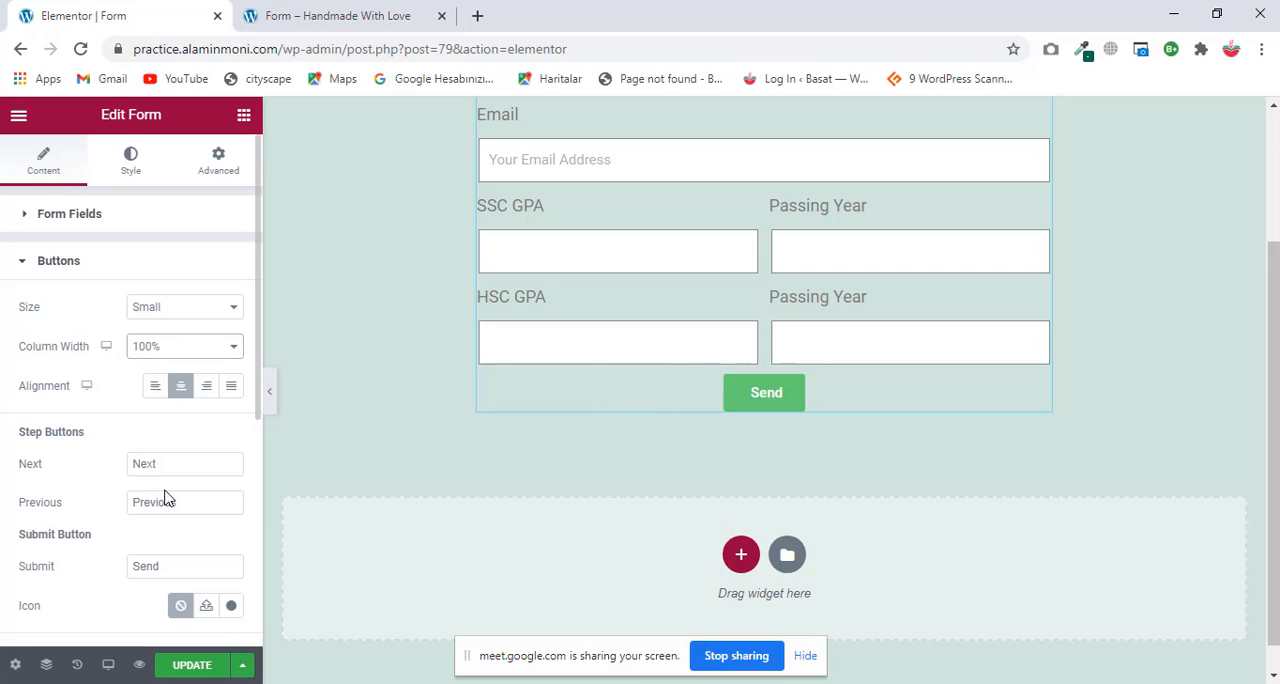
left_click(200, 308)
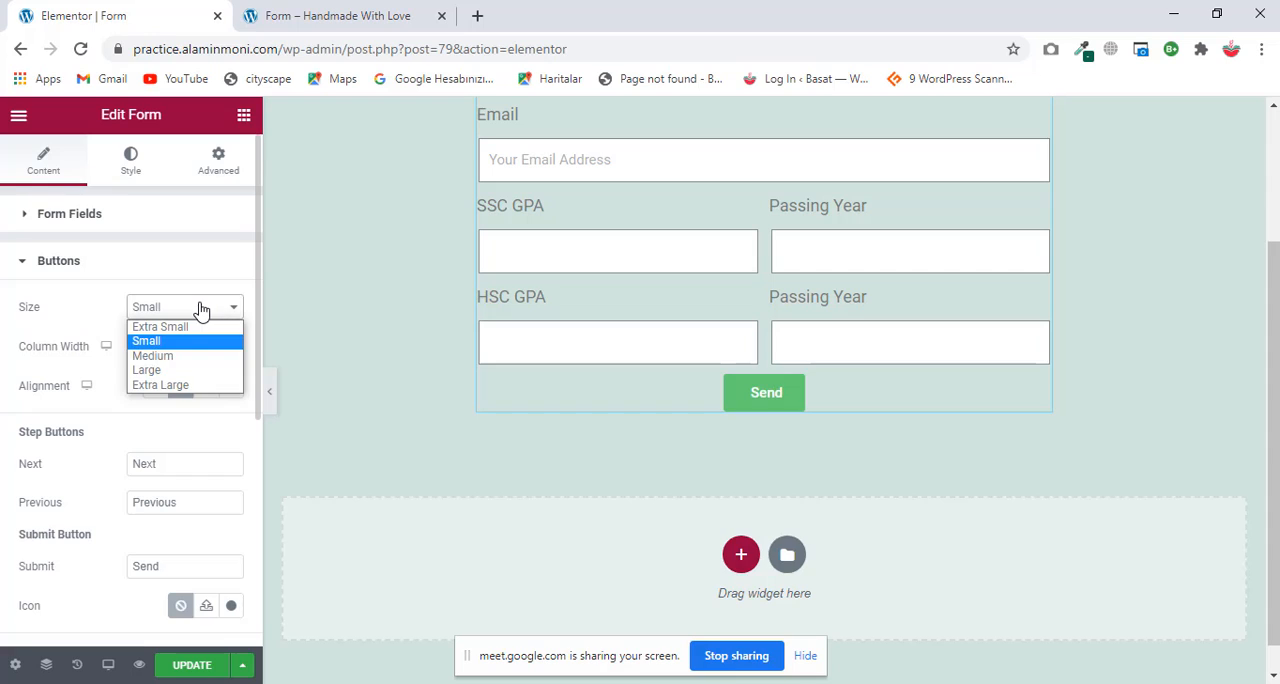
left_click(178, 357)
left_click(228, 310)
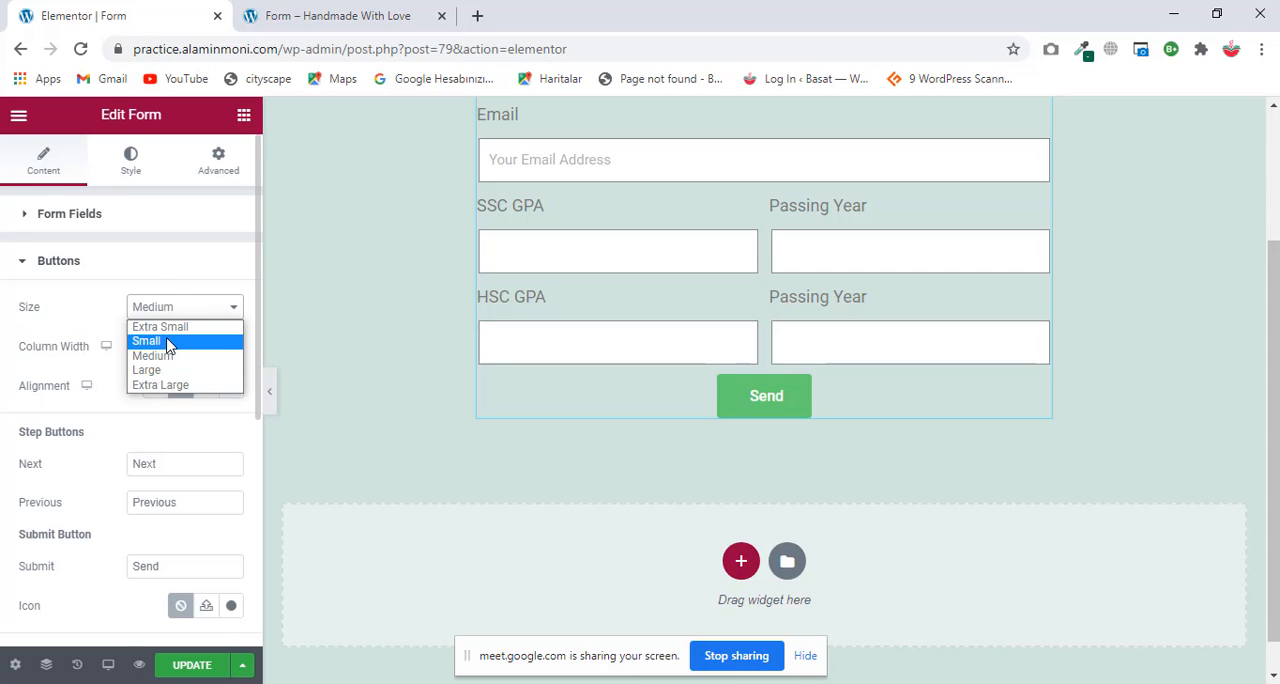
left_click(226, 340)
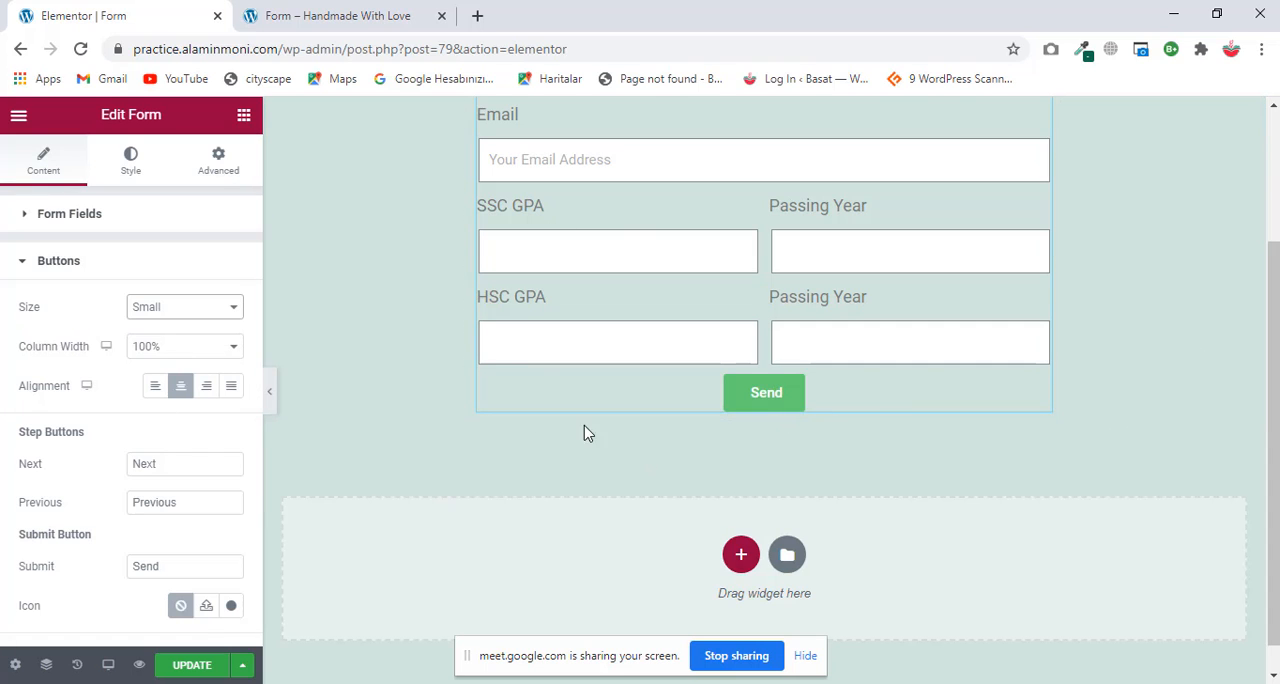
Step: Change the submit button's text to "Submit" and collapse the button settings
scroll(185, 405, "down", 2)
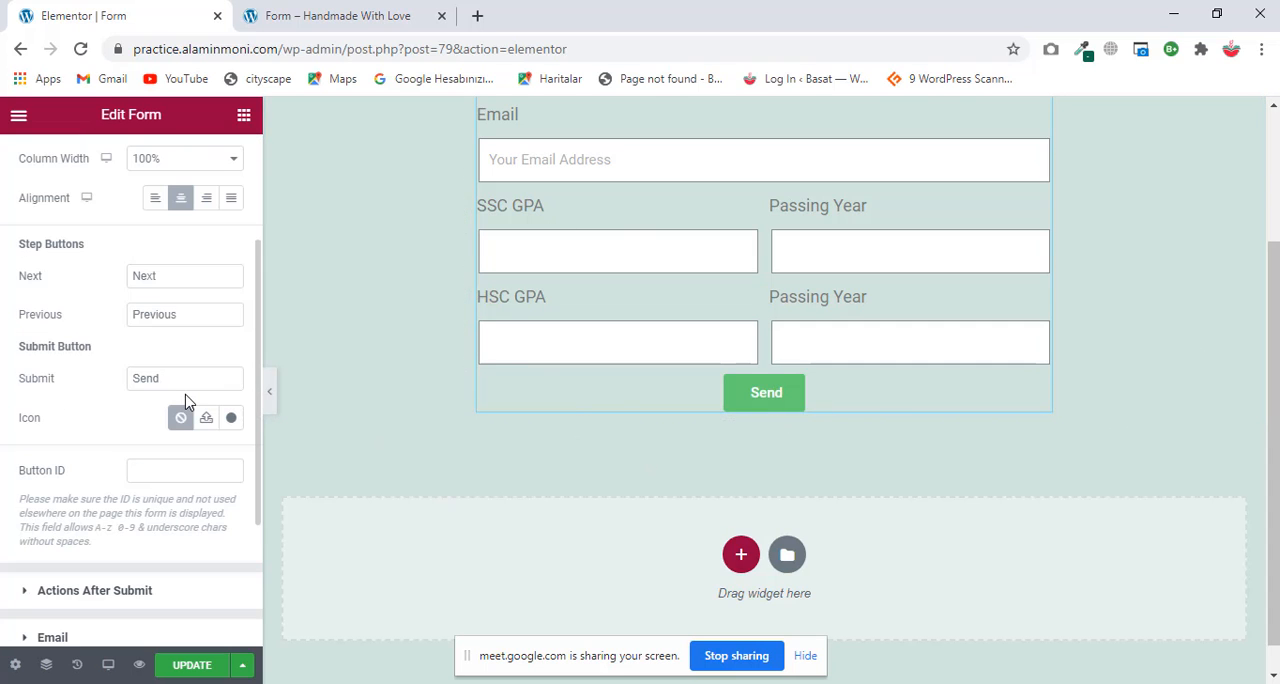
scroll(191, 385, "down", 3)
scroll(194, 380, "up", 2)
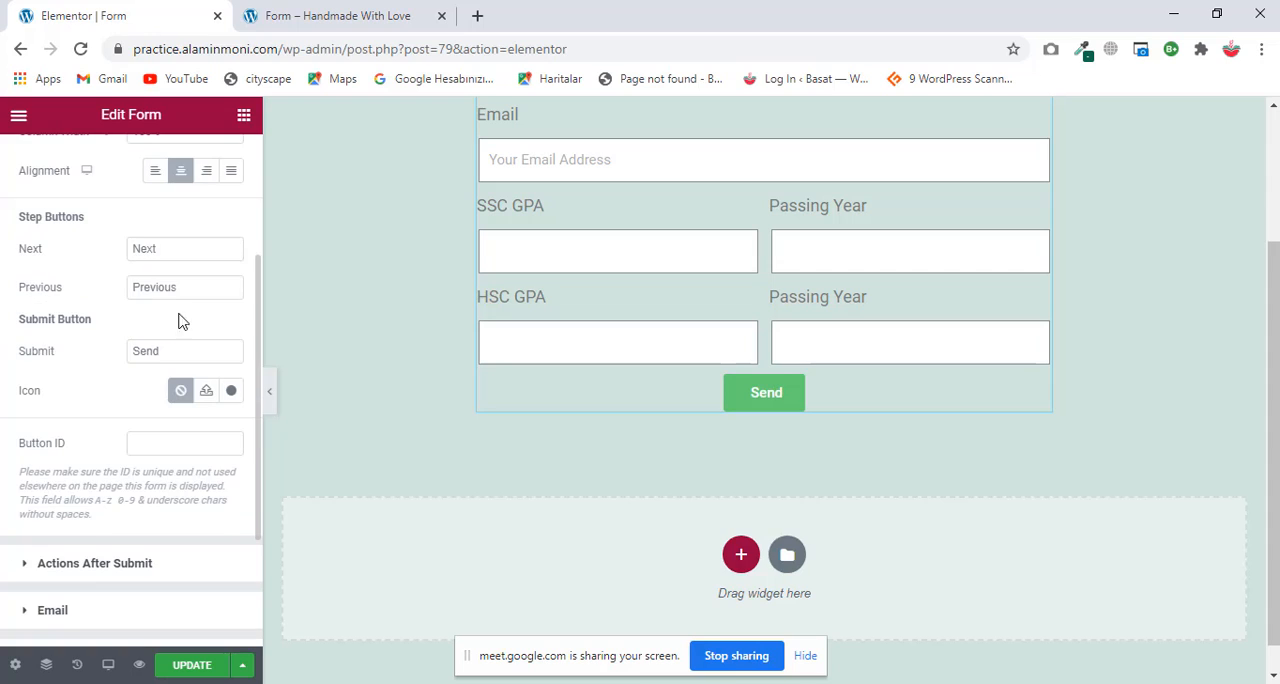
left_click_drag(183, 355, 125, 360)
type("Submit")
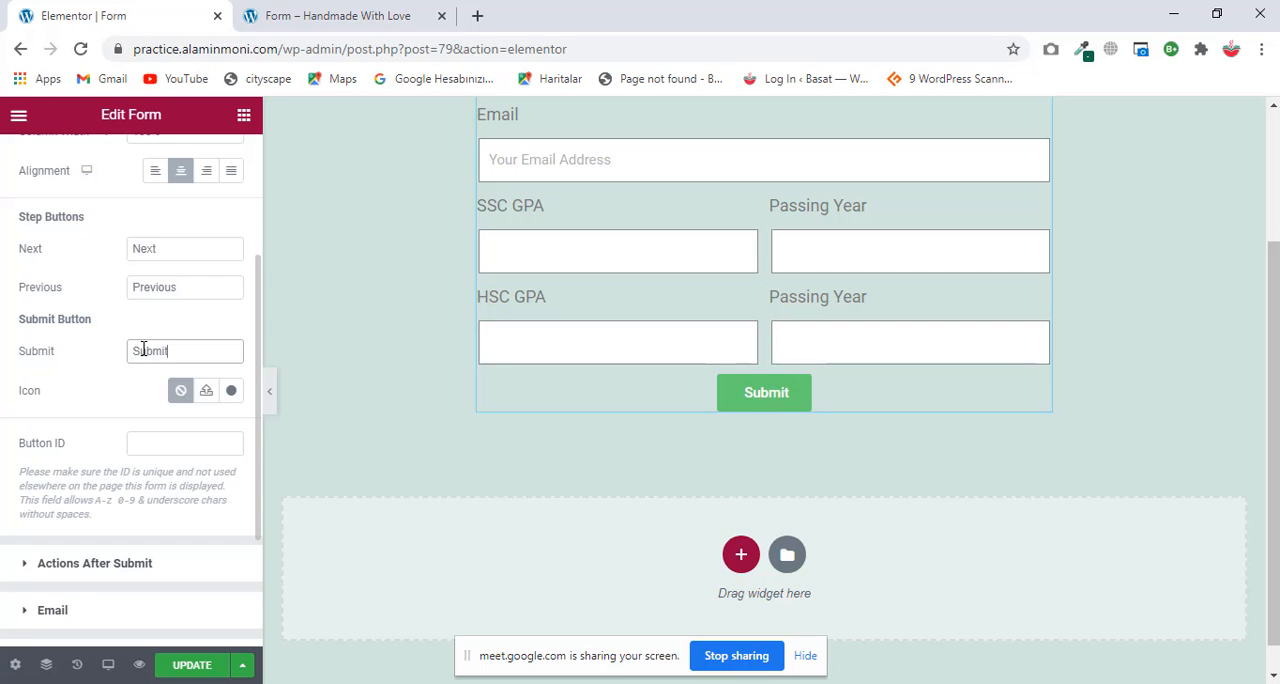
scroll(148, 548, "down", 2)
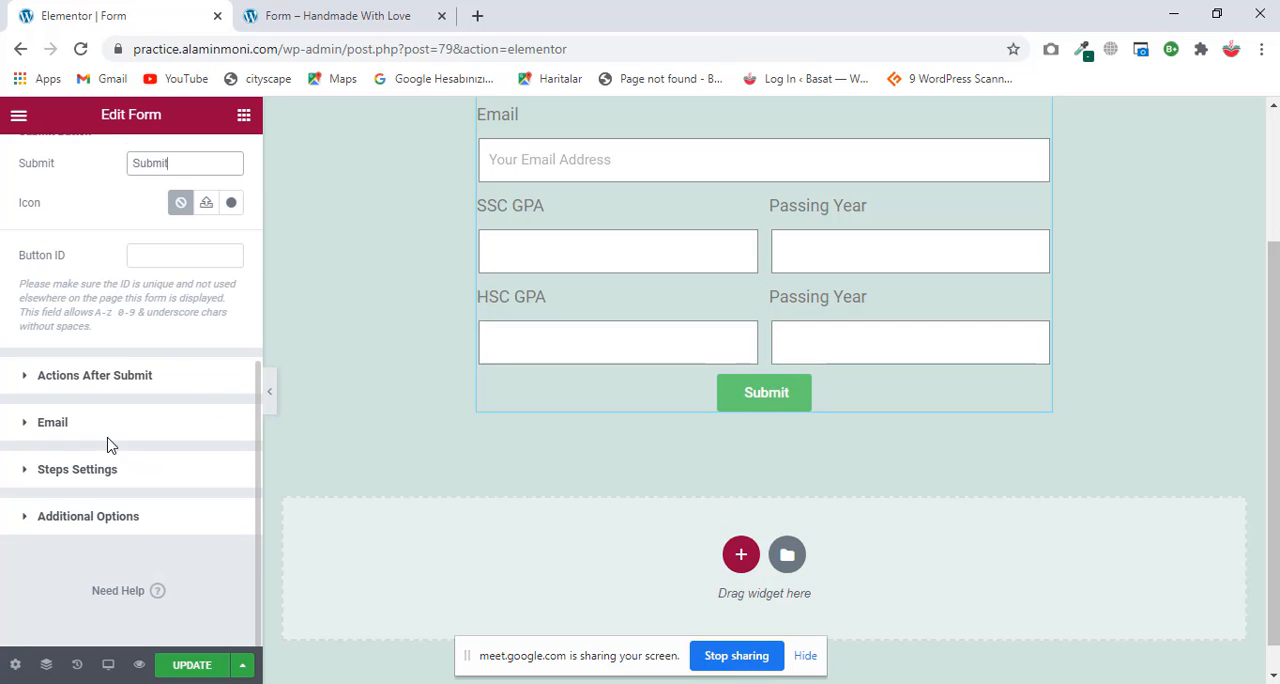
scroll(149, 351, "up", 5)
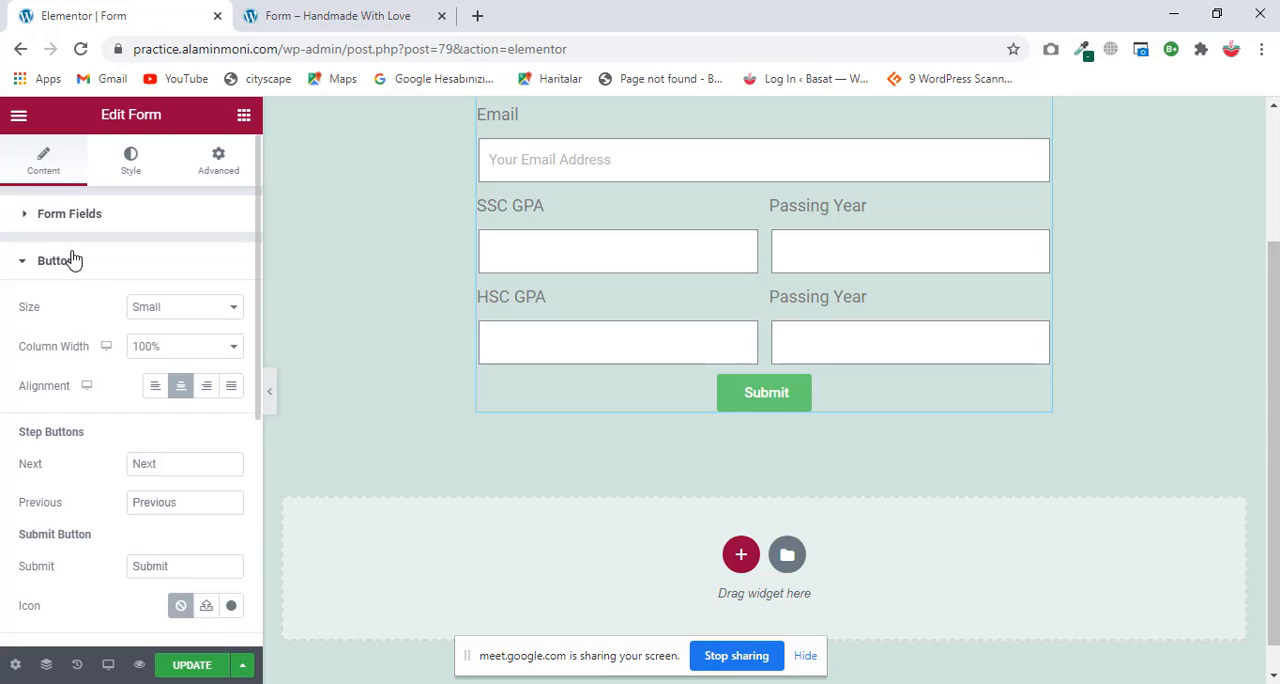
left_click(73, 260)
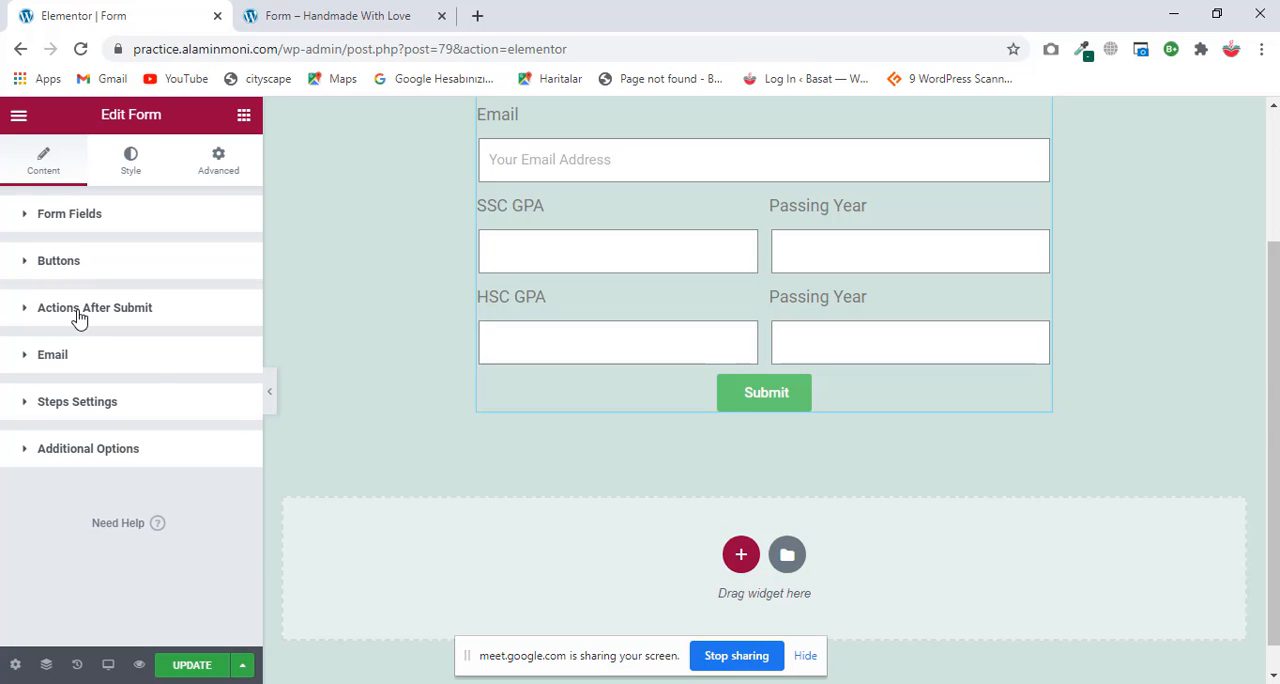
Step: Add Email 2 to the actions performed after the form is submitted
scroll(705, 415, "up", 2)
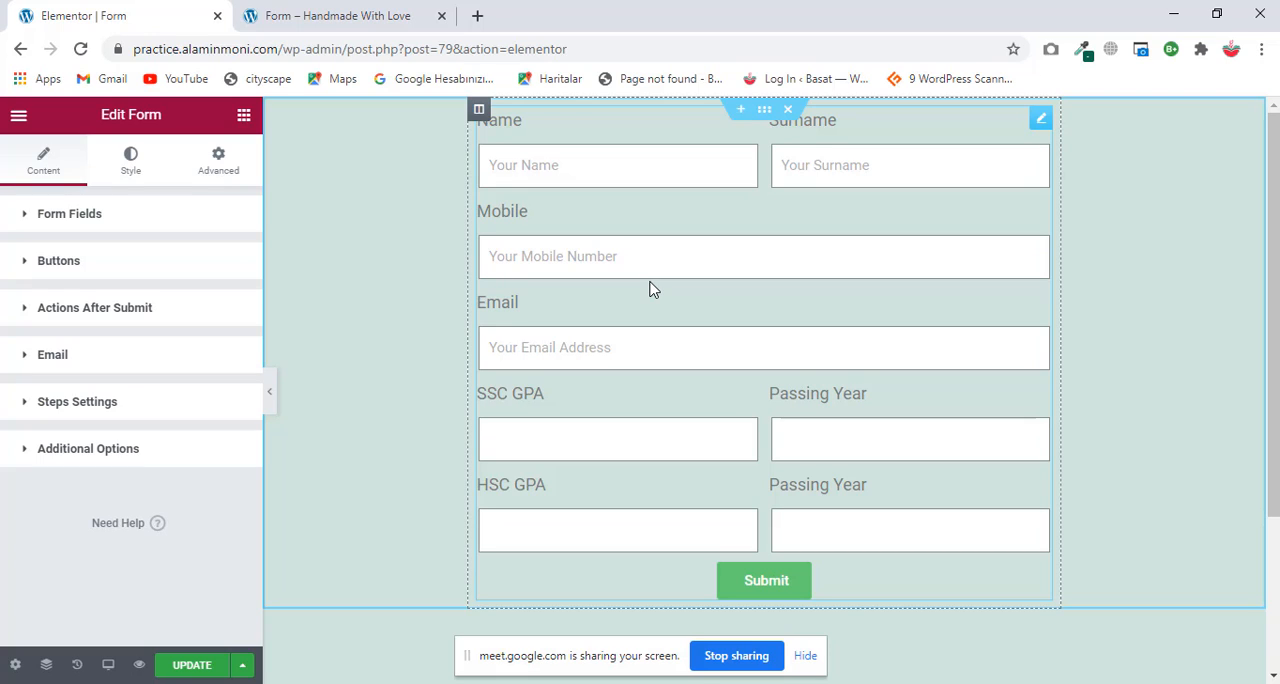
left_click(124, 313)
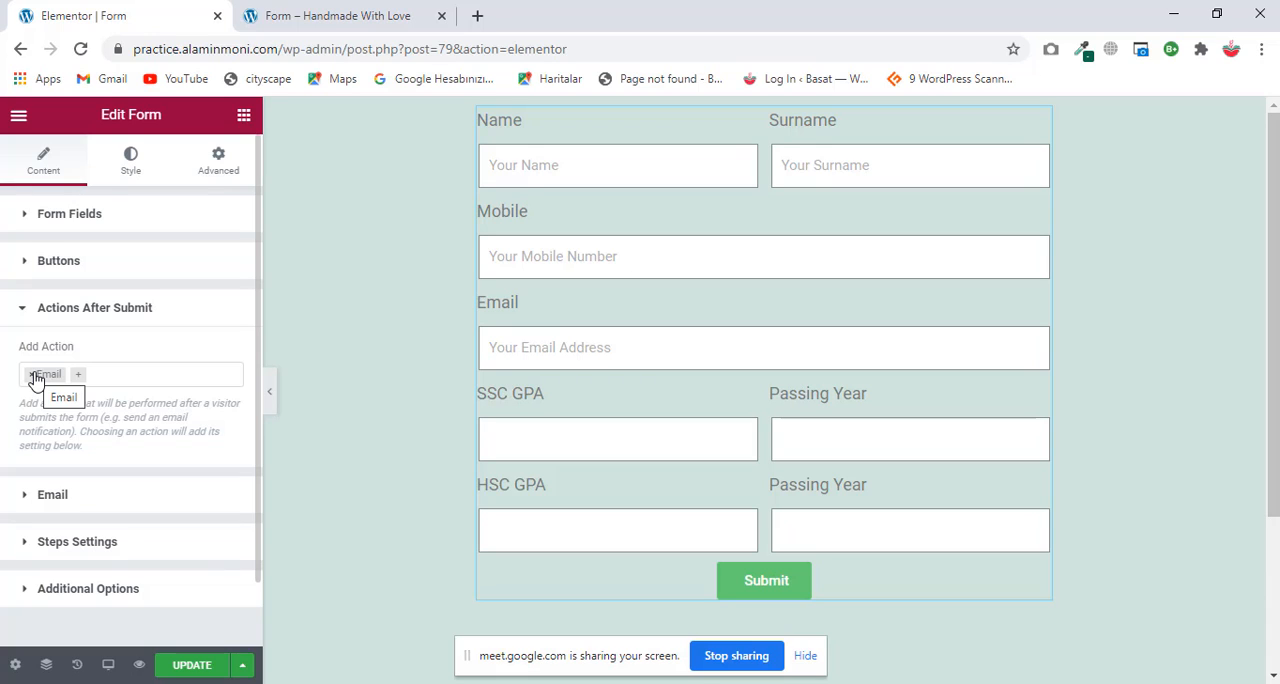
left_click(86, 382)
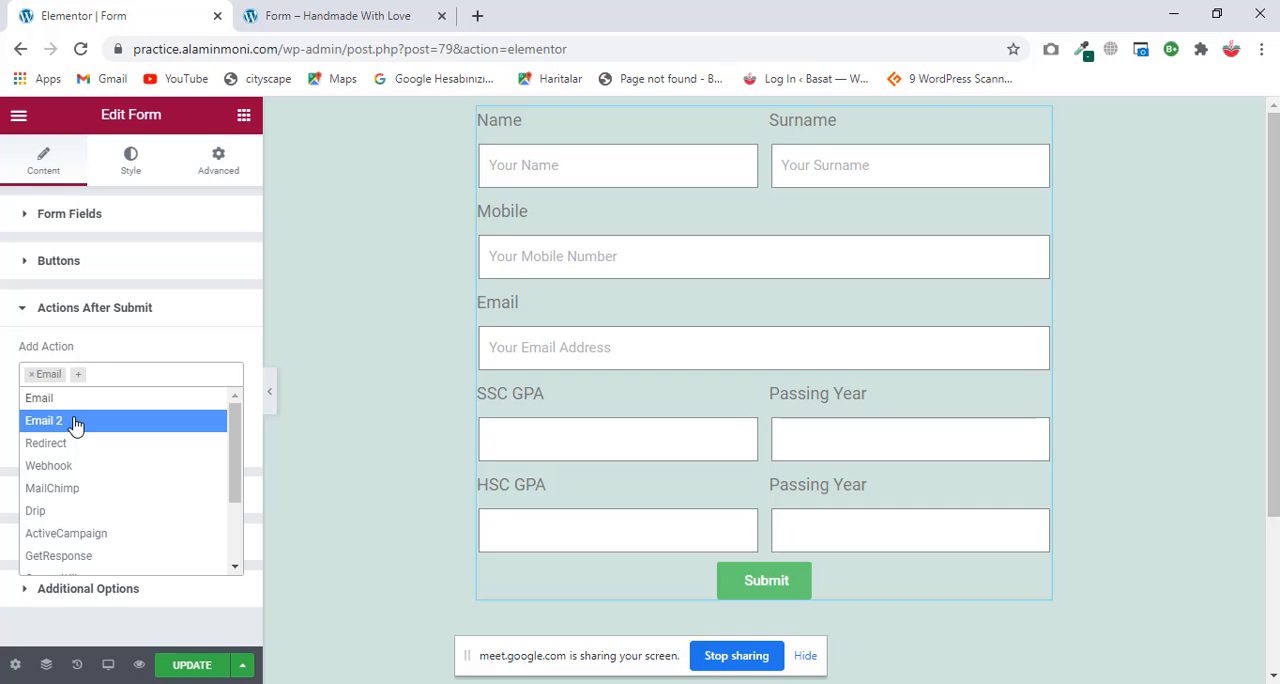
left_click(75, 423)
scroll(60, 520, "down", 1)
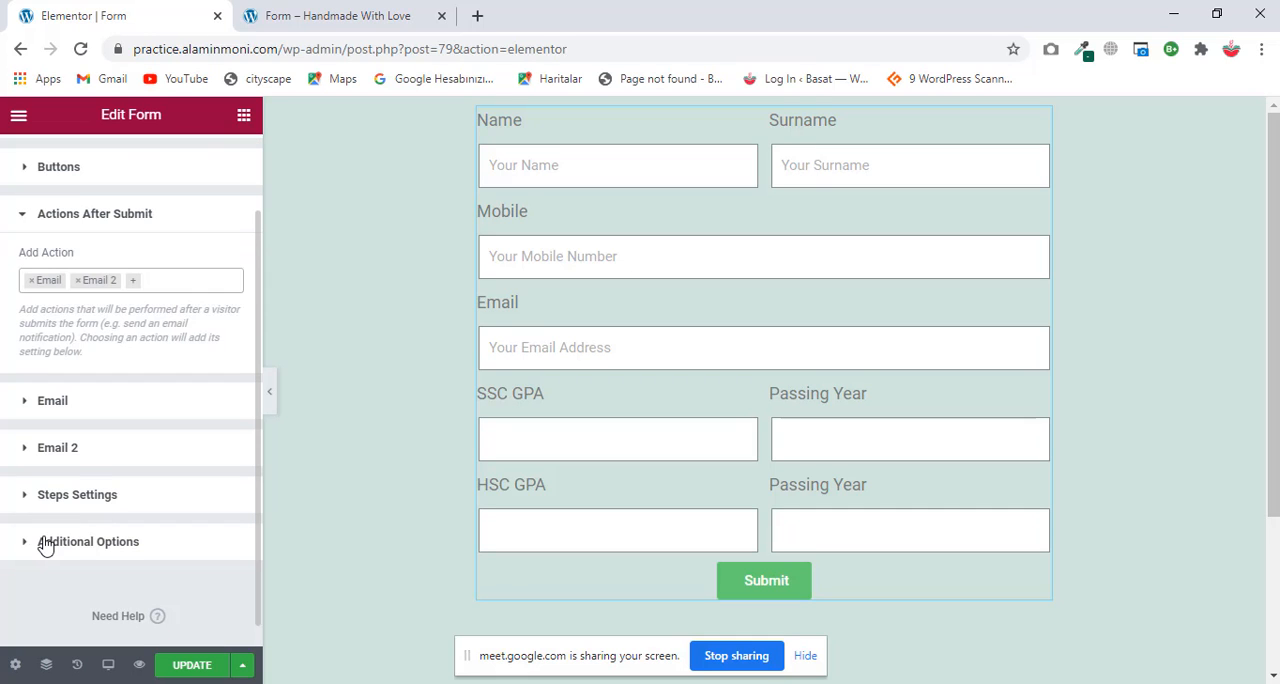
Step: Open the Email 2 settings, examine the recipient address and collapse them
left_click(80, 451)
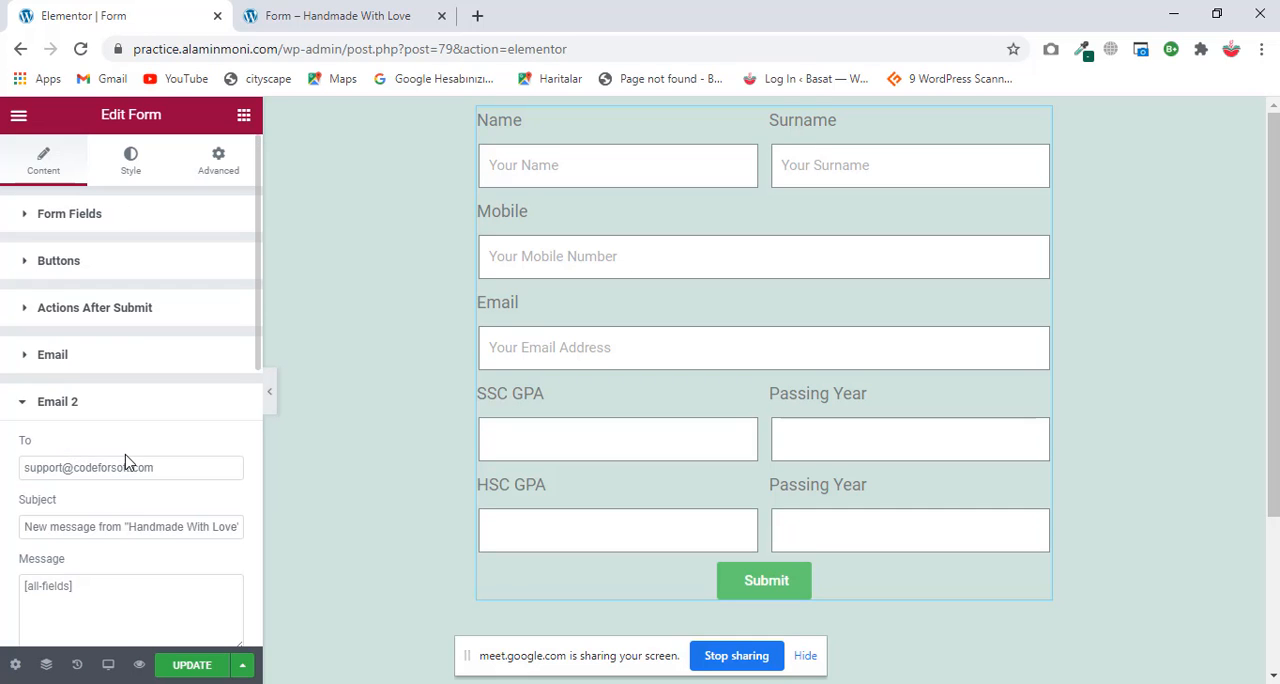
scroll(126, 462, "down", 1)
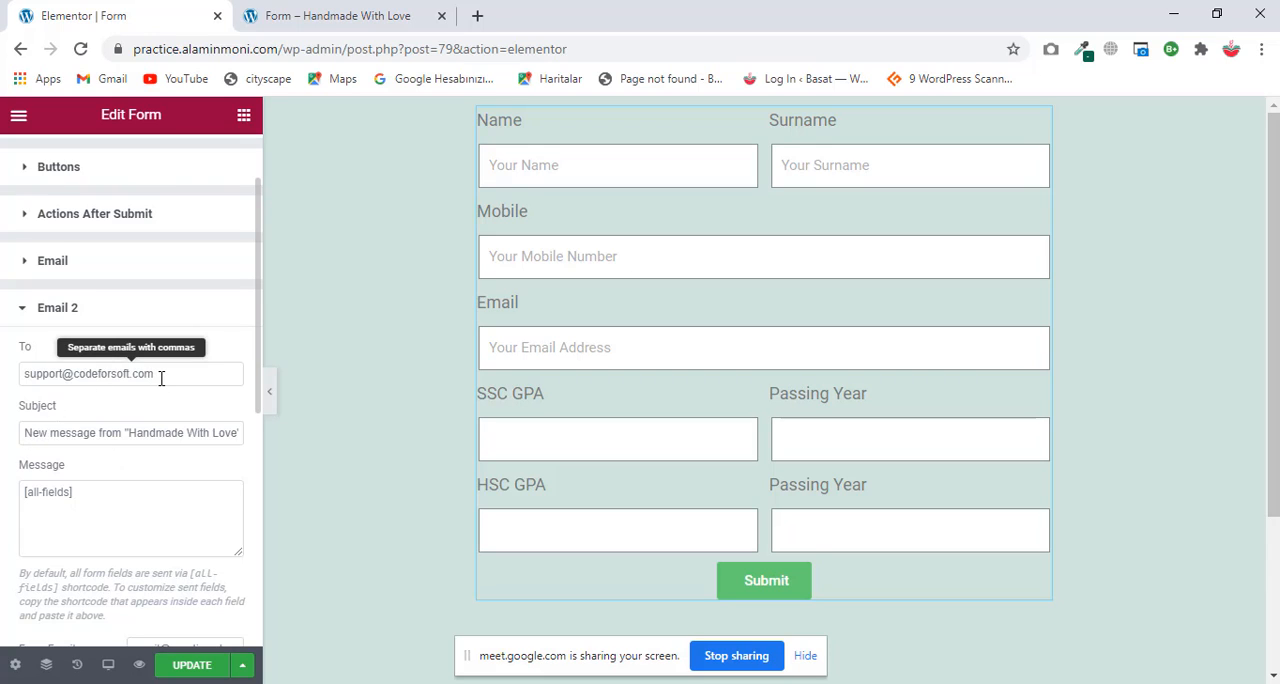
left_click_drag(160, 378, 2, 380)
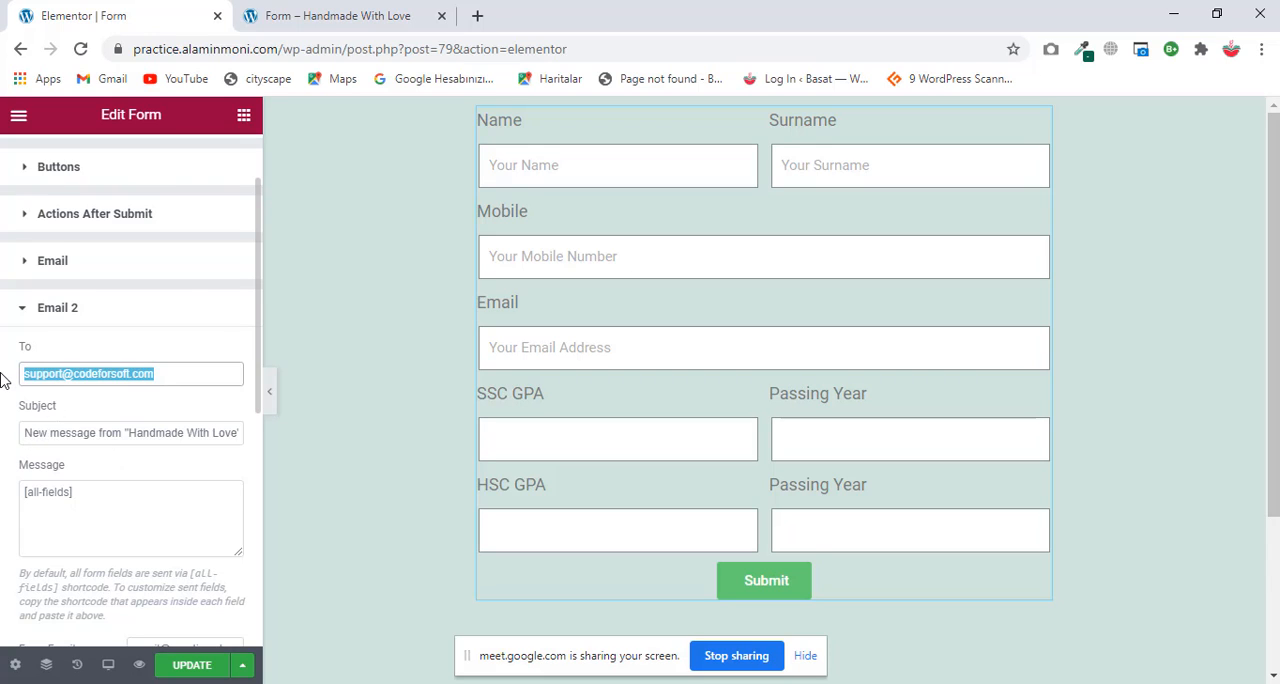
left_click(89, 308)
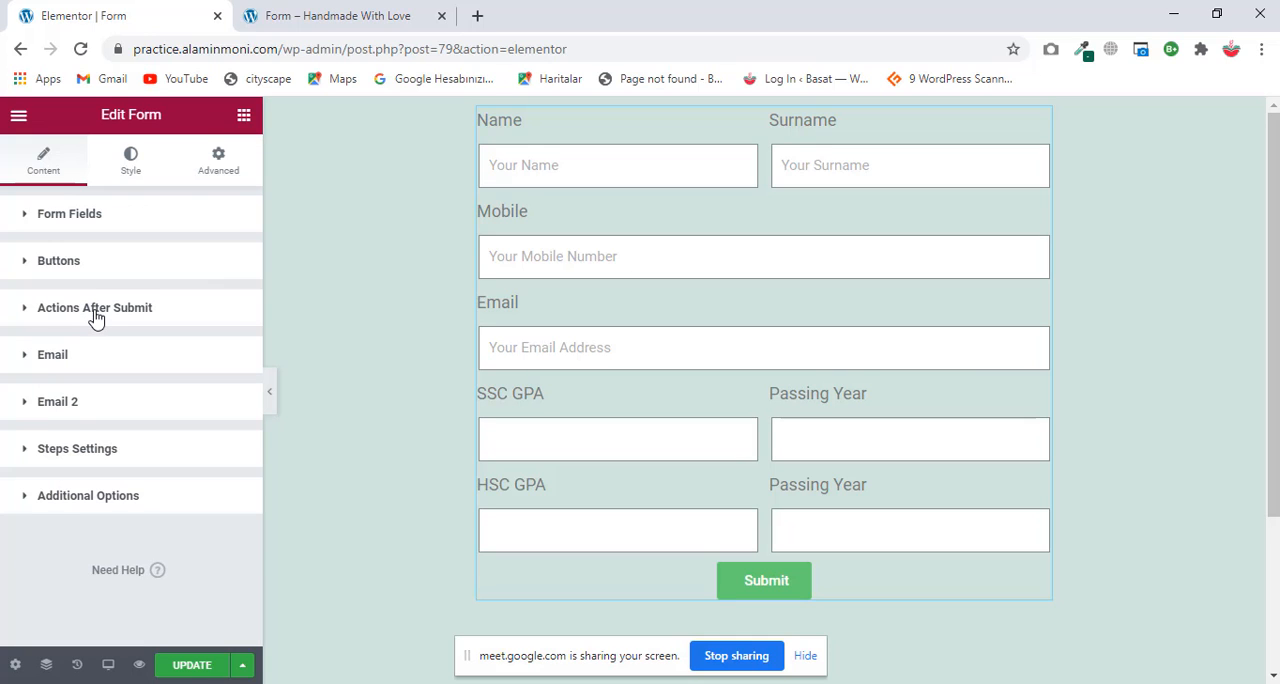
Step: Remove Email 2 from the form's after-submit actions
left_click(95, 310)
left_click(80, 382)
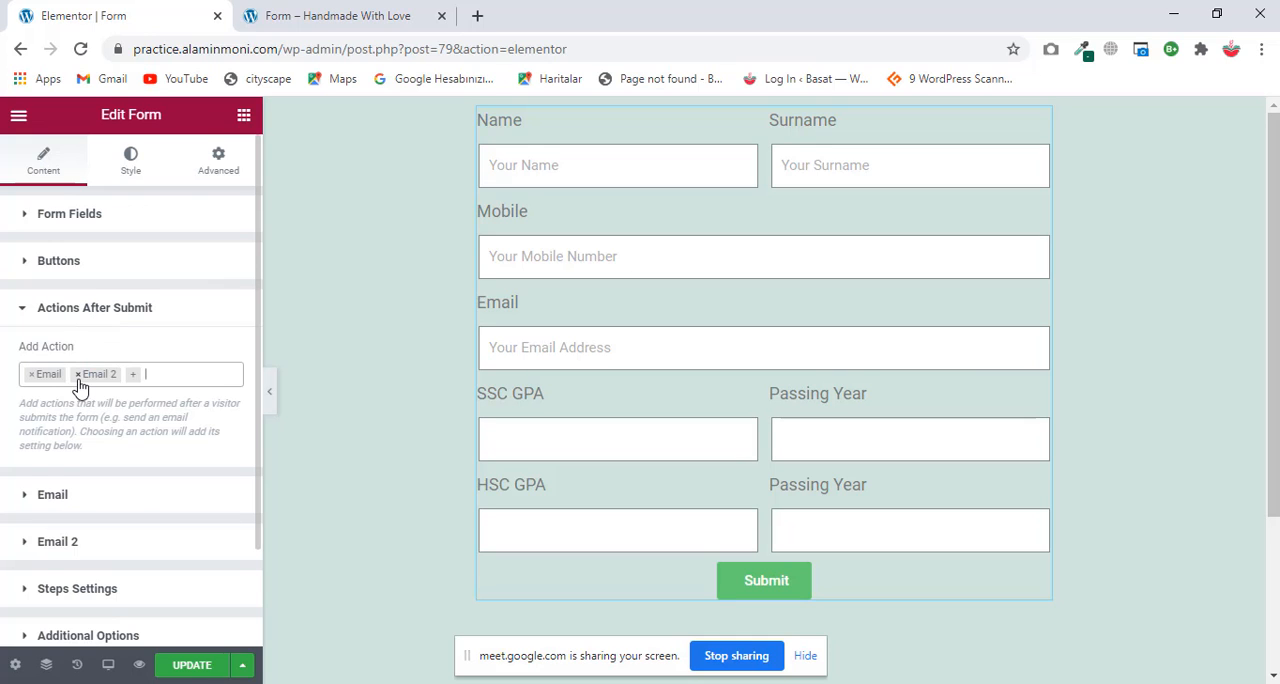
left_click(78, 376)
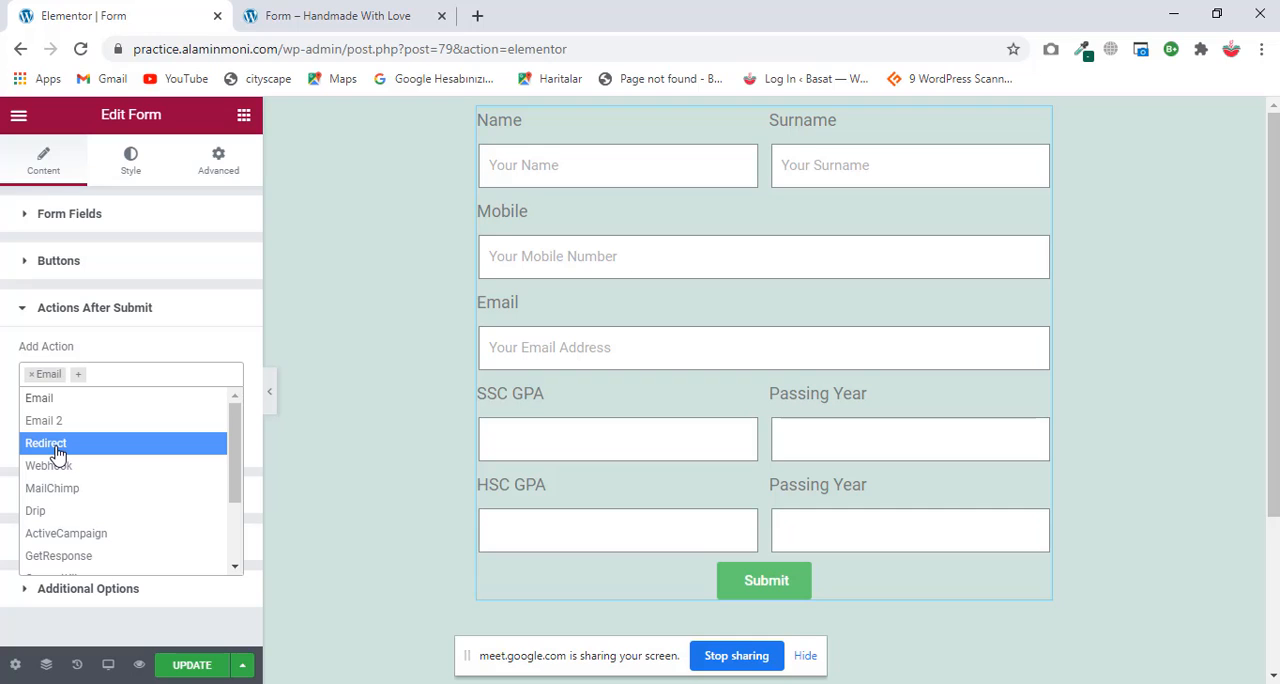
Step: Look through the available after-submit actions and check the Email action's settings
scroll(57, 514, "down", 2)
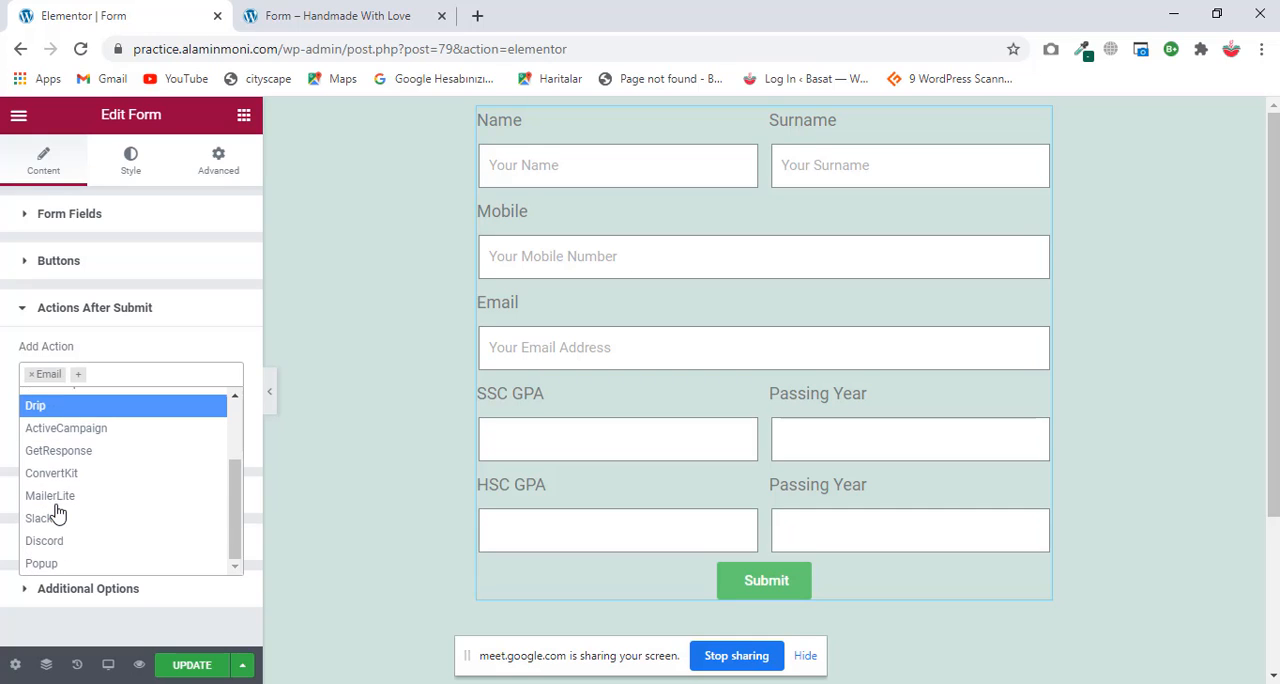
scroll(113, 497, "up", 3)
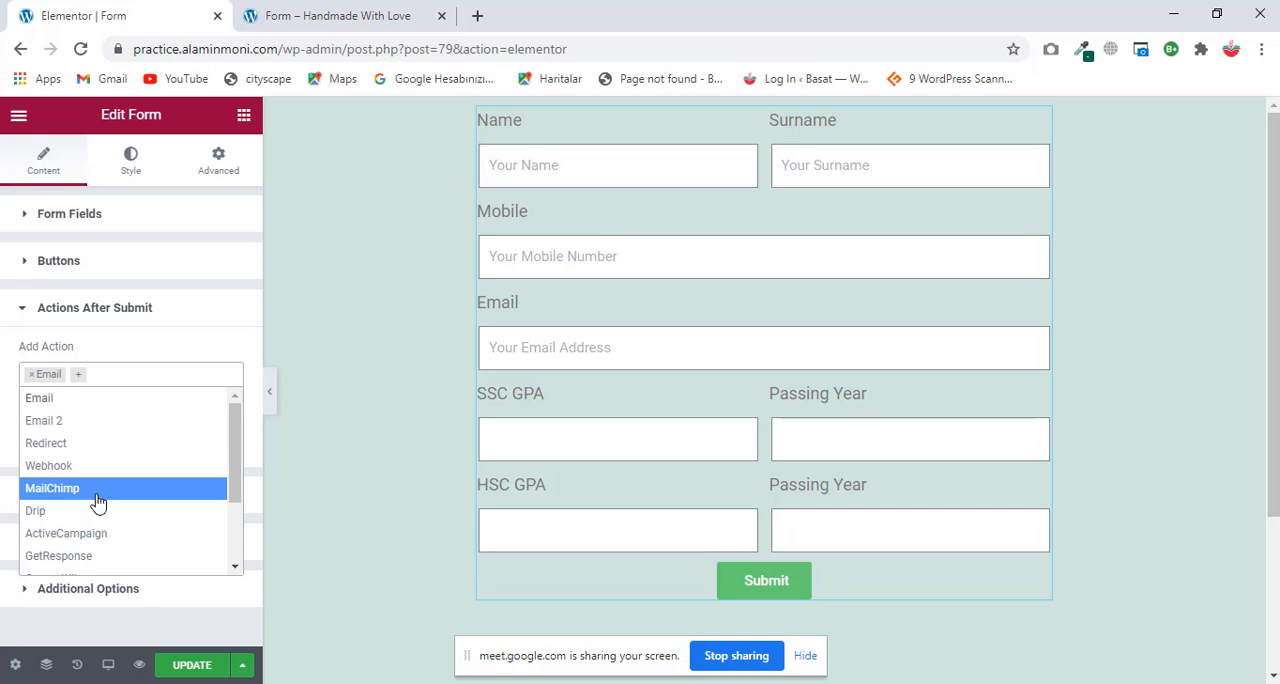
left_click(135, 370)
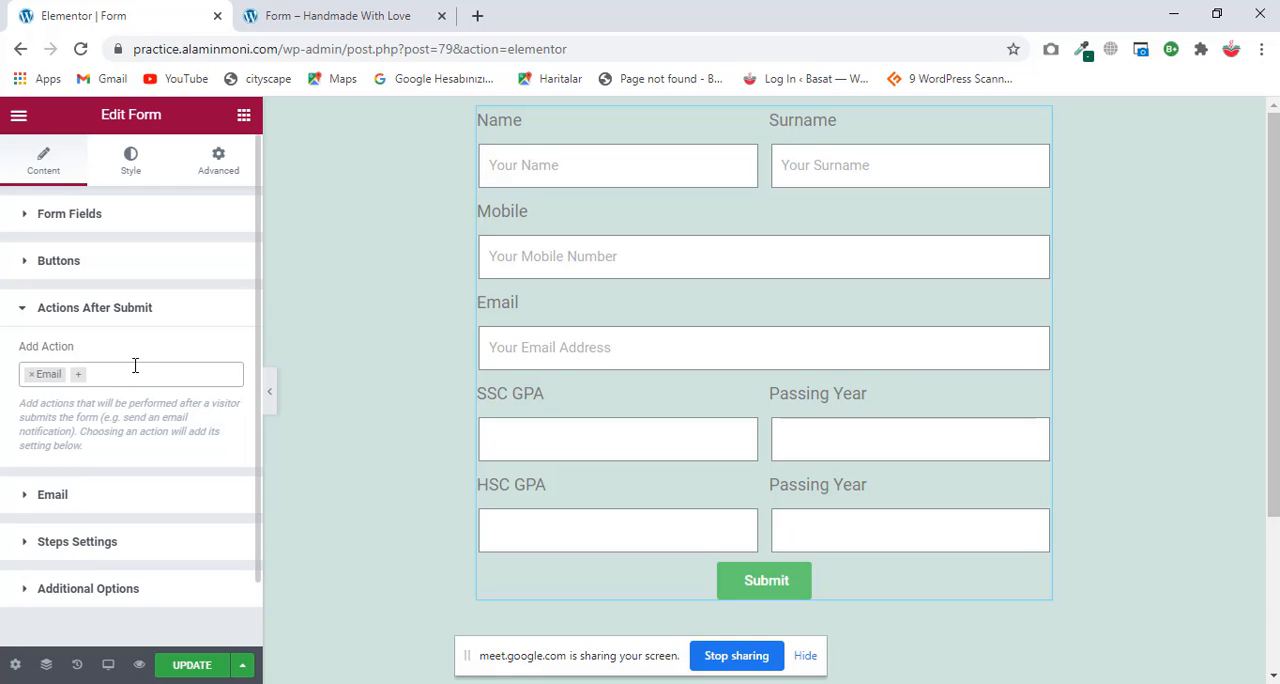
scroll(135, 365, "down", 1)
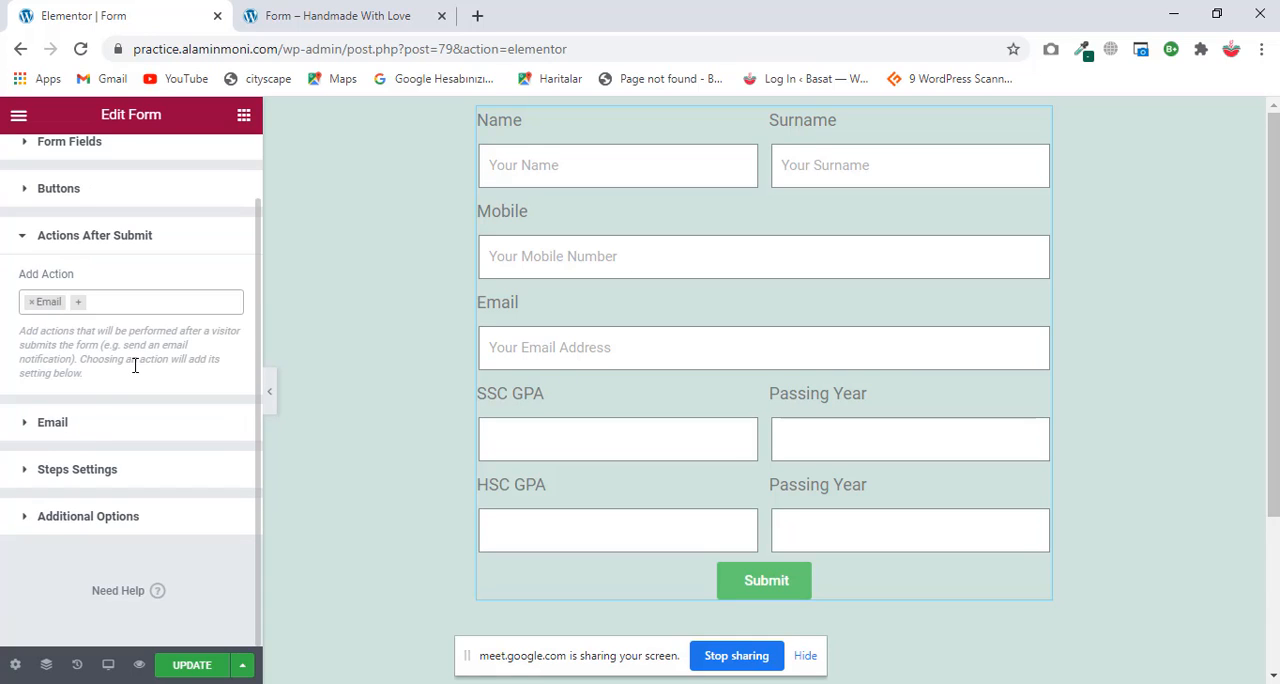
left_click(70, 422)
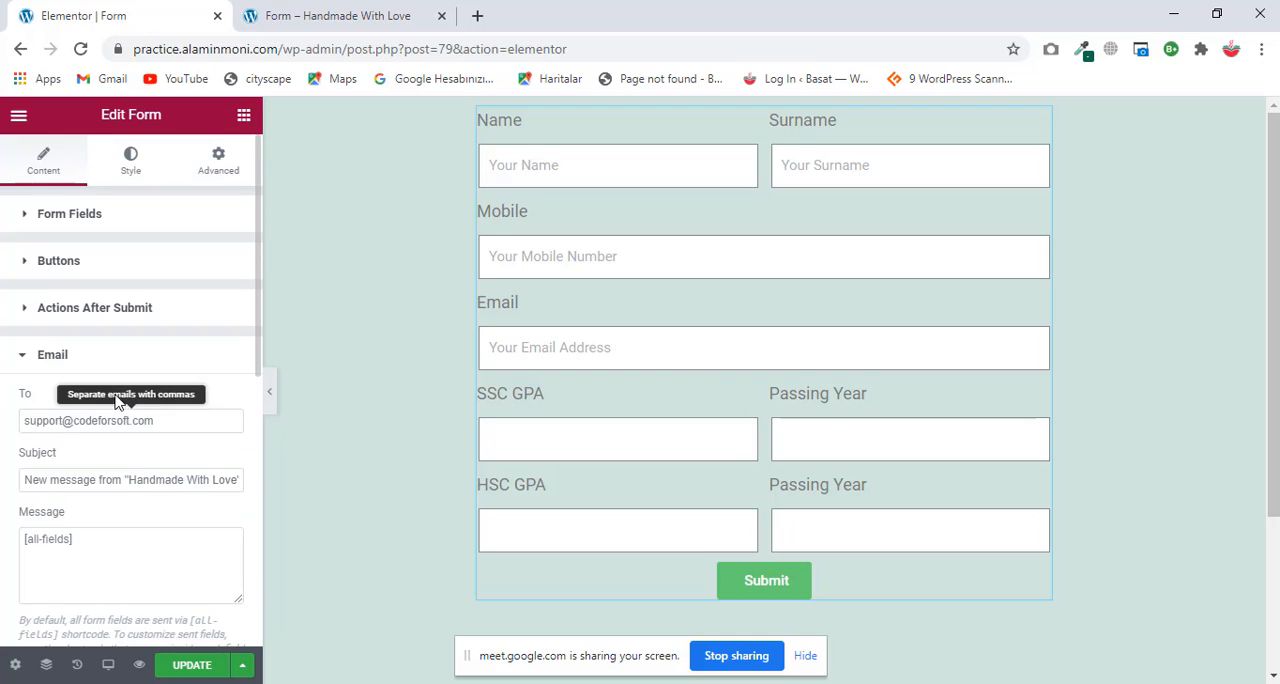
left_click(62, 358)
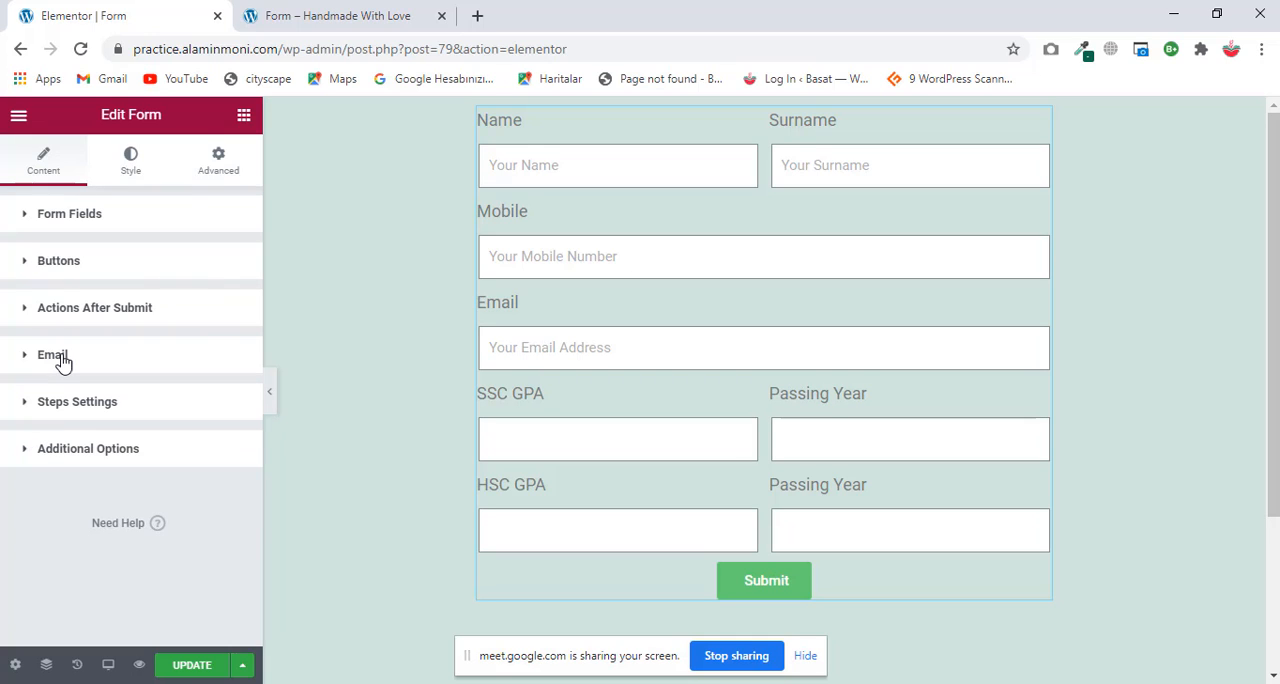
Step: Enable custom messages in the form's additional options
left_click(80, 452)
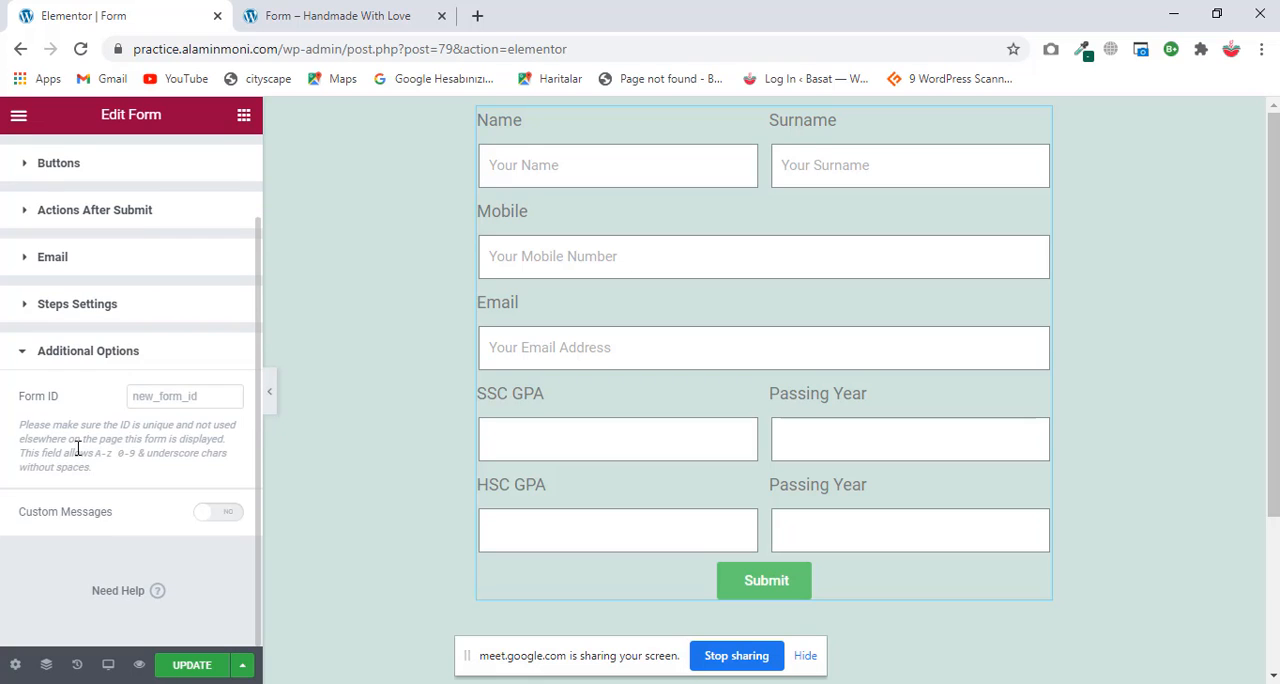
left_click(221, 516)
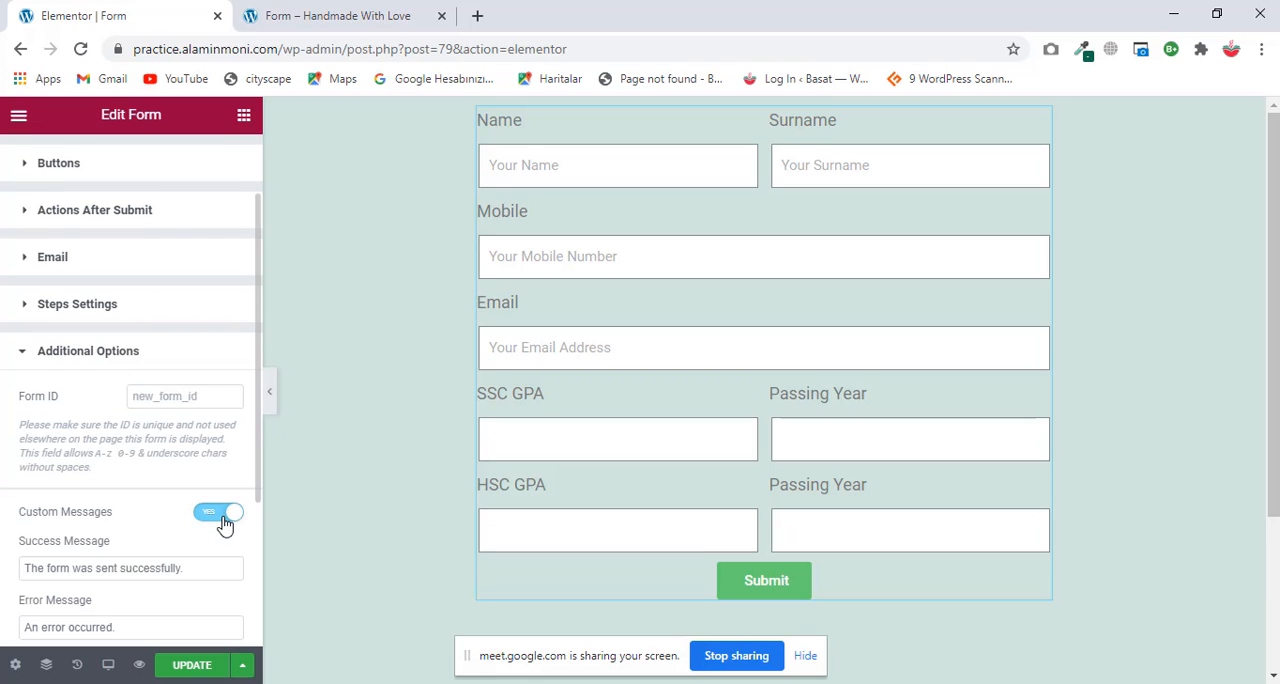
scroll(213, 528, "down", 2)
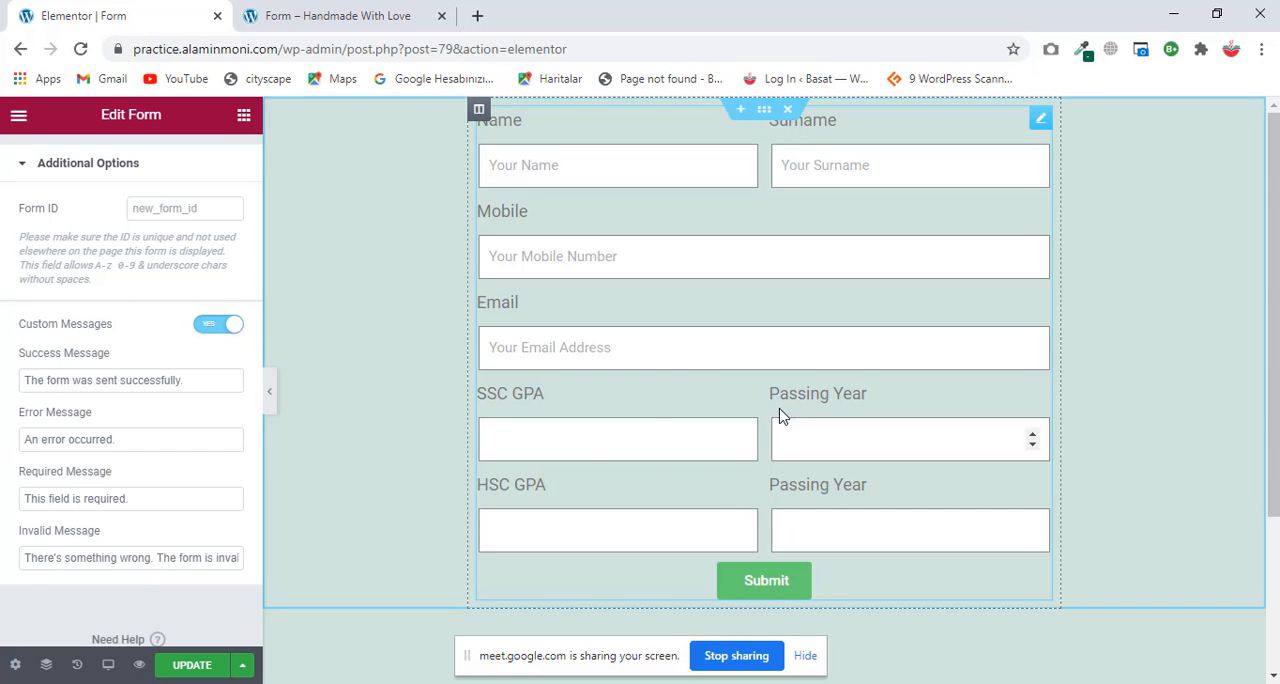
Step: Review the form's custom success, error and required message texts
left_click_drag(198, 383, 3, 387)
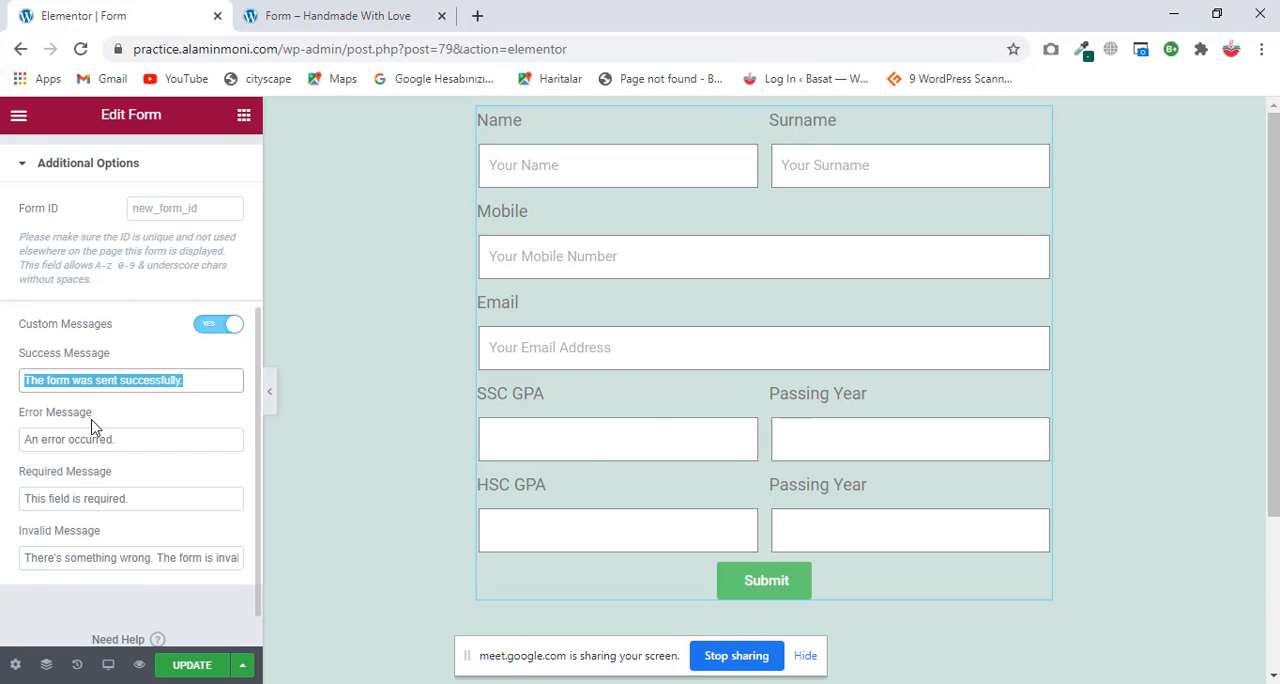
left_click(148, 439)
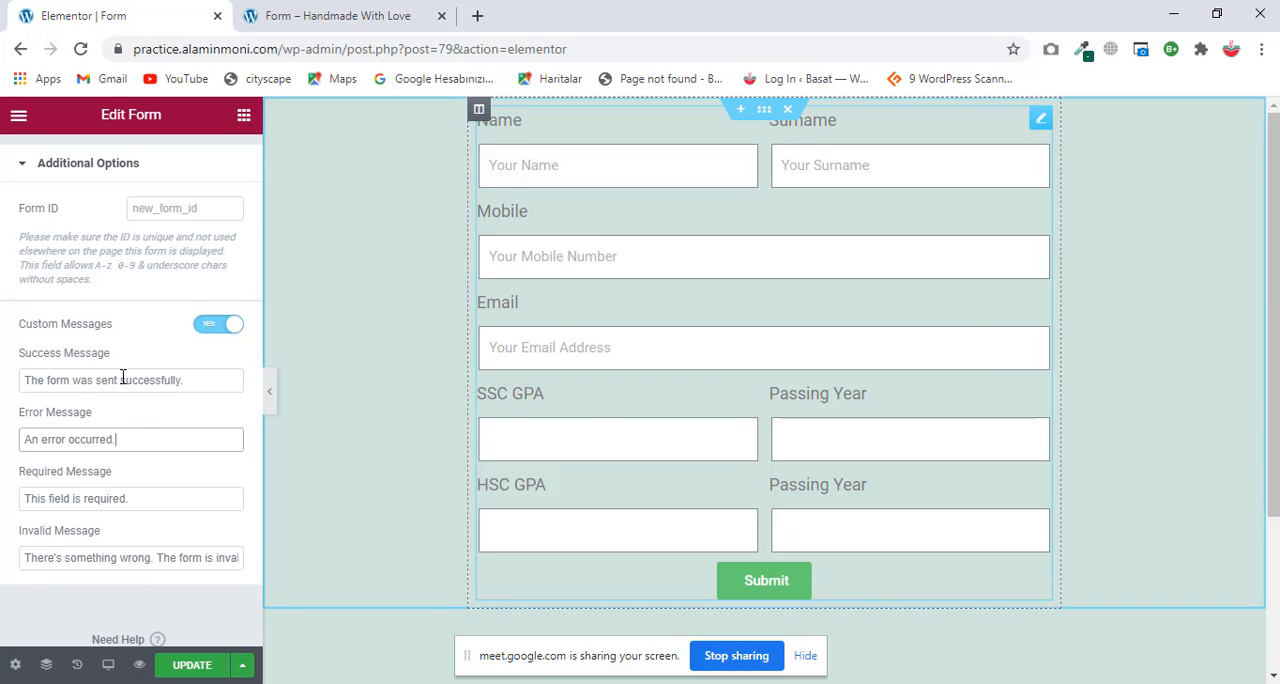
left_click_drag(145, 438, 3, 448)
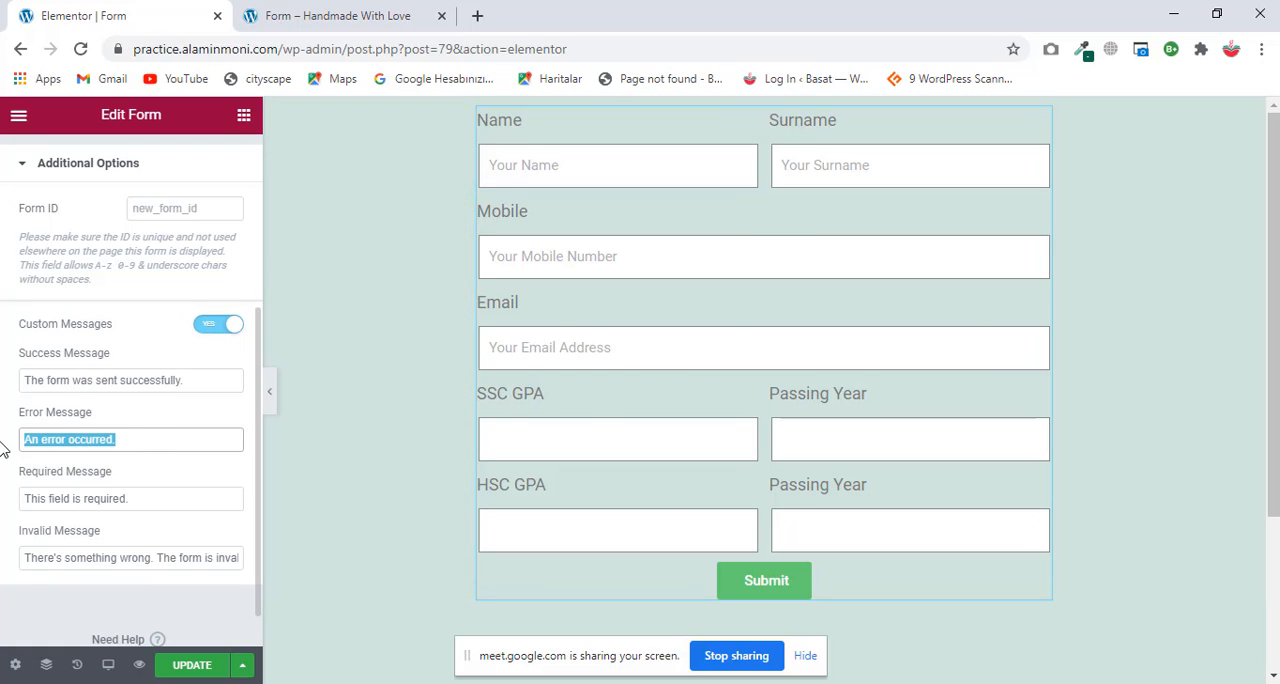
left_click(200, 504)
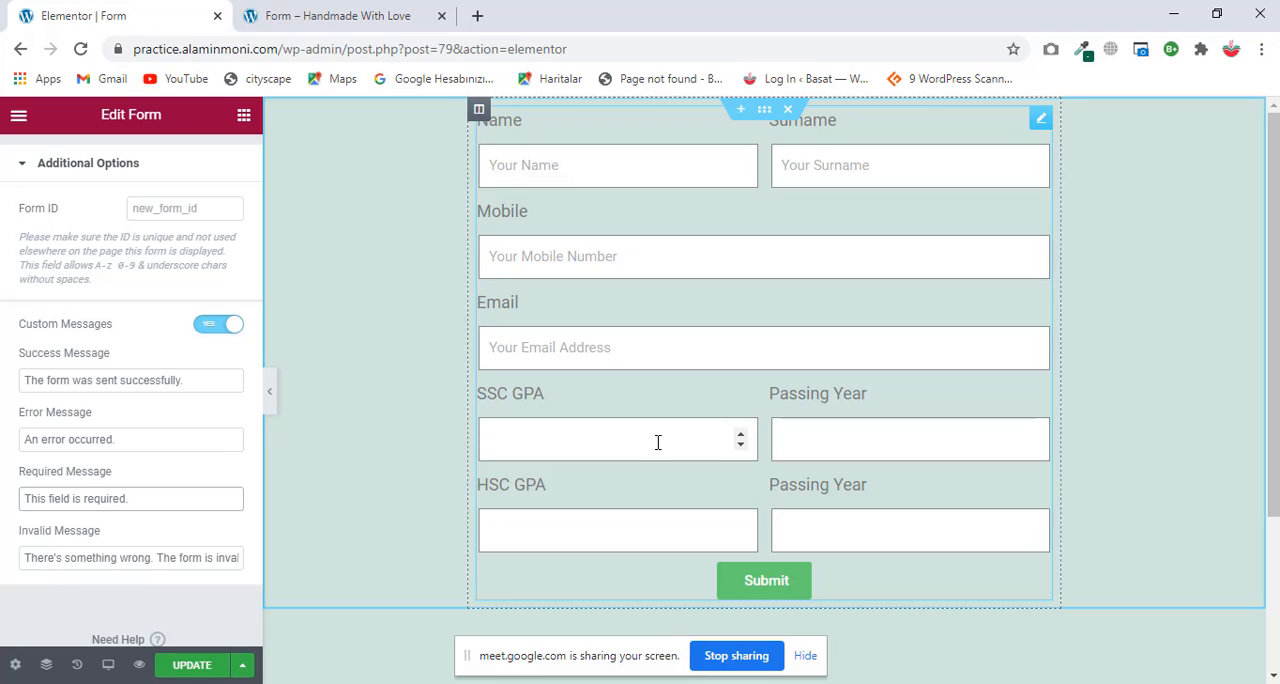
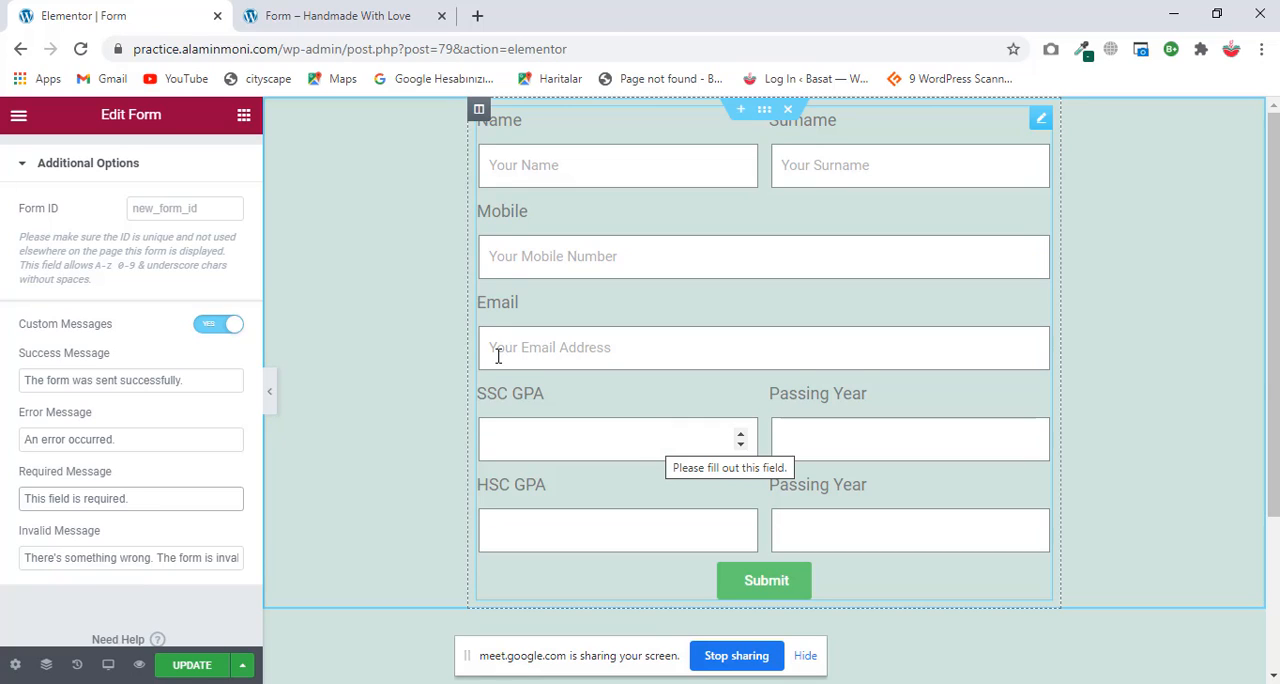
Step: In the form's style settings, try a columns gap of 23 and restore it to 10
scroll(150, 371, "up", 3)
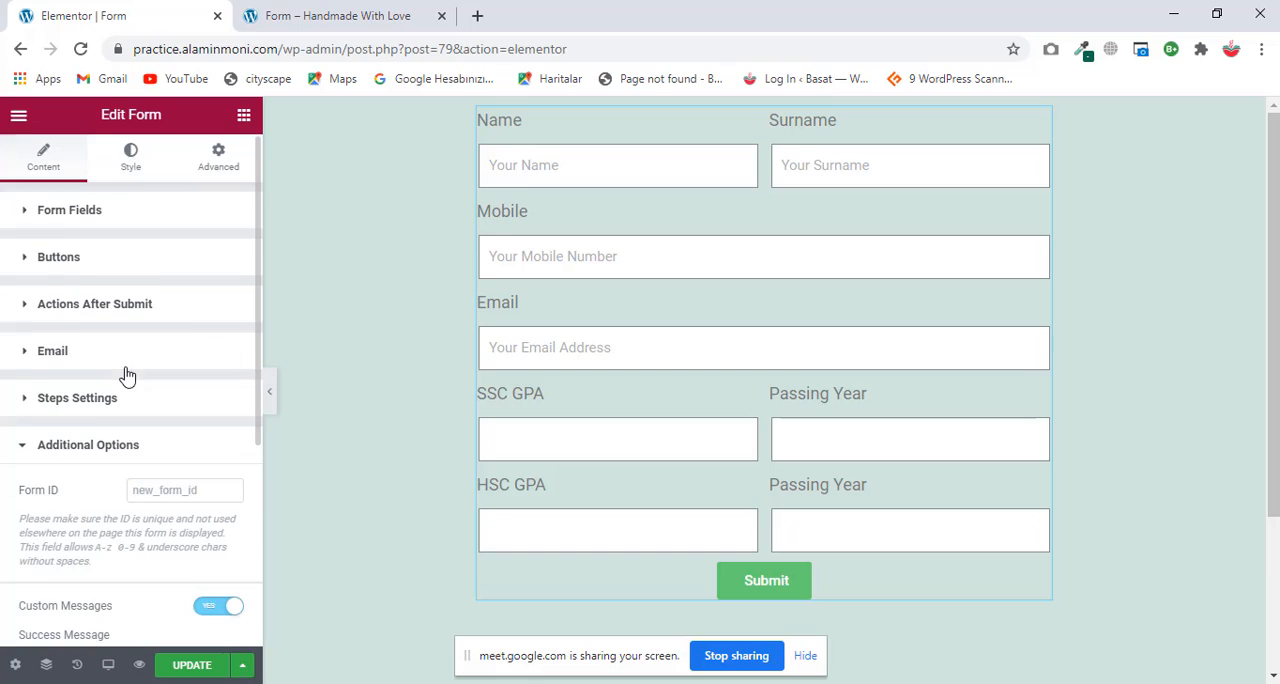
left_click(133, 166)
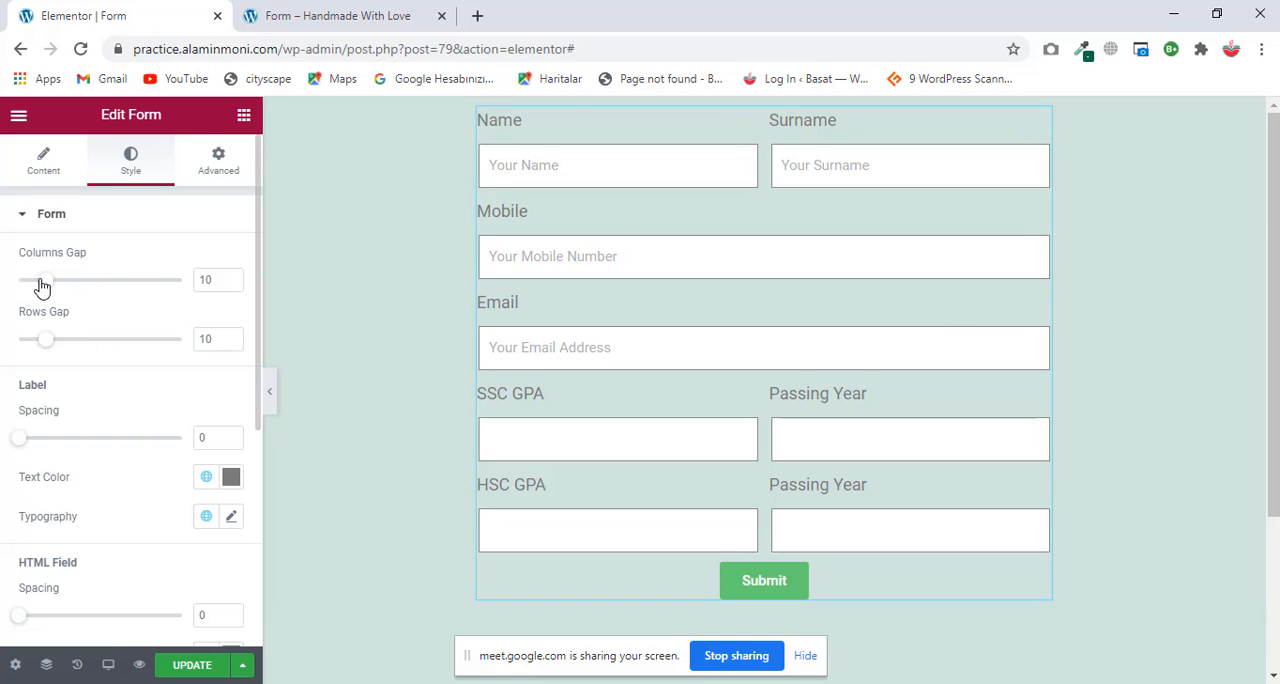
left_click_drag(42, 287, 82, 283)
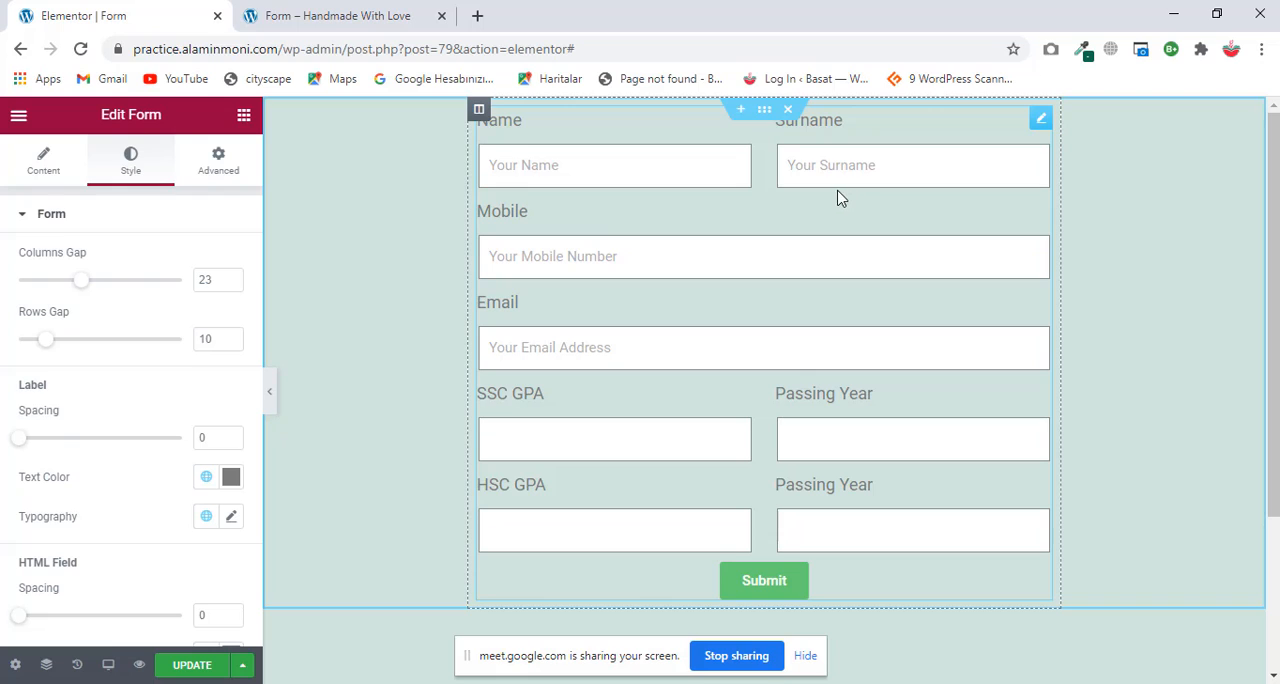
double_click(206, 280)
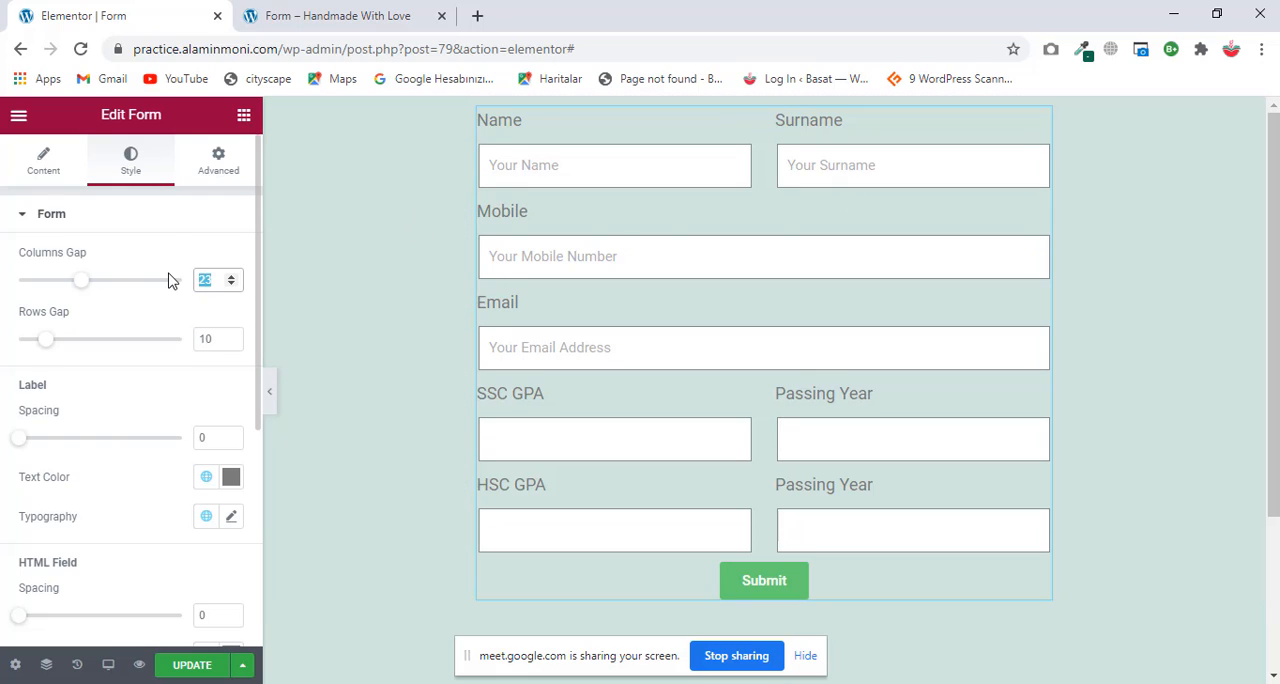
key("BackSpace")
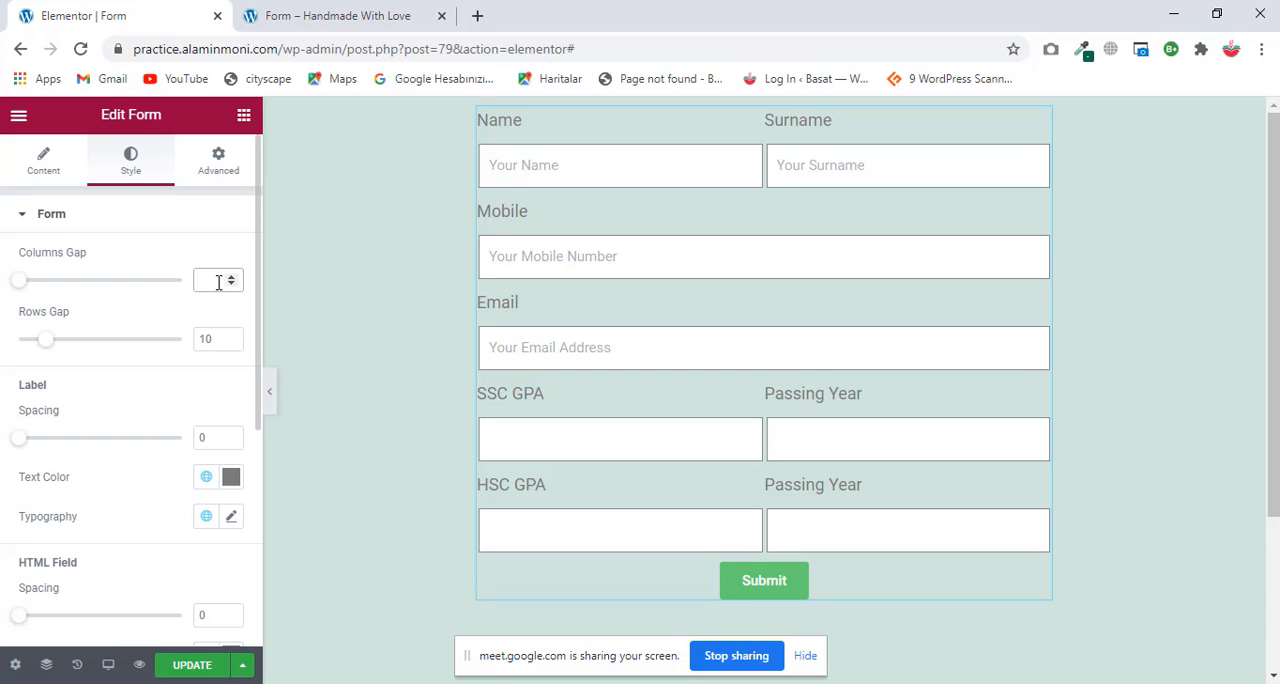
type("10")
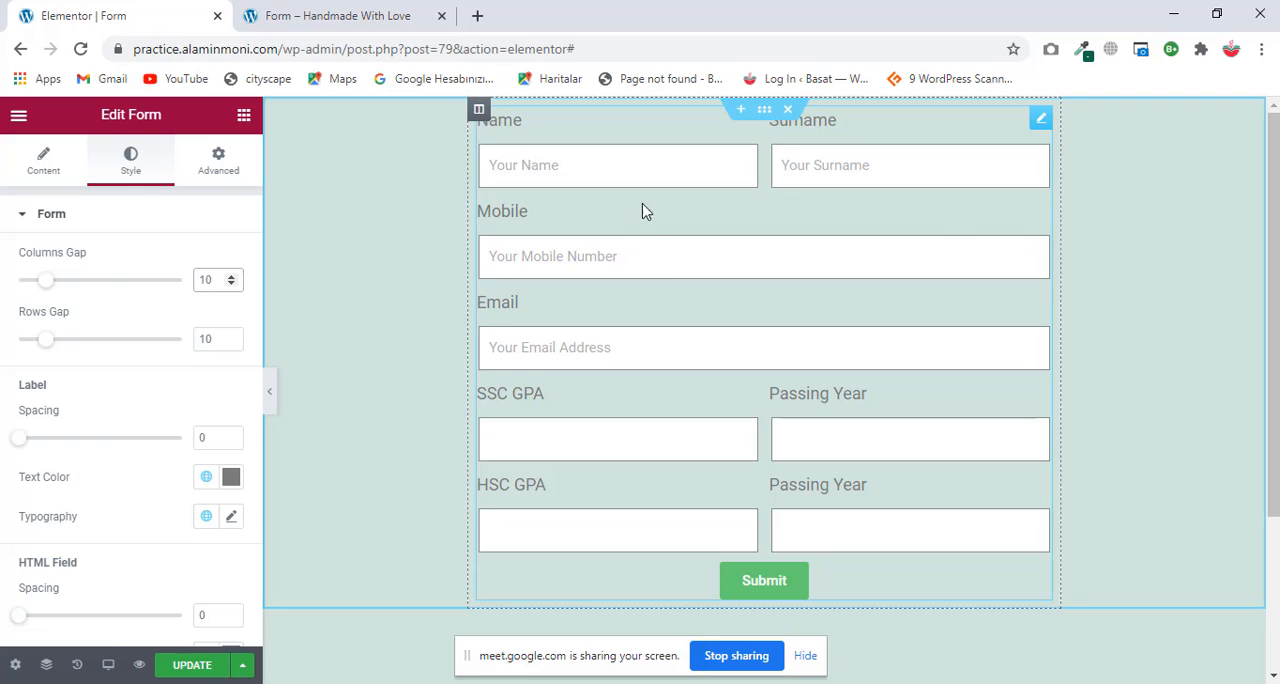
Step: Reduce the form's rows gap to 7 and set the label spacing to 7
mouse_move(57, 340)
left_mouse_down()
mouse_move(145, 352)
mouse_move(40, 348)
left_mouse_up()
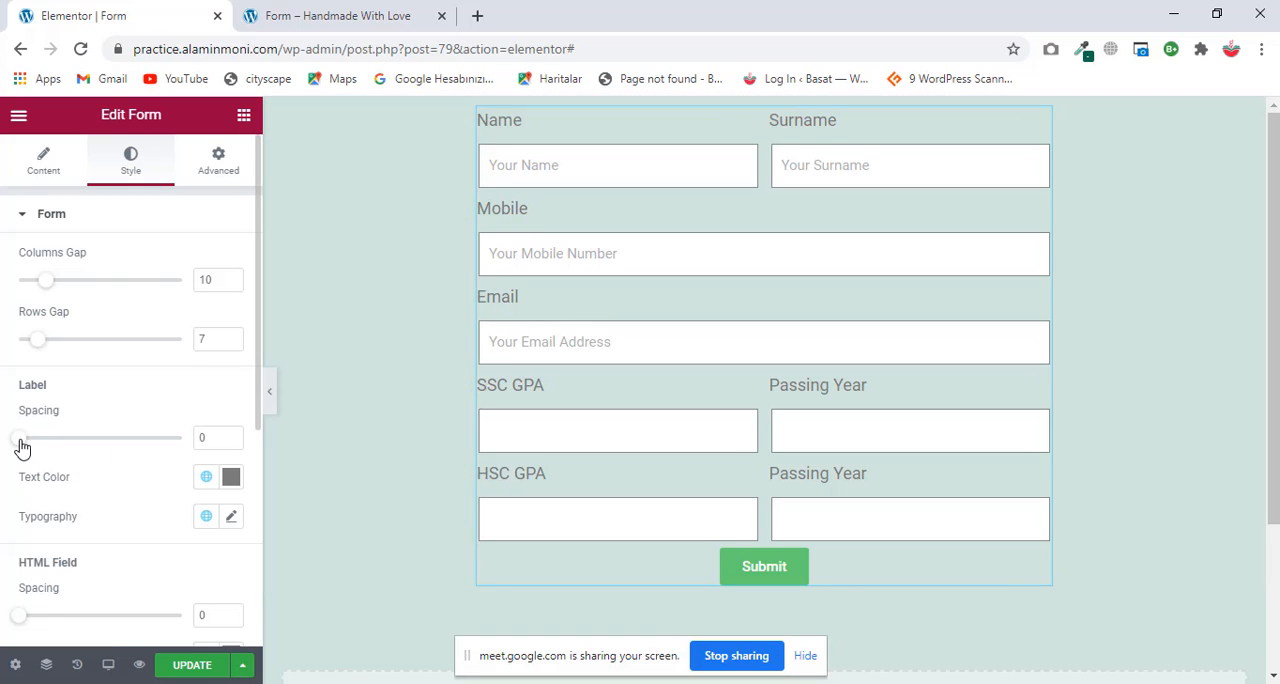
mouse_move(20, 440)
left_mouse_down()
mouse_move(158, 440)
mouse_move(40, 440)
left_mouse_up()
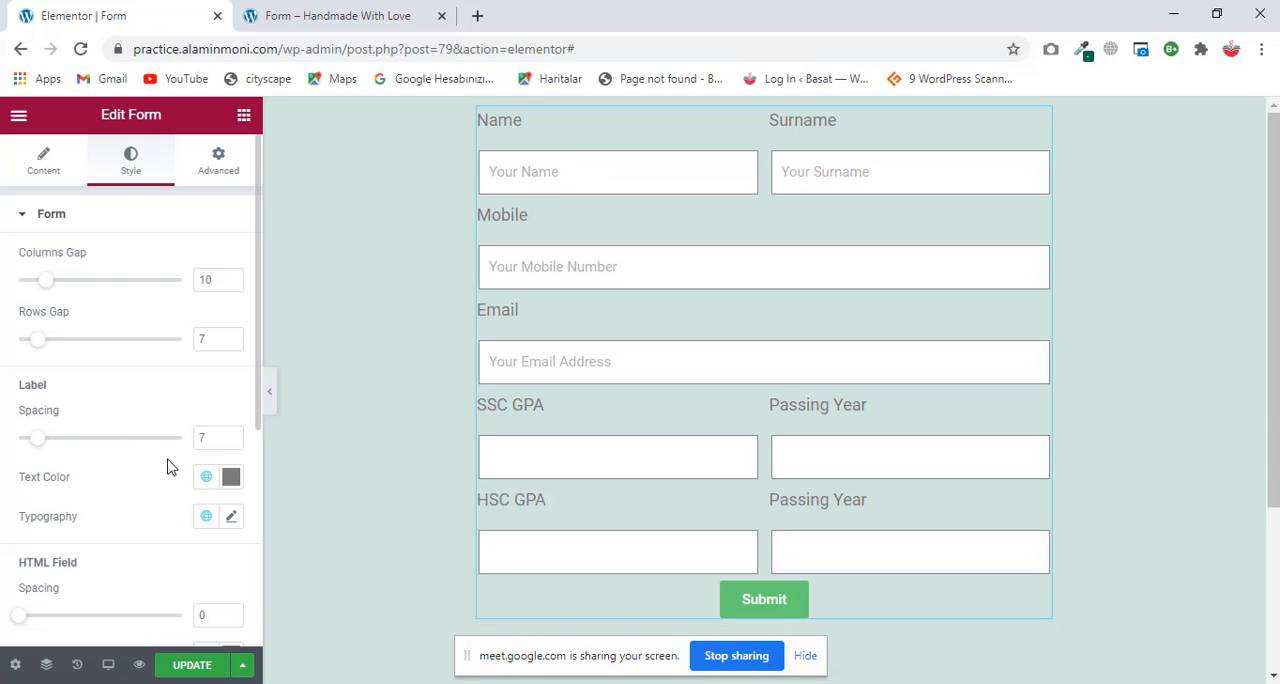
Step: Change the form labels' text color to black, #000000
left_click(232, 478)
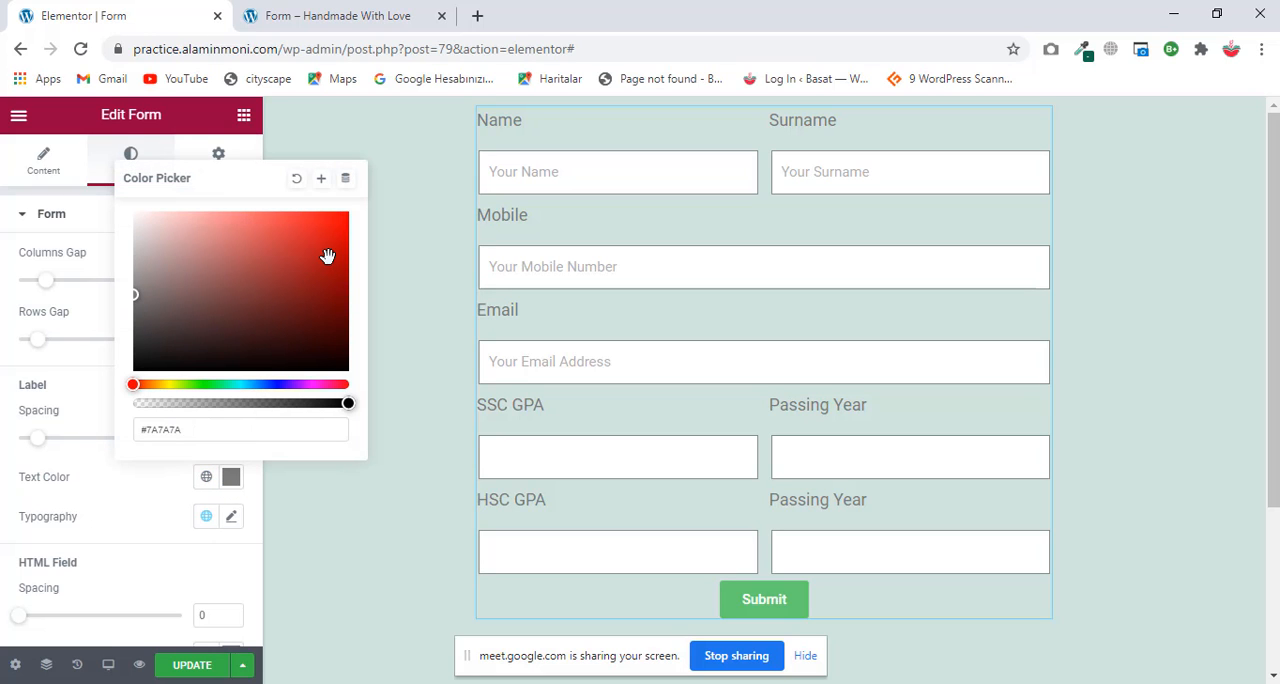
left_click(325, 258)
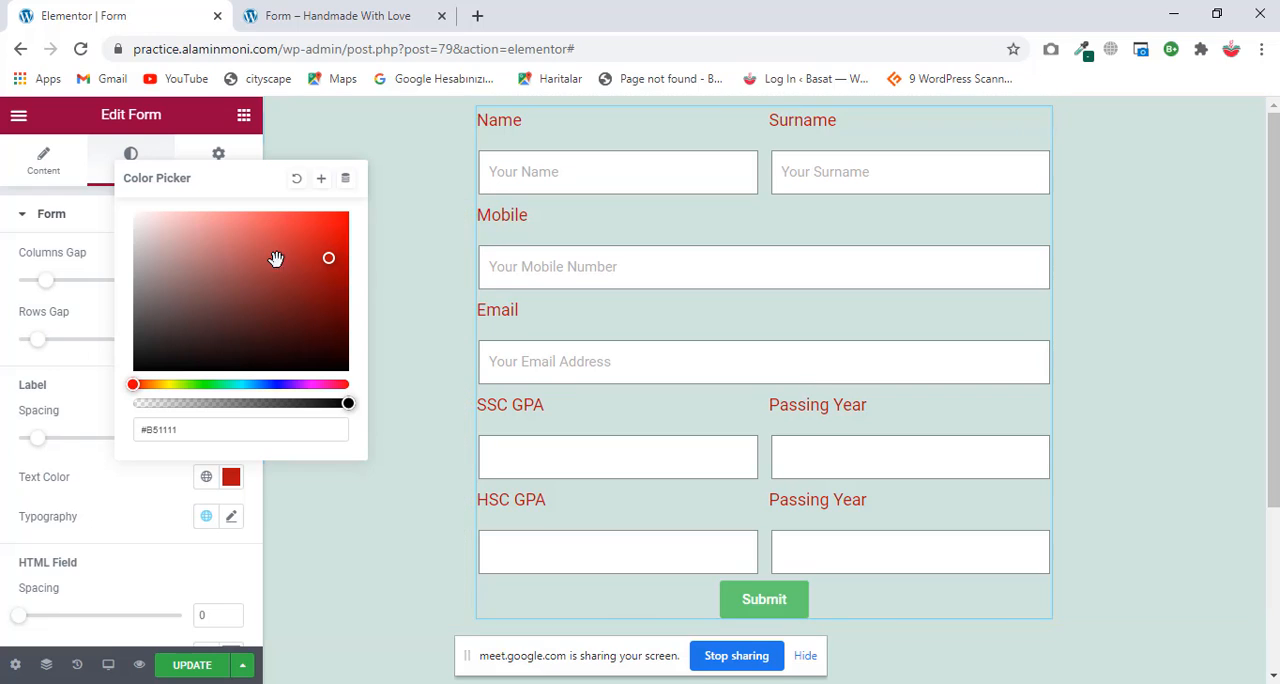
mouse_move(332, 230)
left_mouse_down()
mouse_move(334, 357)
mouse_move(357, 392)
left_mouse_up()
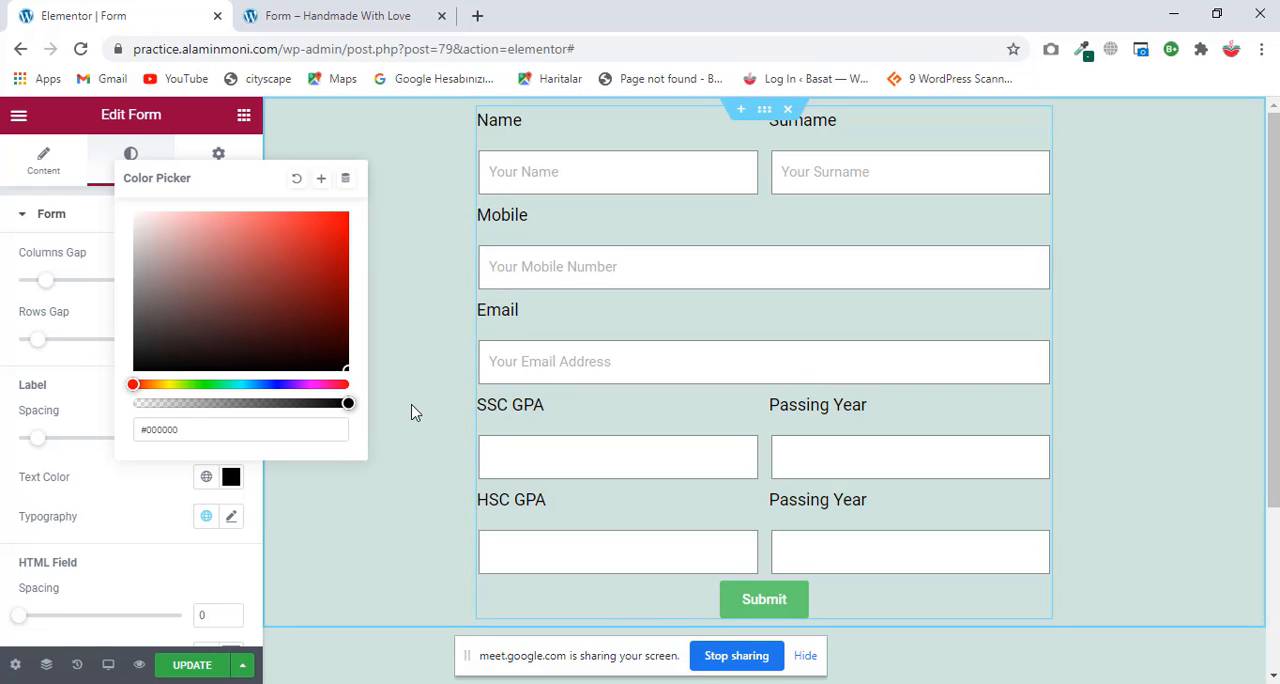
left_click(57, 333)
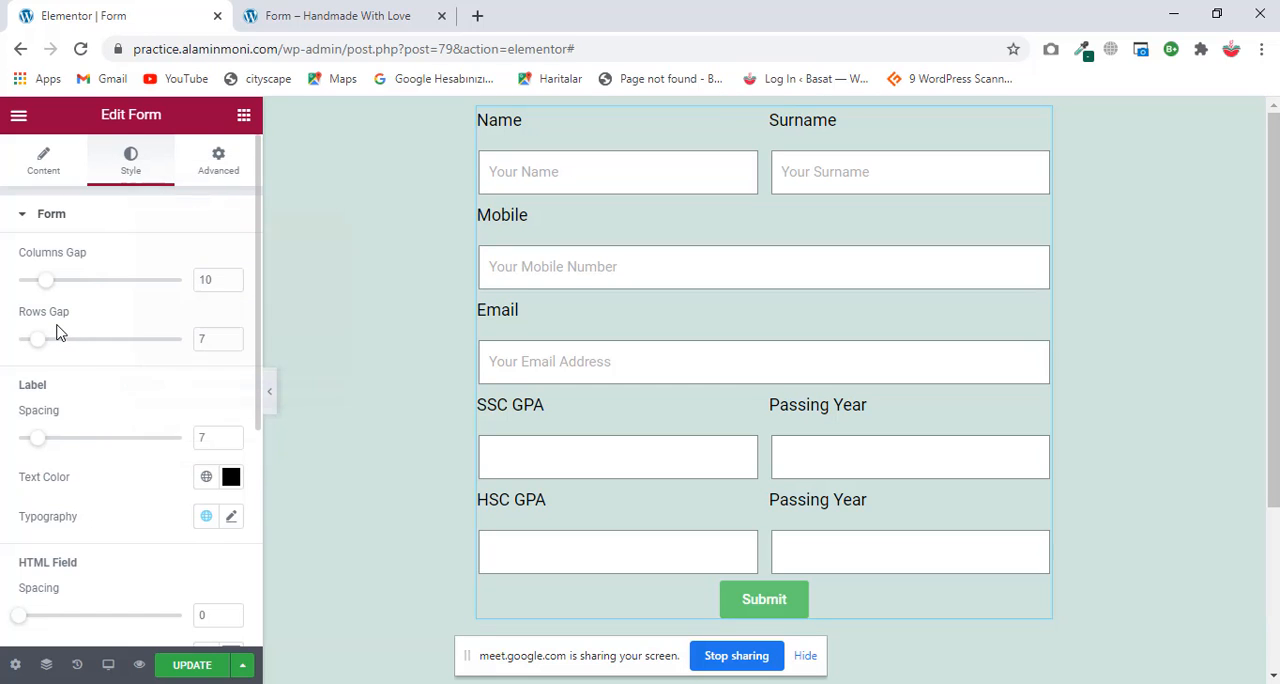
Step: Set the form labels' font family to Rokkitt in their typography settings
scroll(114, 337, "down", 3)
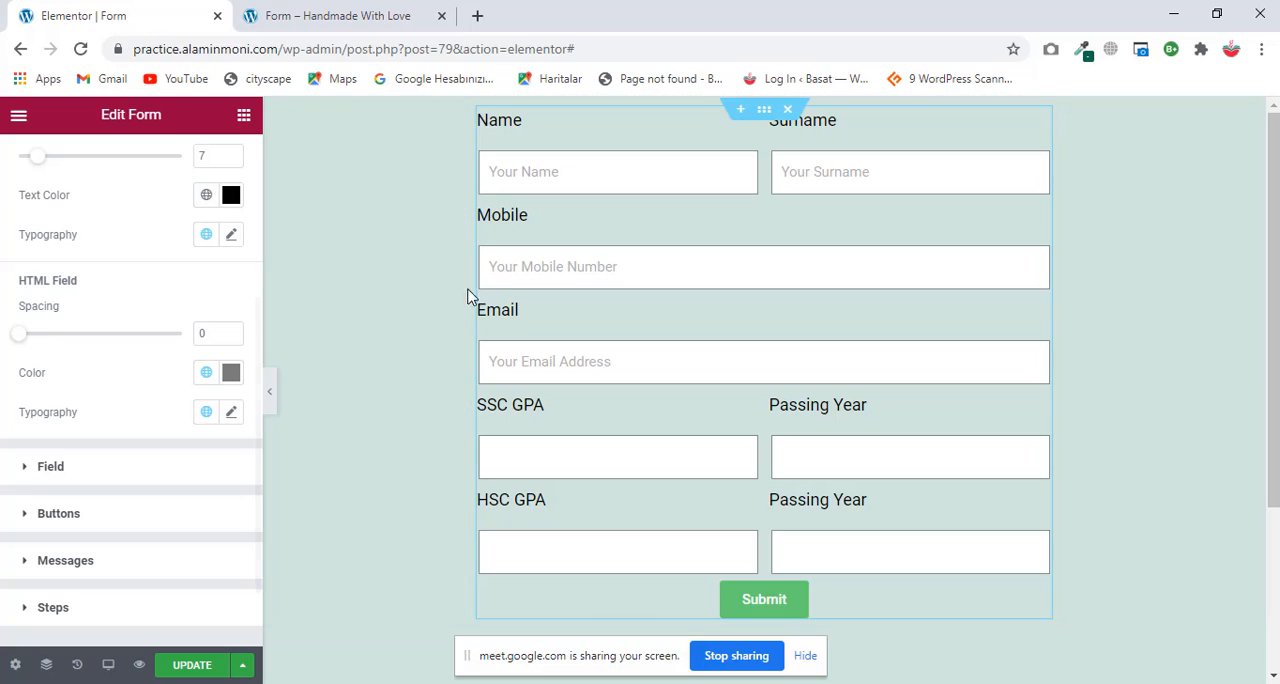
left_click(231, 234)
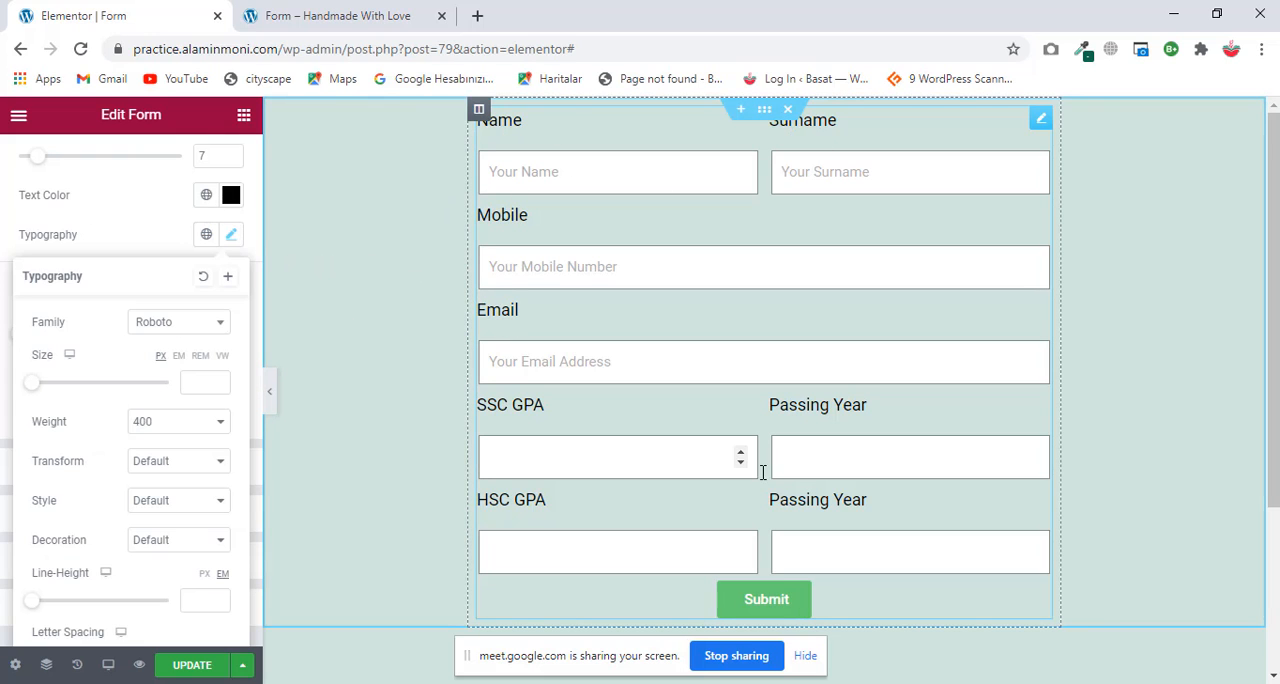
left_click(205, 323)
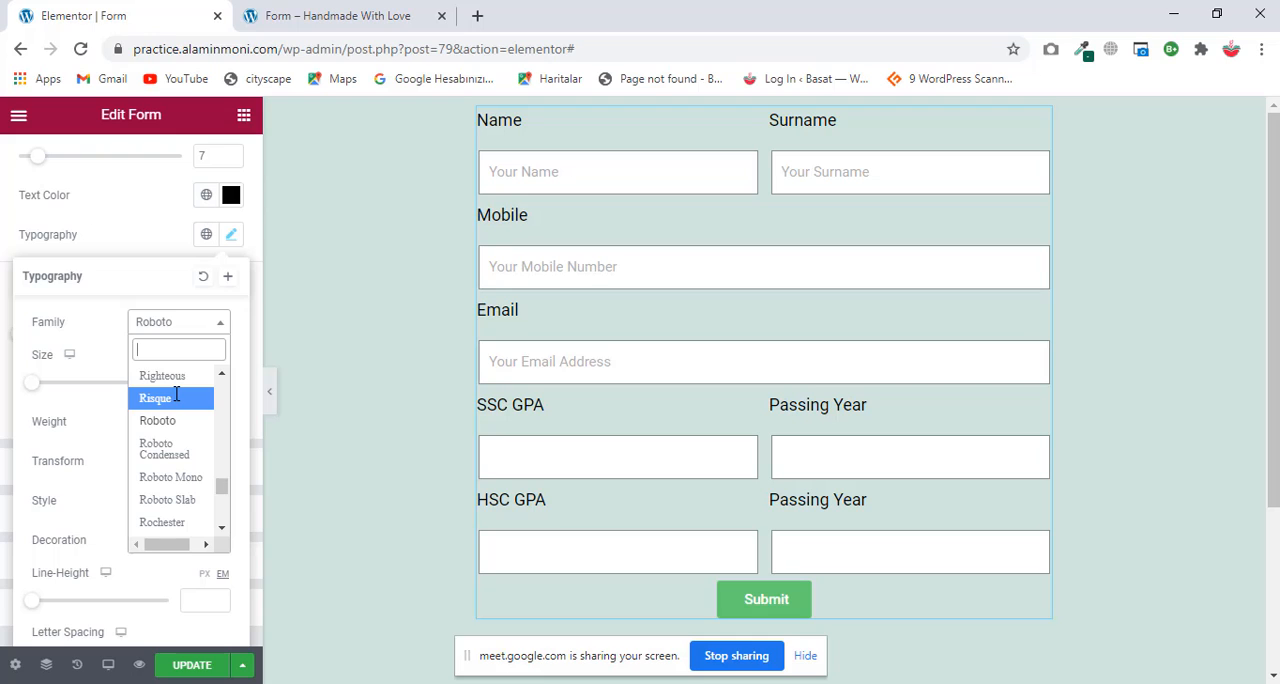
scroll(174, 400, "down", 2)
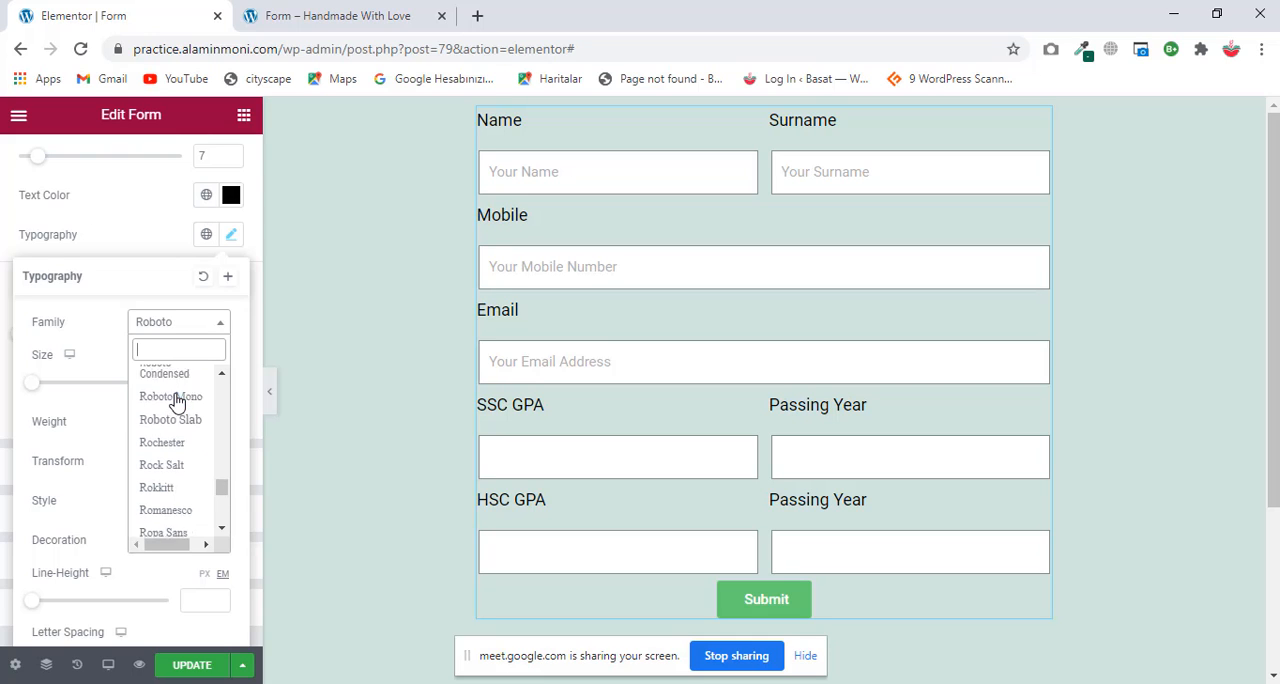
left_click(168, 488)
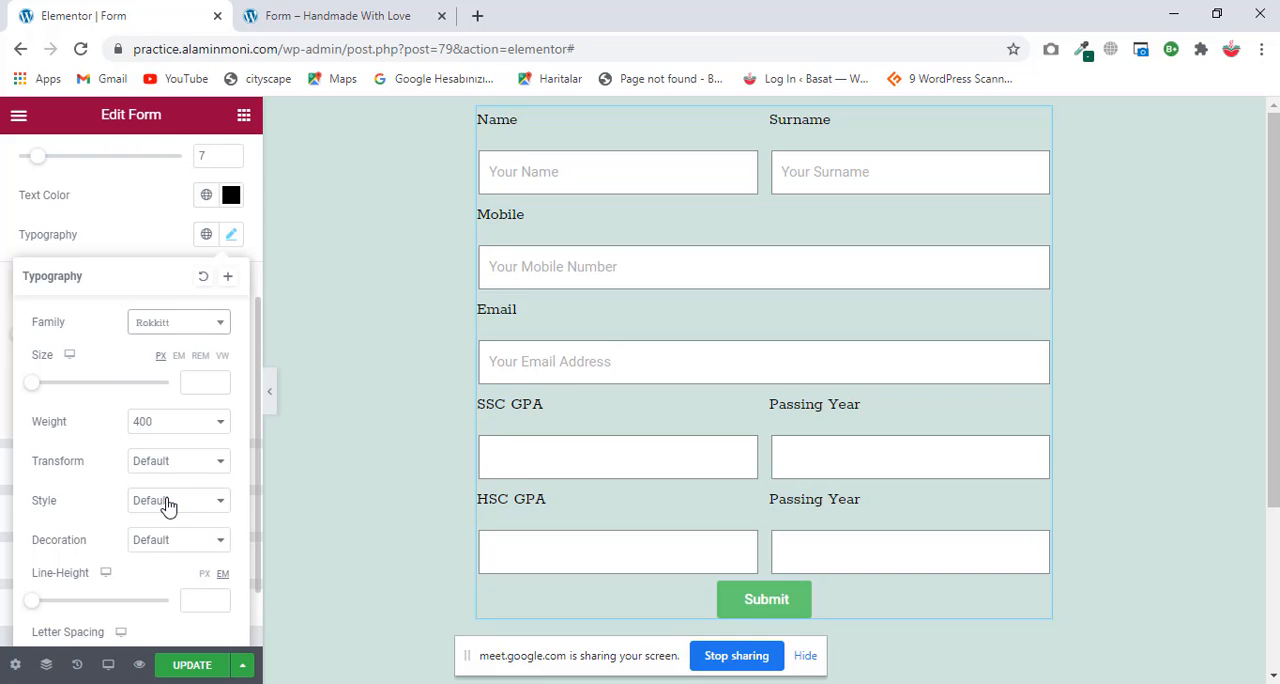
Step: Set the form labels' font size to 20 px and weight to 700, and check the labels across the form
left_click(193, 376)
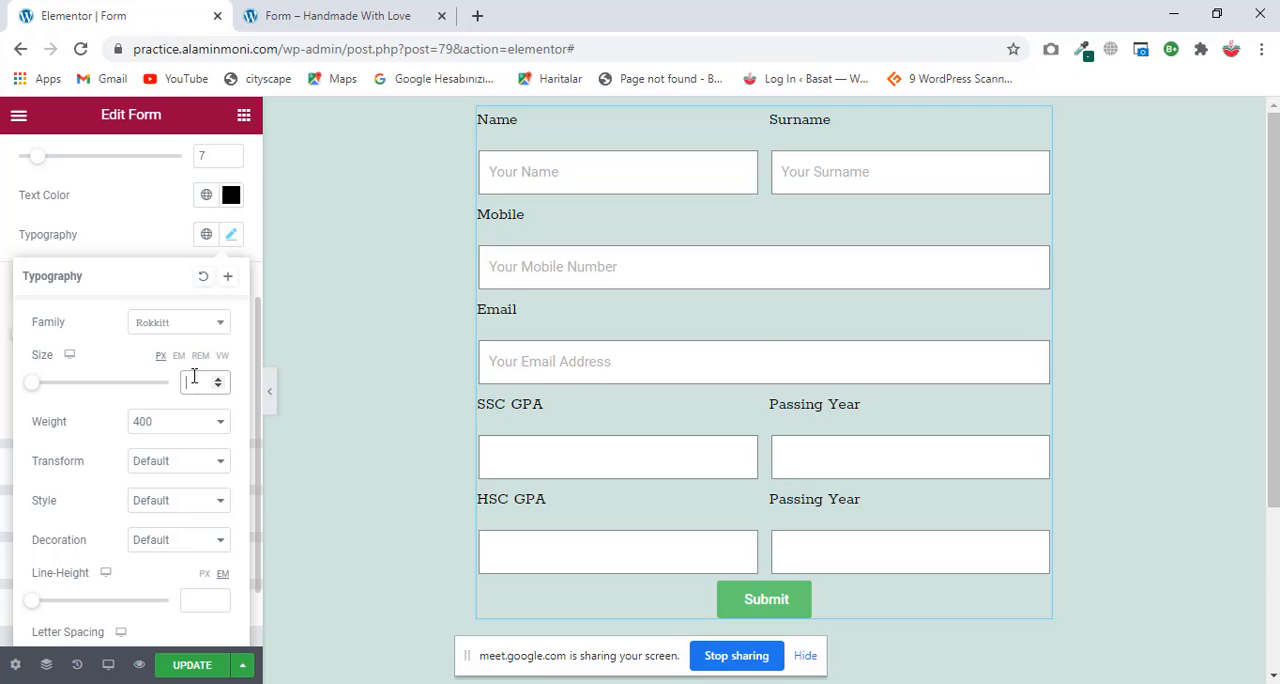
type("20")
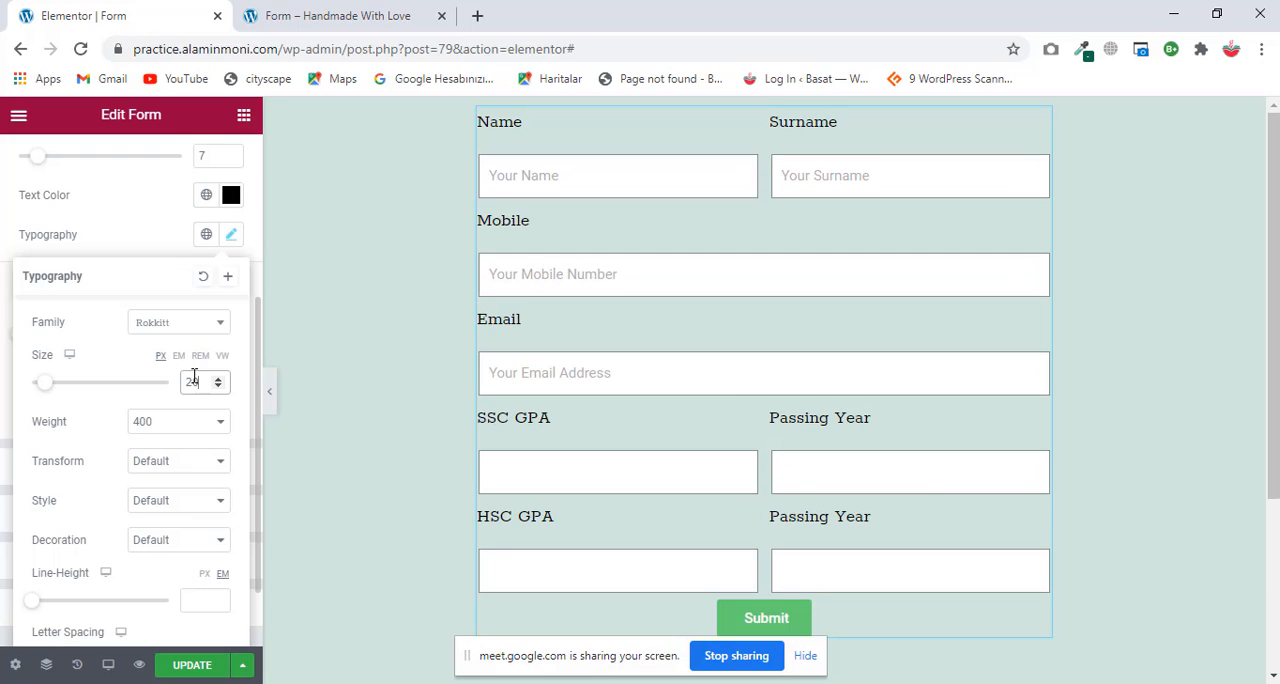
left_click(192, 424)
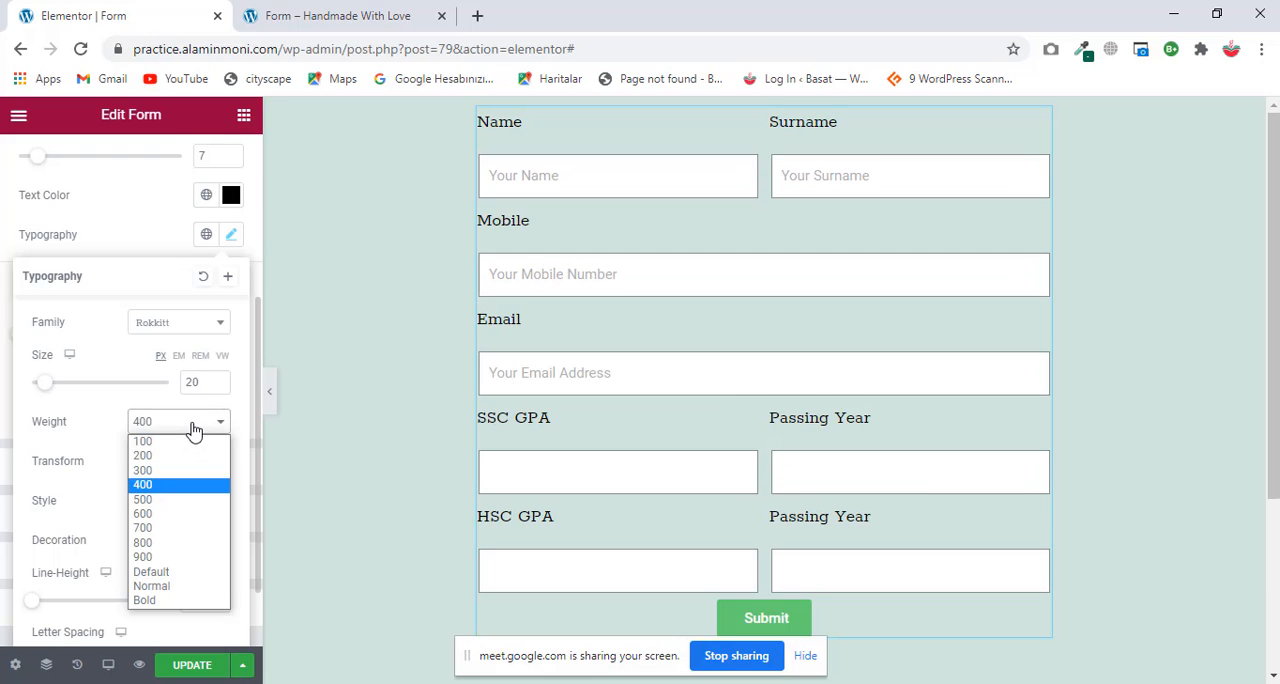
left_click(173, 527)
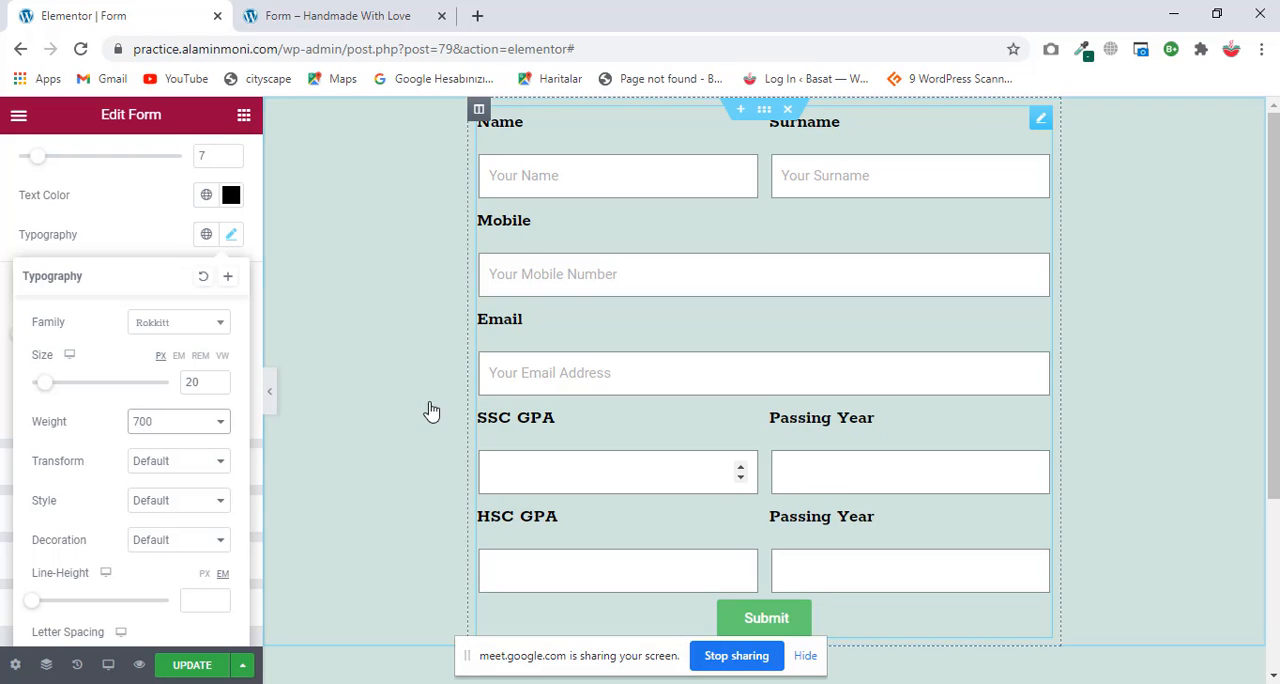
scroll(750, 254, "down", 1)
scroll(750, 254, "down", 1)
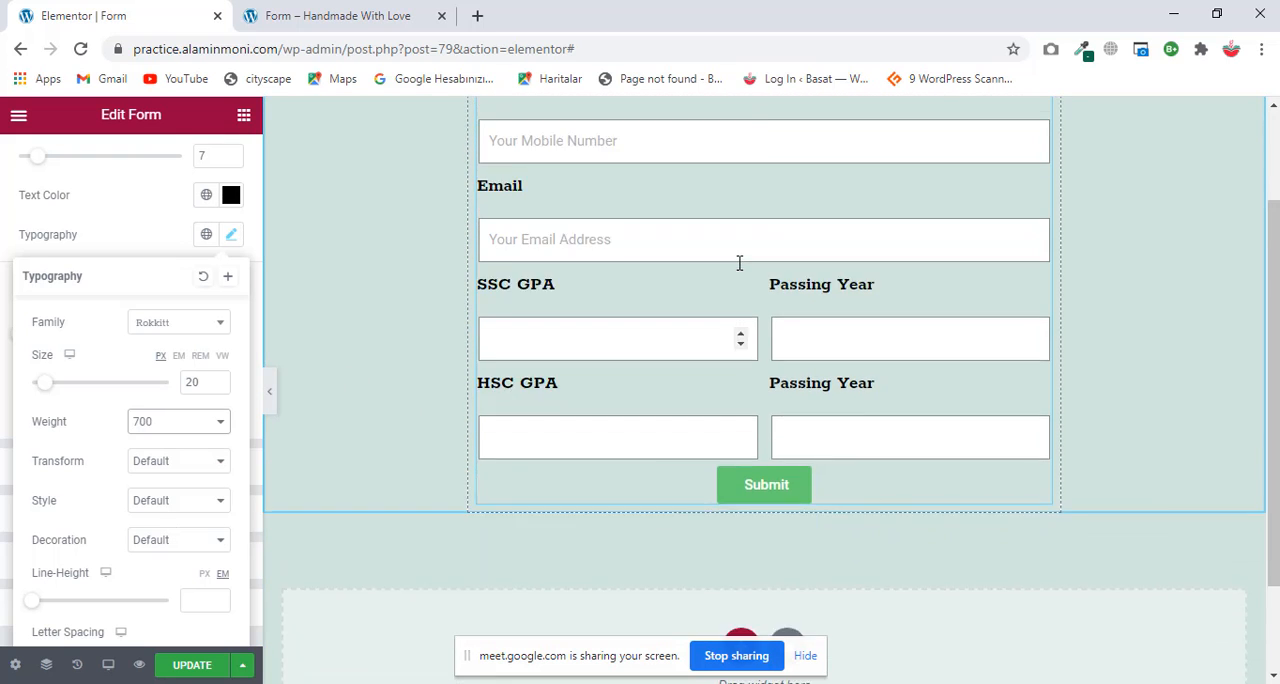
scroll(740, 263, "up", 2)
left_click(166, 218)
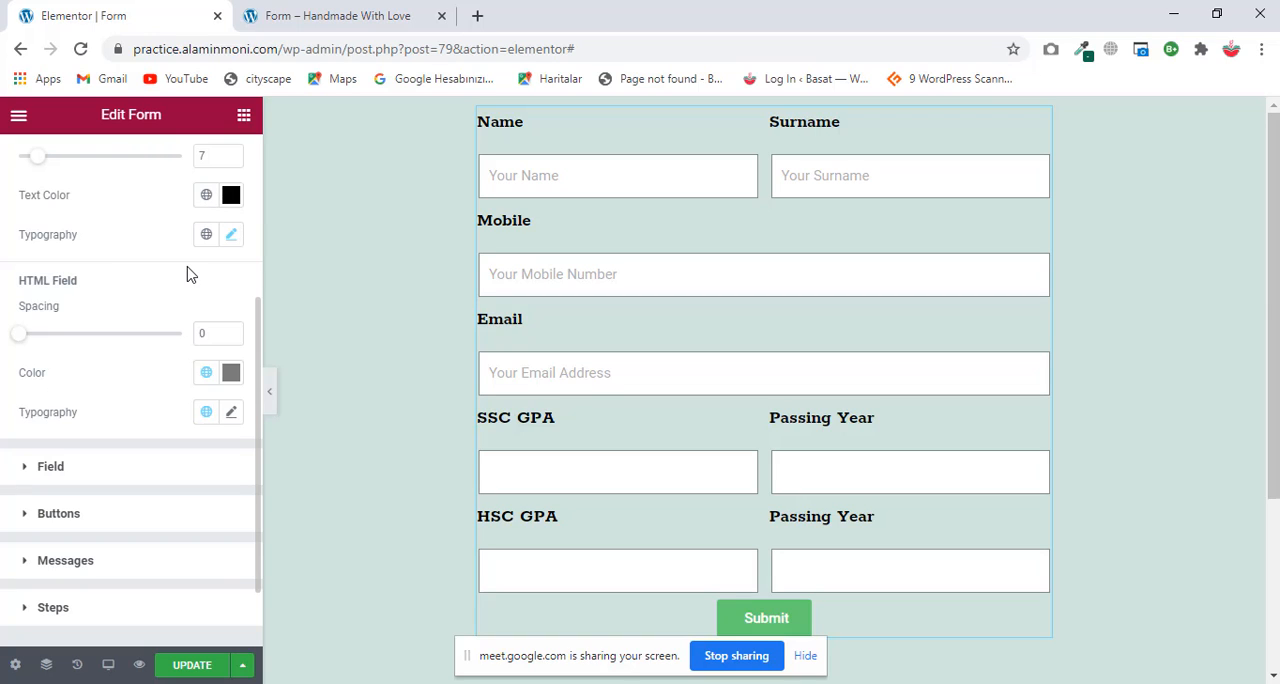
Step: Try red #F00909 as the form fields' text color, and set it to grey #AEA5A5
left_click(119, 468)
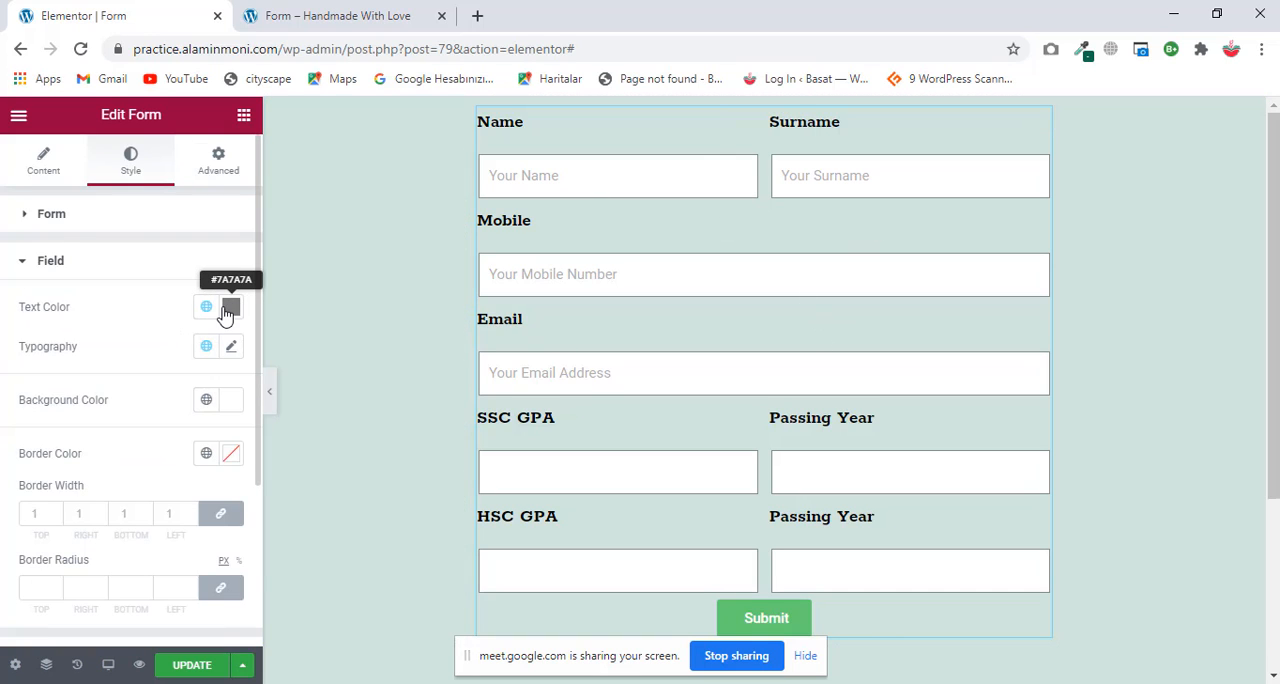
left_click(499, 278)
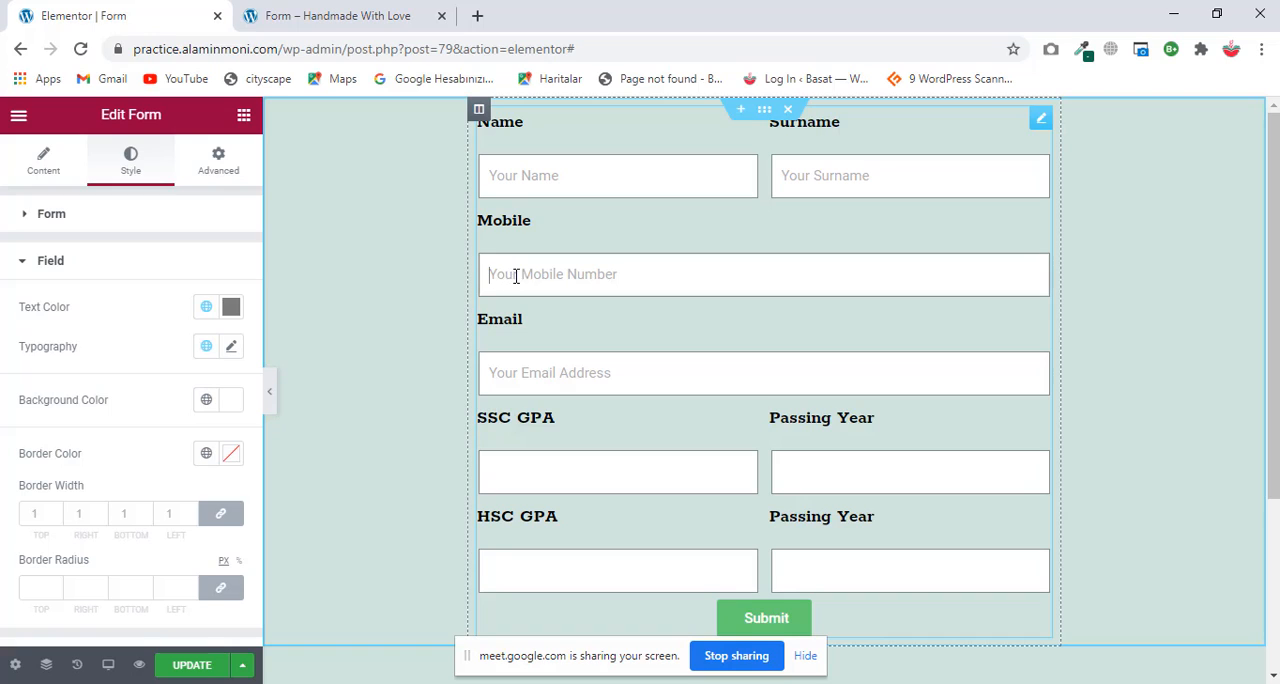
left_click(231, 307)
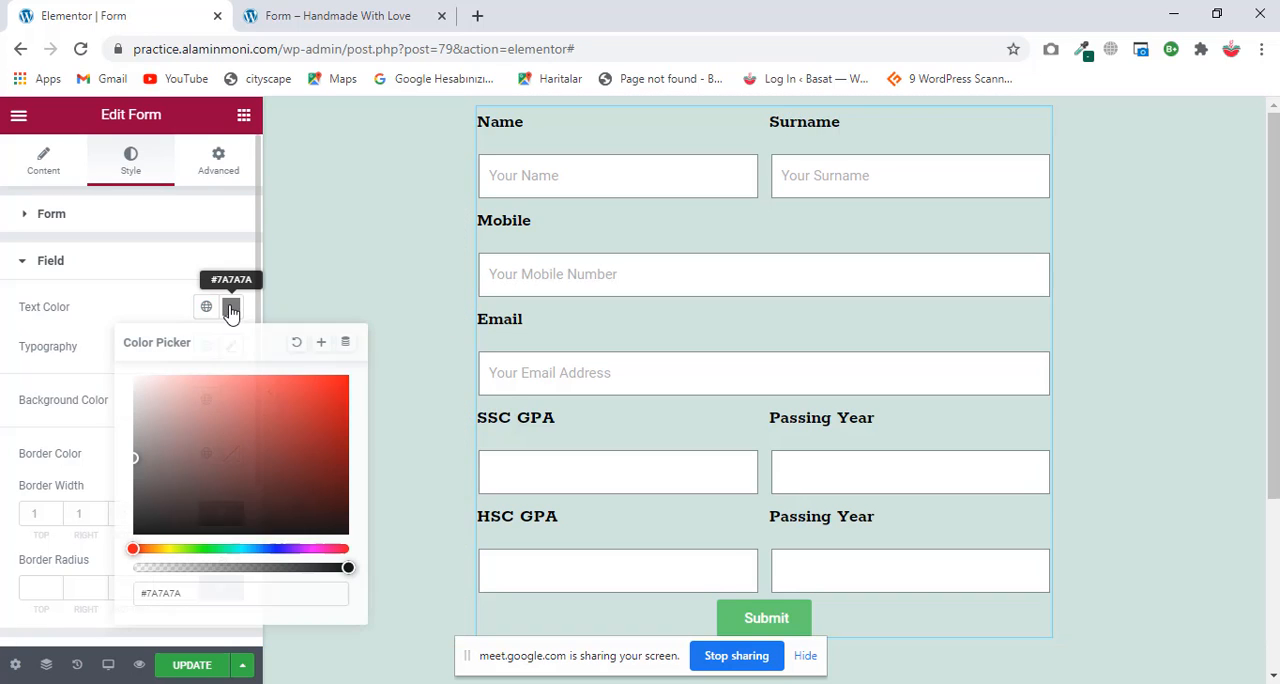
left_click(340, 384)
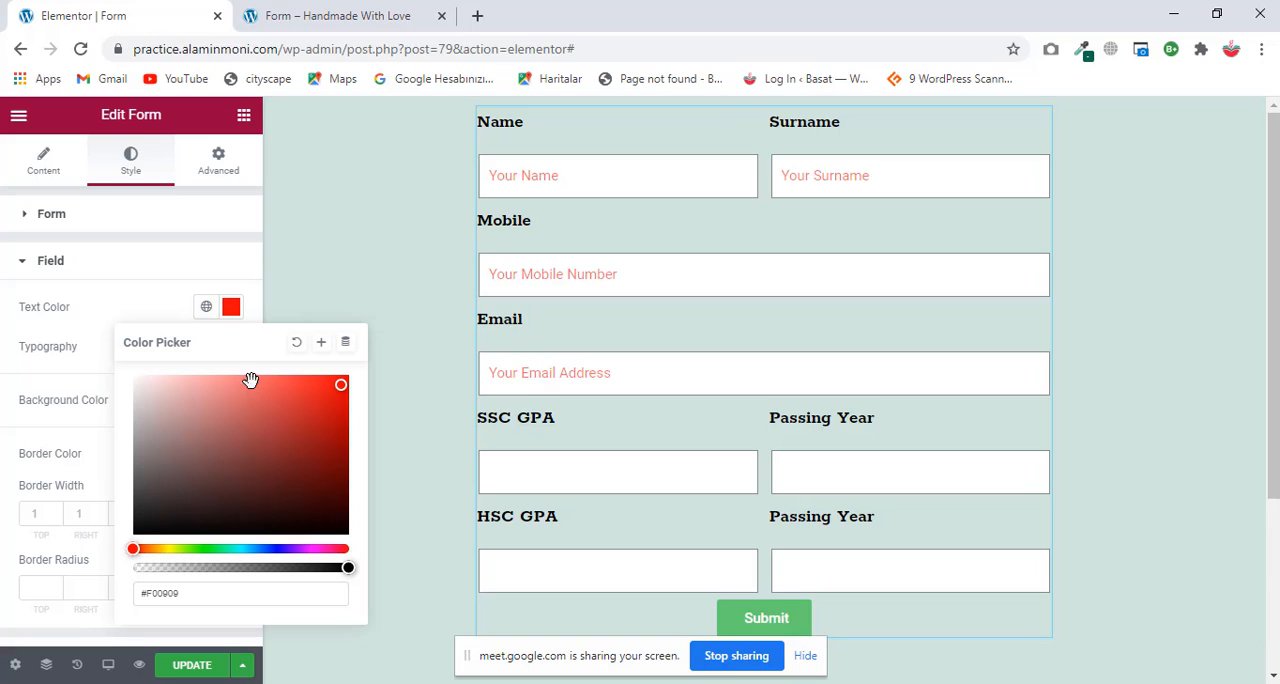
left_click_drag(155, 400, 144, 426)
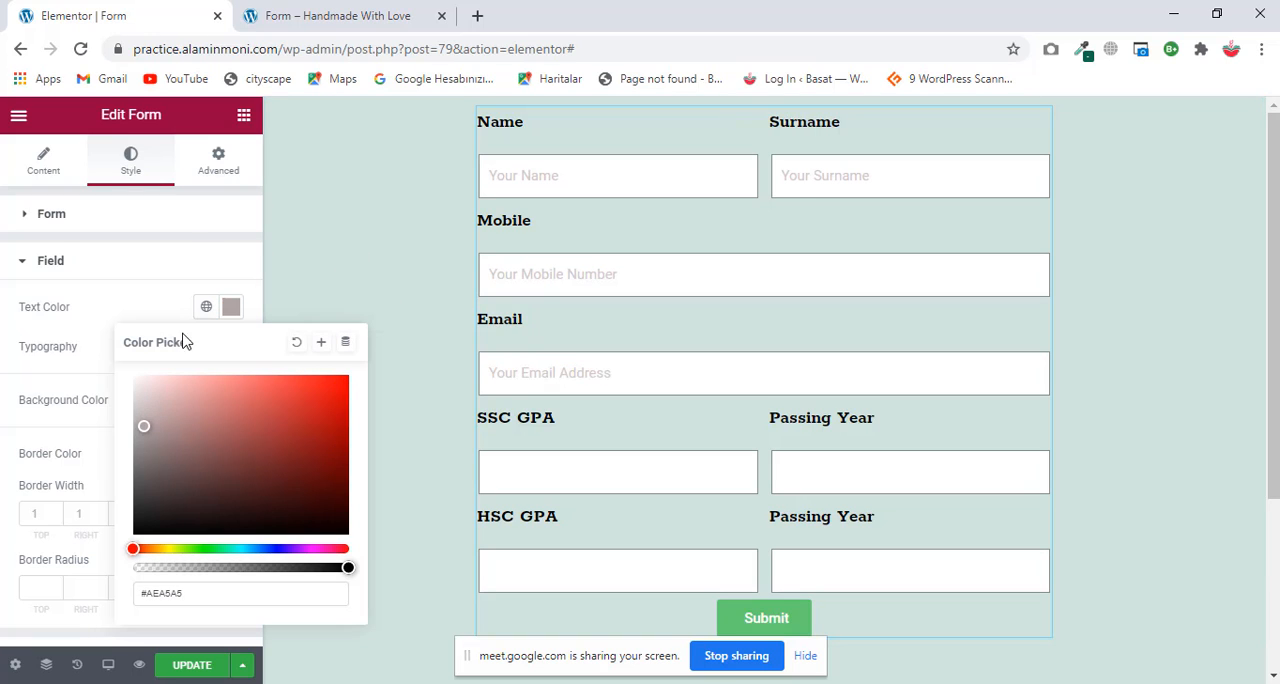
left_click(186, 228)
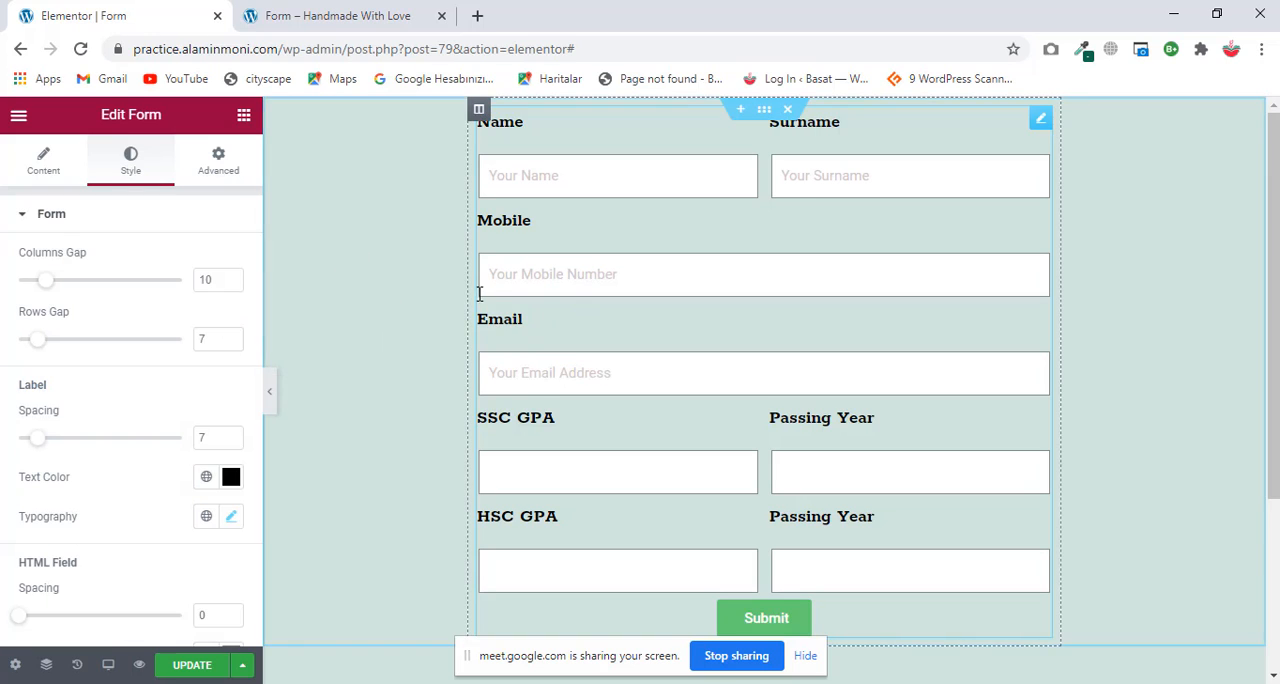
left_click(77, 228)
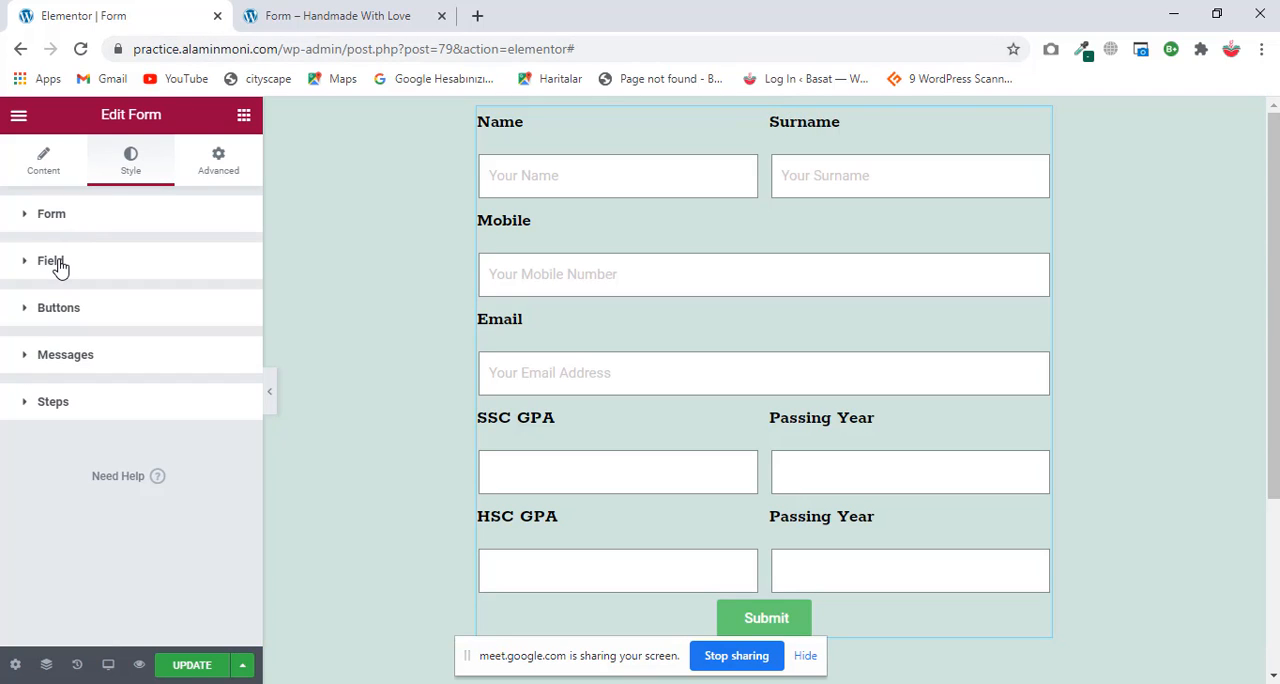
Step: Reopen the form fields' text color and change it to the paler shade #D8C3C3
left_click(60, 268)
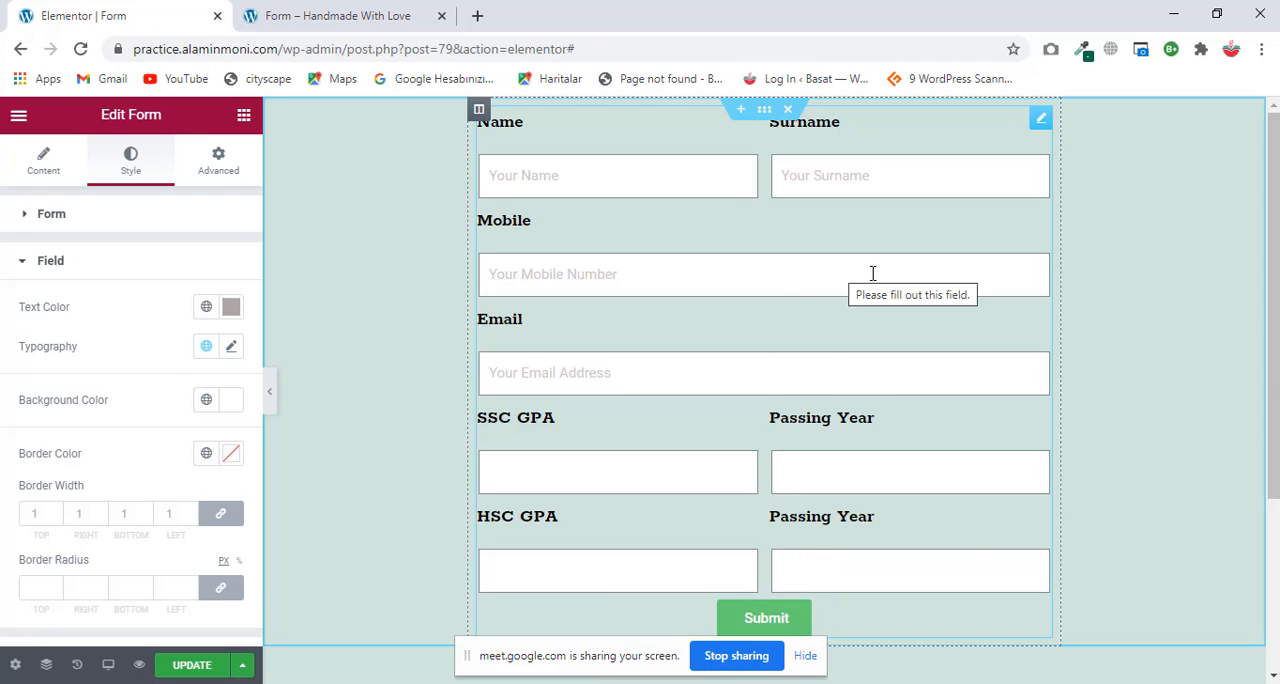
left_click(230, 308)
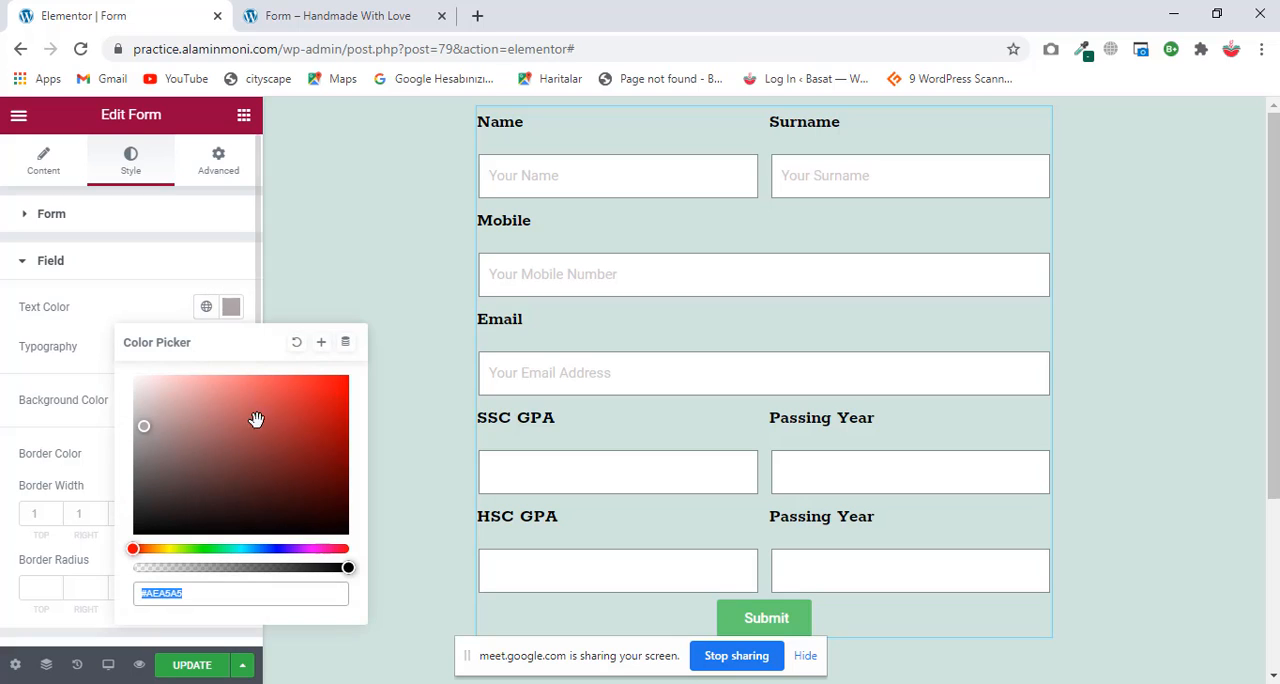
left_click(154, 400)
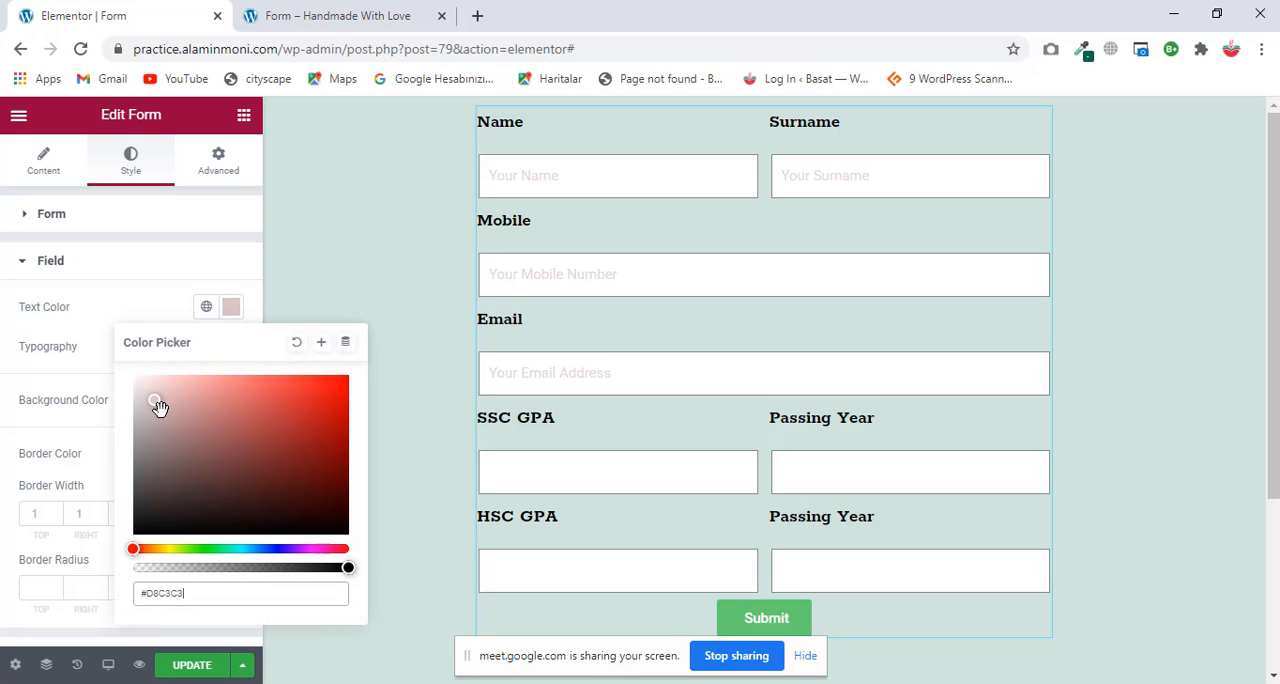
left_click(291, 513)
Step: Switch to the browser window with the ongoing Google Meet call and show the meeting
key("alt+Tab")
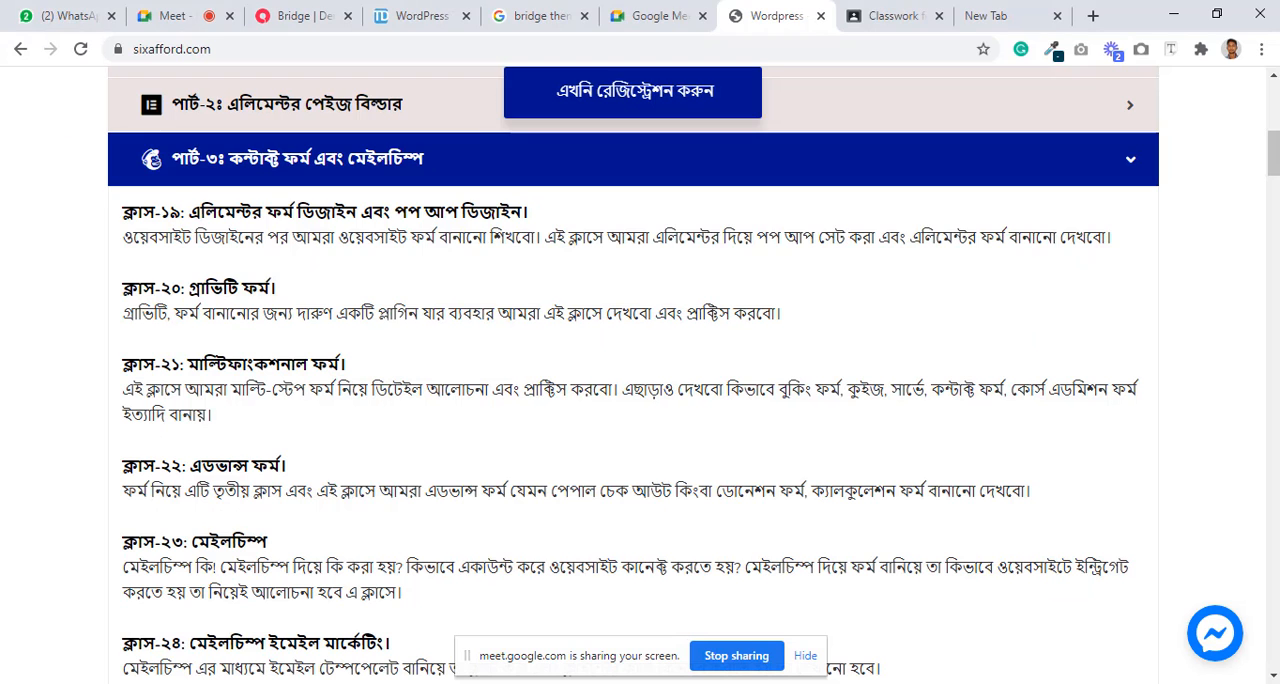
left_click(150, 16)
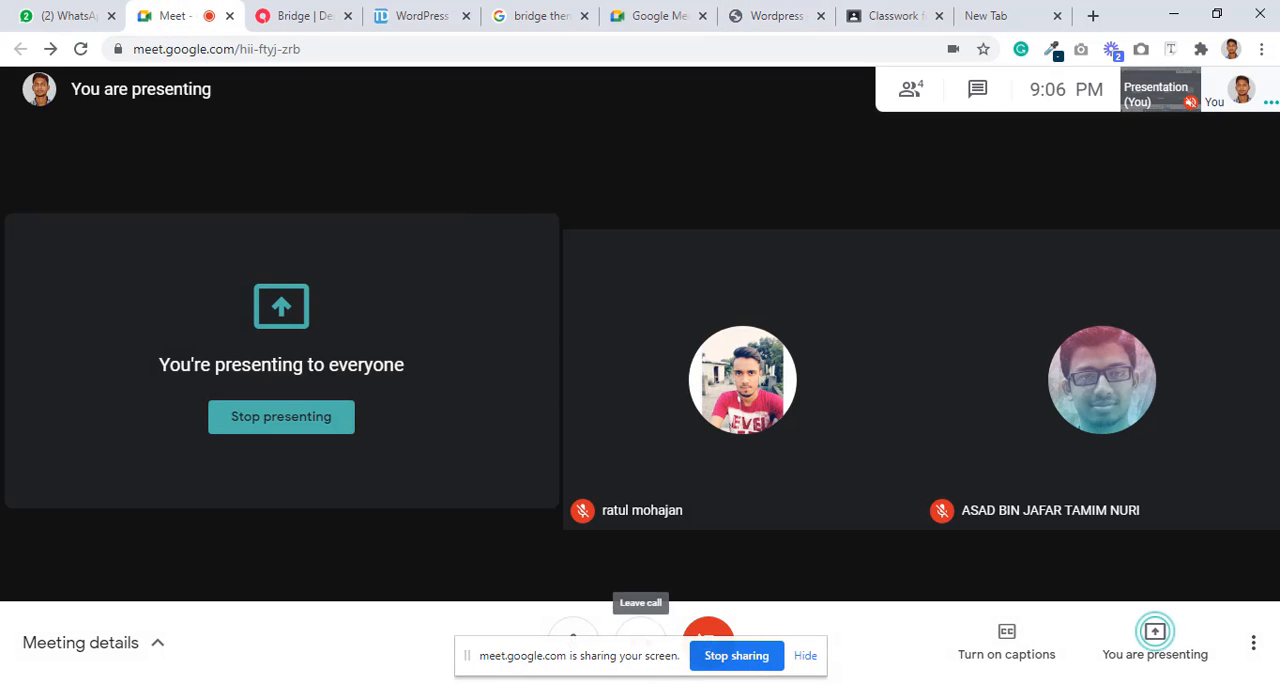
Step: Return to the Elementor editor window, collapse the form's Field style settings and minimize the screen recorder
key("alt+Tab")
key("alt+Tab")
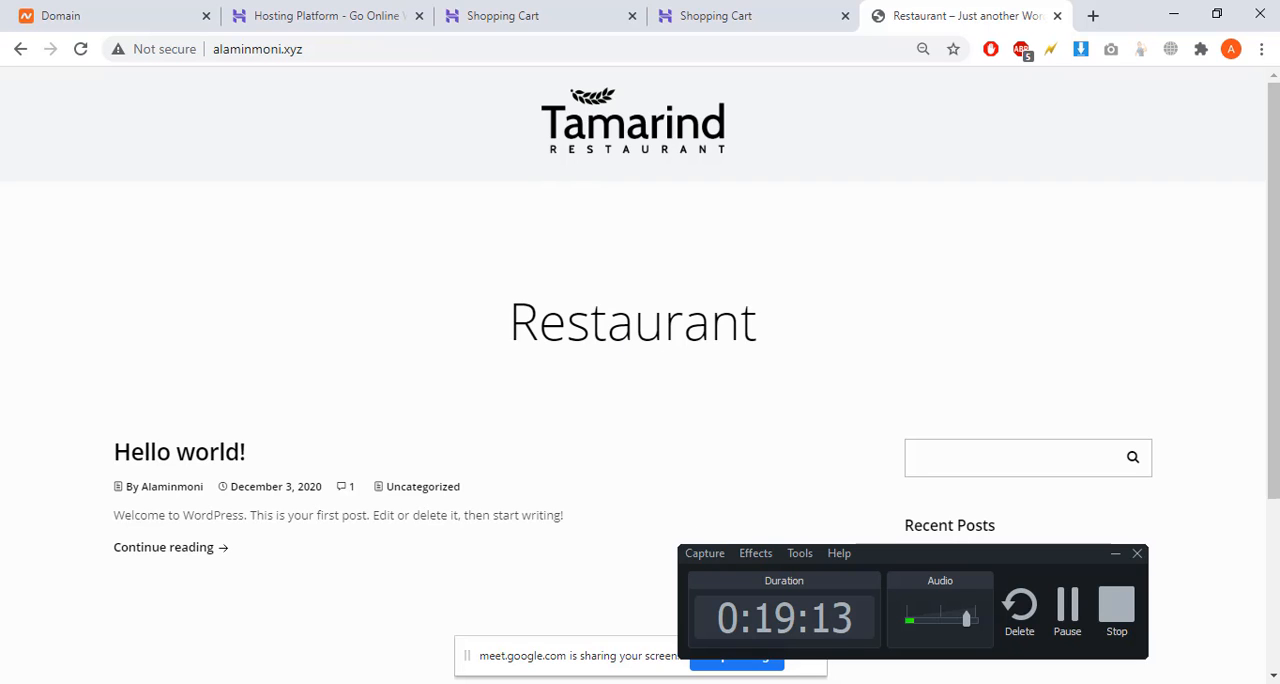
left_click(605, 620)
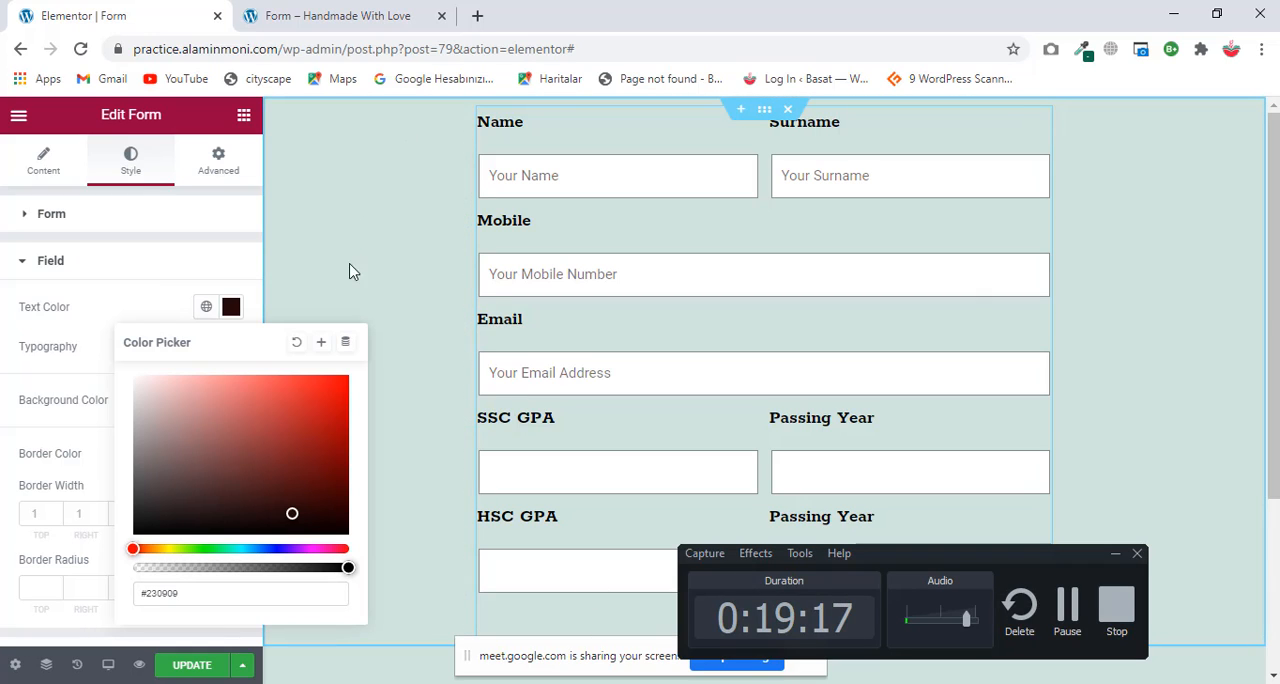
left_click(122, 296)
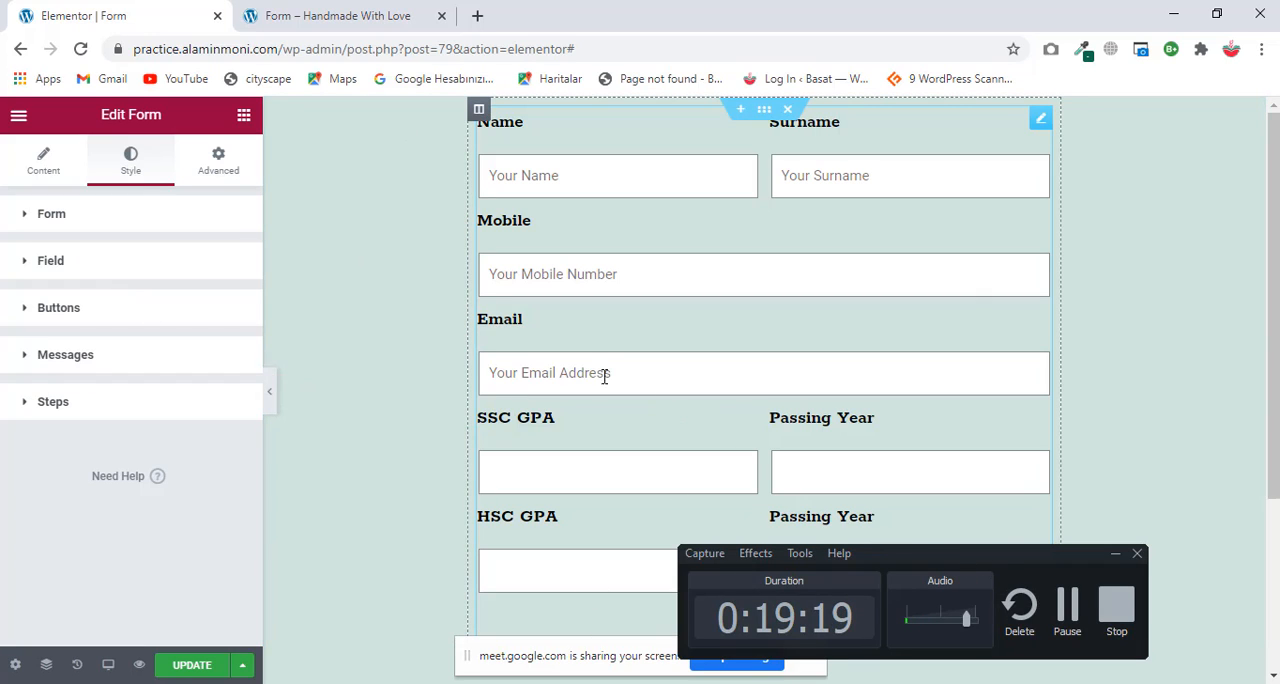
left_click(1115, 553)
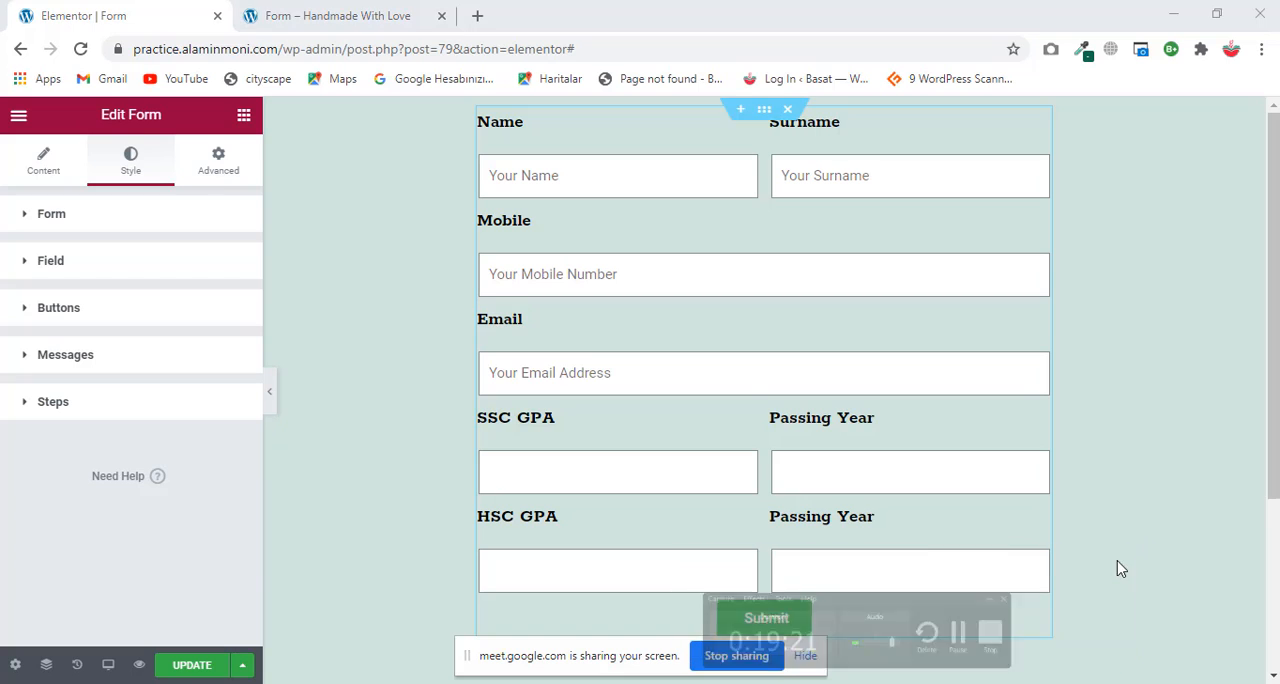
Step: Examine the form's button style settings, including the normal and hover colors, border and typography options
scroll(743, 386, "down", 3)
scroll(743, 386, "up", 3)
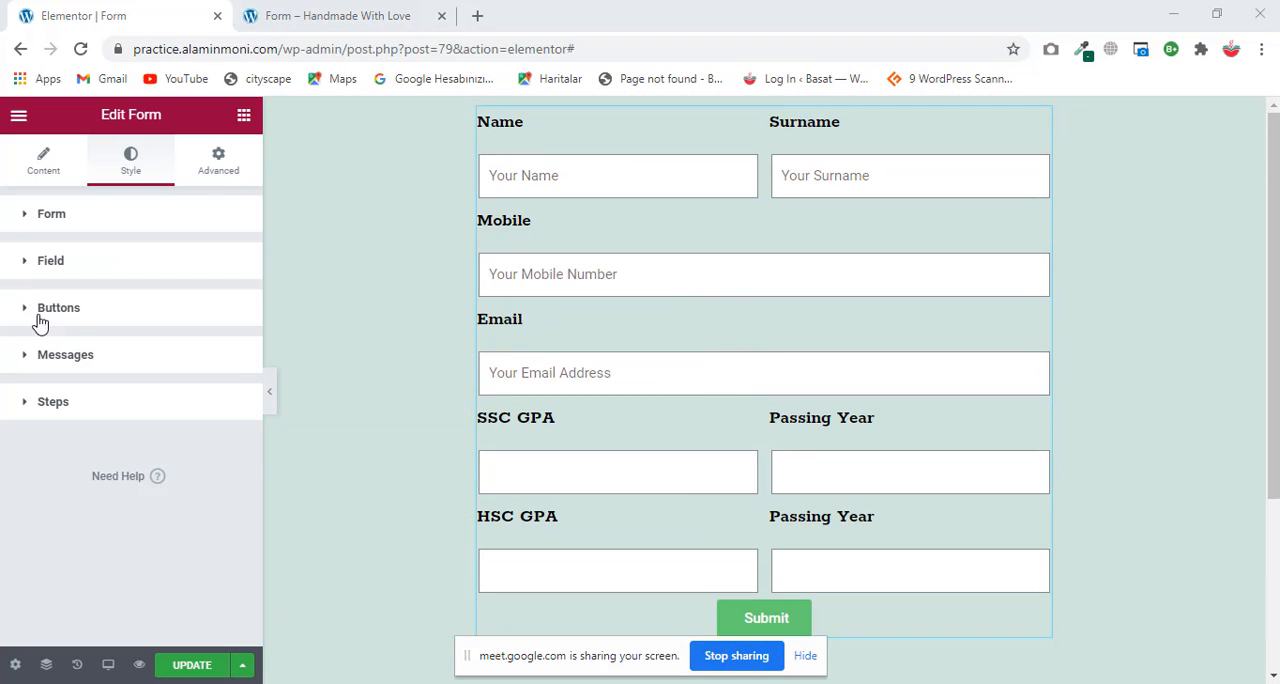
left_click(71, 312)
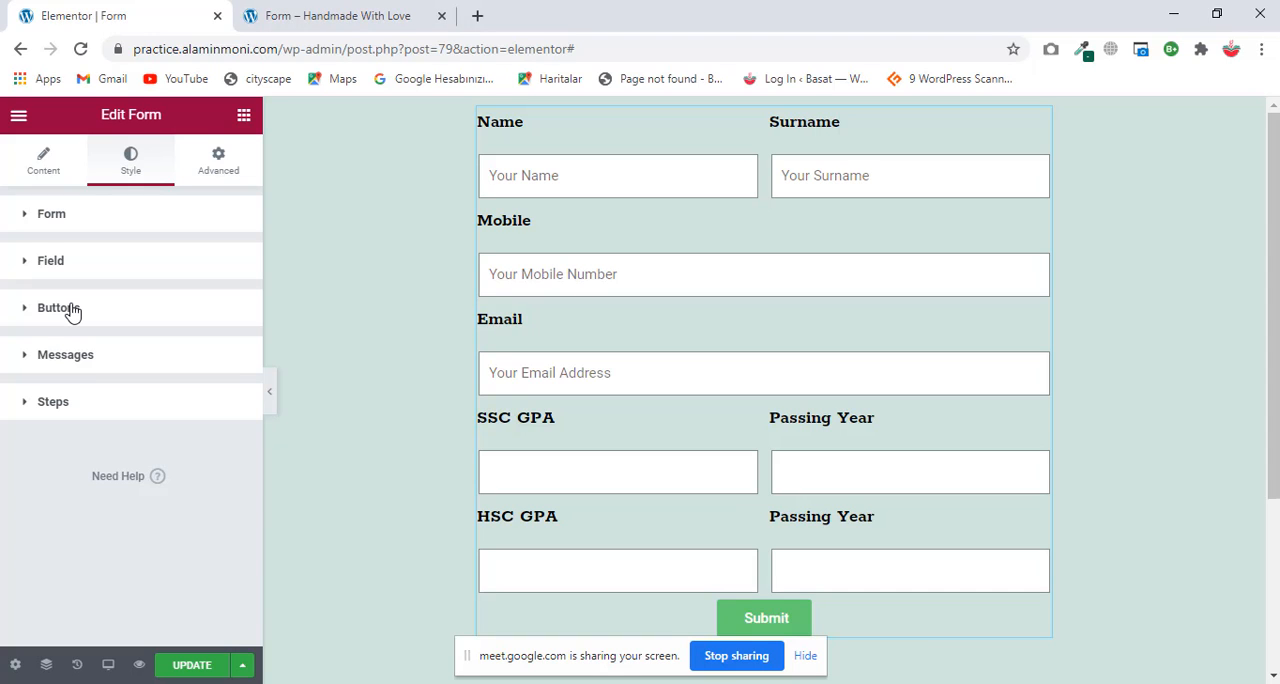
left_click(71, 312)
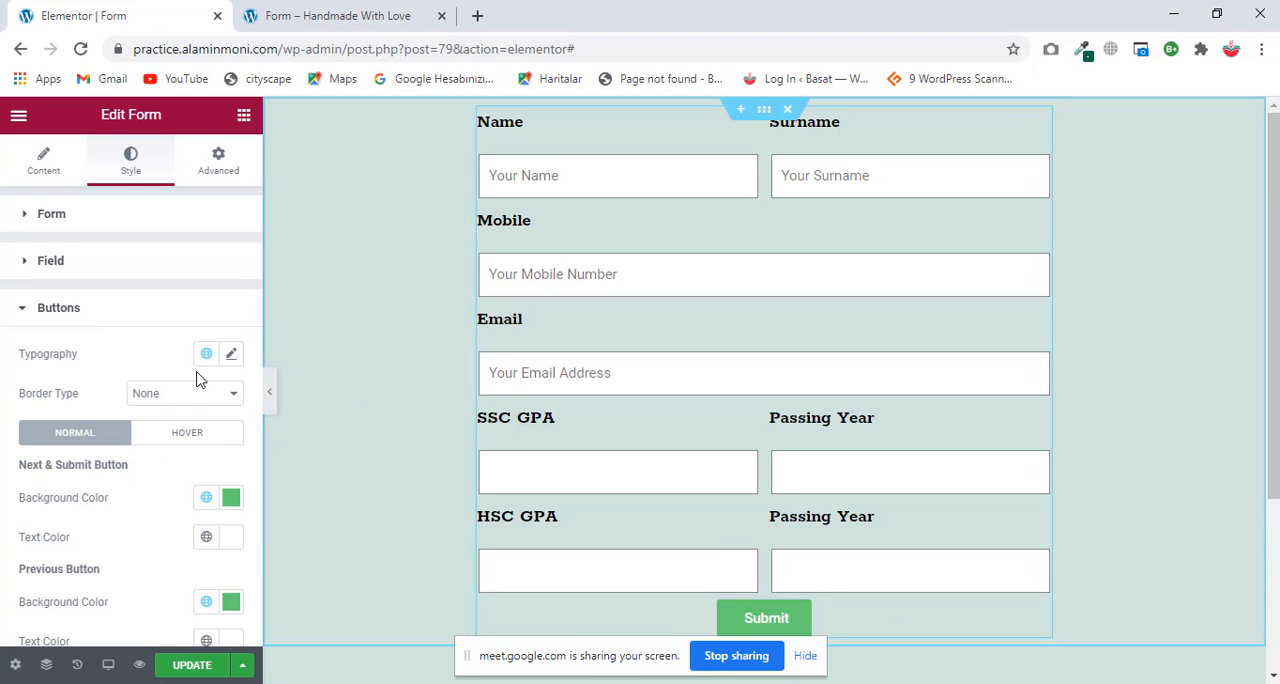
scroll(197, 378, "down", 2)
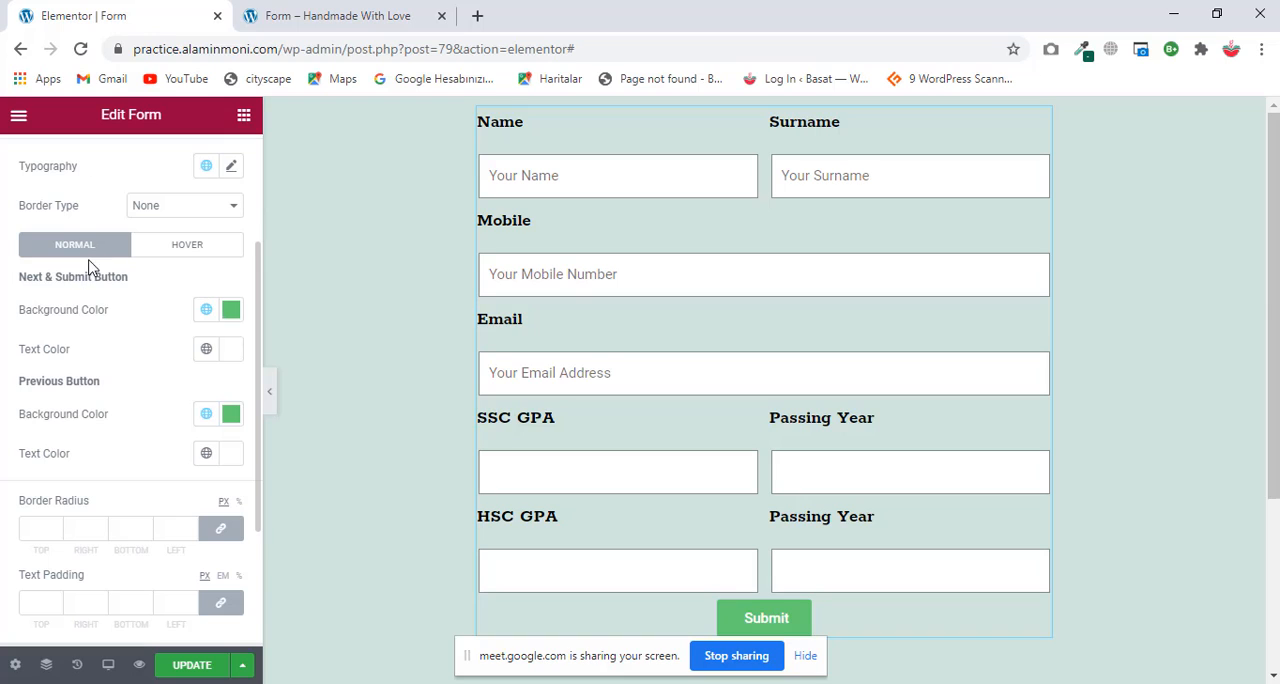
left_click(183, 260)
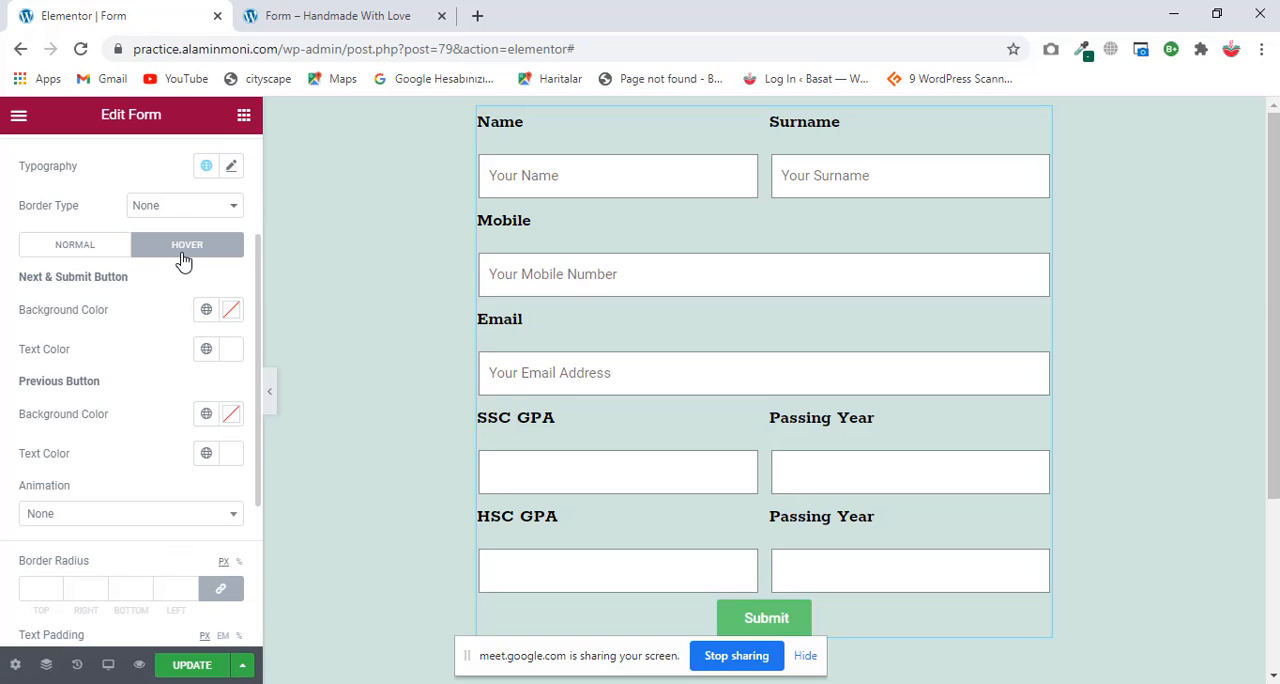
left_click(88, 257)
scroll(144, 313, "up", 2)
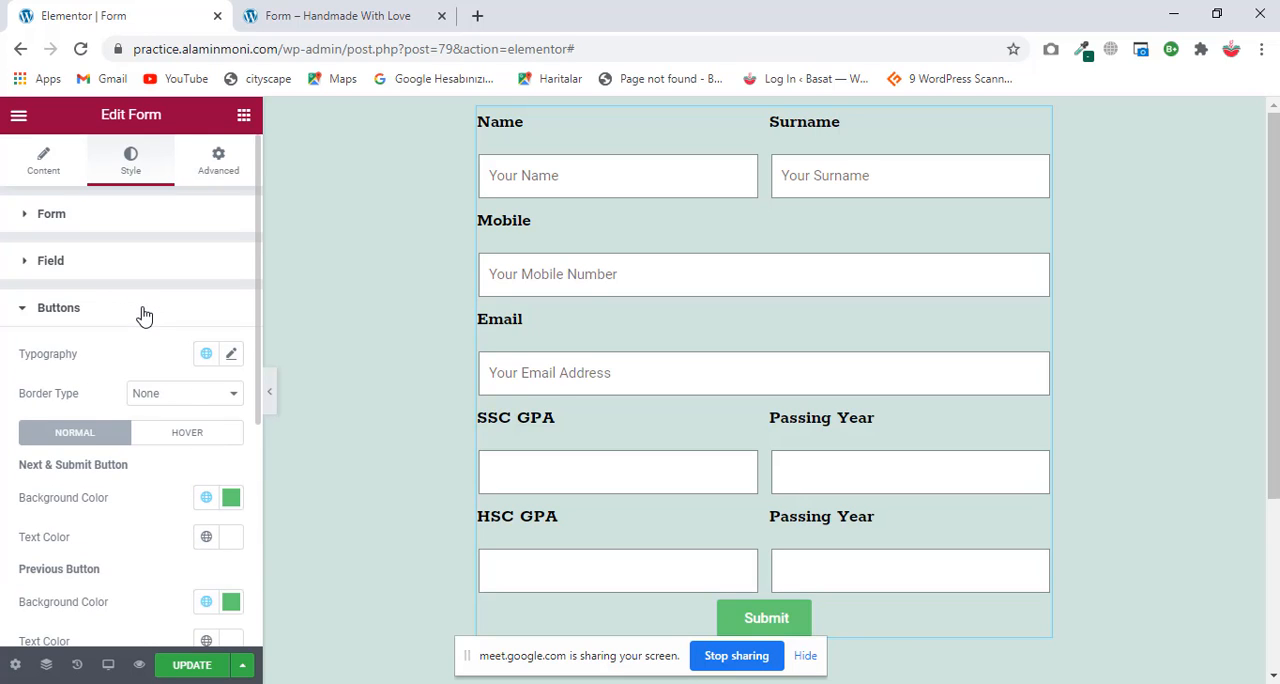
scroll(722, 443, "down", 2)
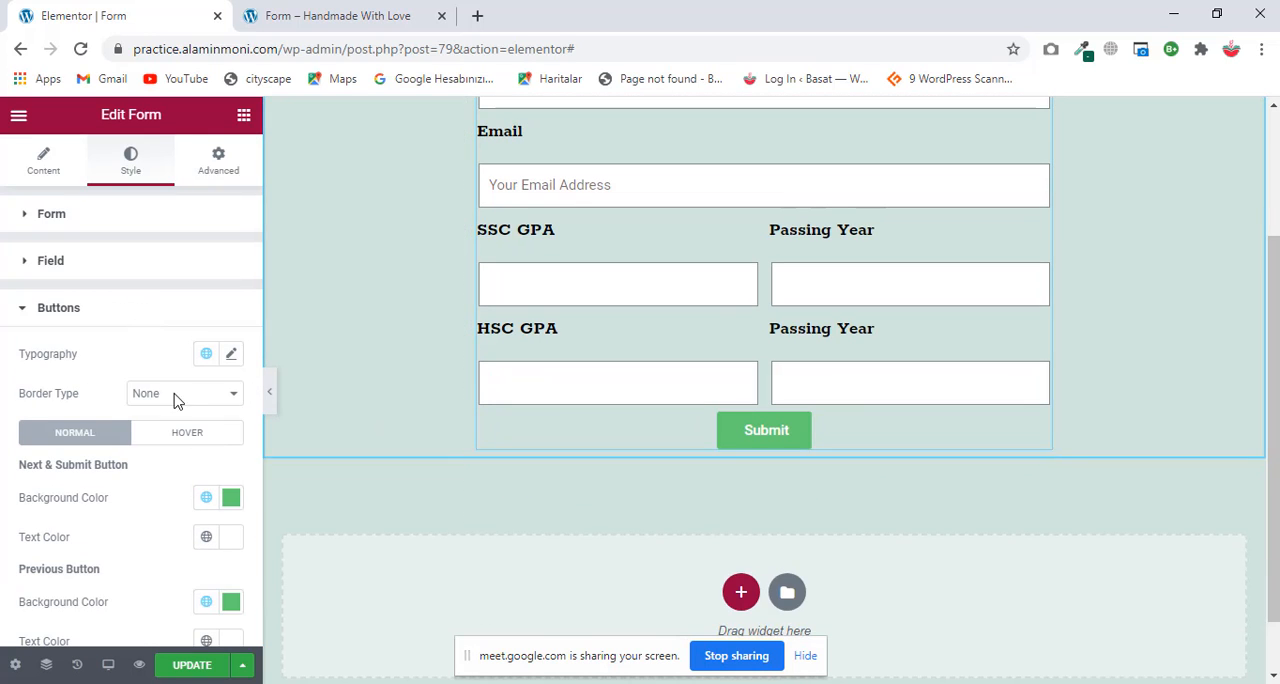
left_click(94, 312)
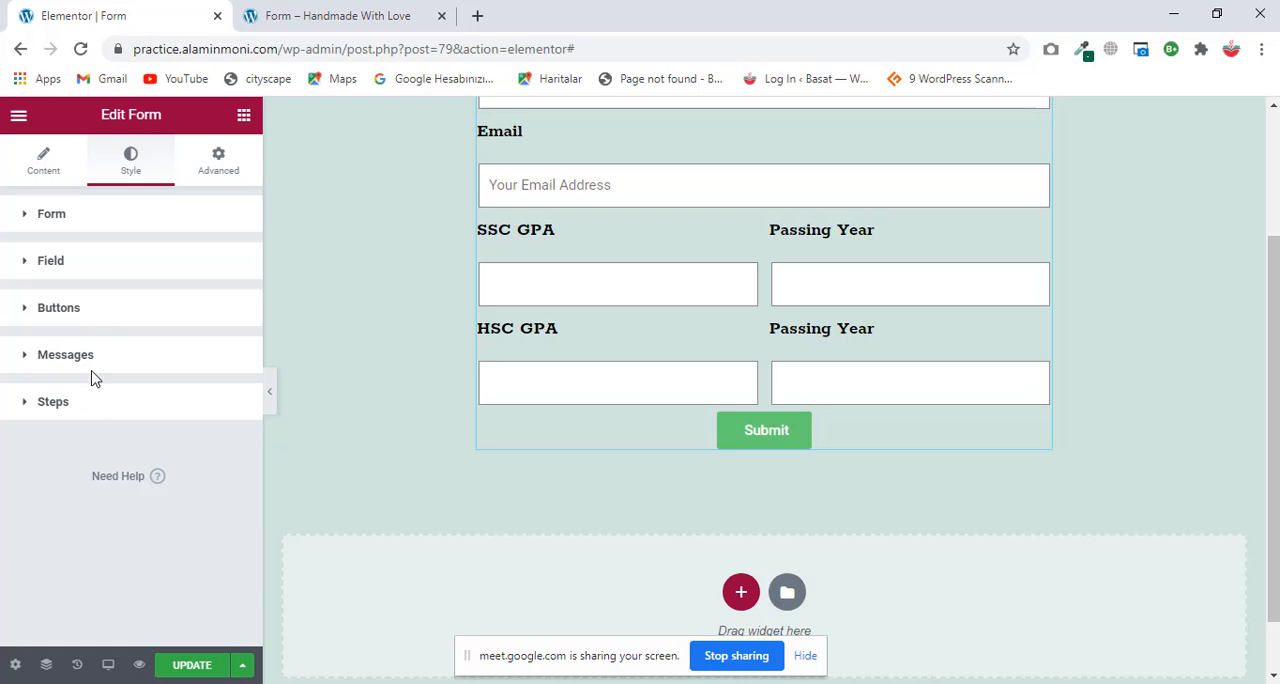
Step: Open the form's message style settings, check the form in the canvas and update the page
left_click(94, 358)
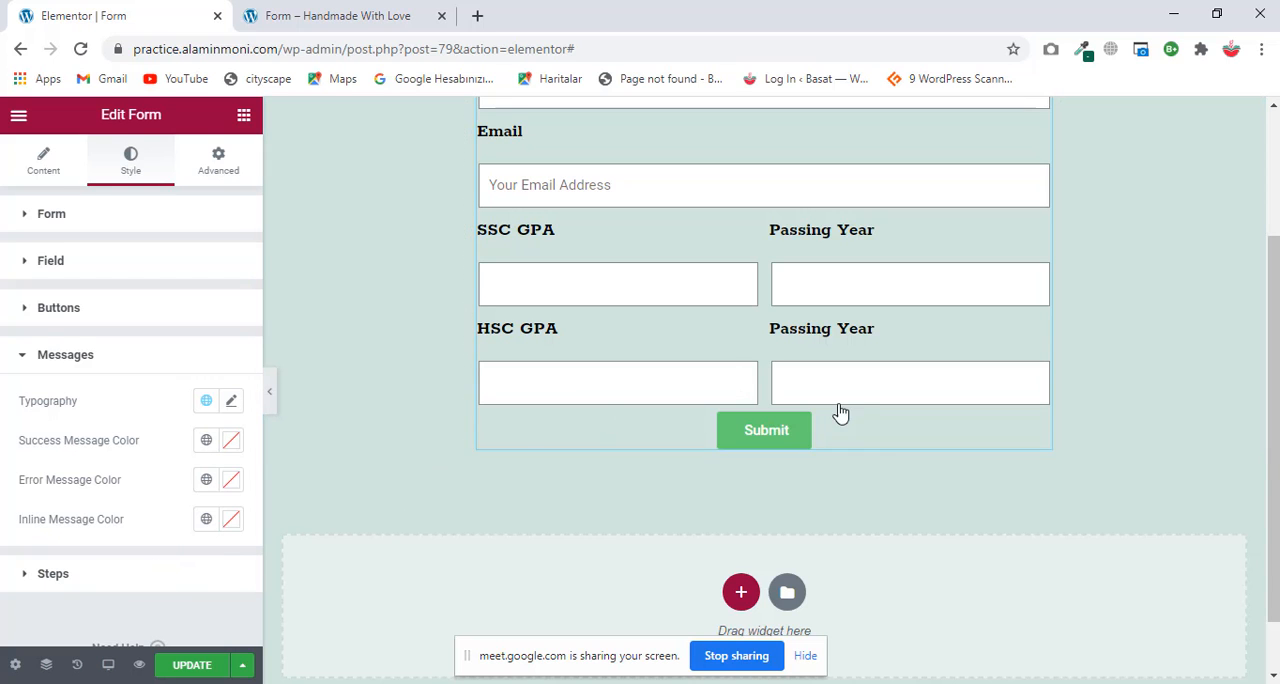
scroll(840, 410, "up", 2)
scroll(838, 400, "down", 3)
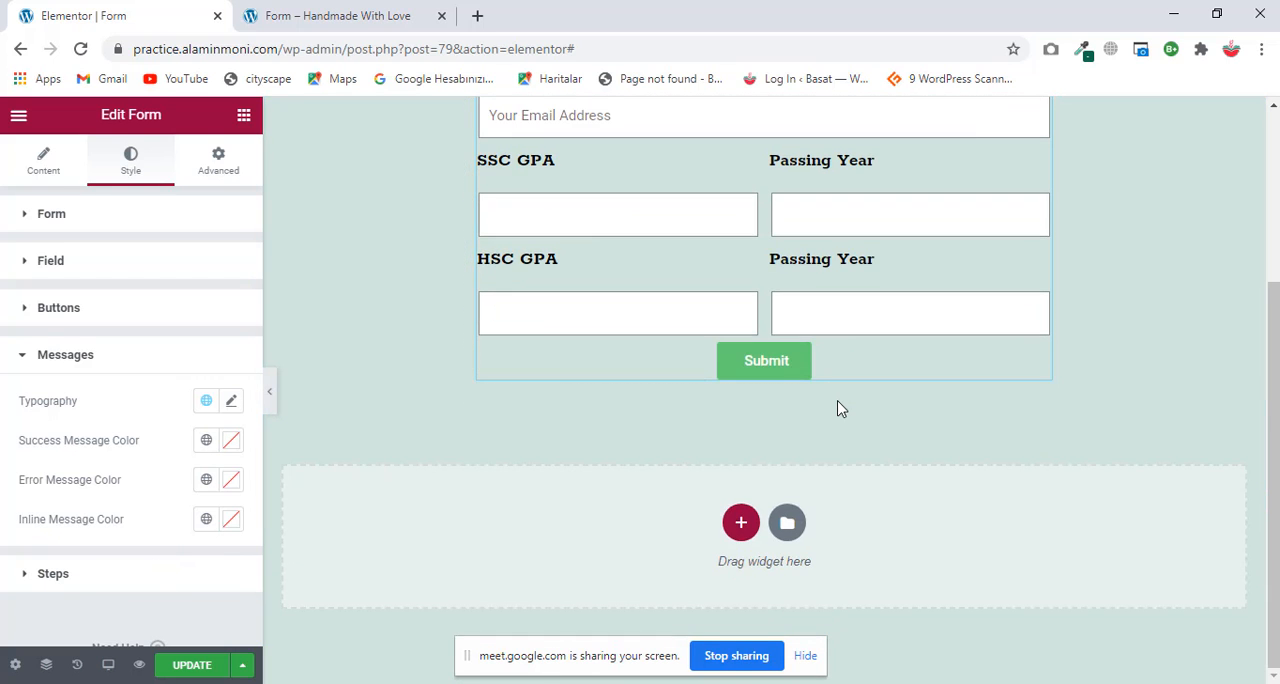
scroll(838, 408, "up", 3)
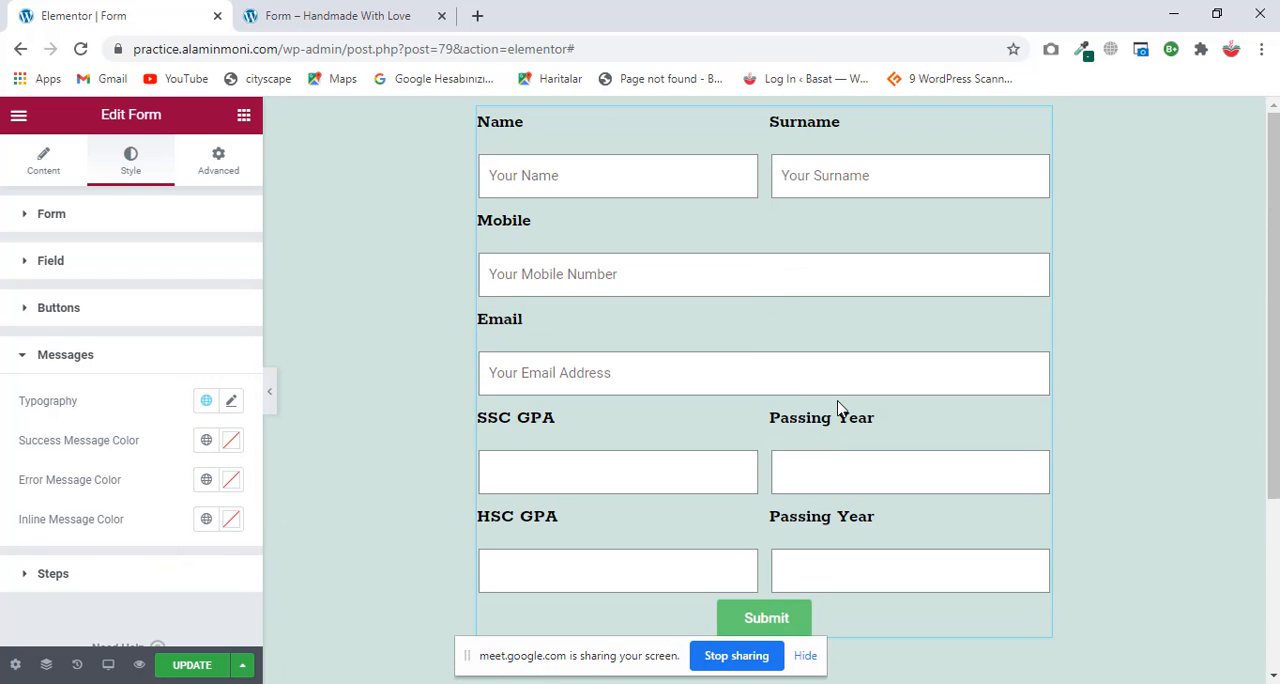
left_click(195, 668)
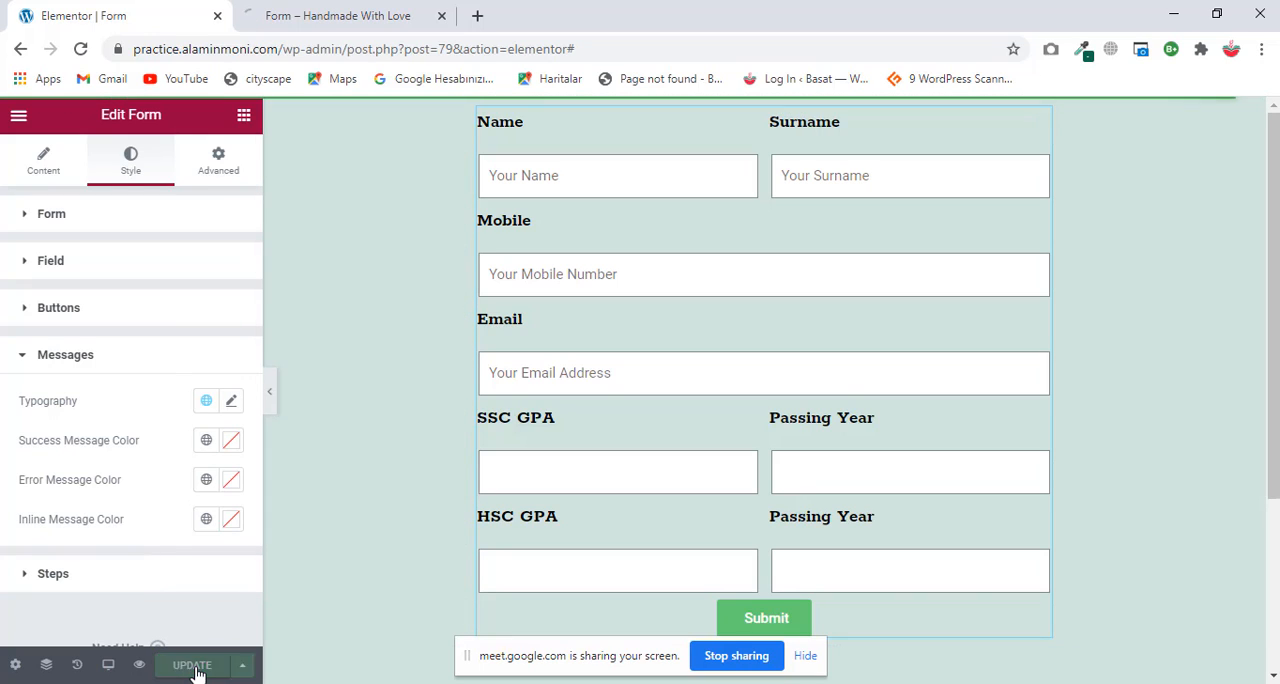
Step: Show the previewed form page and fill in the test name, surname and mobile number
left_click(338, 12)
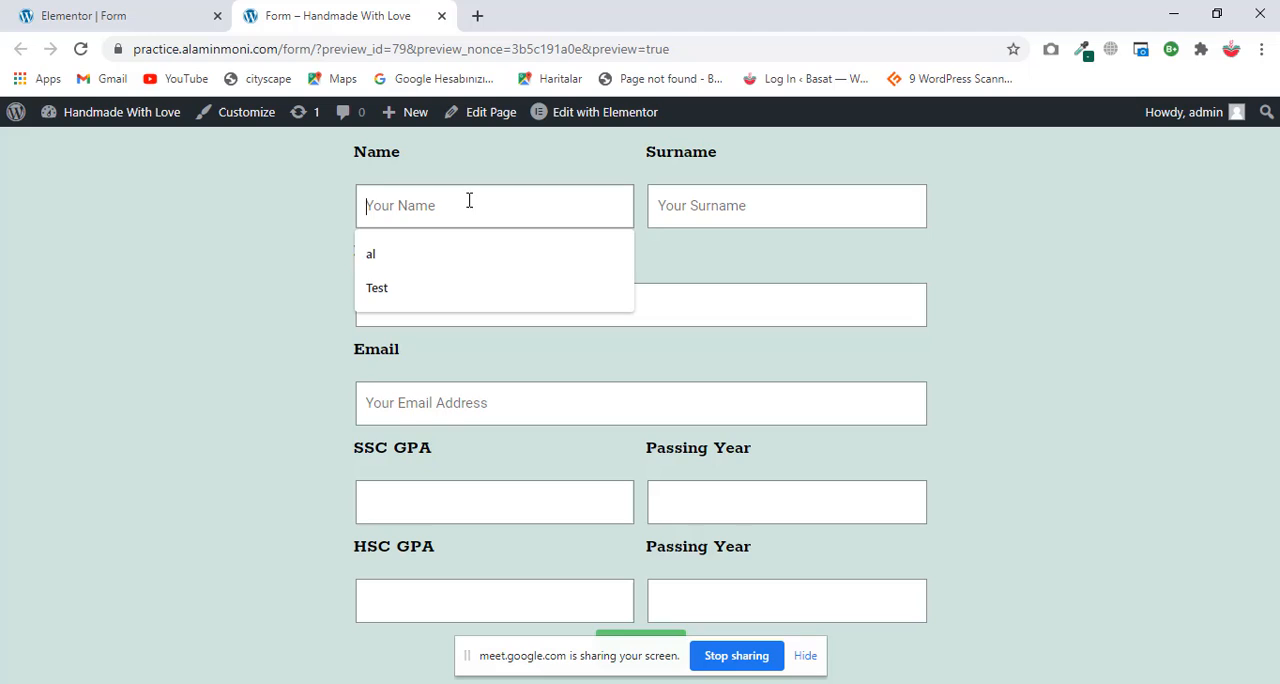
left_click(440, 254)
left_click(719, 205)
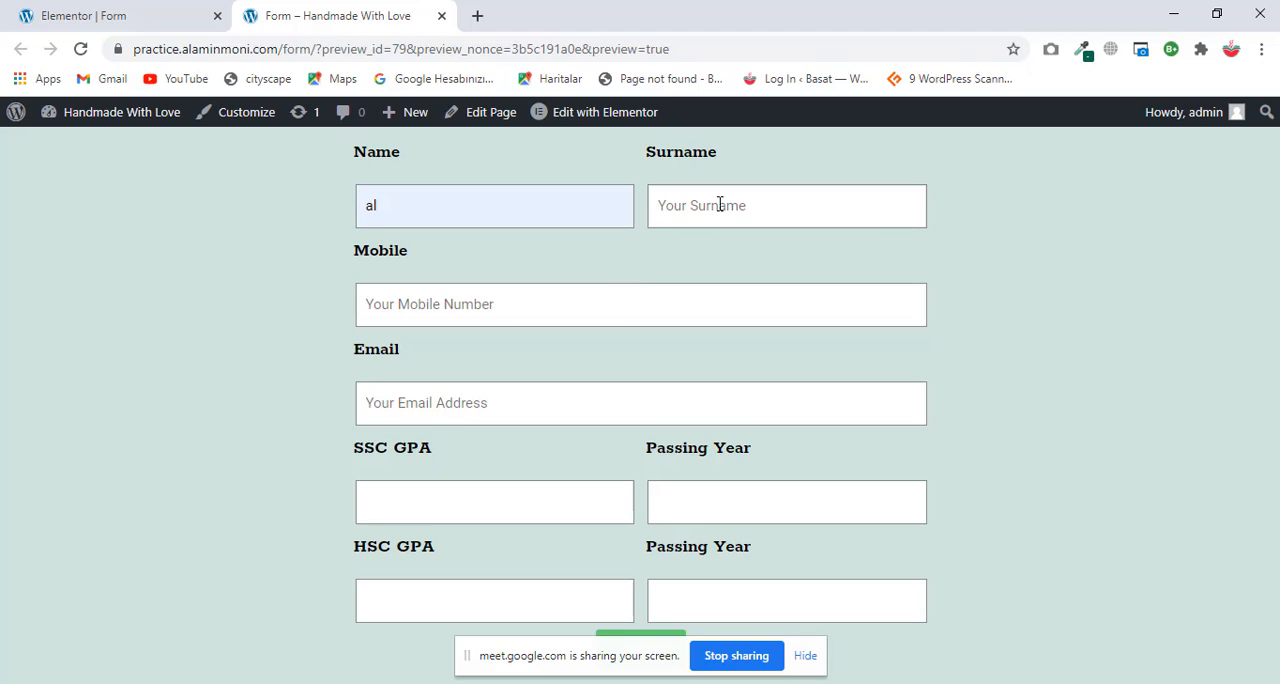
type("amin")
left_click(594, 309)
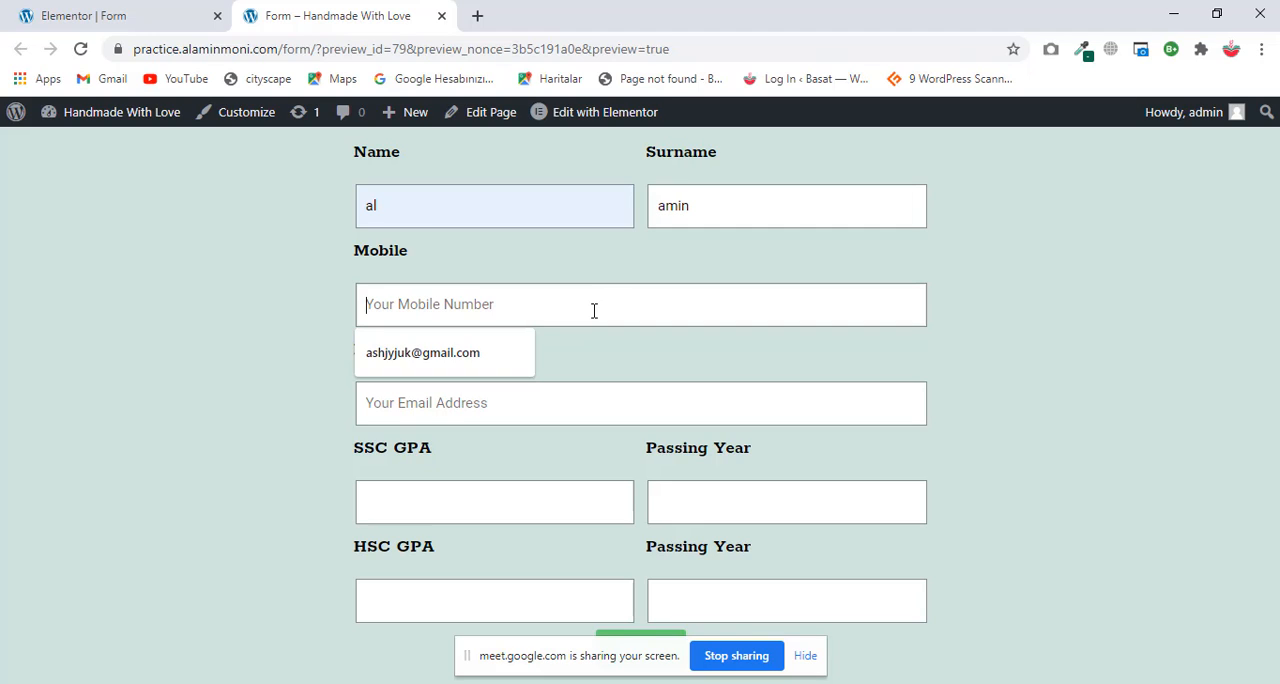
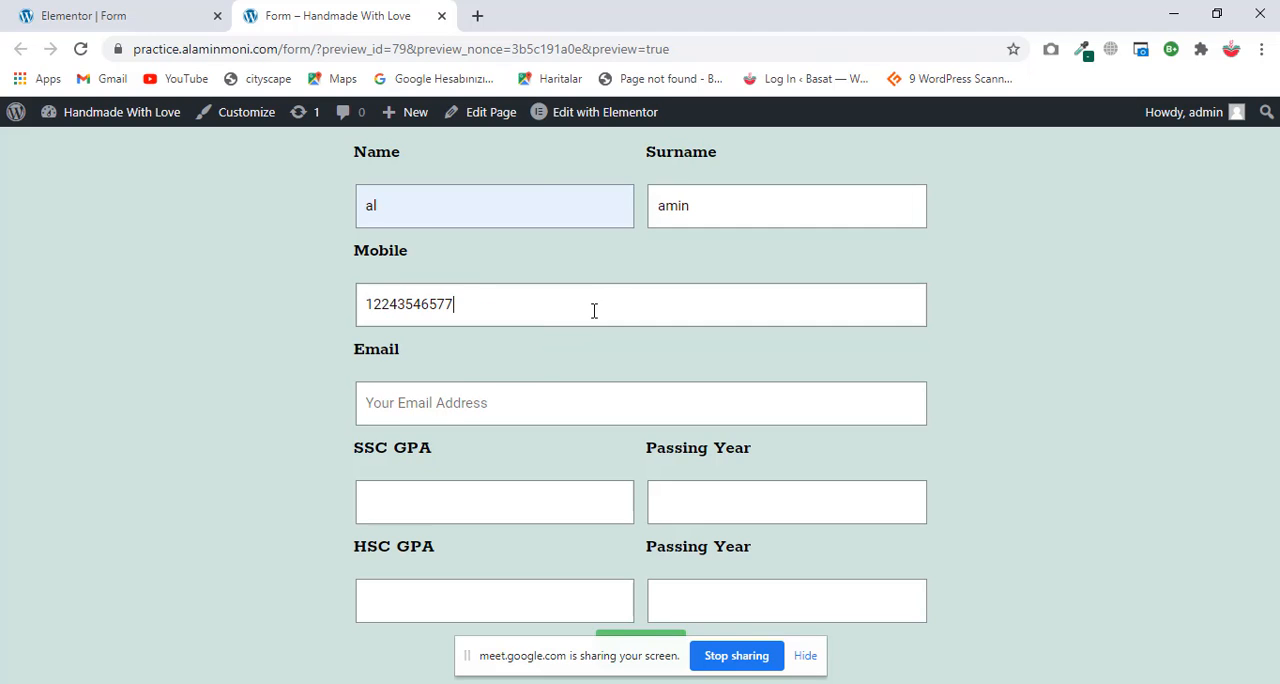
Step: Fill in the test email address, an SSC GPA of 4 and the SSC passing year 2018
left_click(483, 401)
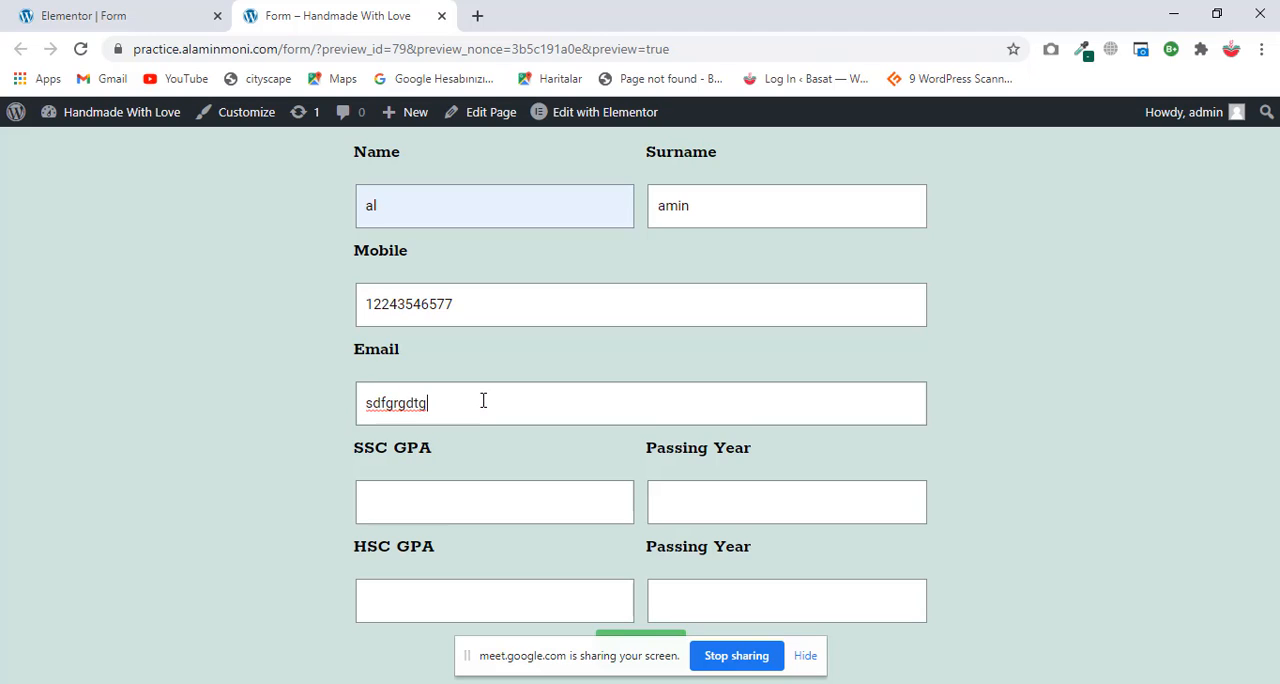
left_click(469, 498)
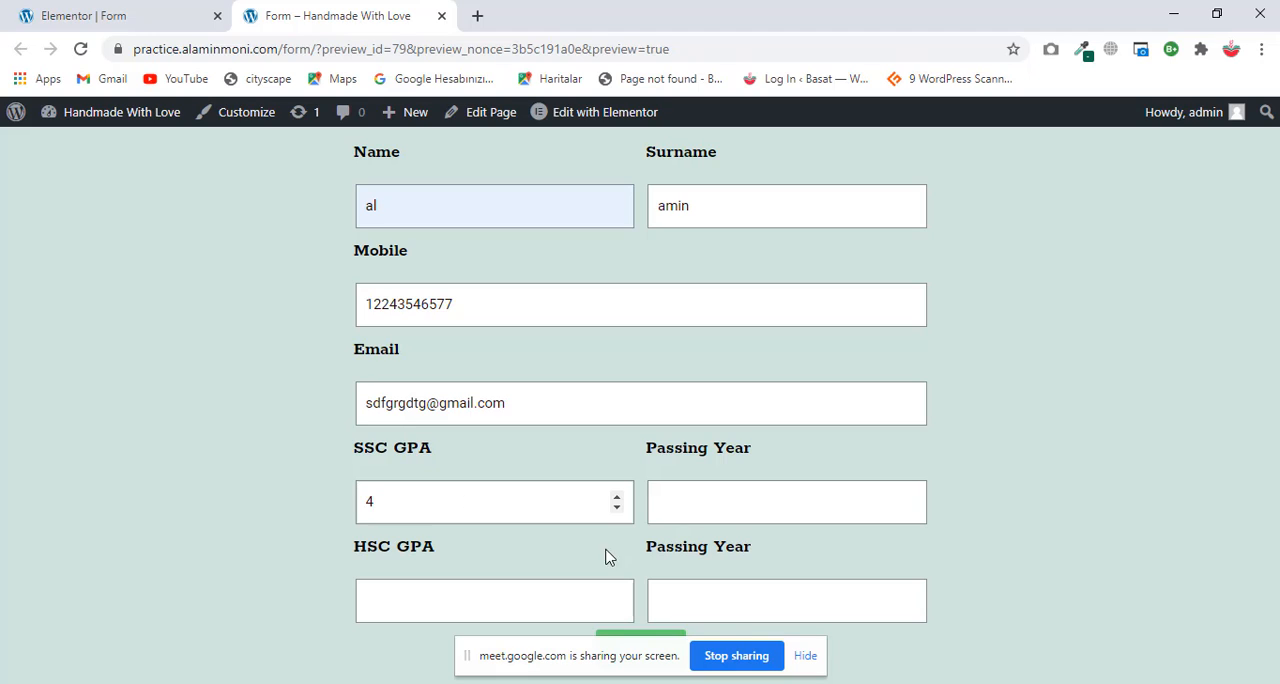
left_click(698, 510)
type("2")
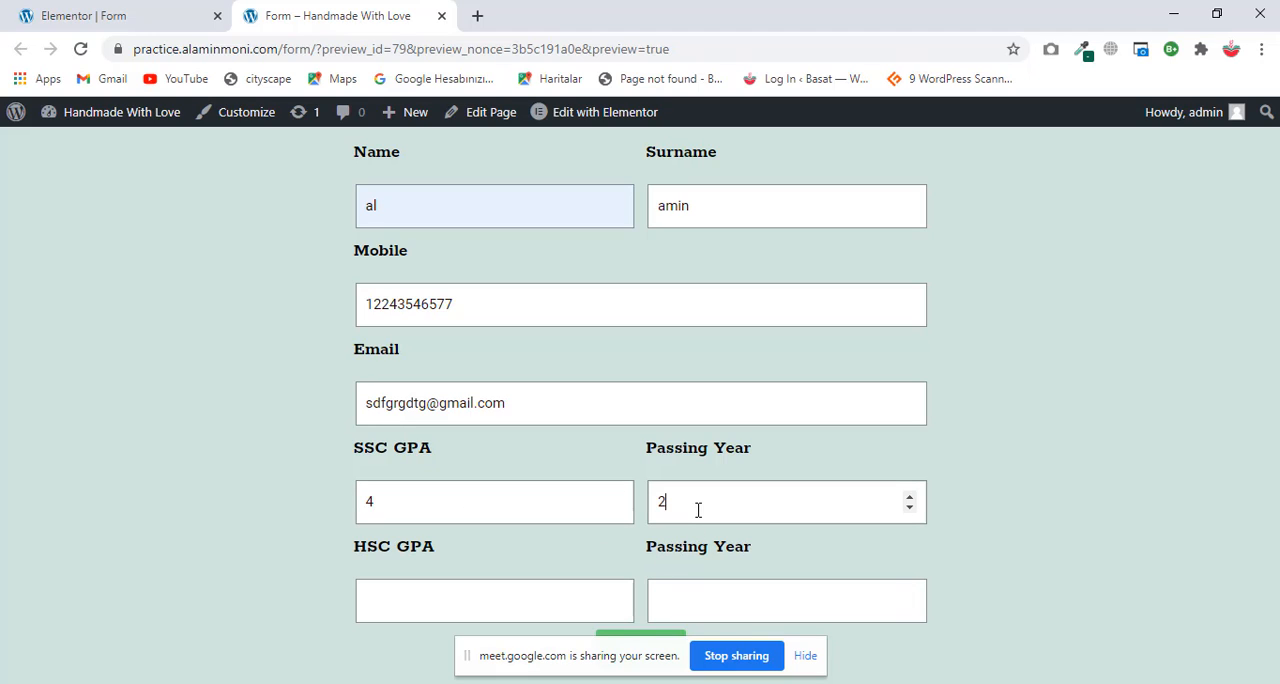
type("02")
type("18")
Step: Enter an HSC GPA of 5 with passing year 2020, hide the screen-sharing notice and submit the form
left_click(524, 608)
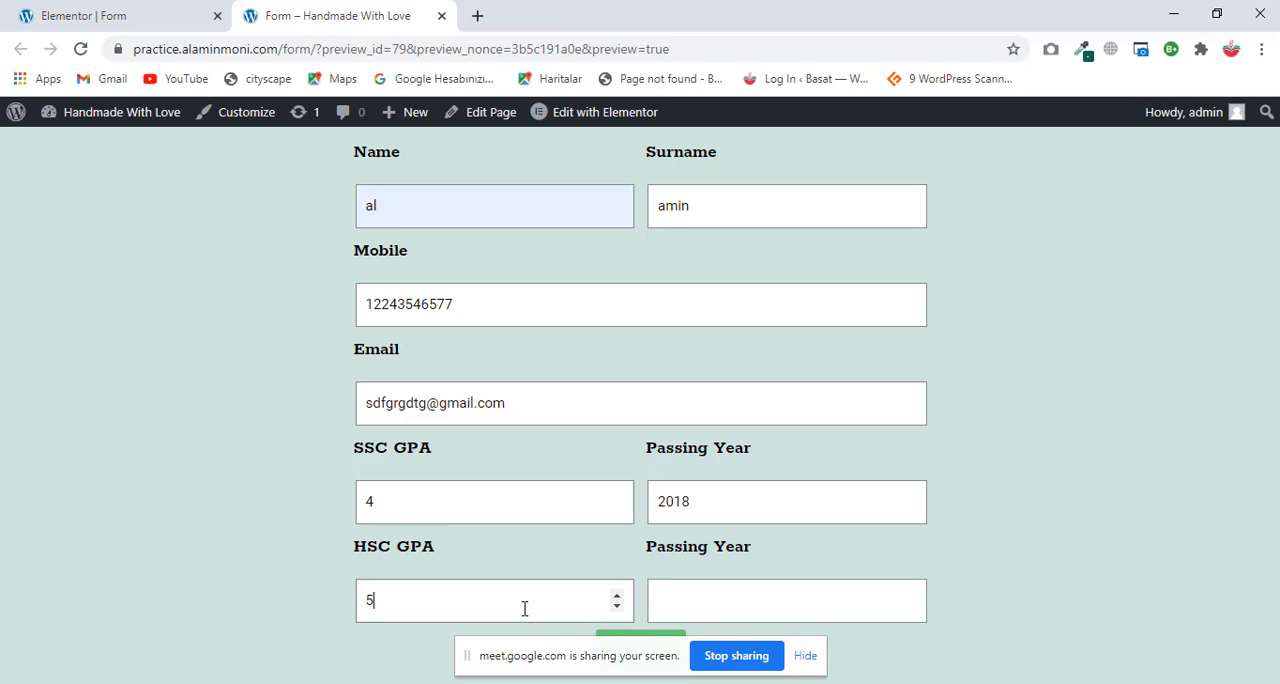
left_click(711, 598)
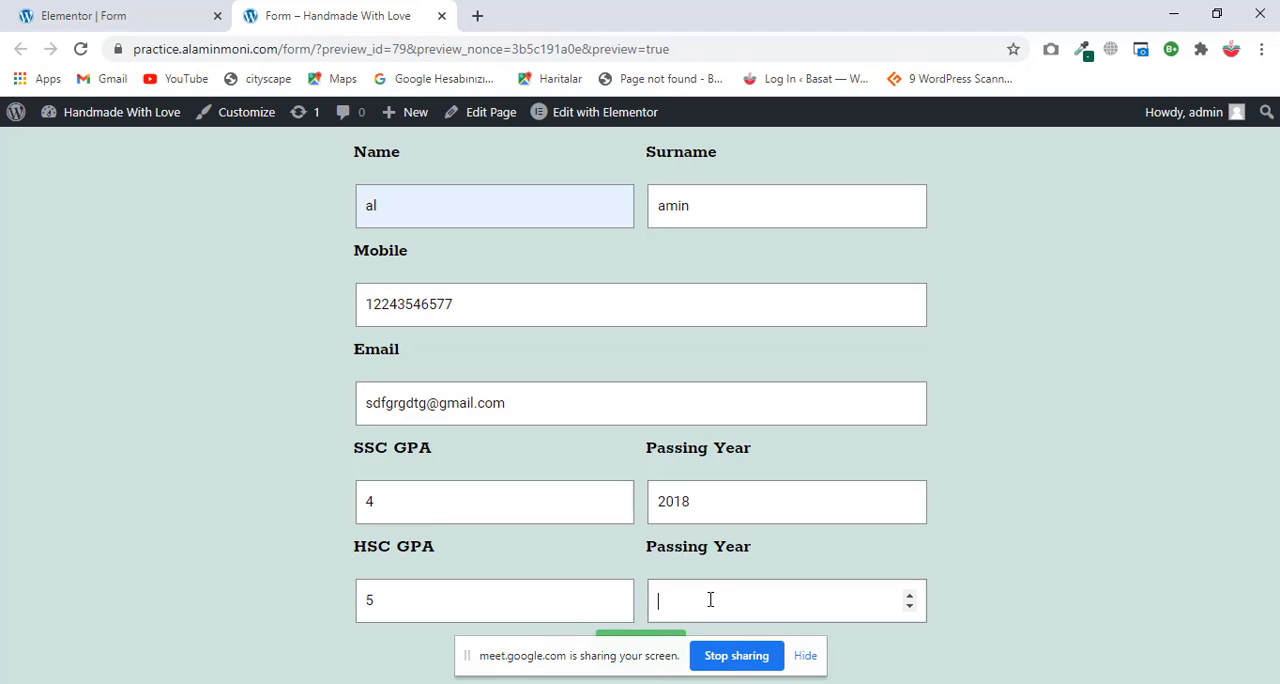
type("2020")
left_click(660, 641)
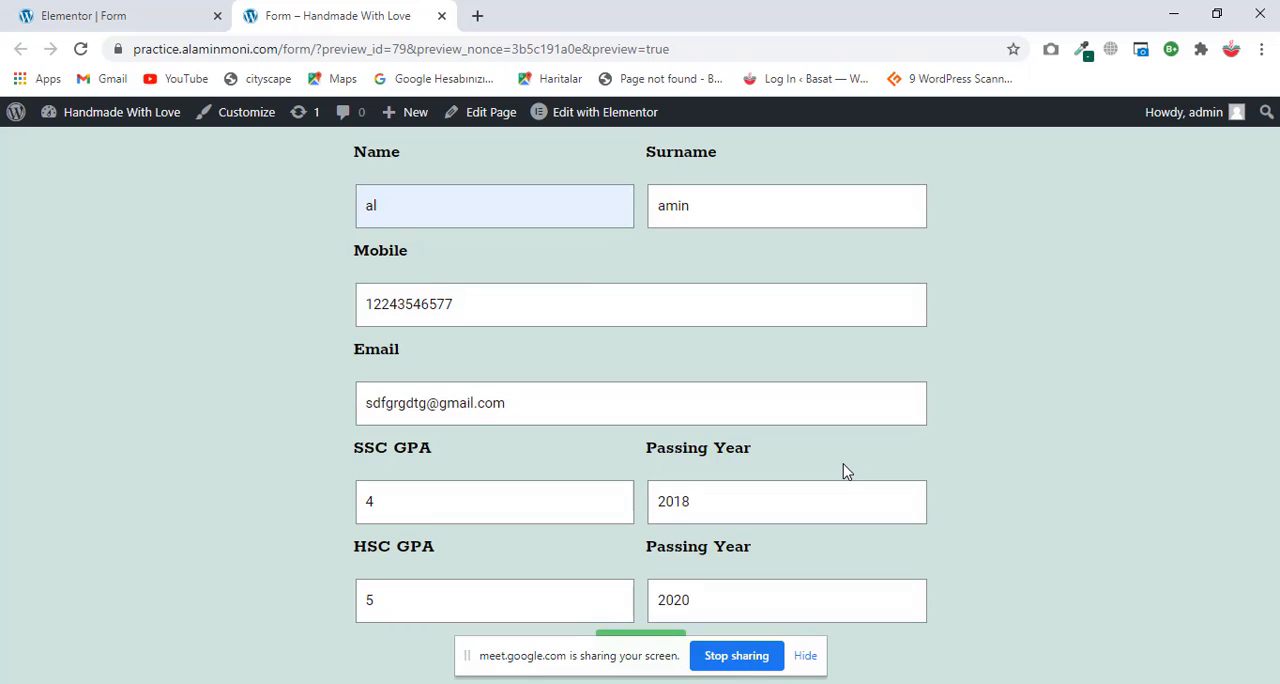
left_click(803, 656)
left_click(663, 648)
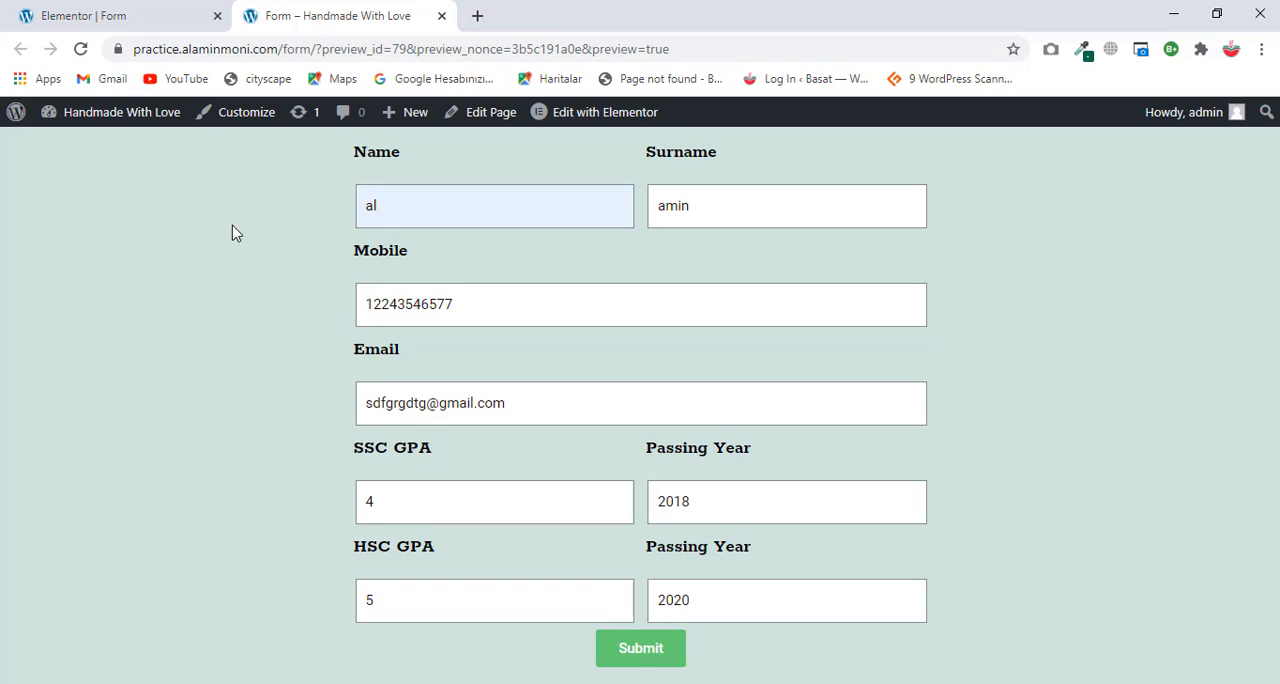
Step: Set the form's success message color to red #E90B0B in the Elementor editor and update the page
left_click(160, 12)
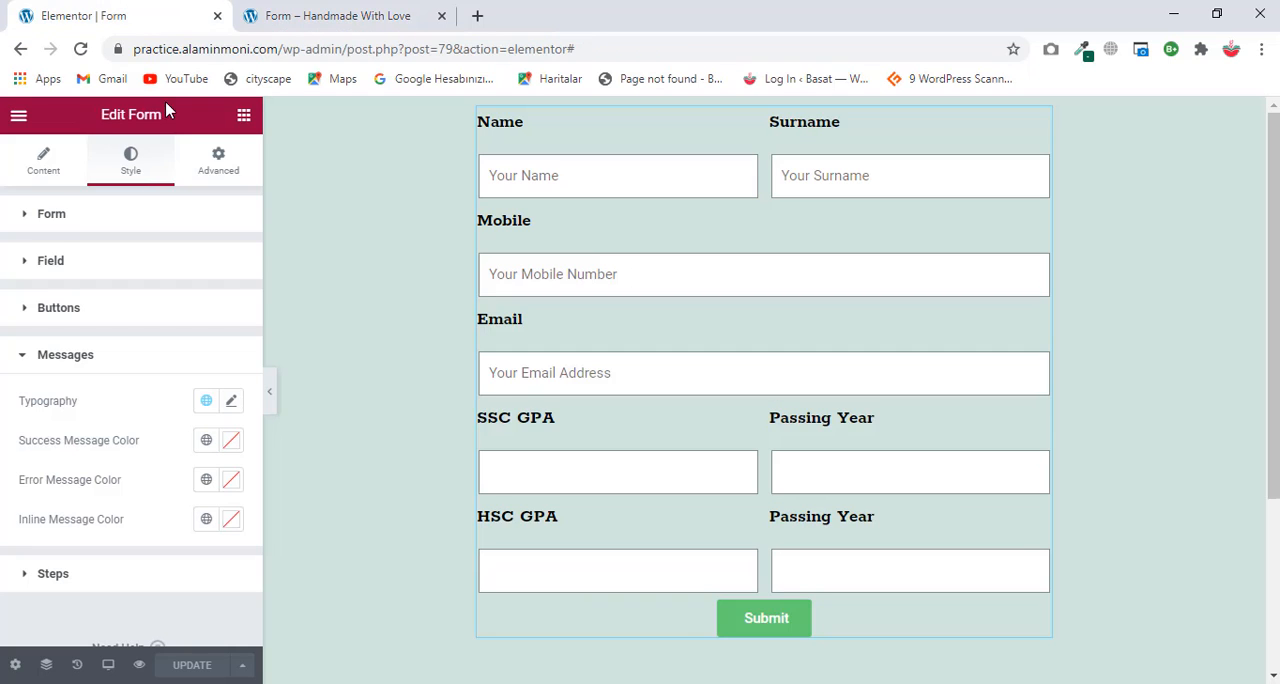
left_click(229, 443)
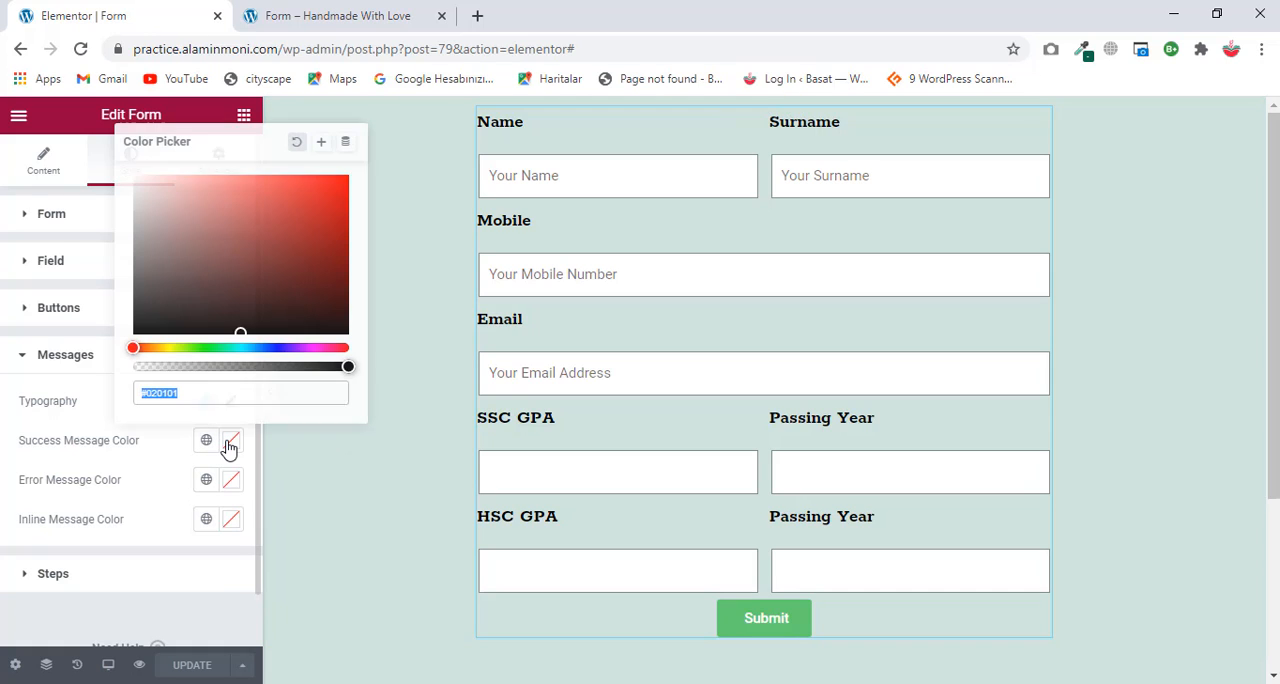
left_click(337, 187)
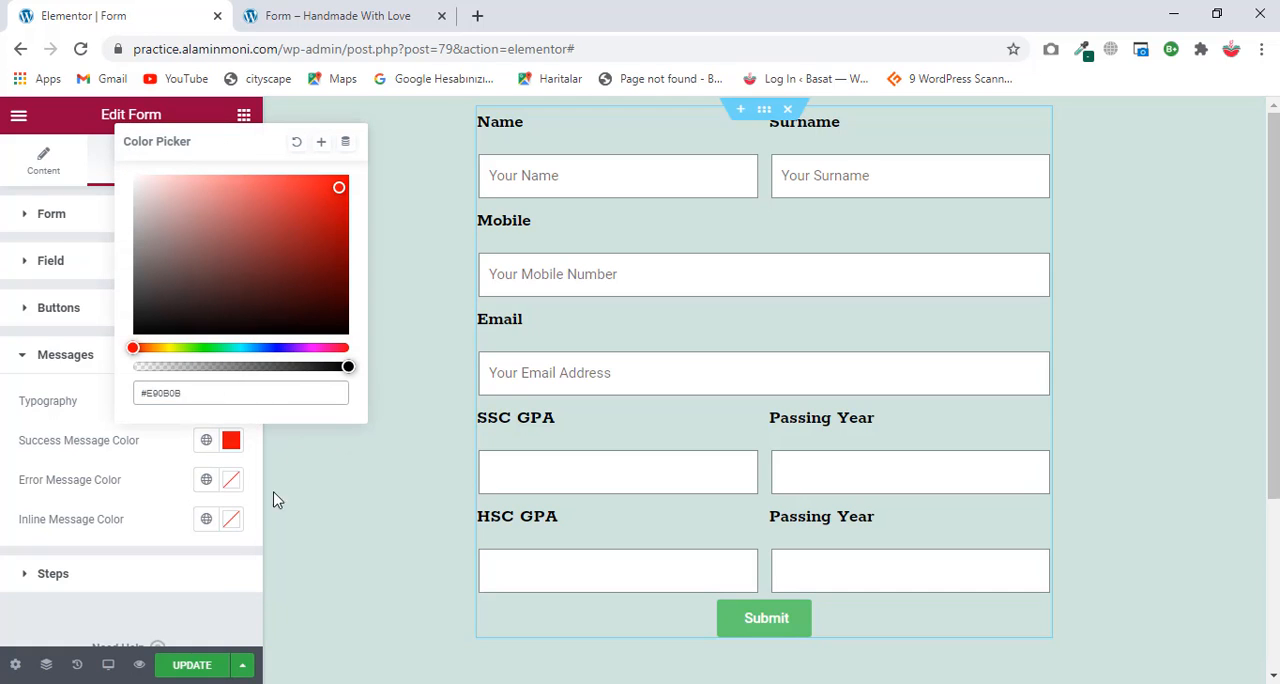
left_click(196, 666)
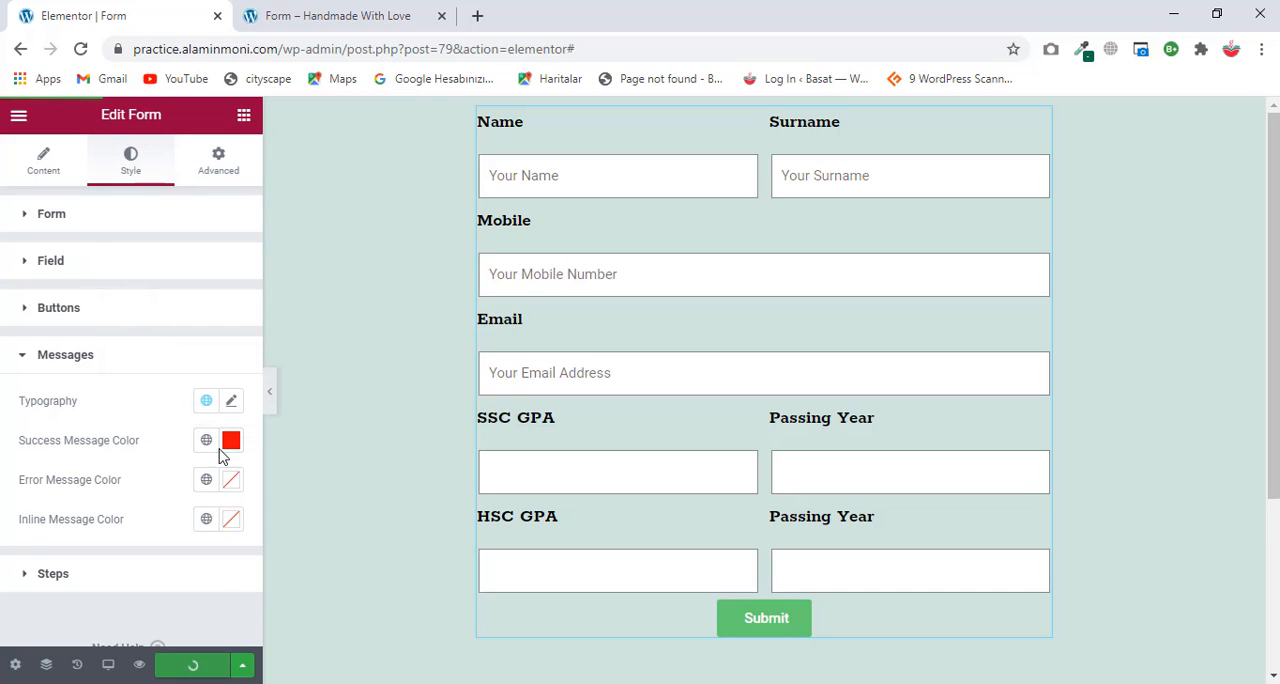
Step: Go back to the previewed form page and reload it
left_click(323, 8)
key("F5")
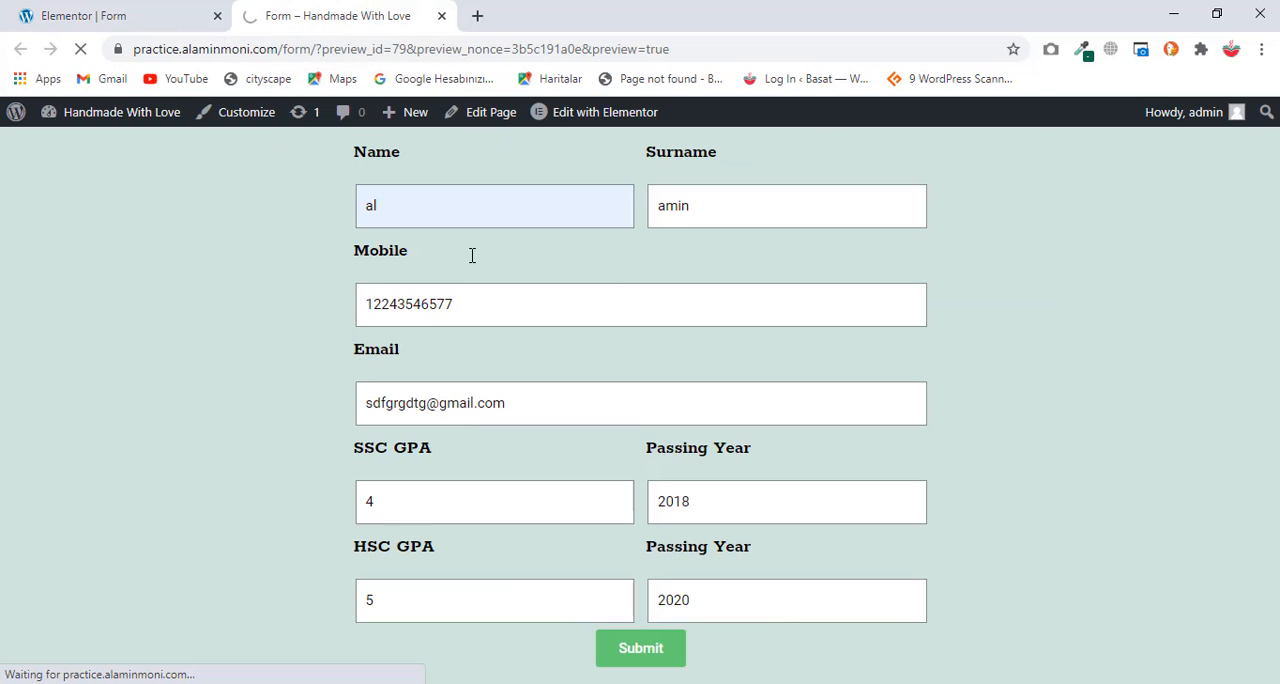
left_click(640, 652)
Step: Fill in the test name, surname, mobile number and email address in the reloaded preview form
left_click(490, 218)
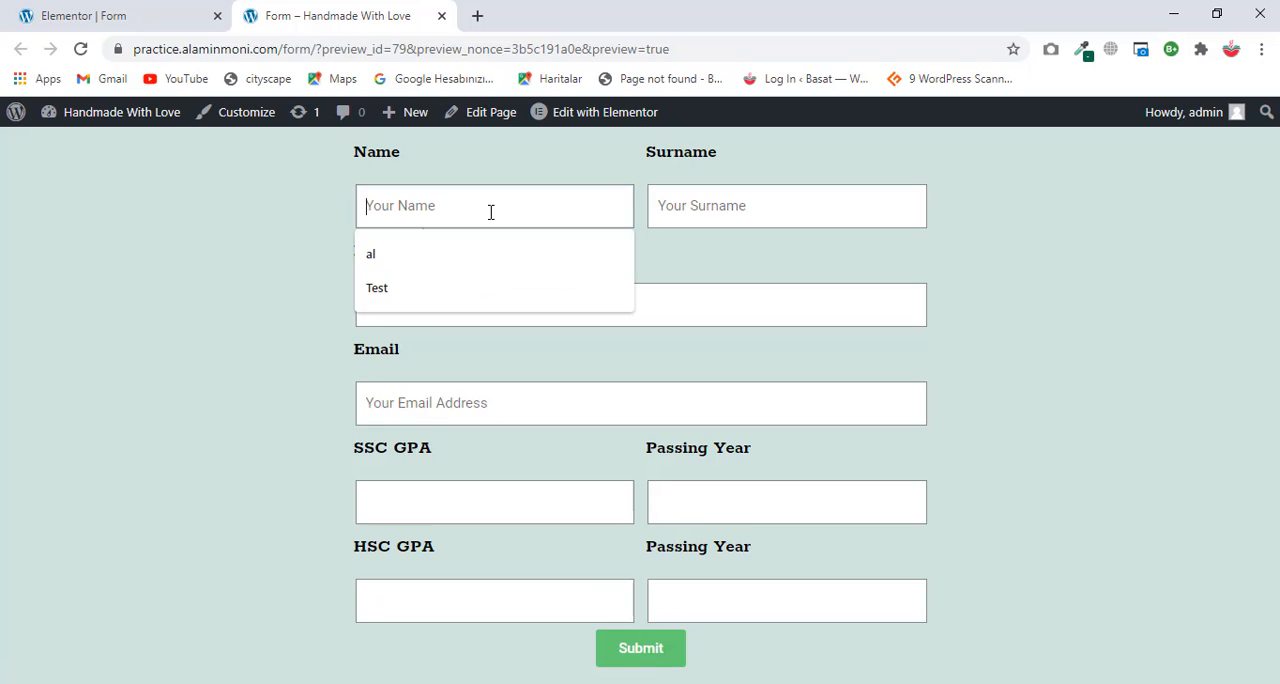
left_click(471, 251)
left_click(670, 215)
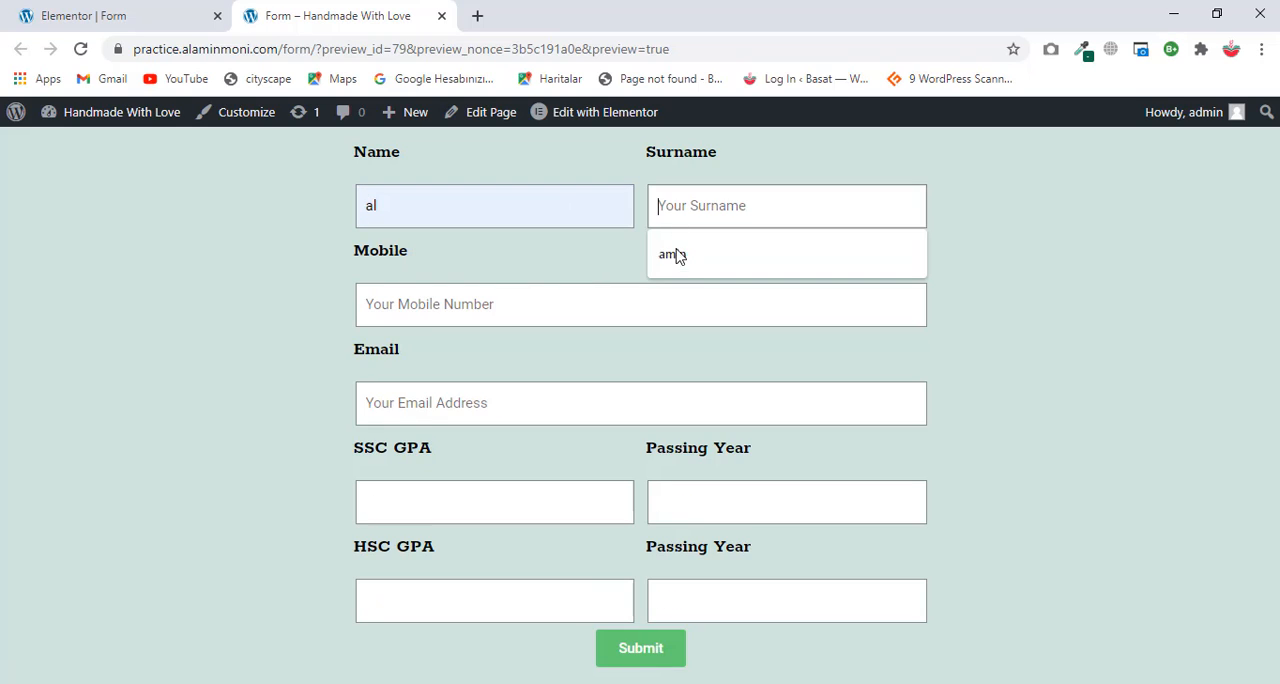
left_click(674, 251)
left_click(549, 295)
left_click(463, 396)
left_click(543, 406)
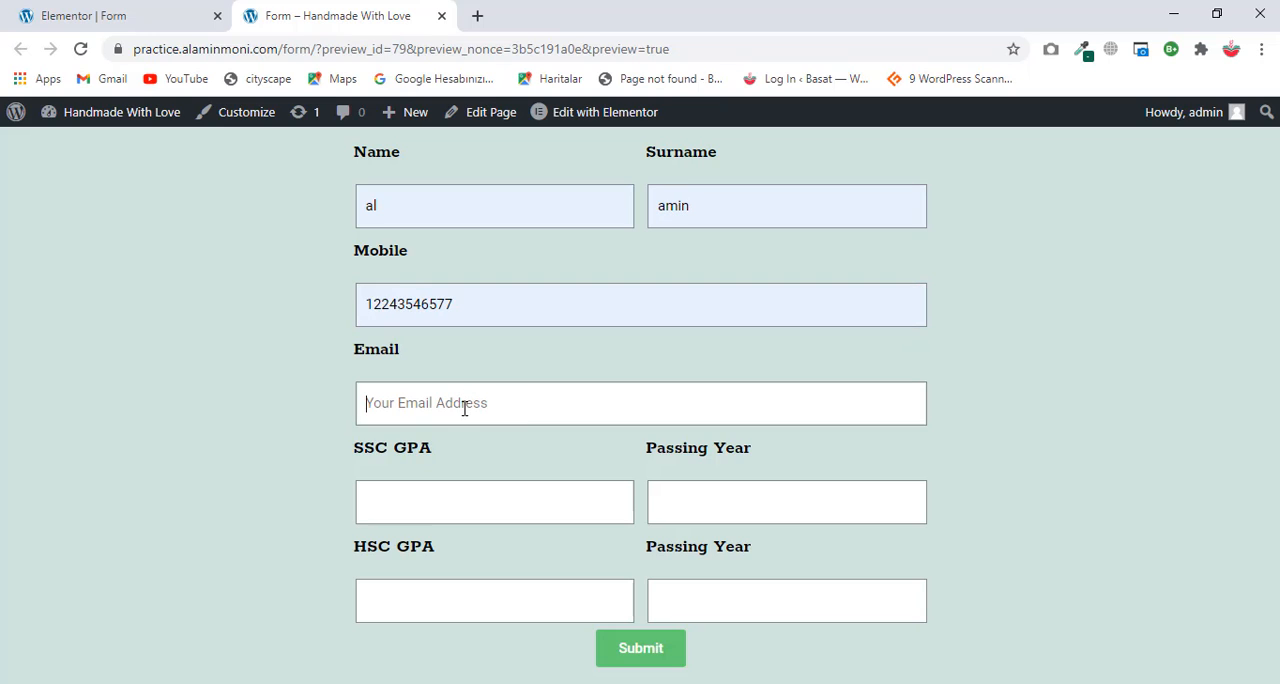
left_click(451, 451)
Step: Enter SSC GPA 5 with passing year 2018 and HSC GPA 5 with passing year 2020, and submit the form
left_click(437, 501)
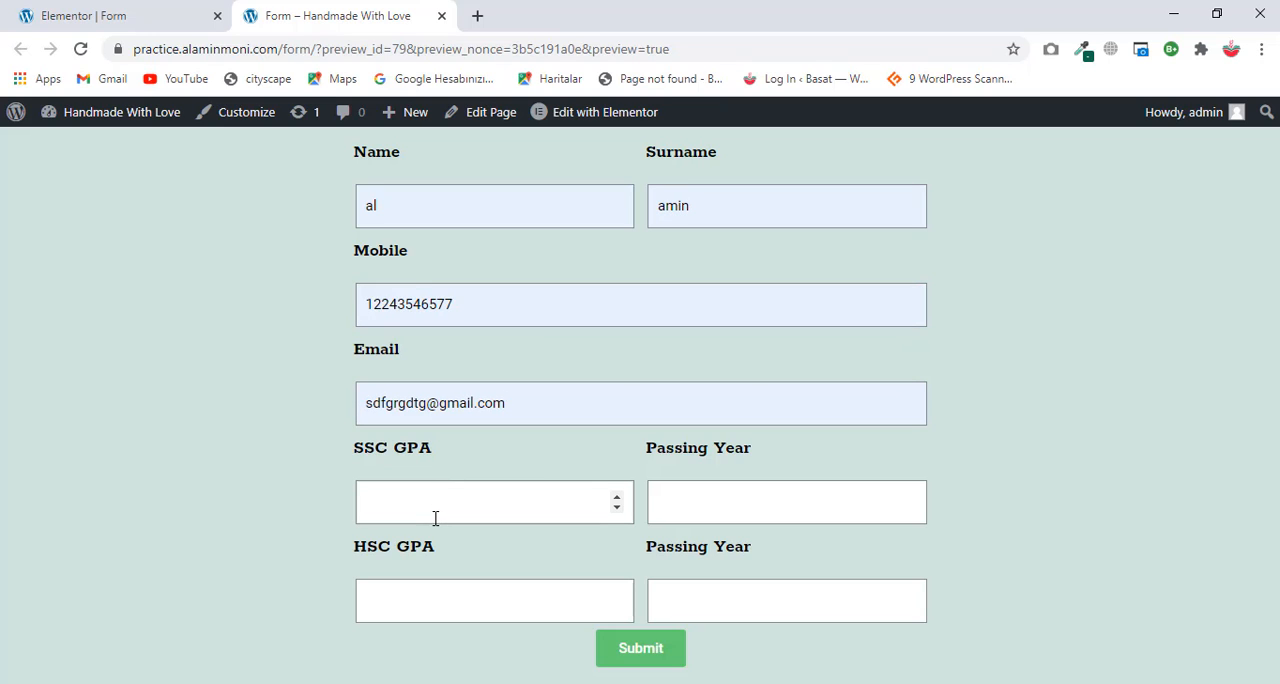
type("5")
left_click(788, 514)
type("2018")
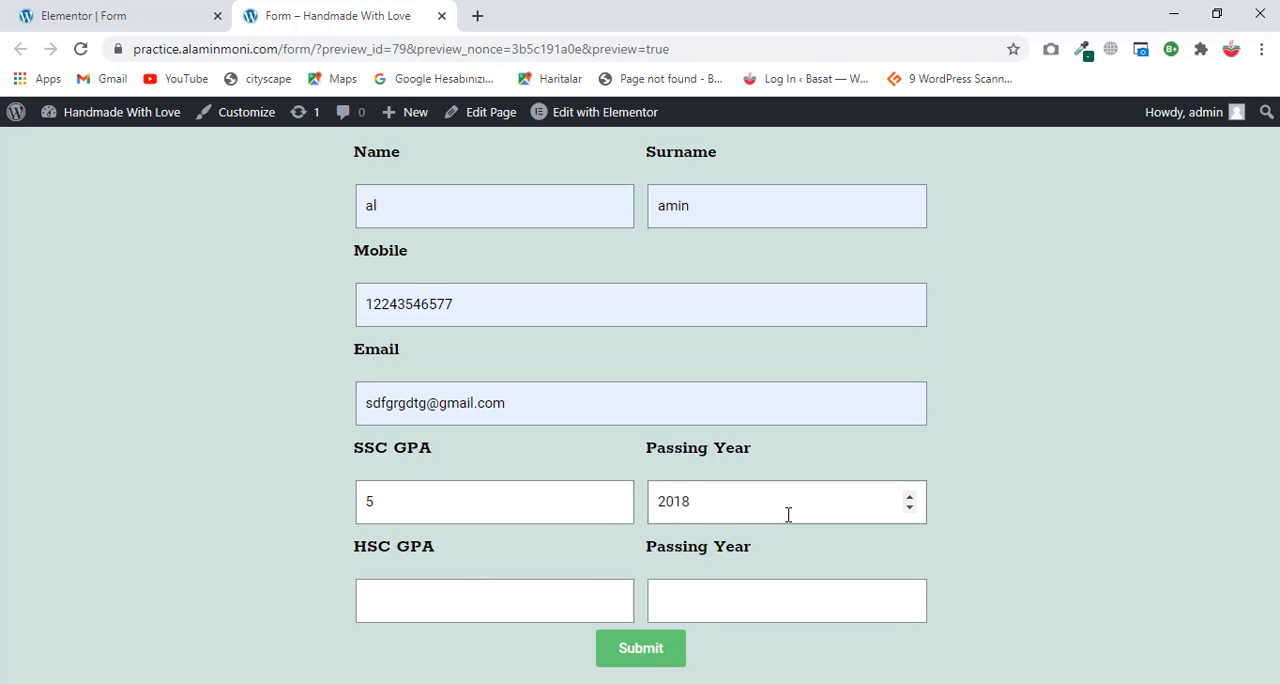
left_click(492, 596)
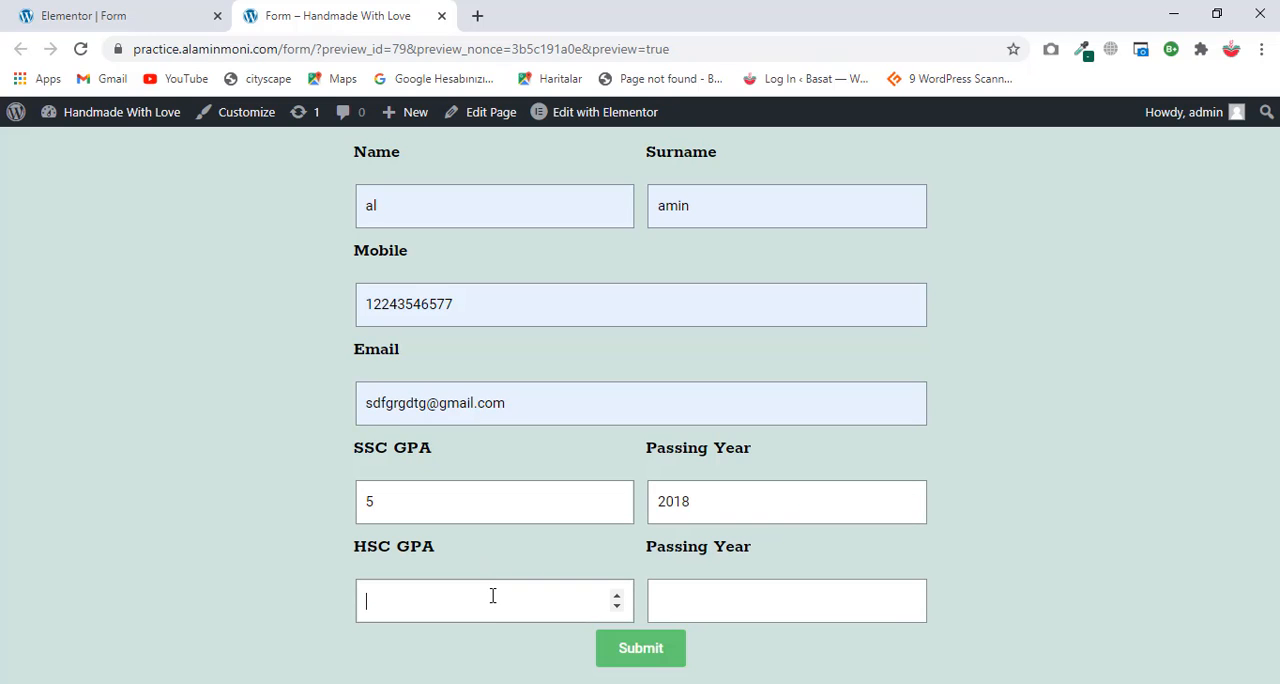
type("5")
left_click(692, 604)
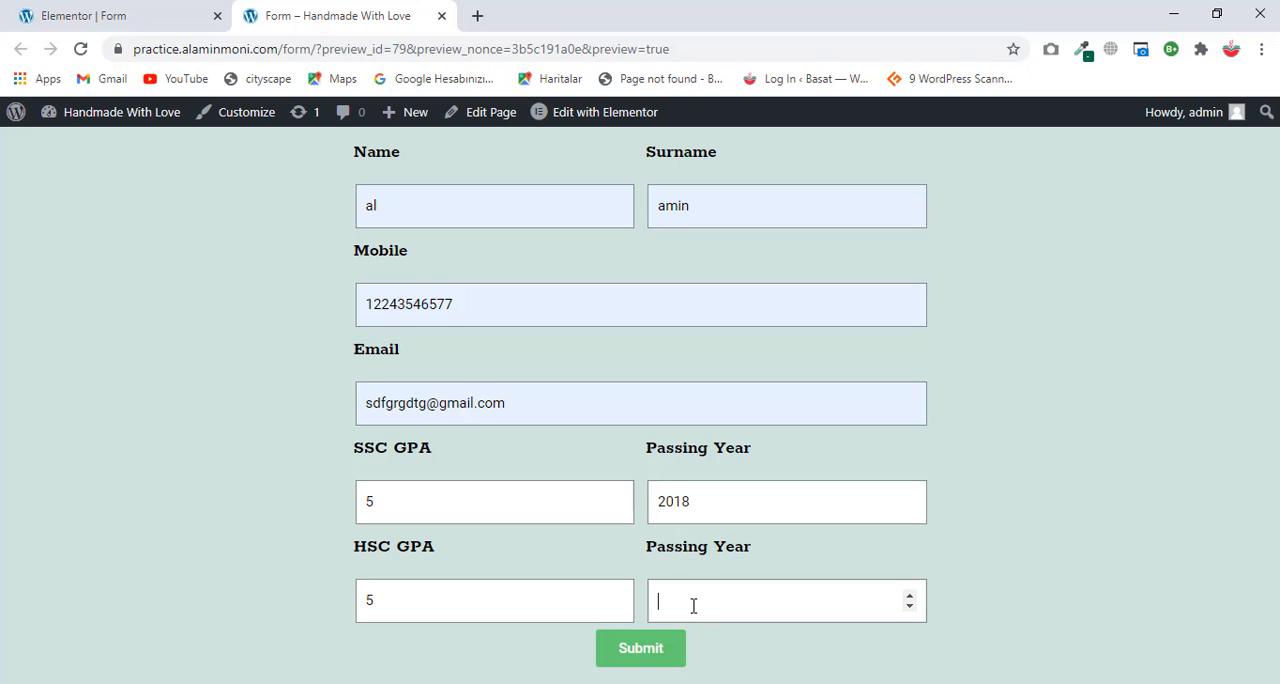
type("2020")
left_click(663, 647)
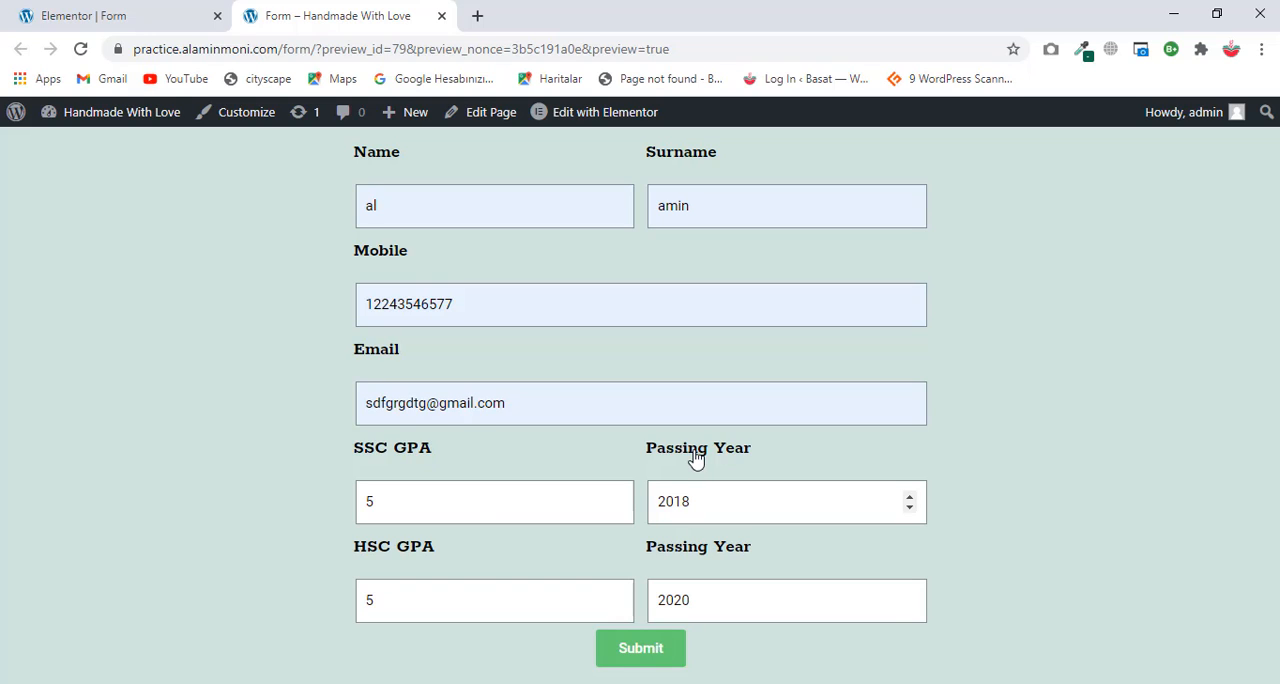
Step: Return to the Elementor editor and open the form widget's Additional Options among its content settings
left_click(112, 10)
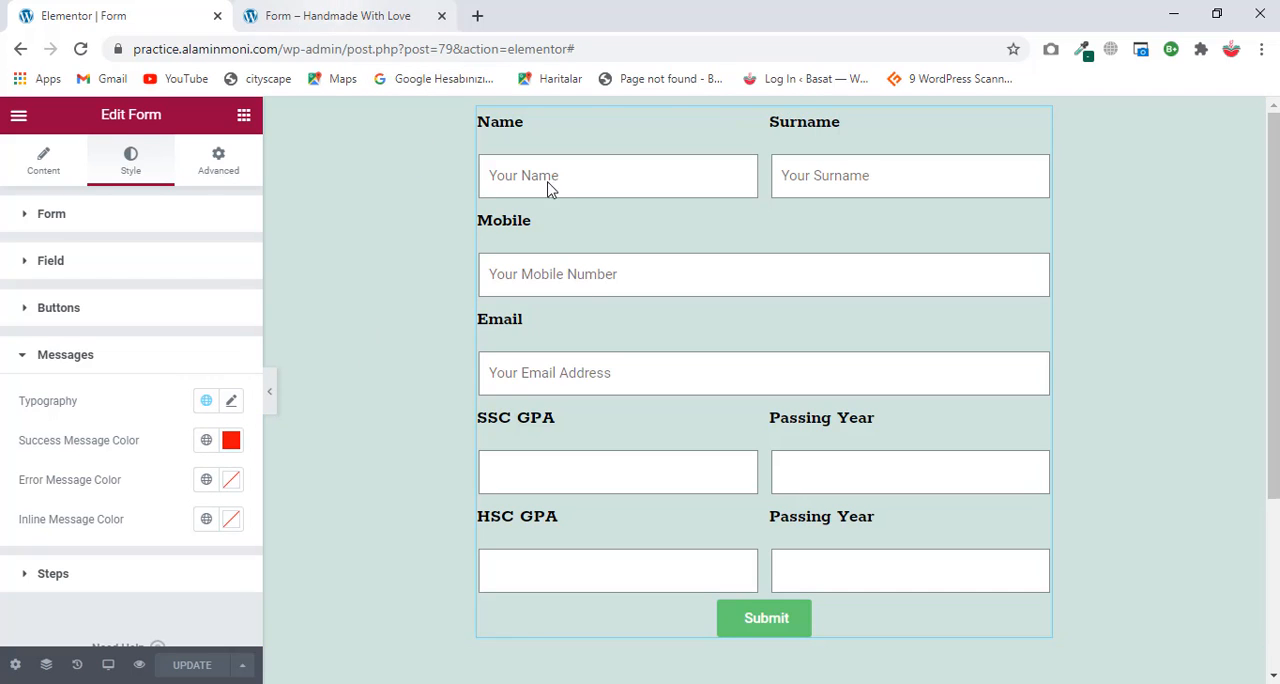
scroll(590, 410, "down", 3)
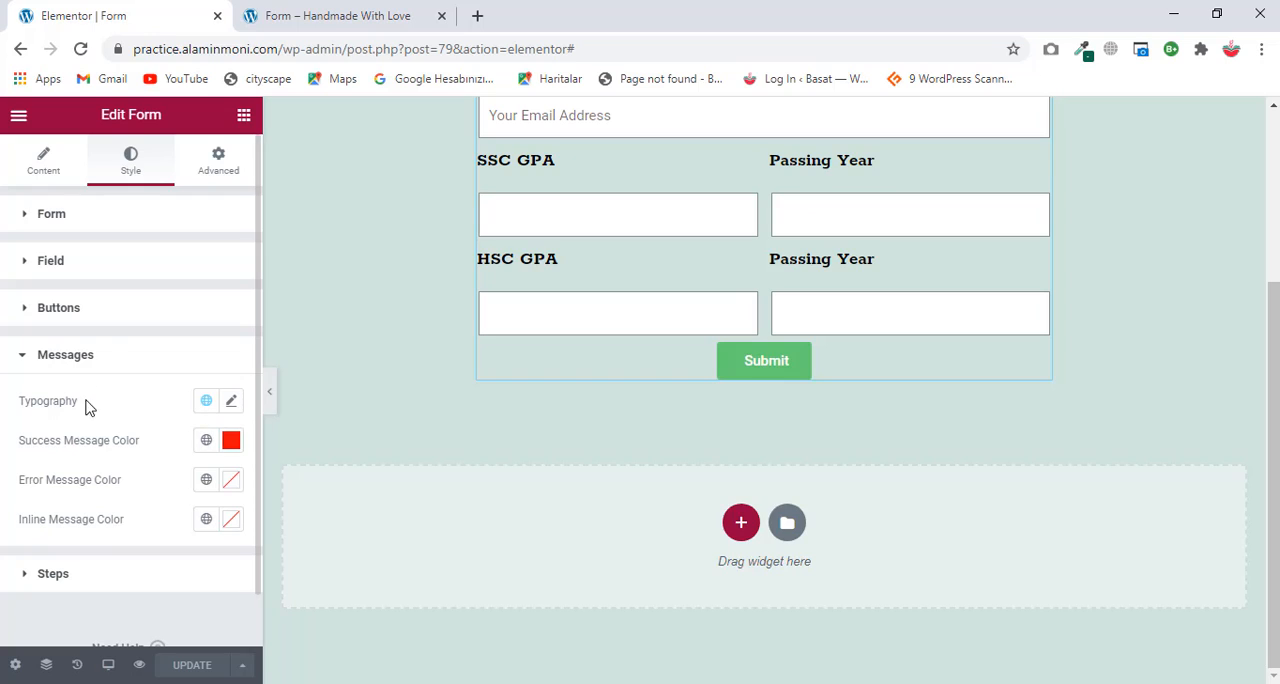
left_click(43, 170)
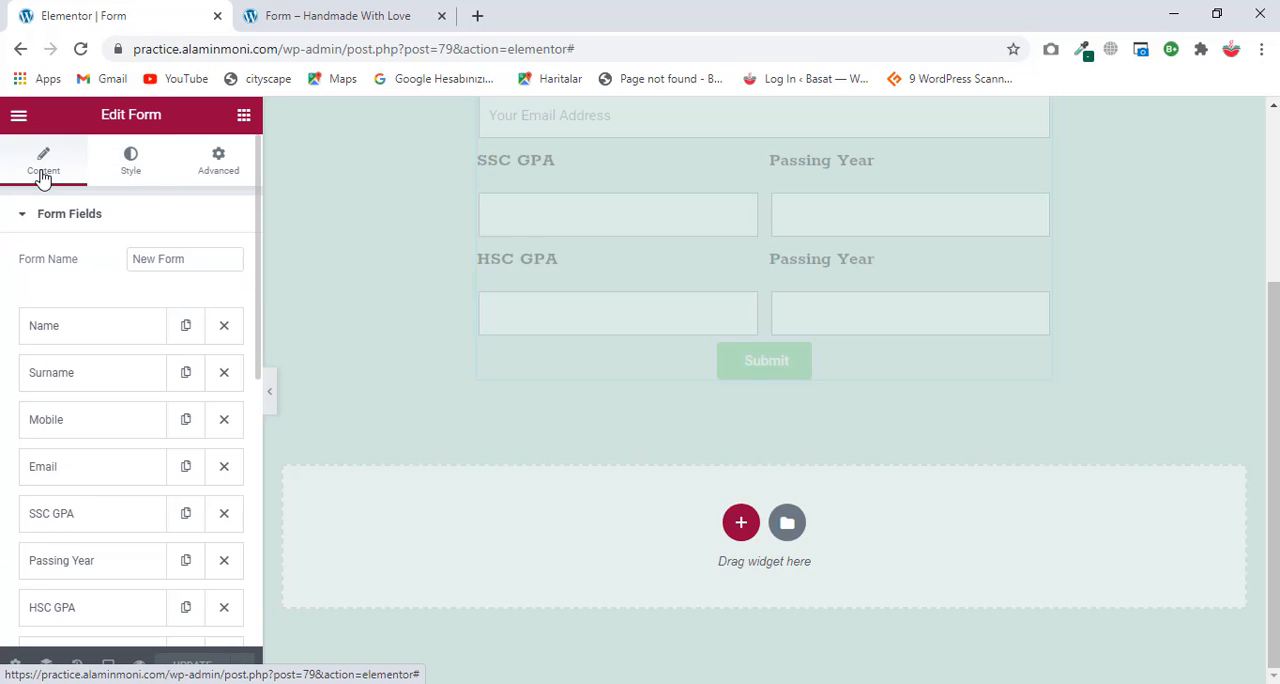
scroll(104, 368, "down", 5)
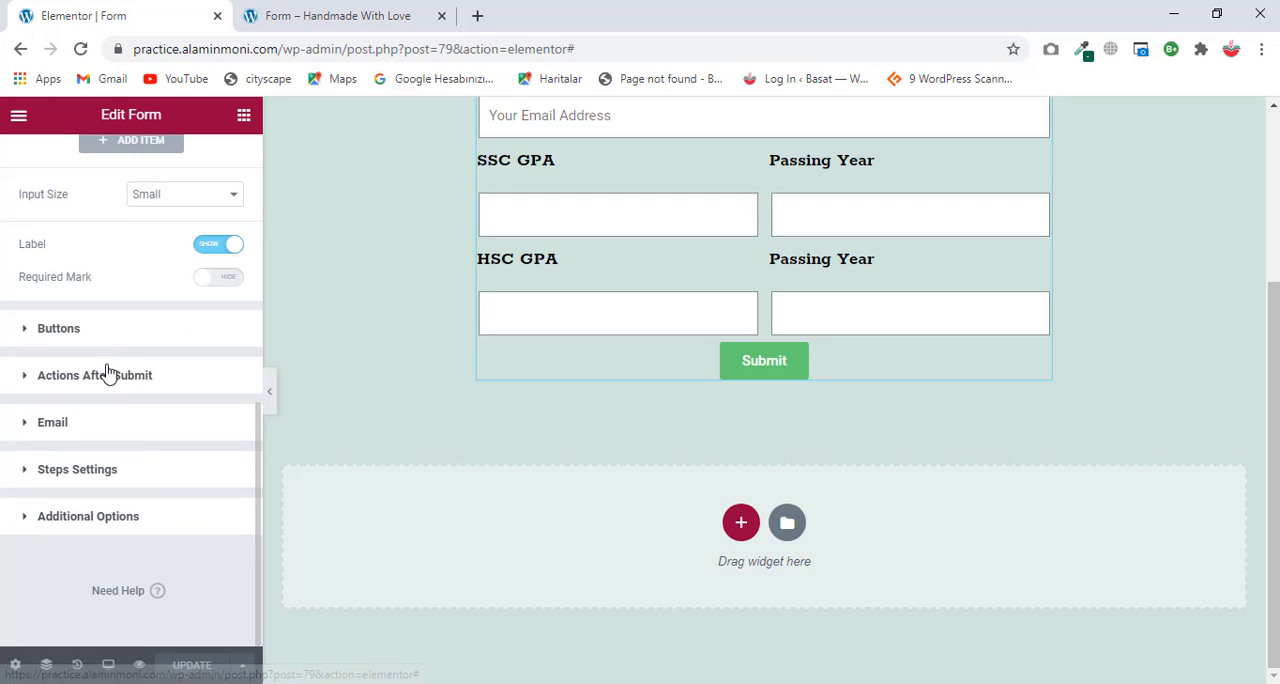
left_click(122, 522)
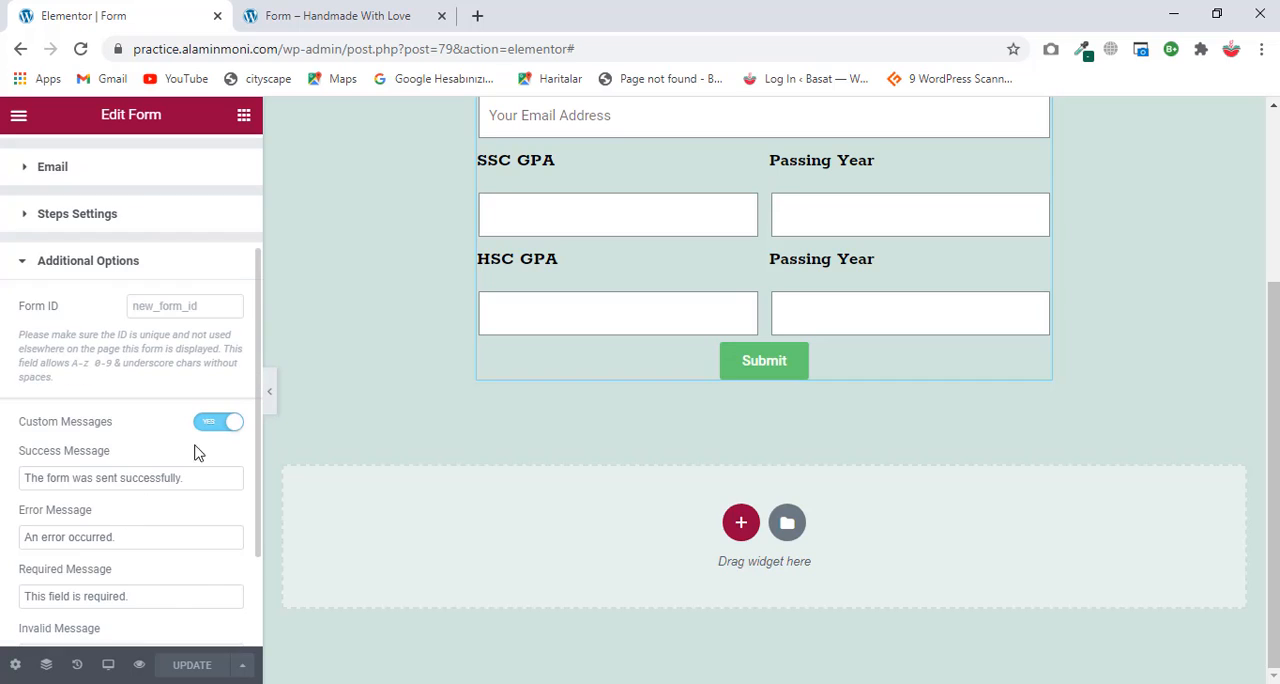
Step: Switch the form's Custom Messages option off and on again, and update the page
left_click(220, 422)
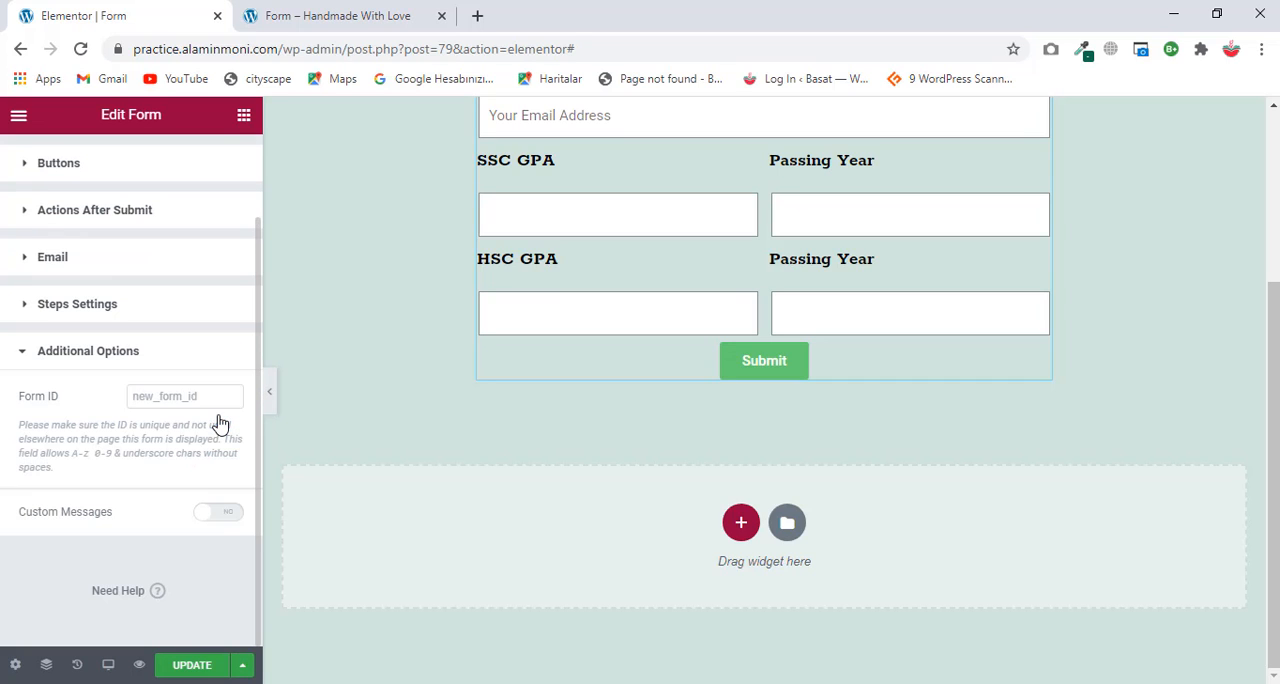
left_click(219, 513)
scroll(130, 422, "down", 3)
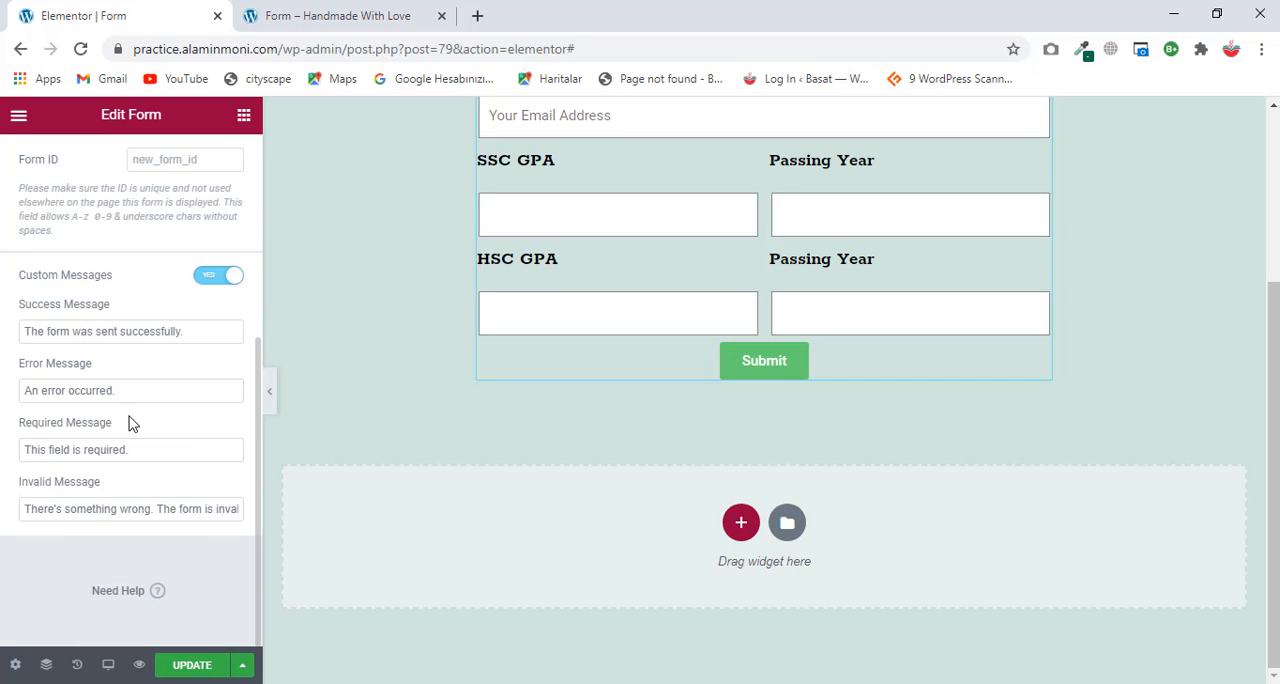
left_click(194, 667)
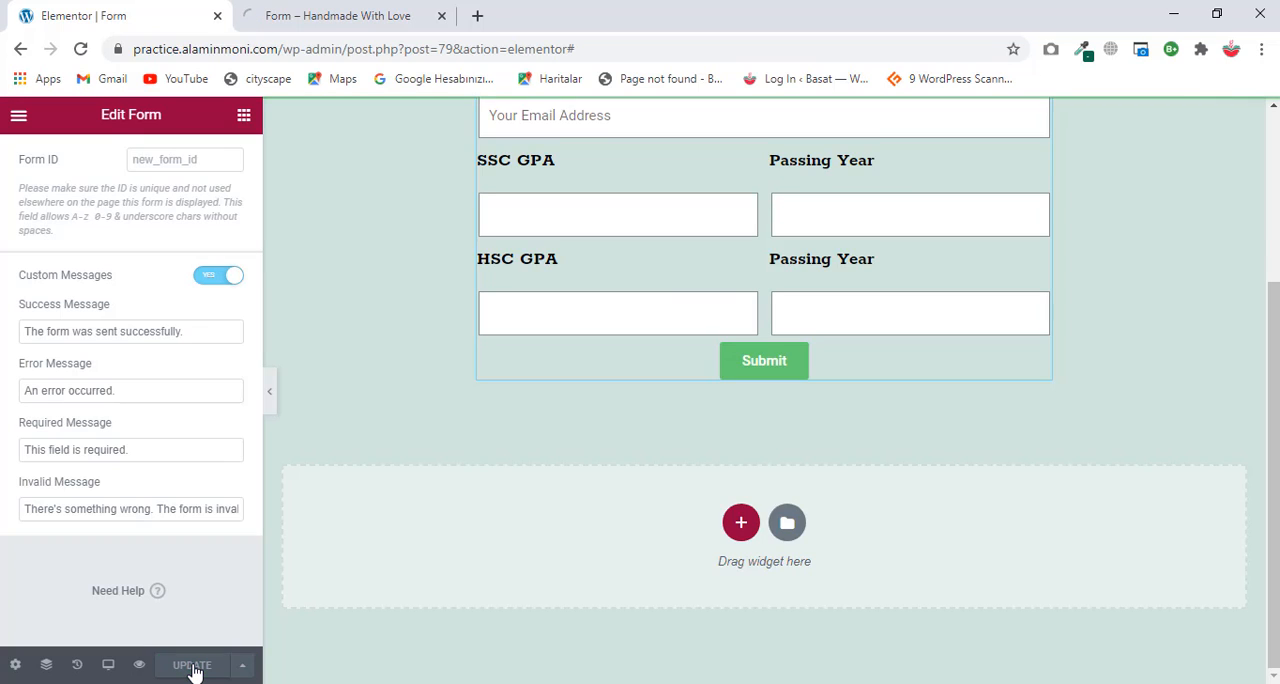
Step: Go back to the previewed form and fill in the test name, surname, mobile number and email address
left_click(349, 12)
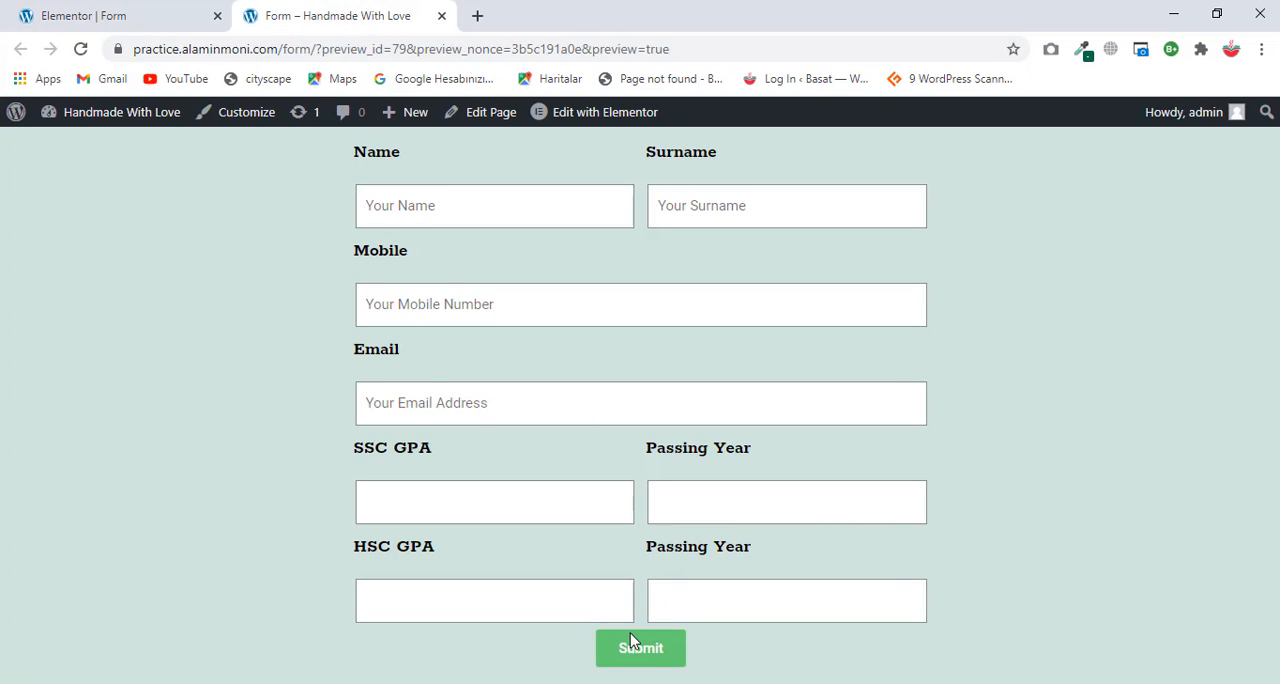
left_click(498, 205)
left_click(470, 256)
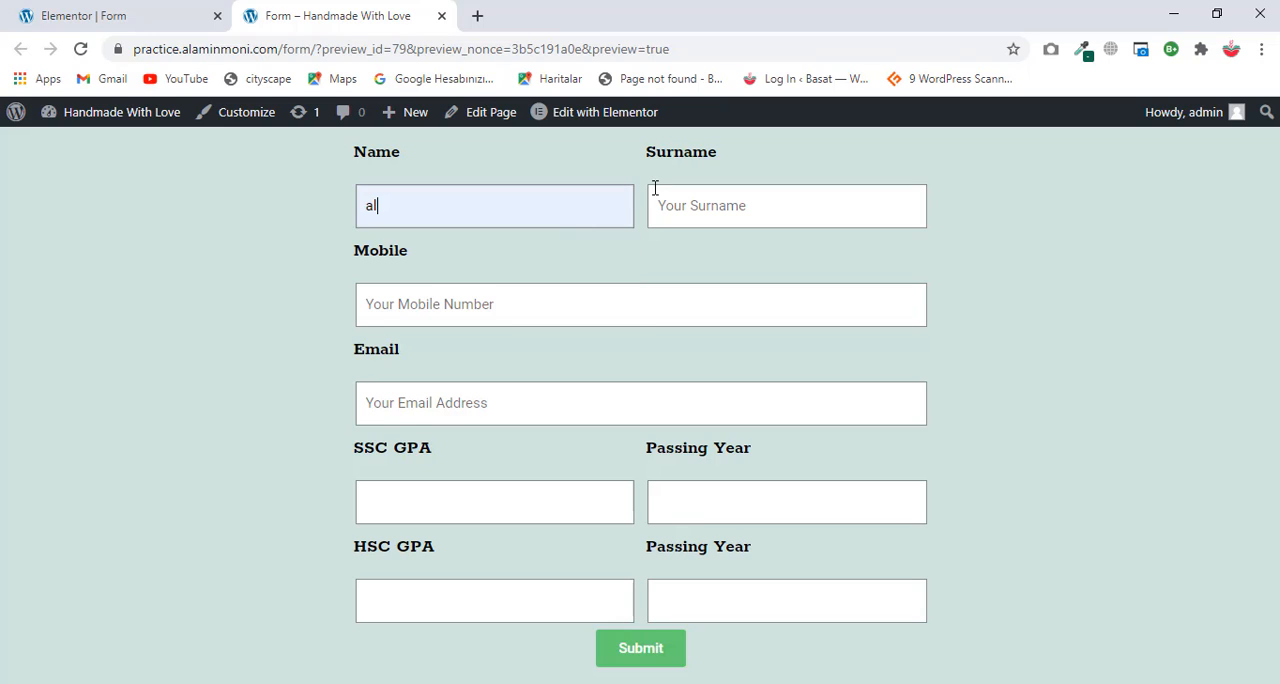
left_click(694, 207)
left_click(689, 262)
left_click(620, 298)
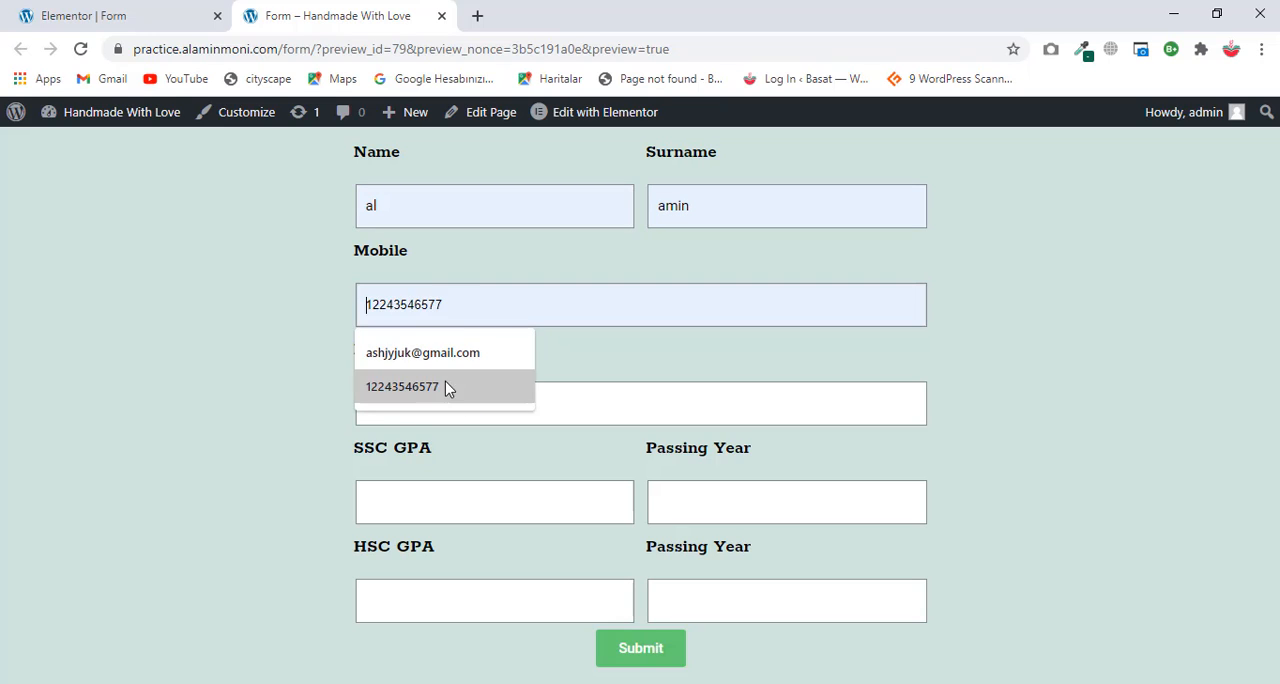
left_click(443, 386)
left_click(422, 410)
left_click(400, 451)
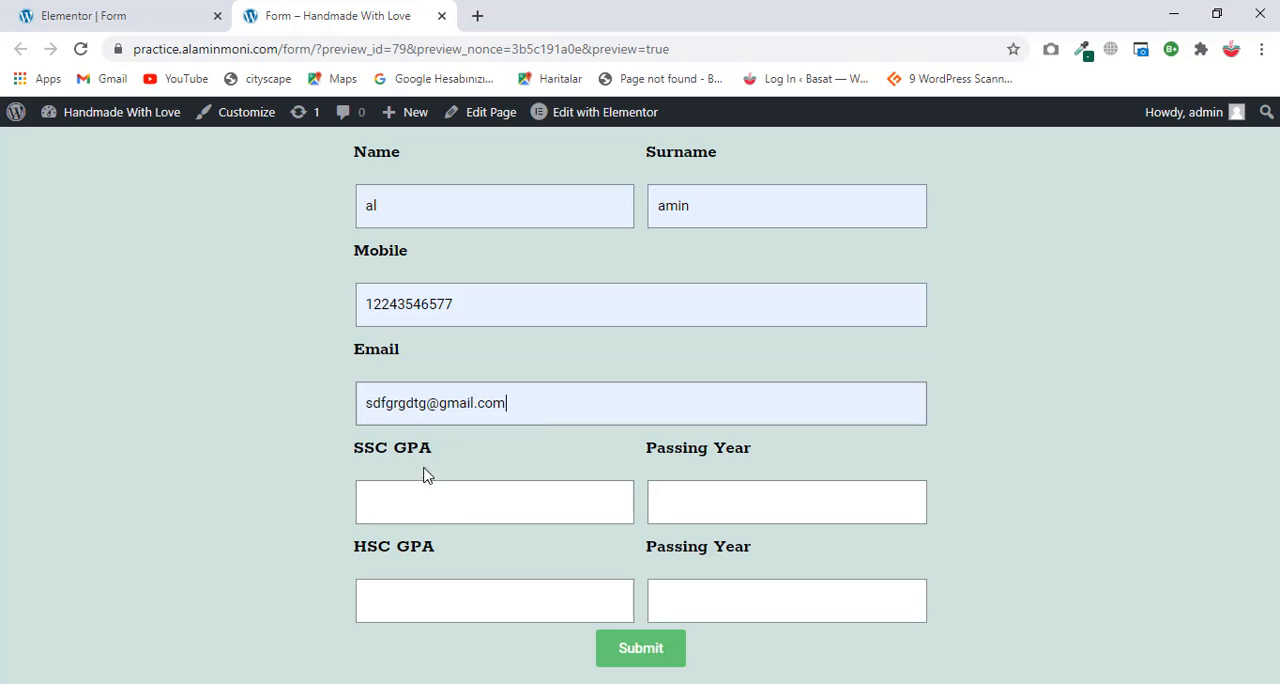
Step: Try submitting the incomplete form while filling in an SSC GPA of 5 and the SSC passing year 2020
left_click(626, 660)
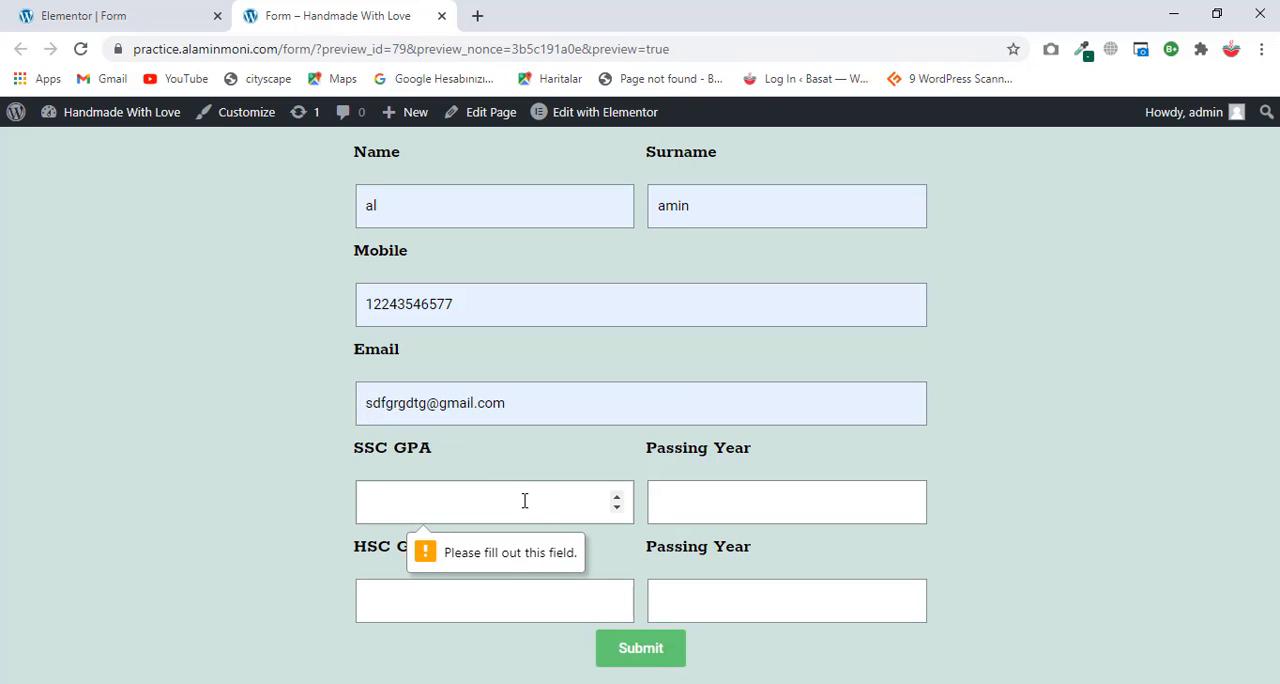
type("5")
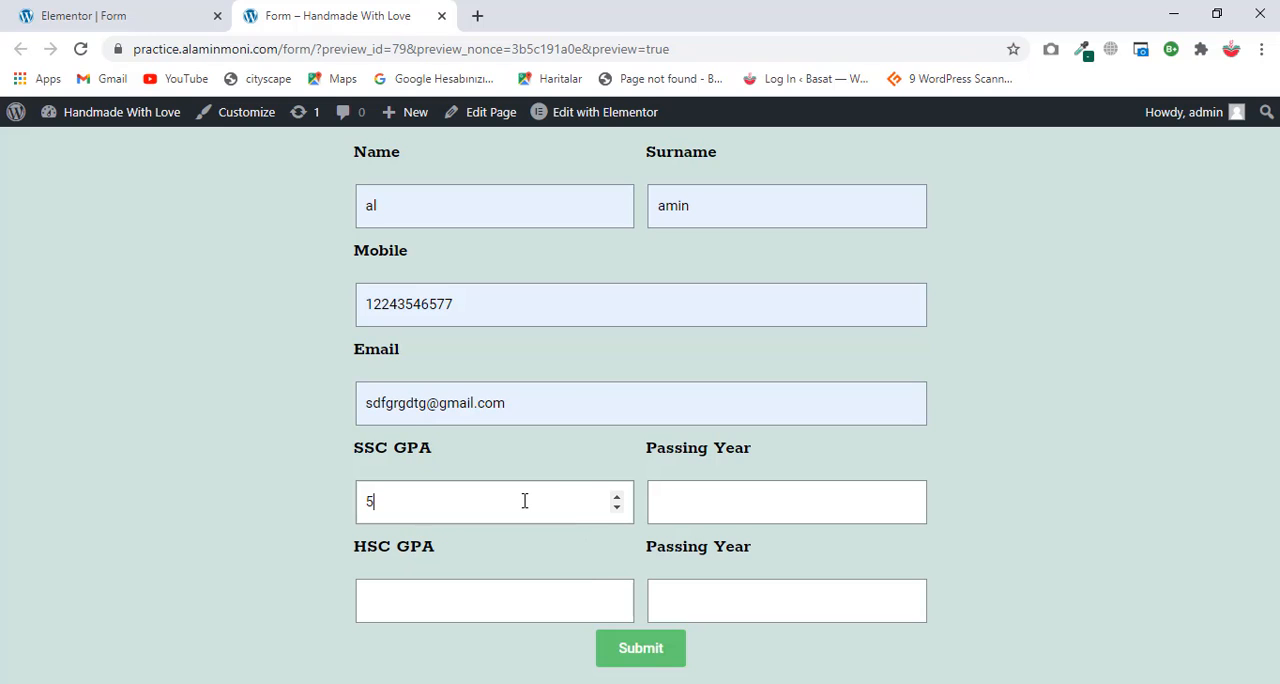
left_click(651, 662)
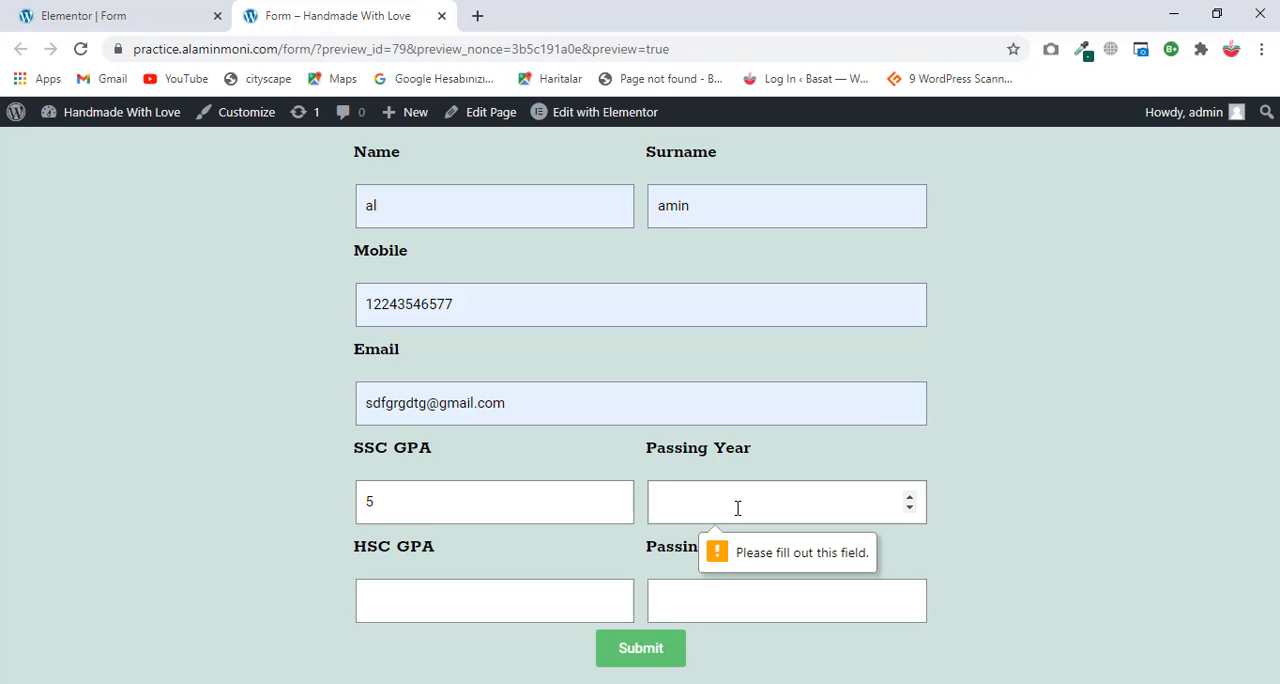
type("2020")
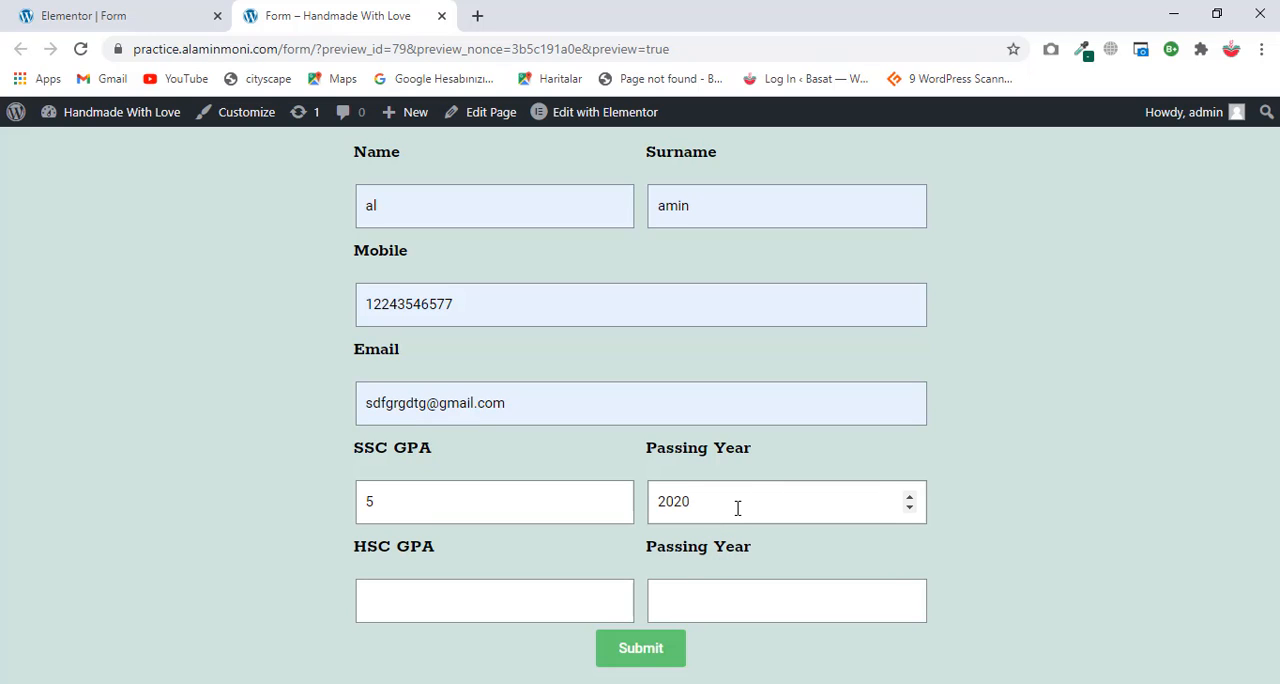
Step: Enter an HSC GPA of 5 with passing year 2022 and submit the form
left_click(612, 601)
type("5")
left_click(778, 587)
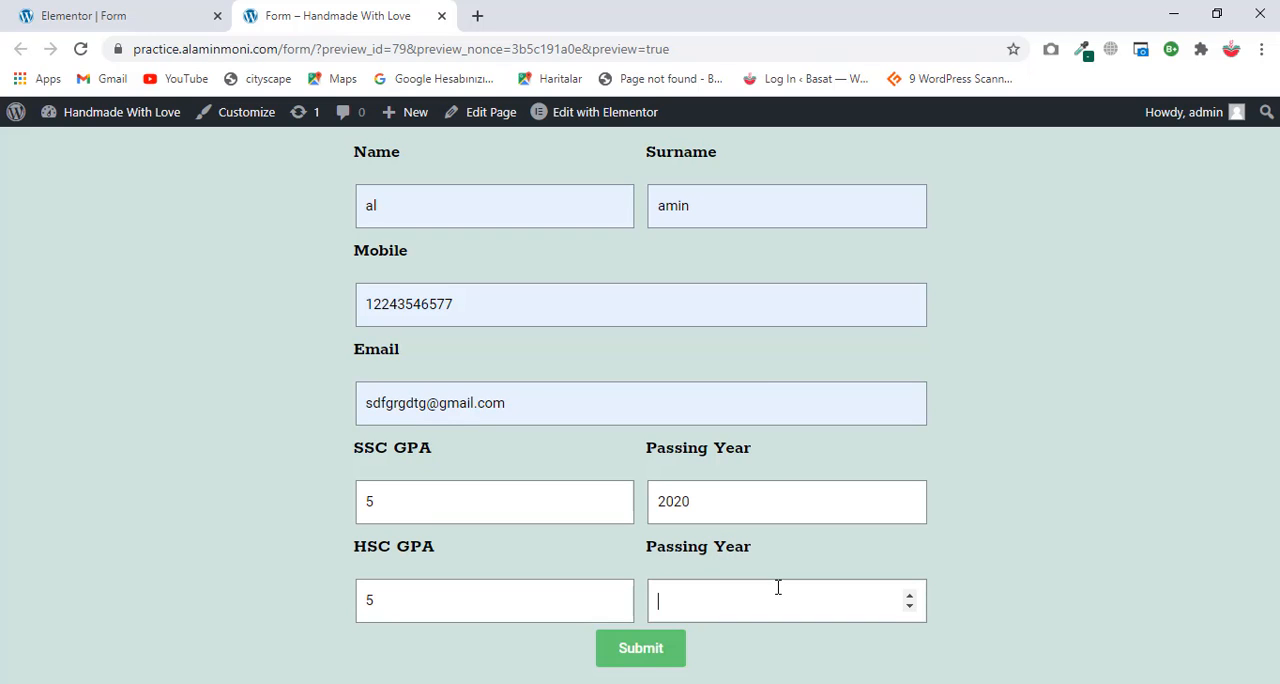
type("2022")
left_click(611, 648)
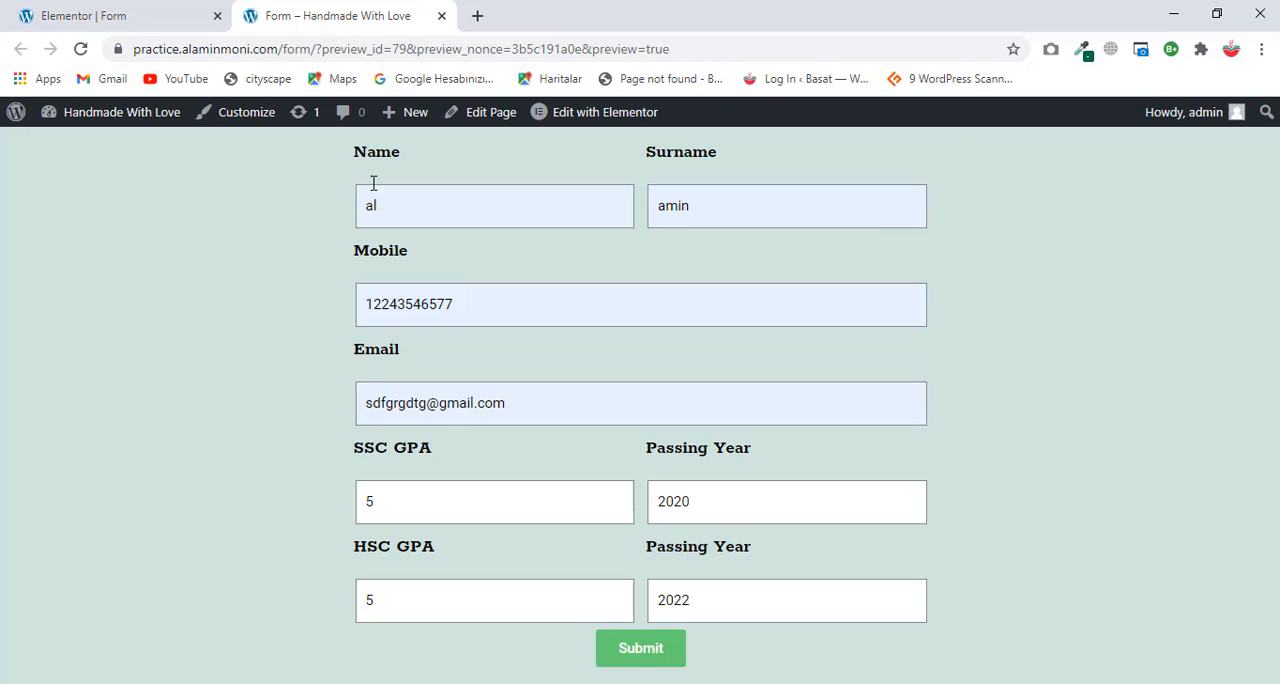
Step: Copy the form page's address without its preview parameters and open it in a new incognito window
left_click(312, 48)
right_click(232, 44)
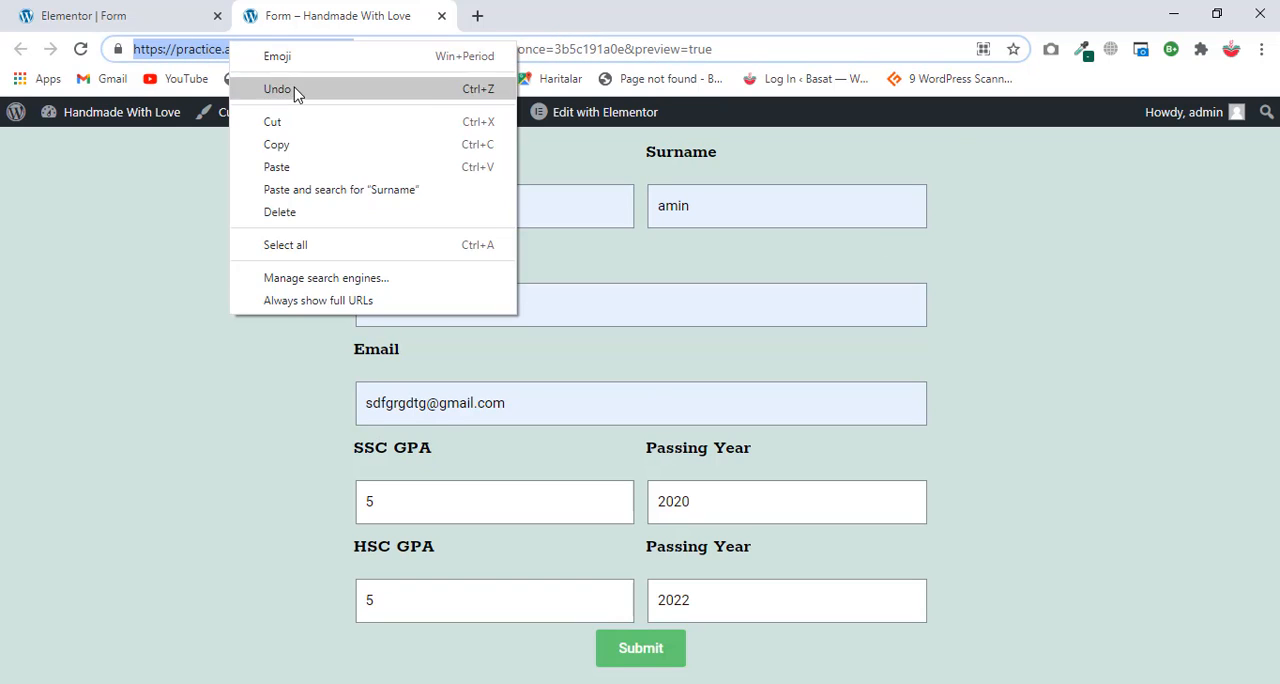
left_click(544, 146)
left_click(1262, 49)
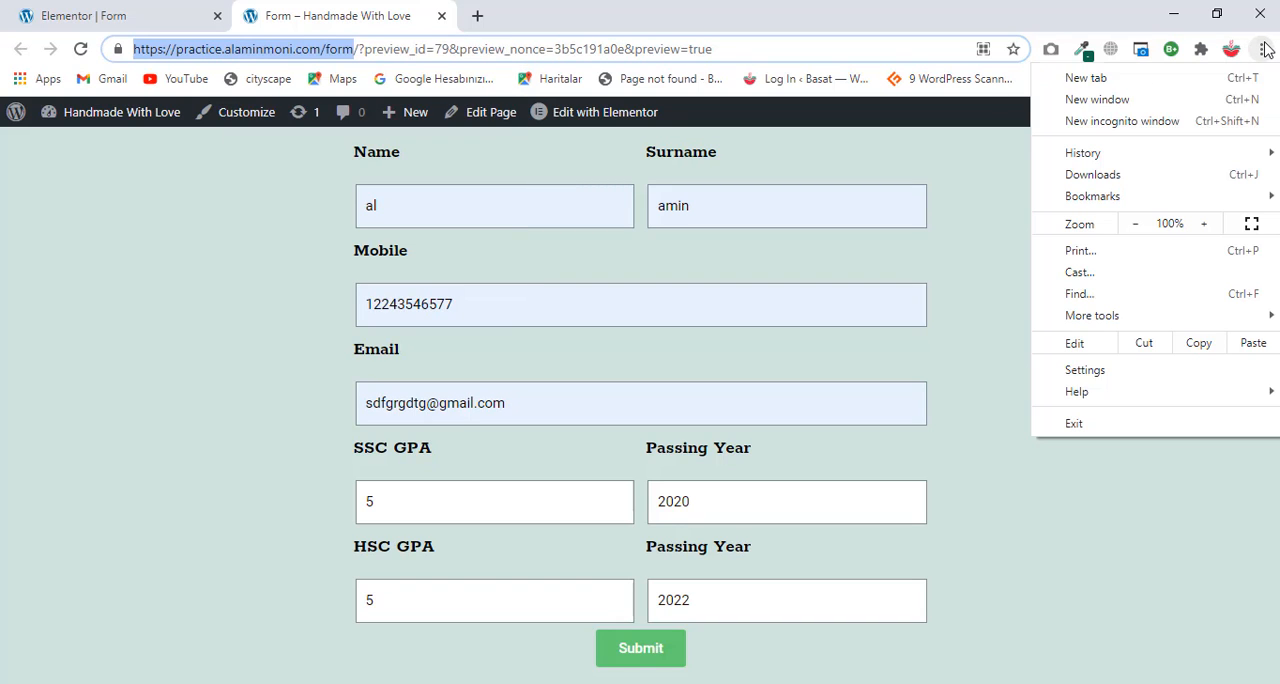
left_click(1182, 120)
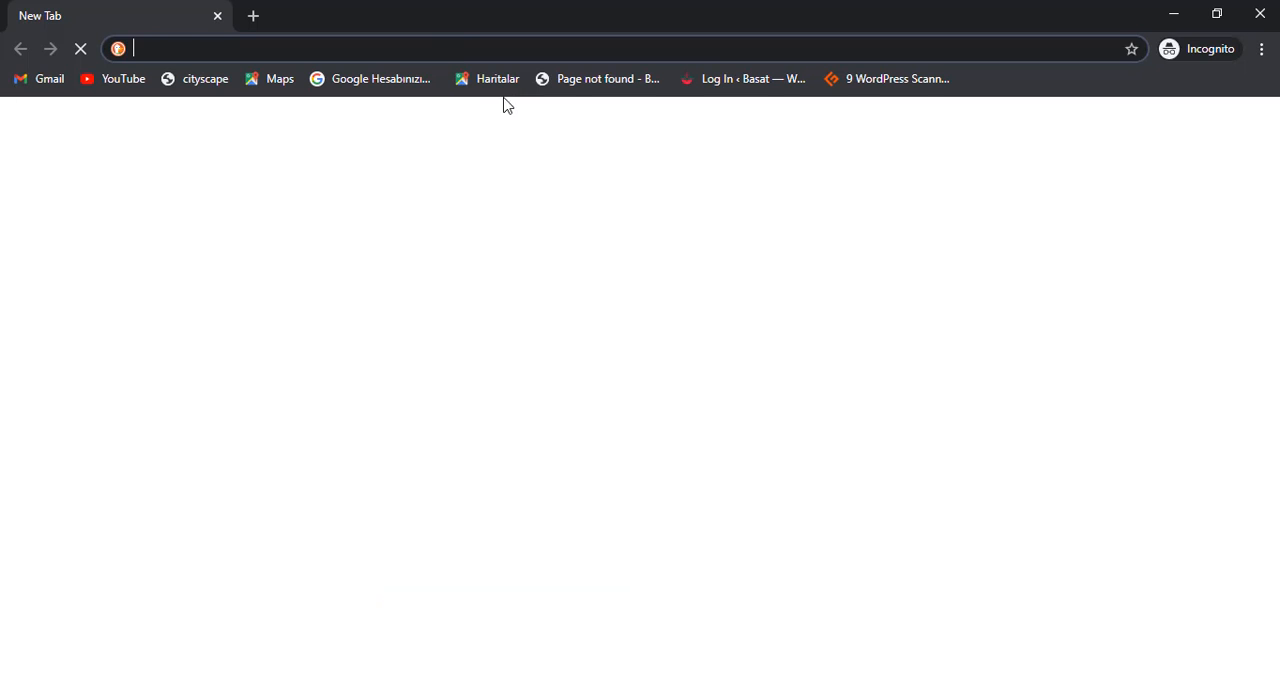
right_click(460, 46)
left_click(550, 172)
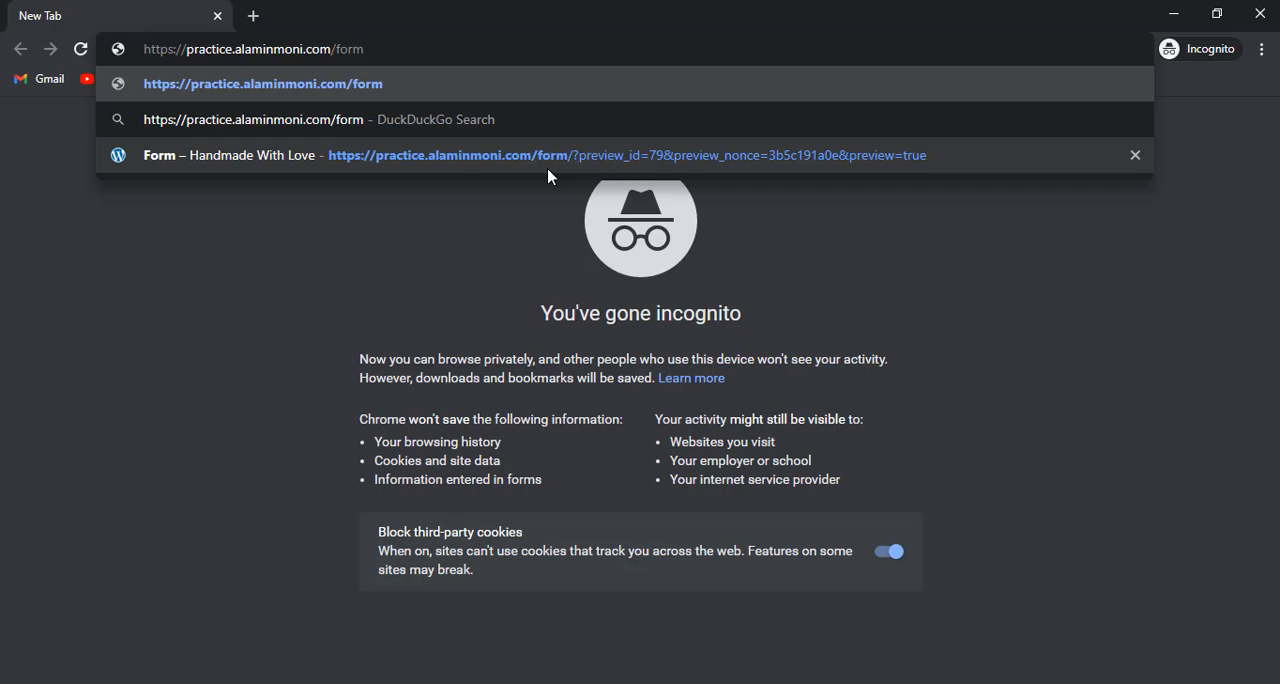
key("Return")
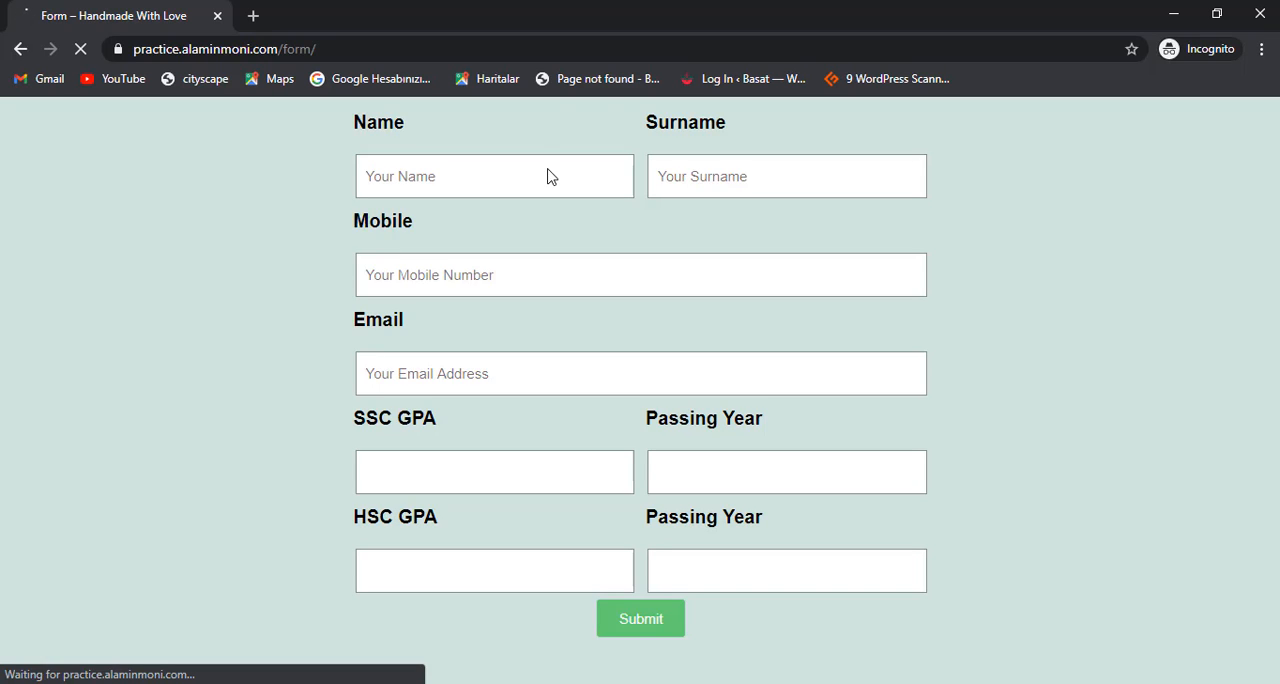
Step: Fill in the test name, surname, mobile number and email address on the live form in the incognito window
left_click(549, 172)
left_click(528, 226)
left_click(657, 176)
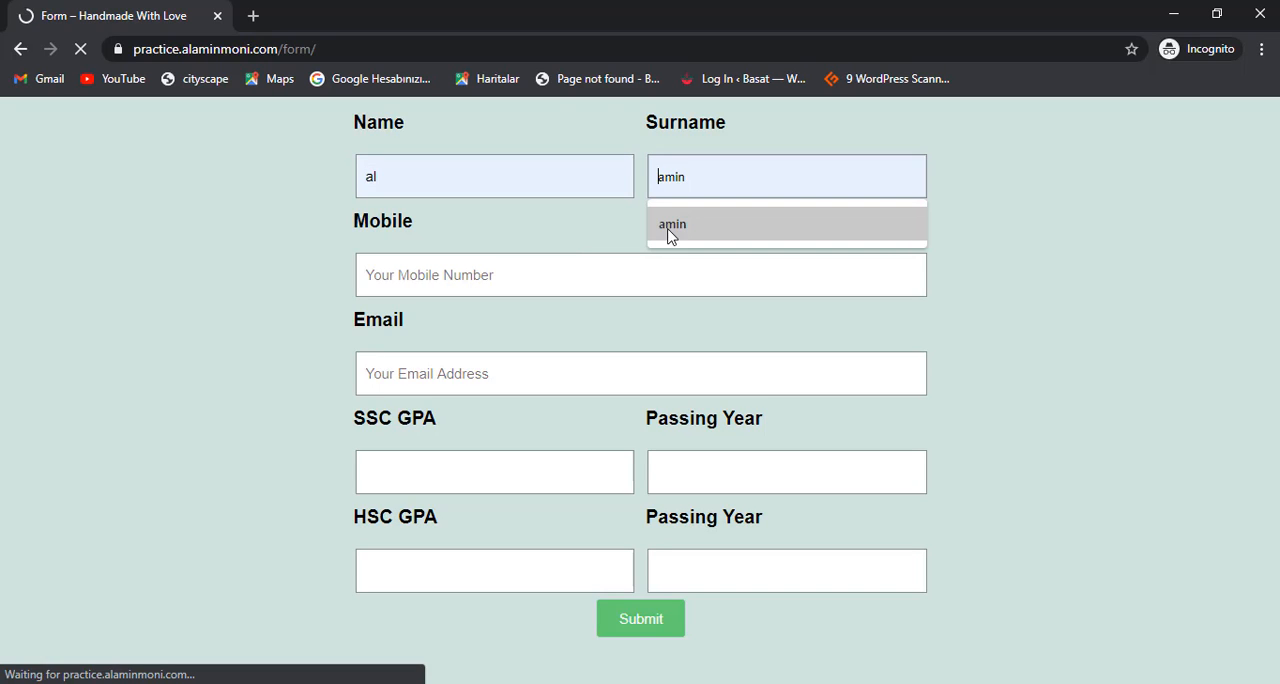
left_click(670, 230)
left_click(588, 270)
left_click(471, 360)
left_click(389, 373)
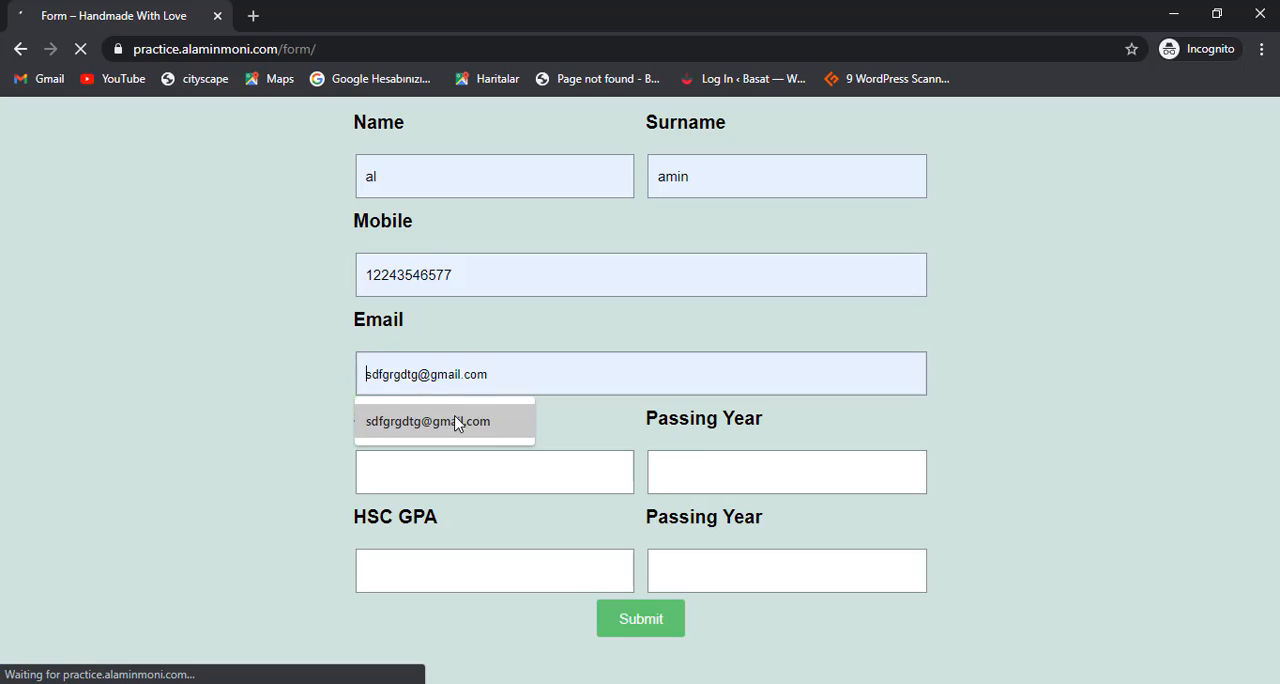
left_click(456, 423)
Step: Enter an SSC GPA of 5 and the SSC passing year 545 on the live form
left_click(434, 484)
type("5")
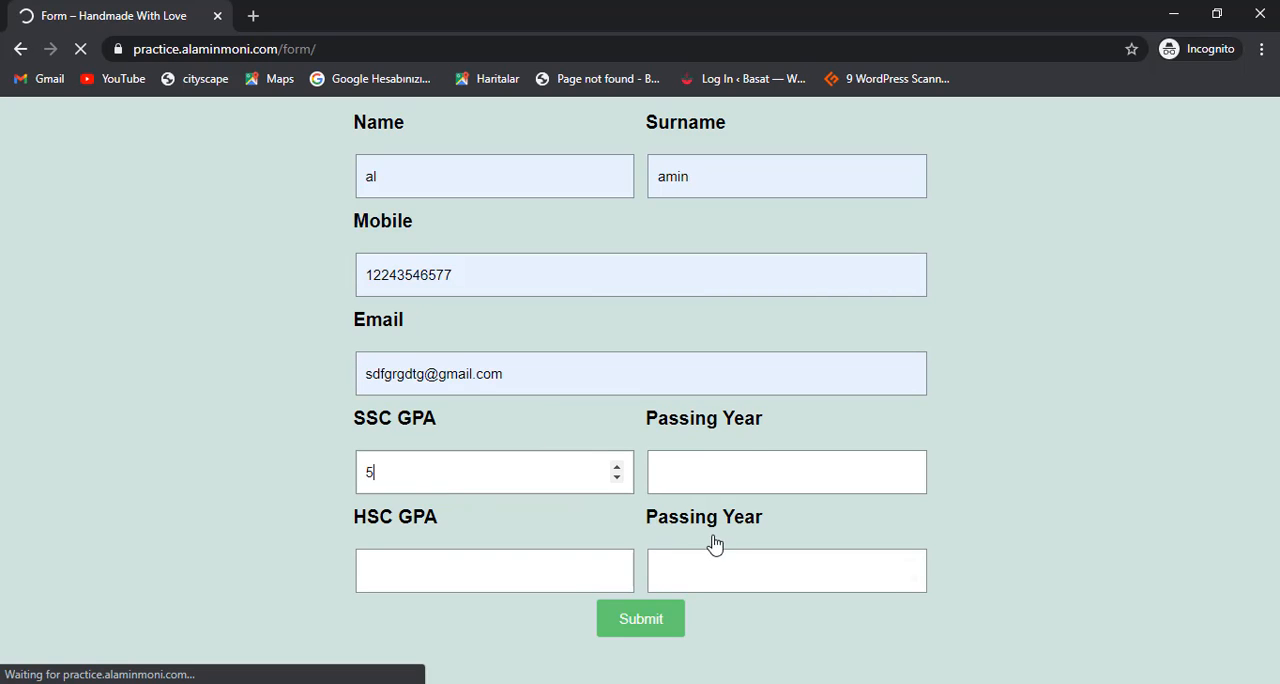
left_click(746, 469)
type("545")
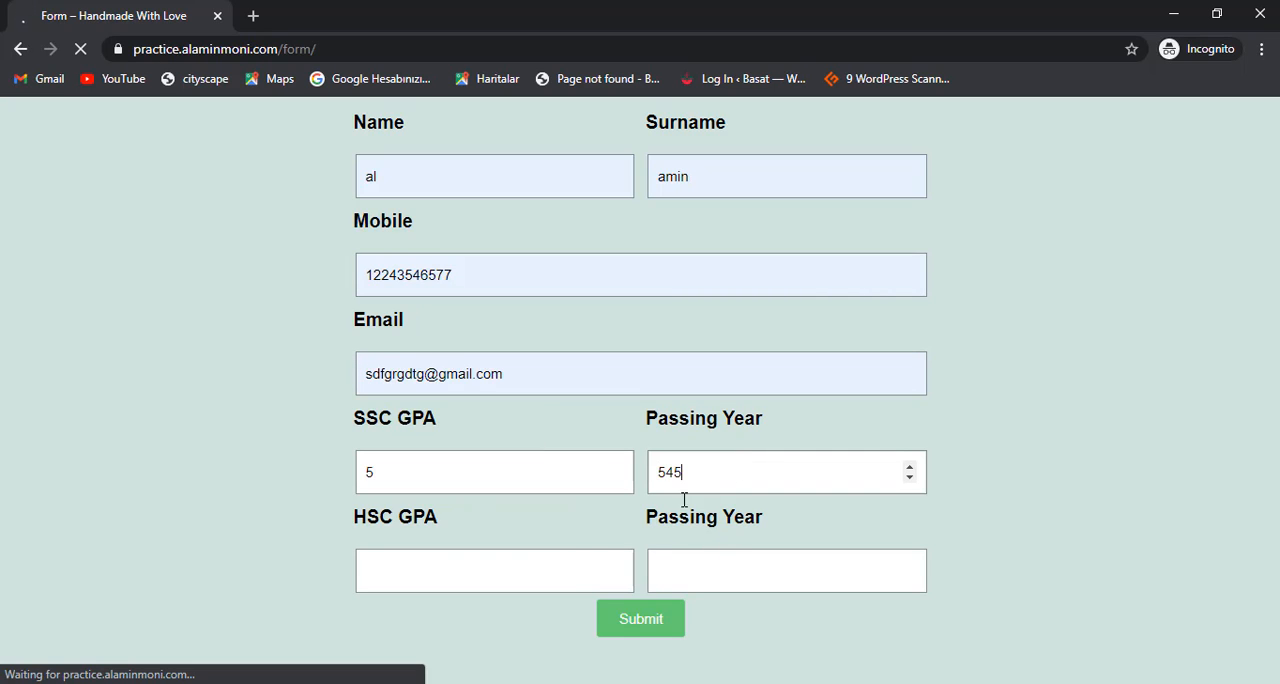
Step: Enter an HSC GPA of 545 with passing year 25, submit the live form and close the incognito window
left_click(553, 577)
type("545")
left_click(746, 571)
type("2")
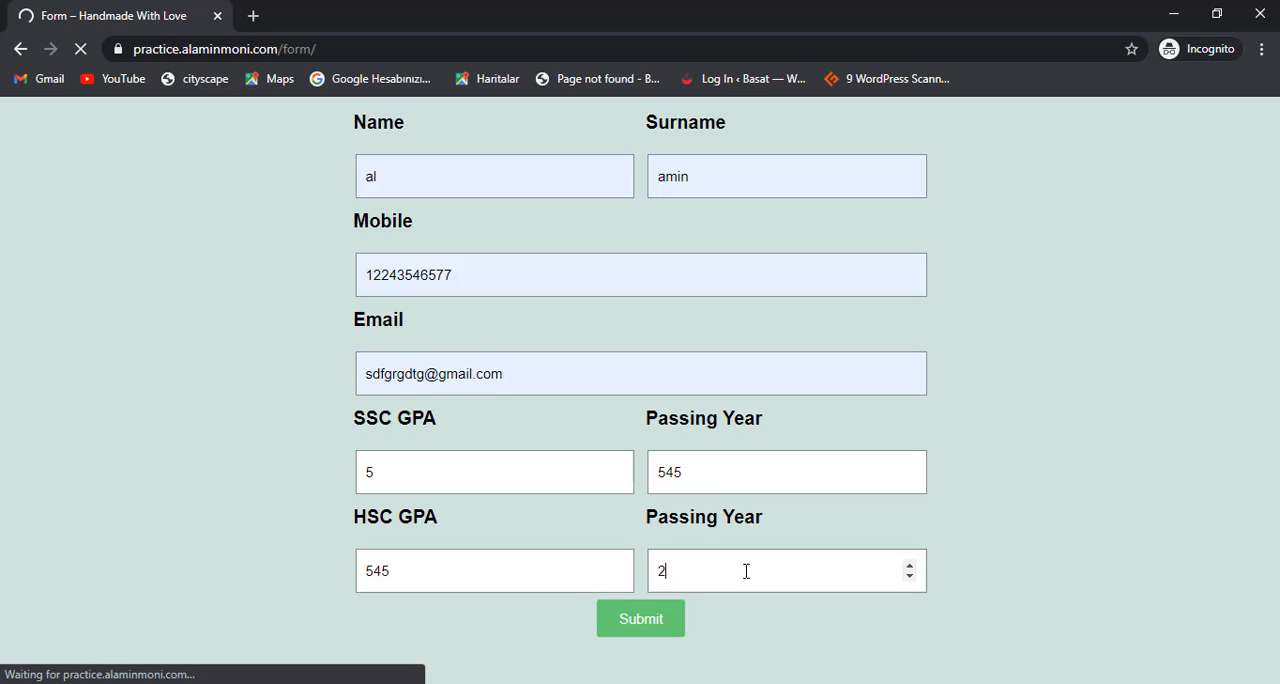
type("5")
left_click(651, 622)
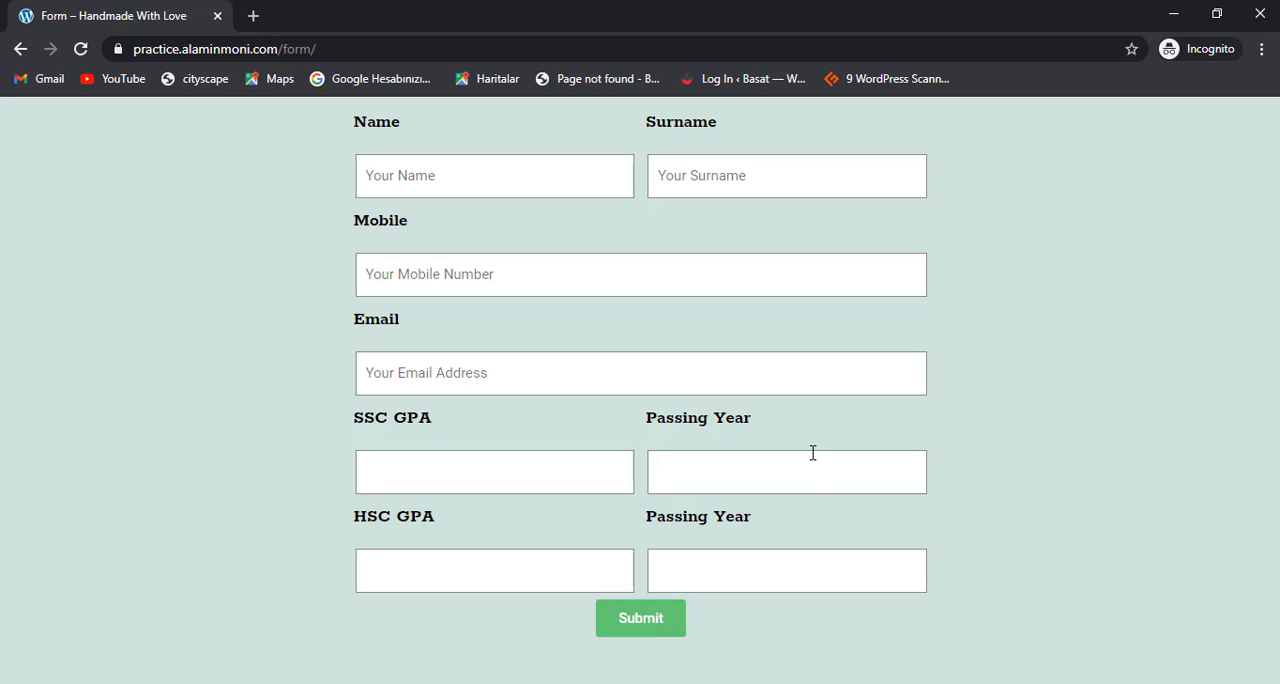
left_click(1245, 8)
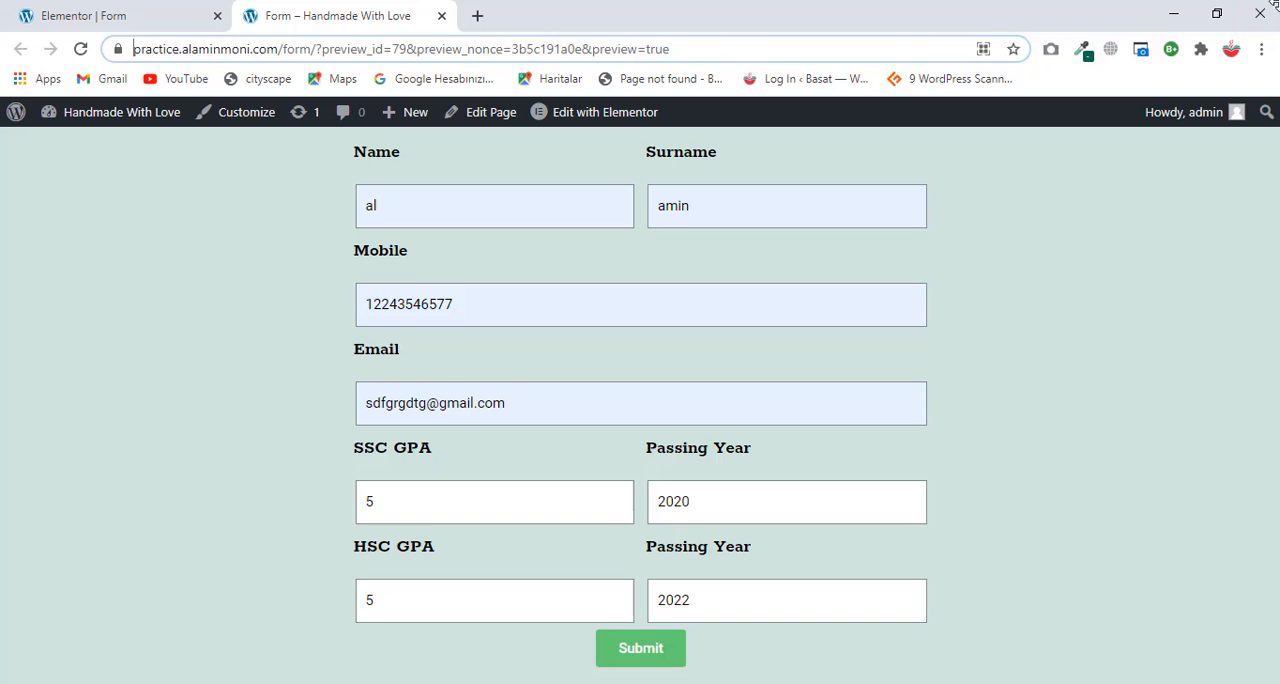
Step: Return to the form's Elementor editor and collapse its Additional Options section
left_click(98, 13)
scroll(659, 372, "up", 3)
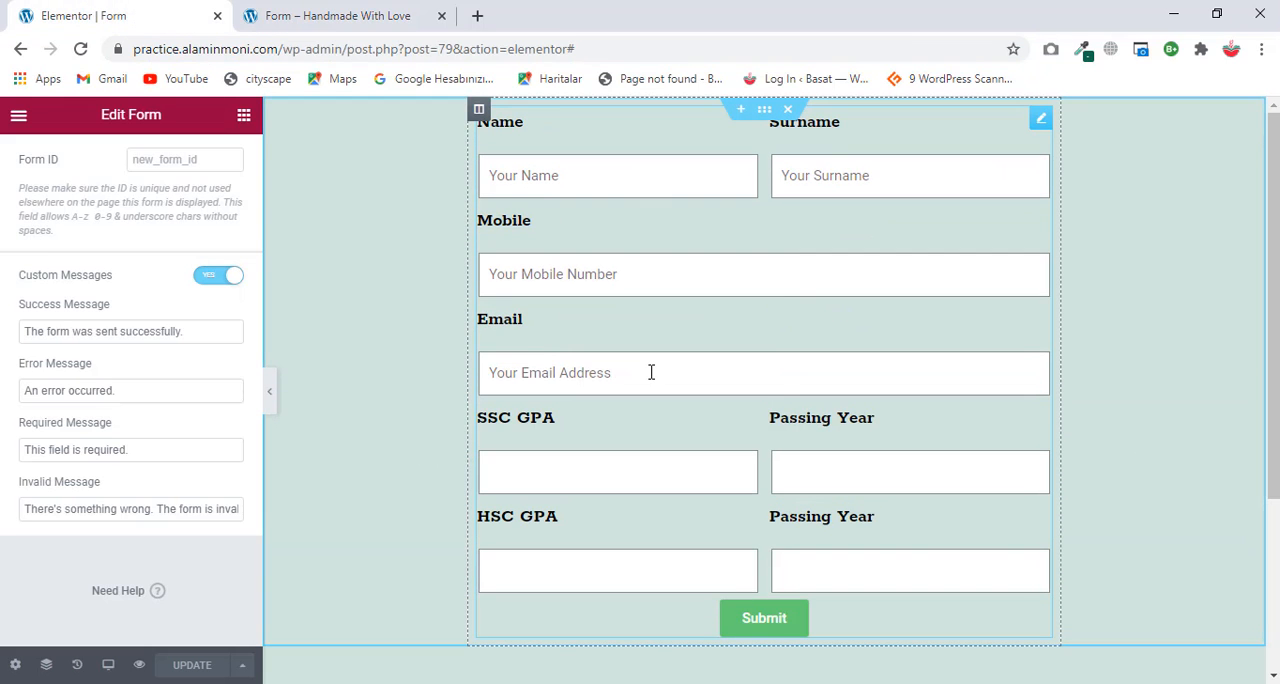
scroll(120, 320, "up", 2)
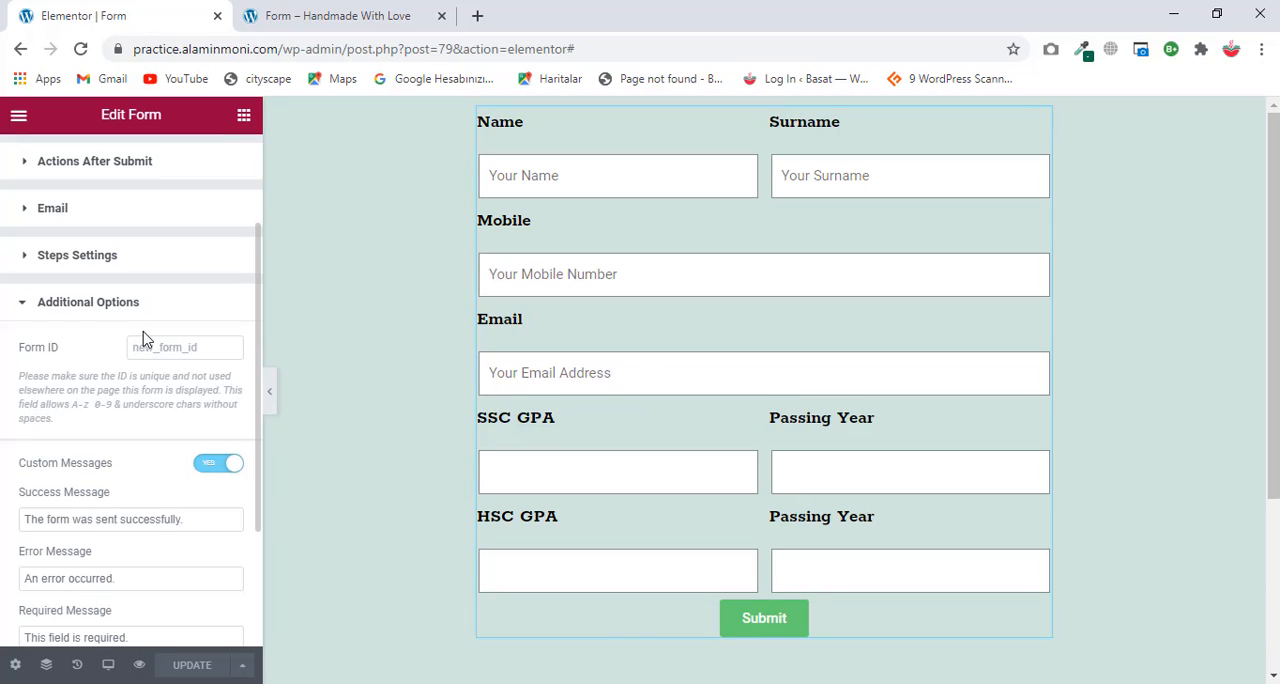
left_click(59, 313)
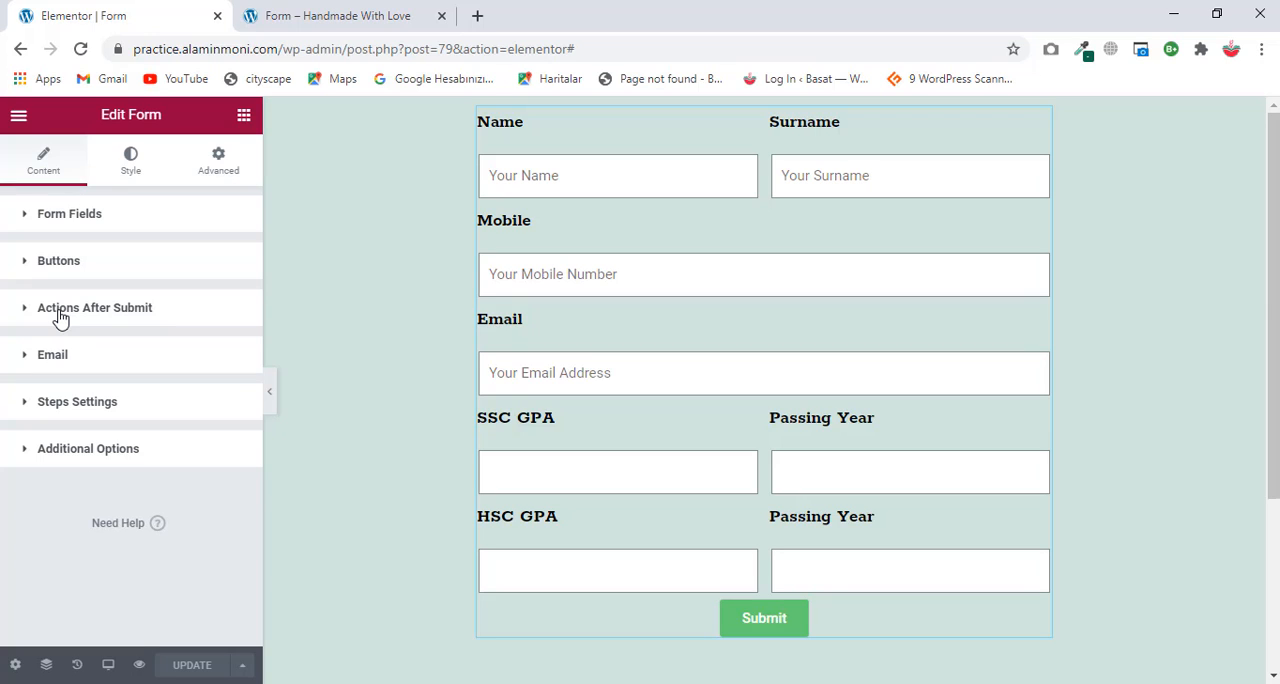
Step: Capture the whole form area with a new snip in Snipping Tool, copy the image and minimize the tool
key("super")
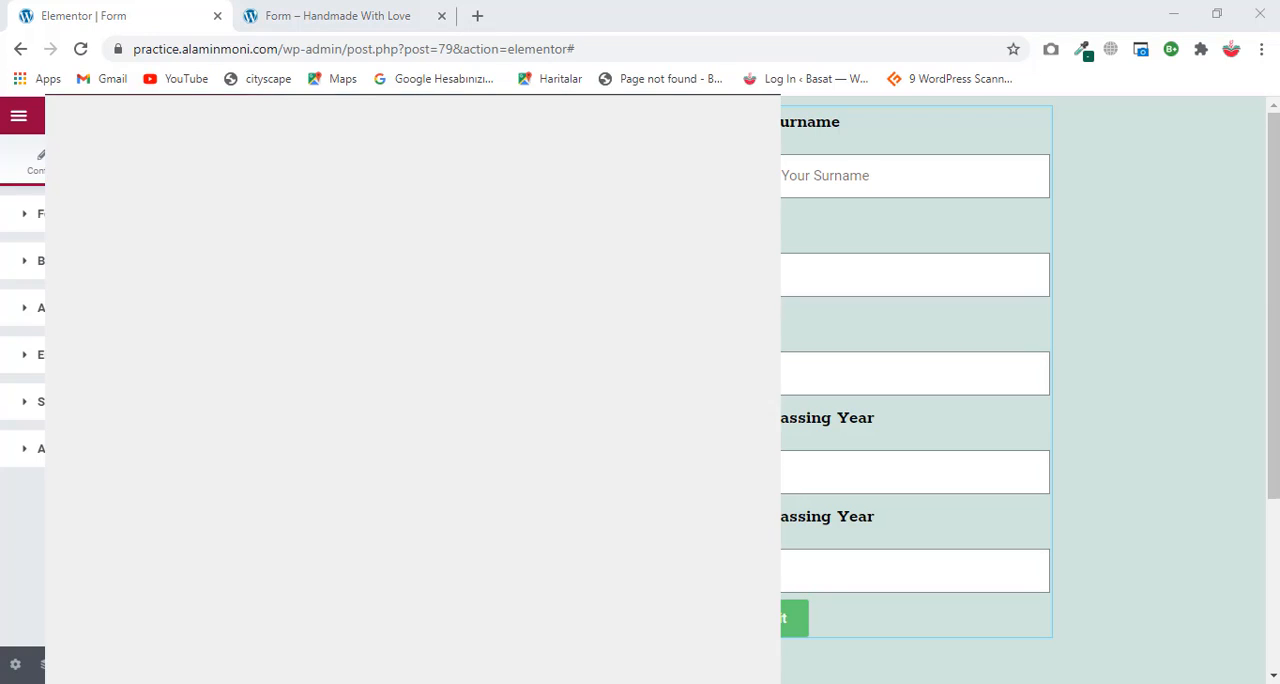
type("snip")
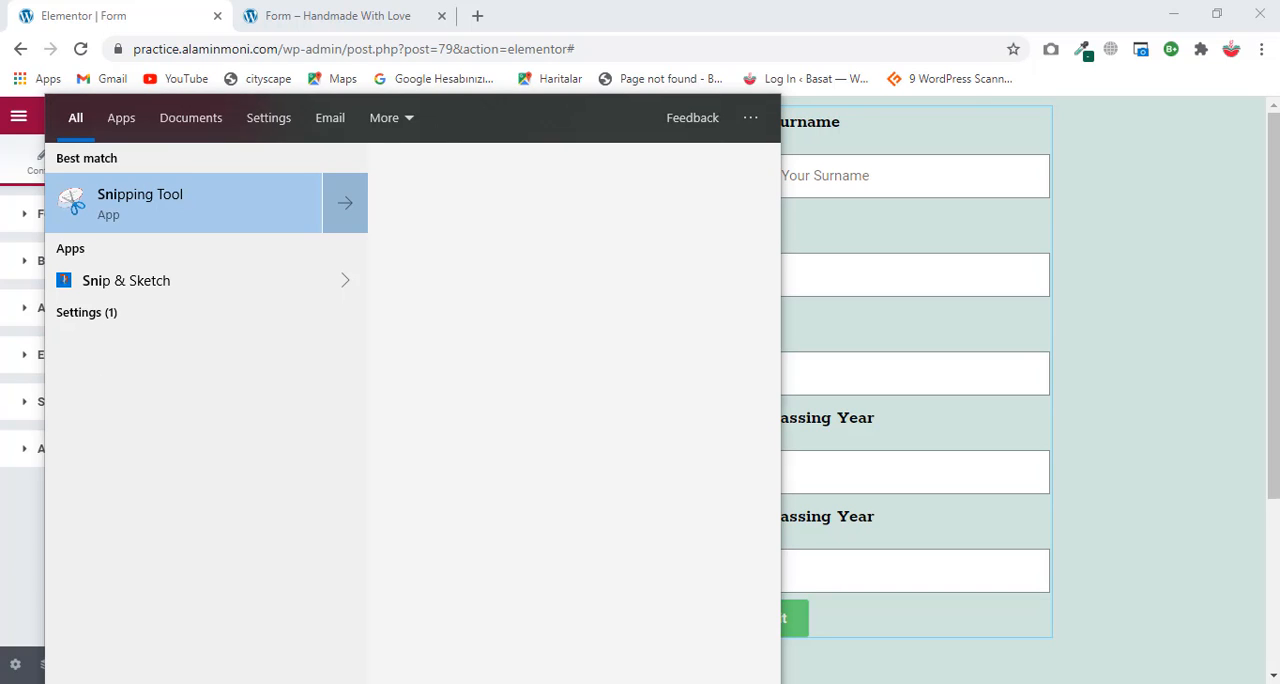
left_click(166, 211)
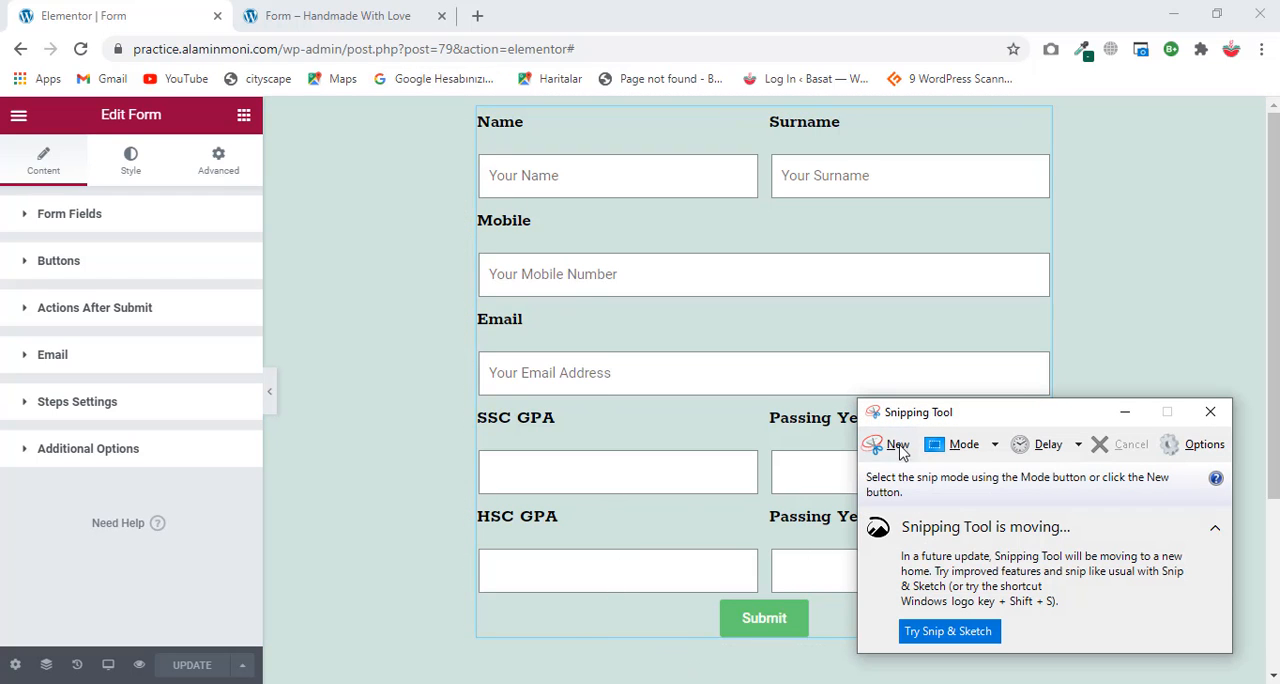
left_click(897, 446)
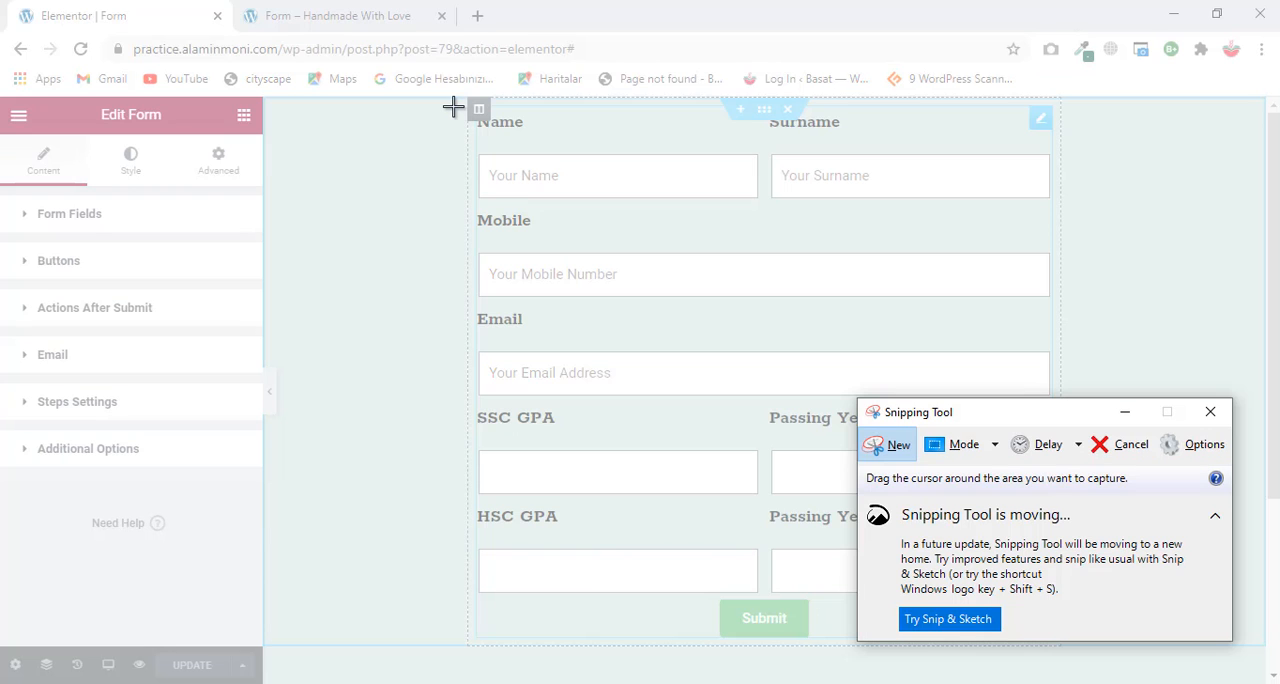
left_click_drag(453, 106, 1076, 654)
right_click(898, 447)
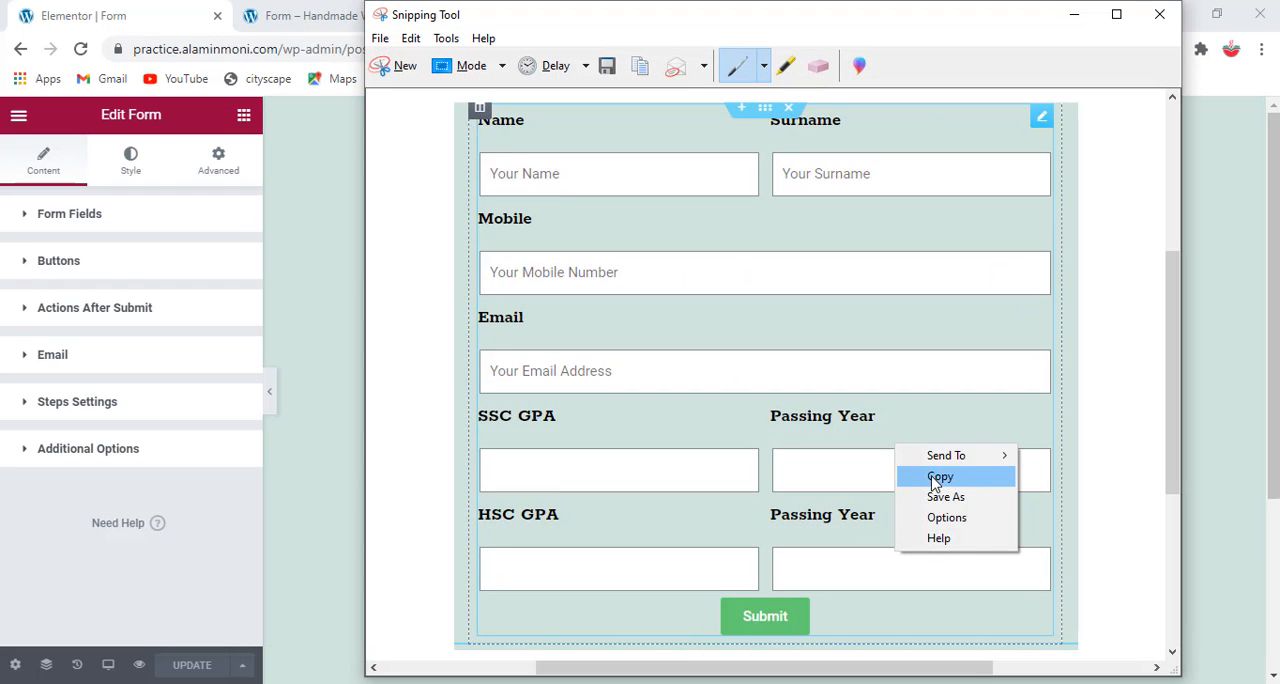
left_click(936, 478)
left_click(1073, 14)
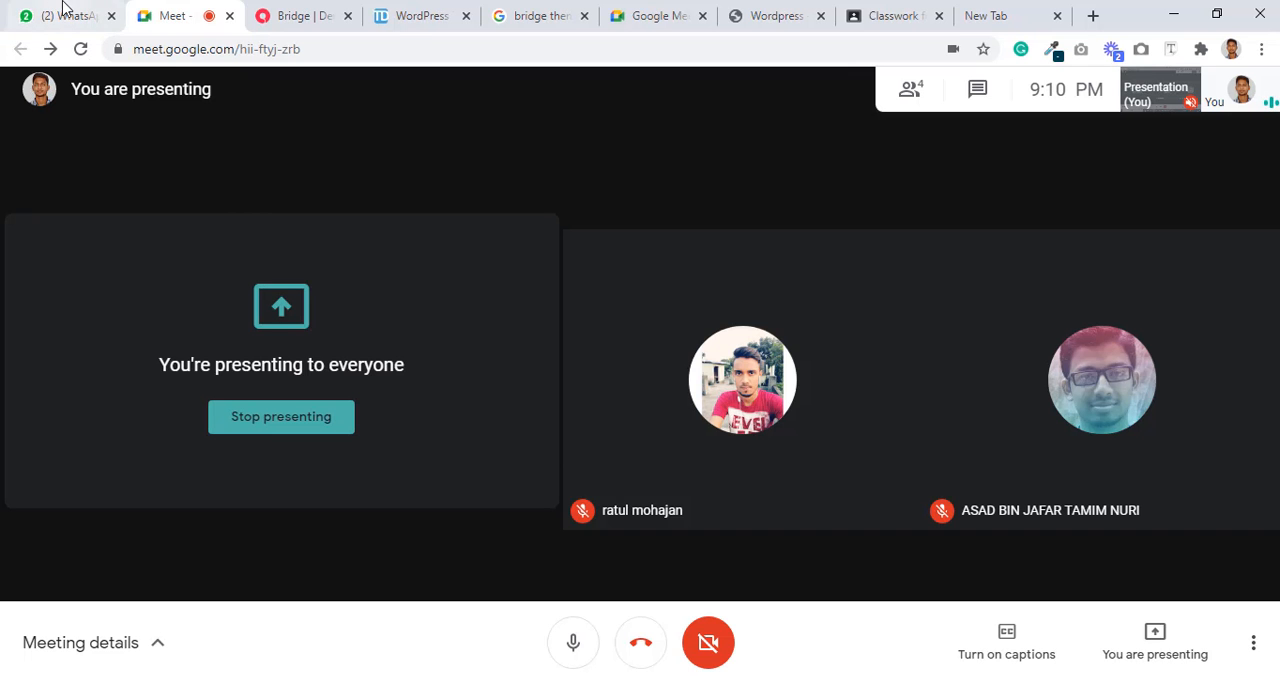
Step: Switch to the open WhatsApp Web chat, paste the copied form screenshot and dismiss the attachment preview
left_click(63, 12)
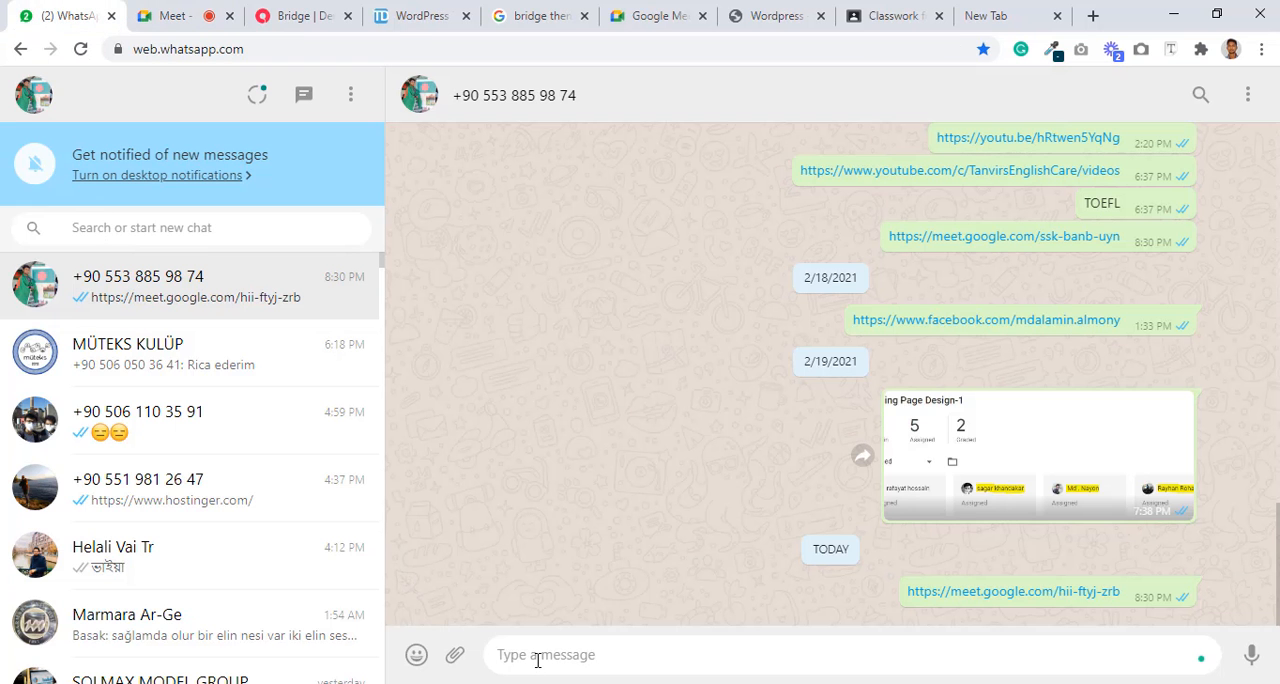
key("ctrl+v")
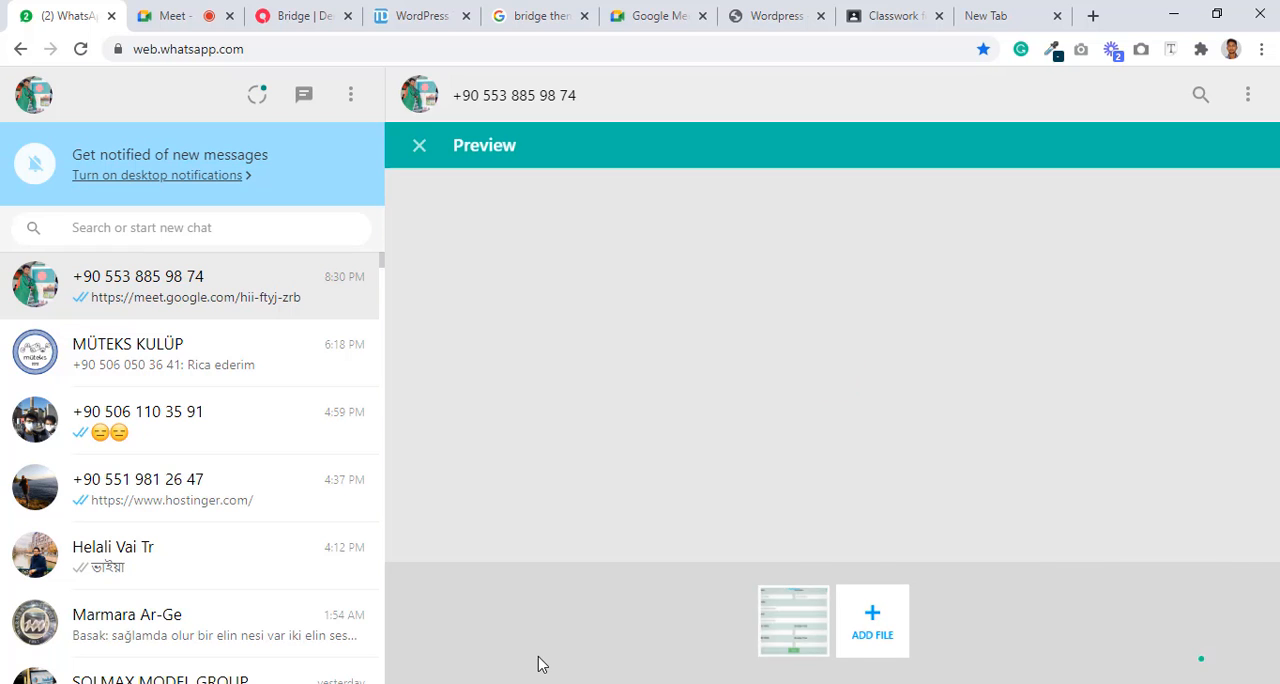
key("Escape")
left_click(772, 15)
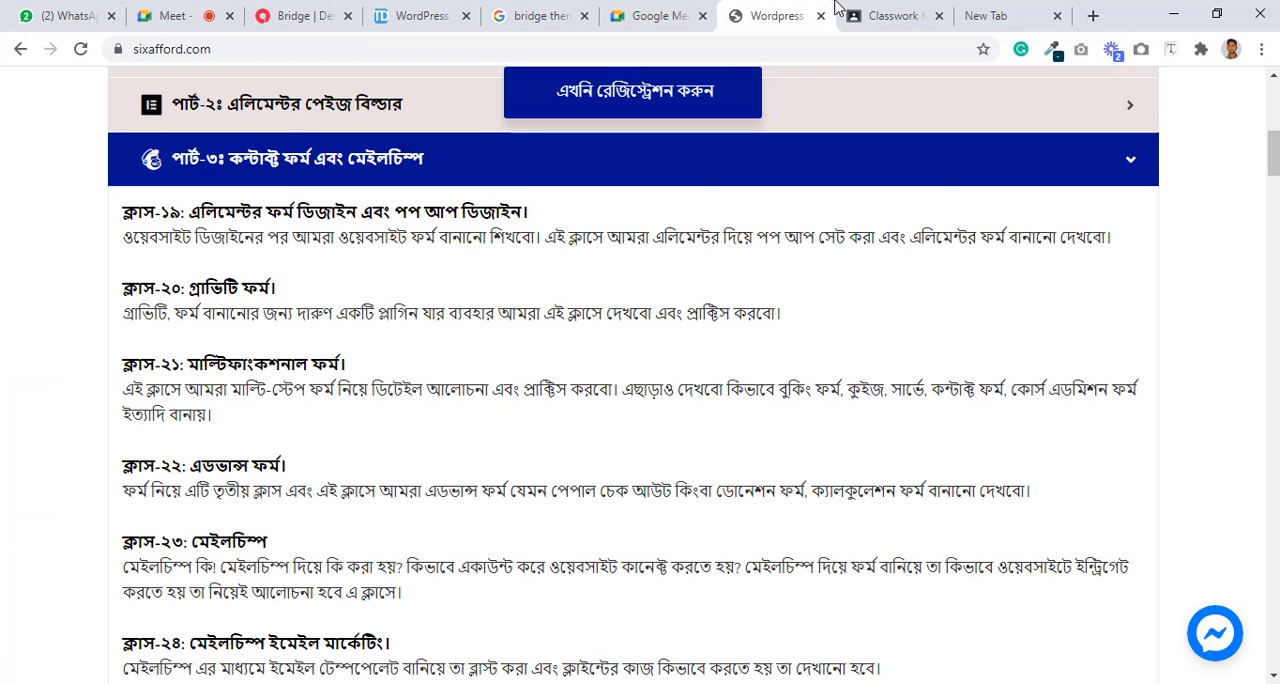
left_click(880, 15)
left_click(515, 14)
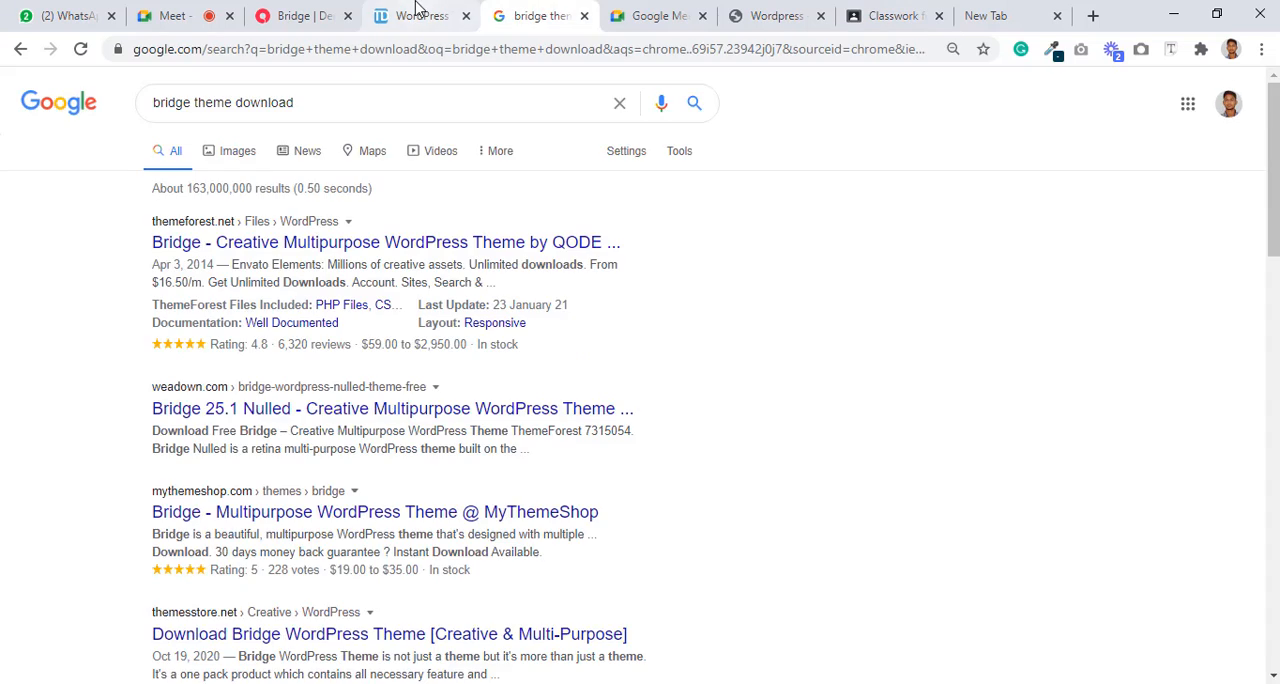
left_click(423, 12)
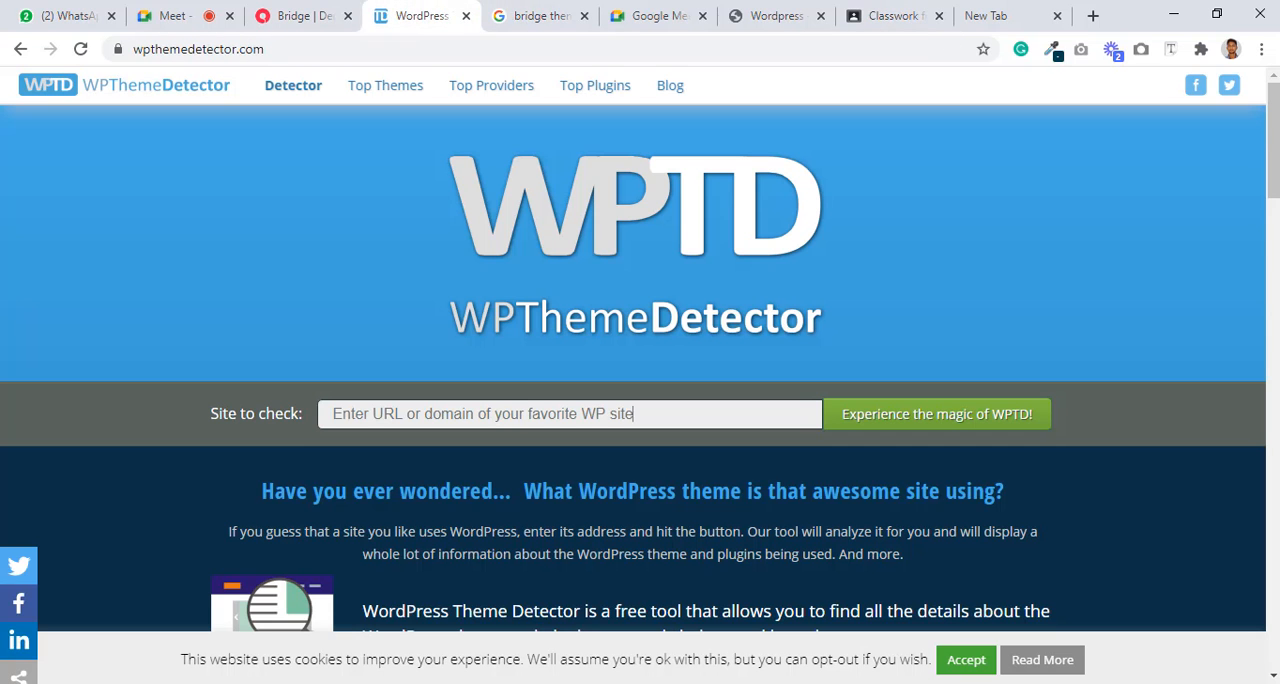
left_click(576, 683)
mouse_move(660, 678)
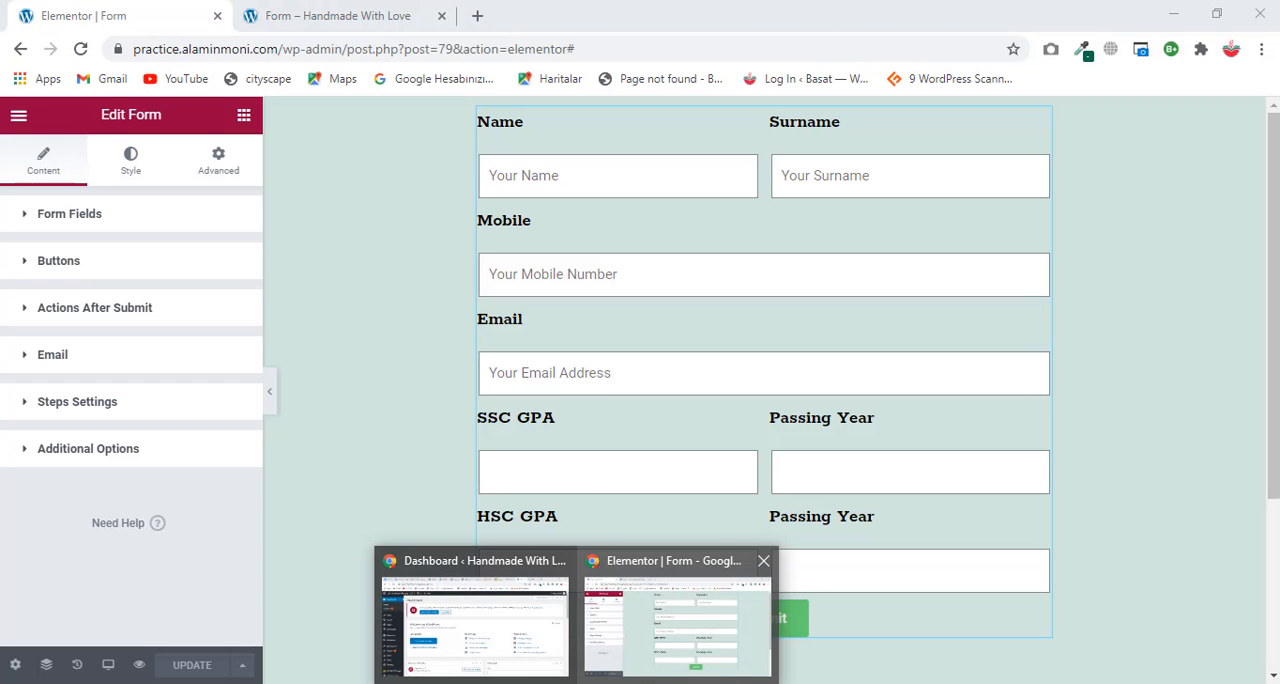
Step: Reload the sixafford.com course page, look through its course contents and close the 50% off registration popup
left_click(775, 15)
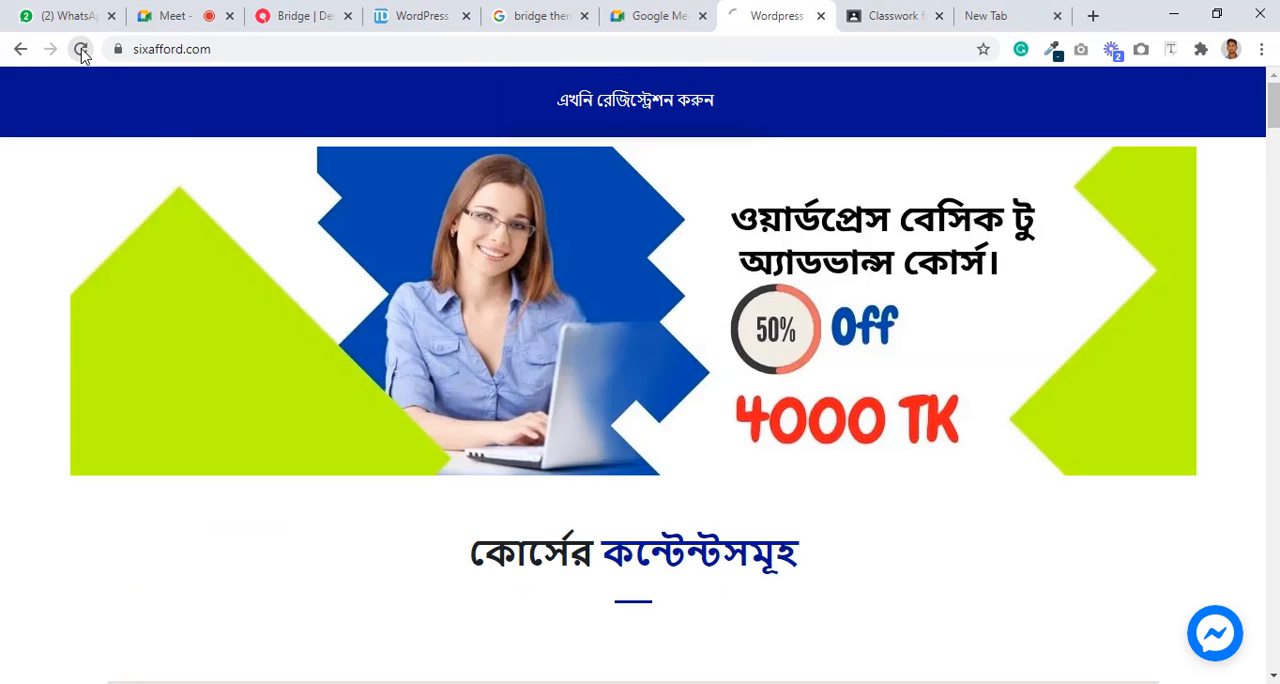
left_click(81, 49)
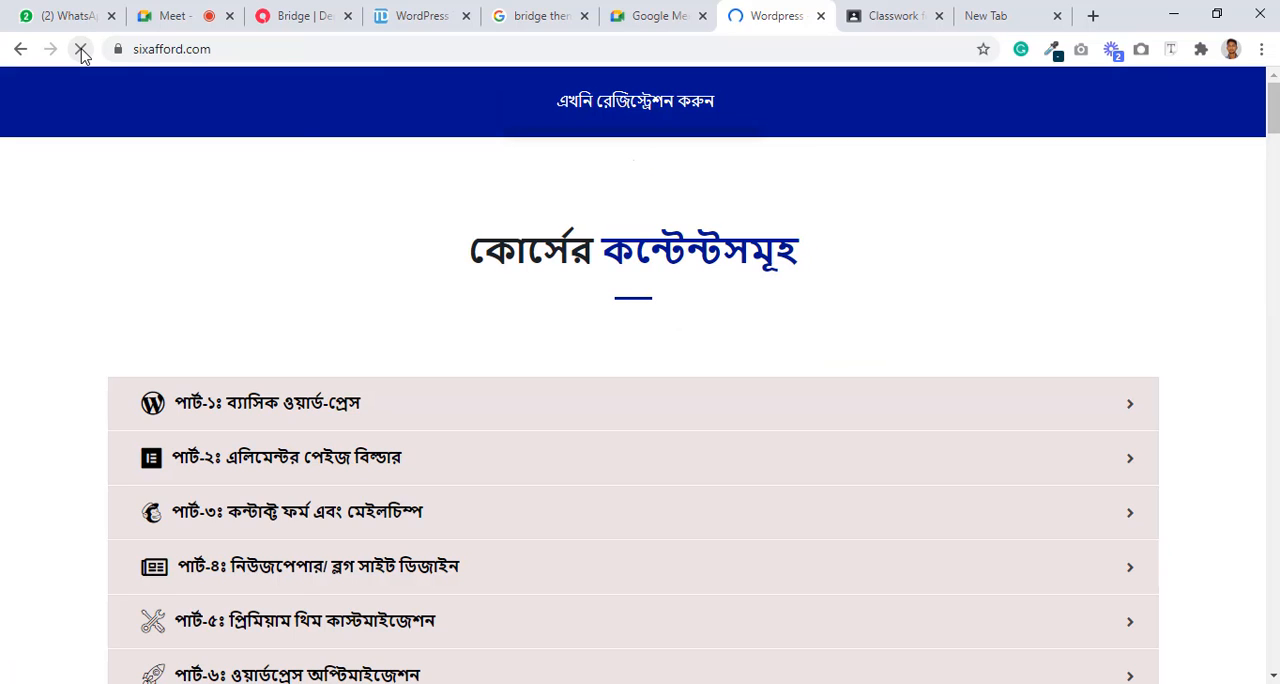
scroll(793, 330, "down", 4)
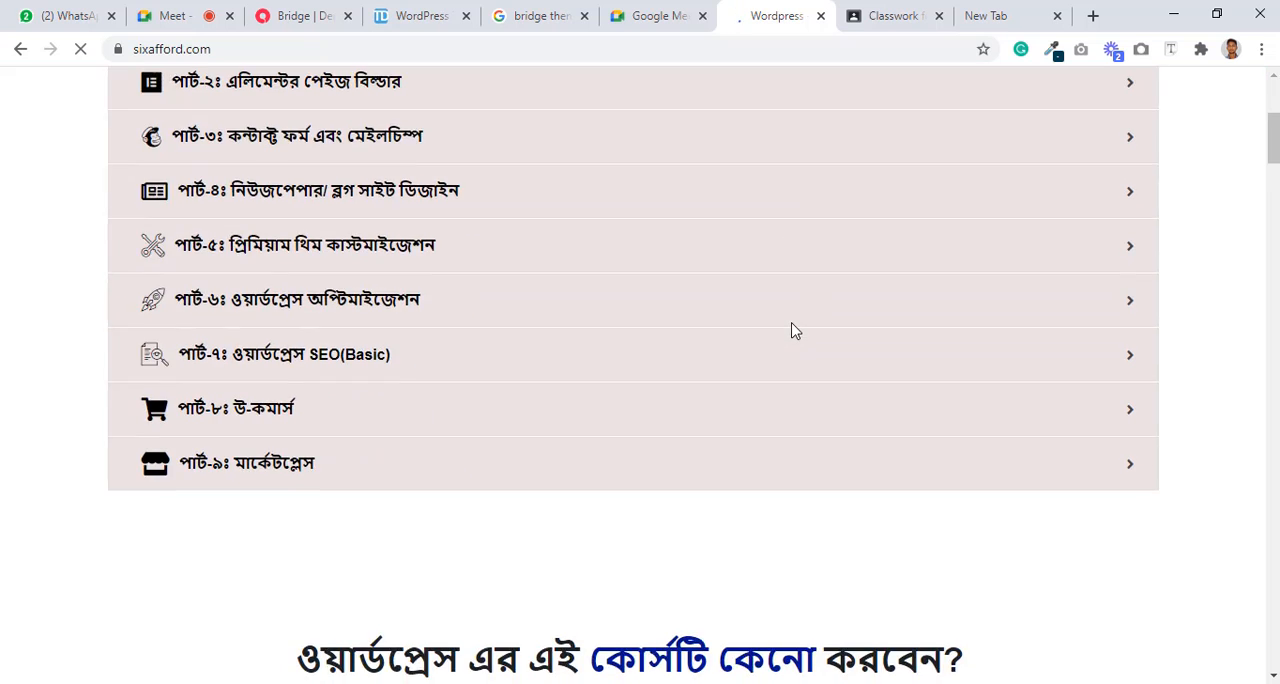
scroll(793, 330, "up", 4)
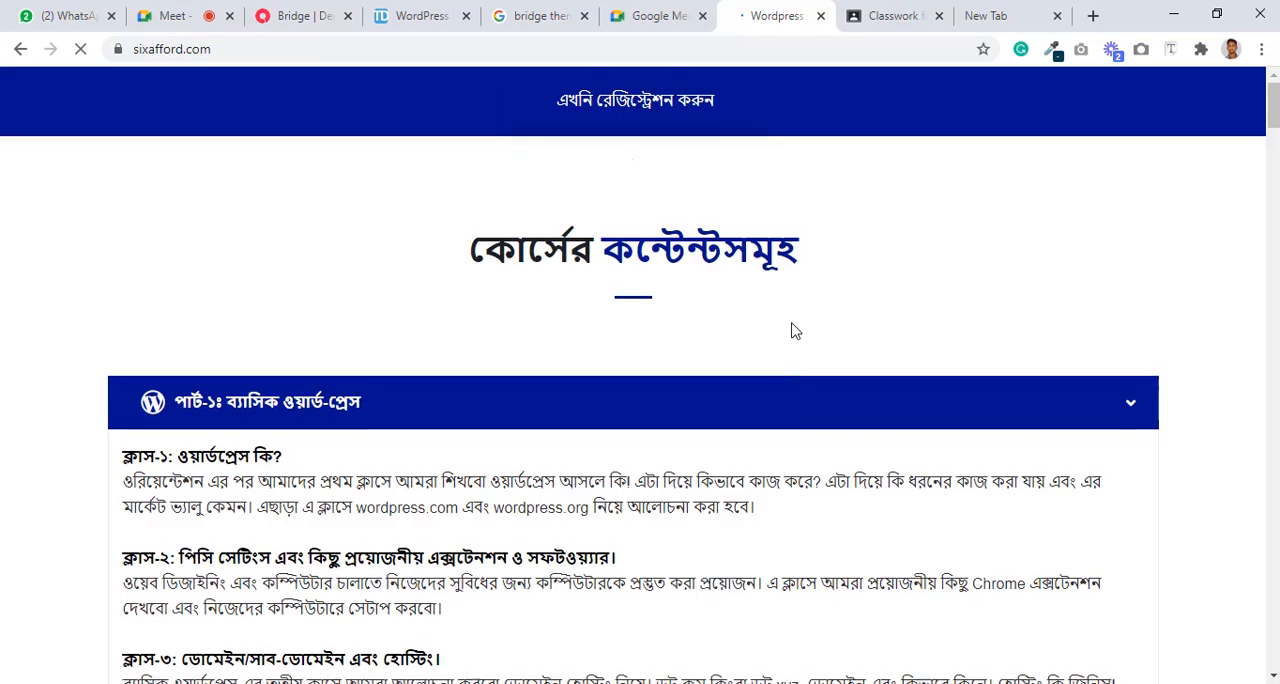
scroll(793, 330, "down", 2)
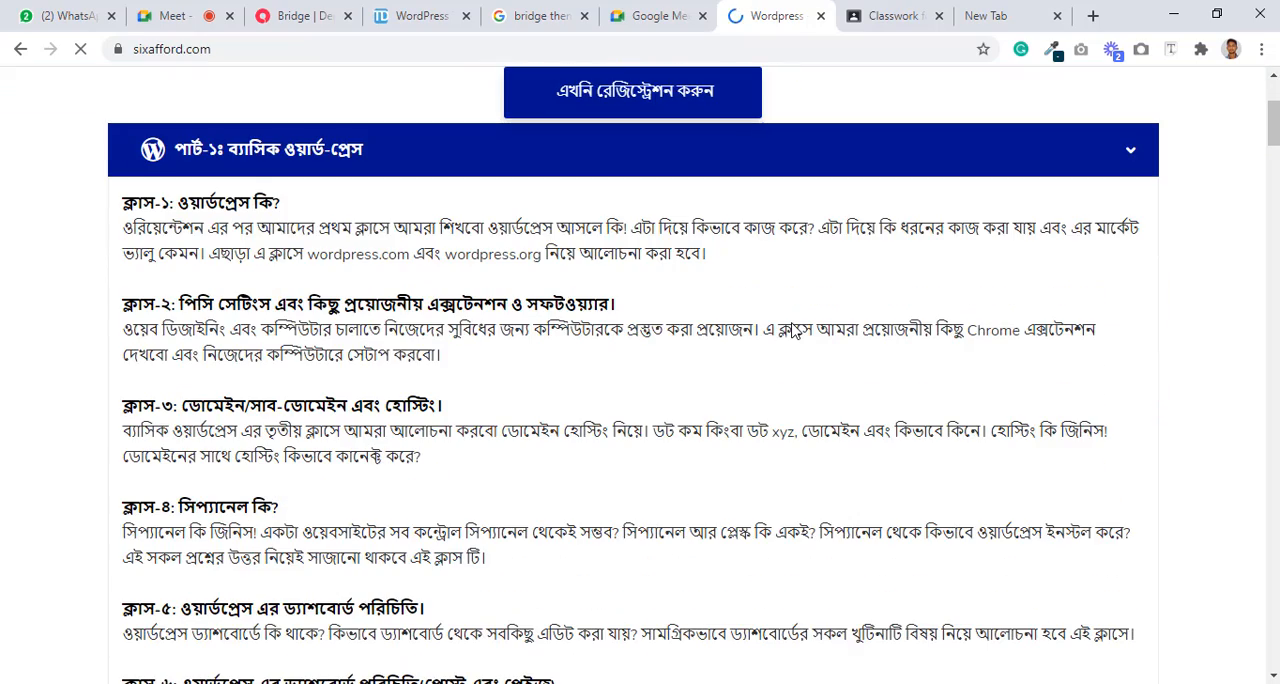
scroll(793, 330, "down", 2)
scroll(793, 330, "down", 7)
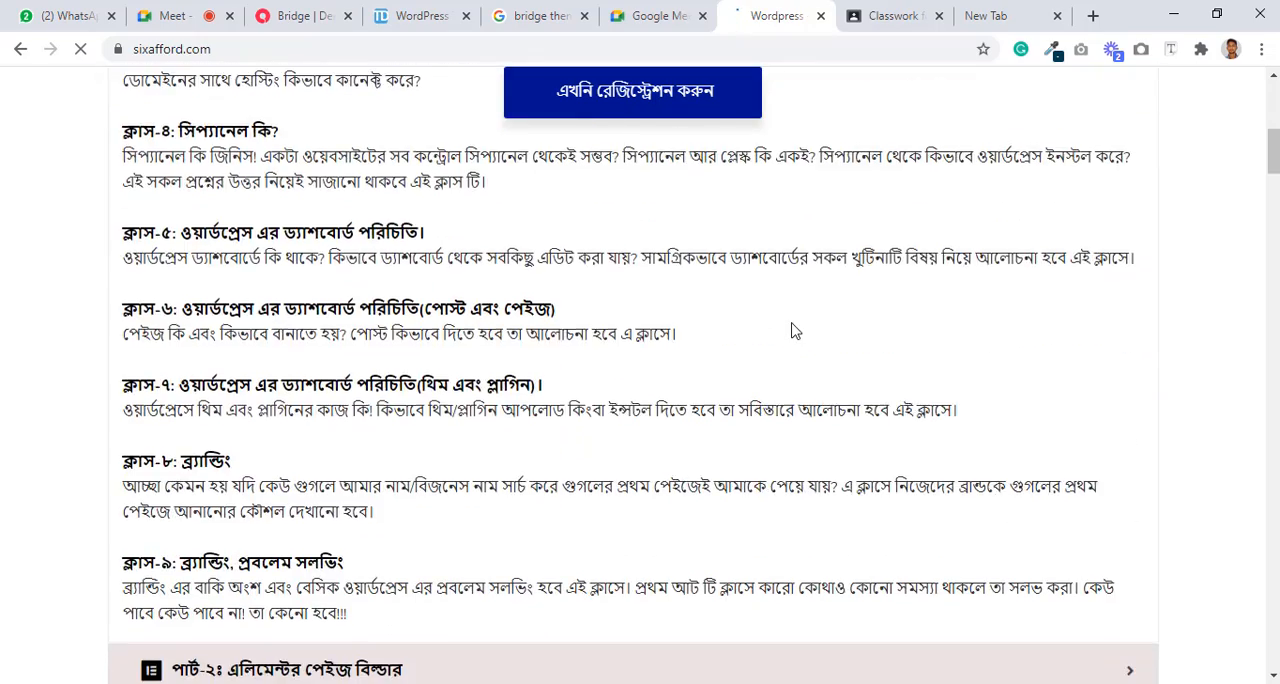
scroll(793, 330, "down", 2)
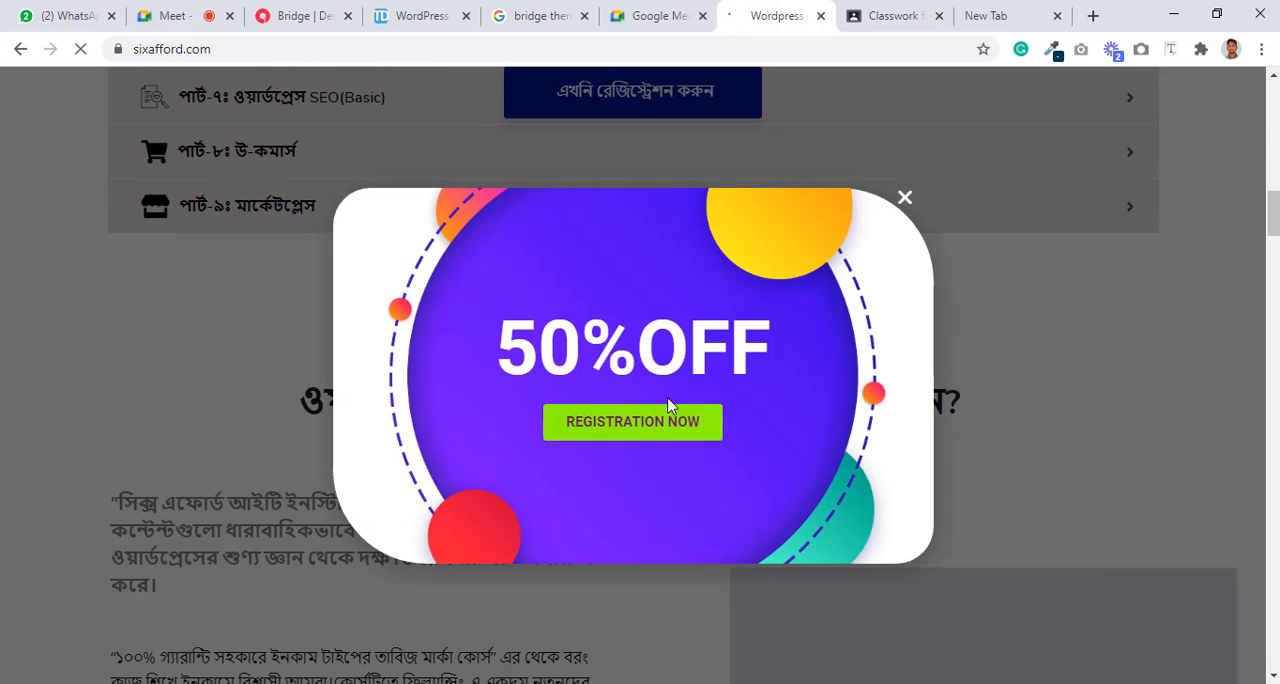
scroll(1017, 290, "down", 5)
scroll(1017, 285, "up", 6)
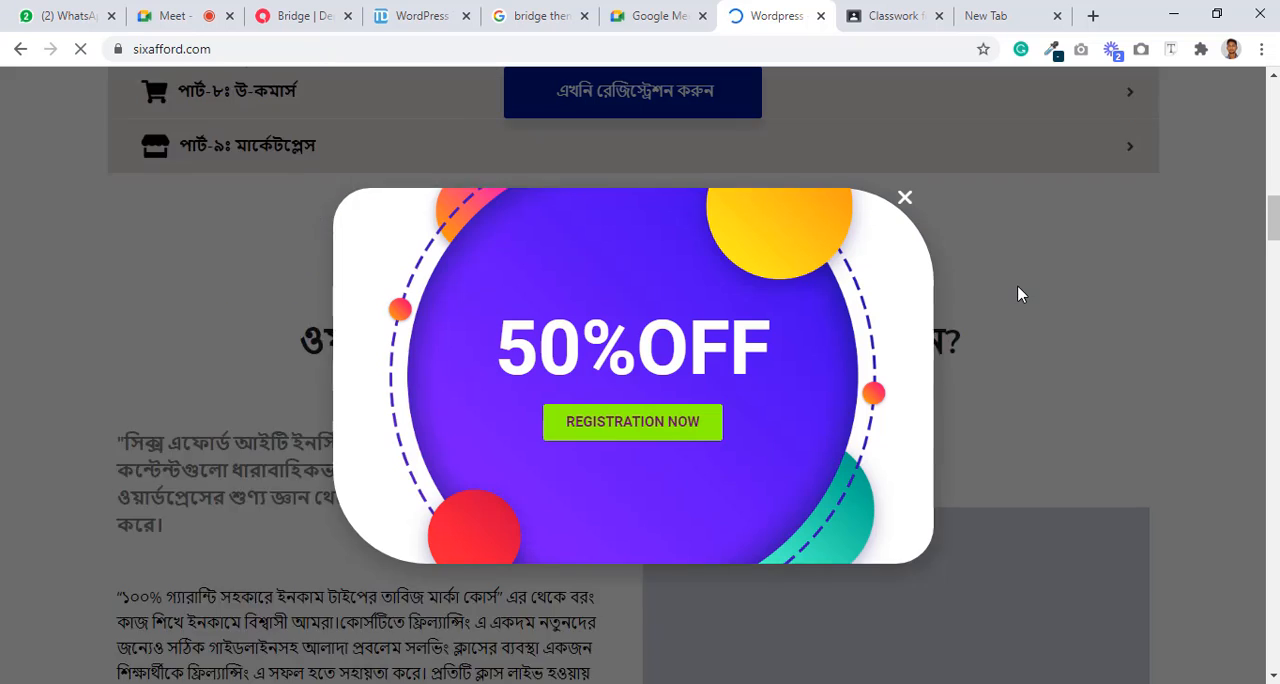
scroll(1017, 285, "down", 4)
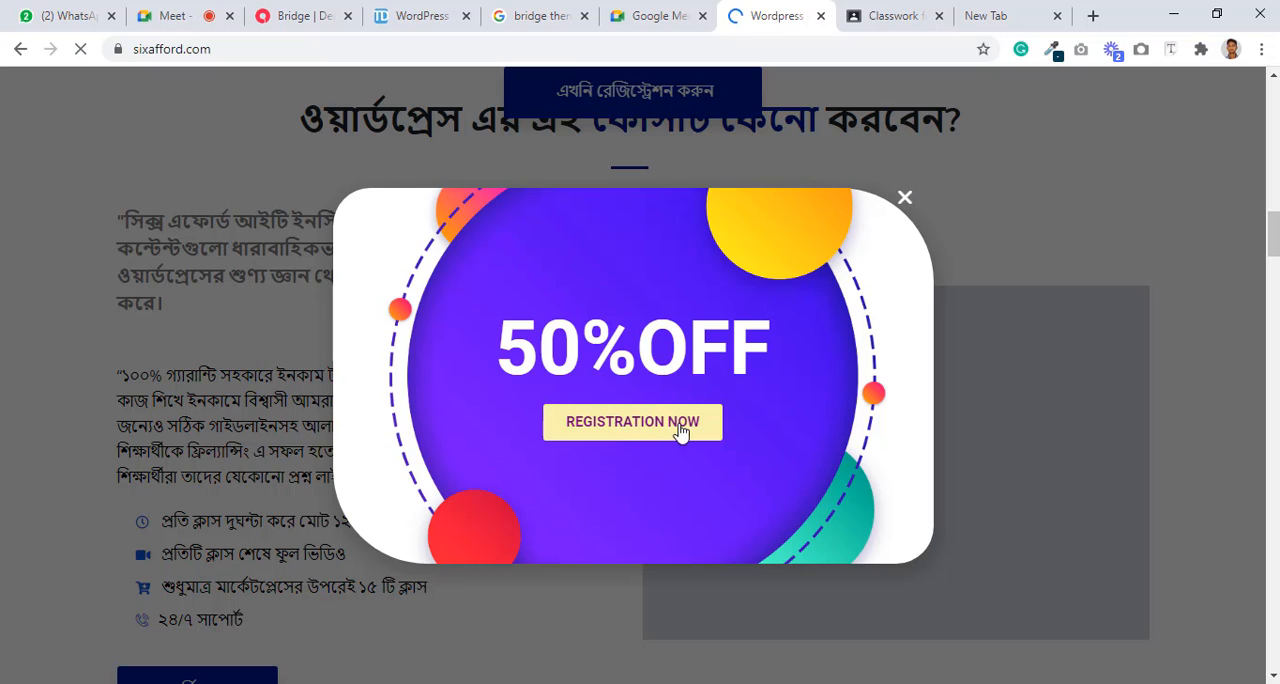
left_click(905, 199)
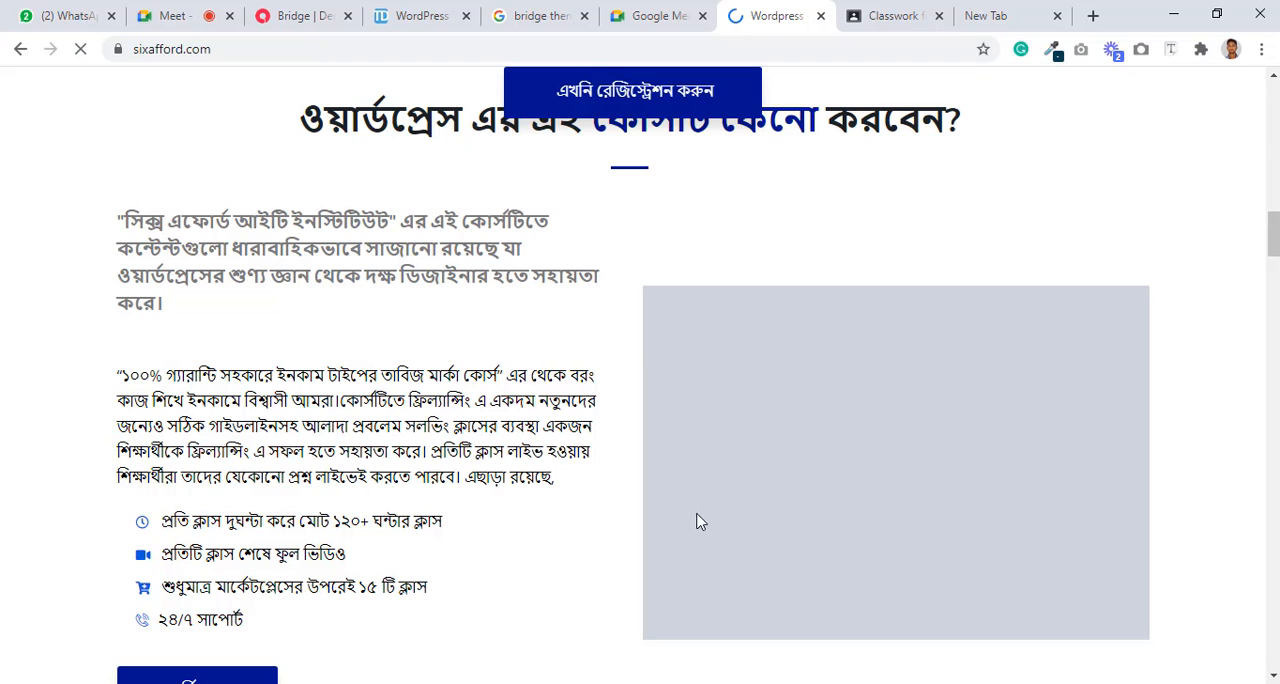
Step: Switch back to the form's Elementor editor window and exit to the WordPress dashboard
mouse_move(579, 683)
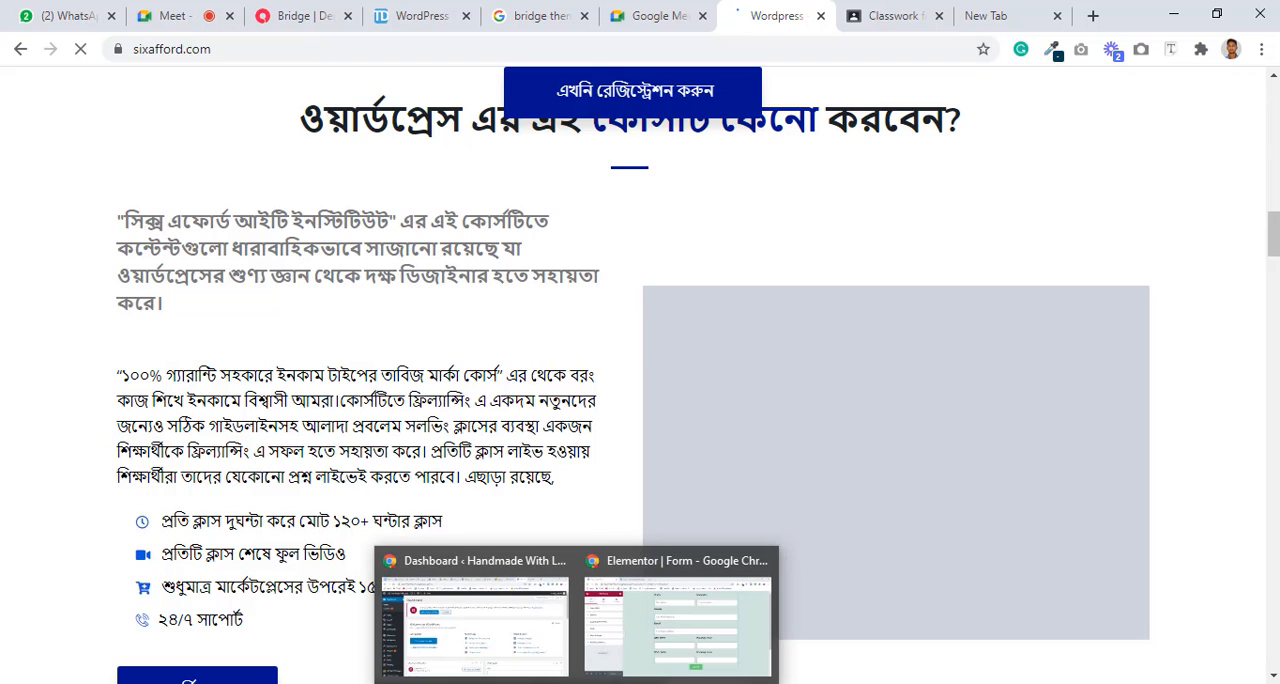
left_click(680, 615)
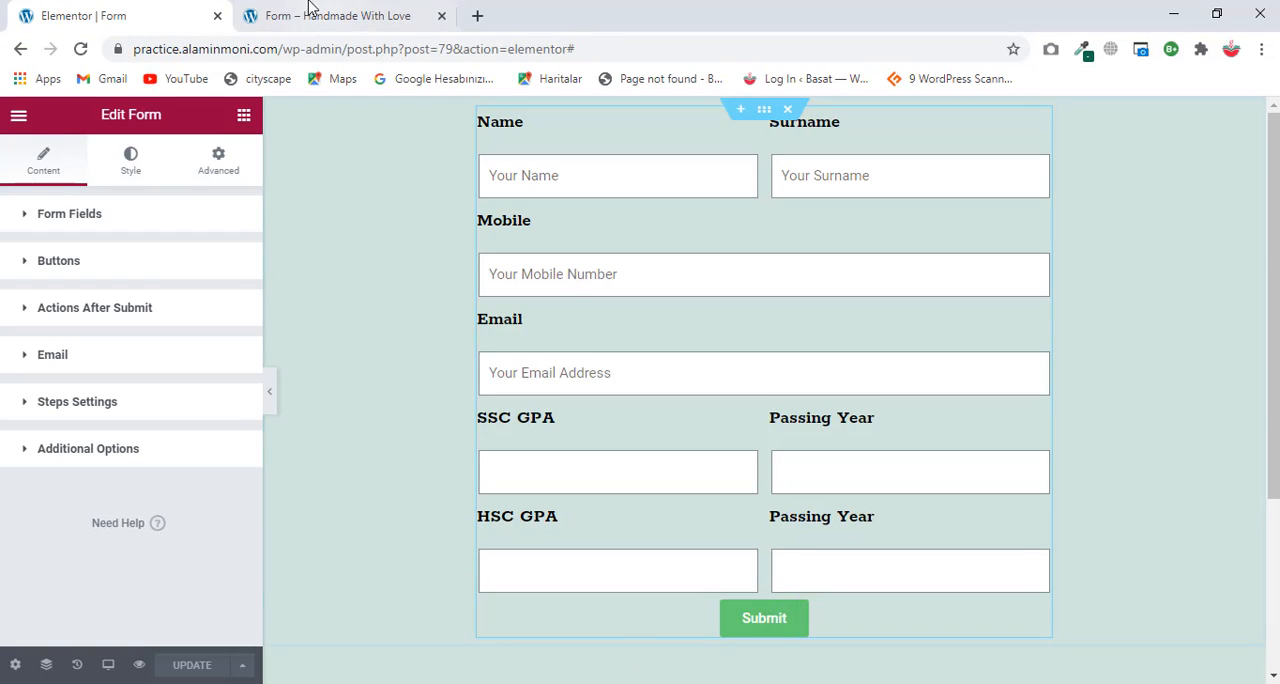
left_click(17, 50)
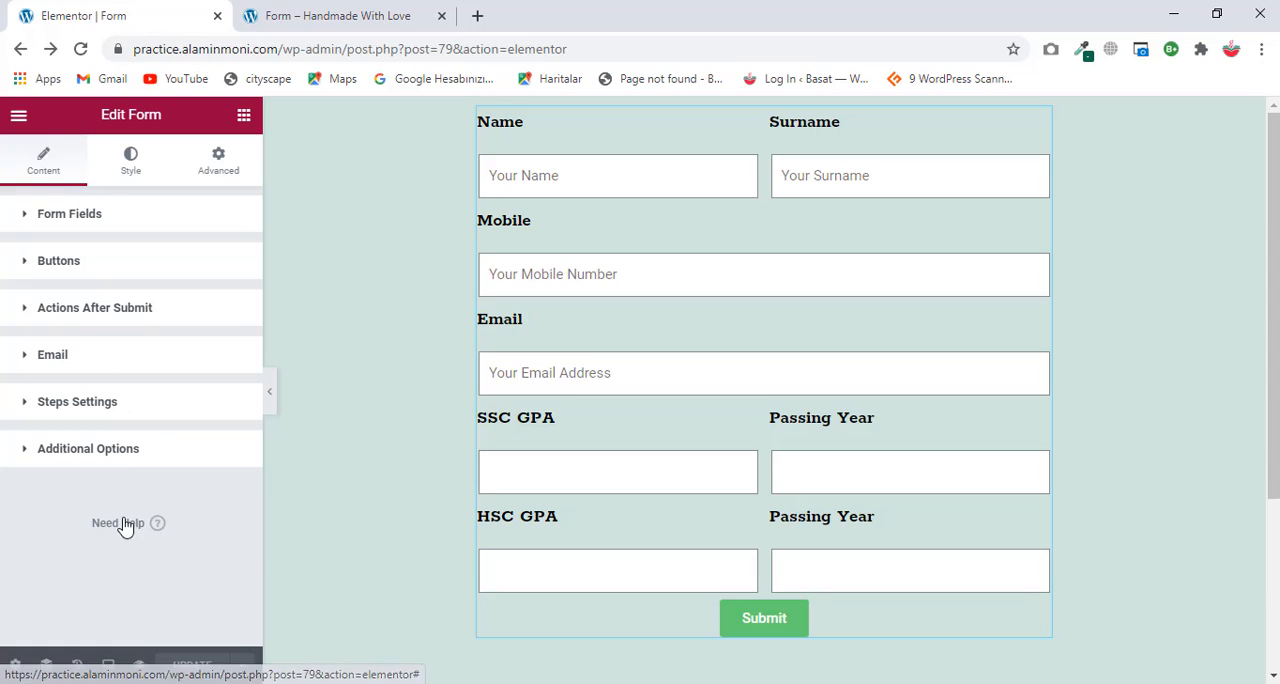
left_click(20, 118)
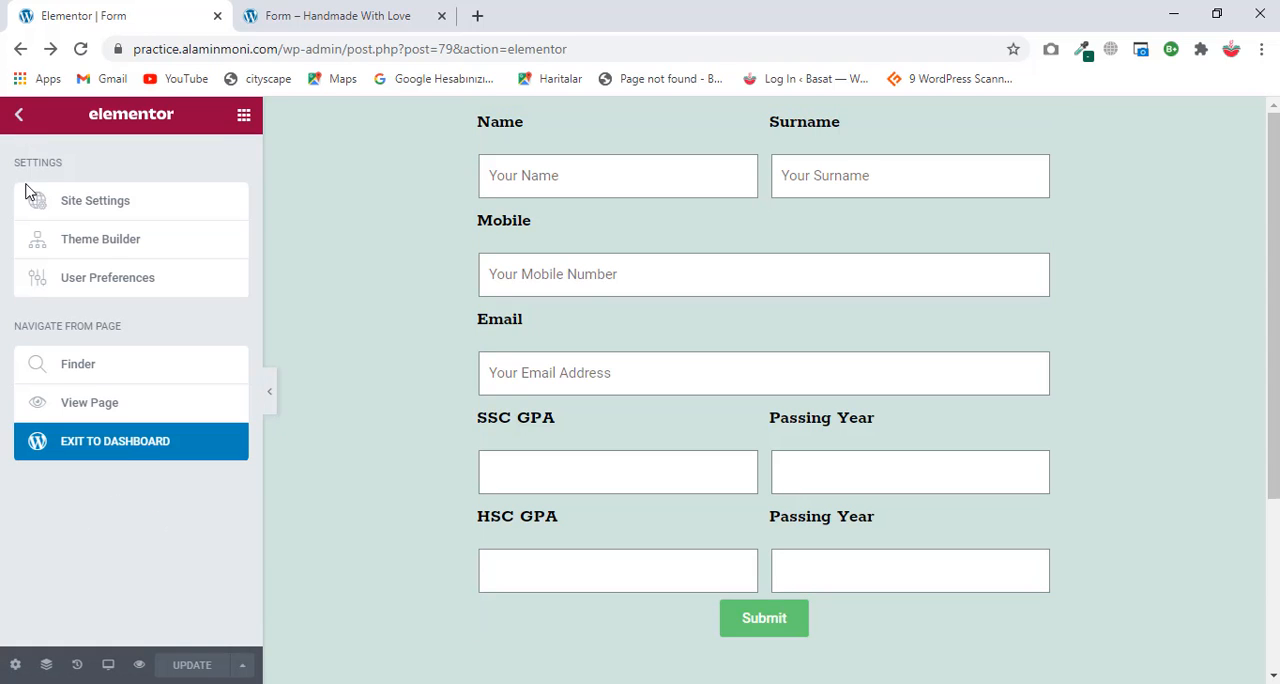
left_click(126, 460)
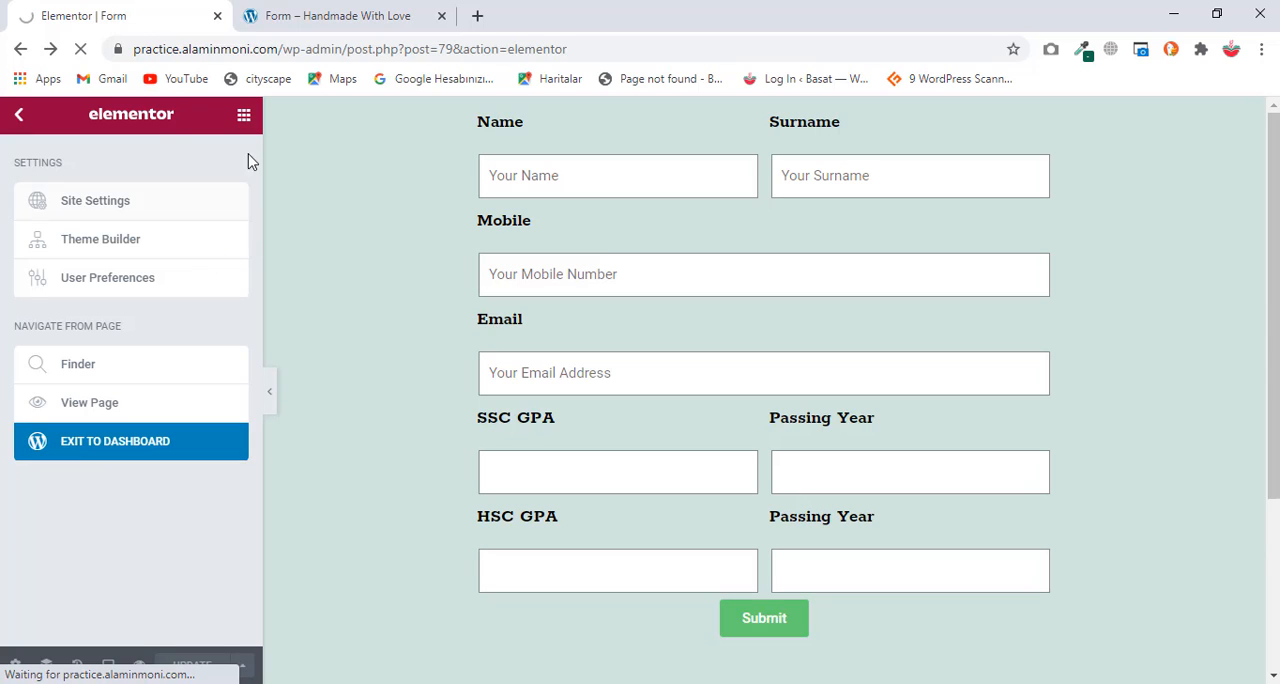
Step: Open the previewed form page for editing with Elementor
left_click(288, 12)
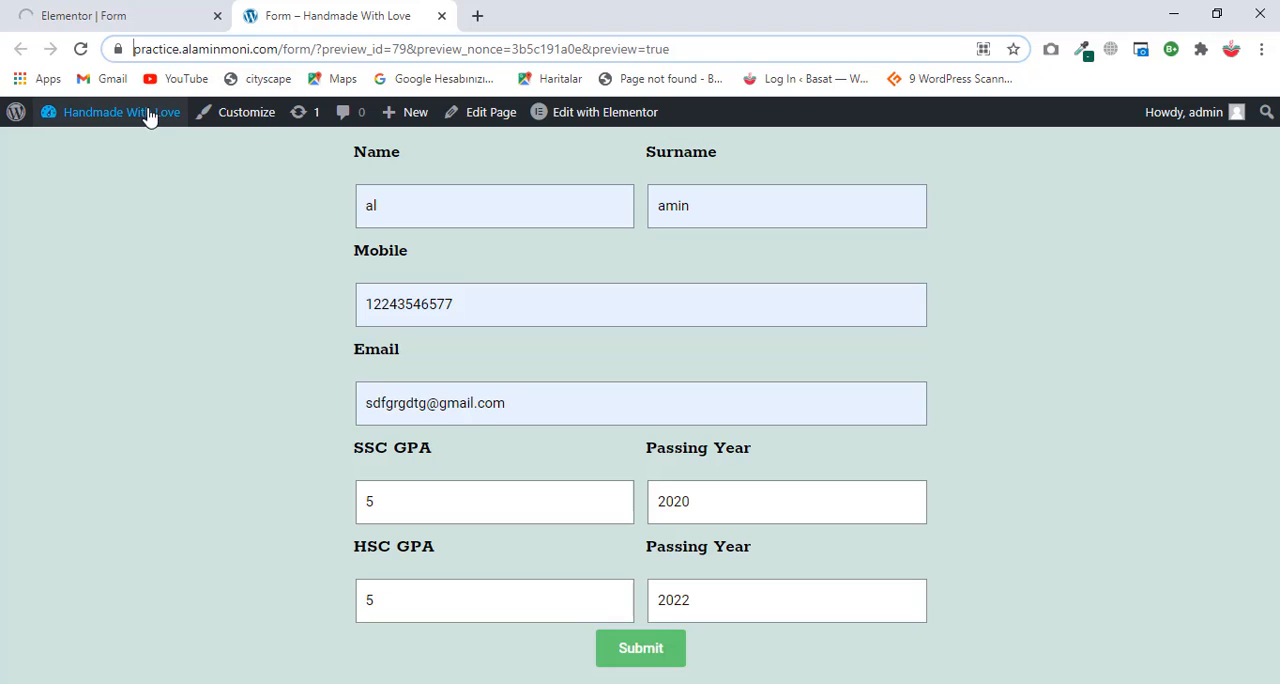
left_click(620, 114)
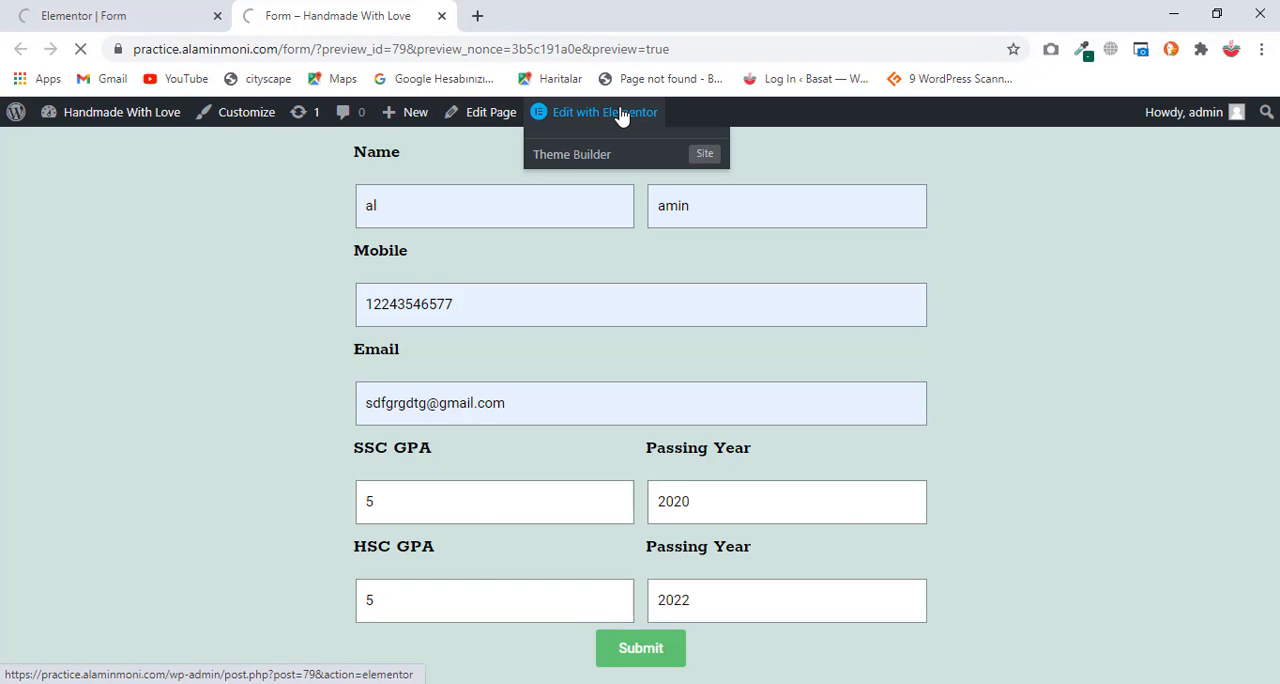
Step: Return to the form's Elementor editor tab and check the computer's network connection
left_click(67, 17)
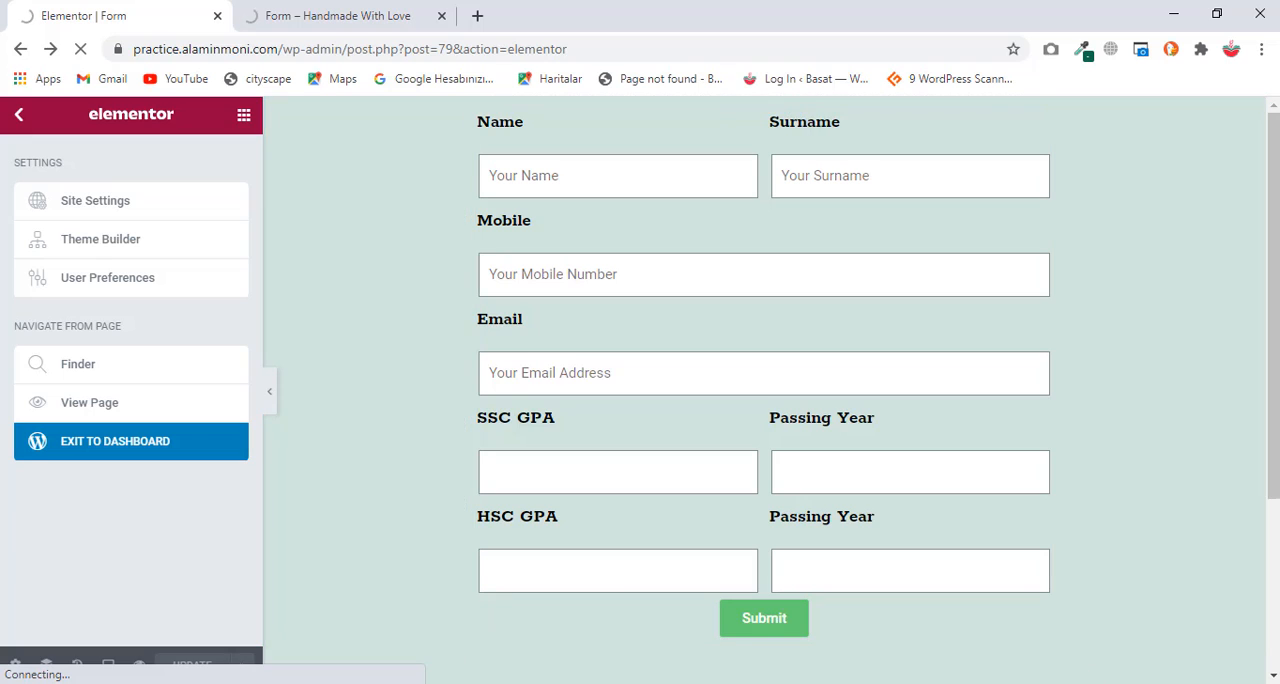
left_click(1130, 683)
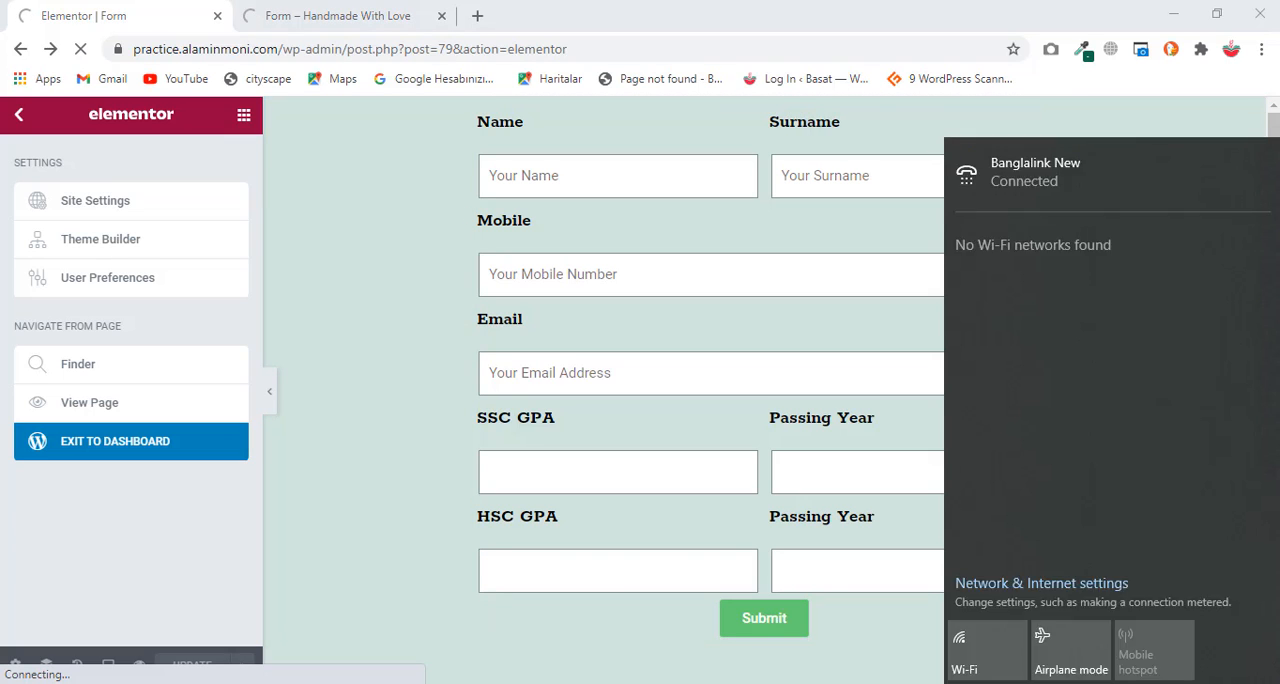
left_click(900, 683)
left_click(1062, 625)
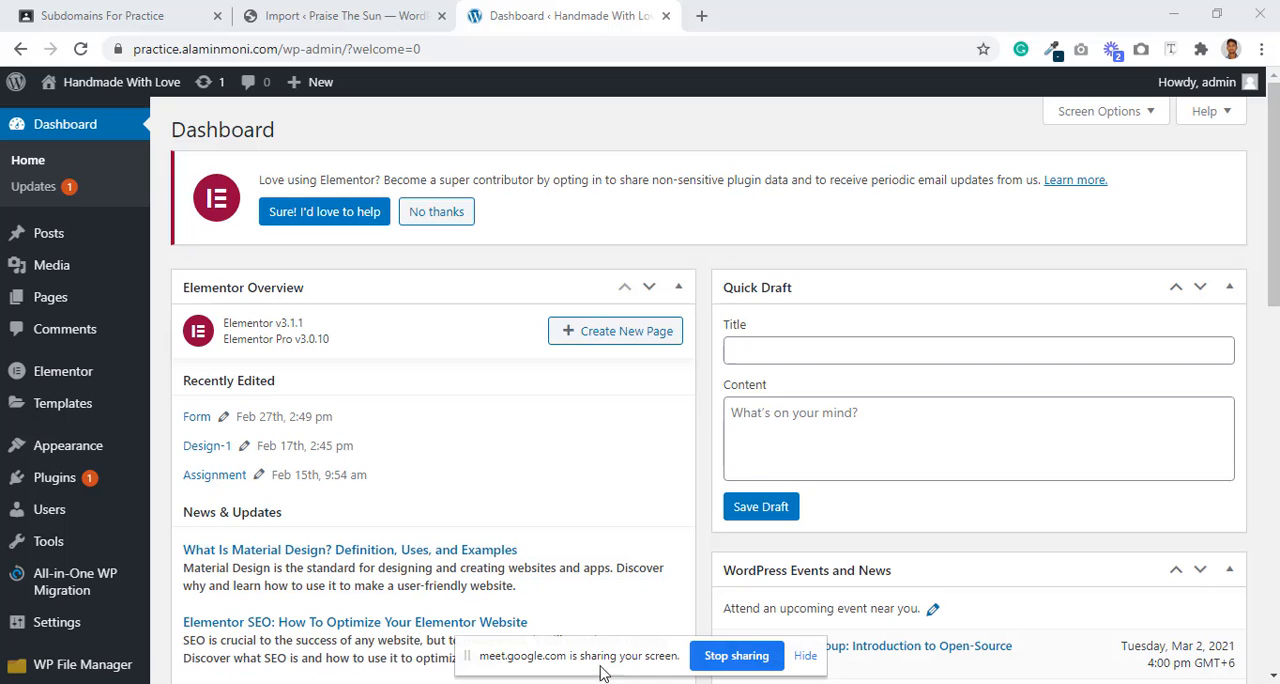
Step: Switch to the sixafford.com course page window and minimise its Messenger chat box
mouse_move(398, 682)
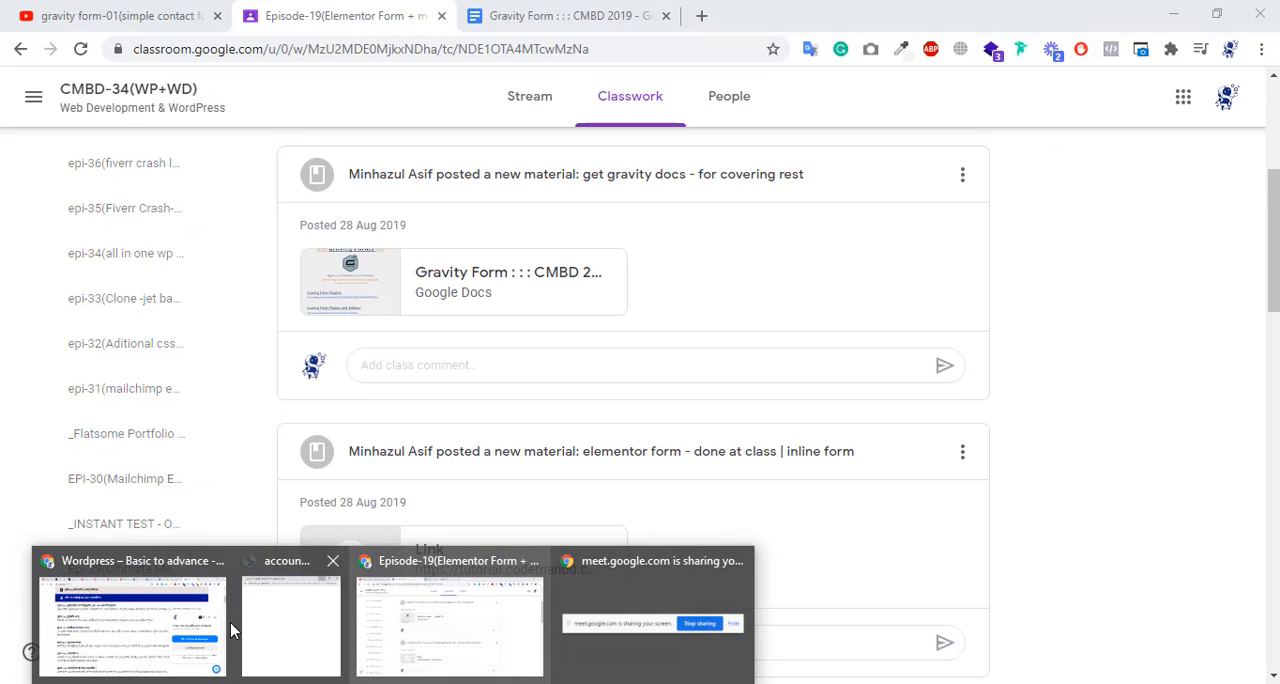
left_click(122, 612)
scroll(443, 463, "up", 10)
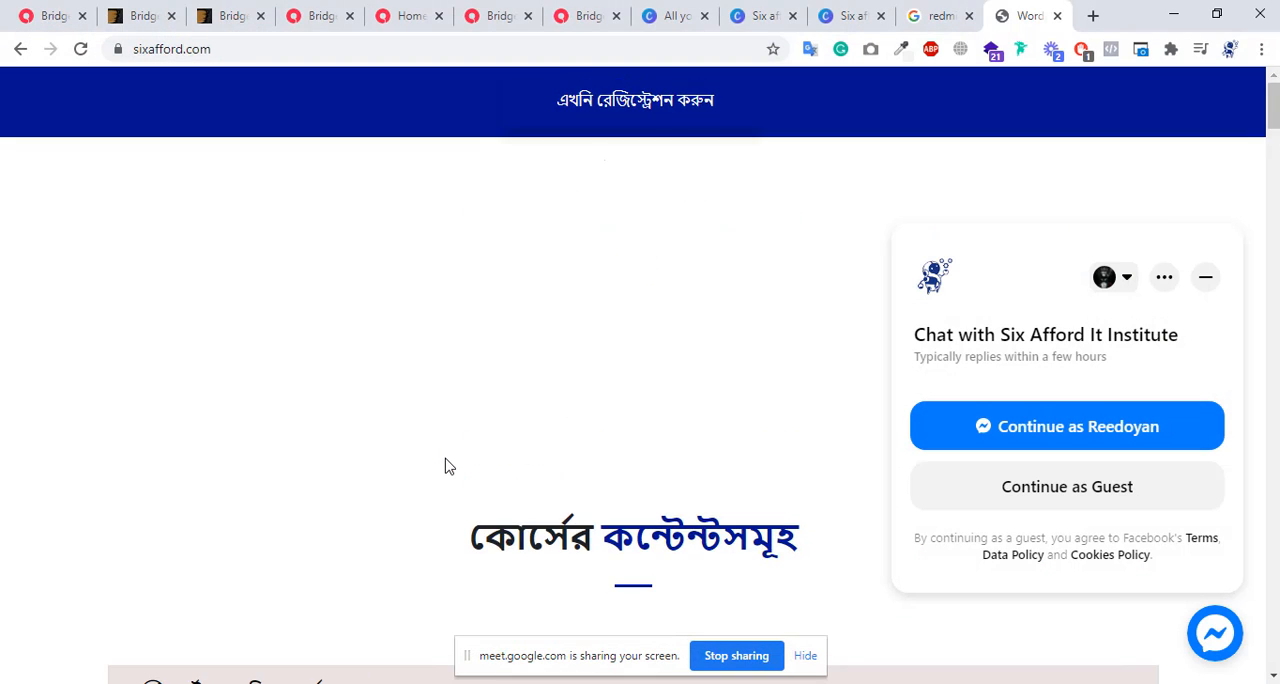
left_click(1207, 281)
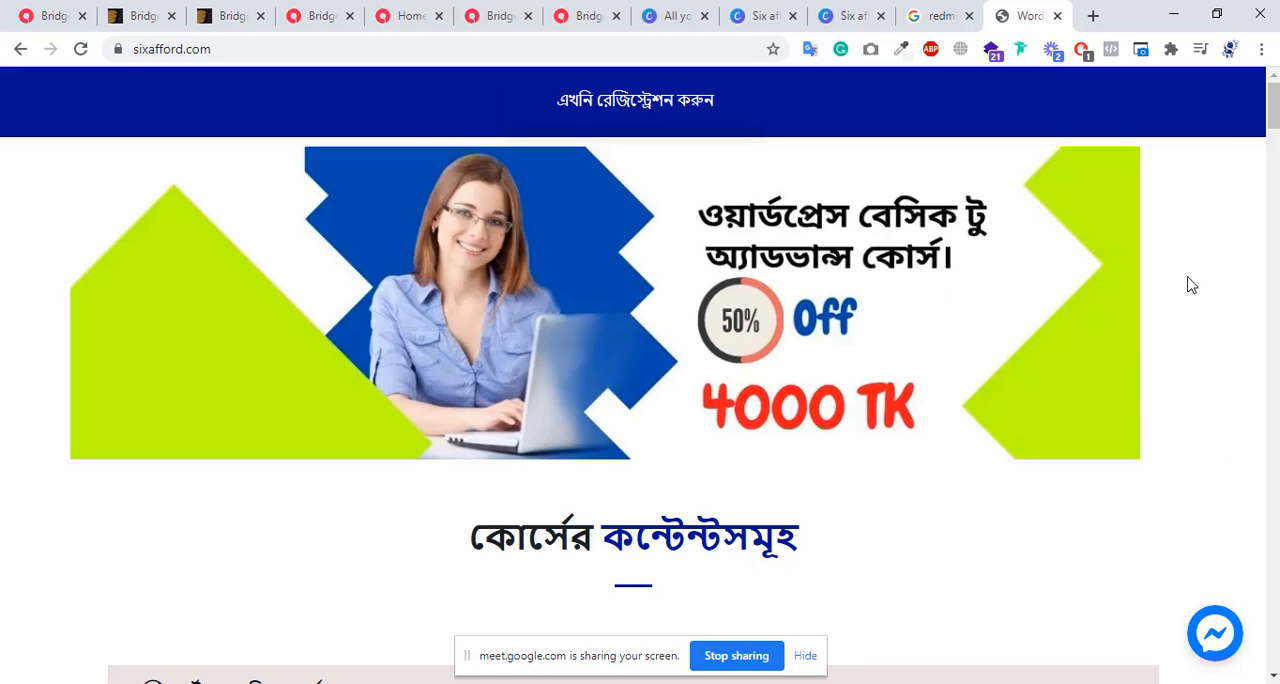
Step: Reload the course page, look through its contents and course features, and close the 50% OFF registration popup
left_click(80, 52)
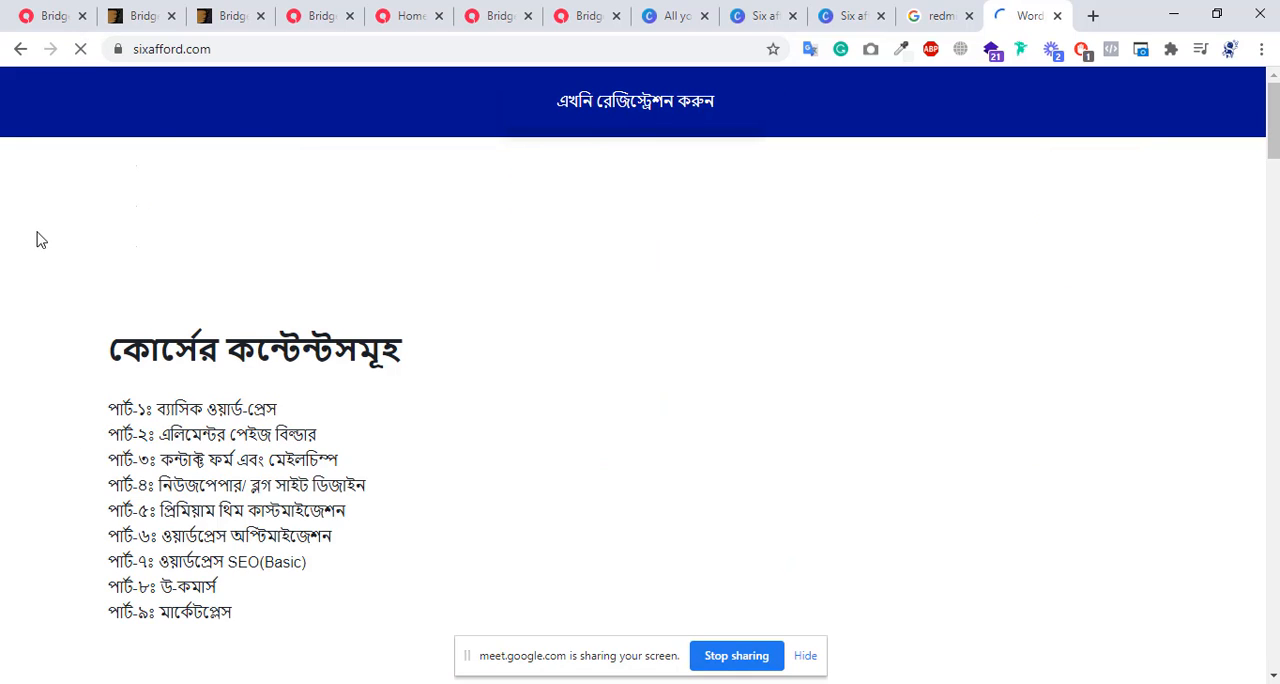
scroll(655, 285, "down", 15)
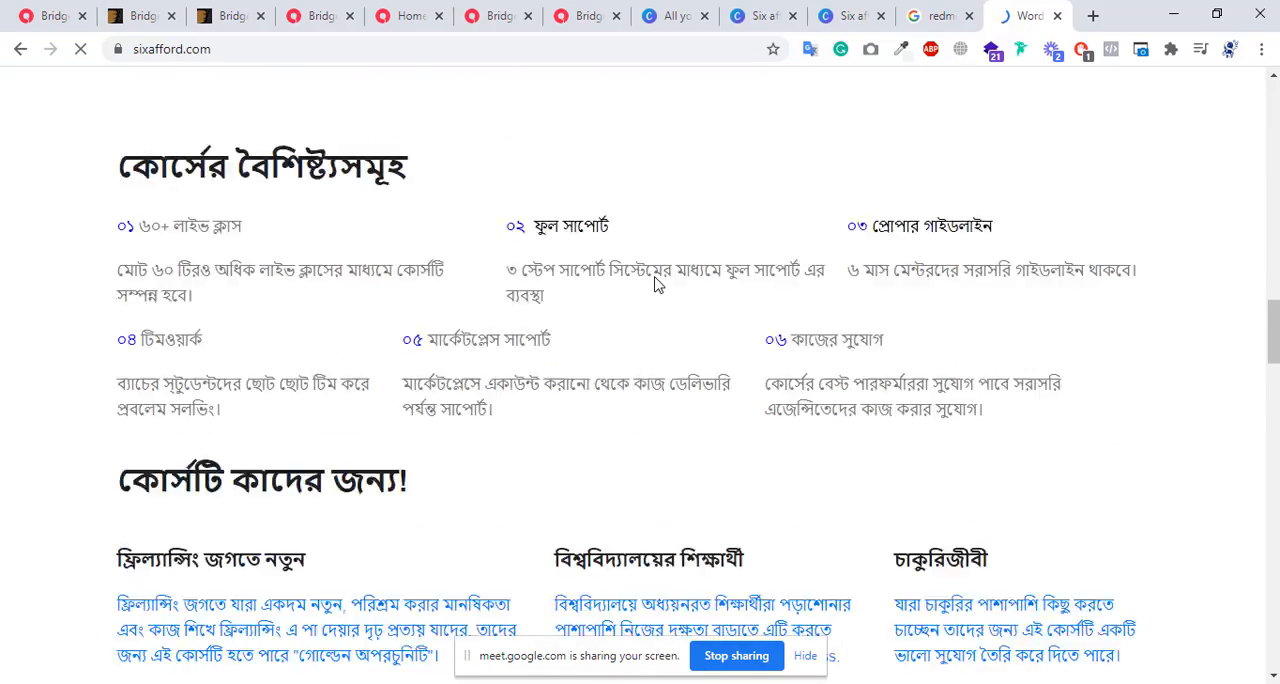
scroll(655, 285, "up", 15)
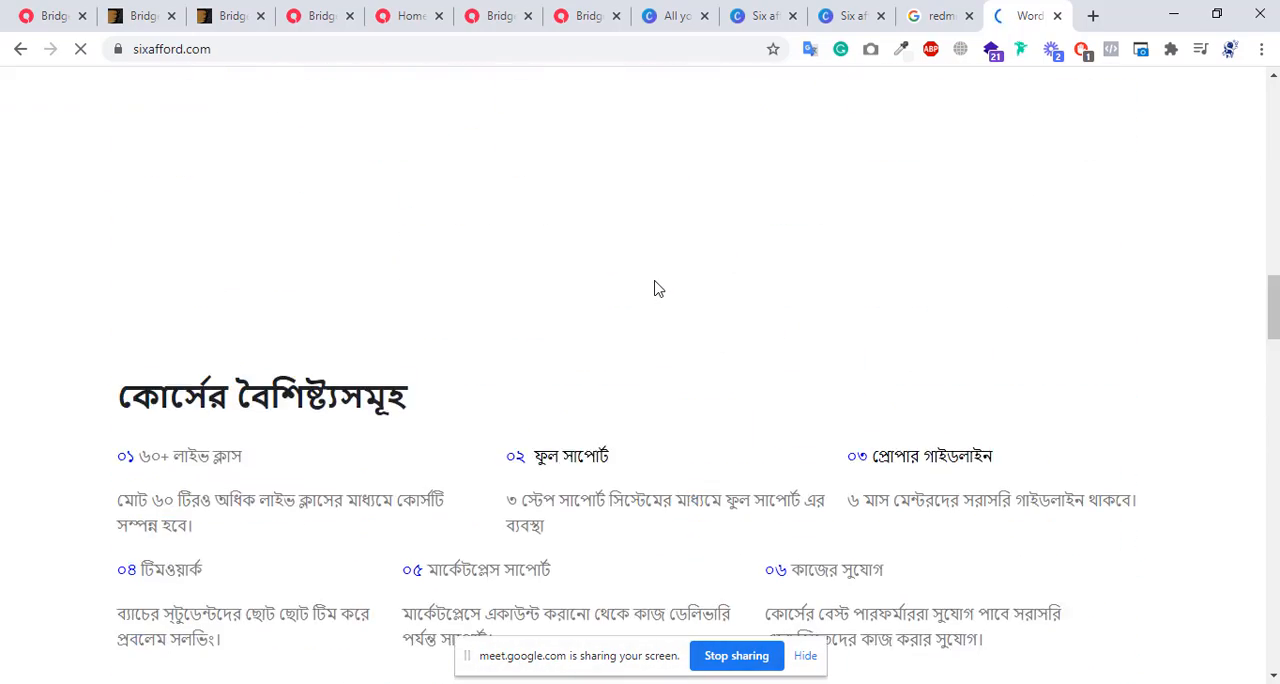
scroll(655, 282, "up", 8)
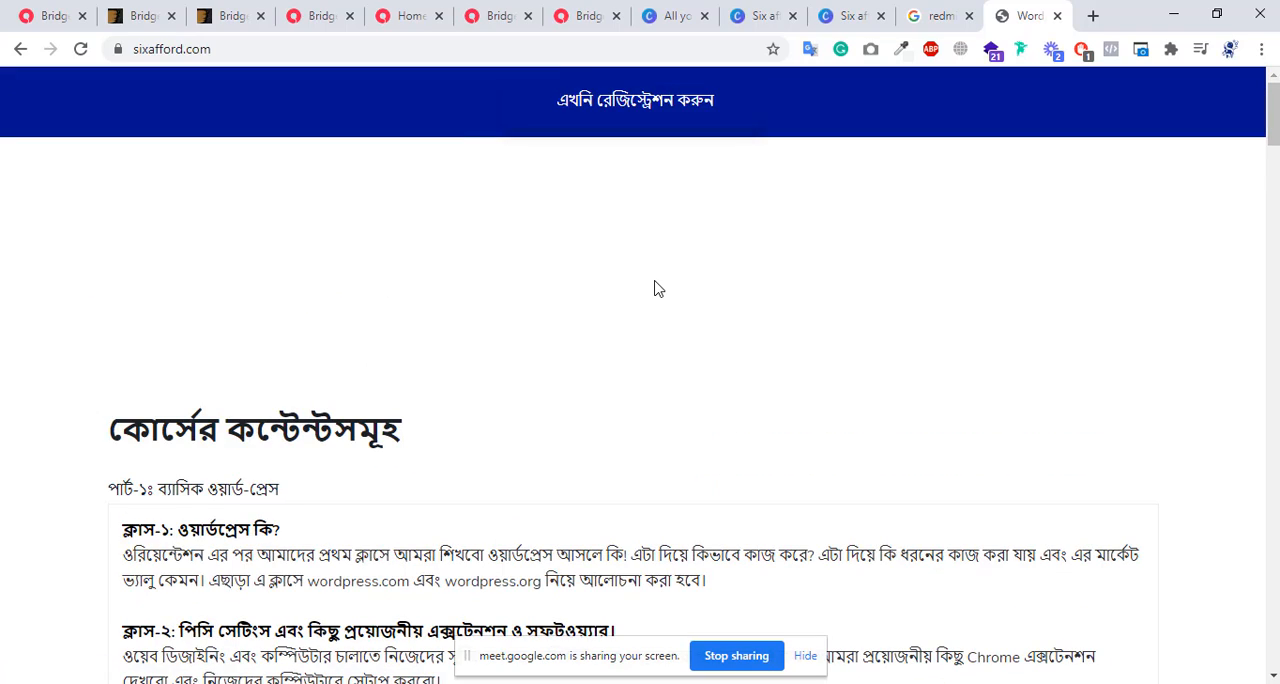
scroll(655, 289, "down", 15)
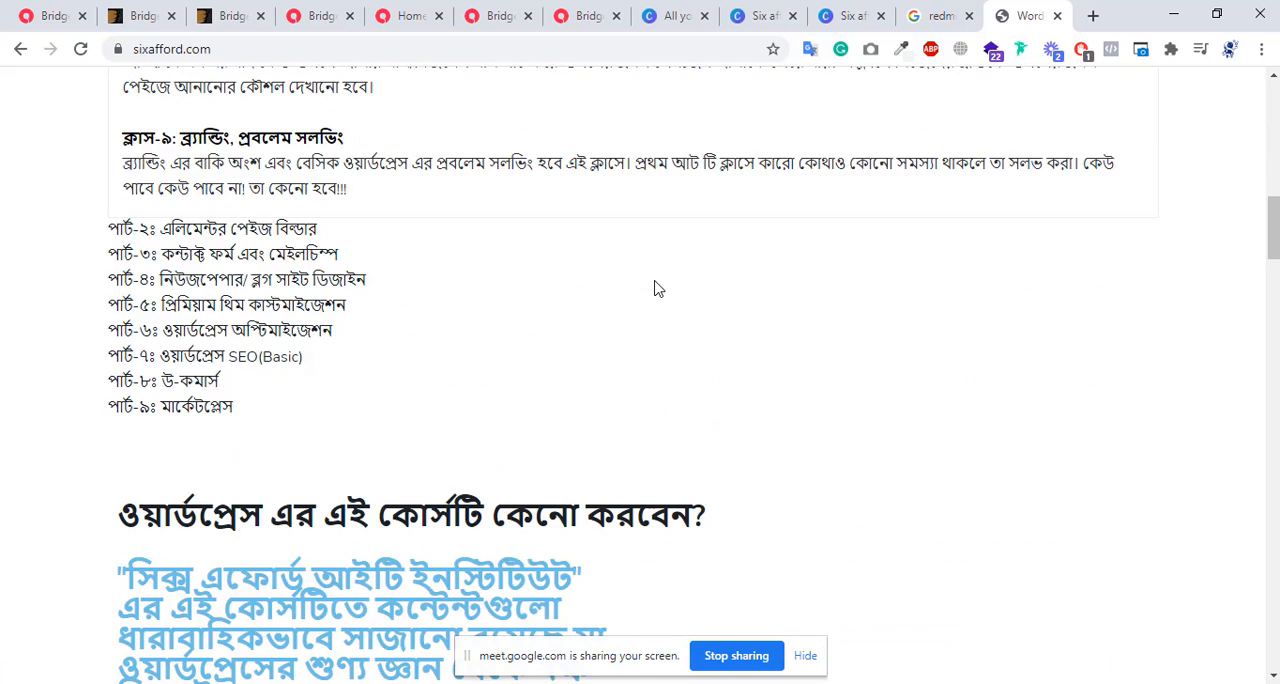
scroll(655, 289, "down", 6)
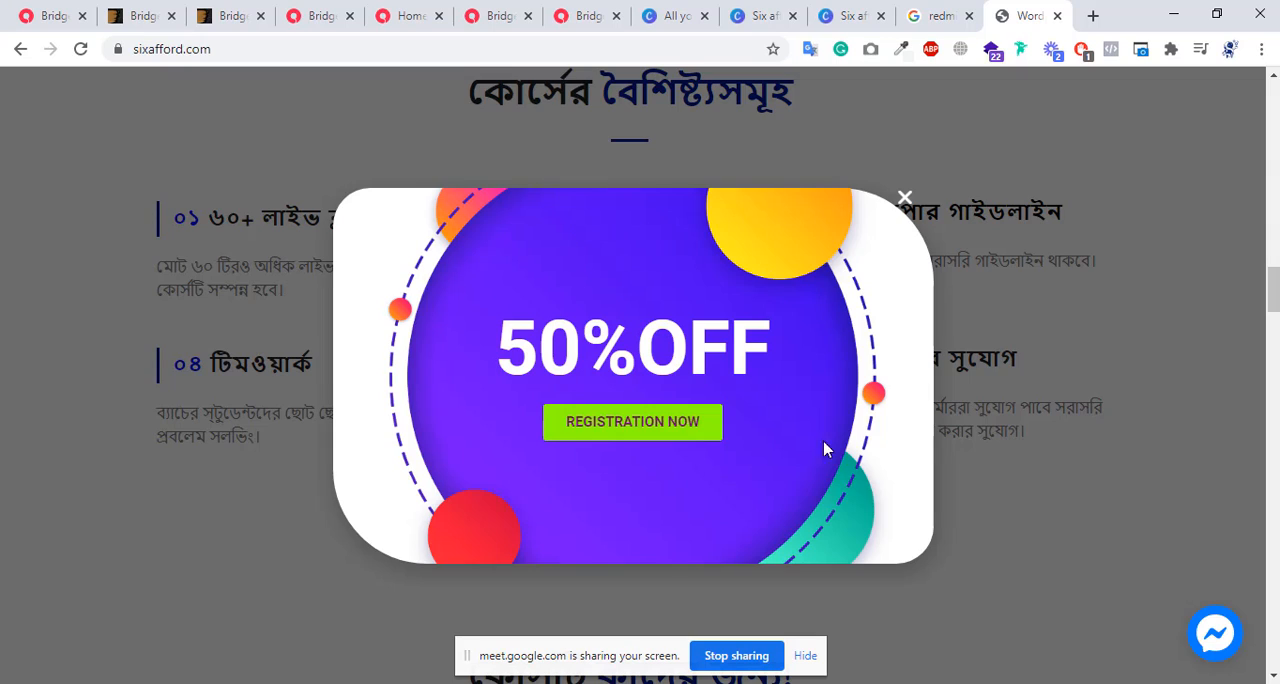
left_click(905, 199)
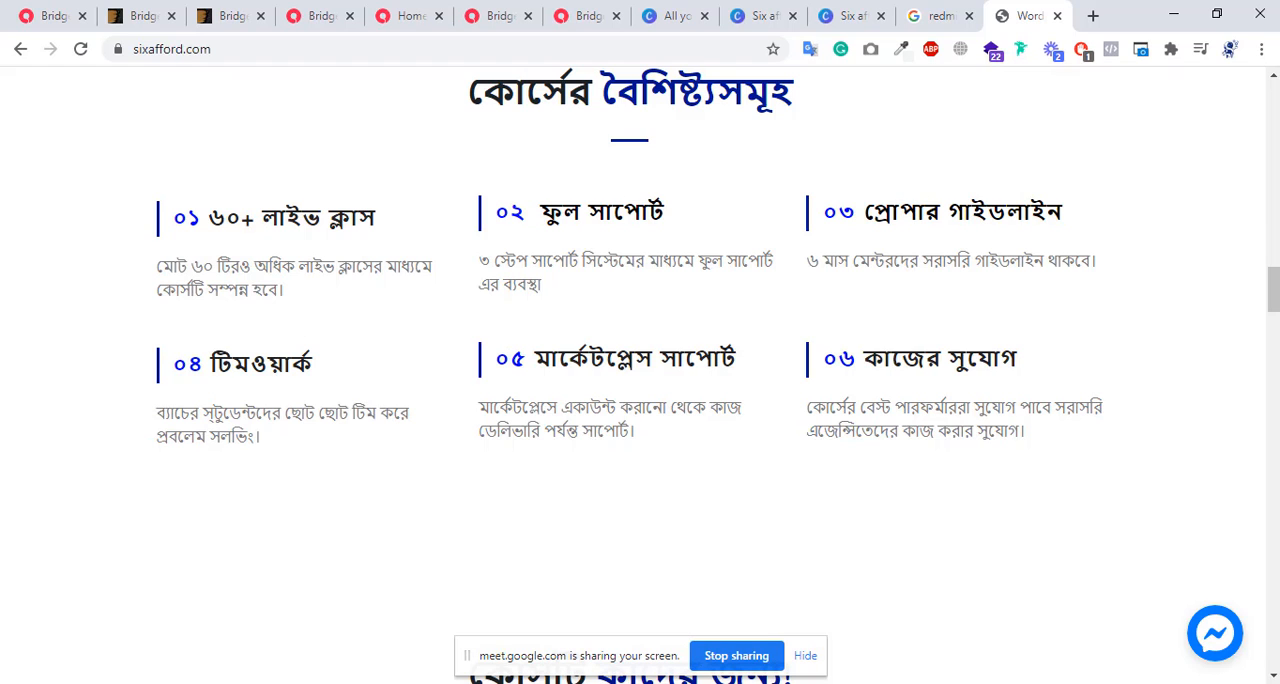
Step: Switch back to the practice site's WordPress dashboard and open the Elementor Popups template list
left_click(590, 655)
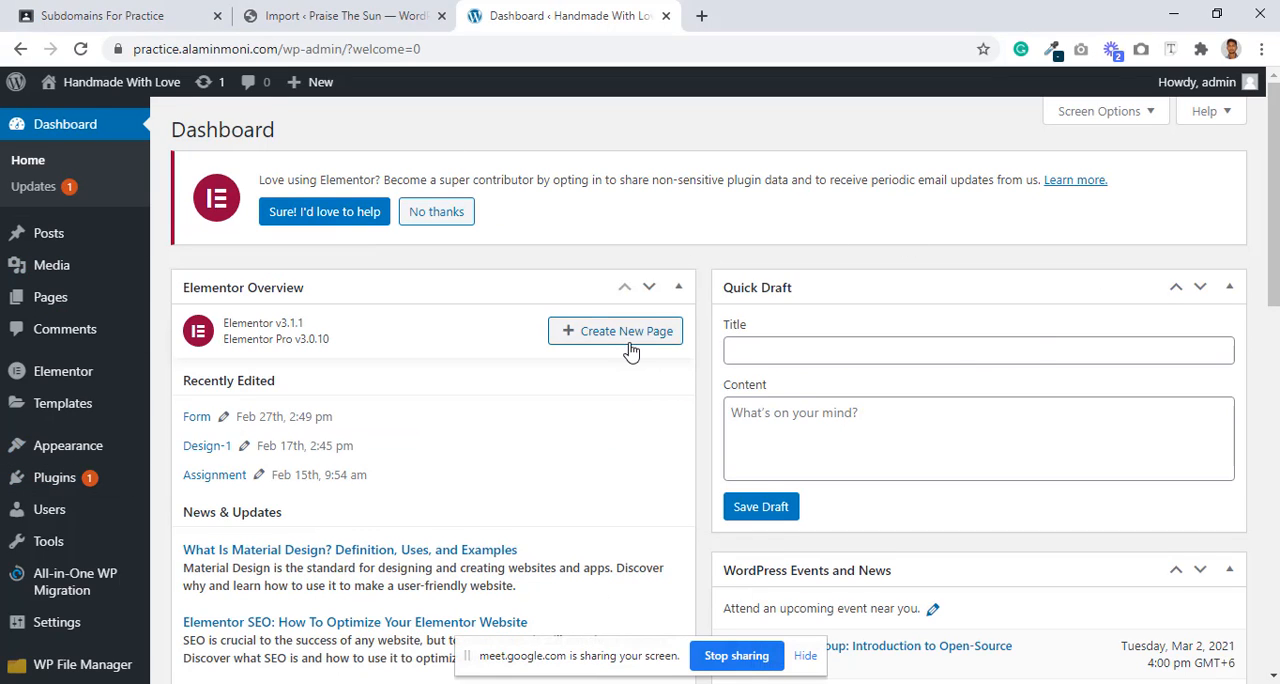
scroll(631, 350, "down", 3)
mouse_move(65, 365)
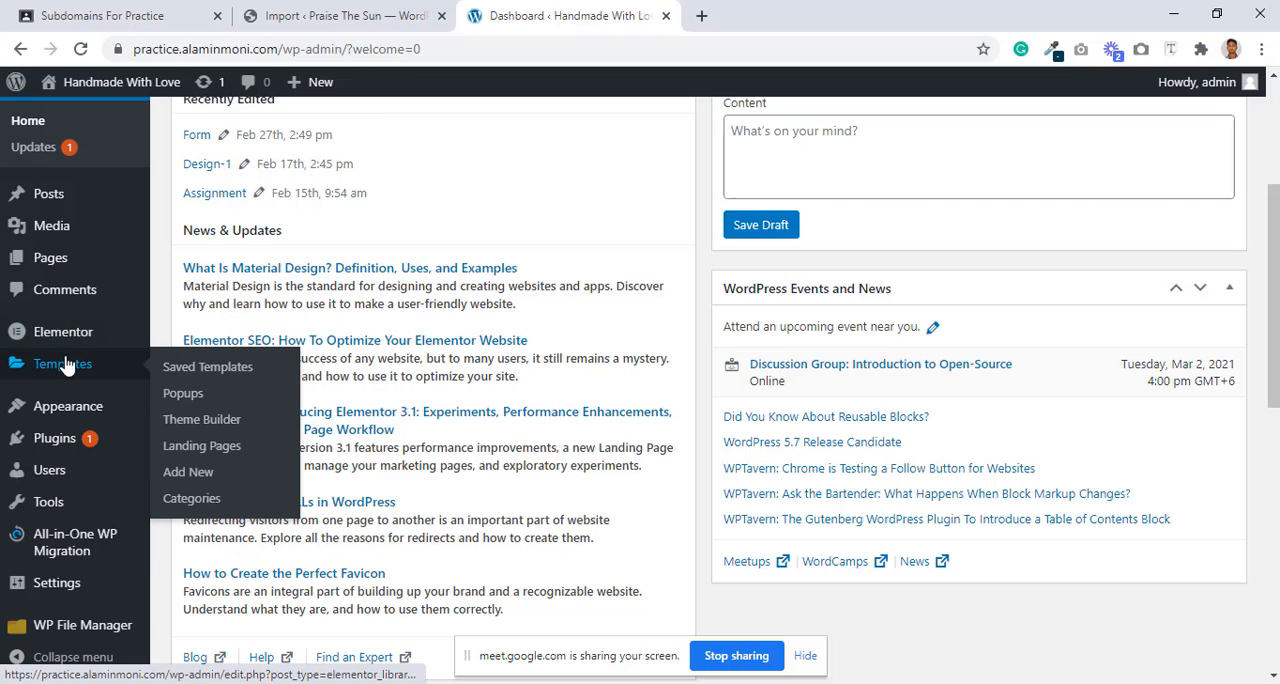
left_click(192, 396)
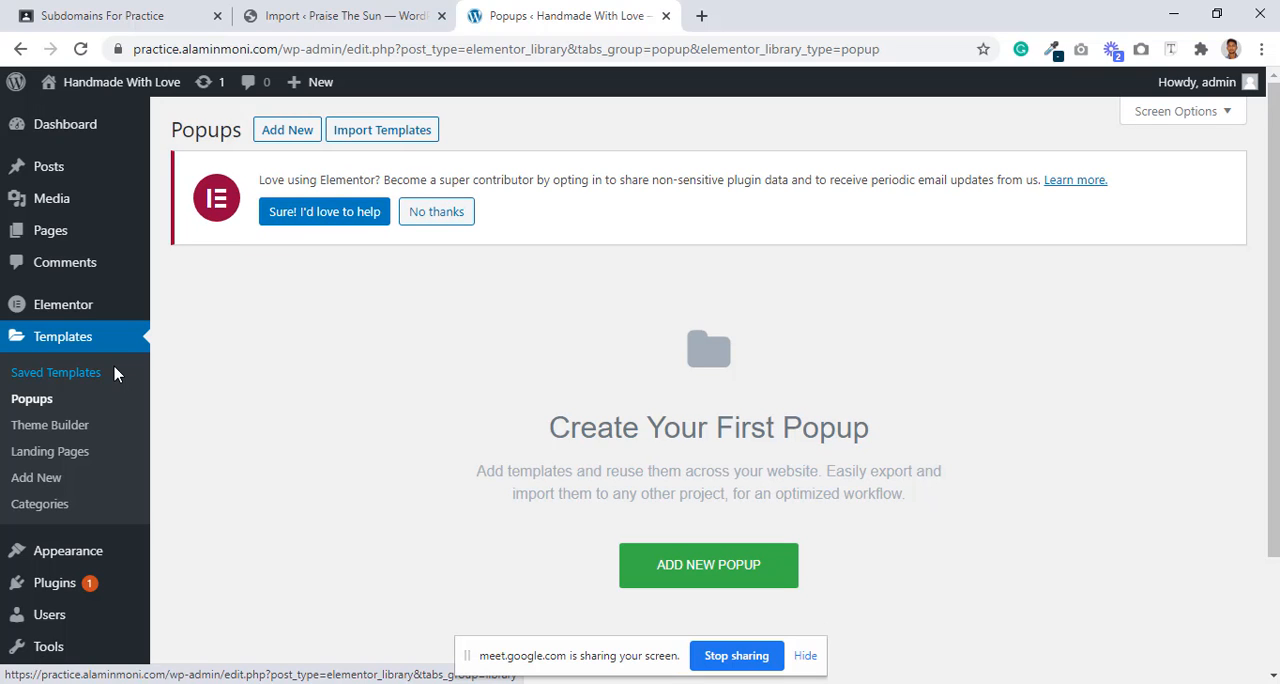
scroll(540, 360, "down", 3)
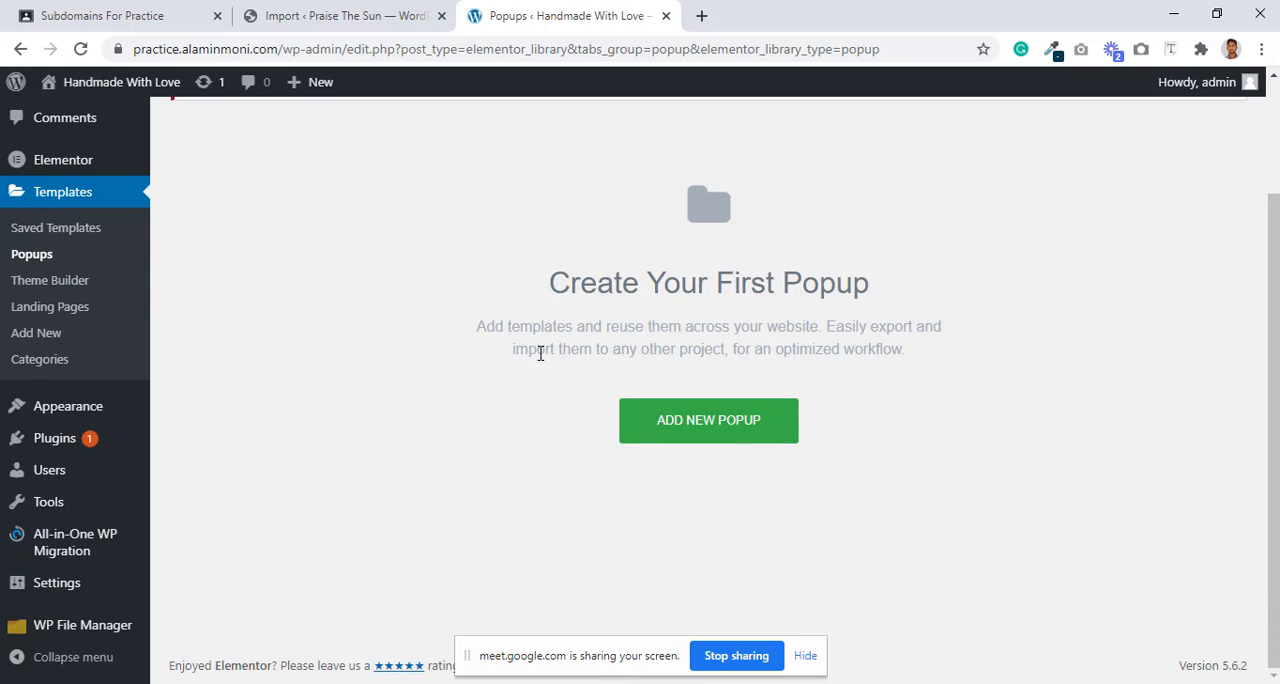
scroll(543, 352, "up", 3)
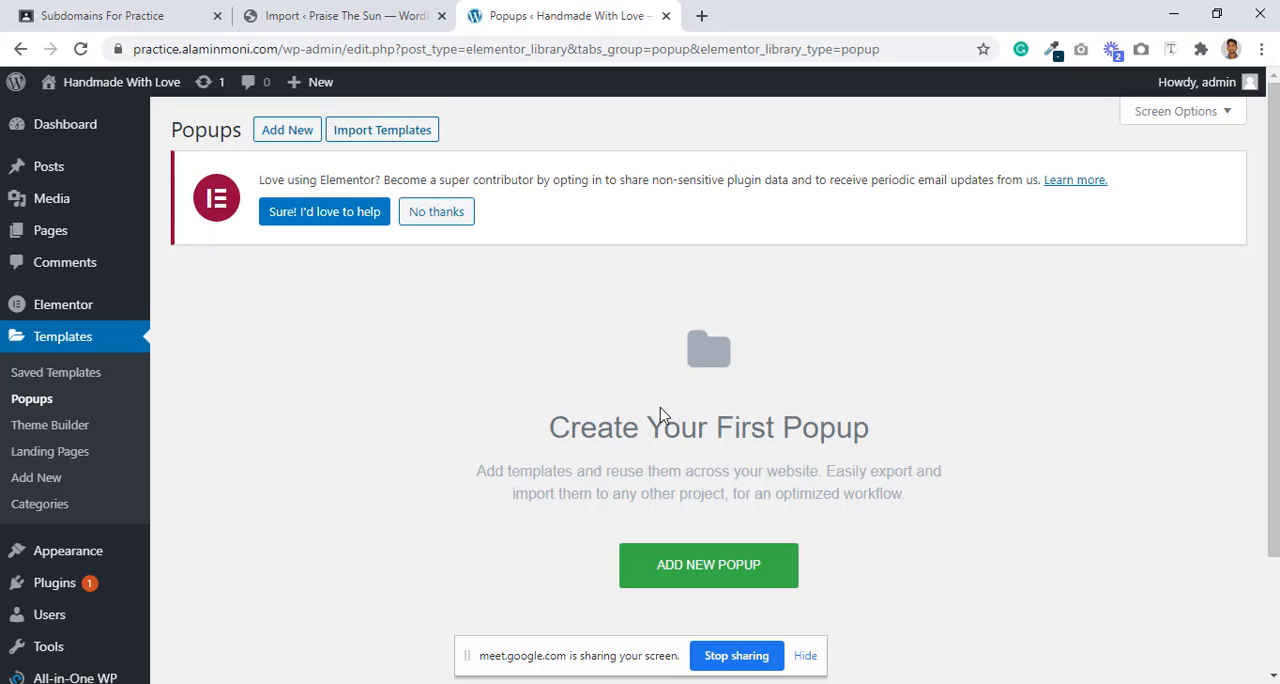
scroll(700, 420, "down", 3)
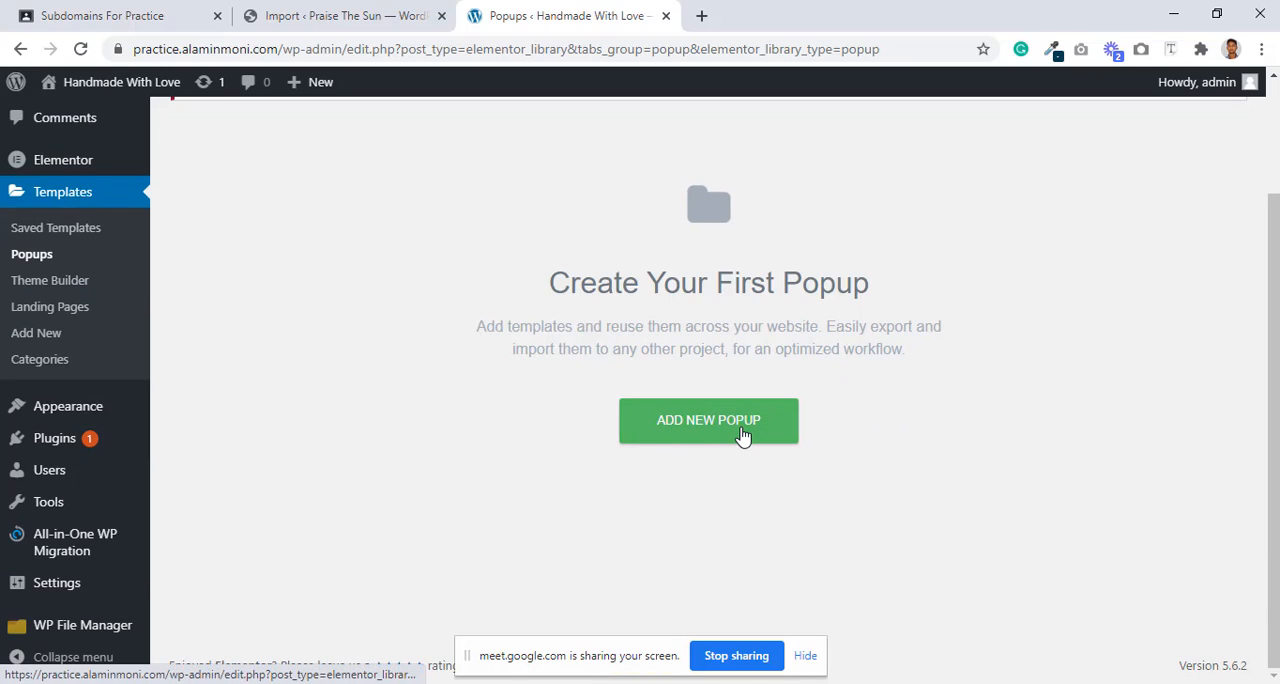
scroll(740, 432, "up", 3)
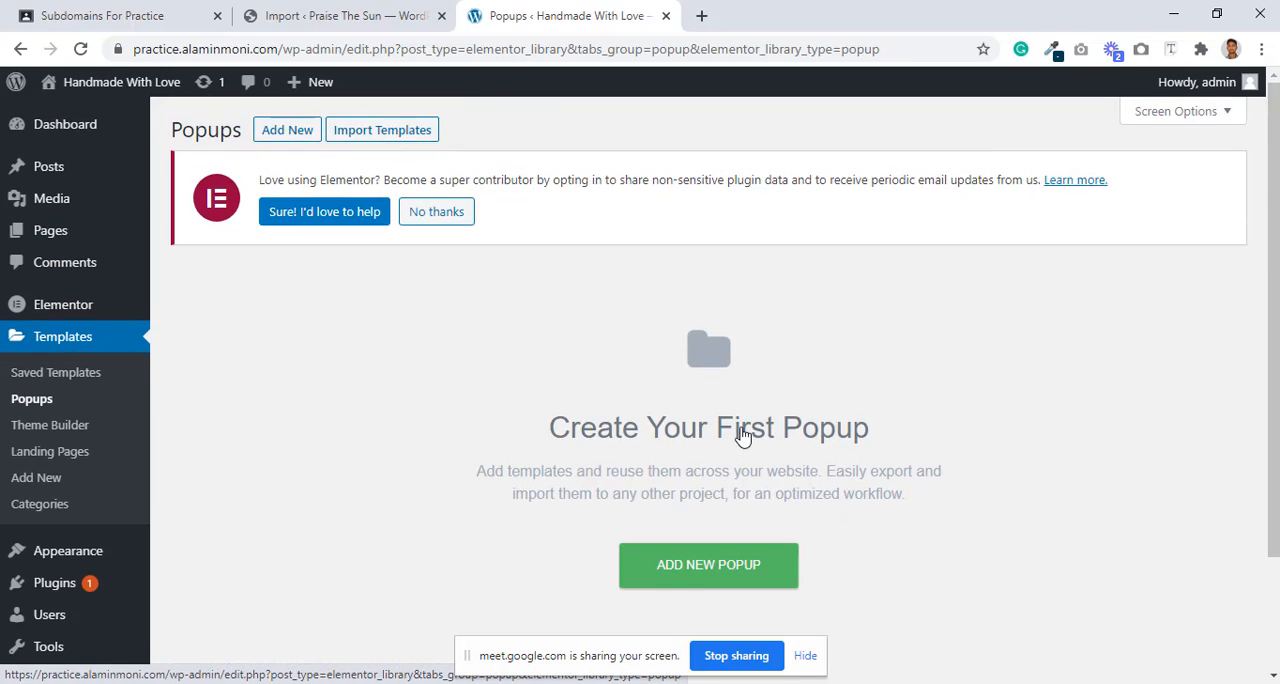
scroll(737, 429, "down", 3)
Step: Create a new template of type Popup named "Practice"
left_click(688, 430)
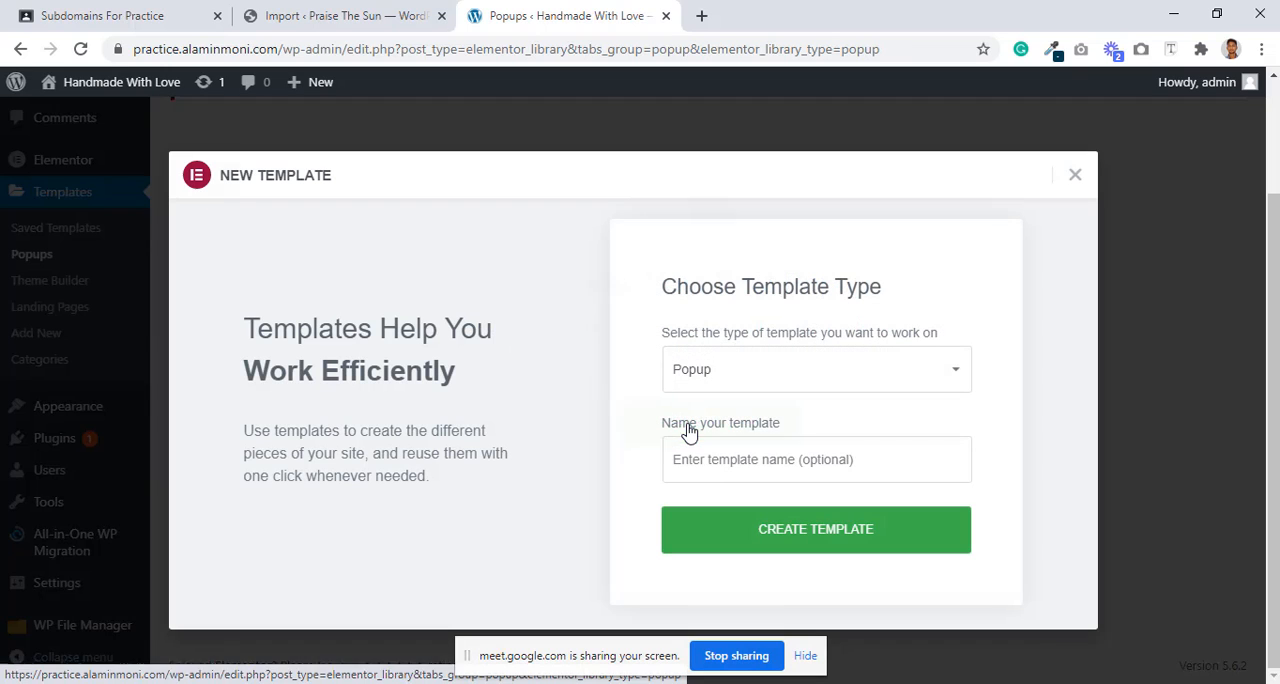
left_click(766, 372)
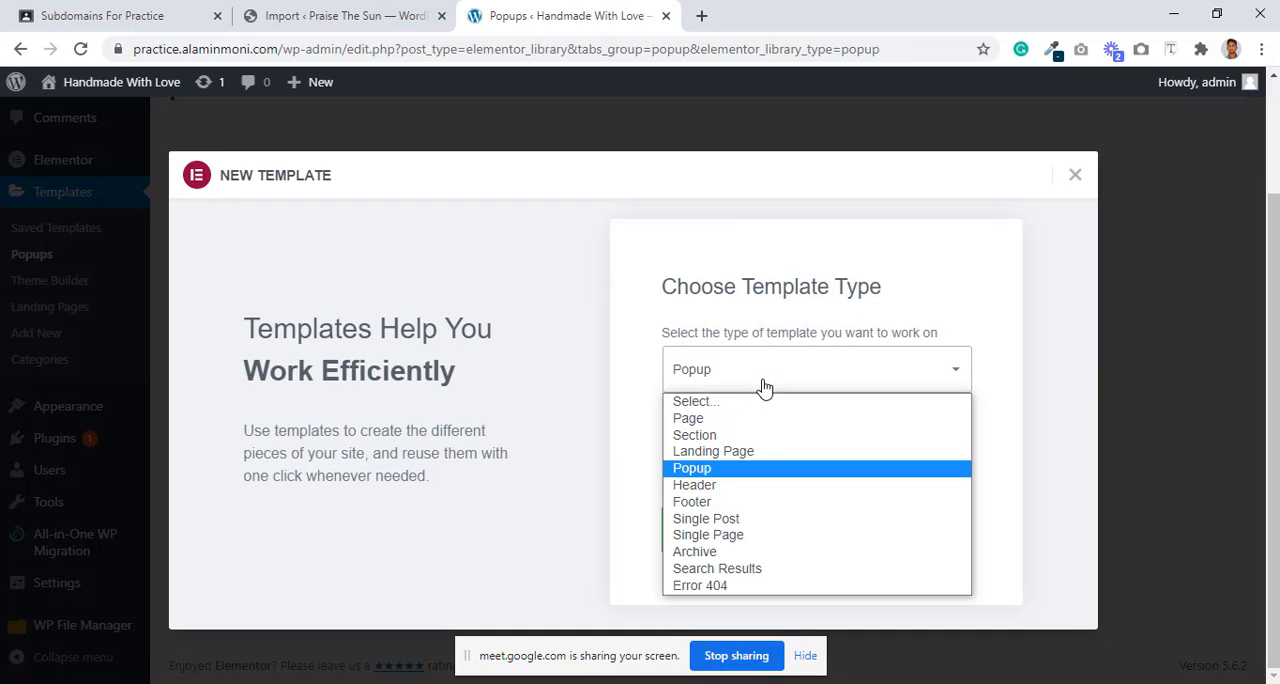
left_click(746, 468)
left_click(745, 460)
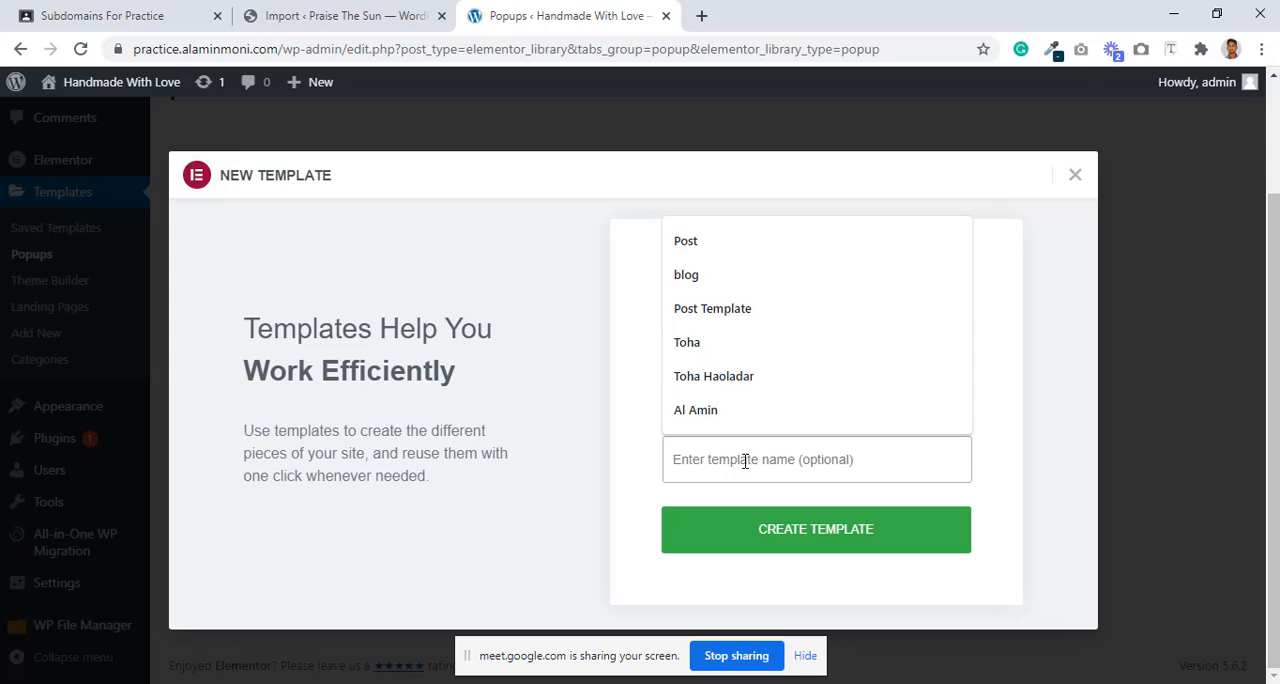
type("Prac")
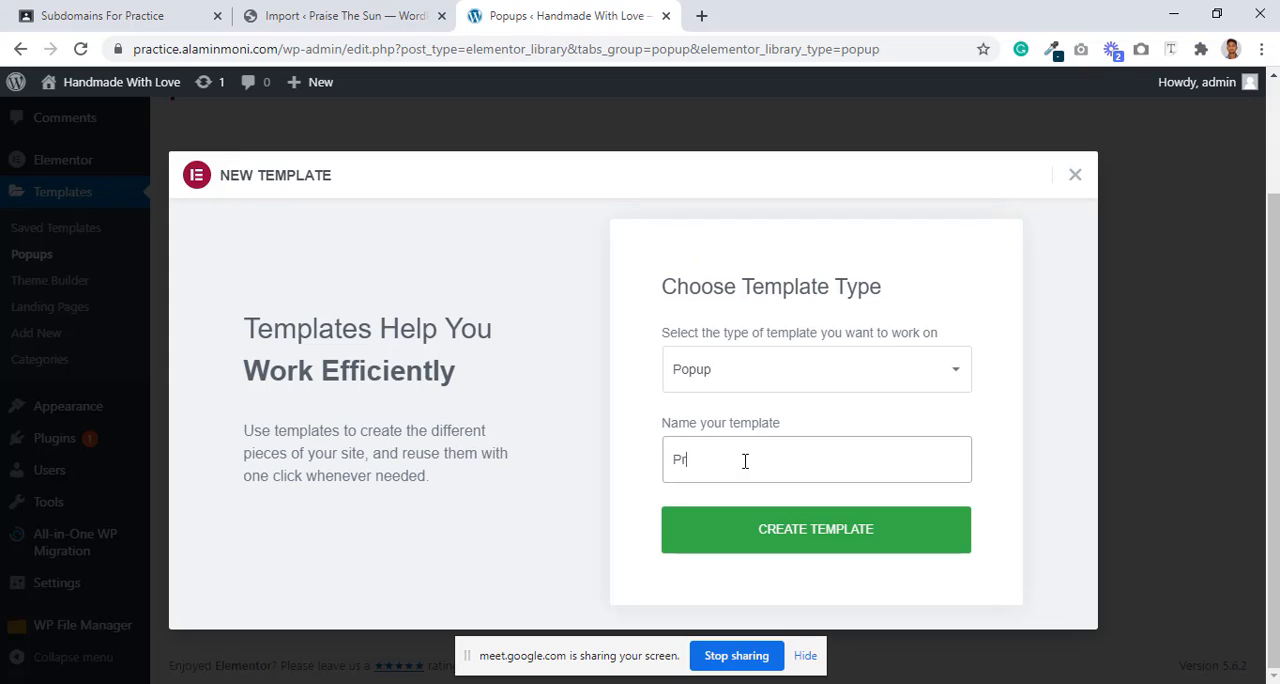
type("tice")
left_click(858, 545)
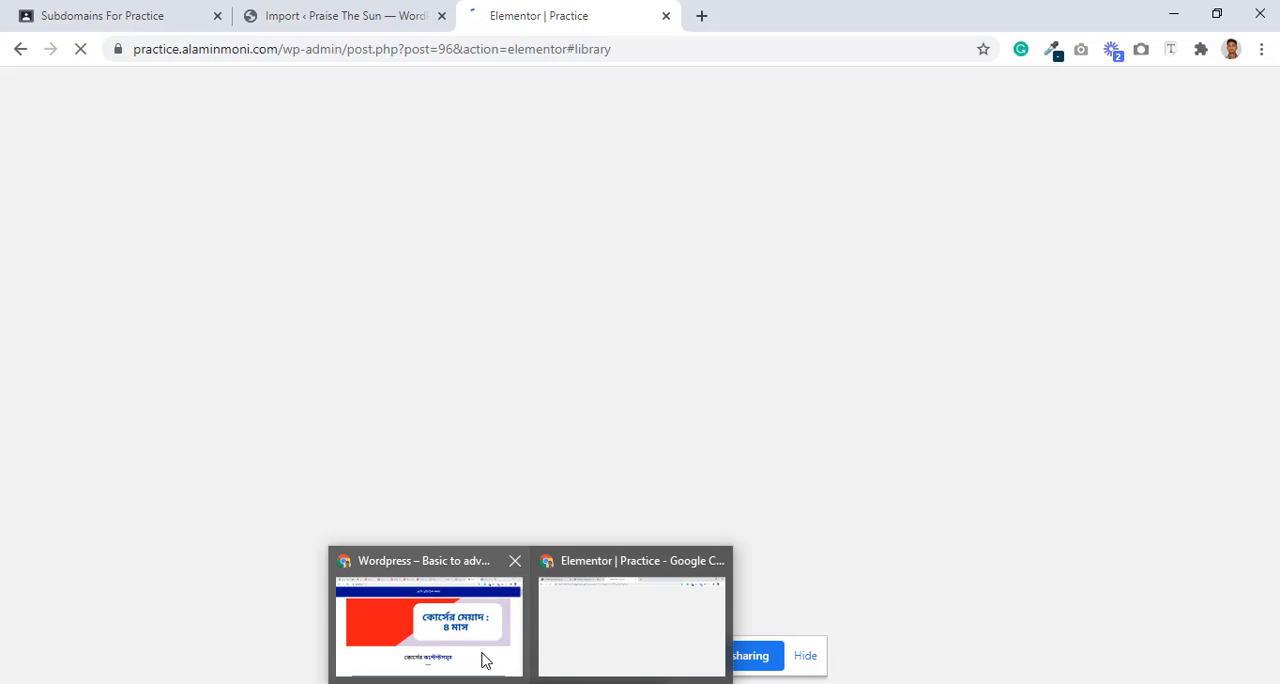
Step: Switch to the Google Meet call, admit the waiting participant and return to the Elementor window
left_click(483, 657)
left_click(150, 12)
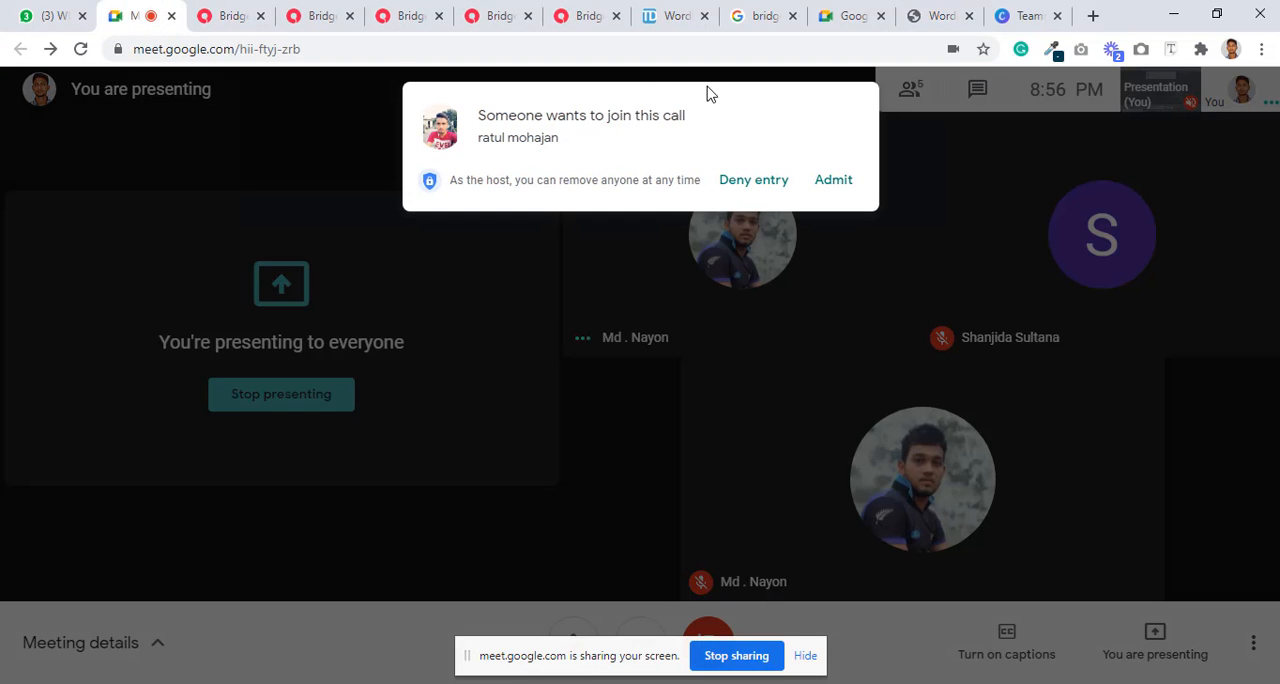
left_click(833, 180)
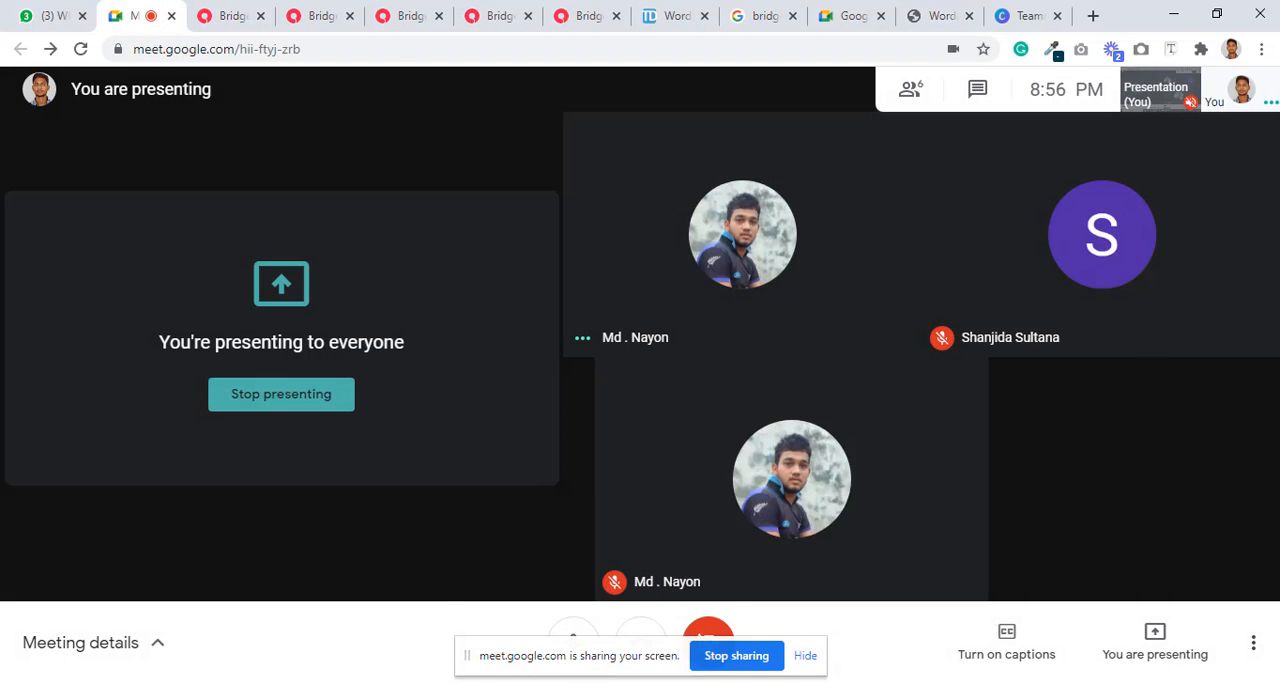
left_click(621, 626)
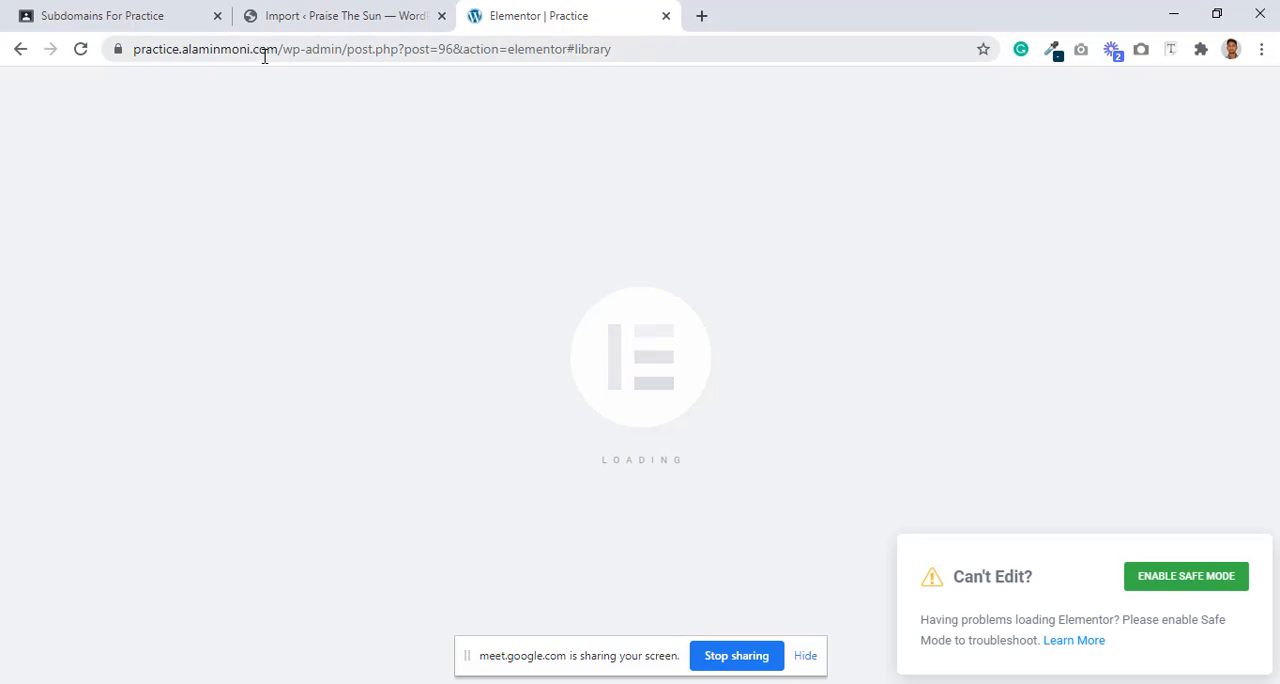
left_click_drag(348, 49, 146, 55)
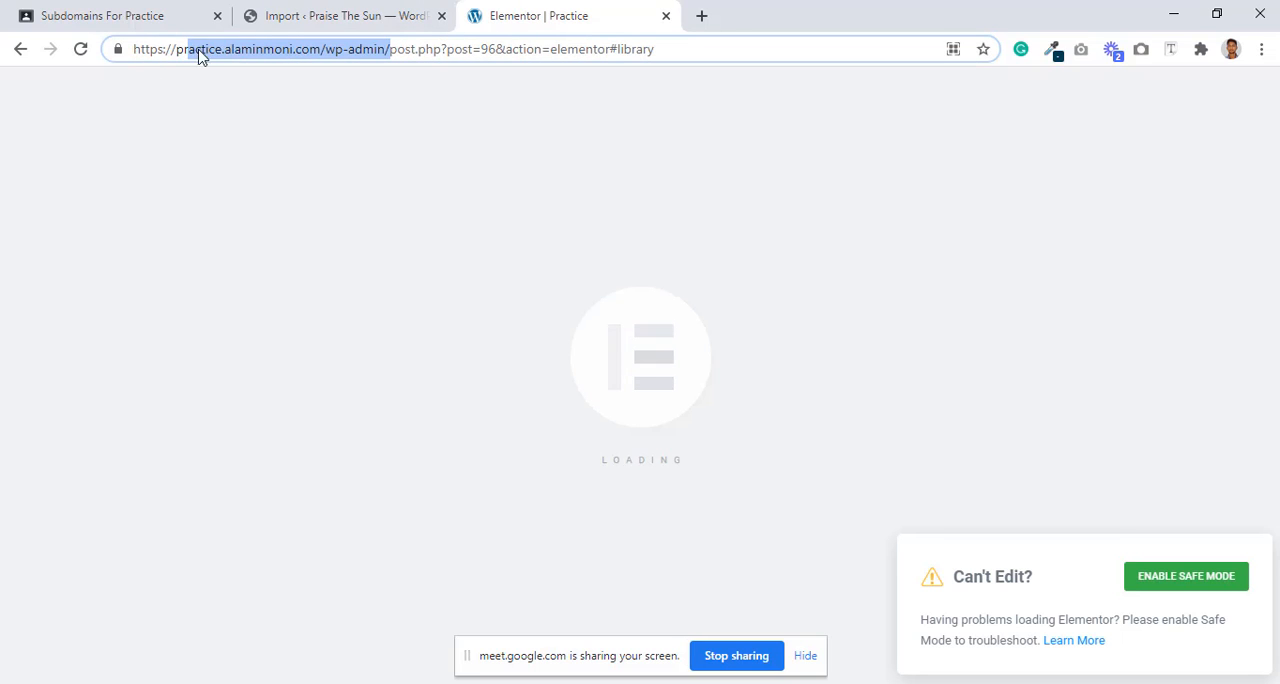
left_click(203, 50)
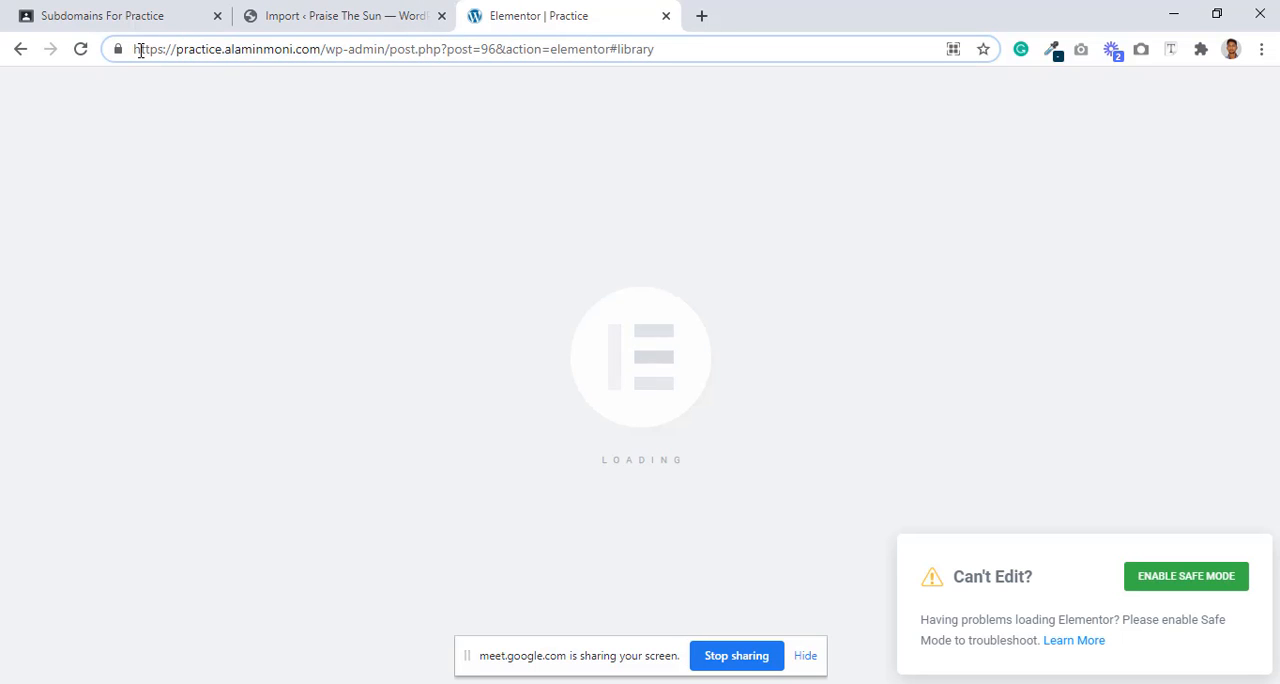
left_click_drag(136, 49, 384, 49)
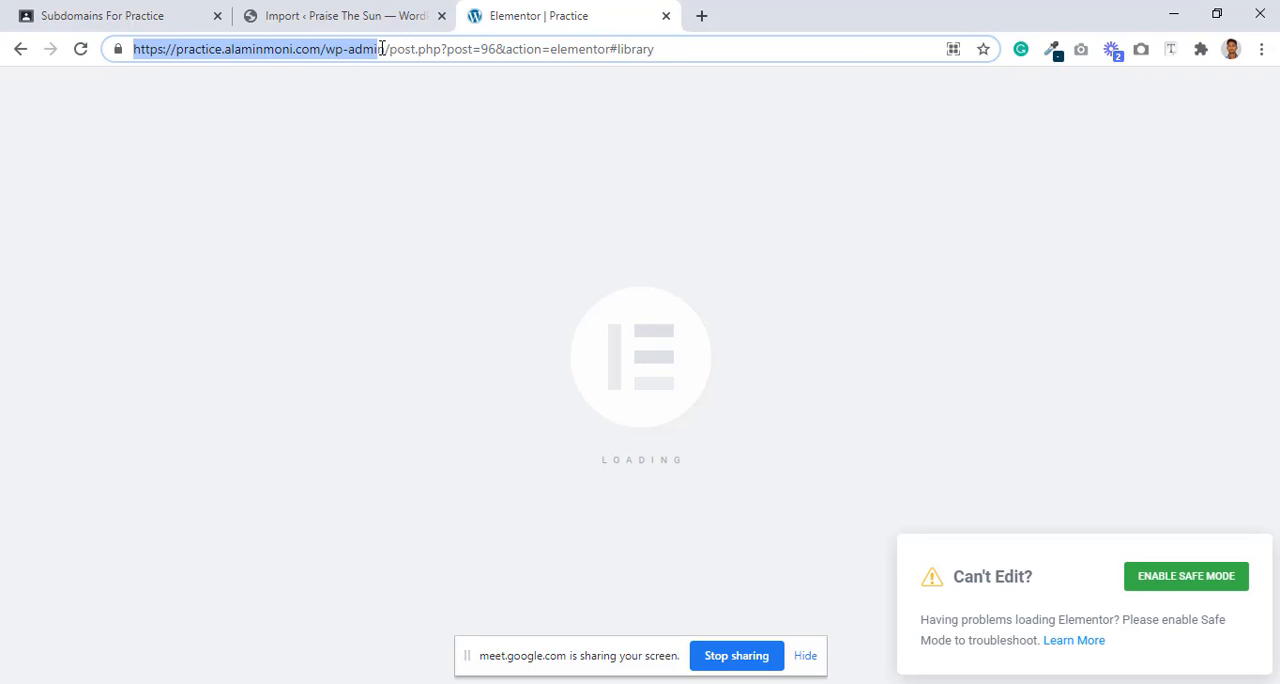
right_click(373, 53)
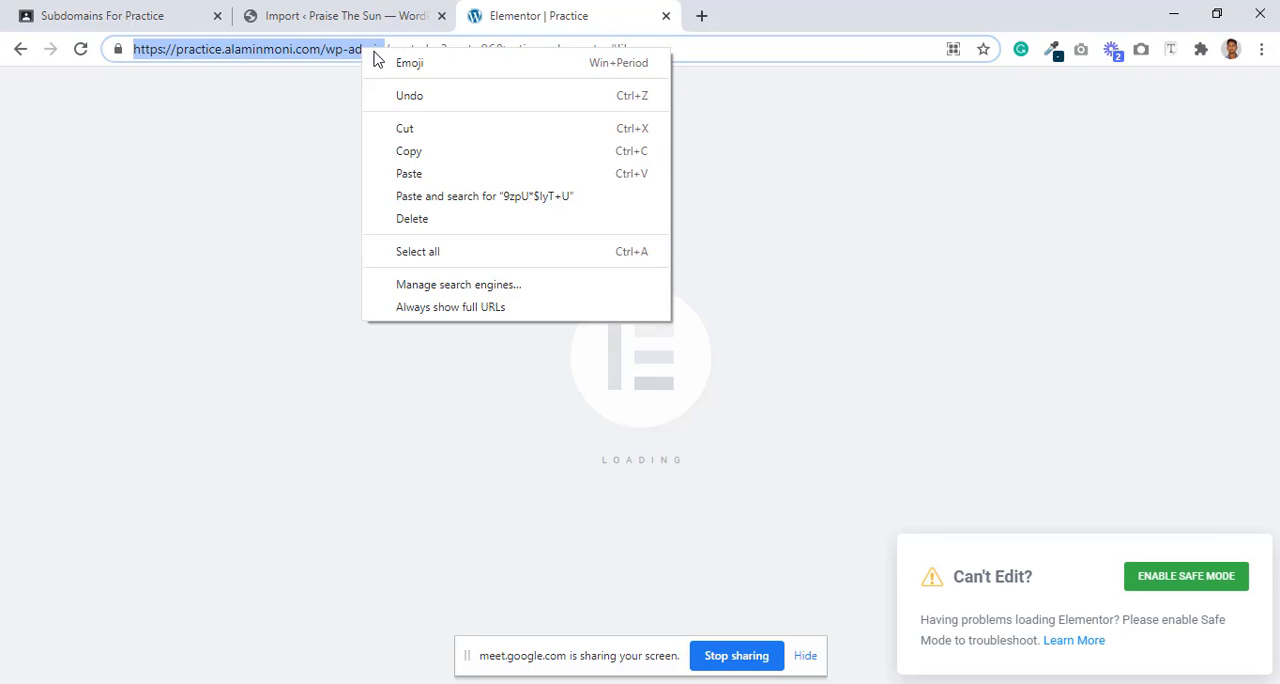
left_click(417, 151)
left_click(702, 16)
right_click(608, 50)
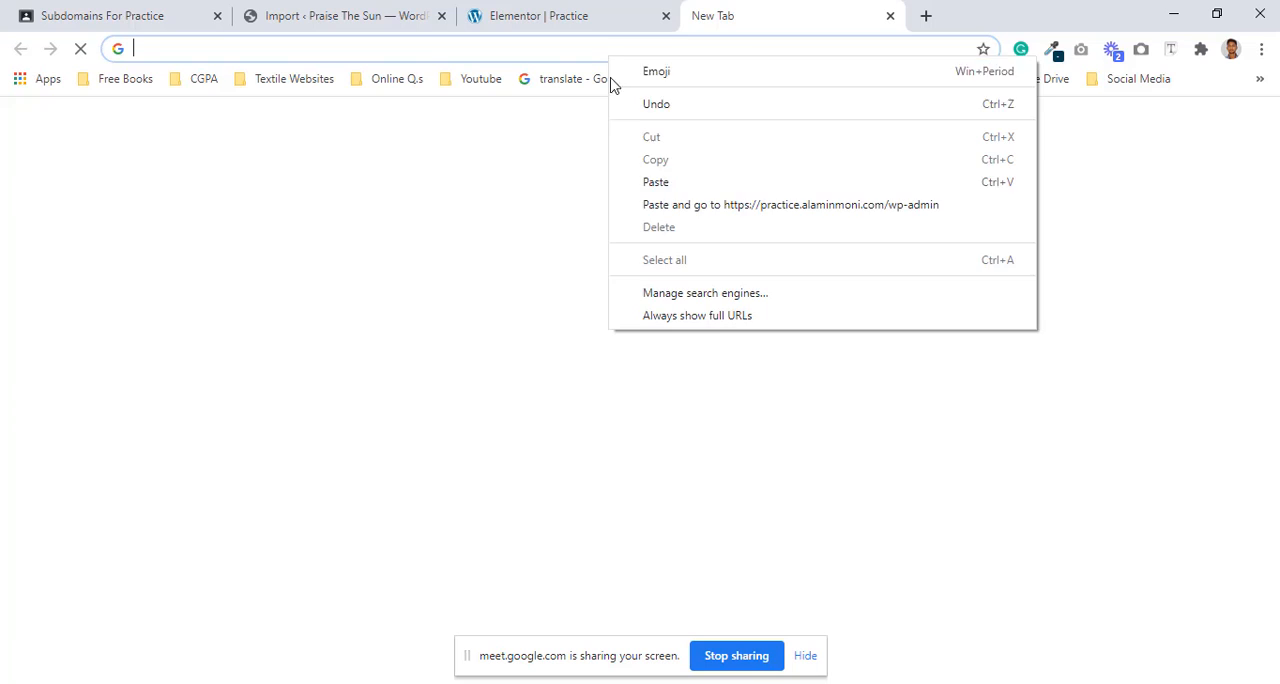
left_click(678, 205)
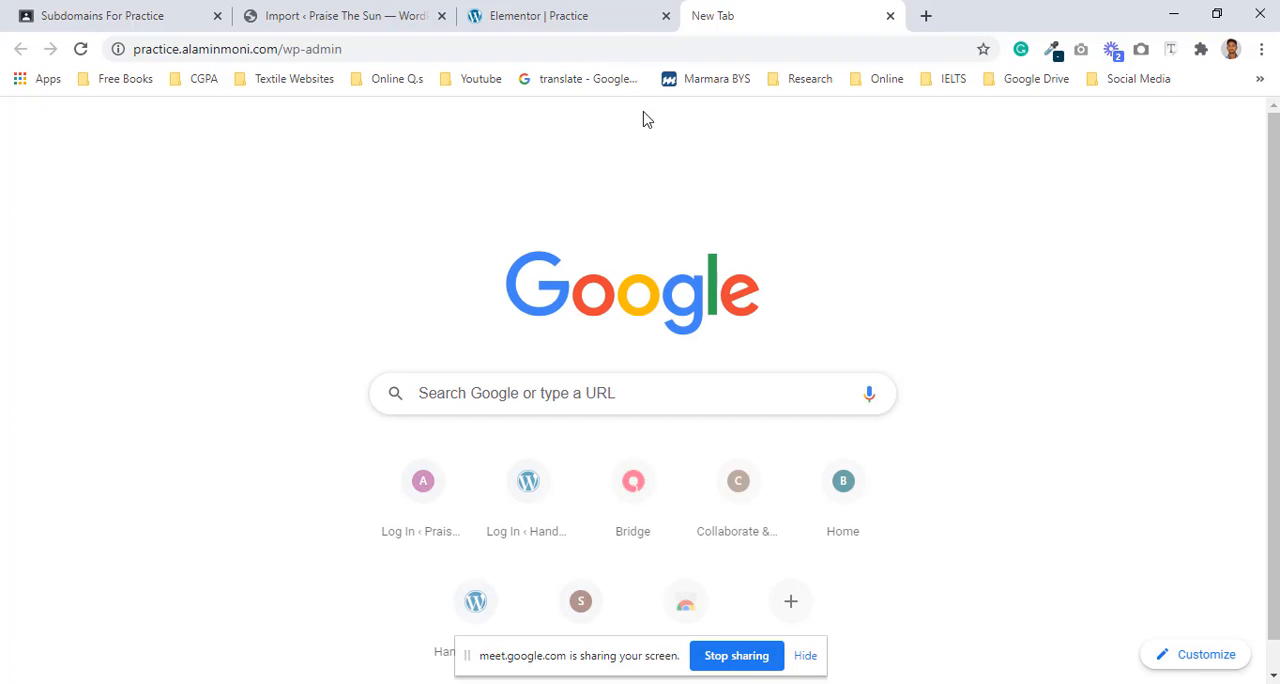
left_click(591, 15)
left_click(1040, 683)
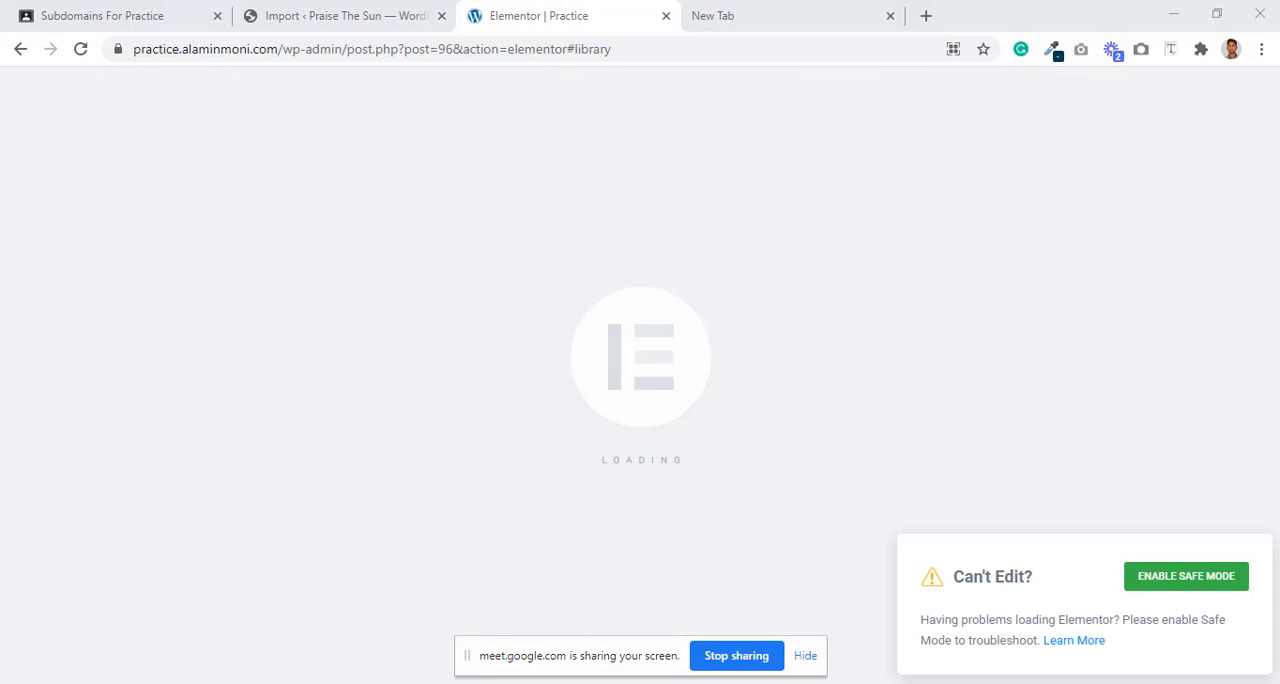
Step: Browse the ready-made popup templates and close the library to start from the blank Practice popup
left_click(1183, 607)
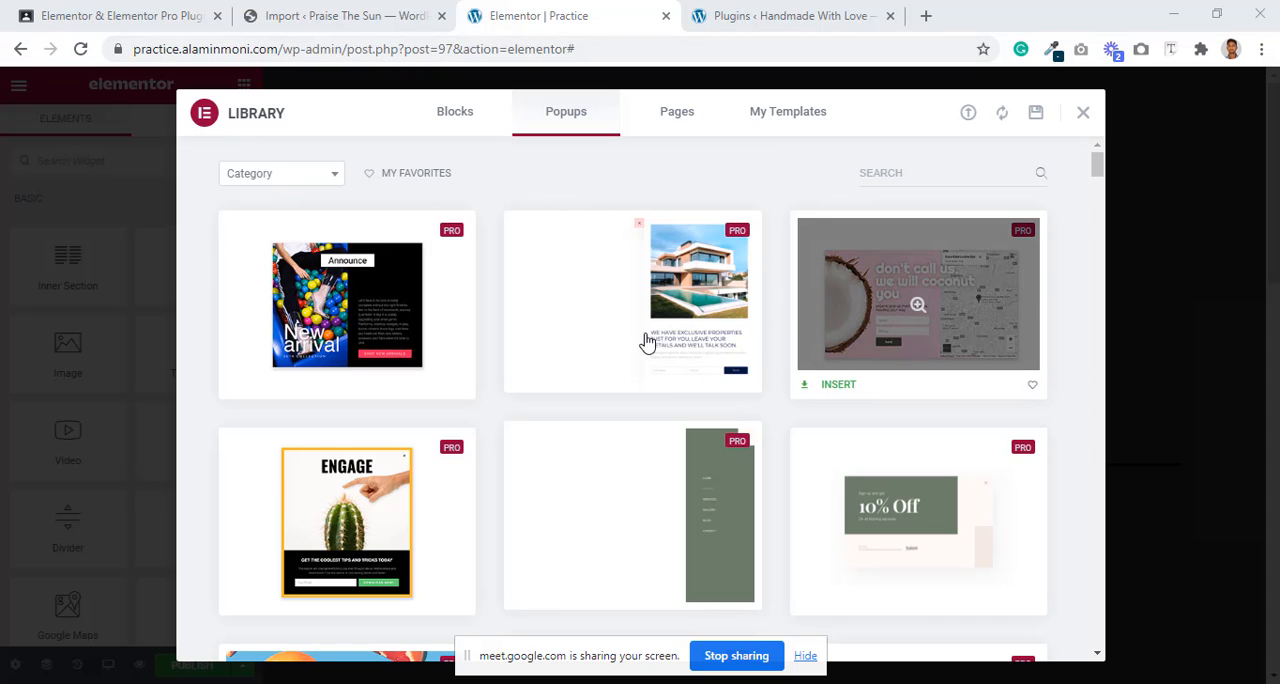
scroll(575, 314, "down", 5)
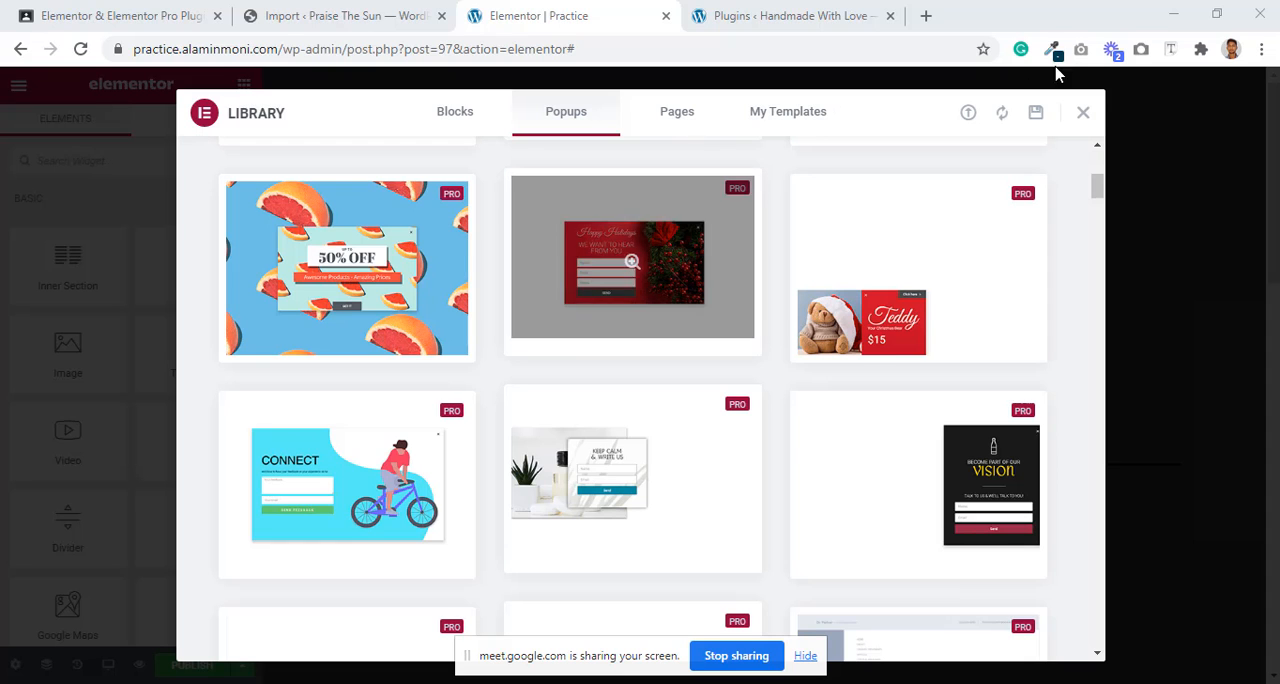
left_click(1083, 113)
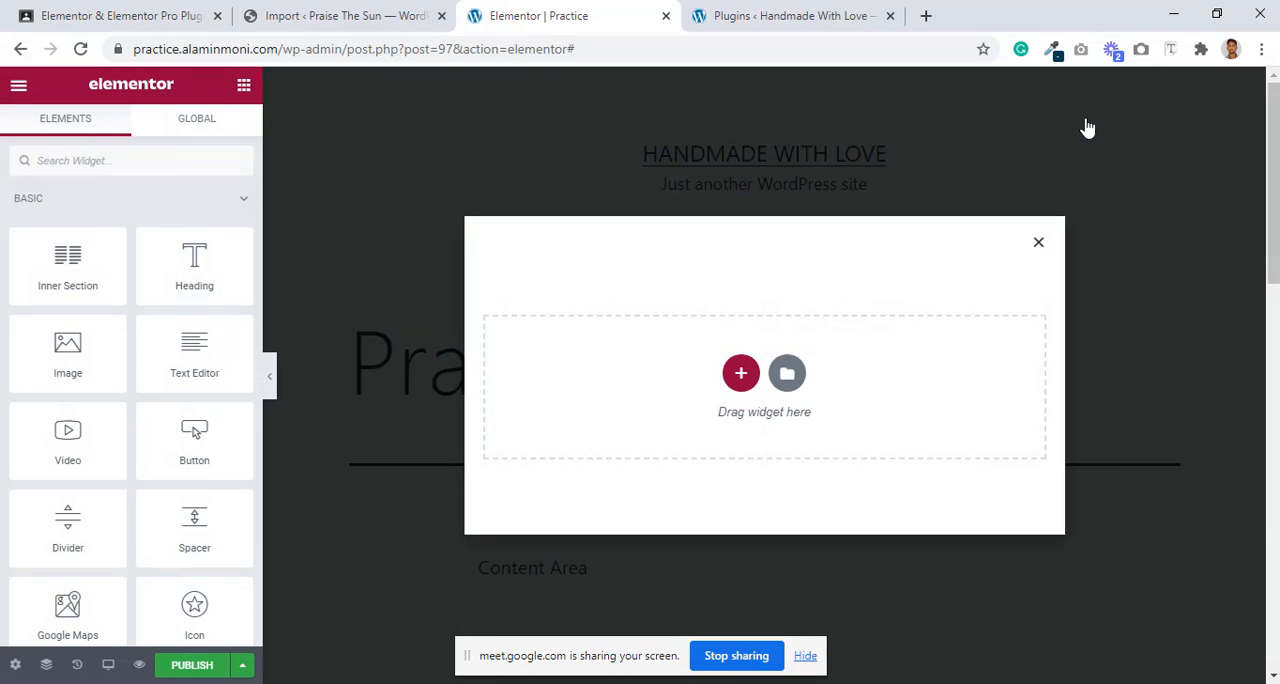
Step: Add an Image widget to the empty popup and insert main1.jpg from the media library
left_click(738, 374)
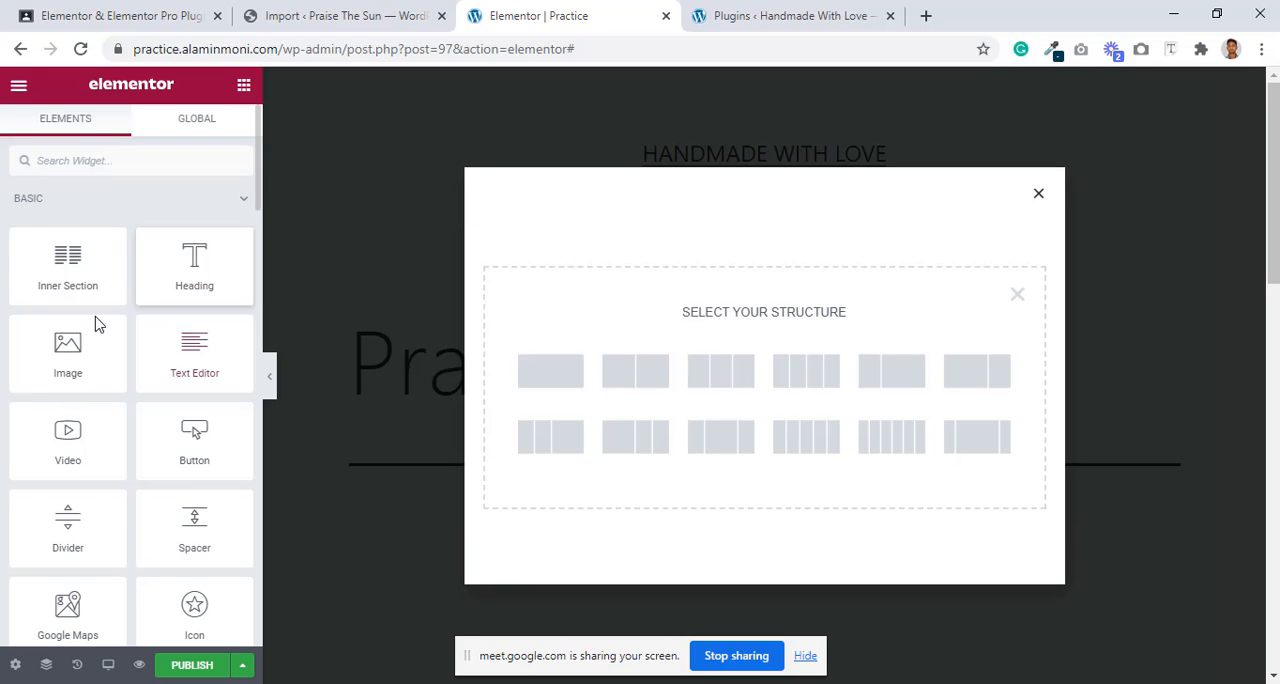
left_click_drag(78, 345, 737, 361)
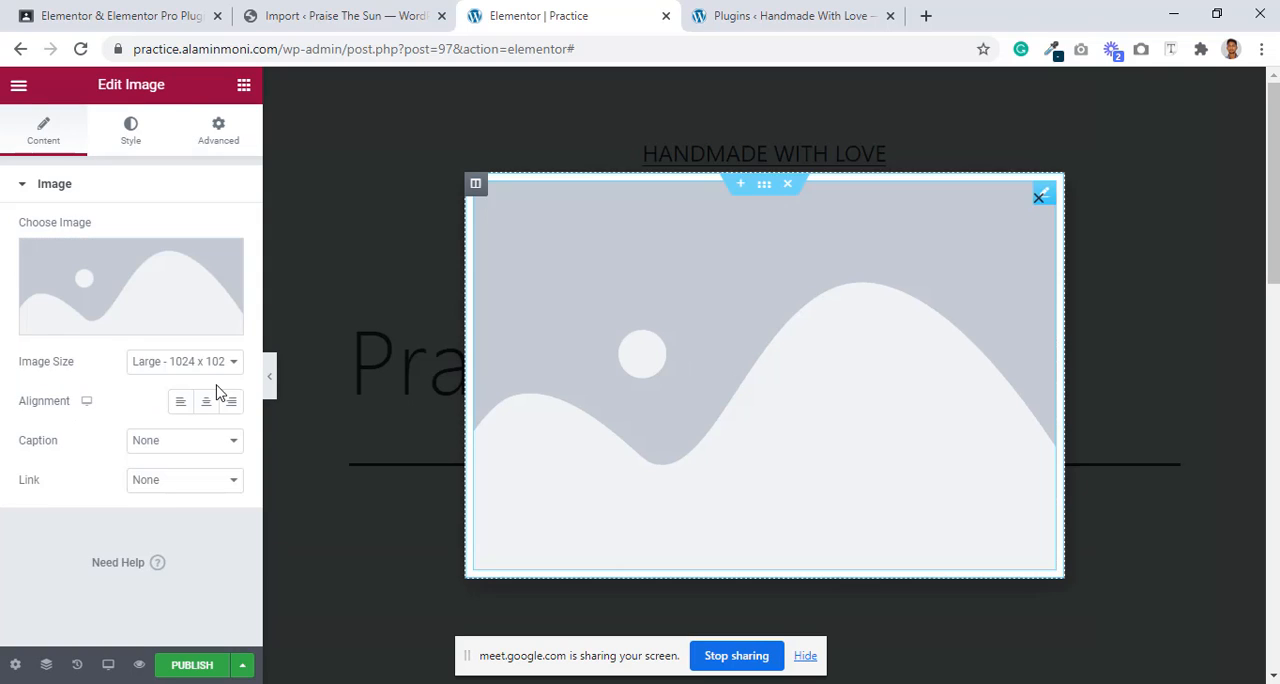
left_click(71, 321)
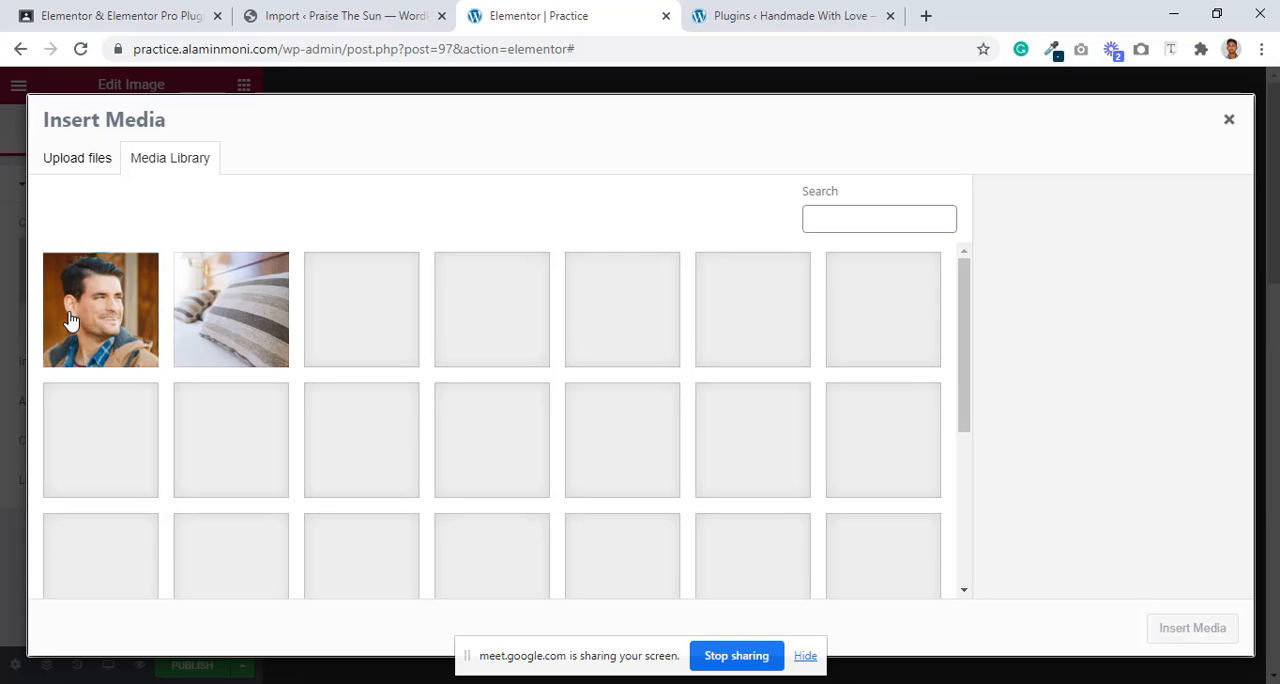
left_click(400, 330)
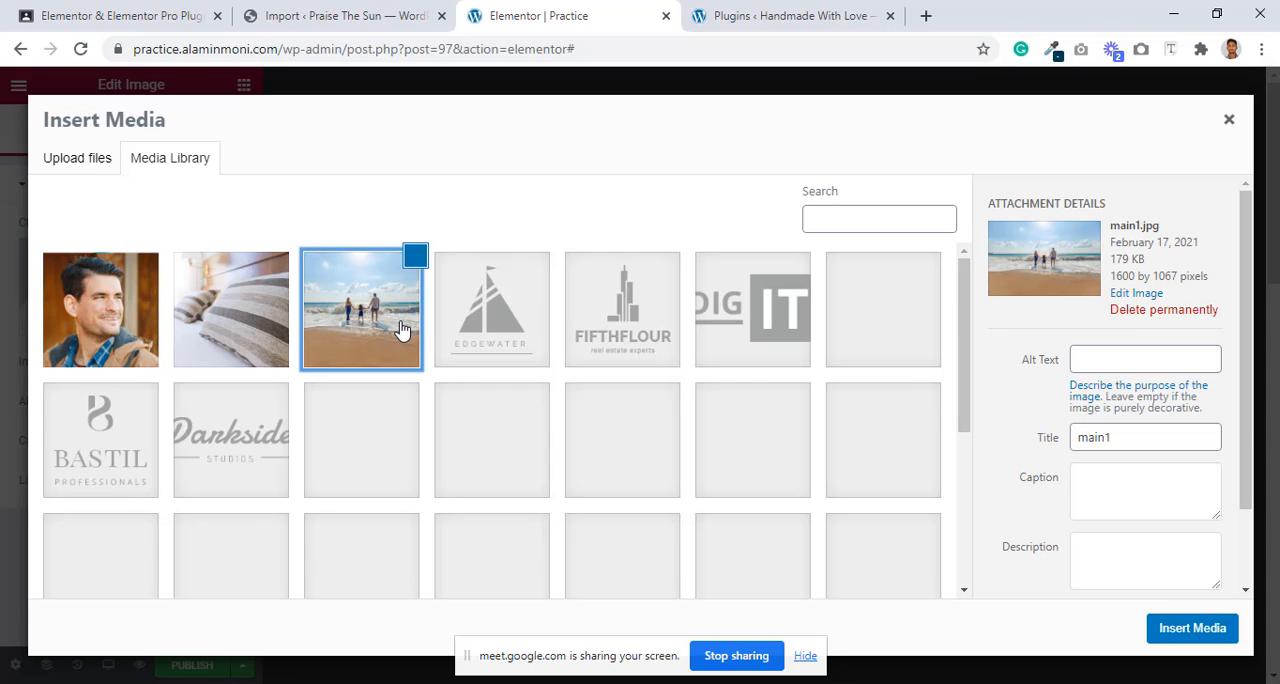
left_click(1177, 629)
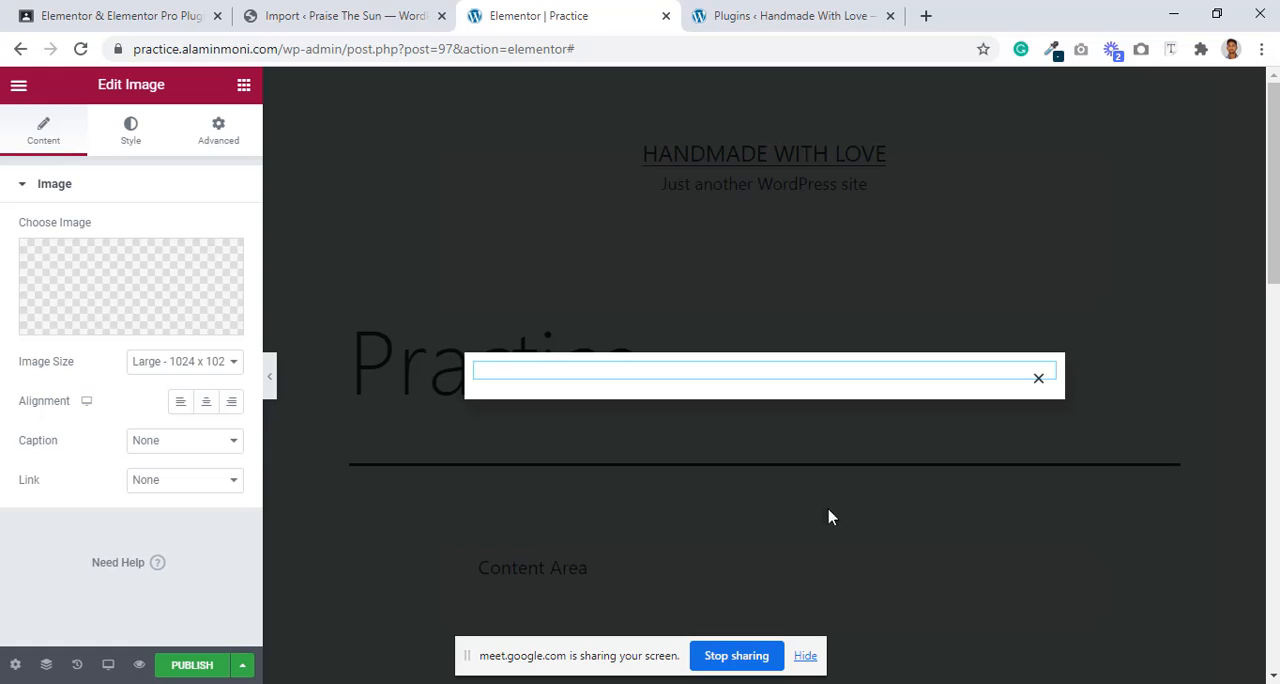
Step: Set the popup image's size to Full and its alignment to center
left_click(200, 361)
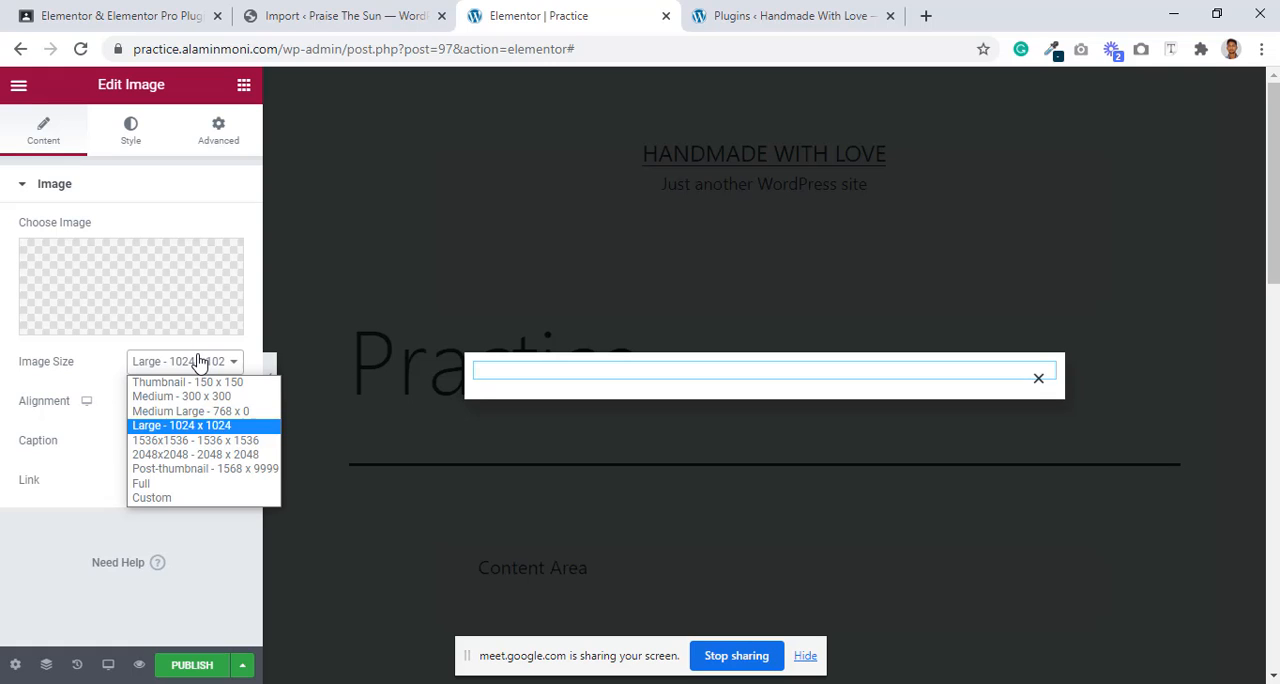
left_click(174, 484)
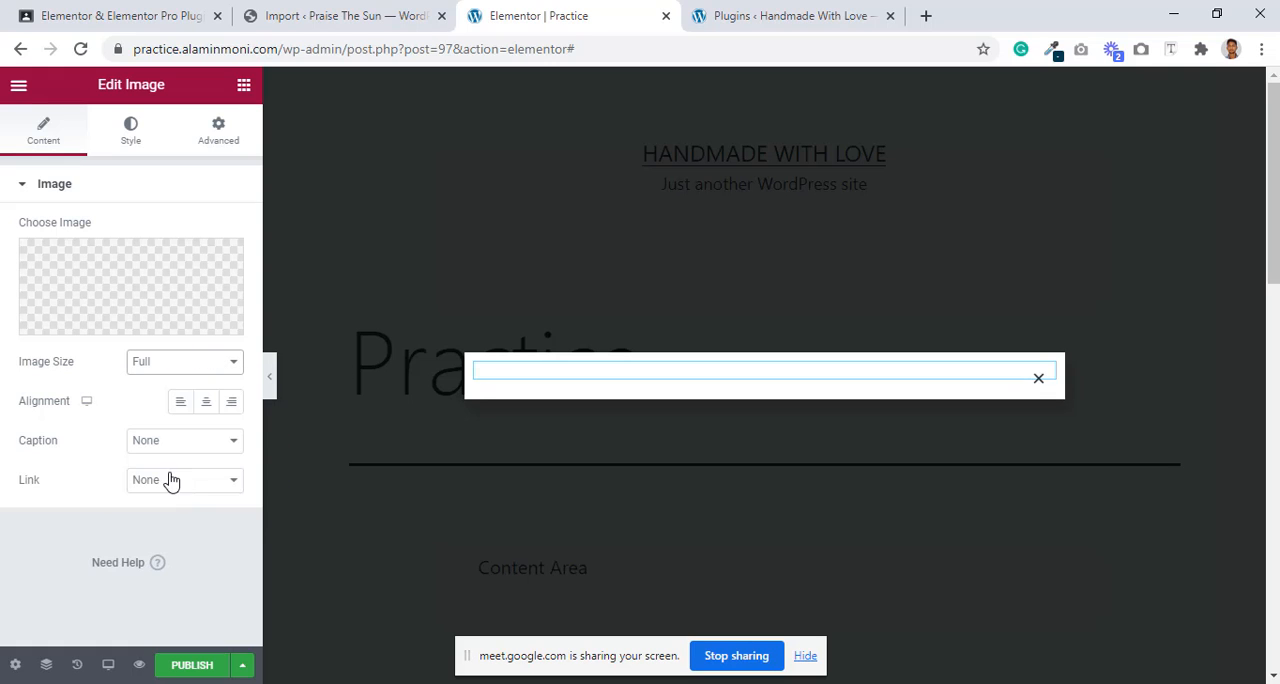
left_click(204, 402)
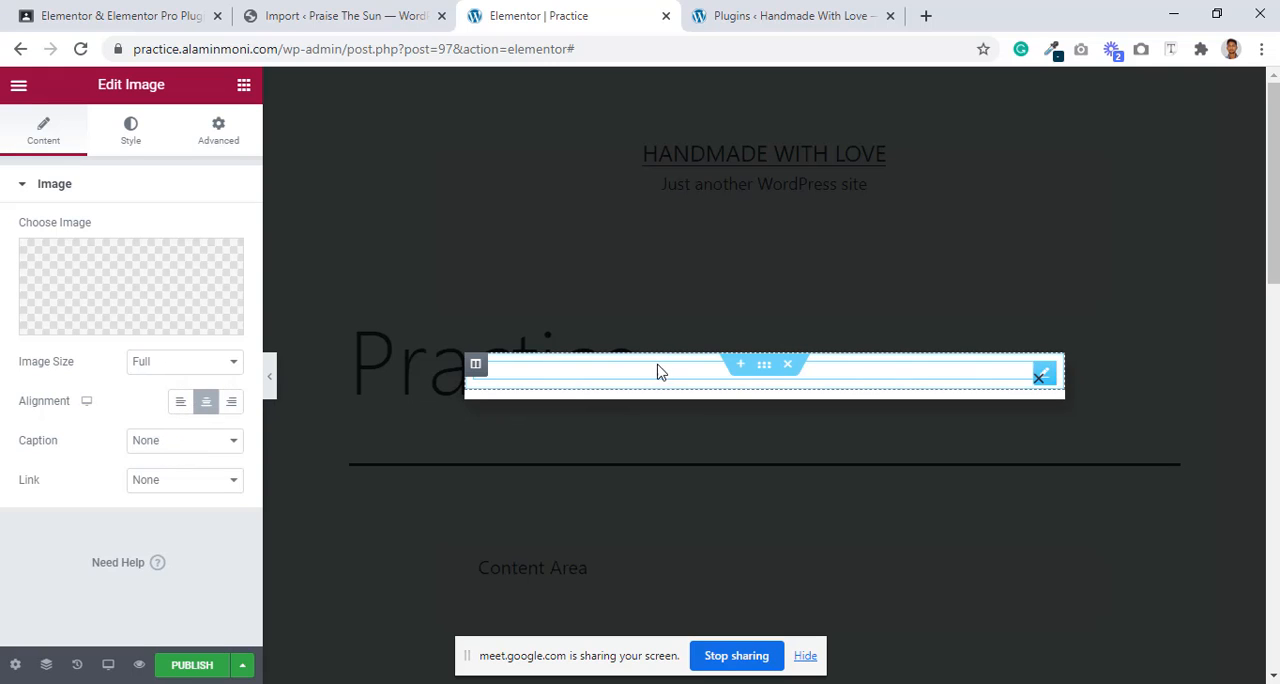
left_click(136, 144)
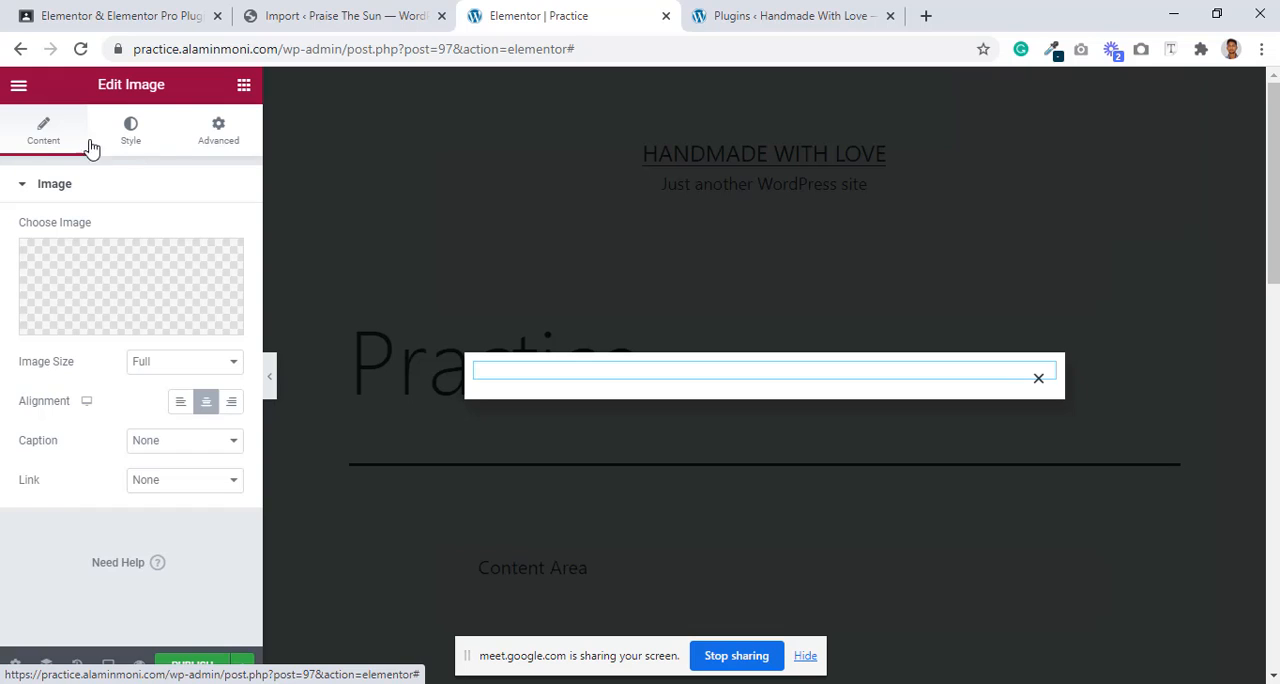
left_click(39, 145)
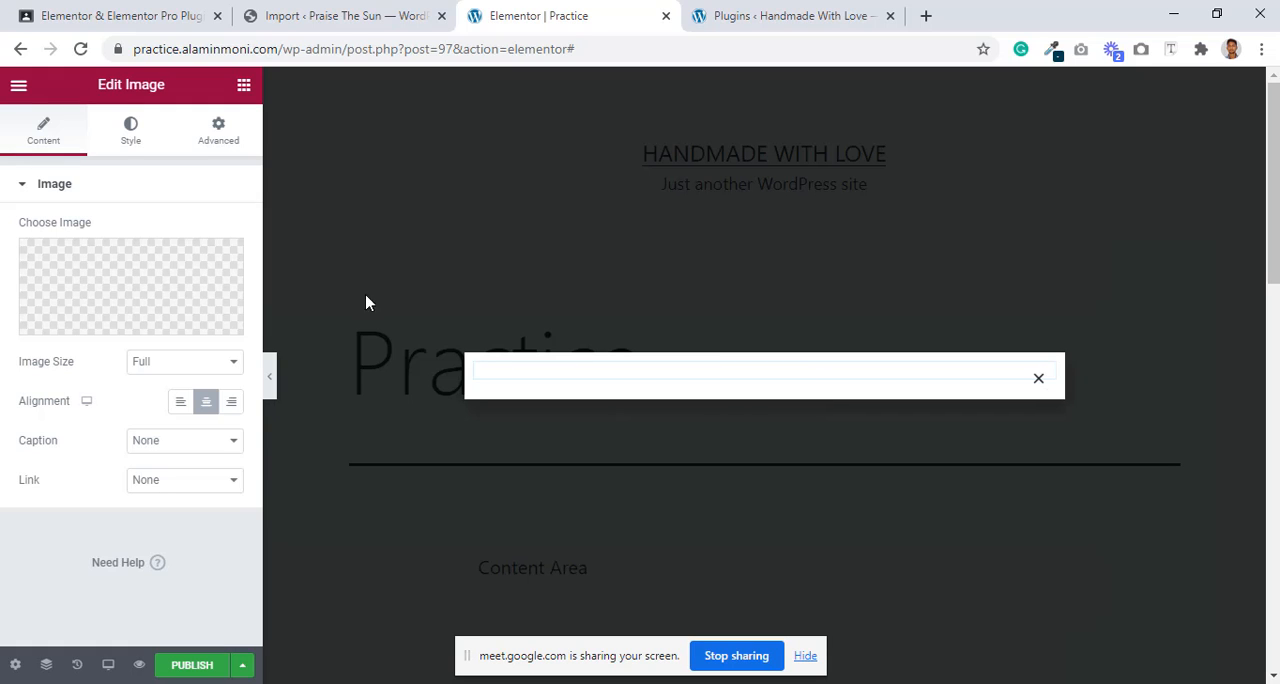
Step: Clear the chosen image and delete the section that contains the Image widget
left_click(222, 265)
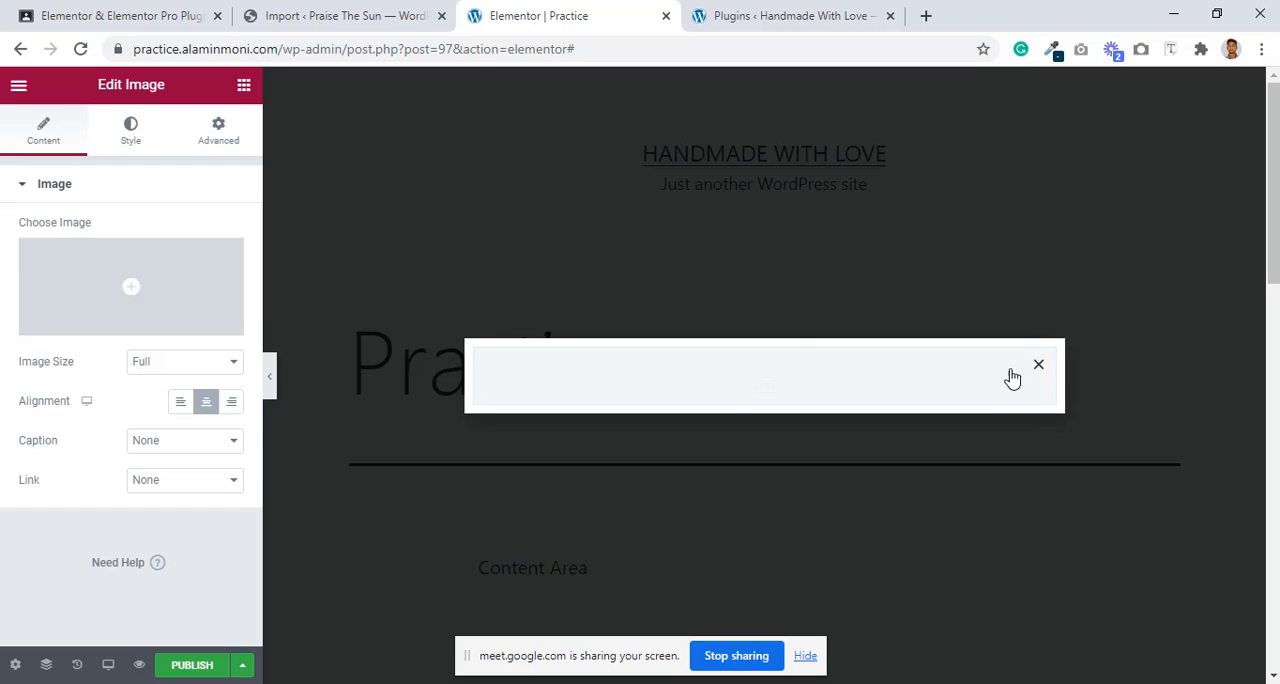
mouse_move(943, 363)
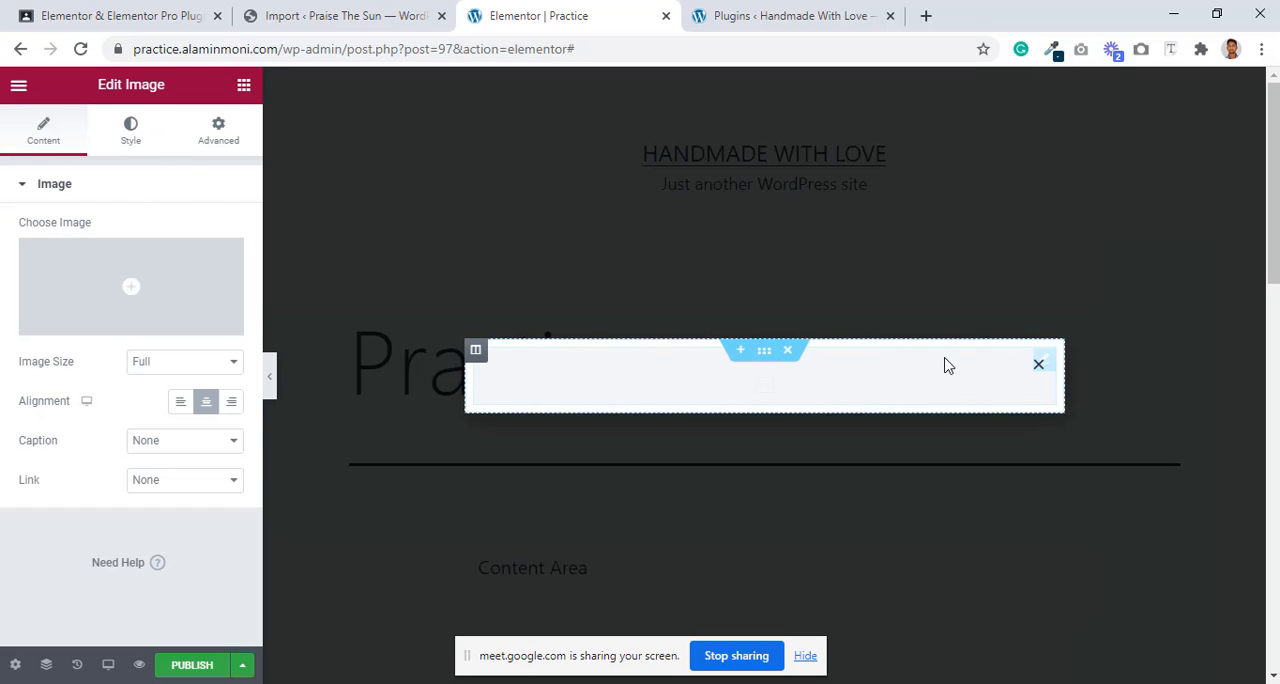
left_click(787, 351)
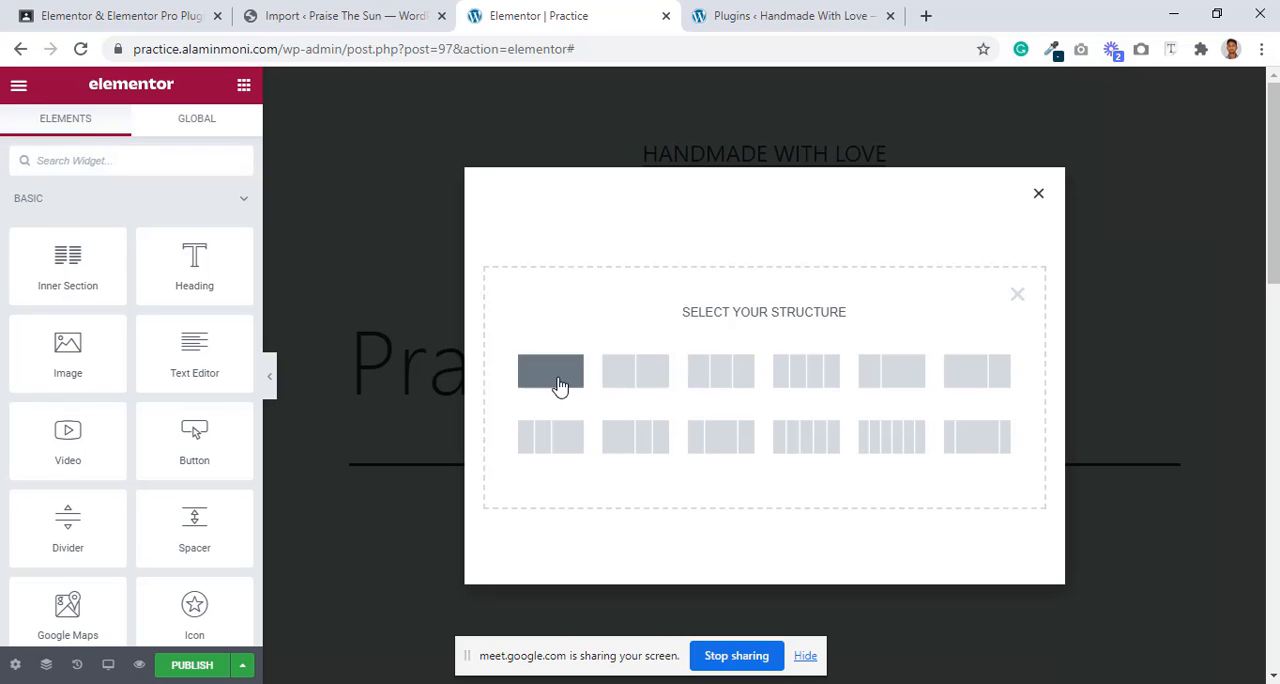
Step: Build a two-column section with an Image widget in the first column, widening that column to about two thirds
left_click(615, 378)
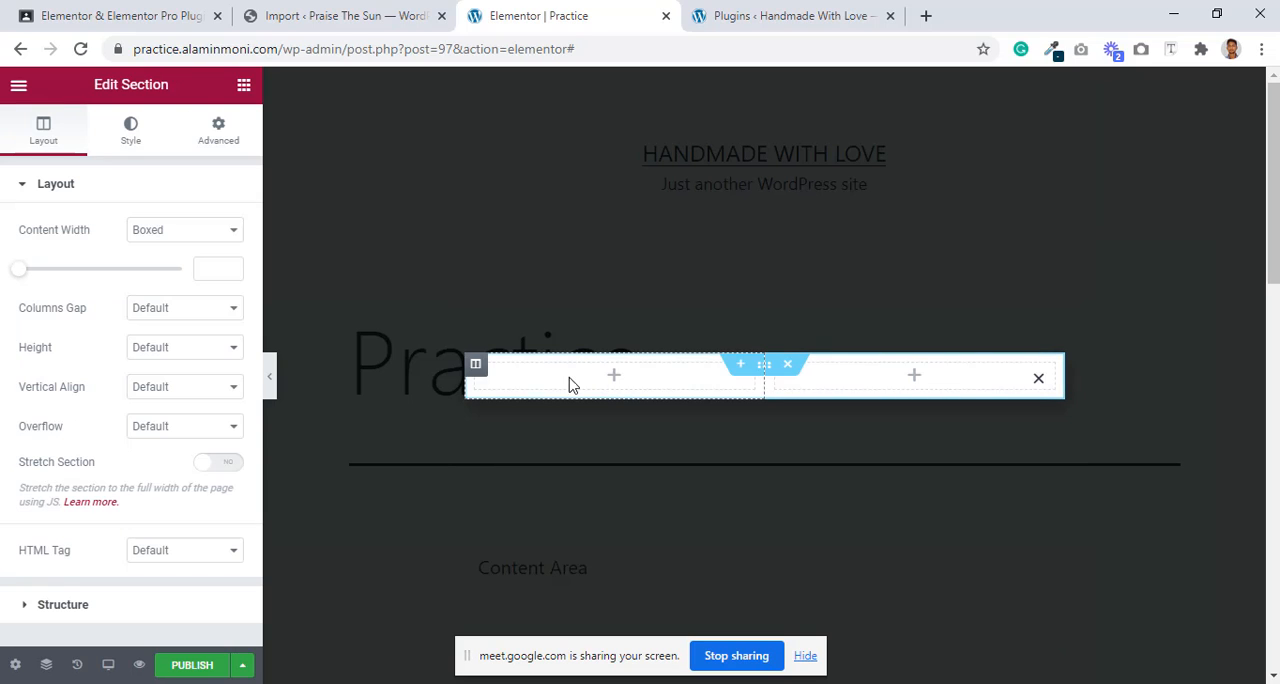
left_click(243, 85)
left_click_drag(68, 350, 628, 384)
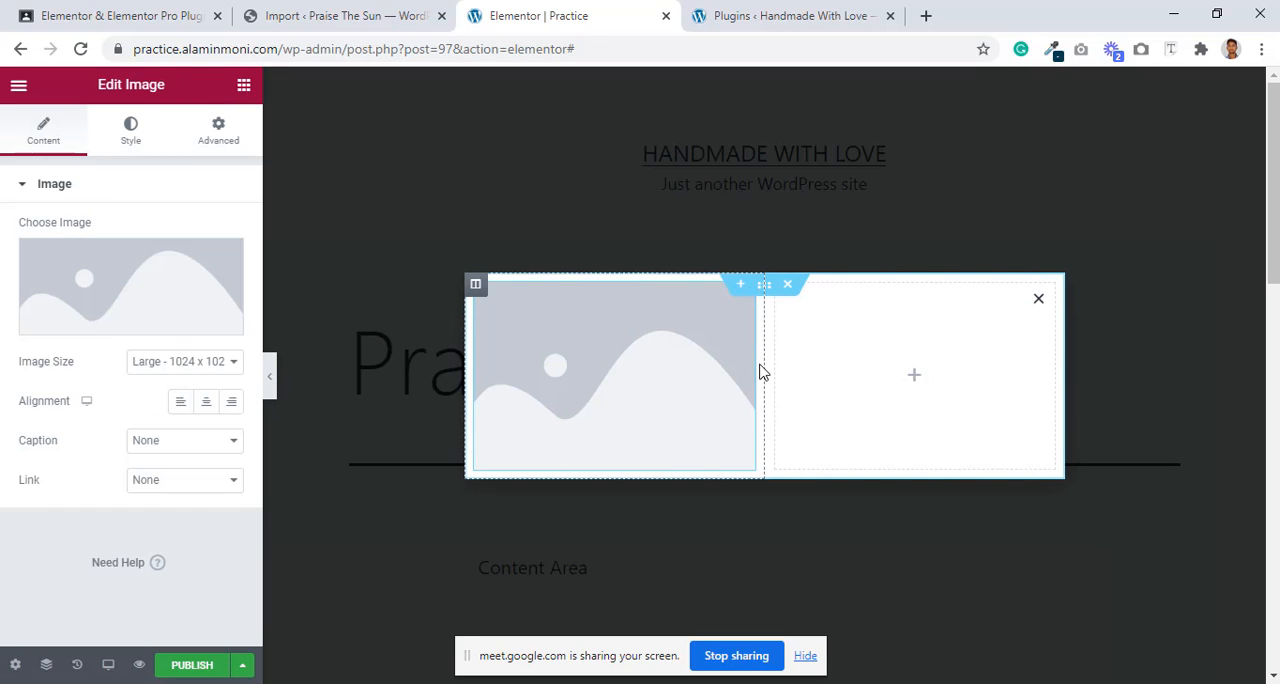
left_click_drag(764, 368, 863, 375)
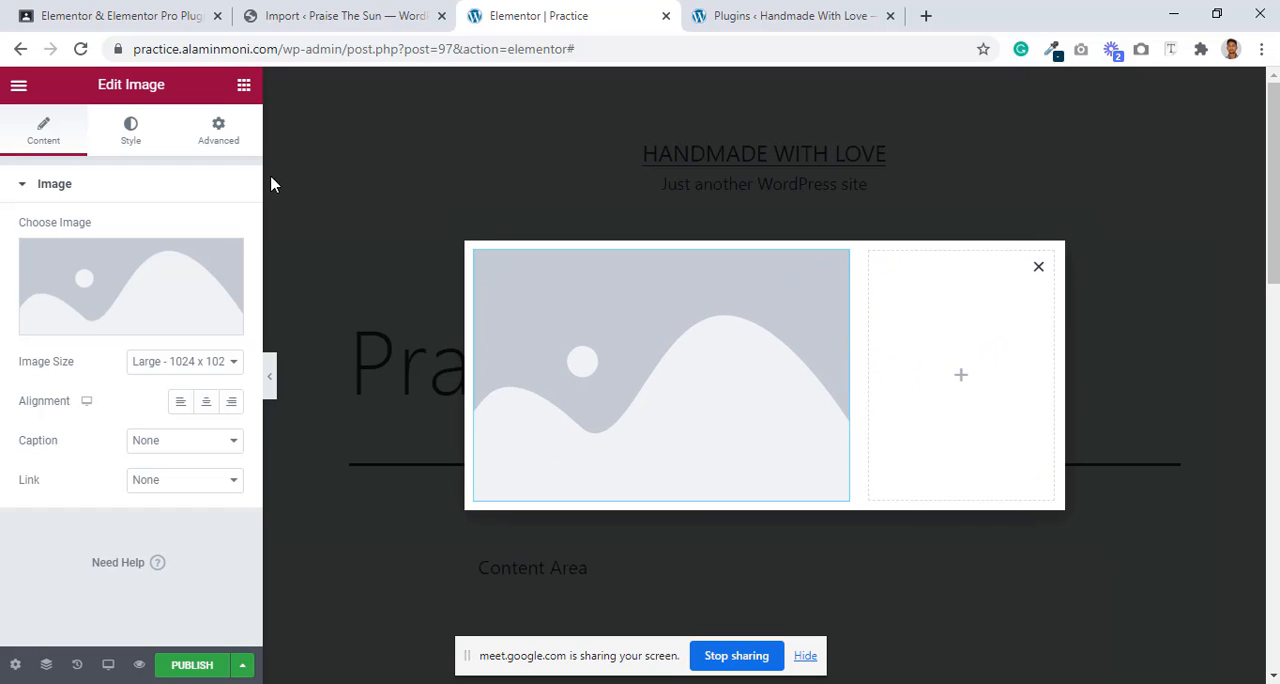
Step: Add a Form widget to the empty narrow column of the popup and hide its field labels
left_click(243, 86)
scroll(91, 472, "down", 3)
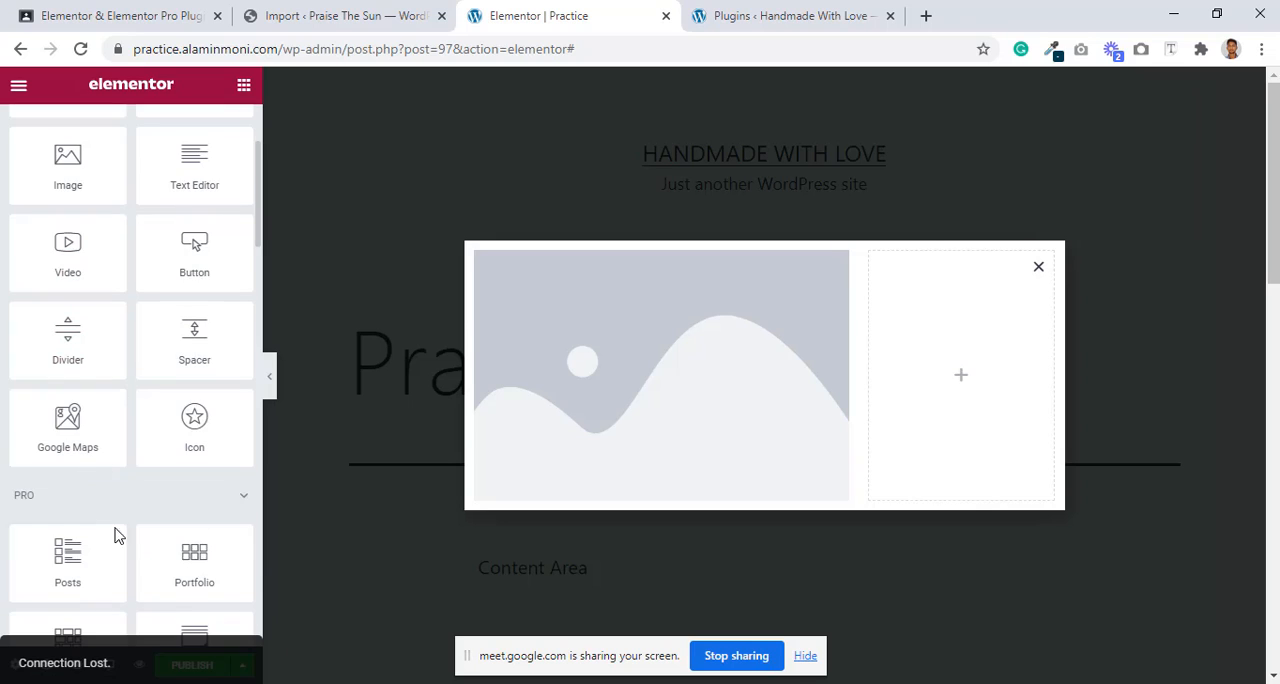
scroll(114, 535, "down", 1)
left_click_drag(170, 545, 970, 380)
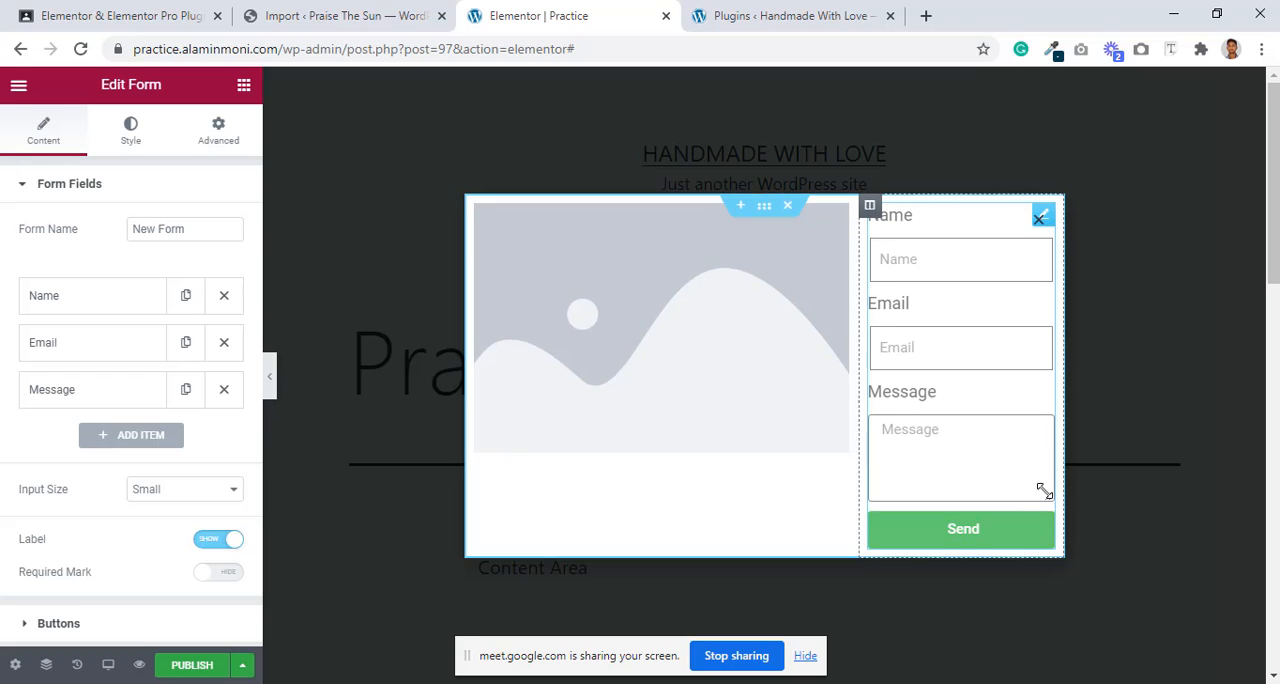
left_click_drag(1046, 491, 1032, 458)
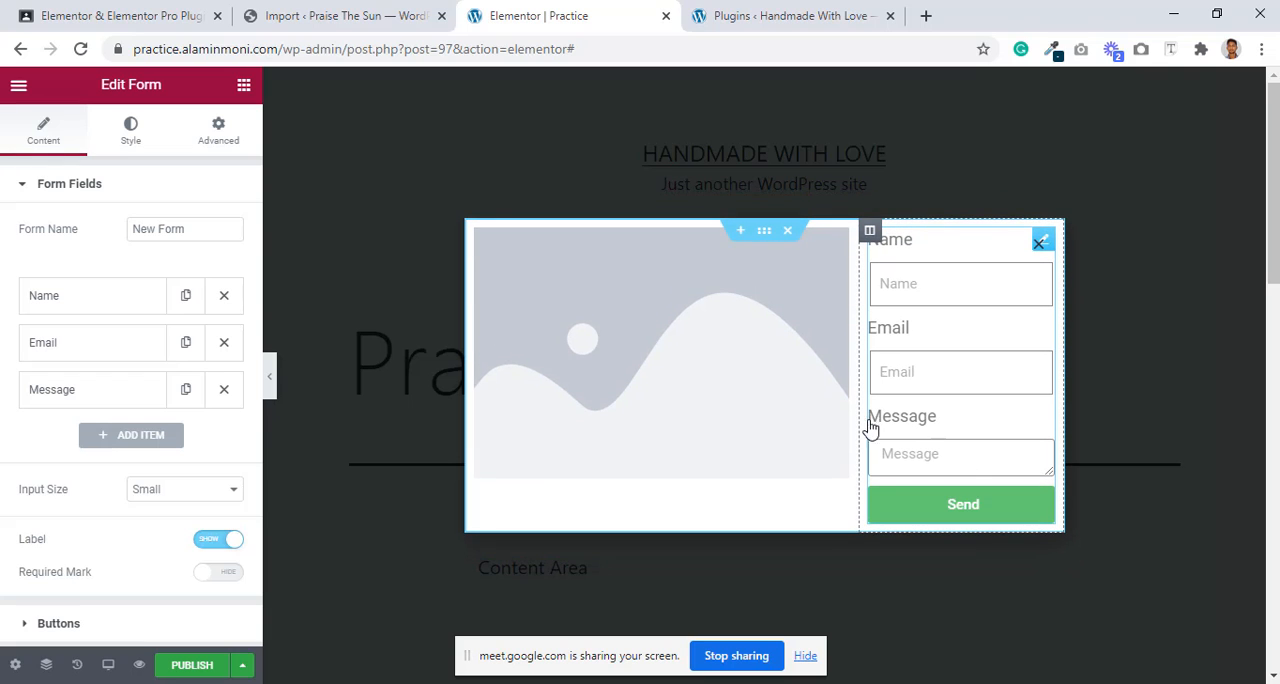
left_click(220, 540)
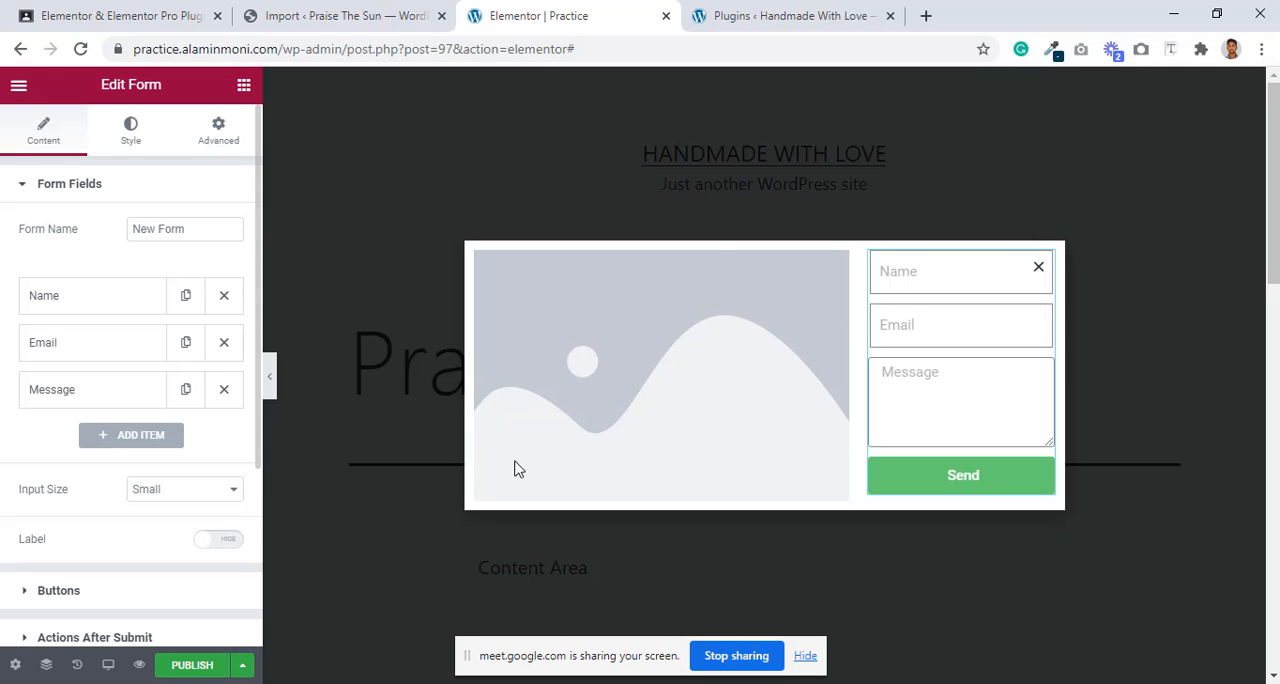
Step: Insert groomsman3.jpg from the media library into the Image widget beside the form
left_click(745, 433)
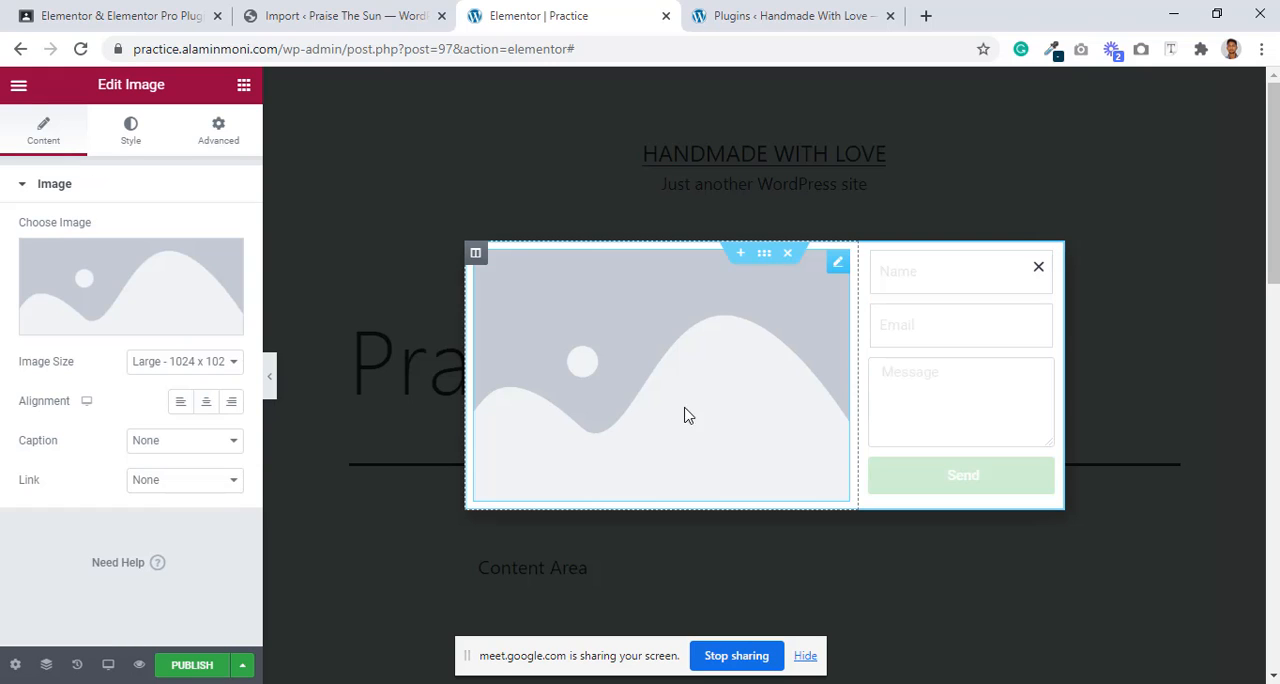
left_click(82, 330)
left_click(178, 362)
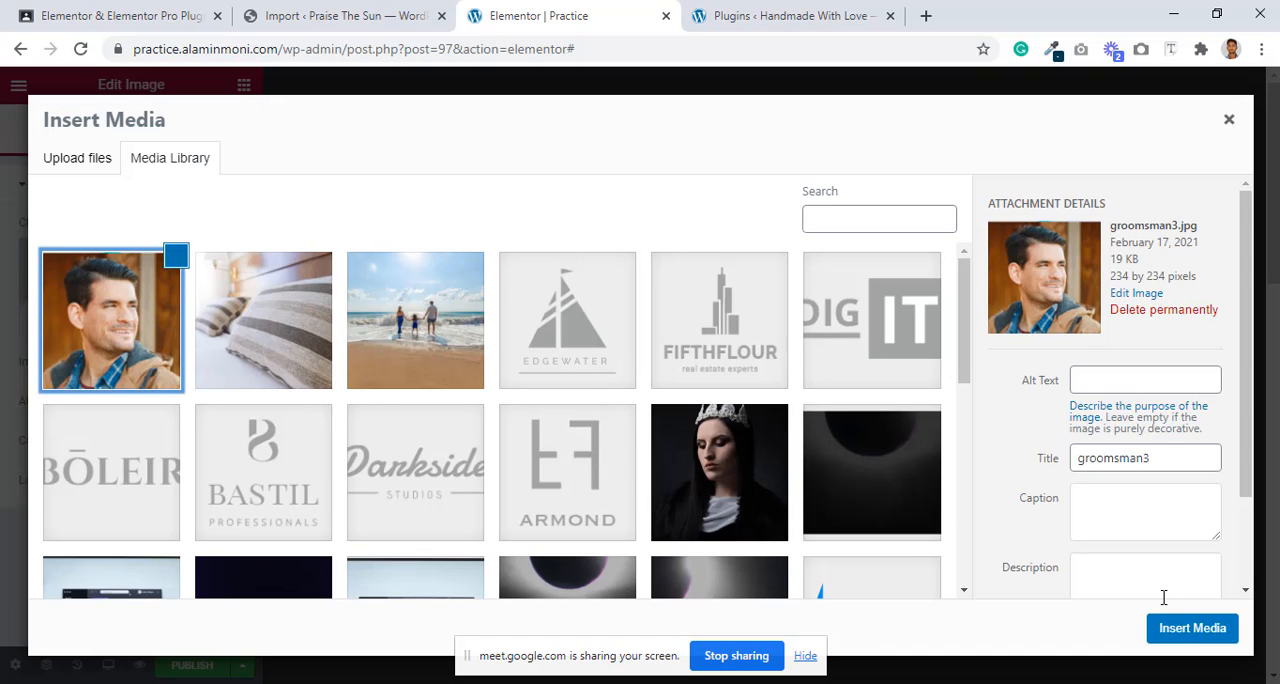
left_click(1180, 631)
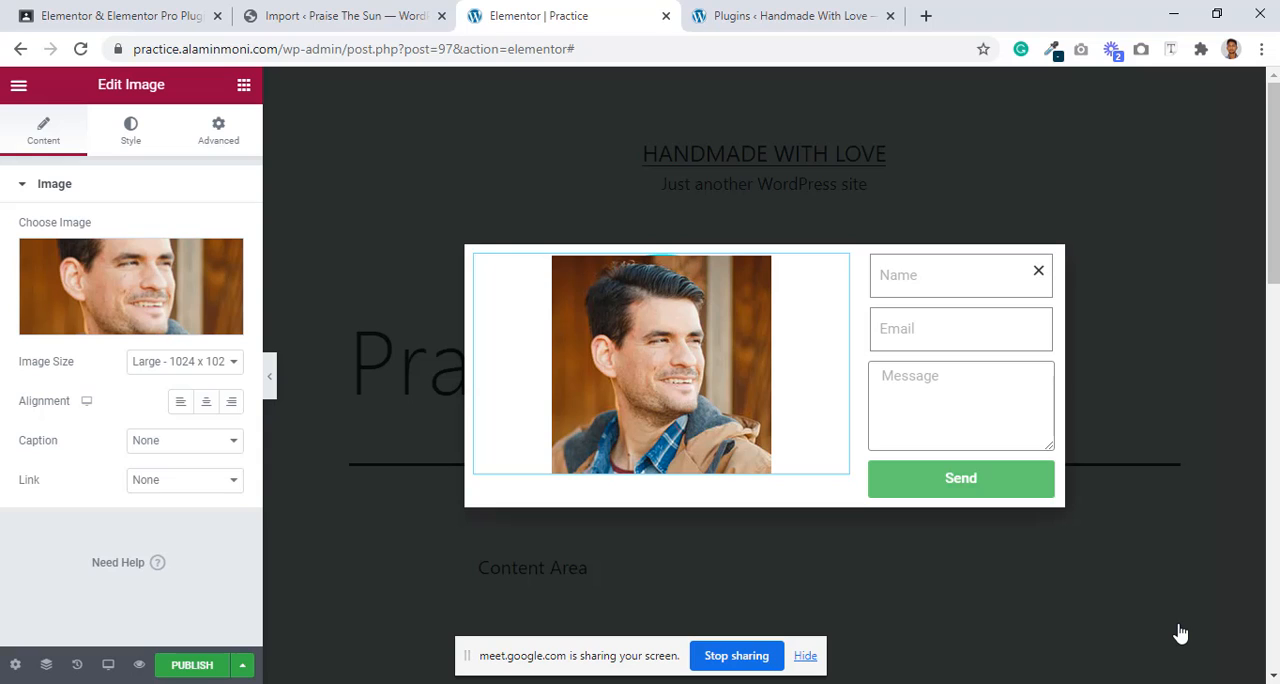
Step: Align the portrait image to the center and set its image size to Full
left_click(206, 401)
left_click(190, 364)
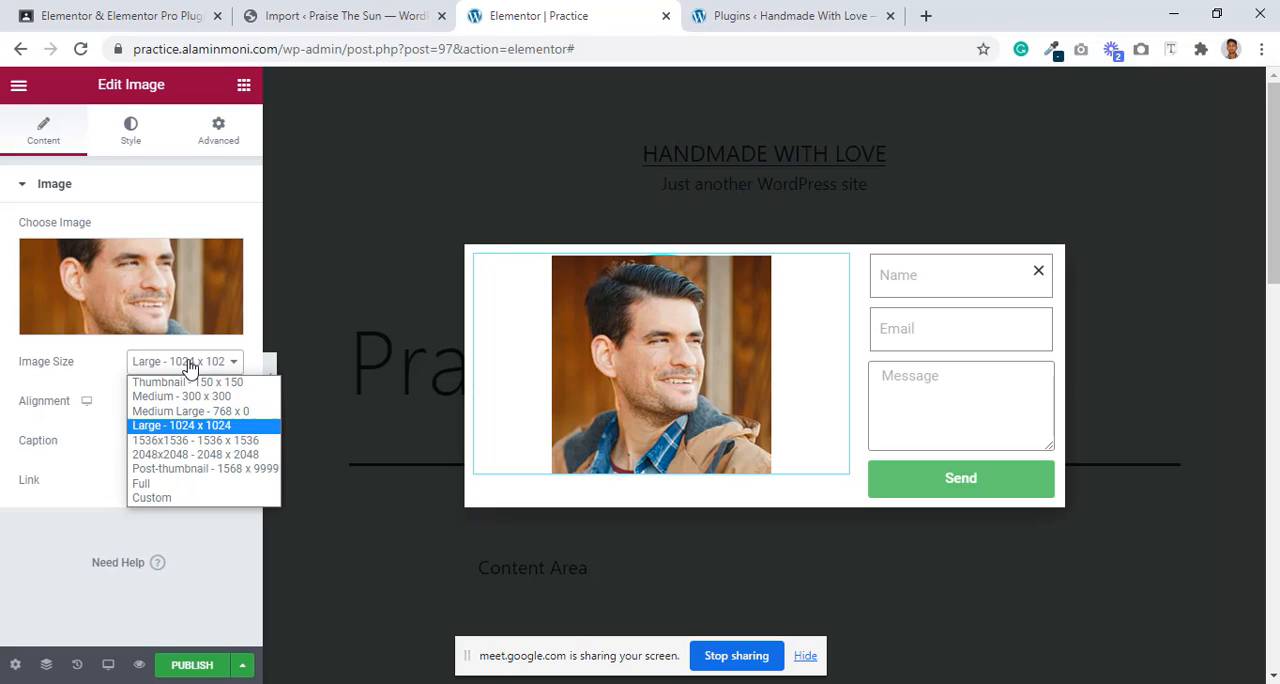
left_click(147, 486)
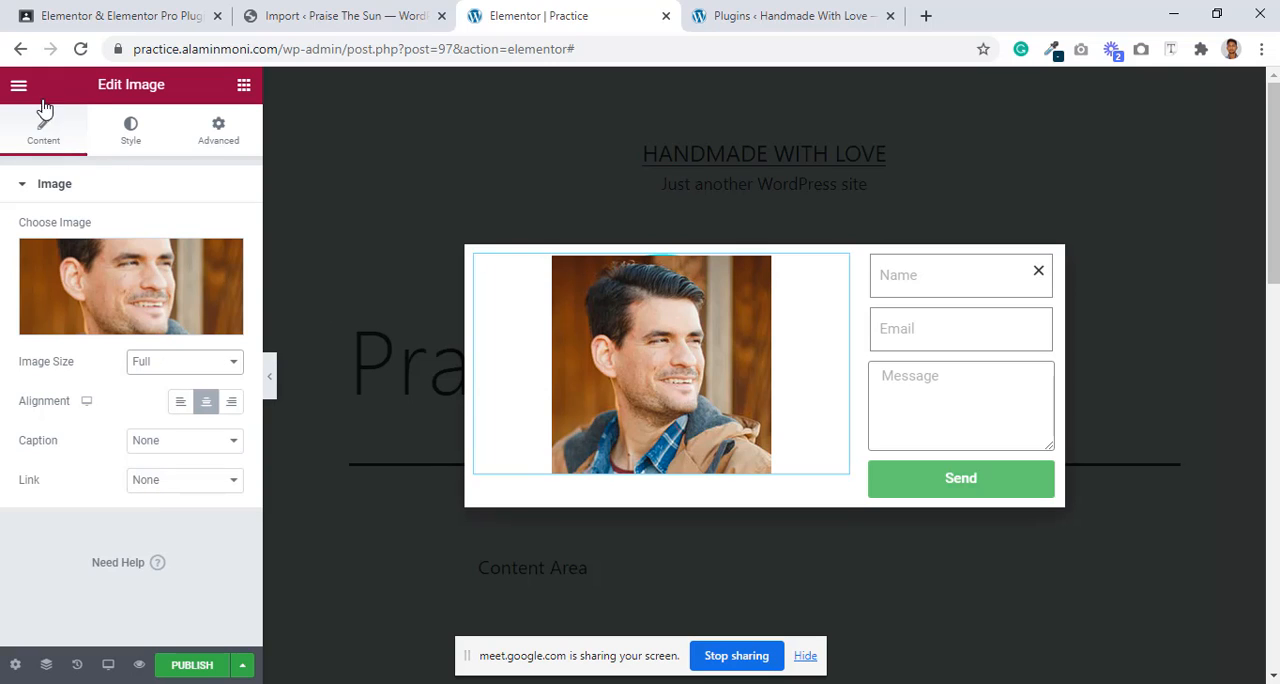
Step: Try different Width and Max Width values on the portrait image, and clear both values
left_click(131, 130)
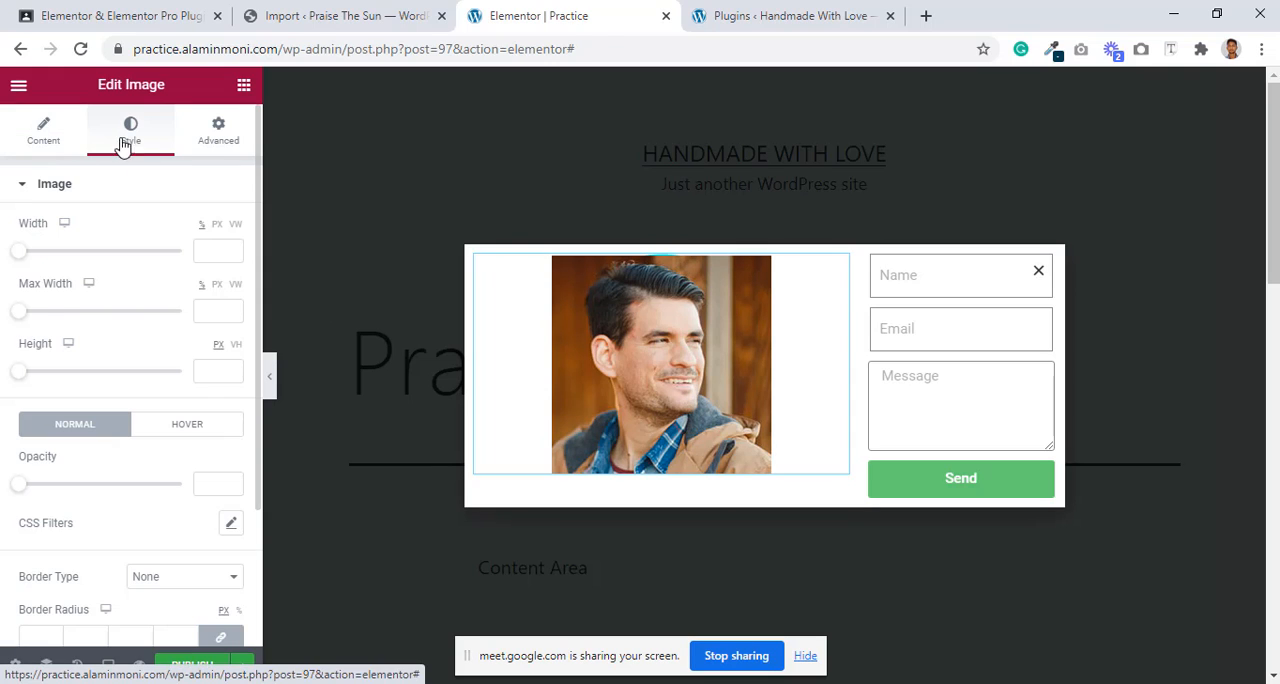
left_click_drag(22, 256, 56, 268)
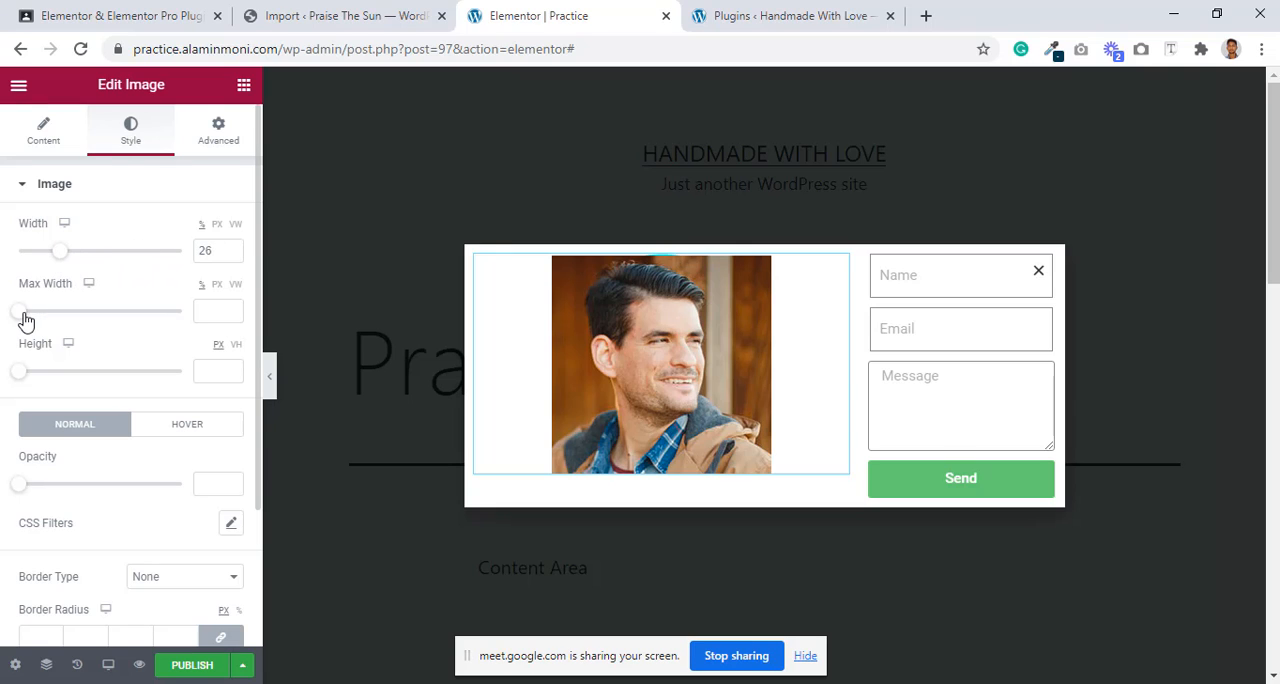
left_click_drag(26, 317, 62, 321)
left_click_drag(60, 258, 10, 258)
left_click_drag(57, 314, 3, 335)
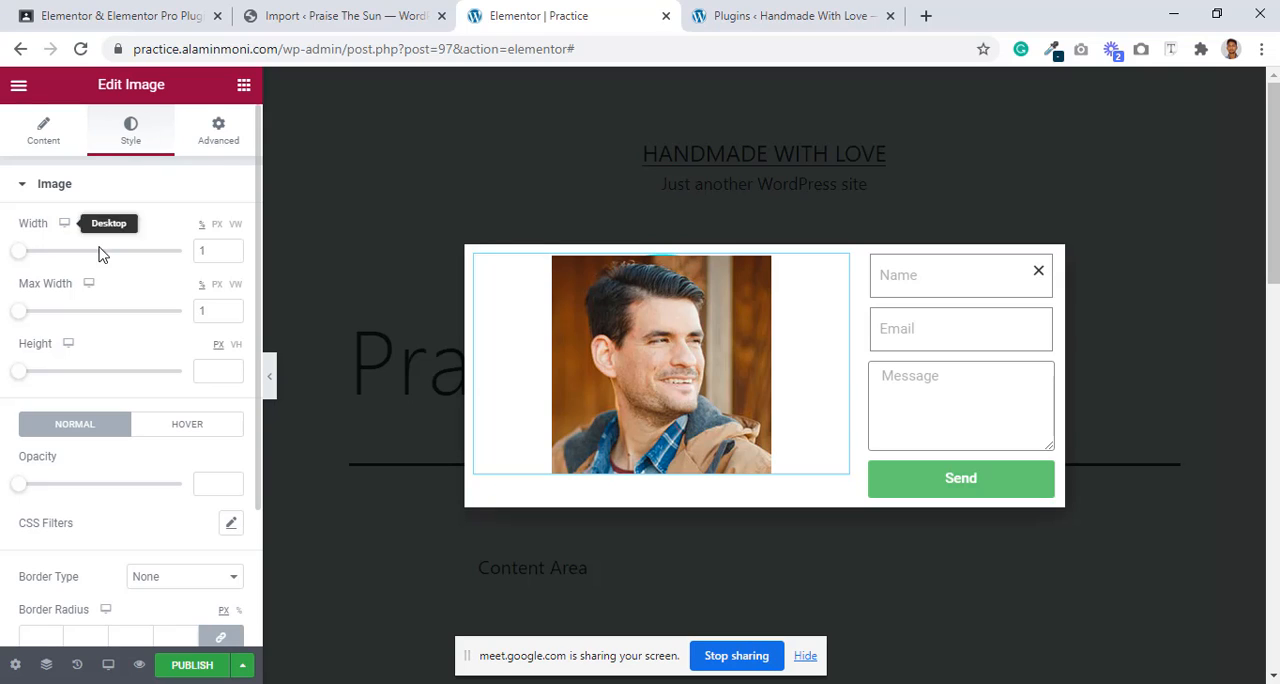
left_click_drag(221, 260, 85, 253)
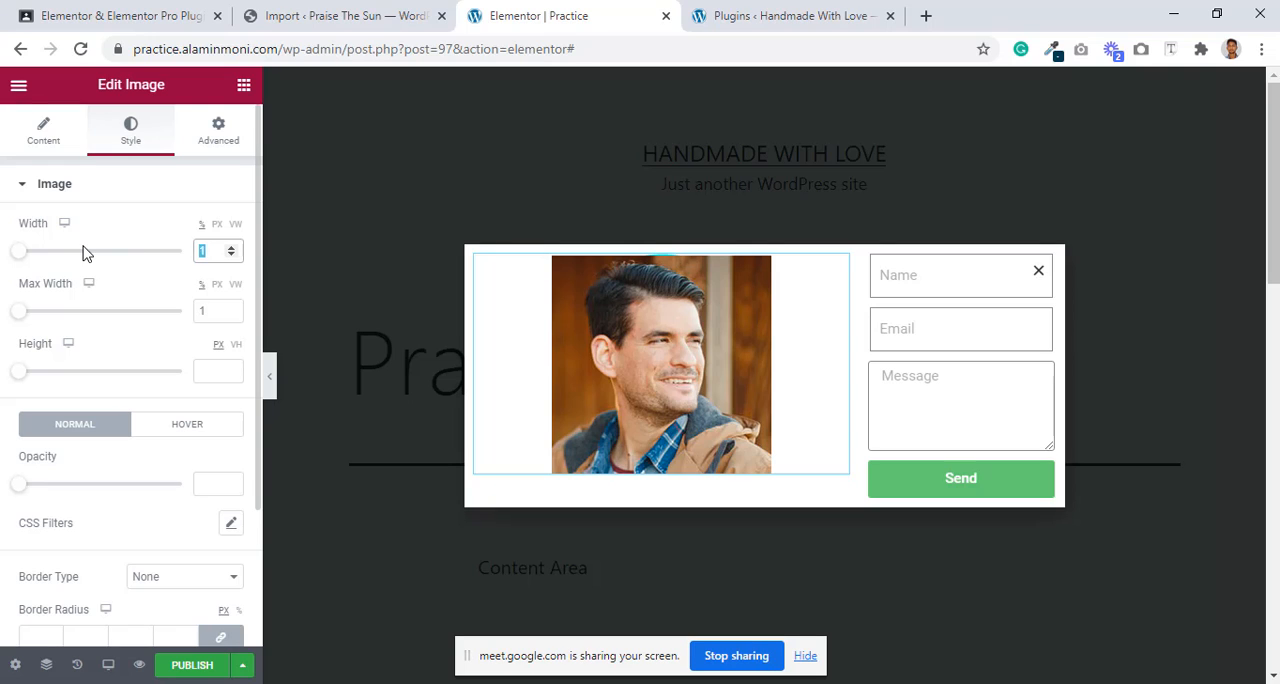
left_click_drag(220, 309, 166, 314)
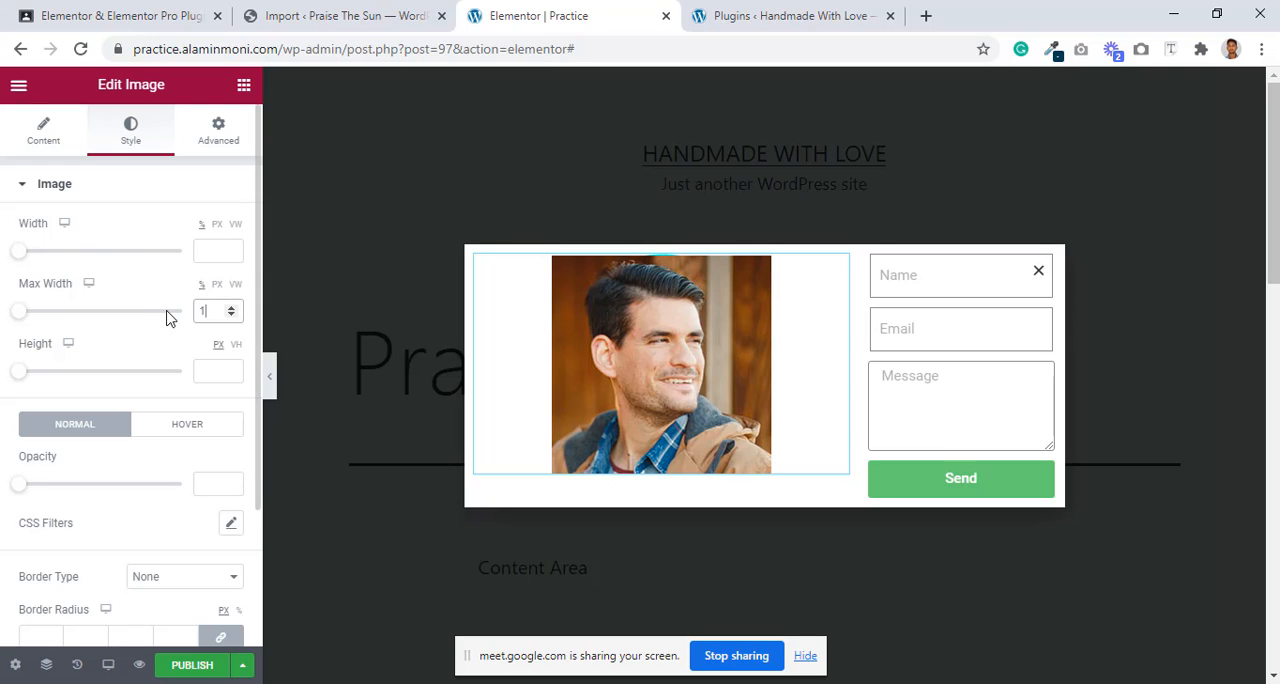
key("BackSpace")
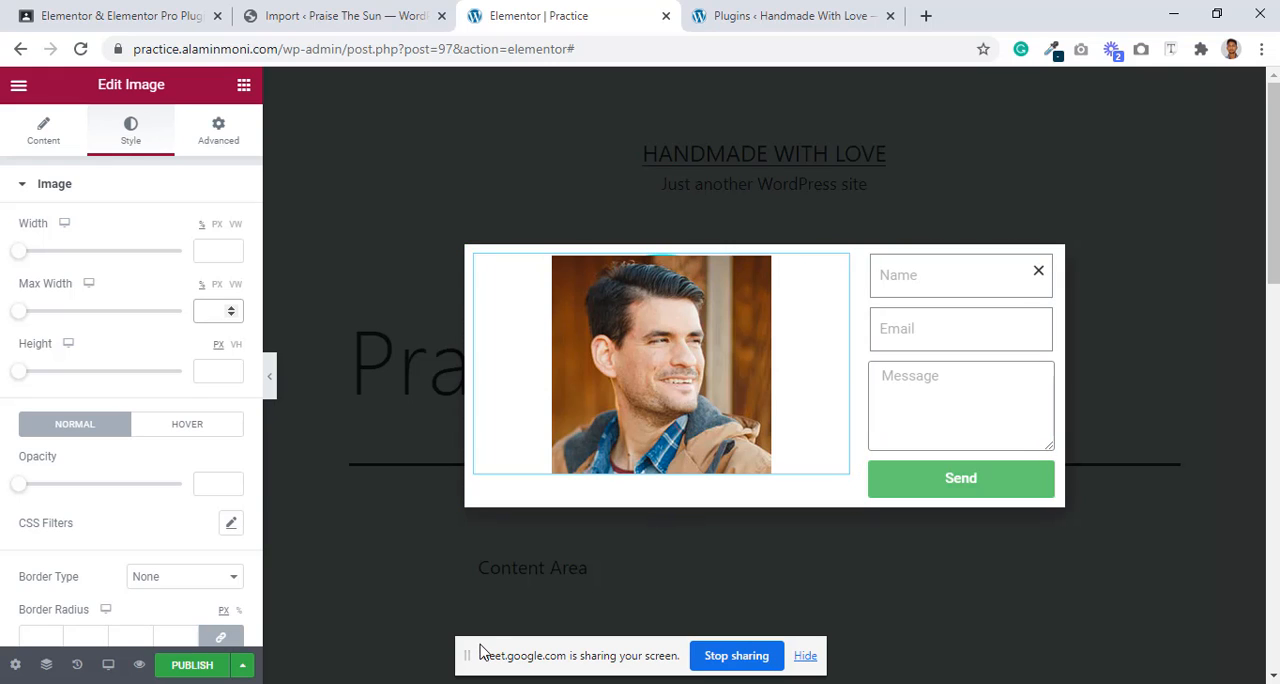
left_click(36, 135)
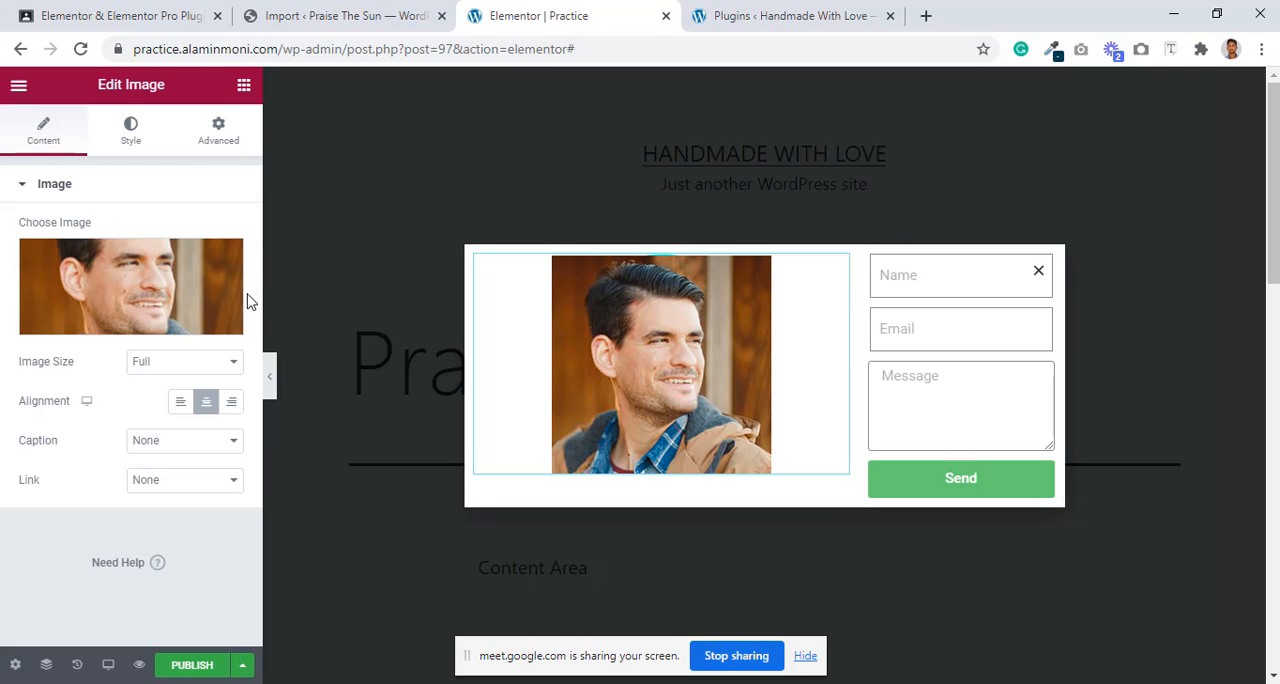
Step: Preview the popup at mobile size and examine the portrait image's margin and padding settings
mouse_move(243, 308)
left_click(210, 140)
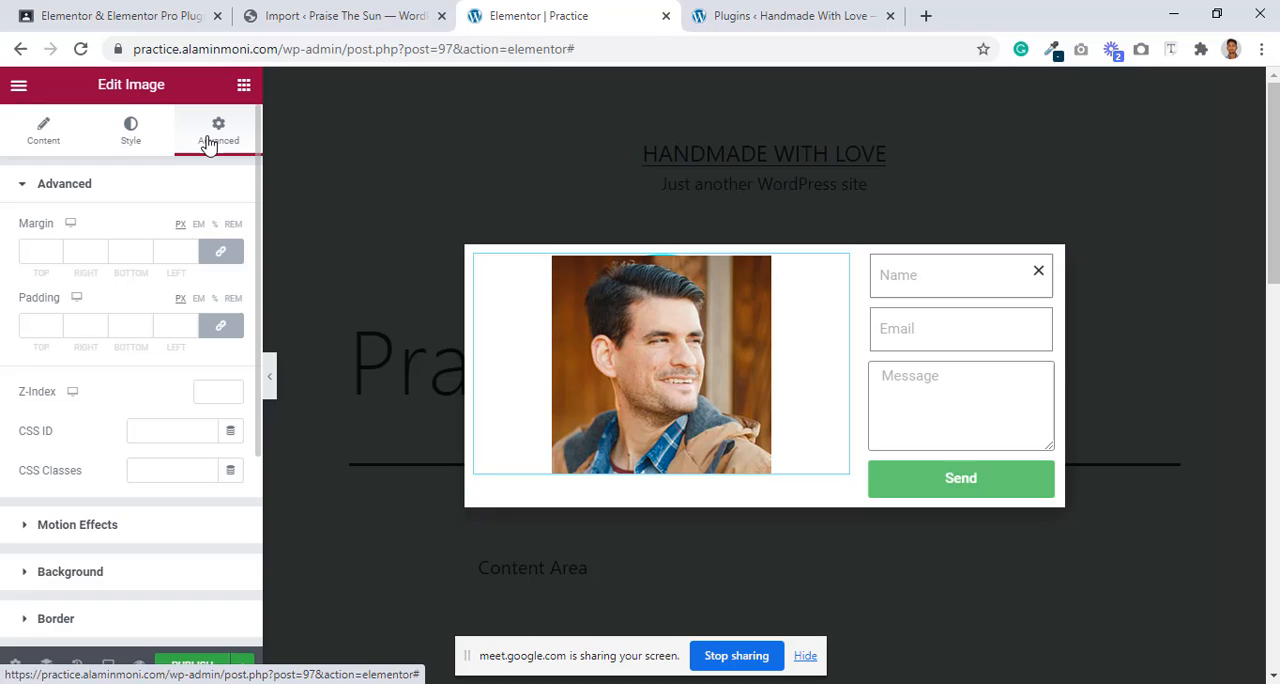
left_click(48, 251)
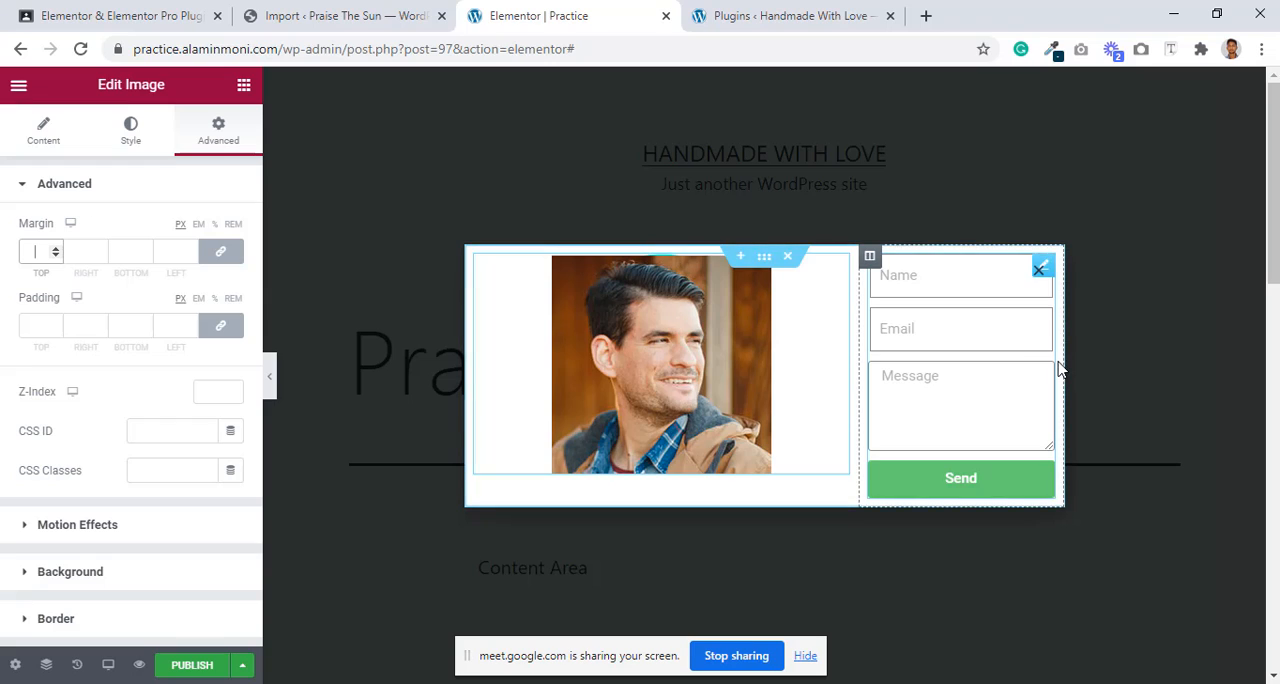
left_click(108, 665)
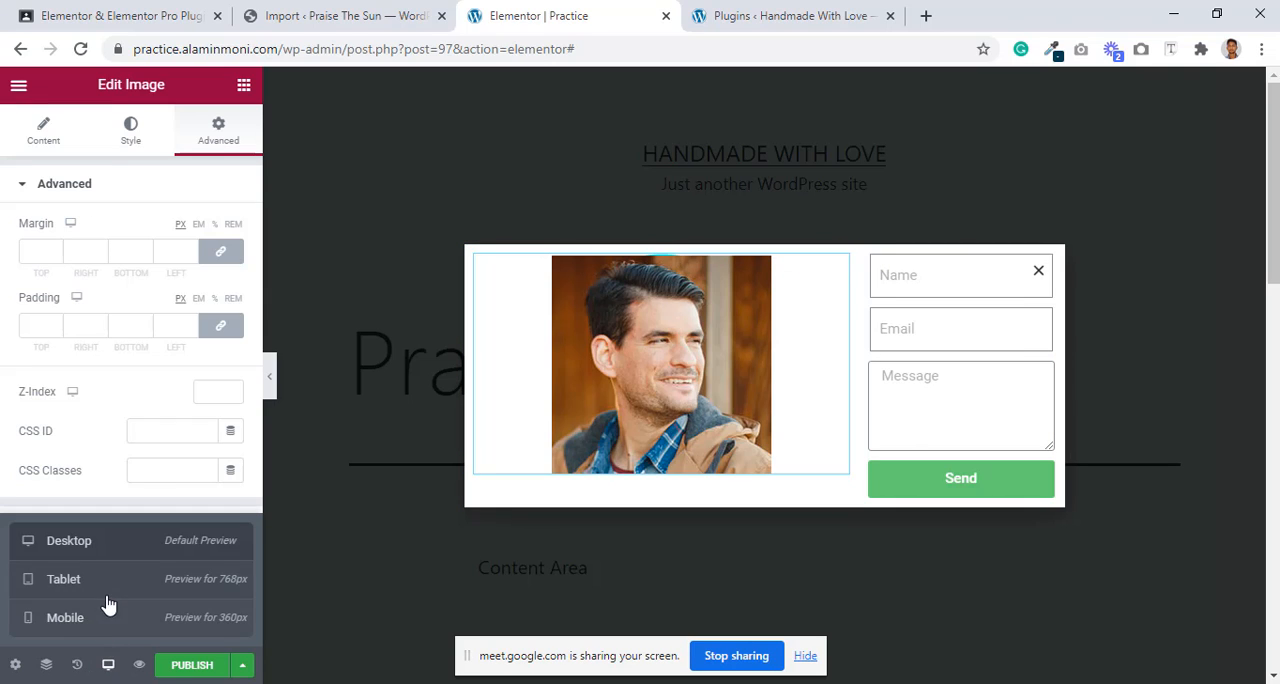
left_click(106, 618)
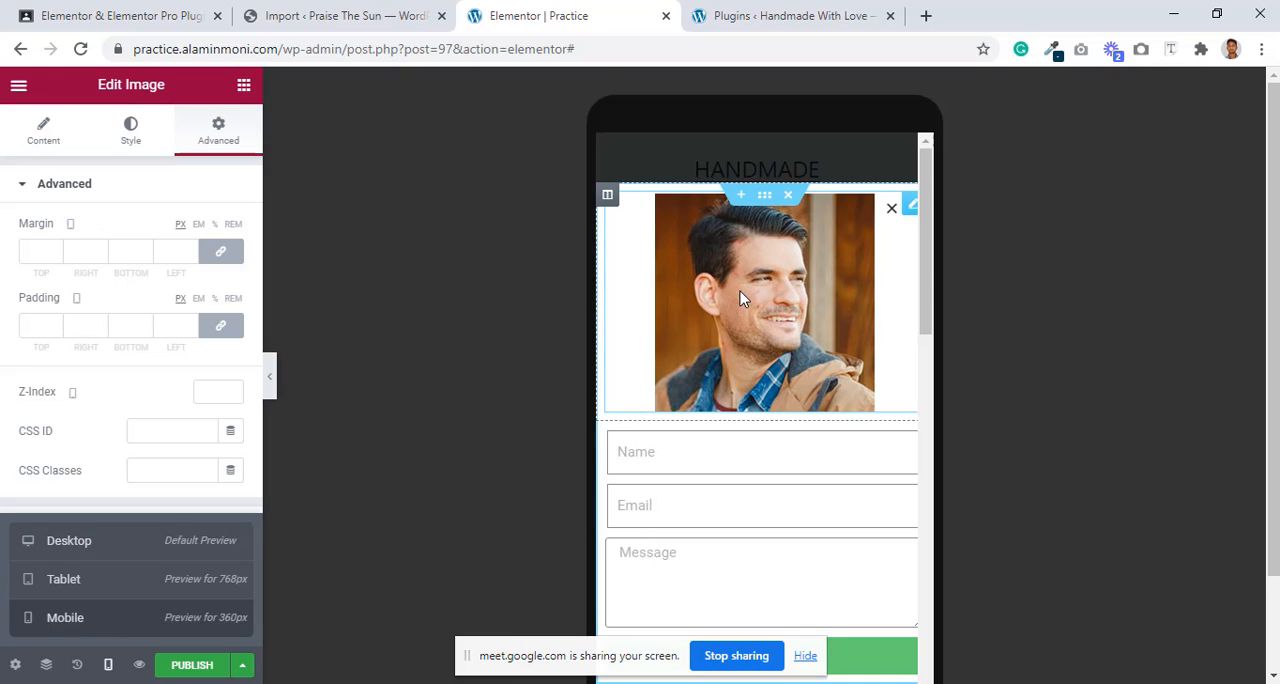
scroll(776, 429, "down", 3)
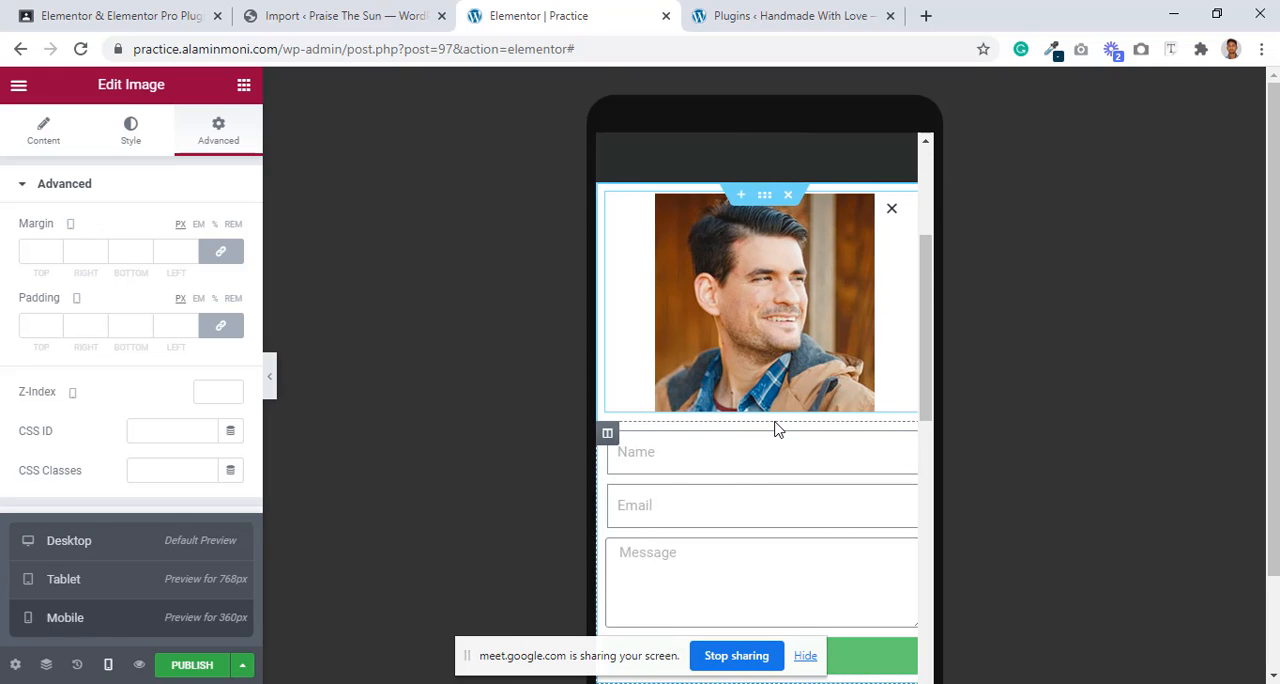
scroll(773, 492, "up", 3)
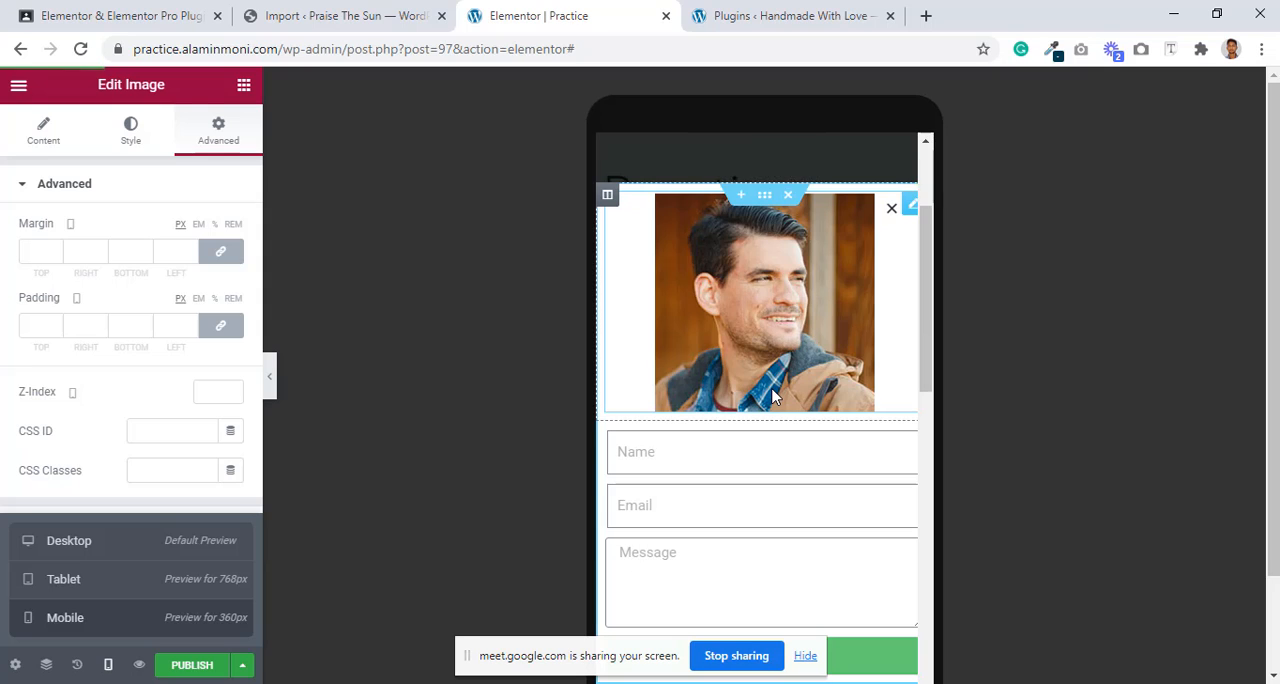
left_click(34, 251)
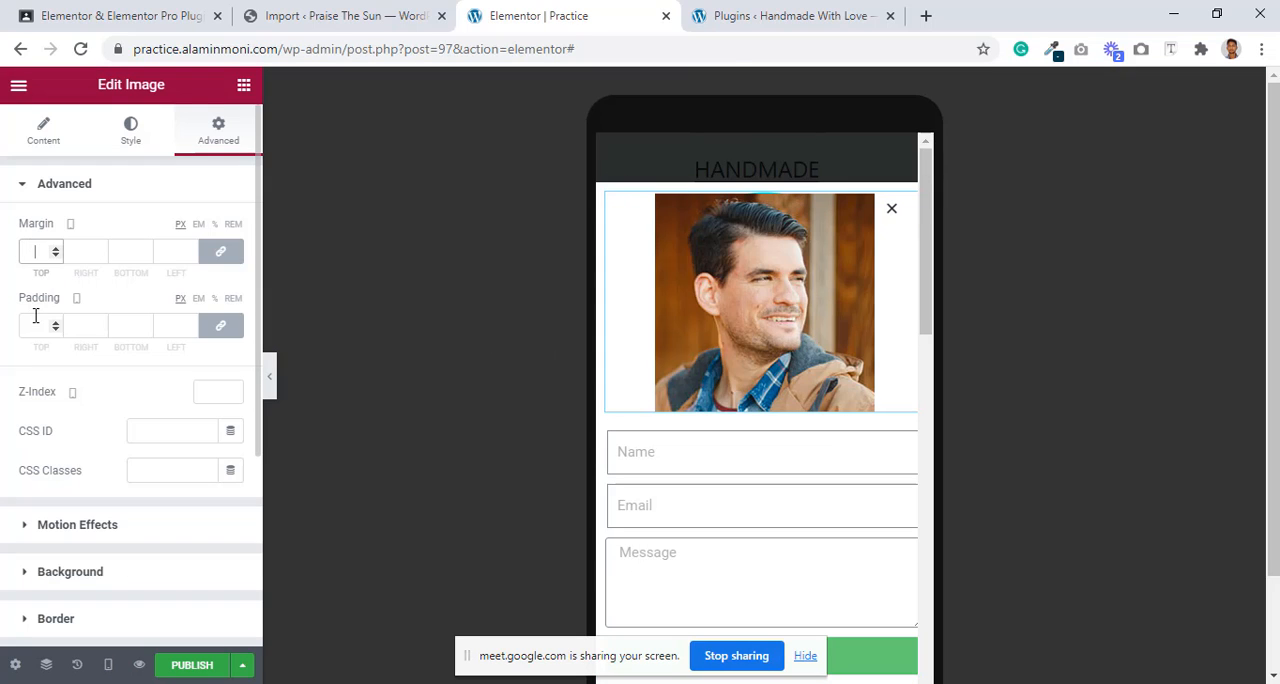
left_click(35, 320)
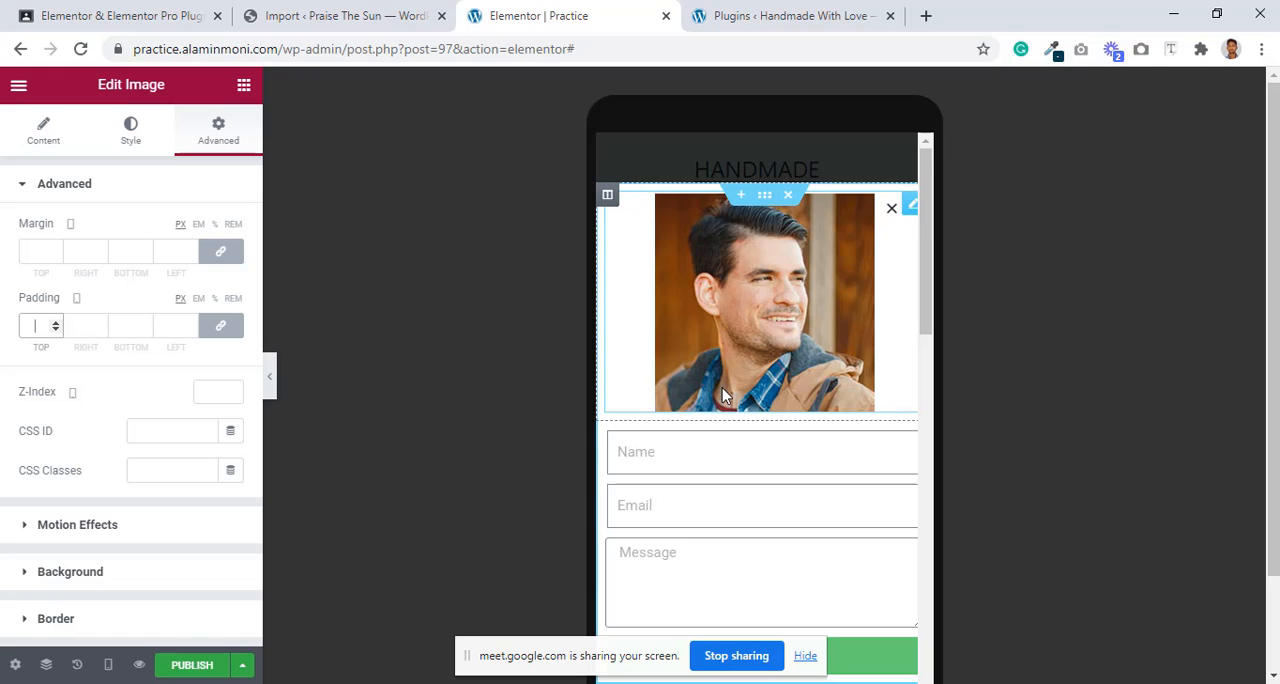
Step: Examine the portrait image's mobile sizing and border radius settings against the popup's mobile preview
left_click(130, 135)
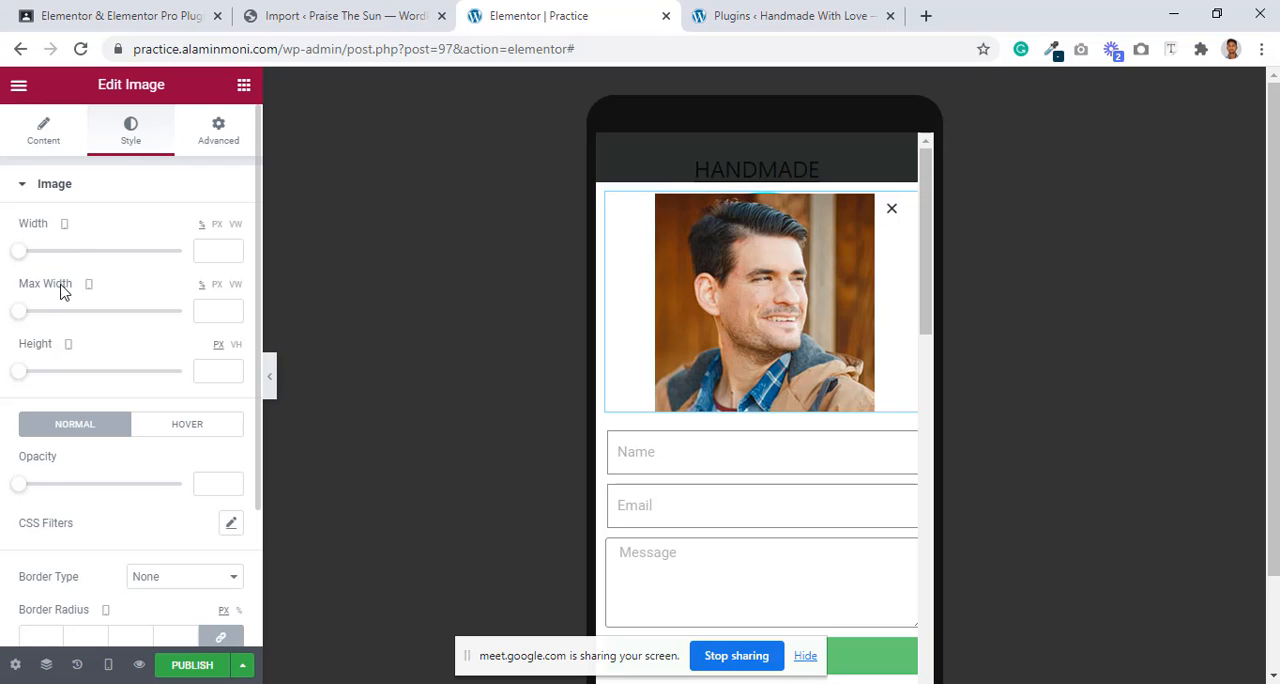
mouse_move(64, 228)
scroll(123, 484, "down", 2)
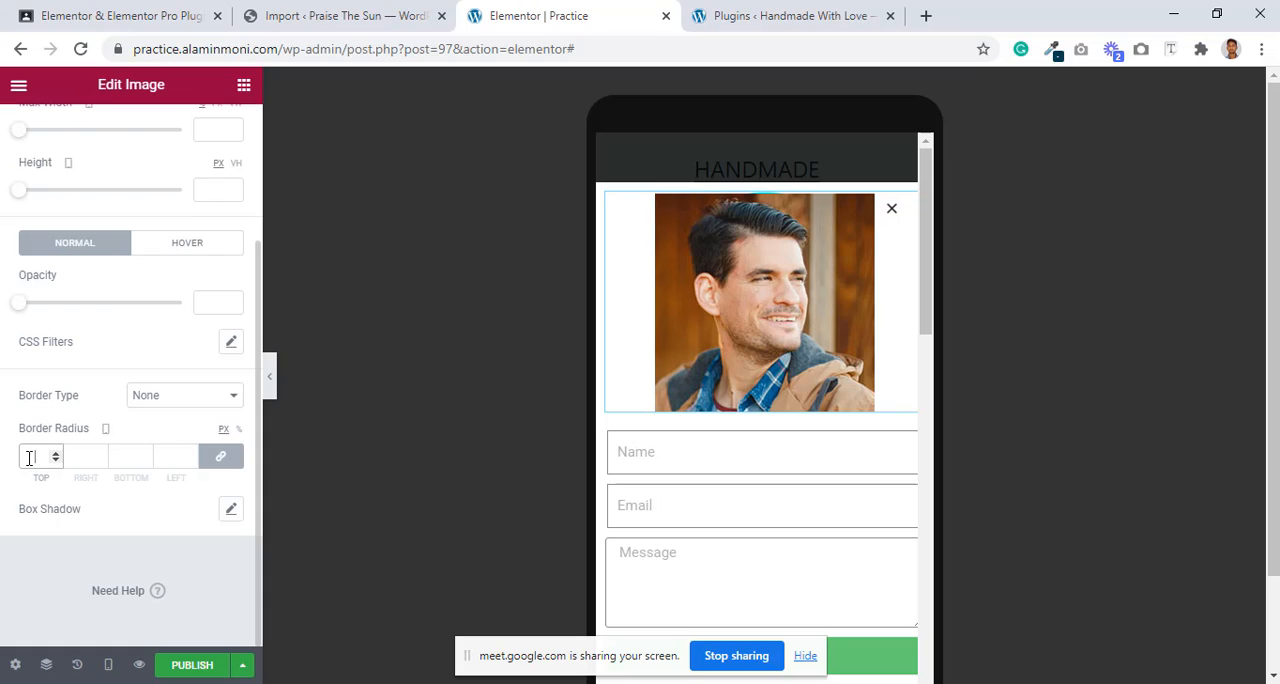
scroll(816, 326, "down", 6)
scroll(816, 326, "up", 2)
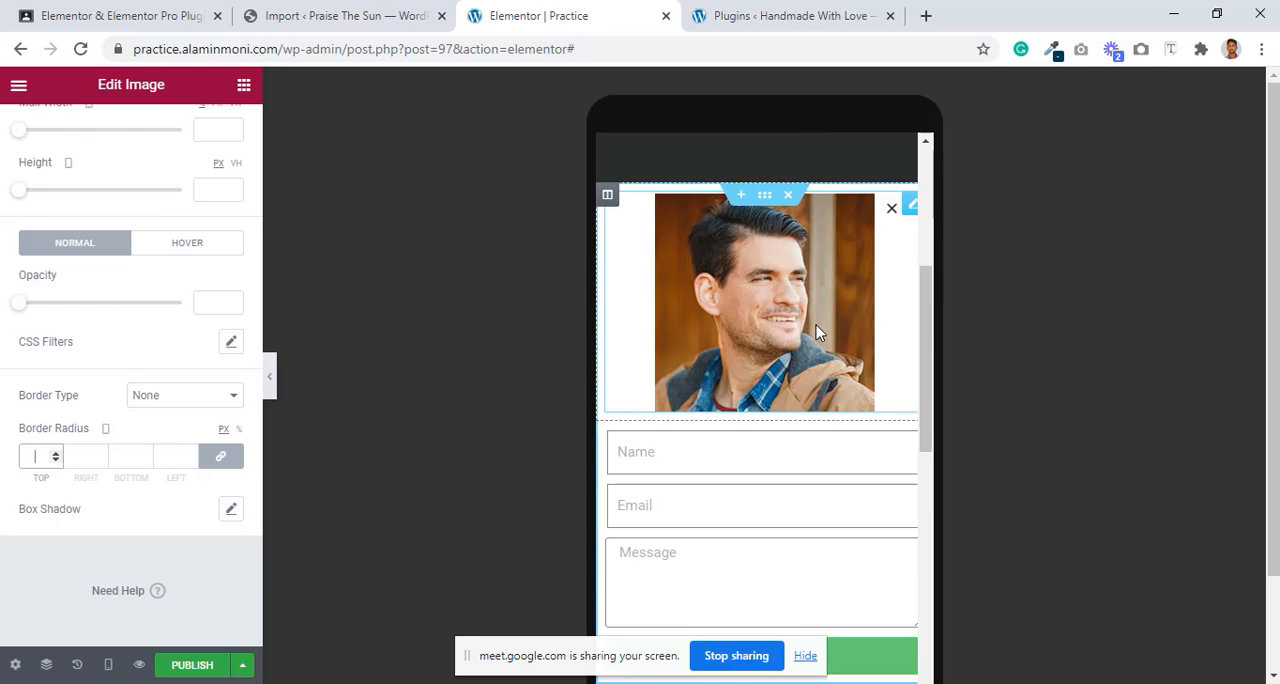
scroll(816, 325, "up", 4)
scroll(684, 475, "down", 2)
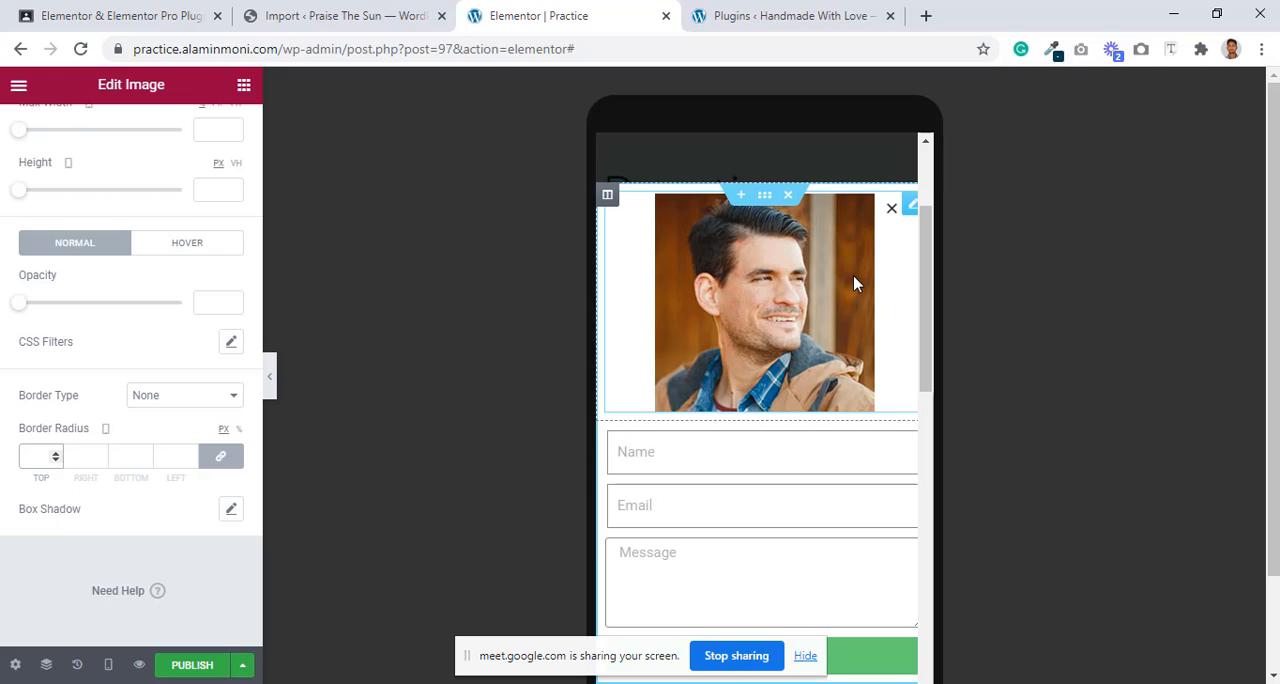
scroll(853, 275, "up", 2)
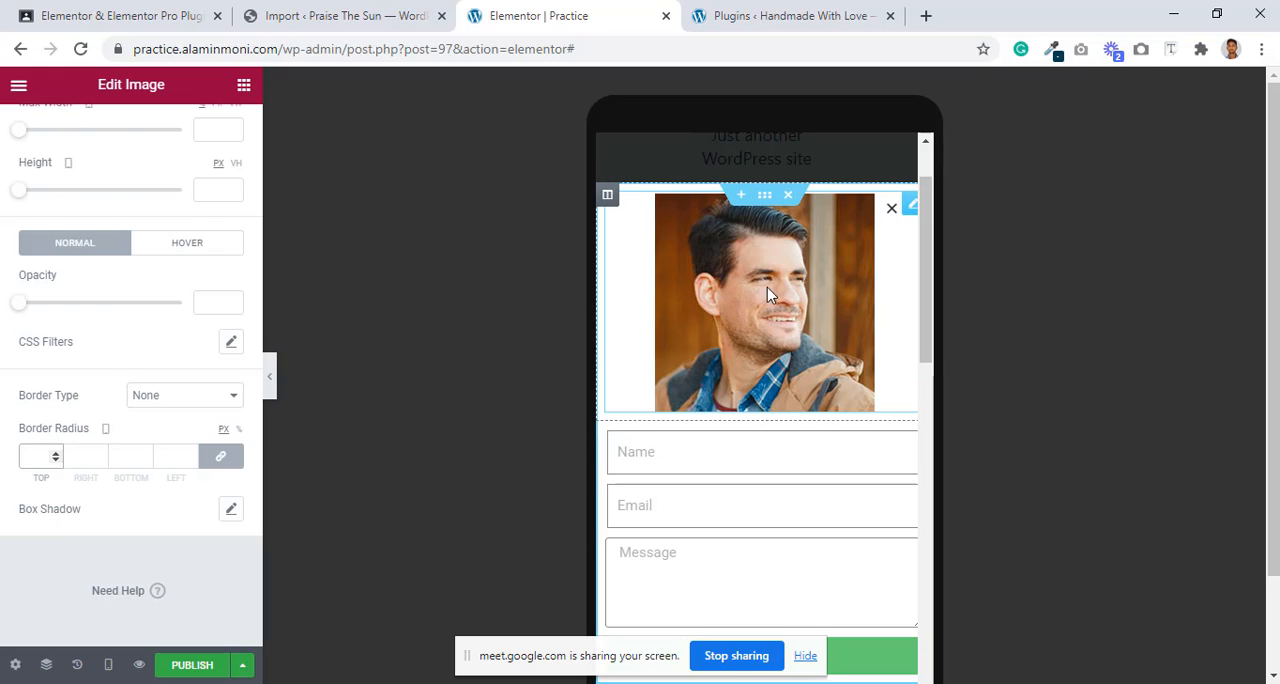
Step: Delete the popup section containing the portrait image and form, and return to the desktop preview
left_click(798, 203)
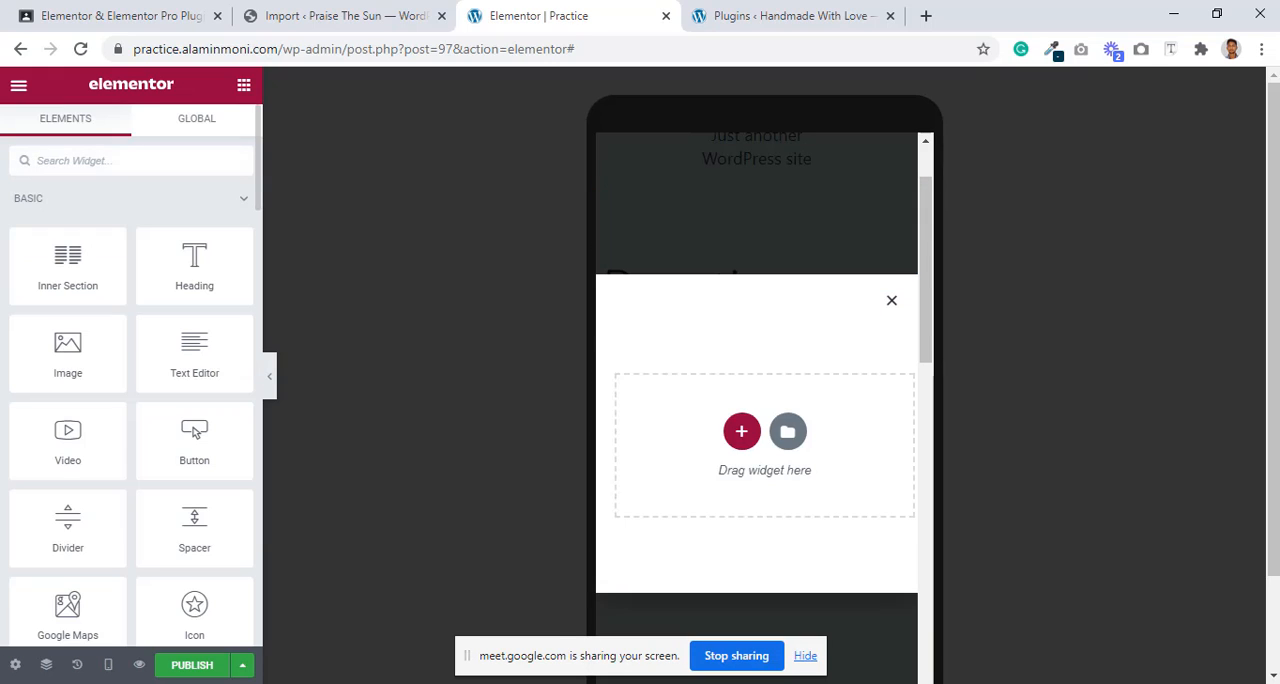
left_click(107, 664)
left_click(108, 540)
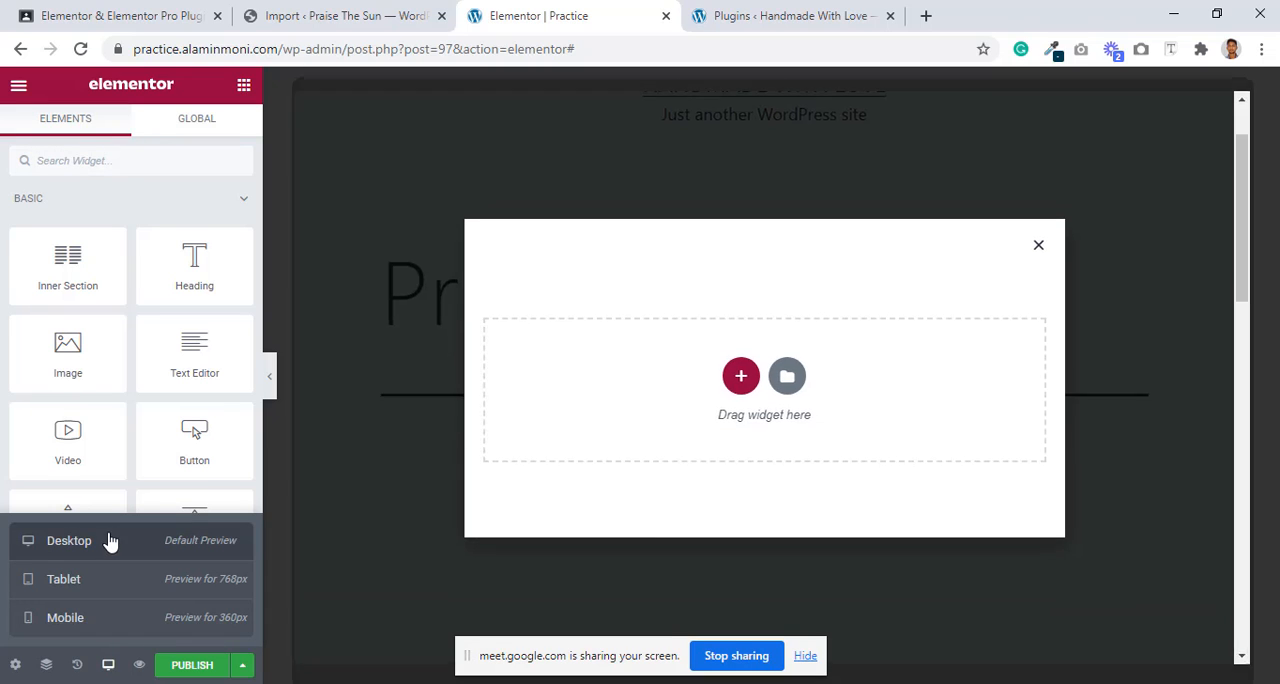
Step: Insert the blue "Connect" popup template with the cyclist illustration from the template library
left_click(787, 374)
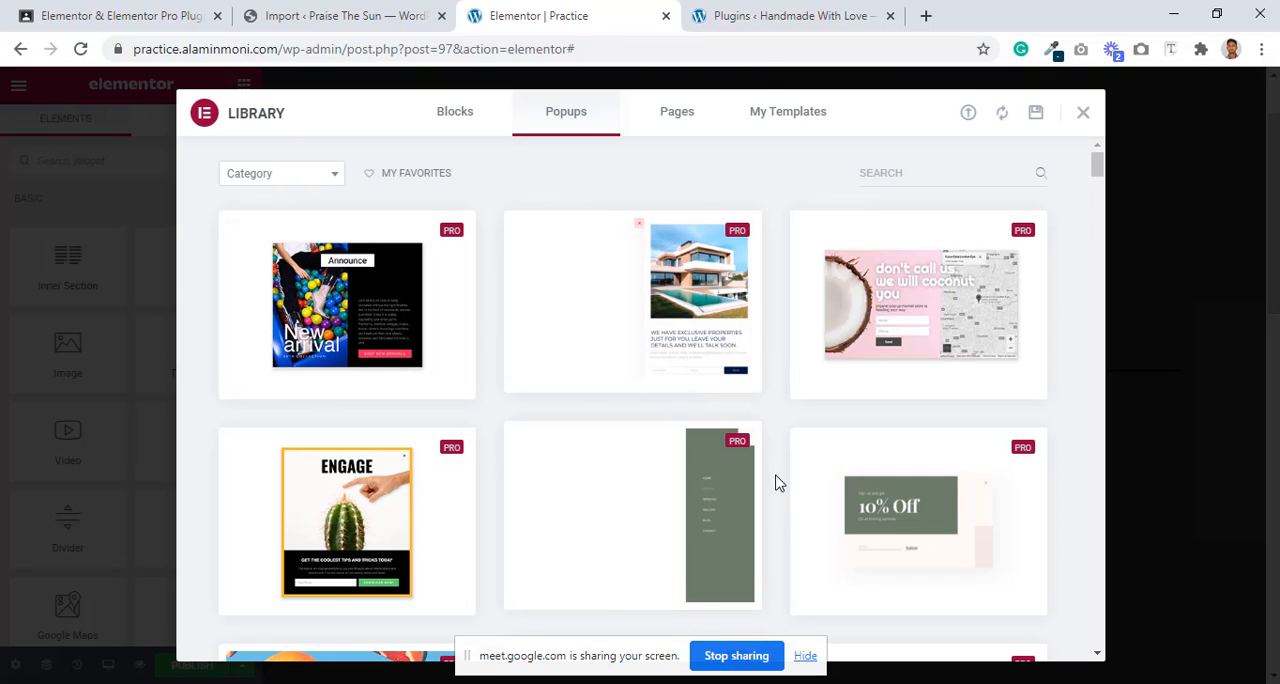
scroll(779, 422, "down", 4)
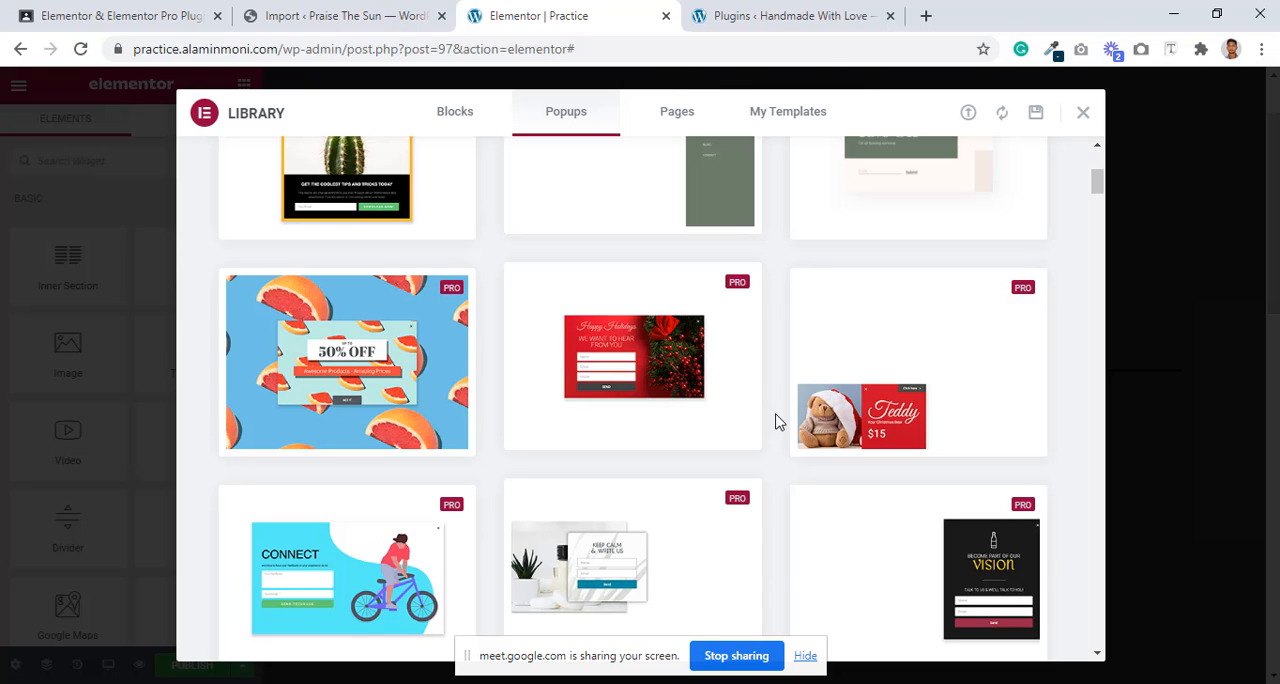
scroll(779, 422, "down", 2)
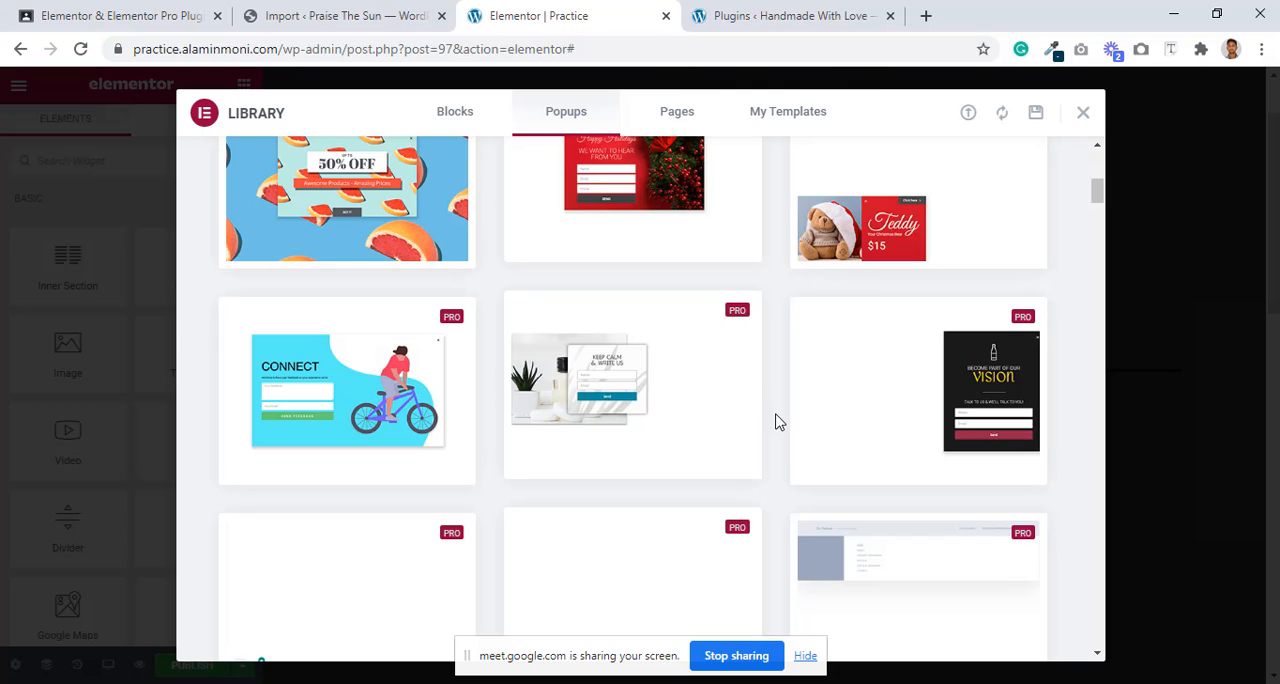
mouse_move(300, 418)
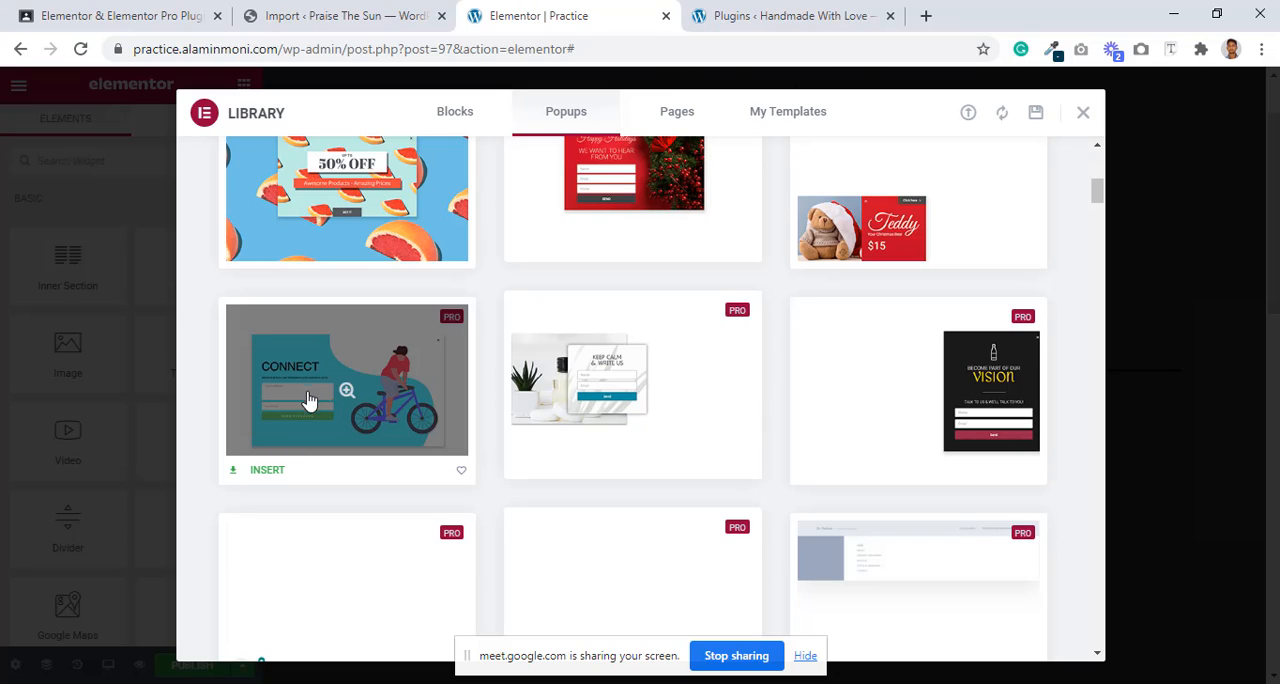
left_click(264, 476)
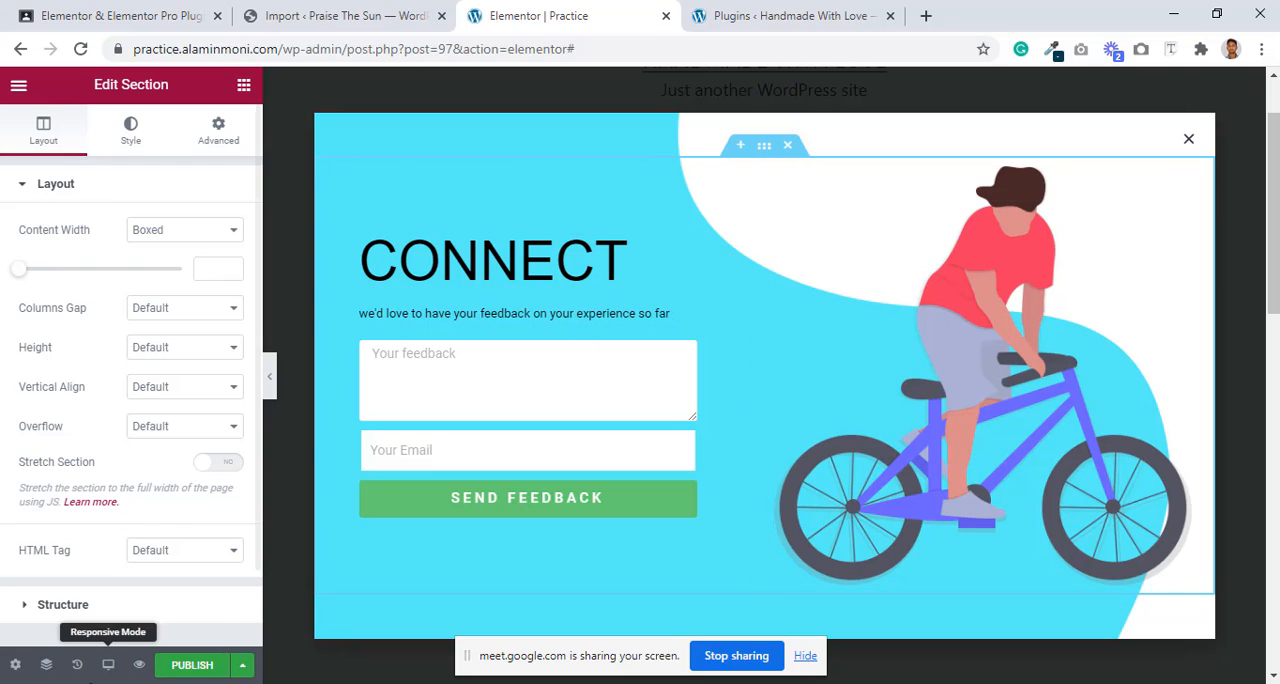
Step: Switch to the mobile preview and set the Connect section's padding to unlinked values of 0 on all sides
left_click(108, 664)
left_click(116, 622)
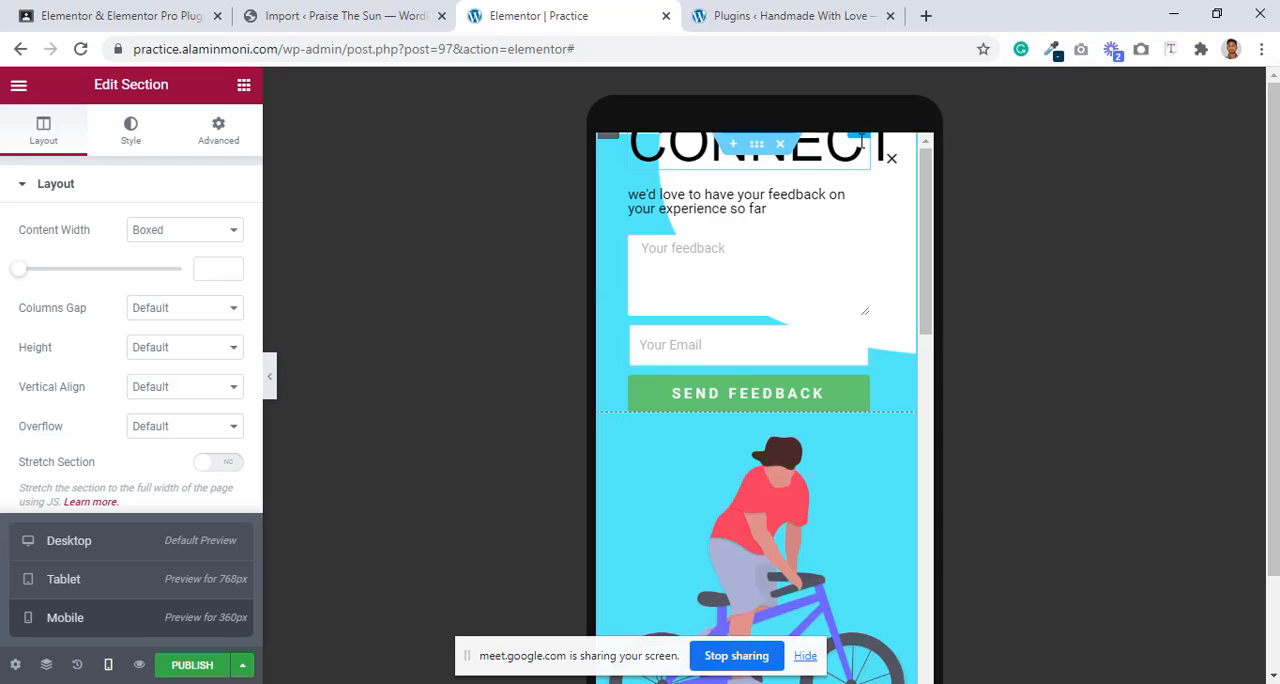
left_click(762, 148)
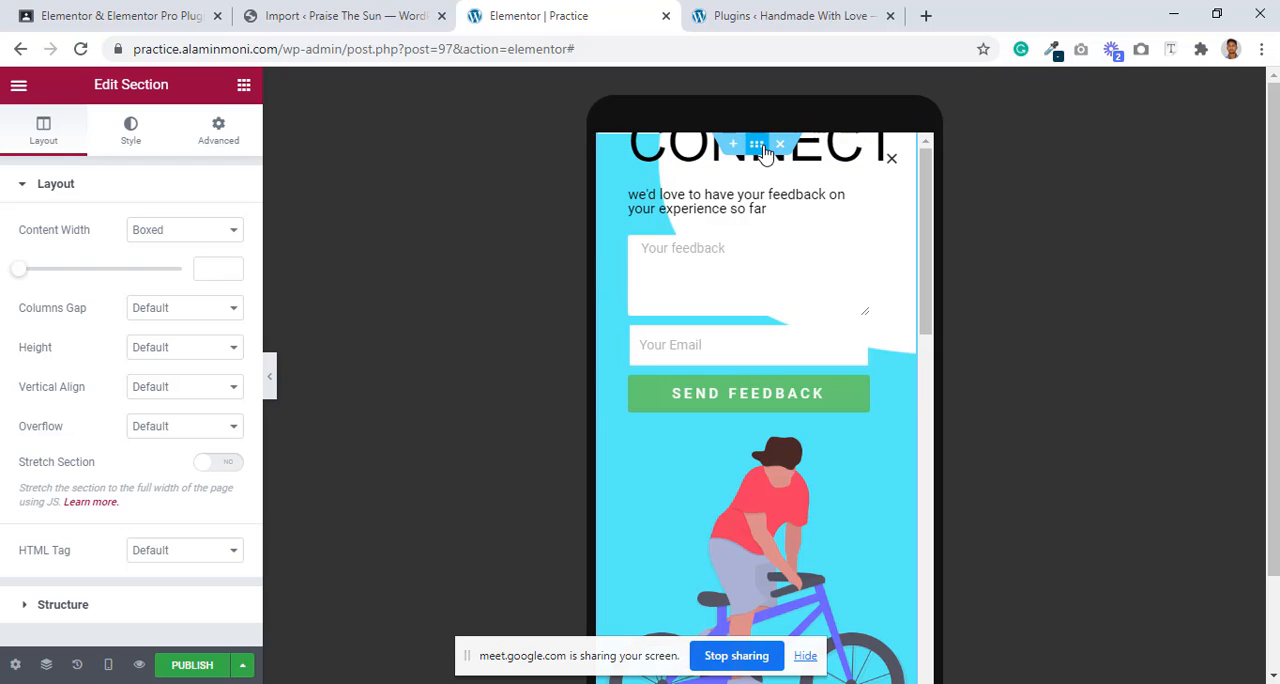
left_click(213, 130)
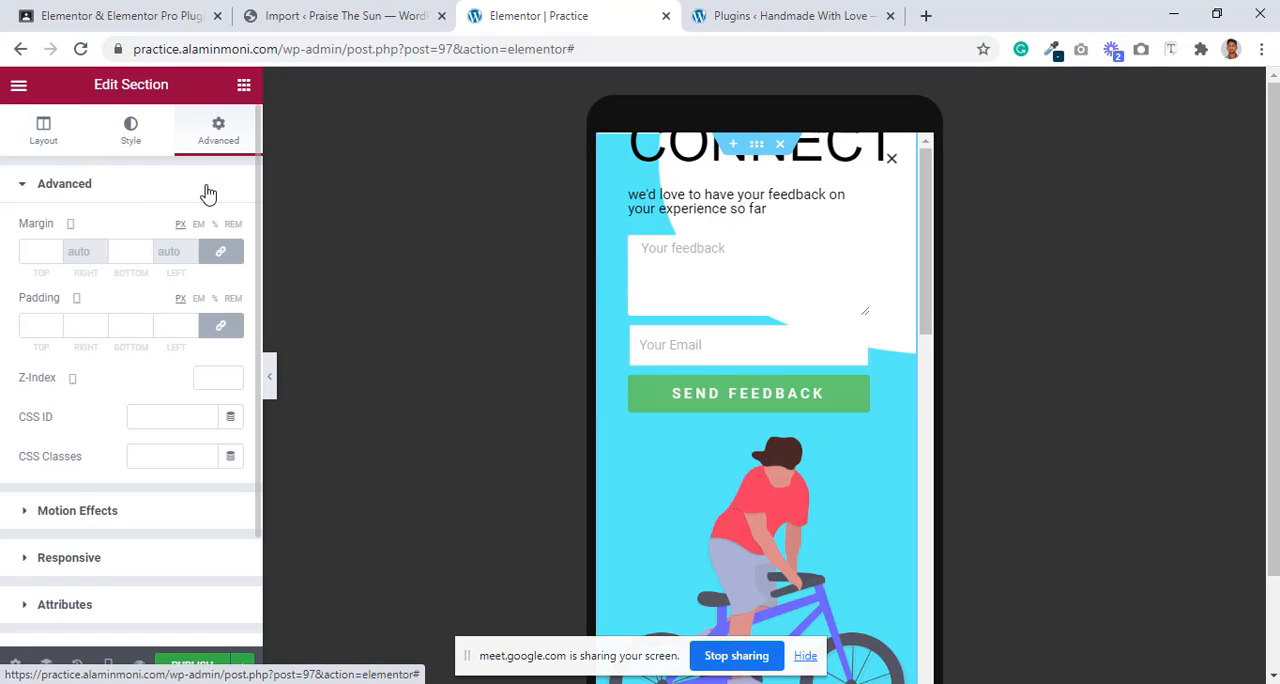
left_click(220, 322)
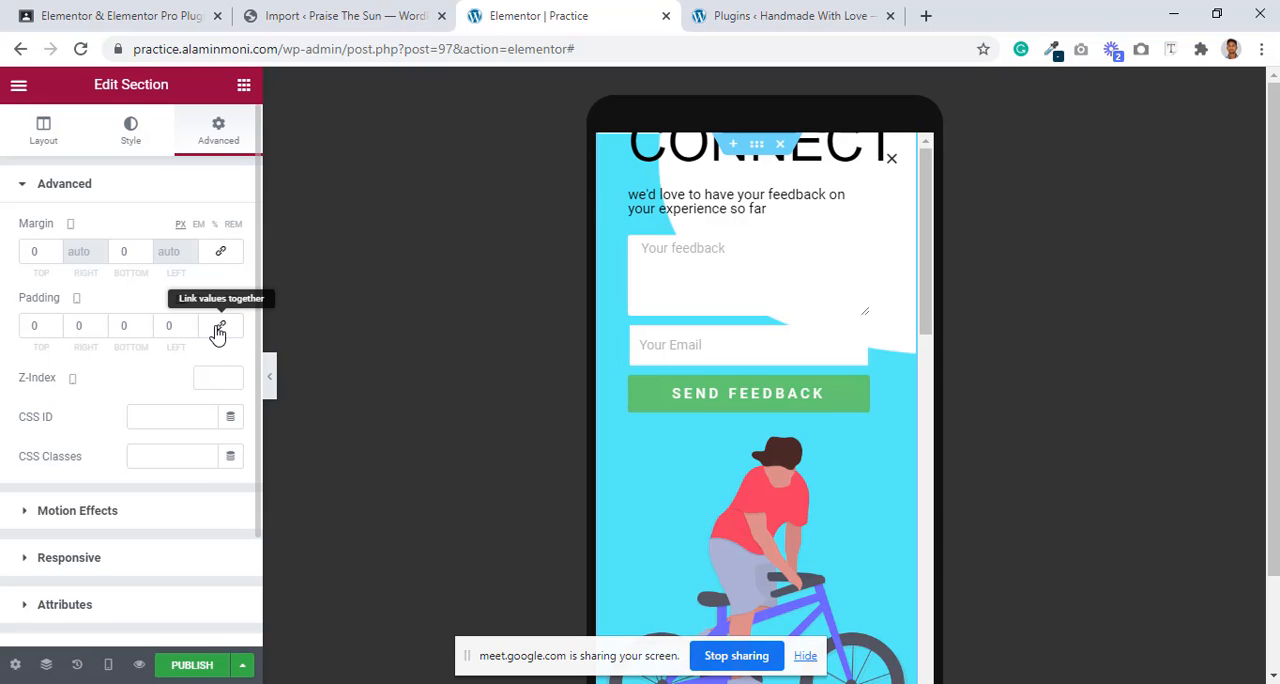
Step: Set the feedback form column's mobile margins to unlinked 0 values, try 0 padding, and clear the padding with its values linked
left_click(868, 147)
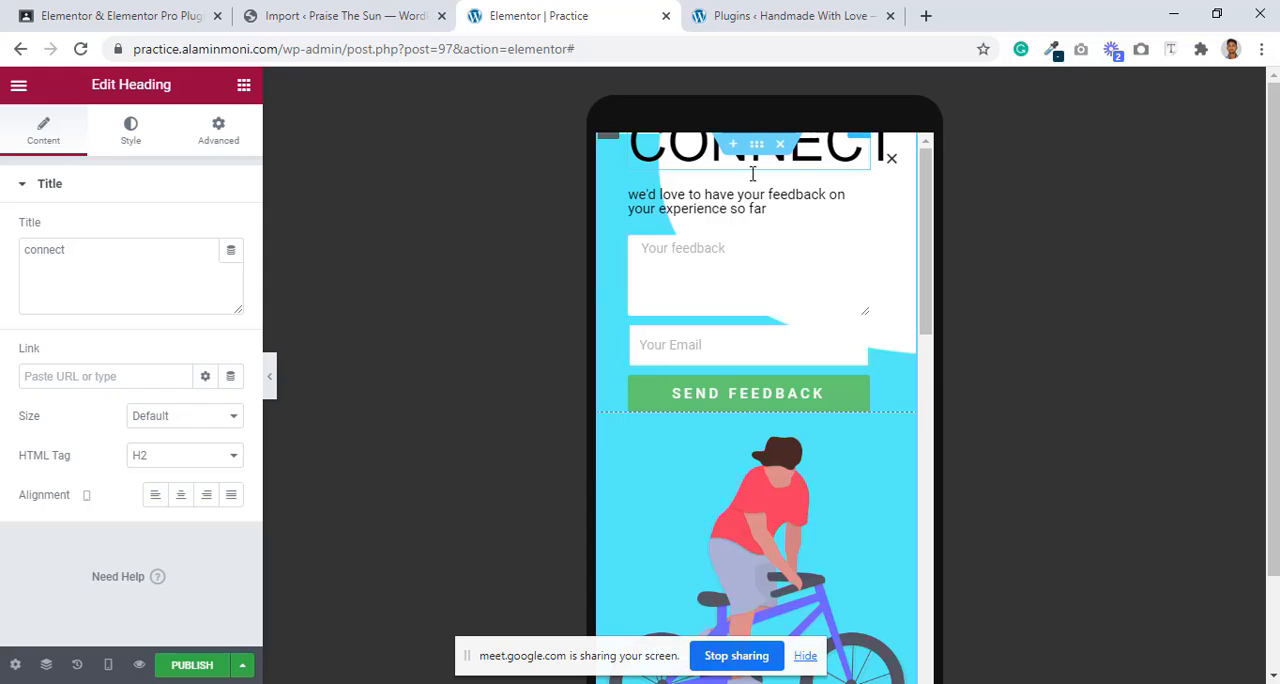
left_click(612, 139)
left_click(226, 138)
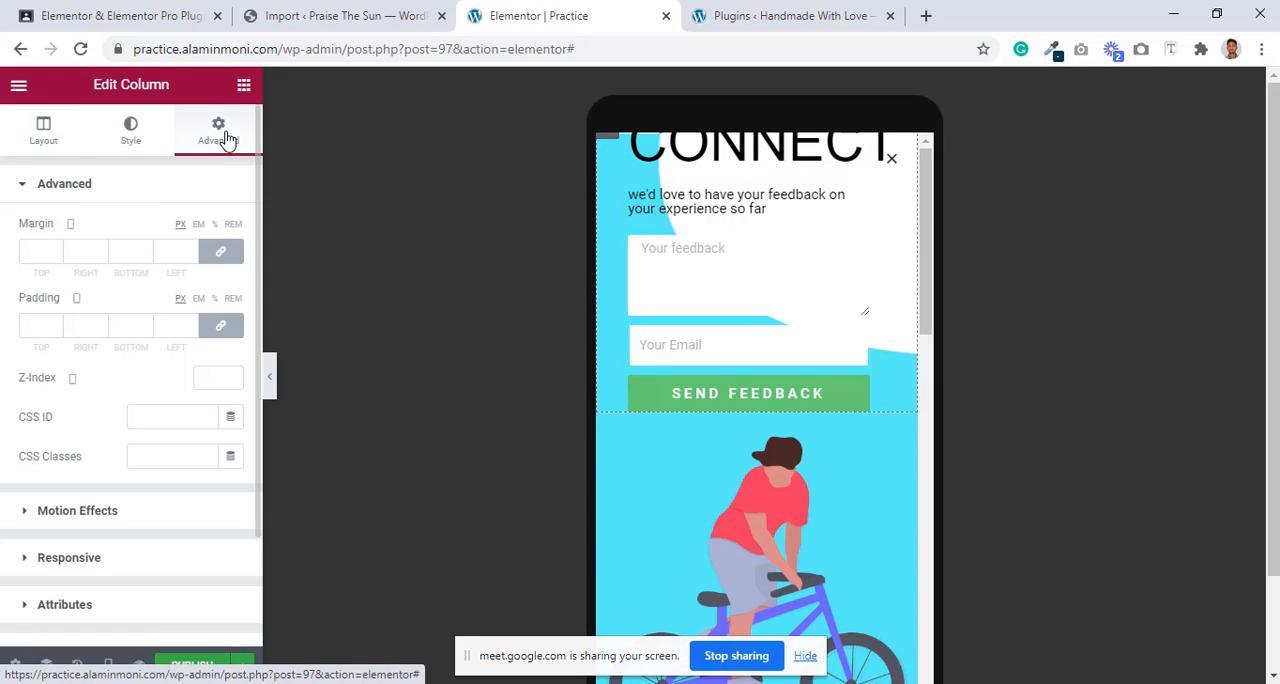
left_click(220, 253)
left_click(222, 328)
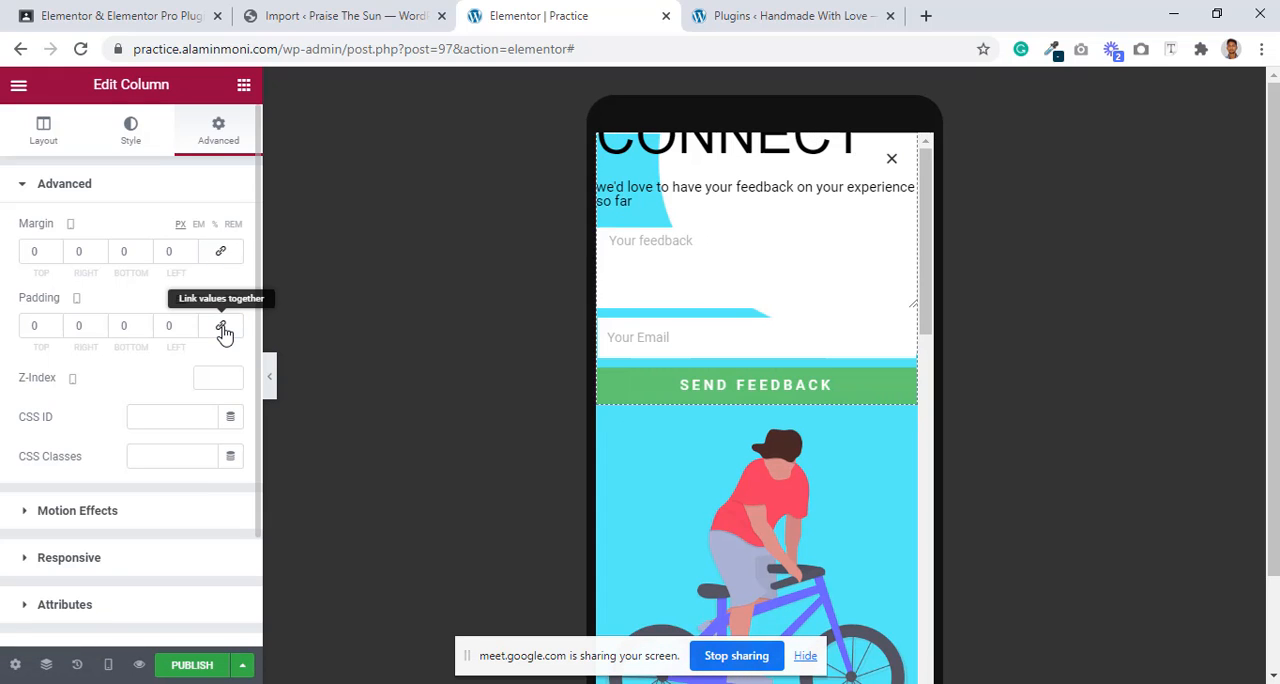
left_click(223, 330)
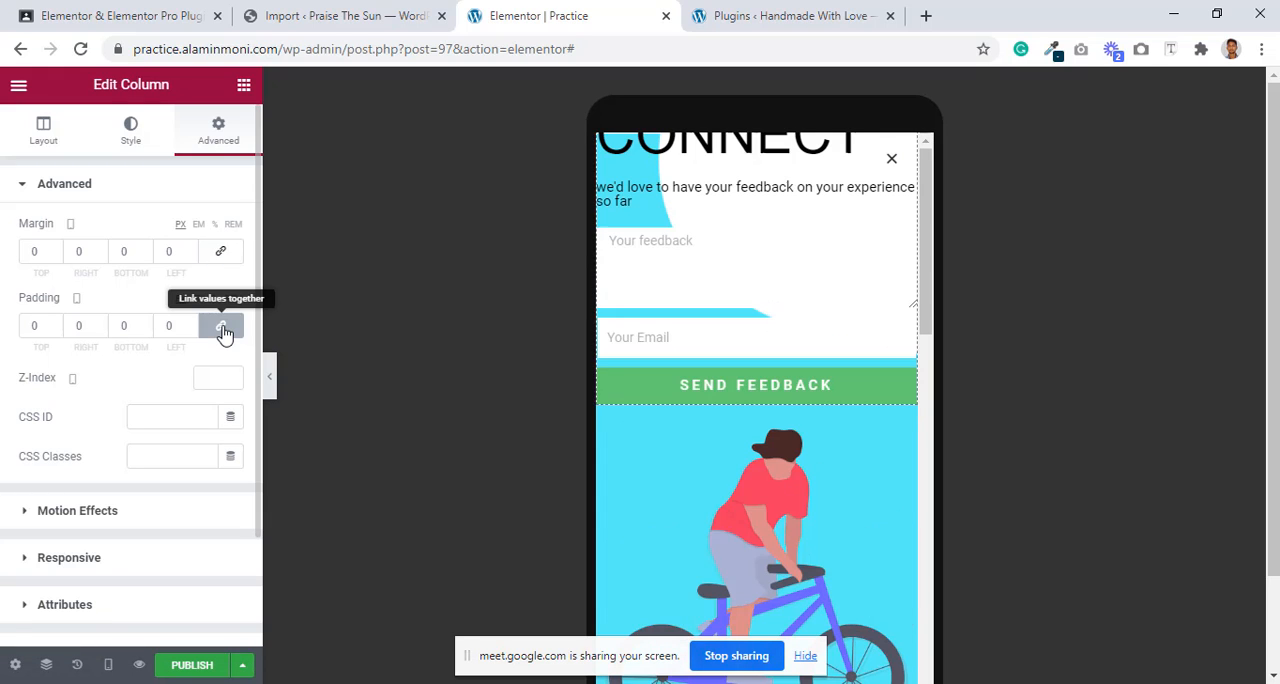
double_click(35, 326)
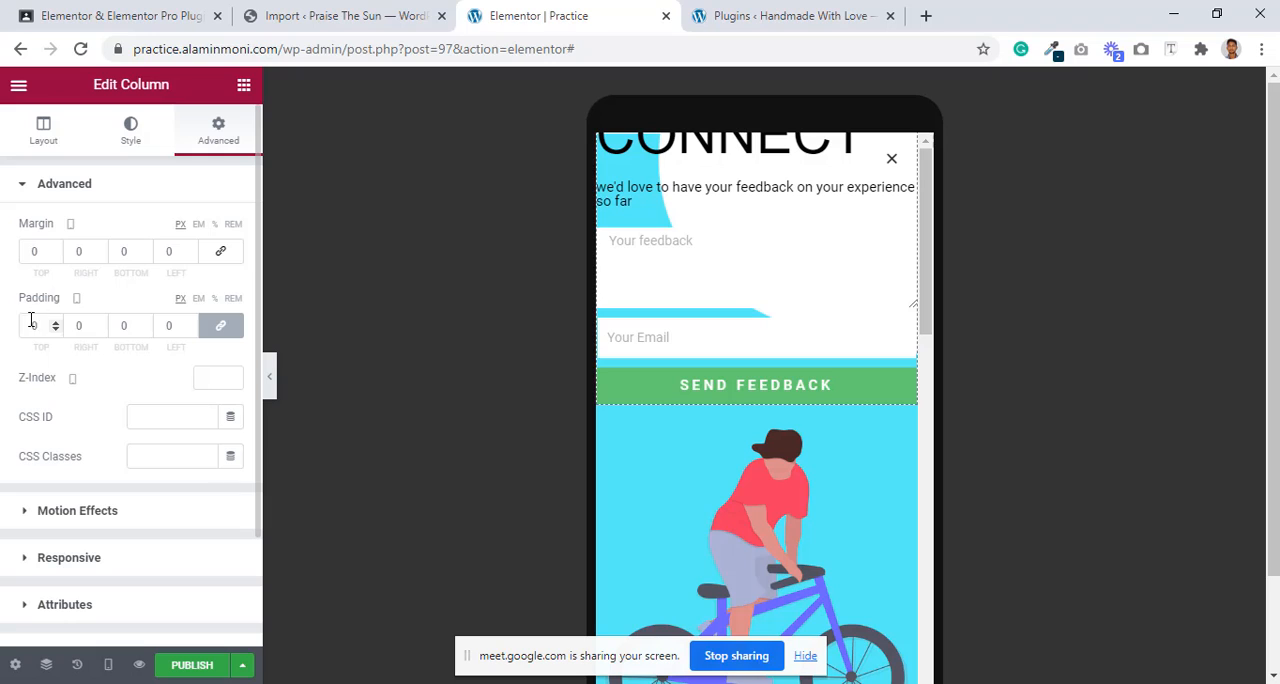
key("BackSpace")
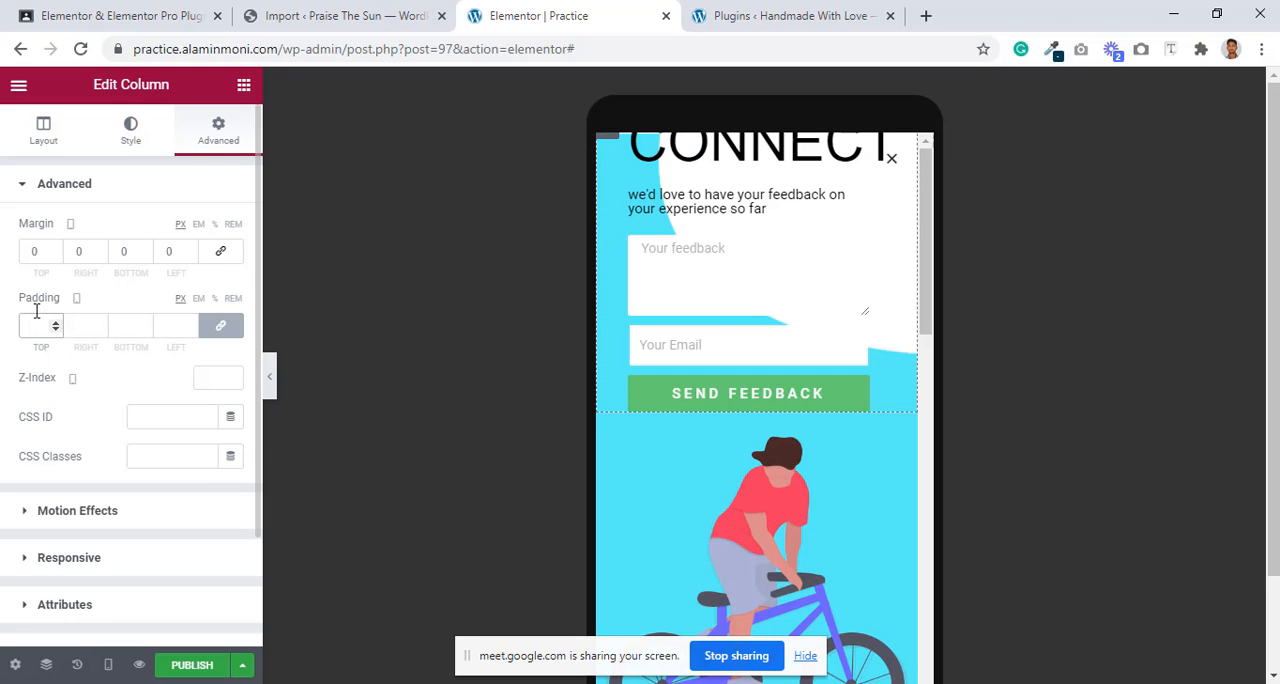
Step: Center-align the Connect heading in the mobile layout
left_click(860, 145)
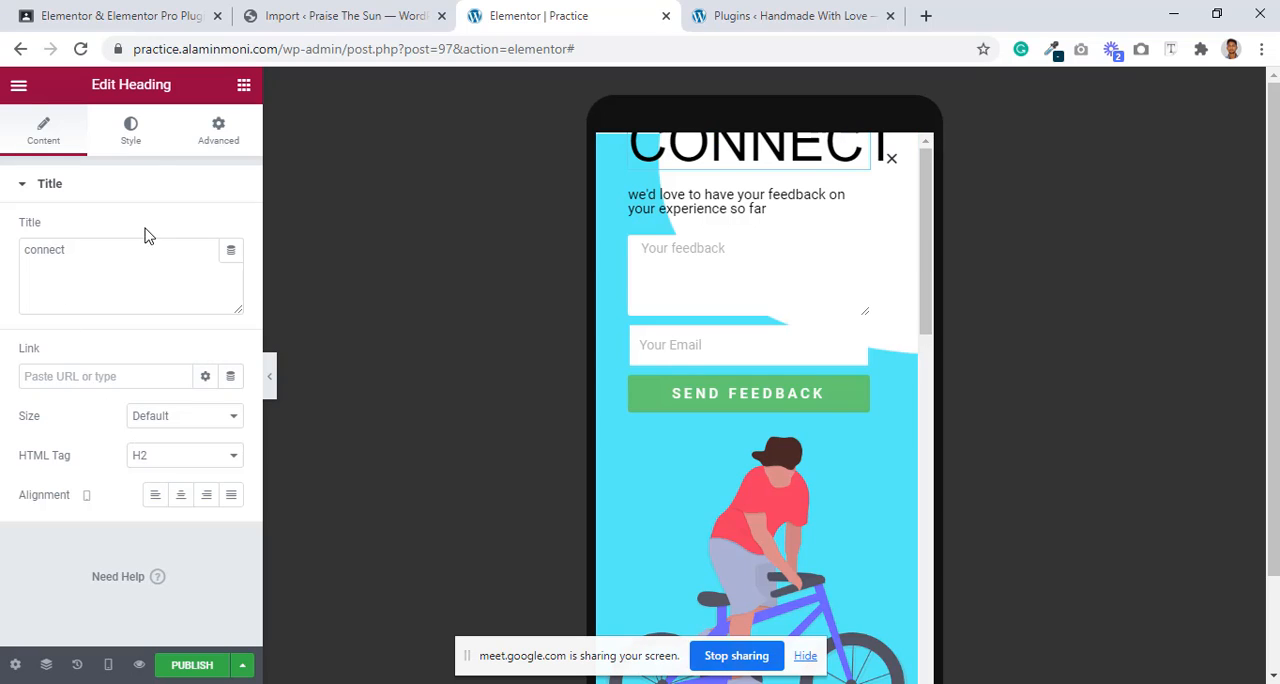
left_click(157, 500)
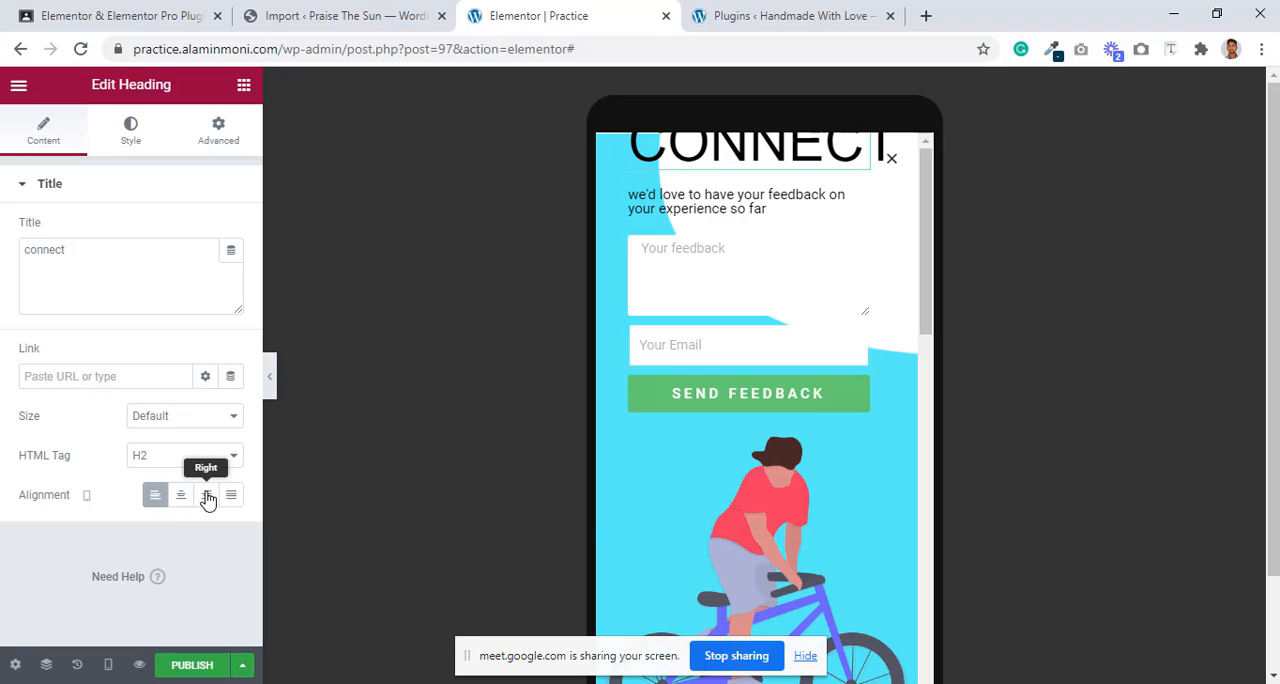
left_click(182, 497)
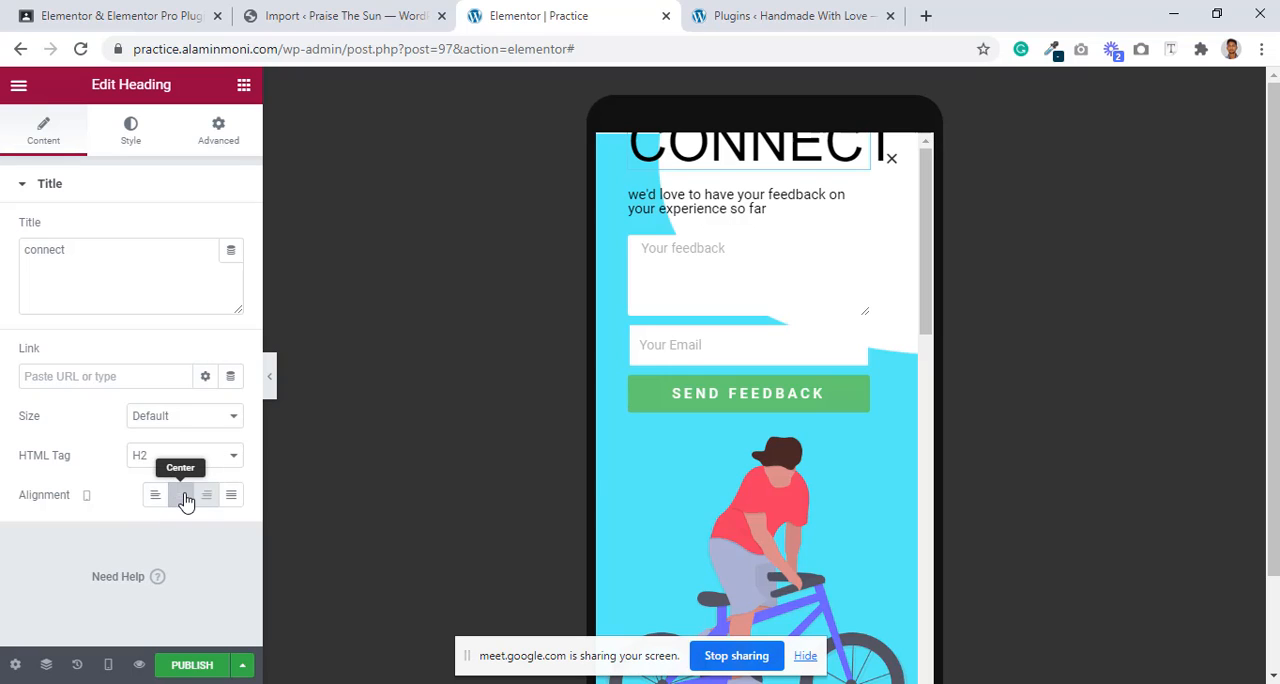
Step: Unlink the Connect heading's mobile margin and padding values, keeping them at 0 px except for a top margin of 100 px
left_click(221, 134)
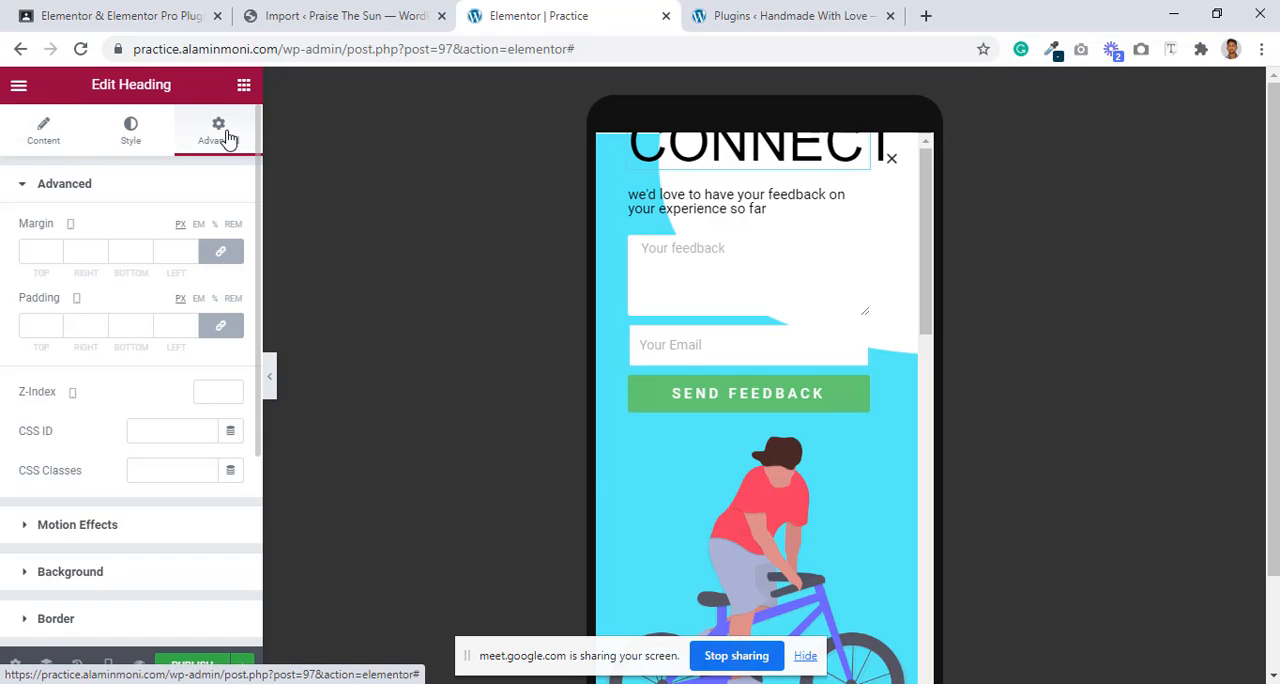
left_click(223, 257)
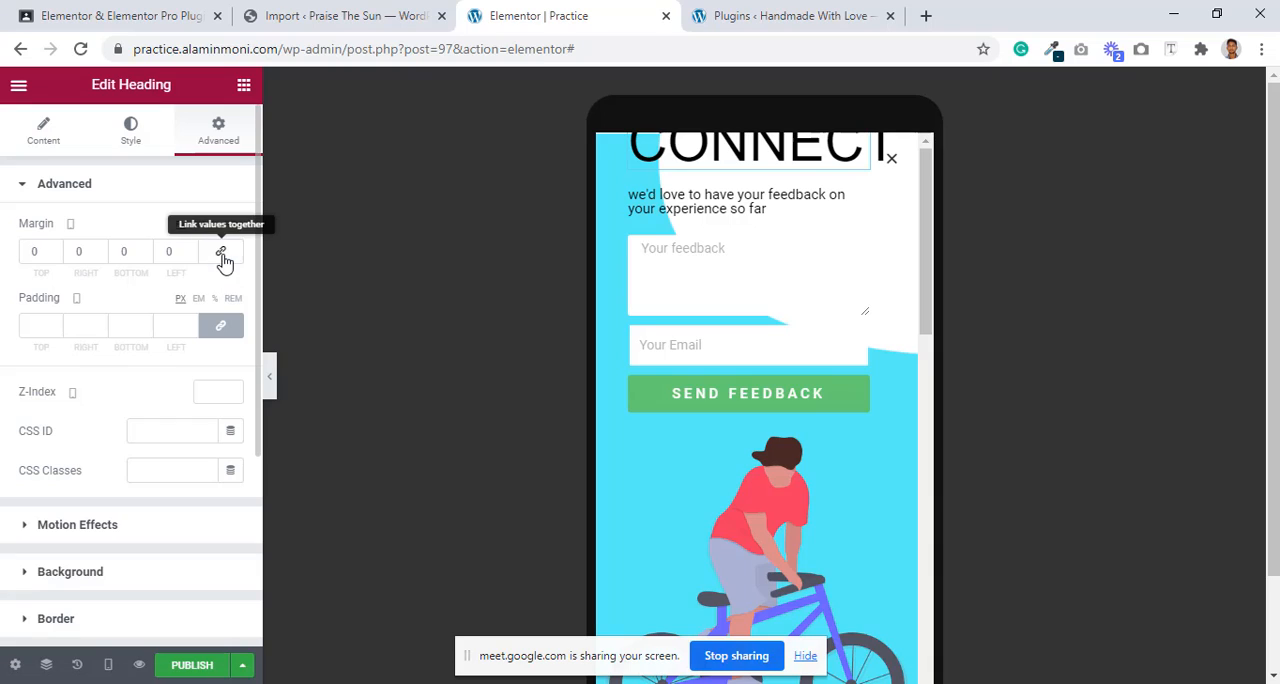
left_click(221, 325)
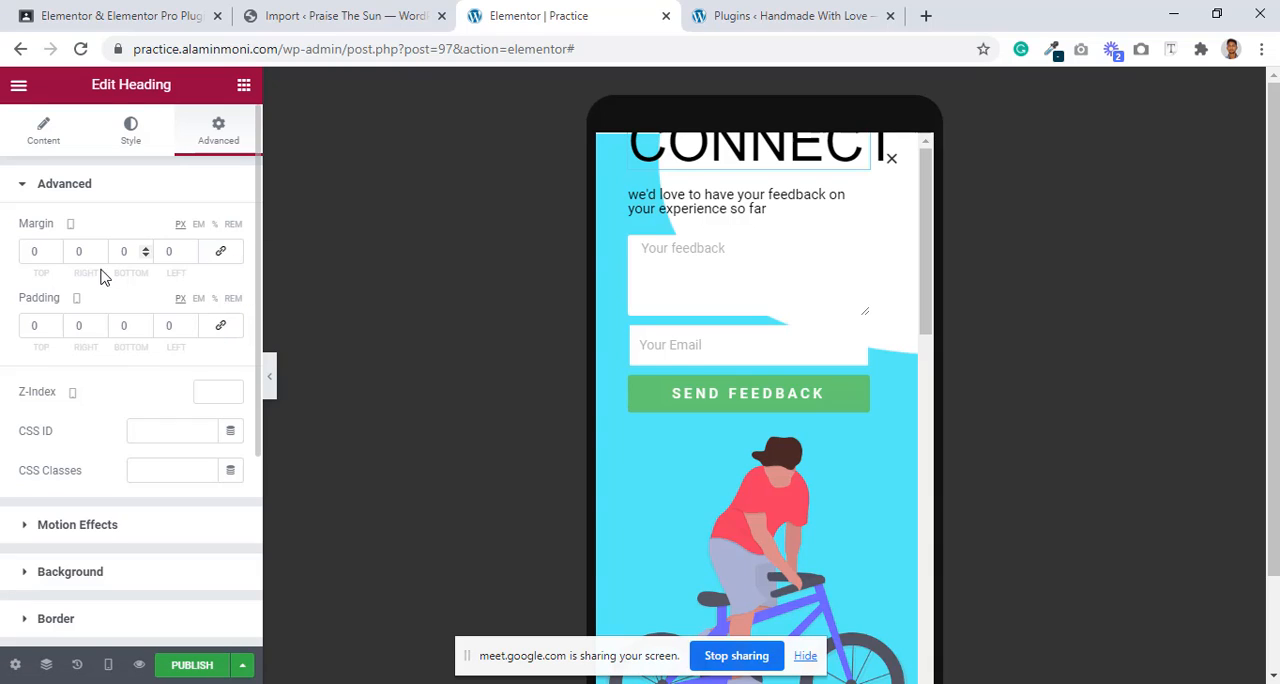
left_click(57, 250)
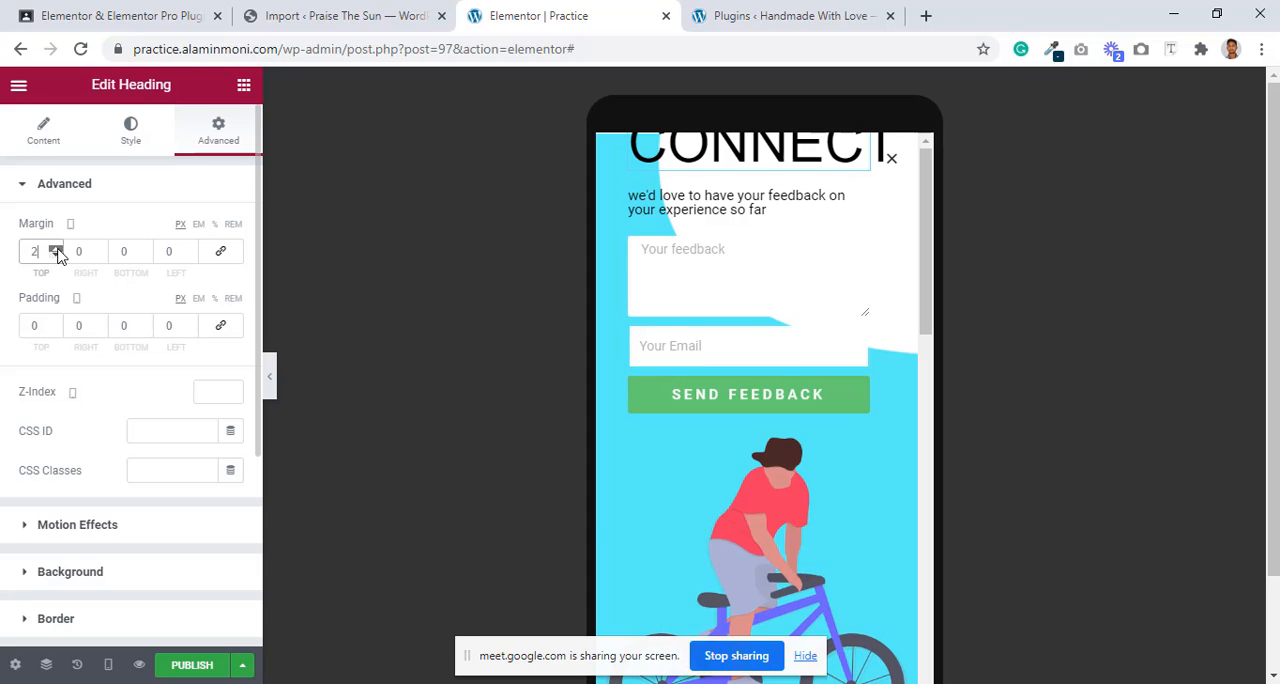
left_click(57, 250)
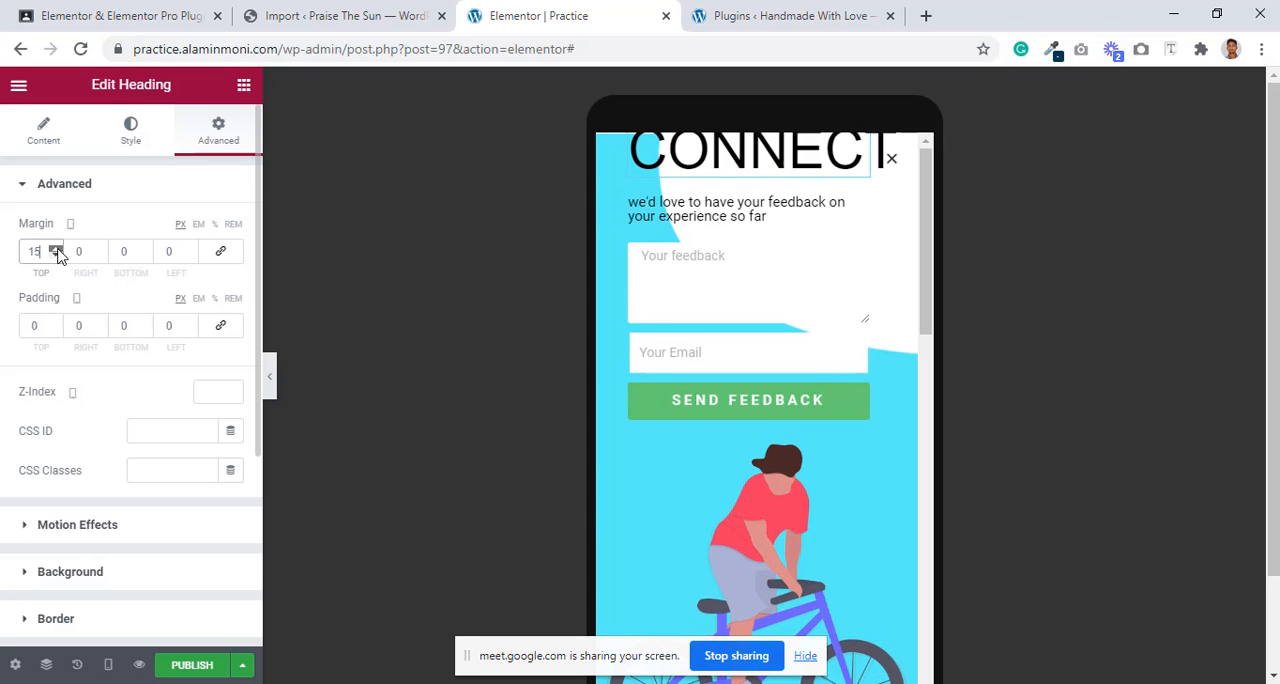
left_click(57, 250)
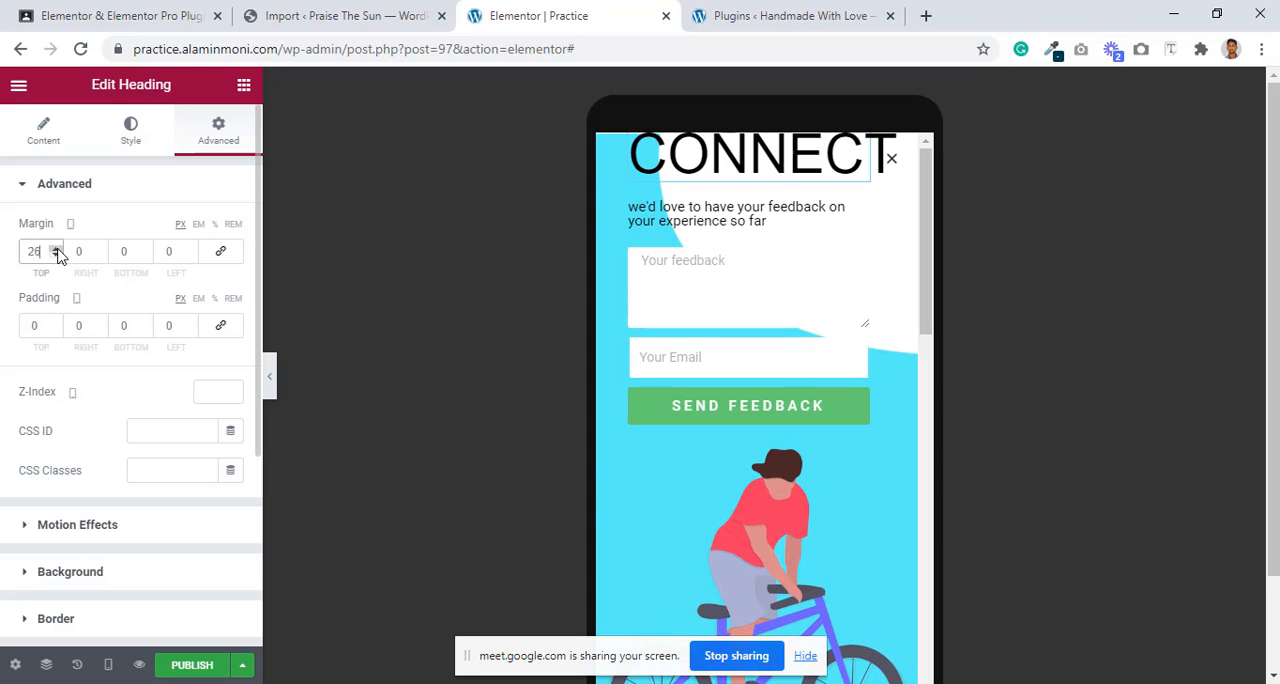
left_click(57, 250)
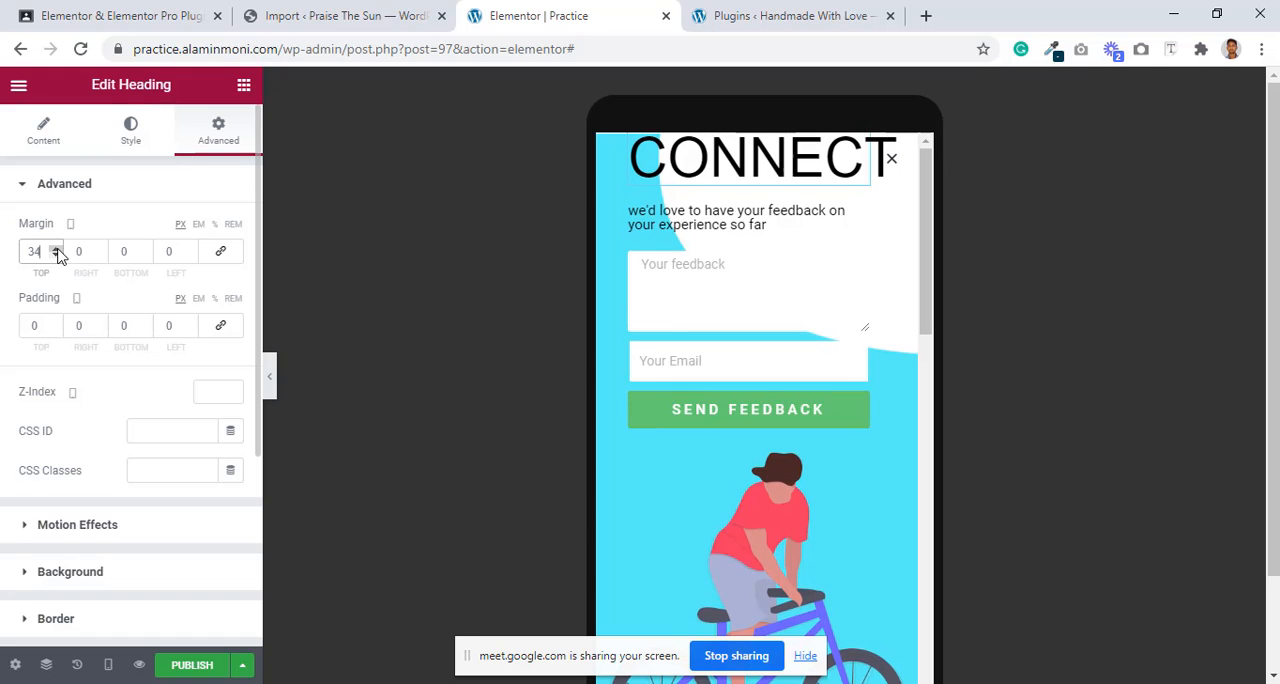
left_click(57, 250)
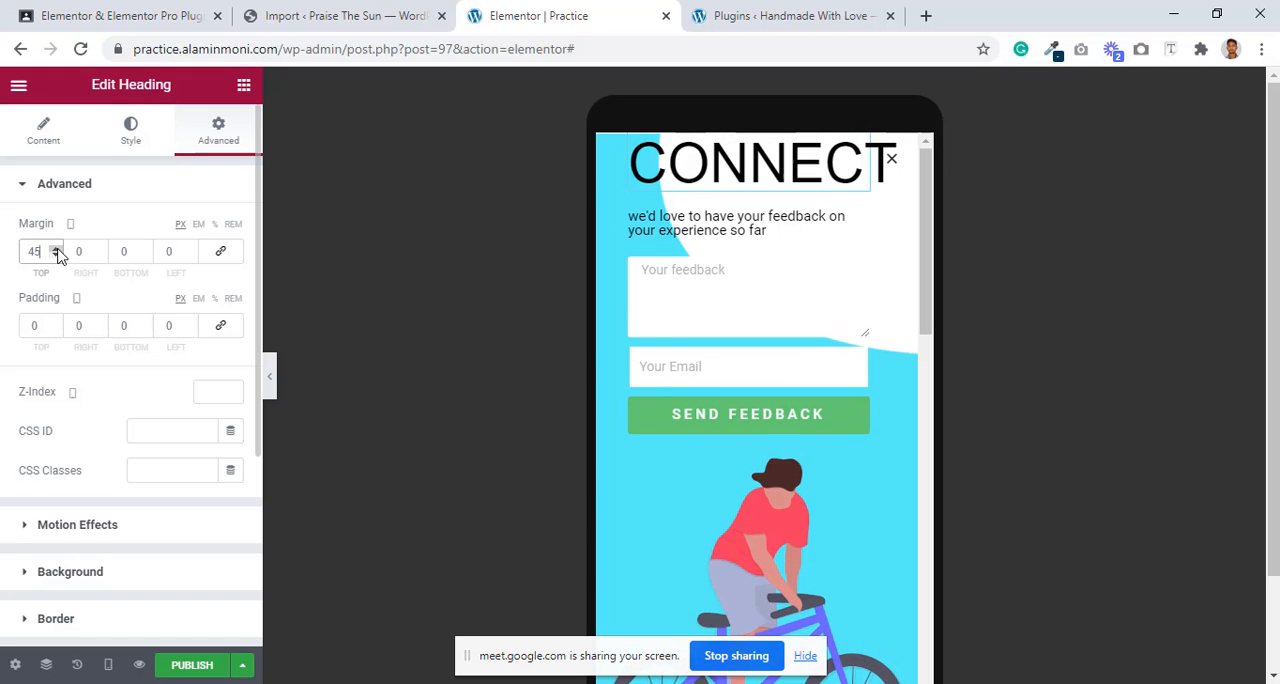
left_click(57, 250)
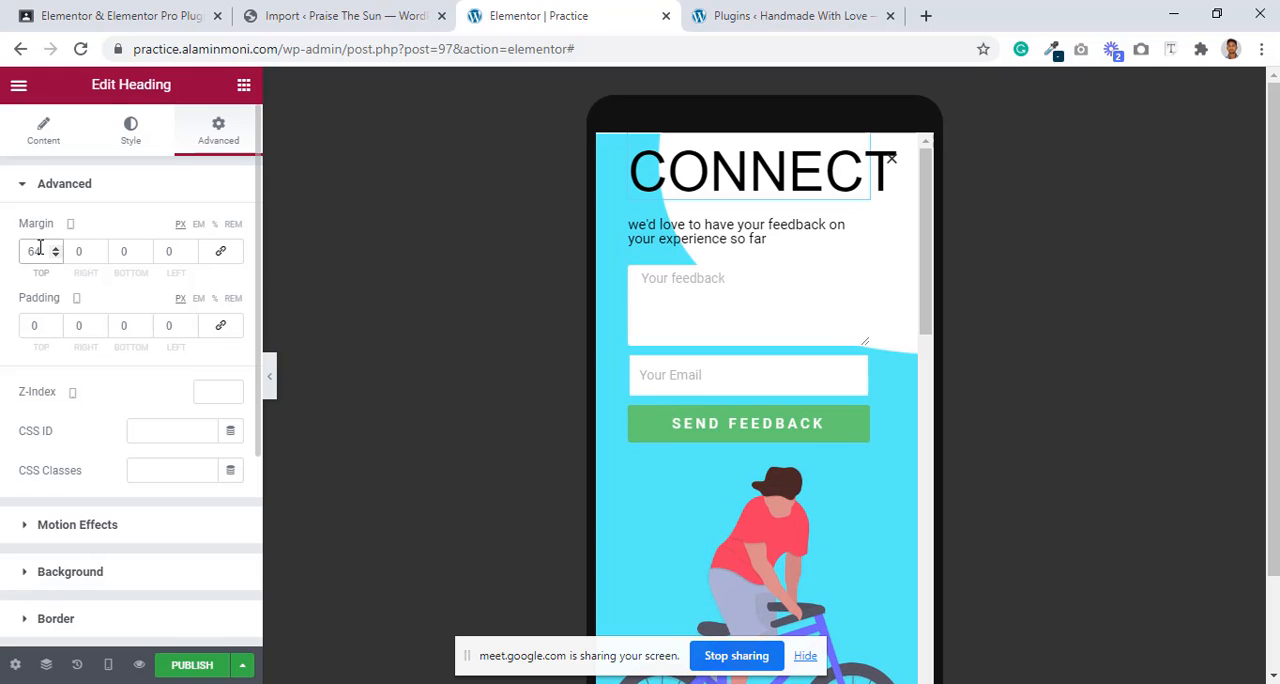
left_click_drag(39, 249, 8, 249)
type("100")
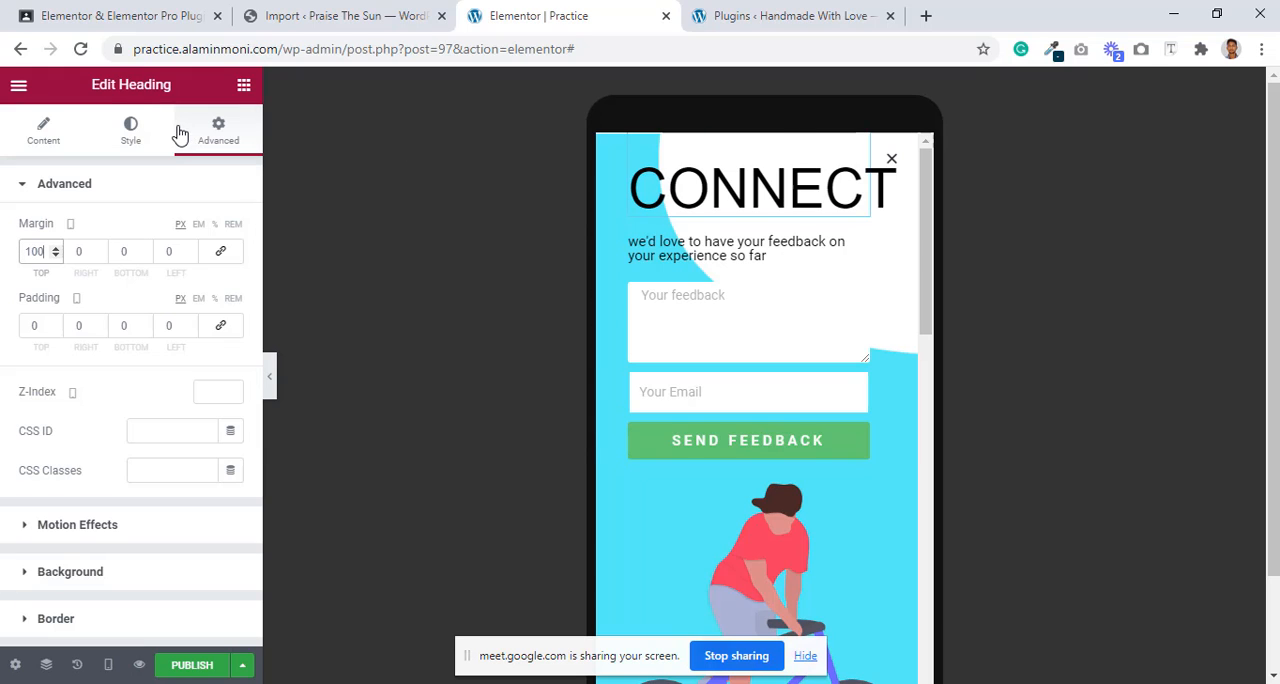
Step: Set the Connect heading's mobile font size to 30 px, and return to the desktop preview
left_click(131, 131)
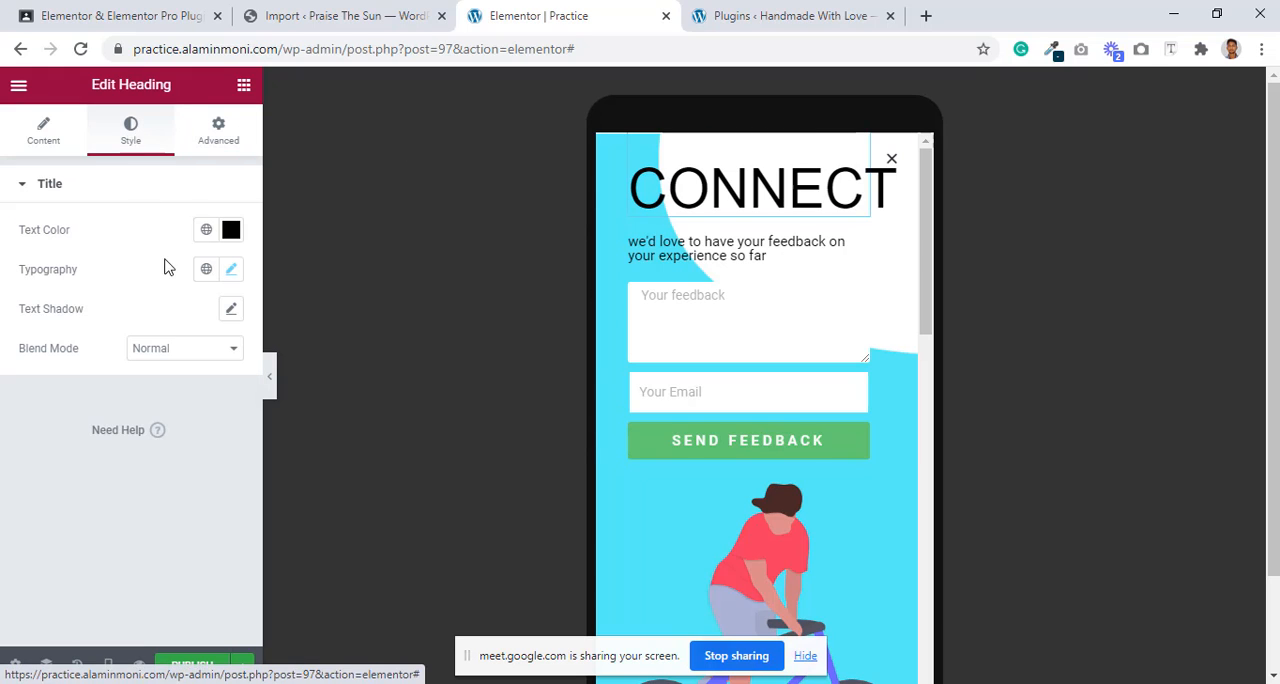
left_click(231, 270)
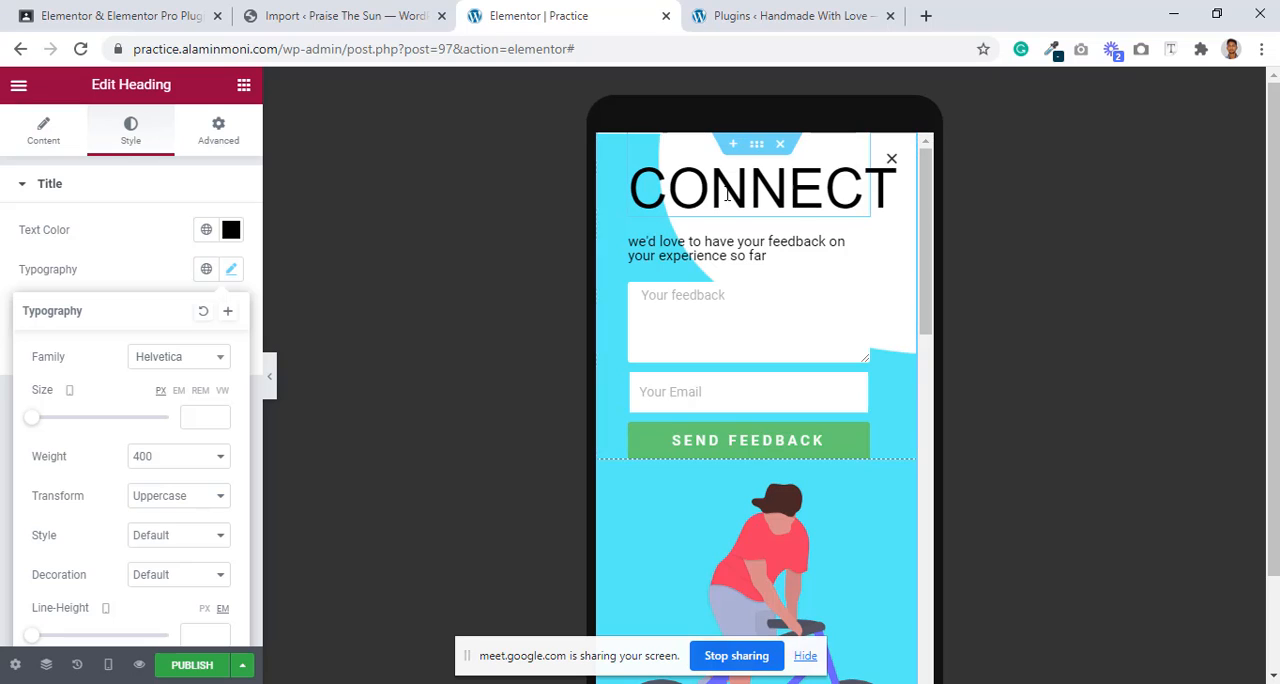
left_click(190, 421)
type("18")
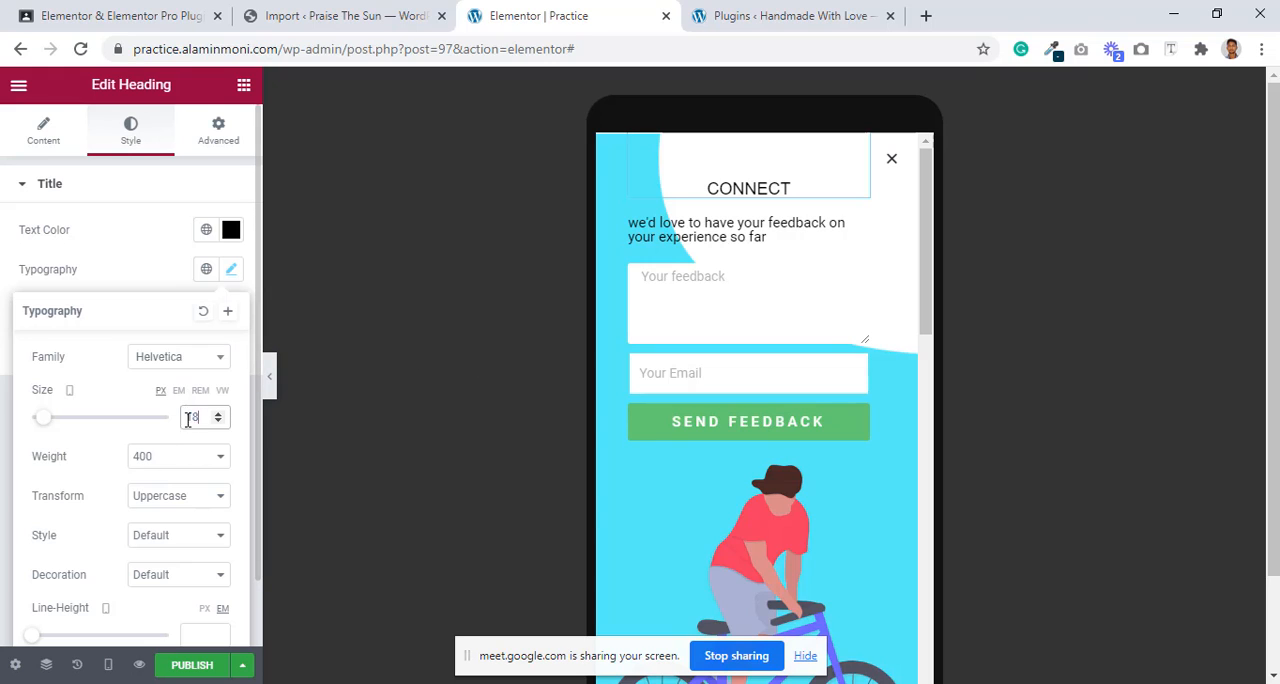
type("30")
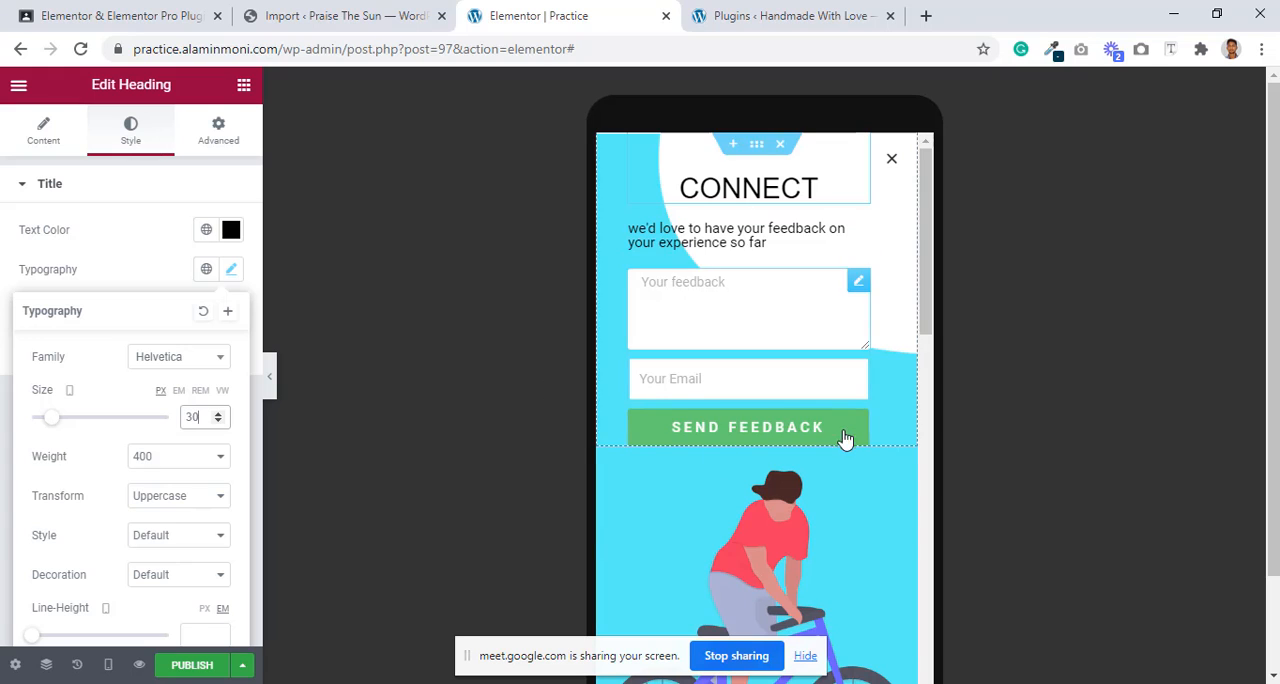
scroll(852, 411, "down", 4)
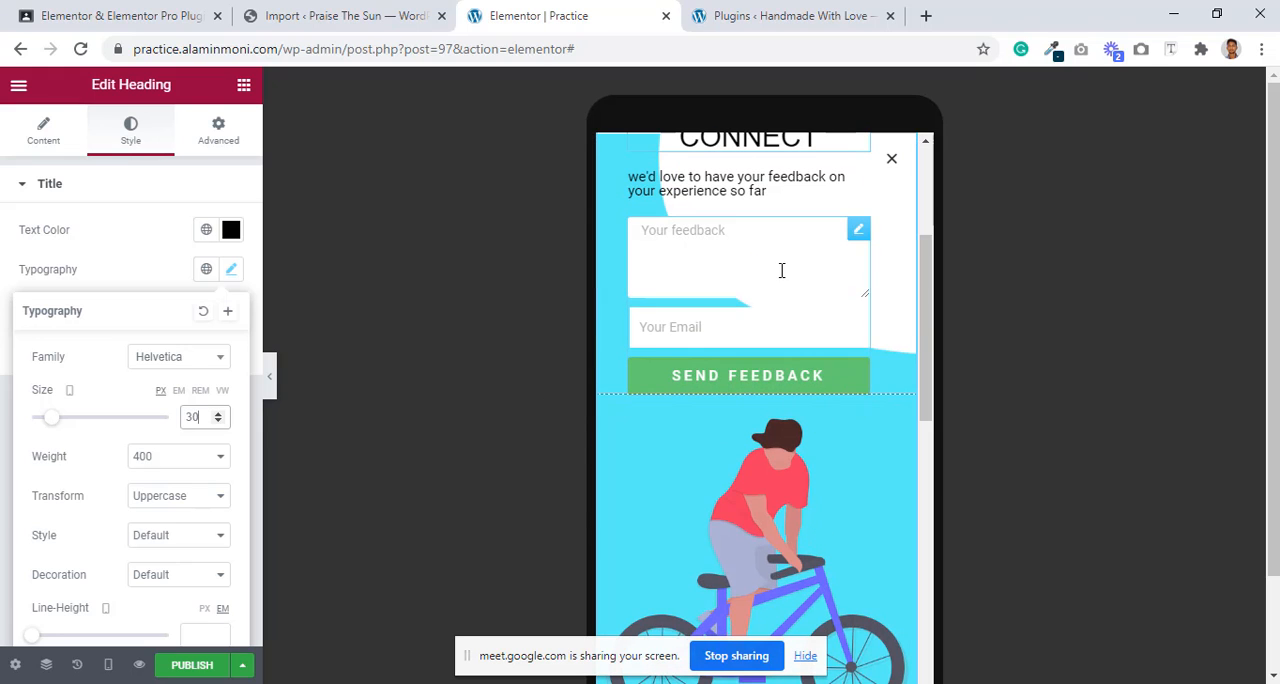
scroll(780, 266, "up", 1)
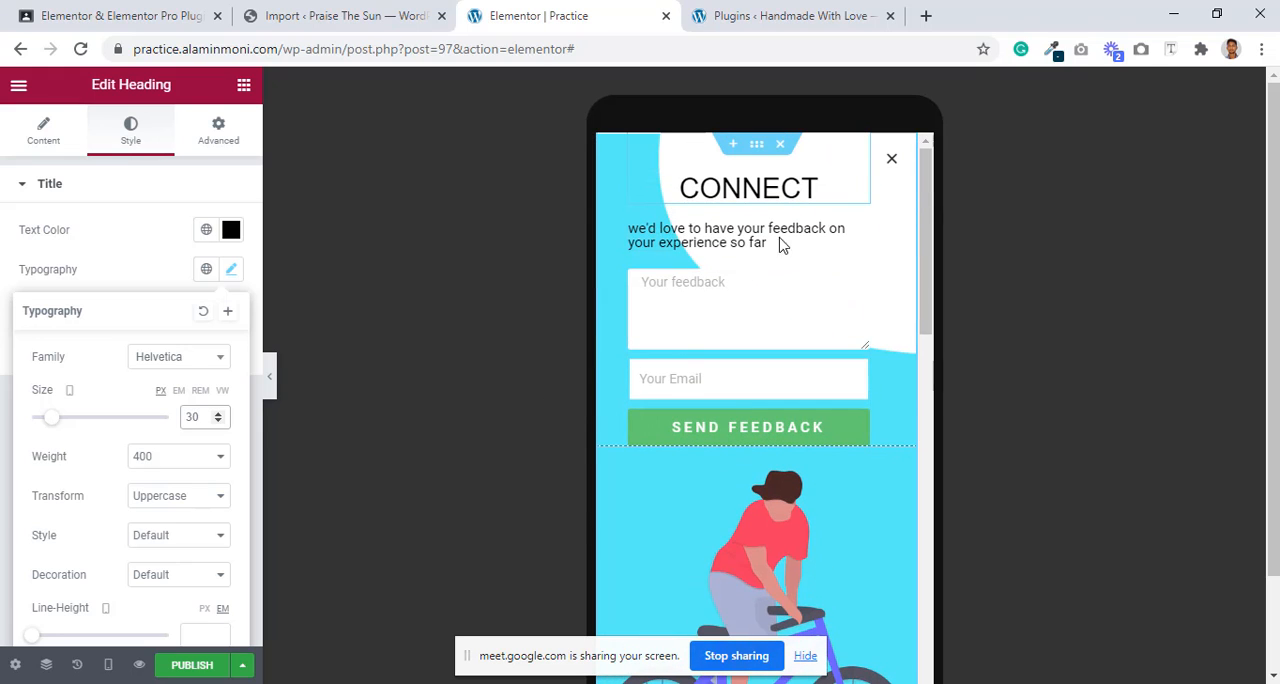
left_click(108, 664)
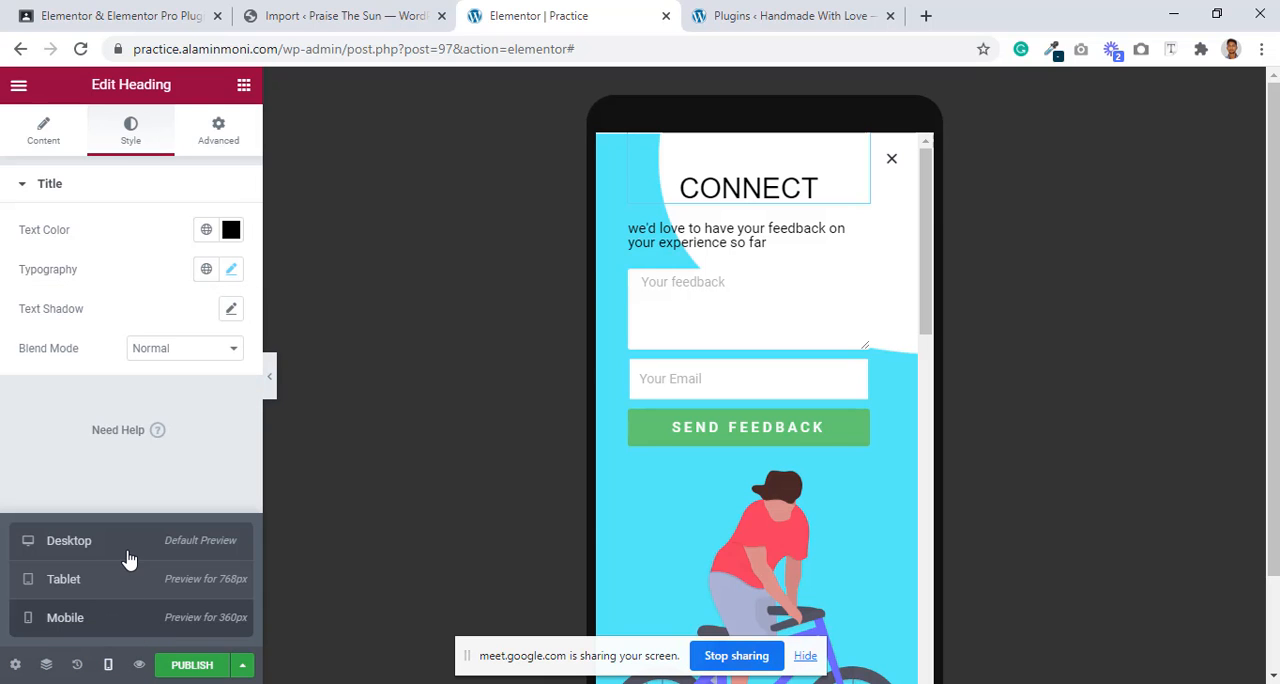
left_click(128, 558)
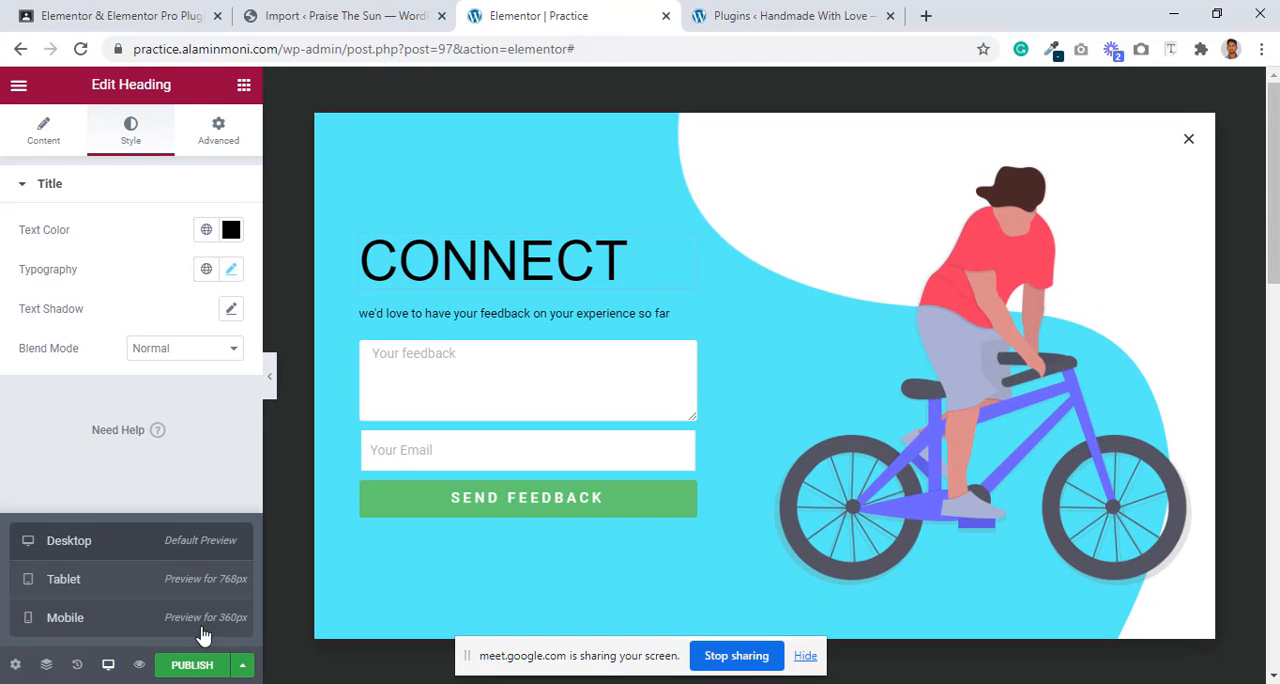
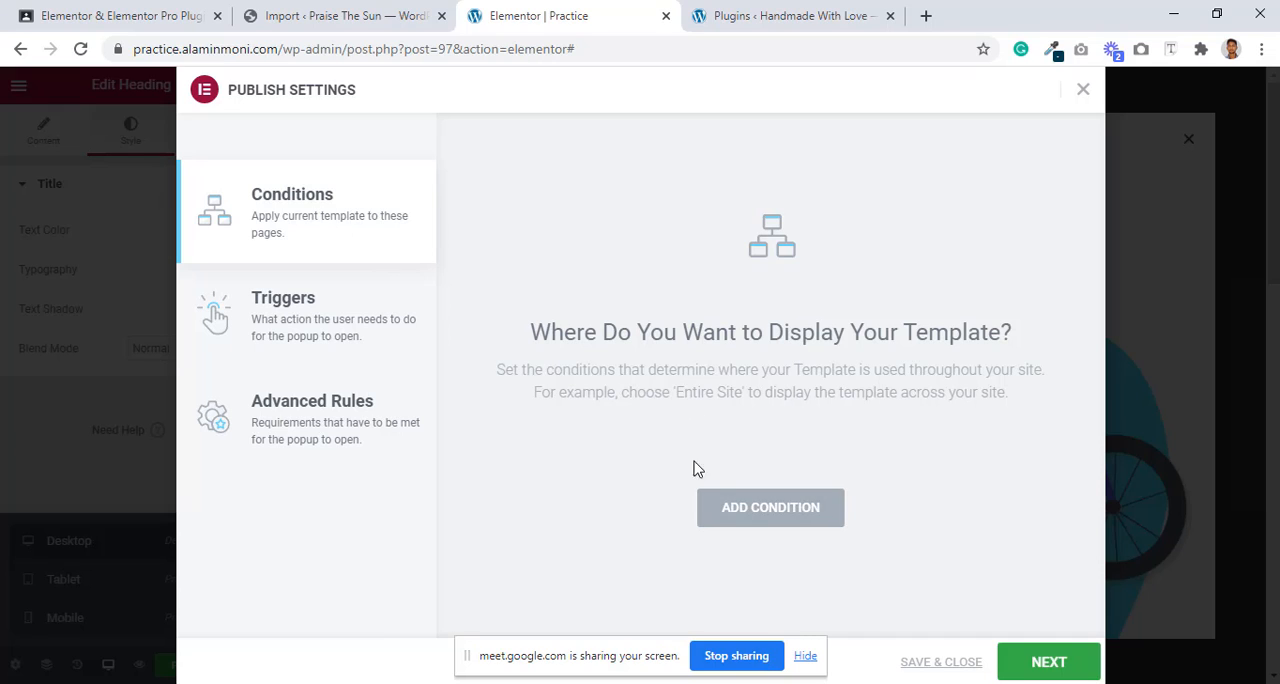
left_click(766, 520)
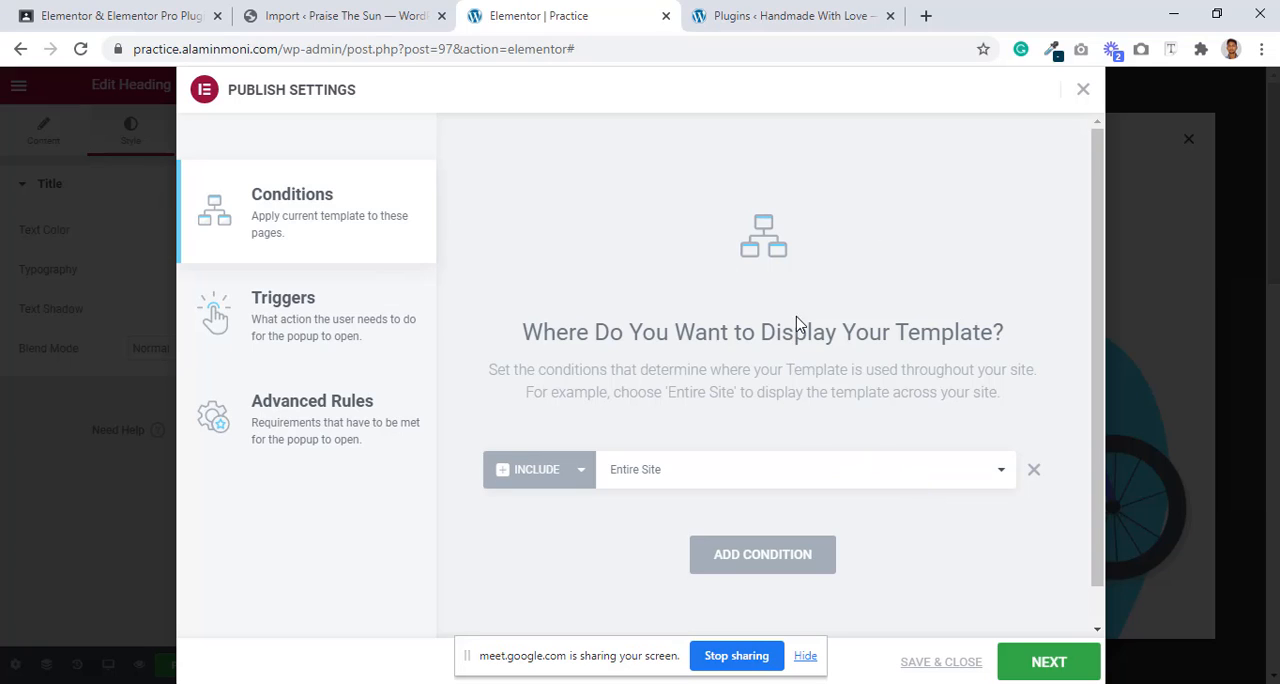
left_click(866, 474)
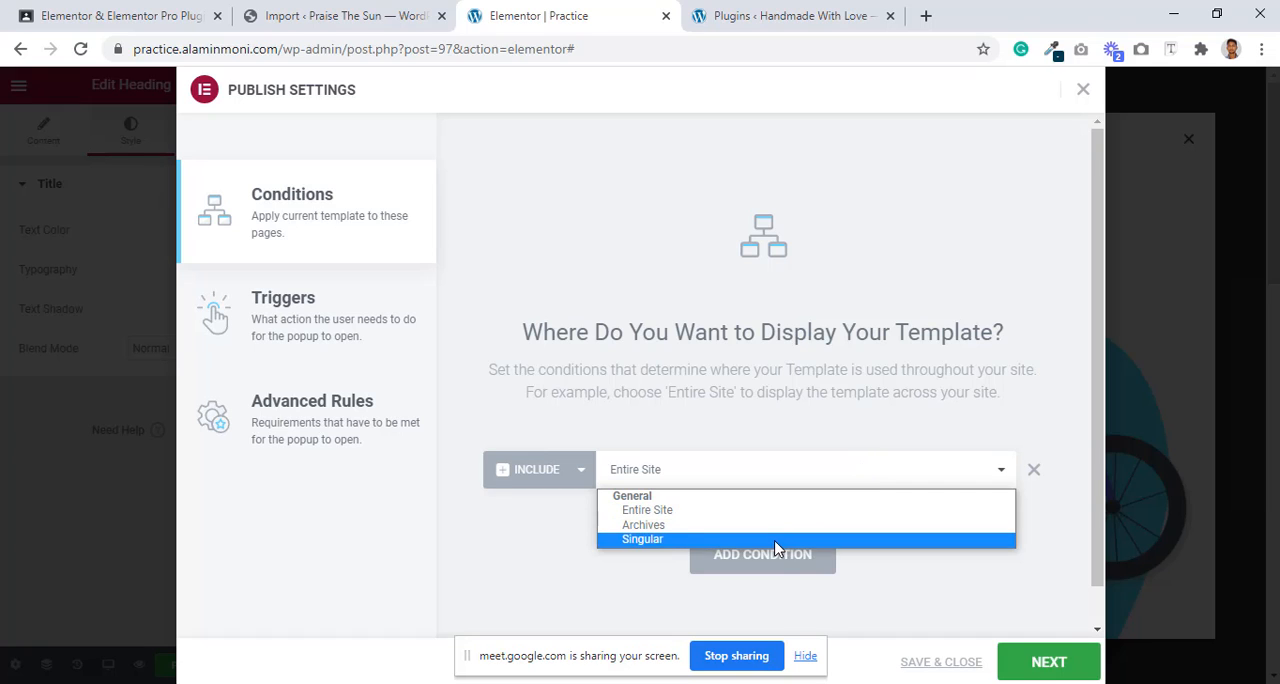
left_click(786, 540)
left_click(848, 476)
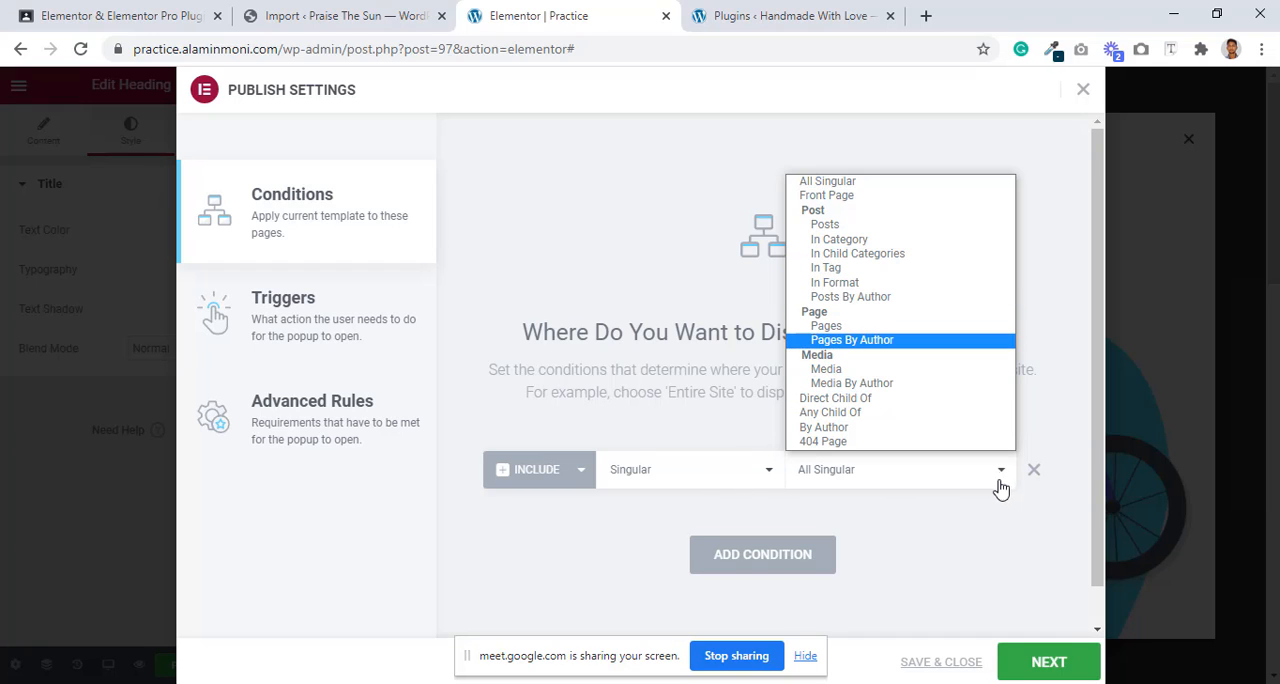
left_click(1034, 470)
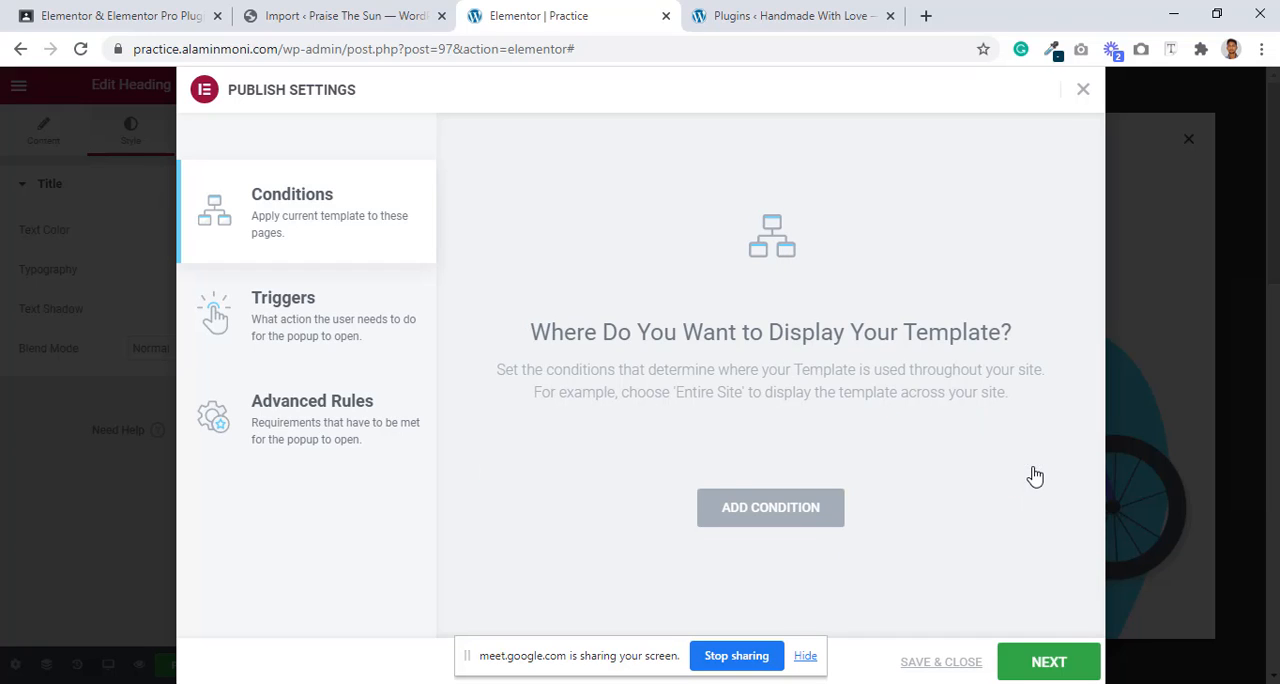
Step: Add a display condition including the Entire Site, and set the On Page Load trigger to 5 seconds, leaving that trigger off
left_click(790, 510)
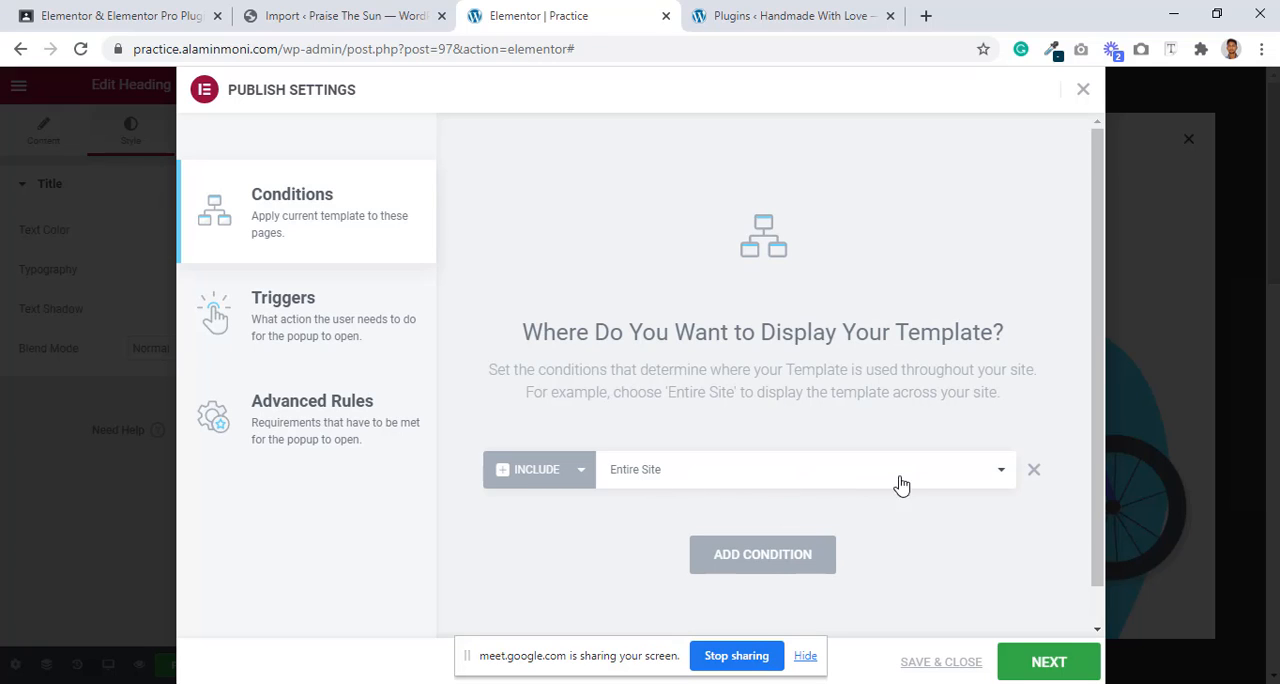
left_click(288, 309)
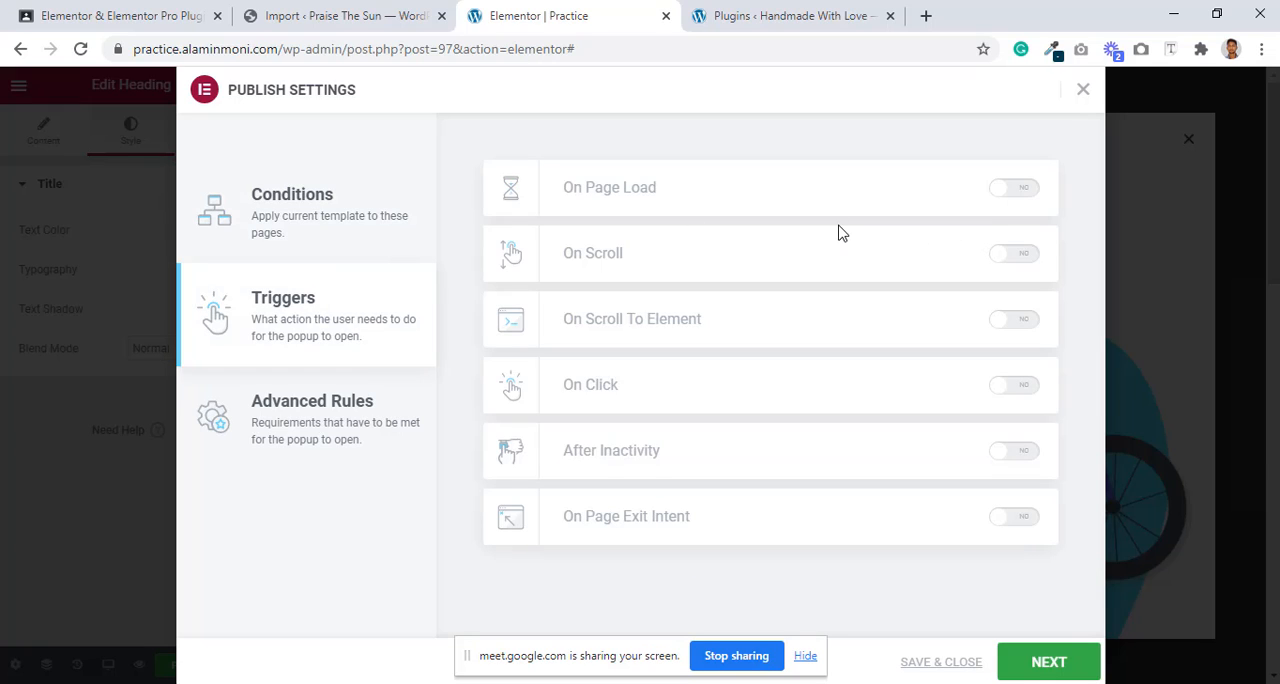
left_click(1024, 190)
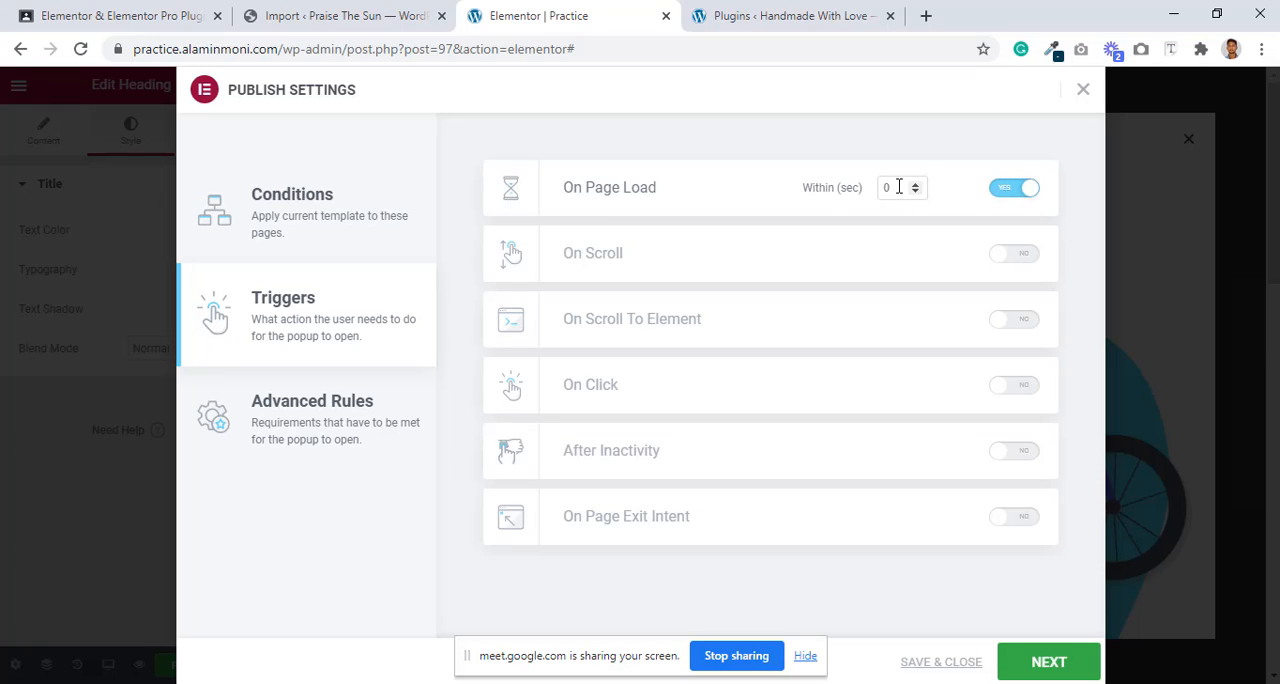
left_click_drag(906, 188, 846, 192)
type("5")
left_click(1012, 197)
Step: Try the On Scroll trigger at 49% and 50%, turn it off, and enable the On Click trigger instead
left_click(1008, 262)
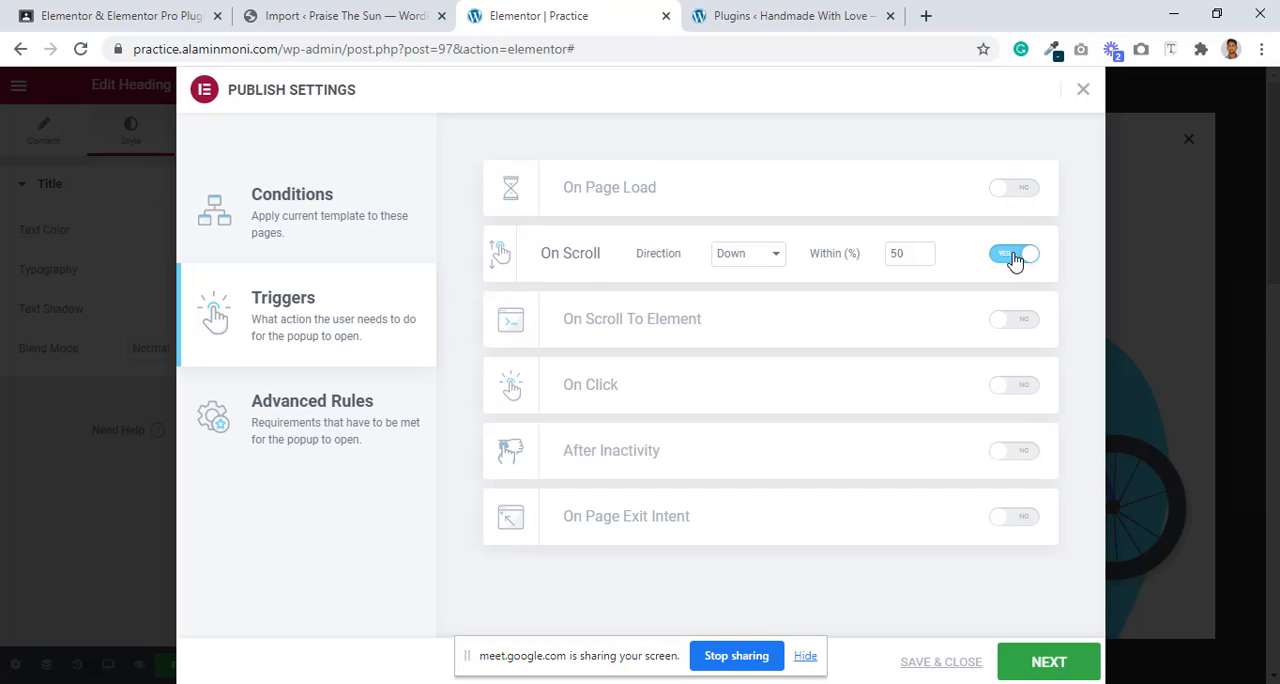
left_click_drag(910, 253, 888, 253)
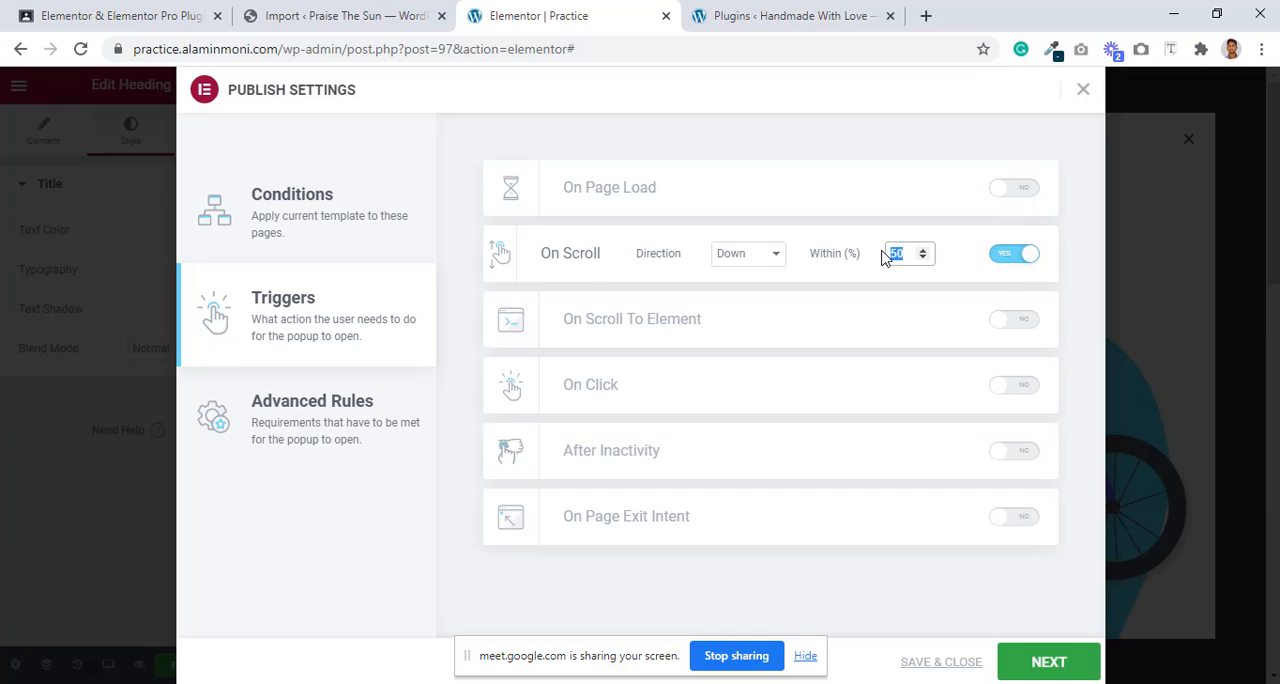
type("49")
left_click_drag(902, 253, 828, 253)
type("50")
left_click(1003, 262)
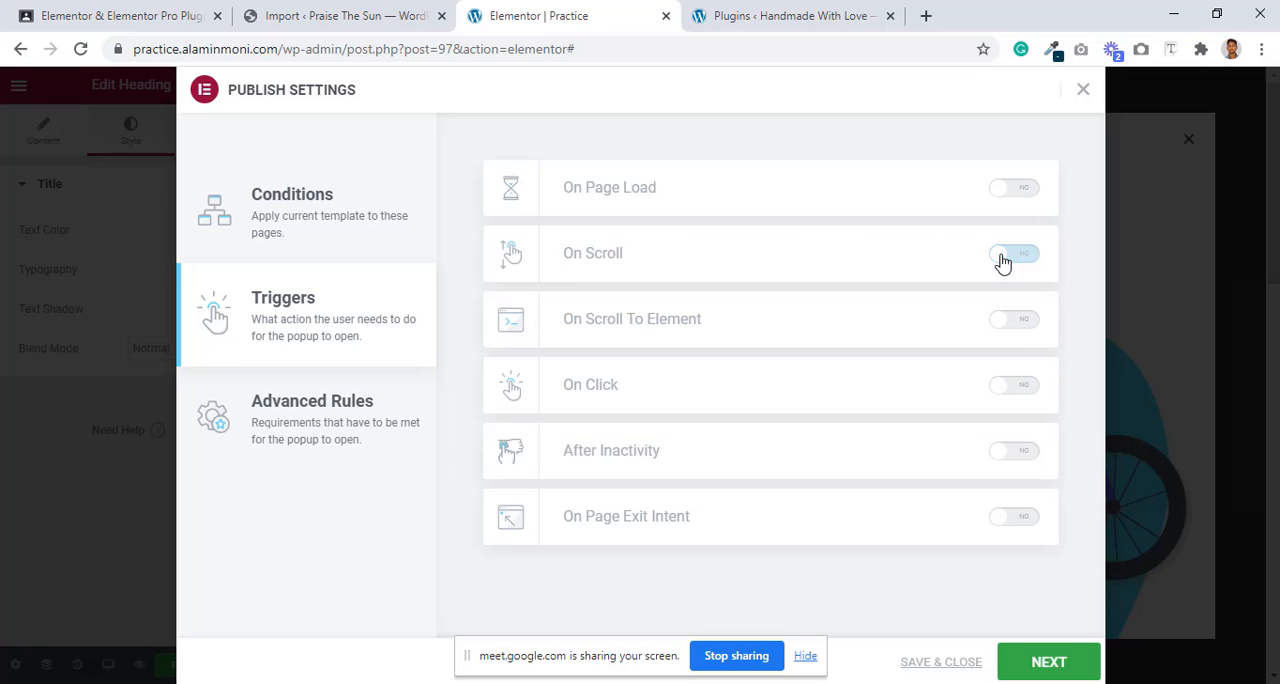
left_click(1016, 385)
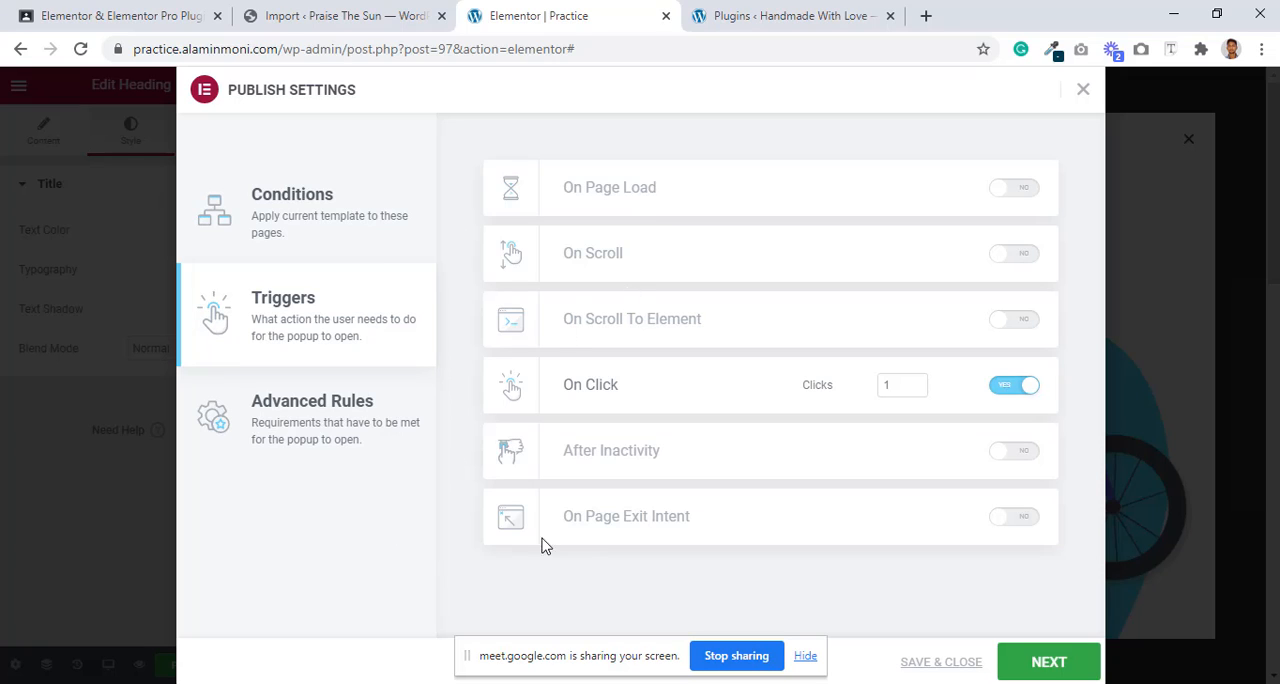
Step: Limit the popup to showing up to 1 time in the advanced rules, and save the publish settings
left_click(325, 438)
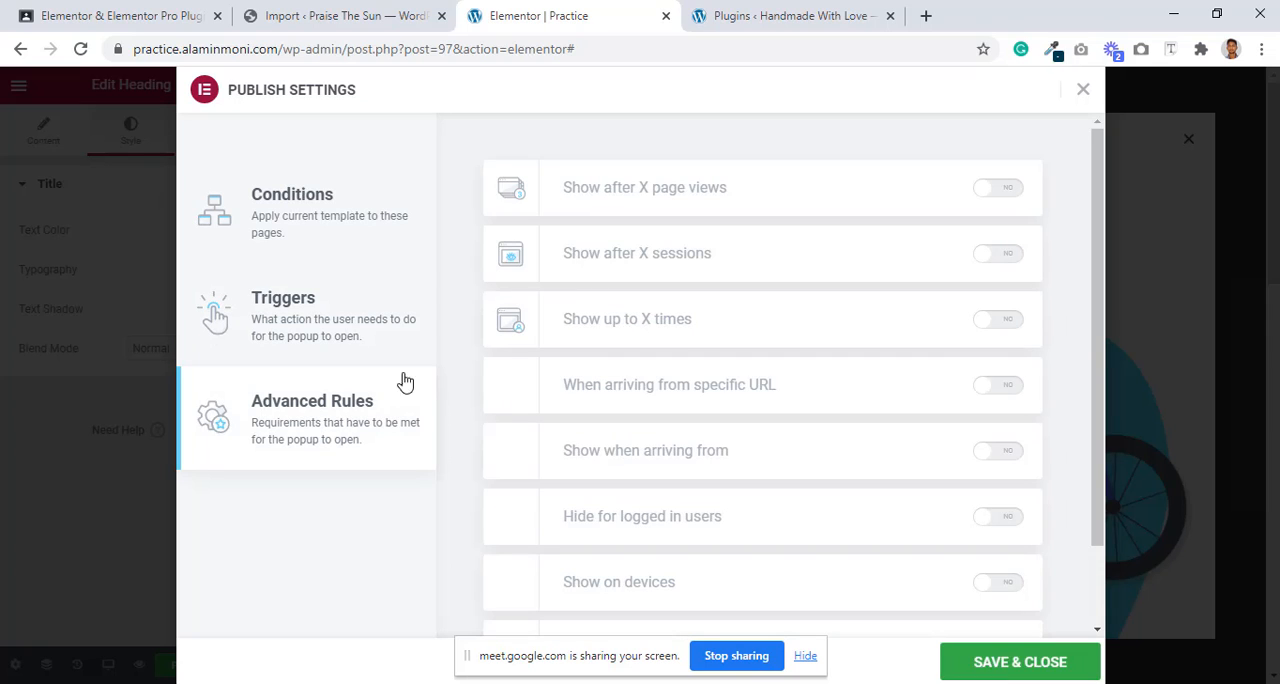
scroll(734, 280, "down", 1)
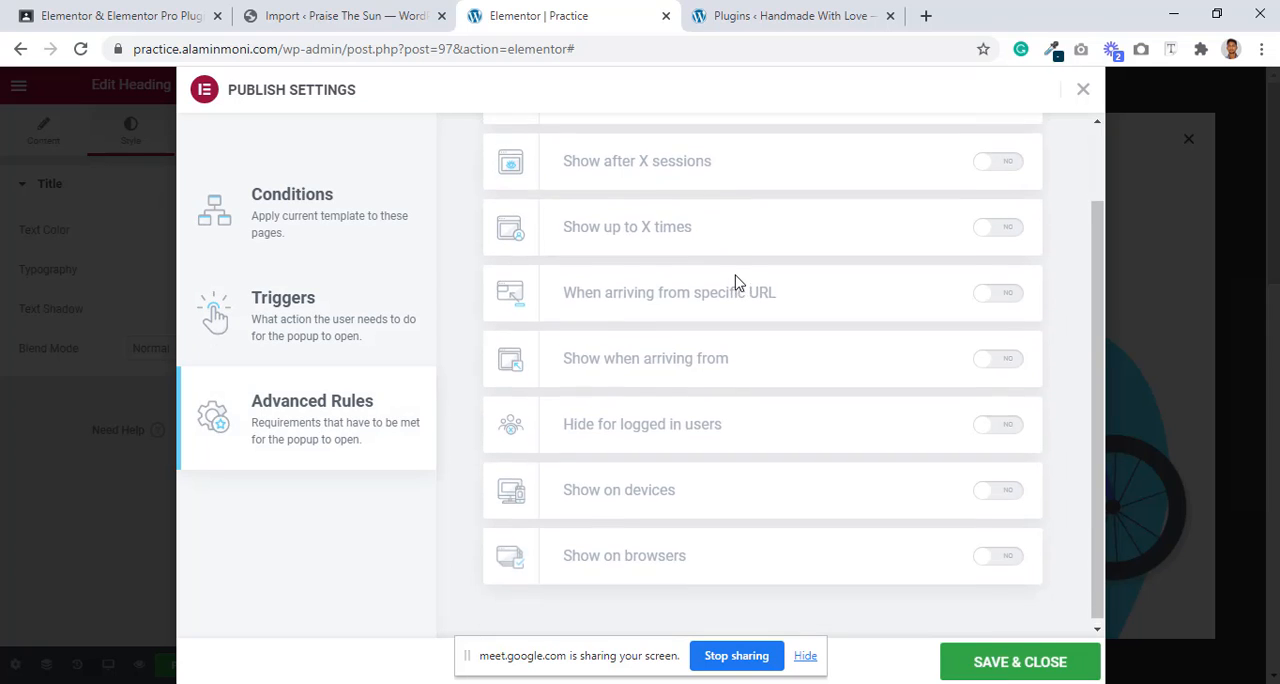
scroll(700, 270, "up", 1)
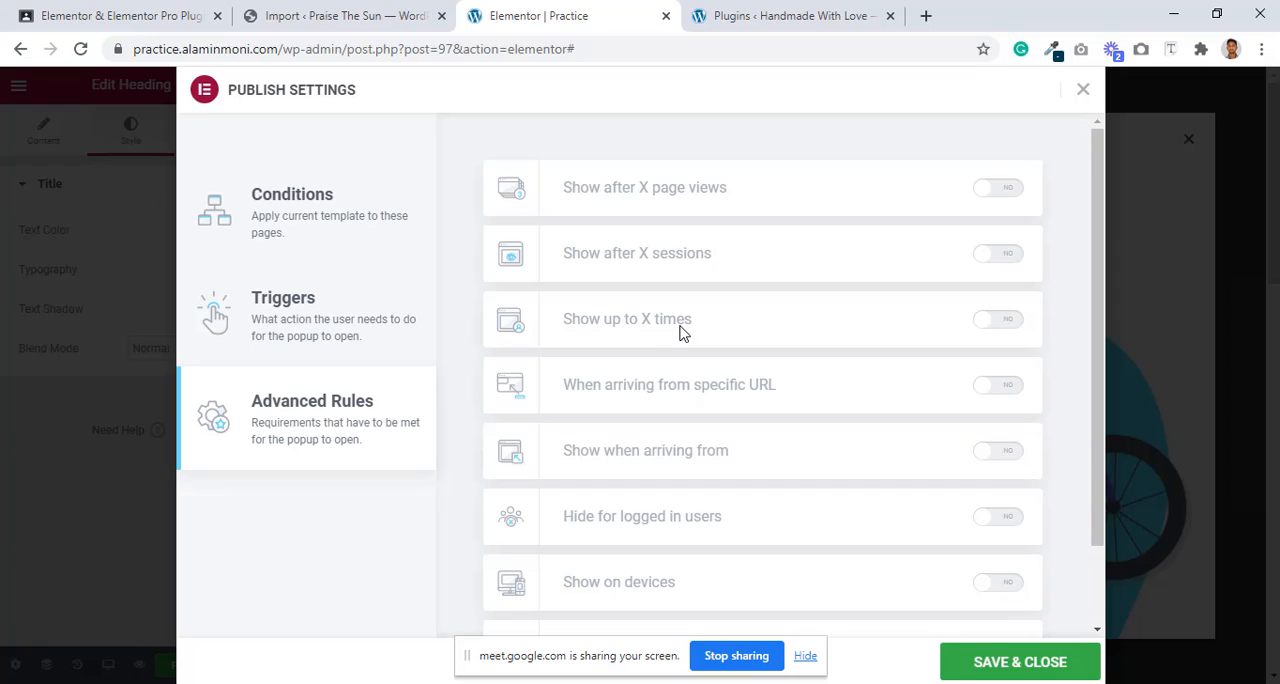
left_click(986, 324)
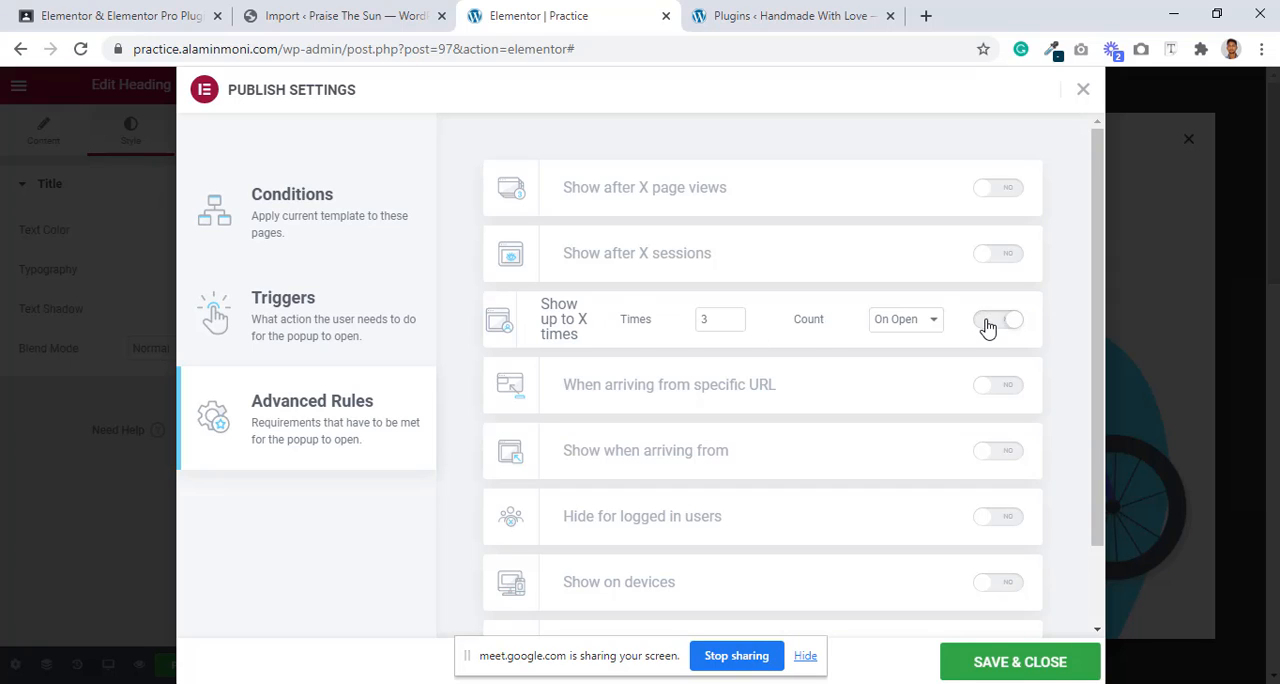
double_click(728, 318)
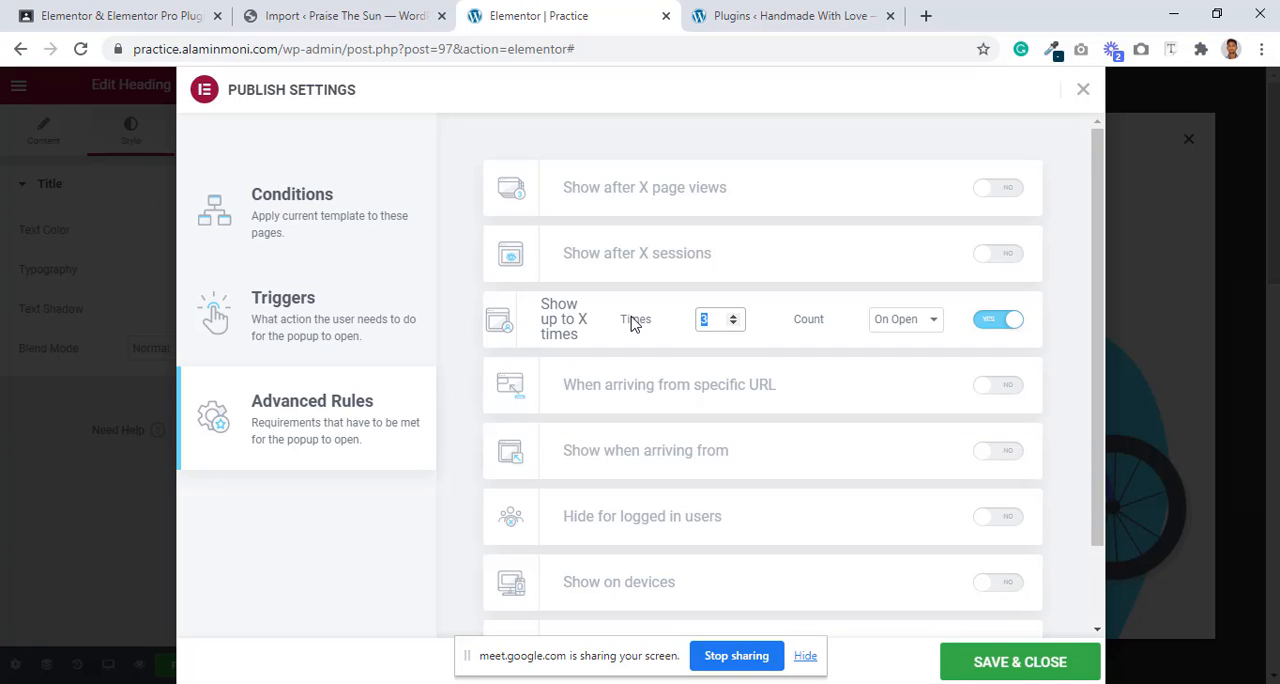
type("2")
key("BackSpace")
type("1")
scroll(808, 477, "down", 2)
left_click(1013, 665)
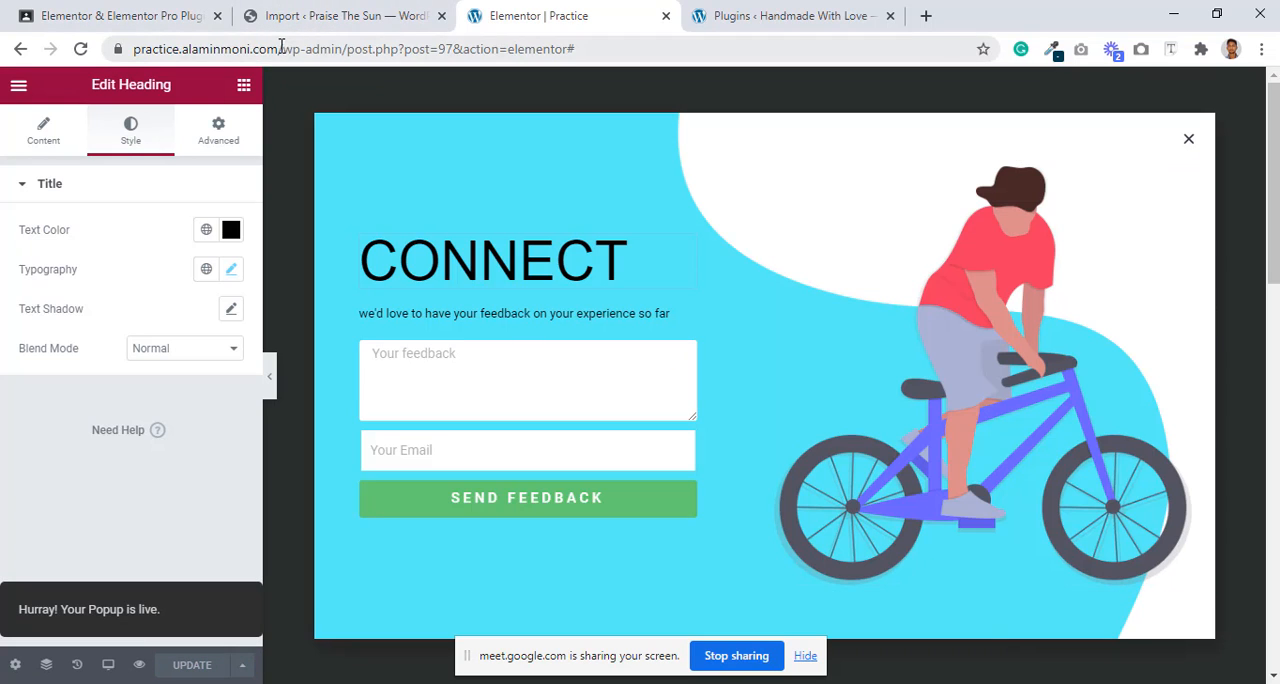
Step: Open the site's home page in an incognito window using its copied root address, and look through the page
left_click_drag(283, 47, 26, 51)
right_click(212, 52)
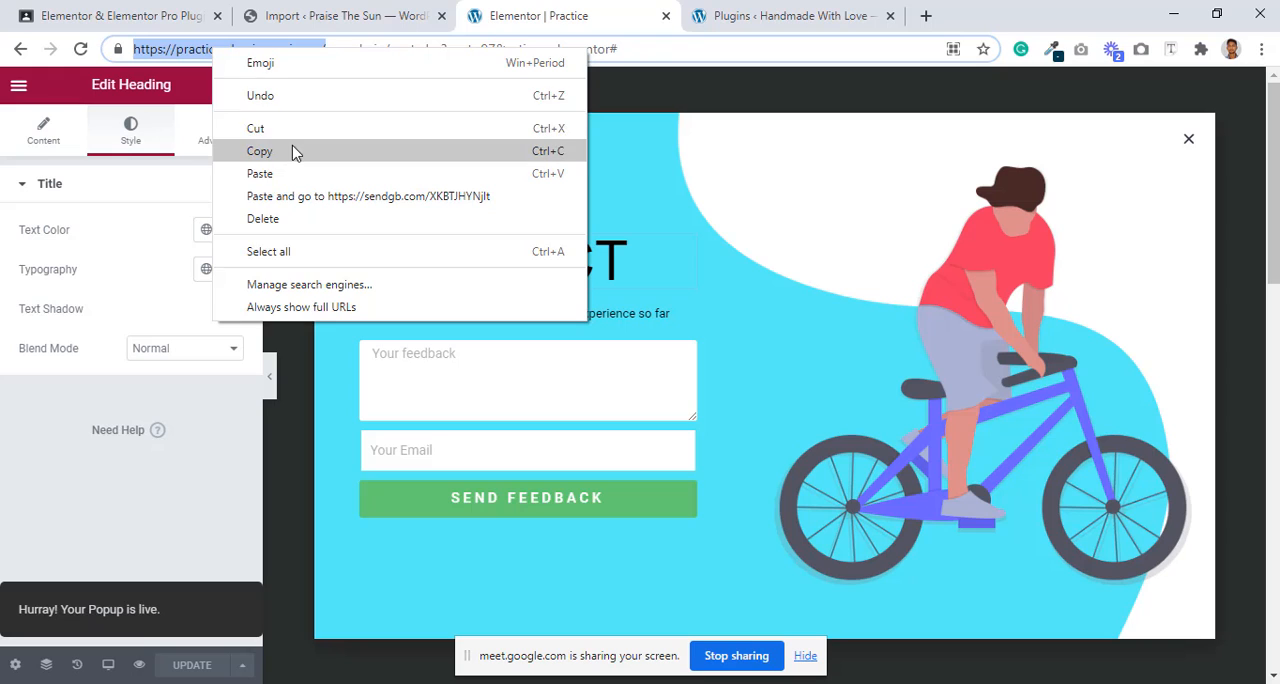
left_click(296, 150)
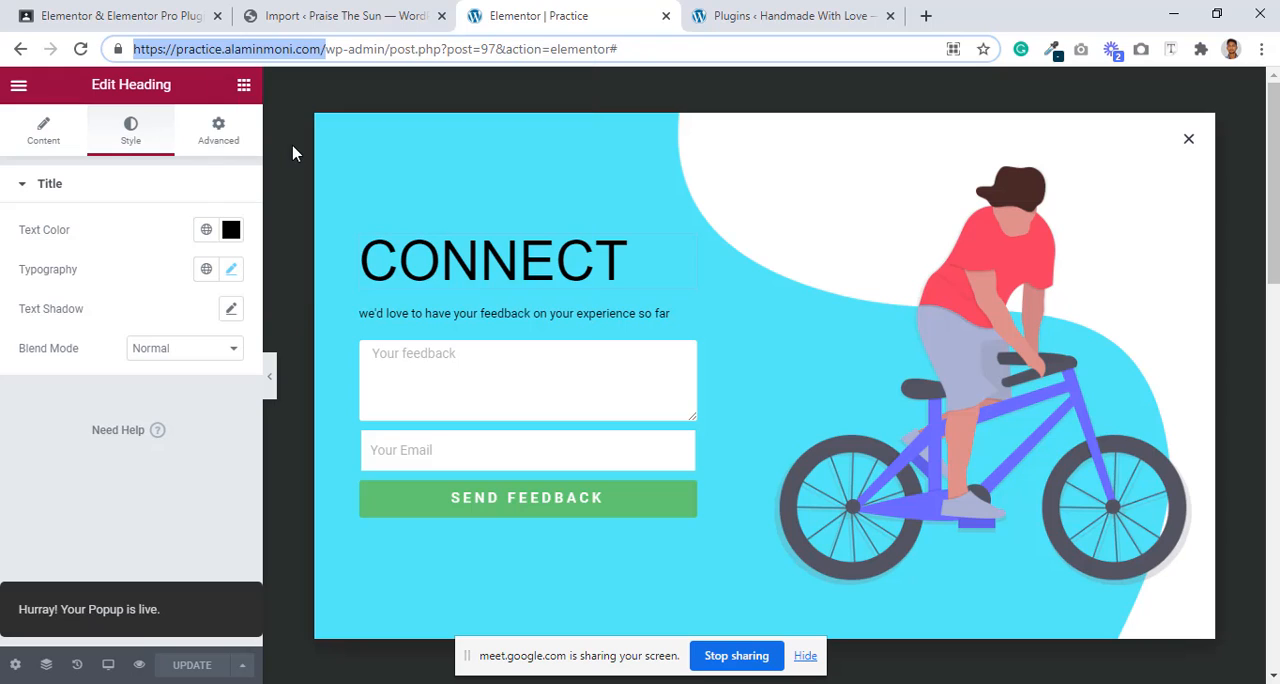
left_click(1261, 49)
left_click(1122, 121)
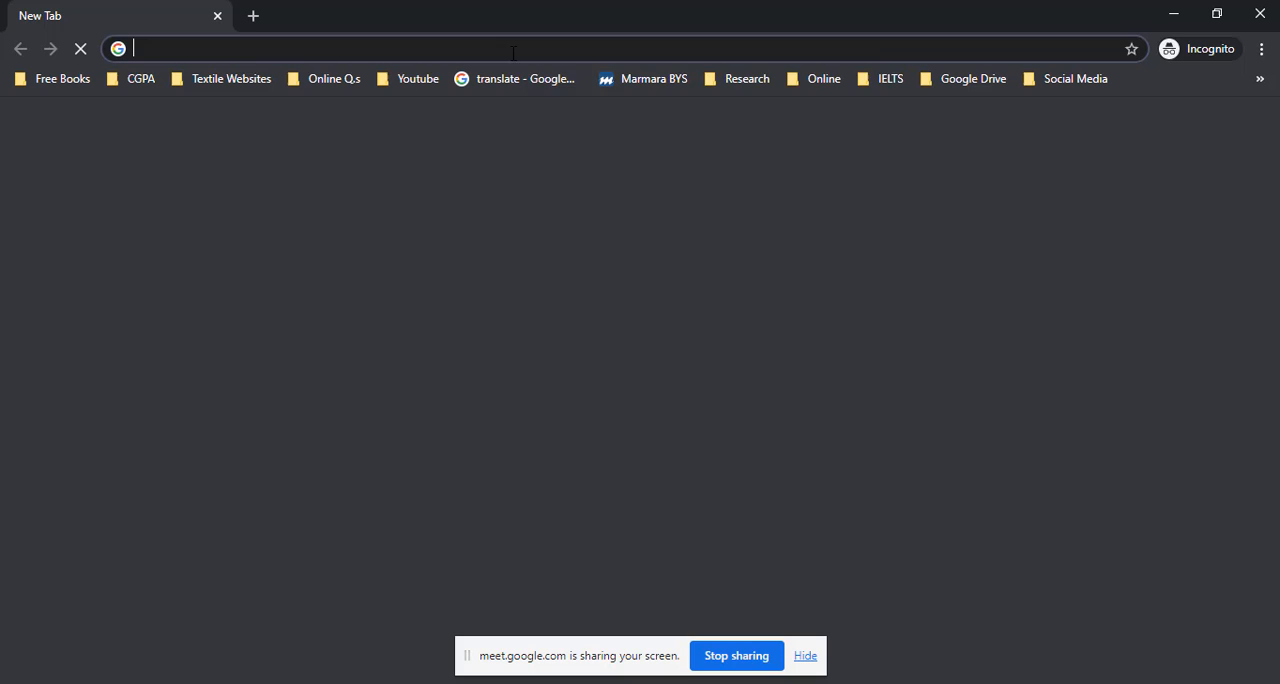
right_click(516, 51)
left_click(608, 201)
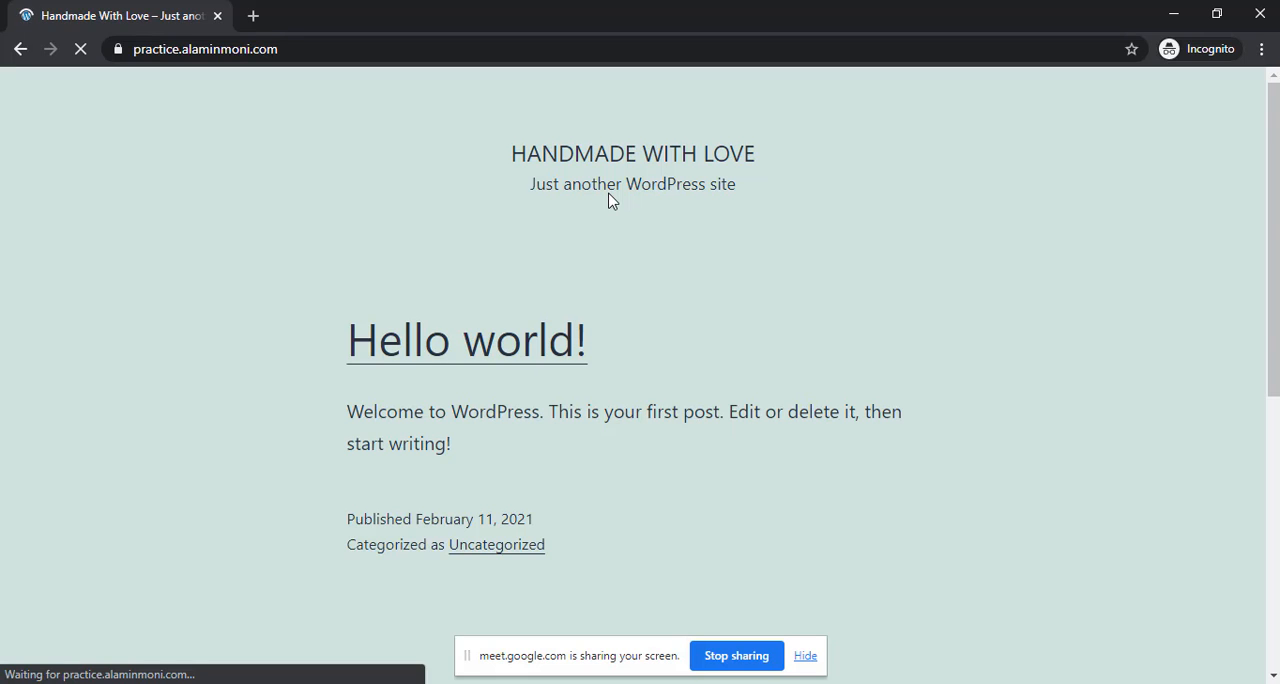
scroll(610, 200, "down", 10)
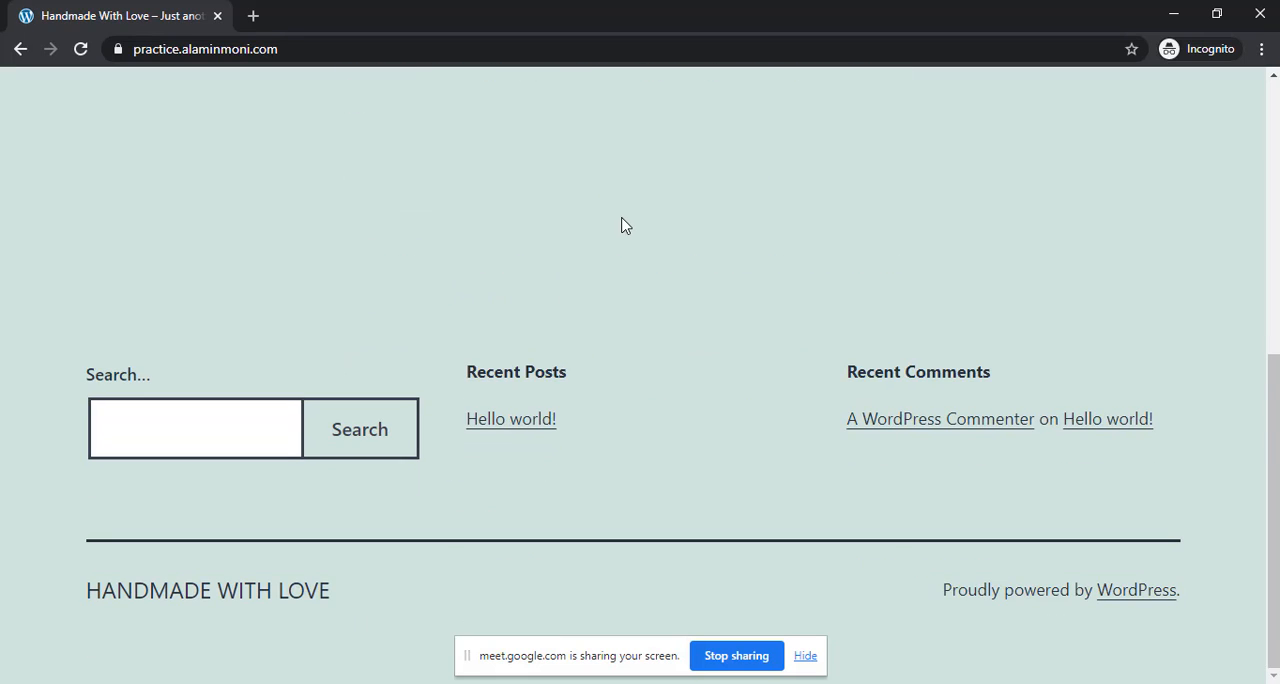
Step: Back in the popup editor, enable the On Page Load trigger, disable the On Click trigger, and save the publish settings
left_click(530, 683)
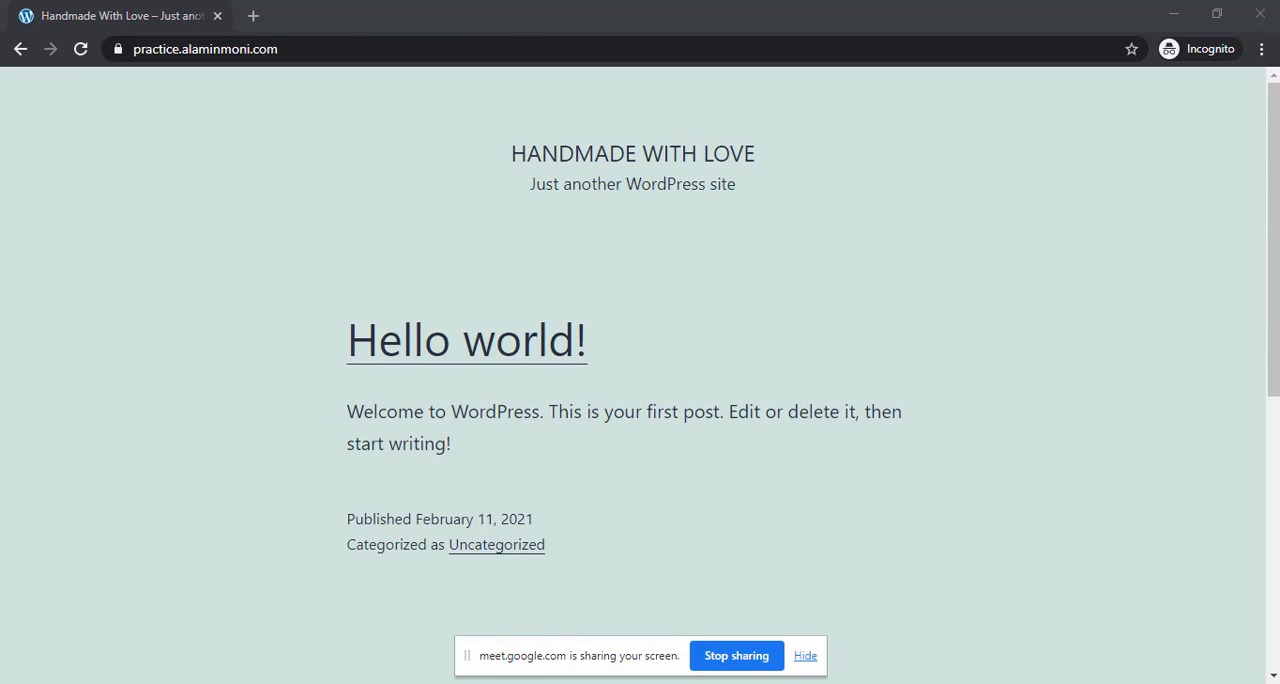
left_click(510, 657)
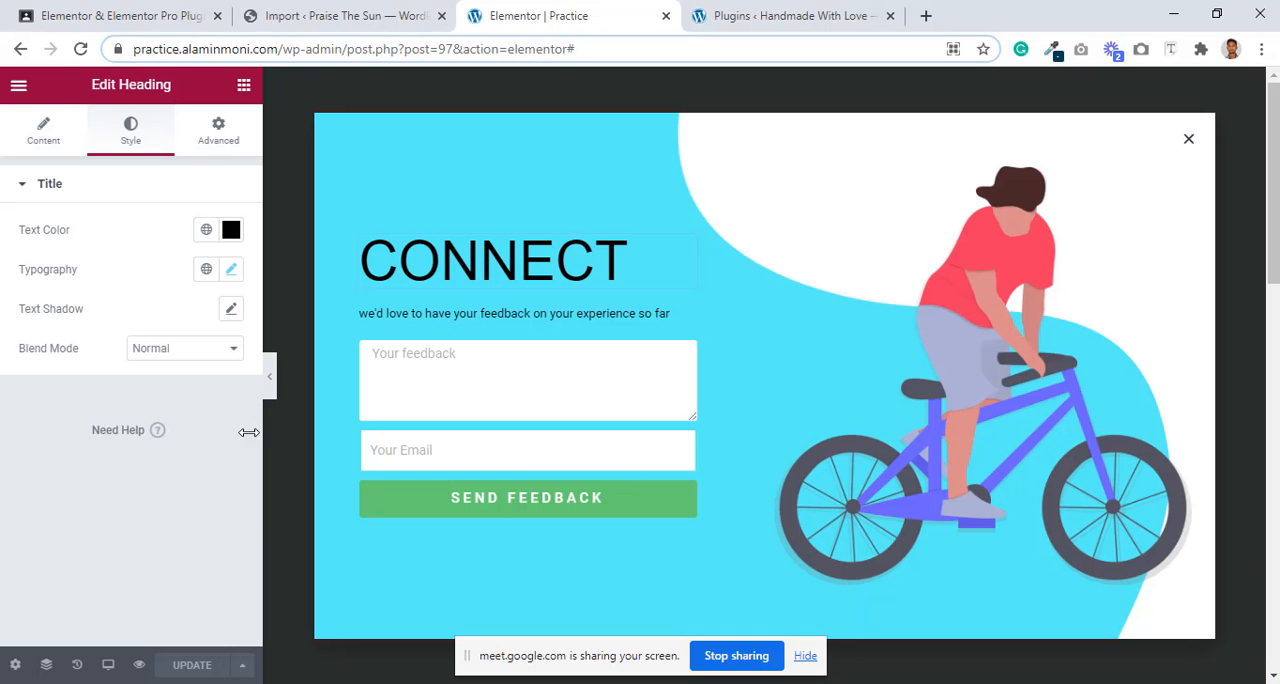
left_click(240, 664)
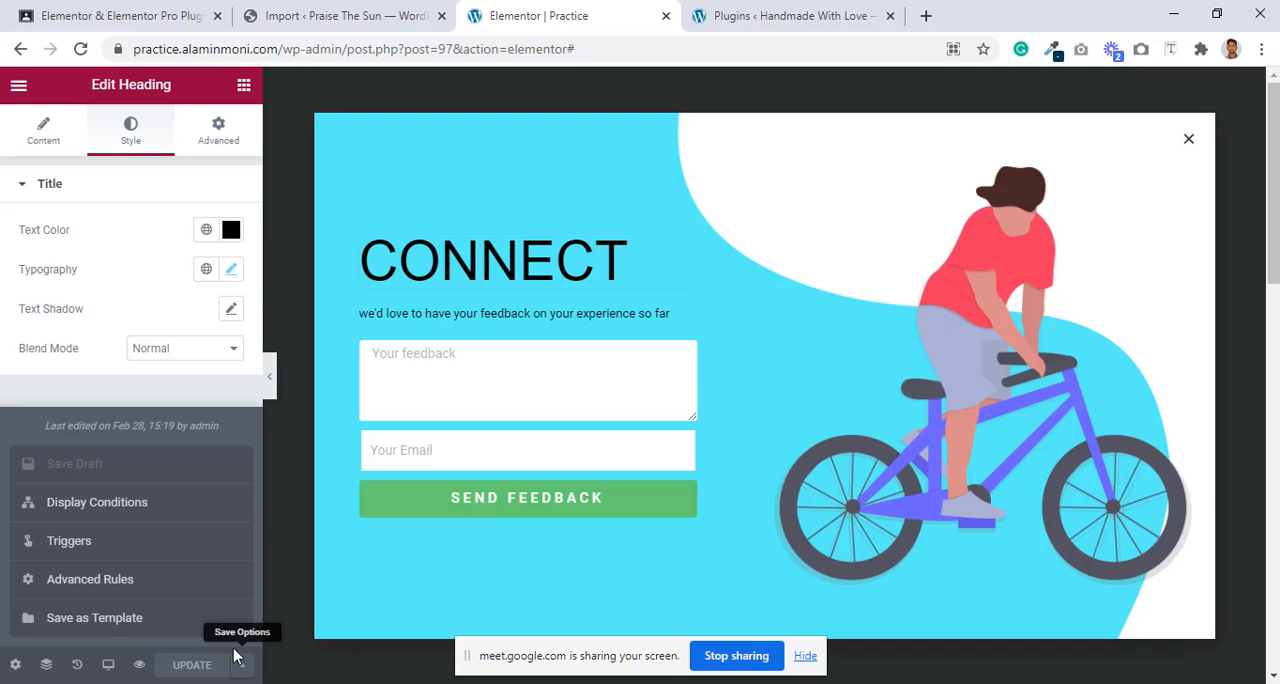
left_click(97, 502)
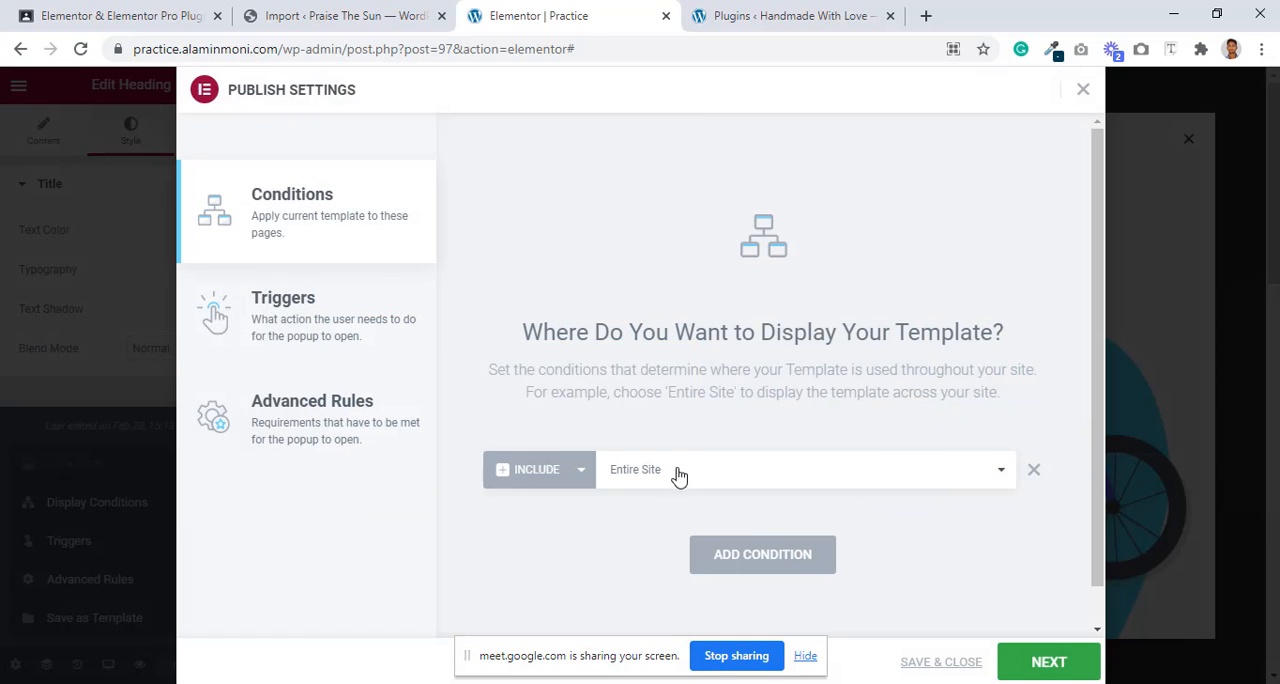
left_click(385, 293)
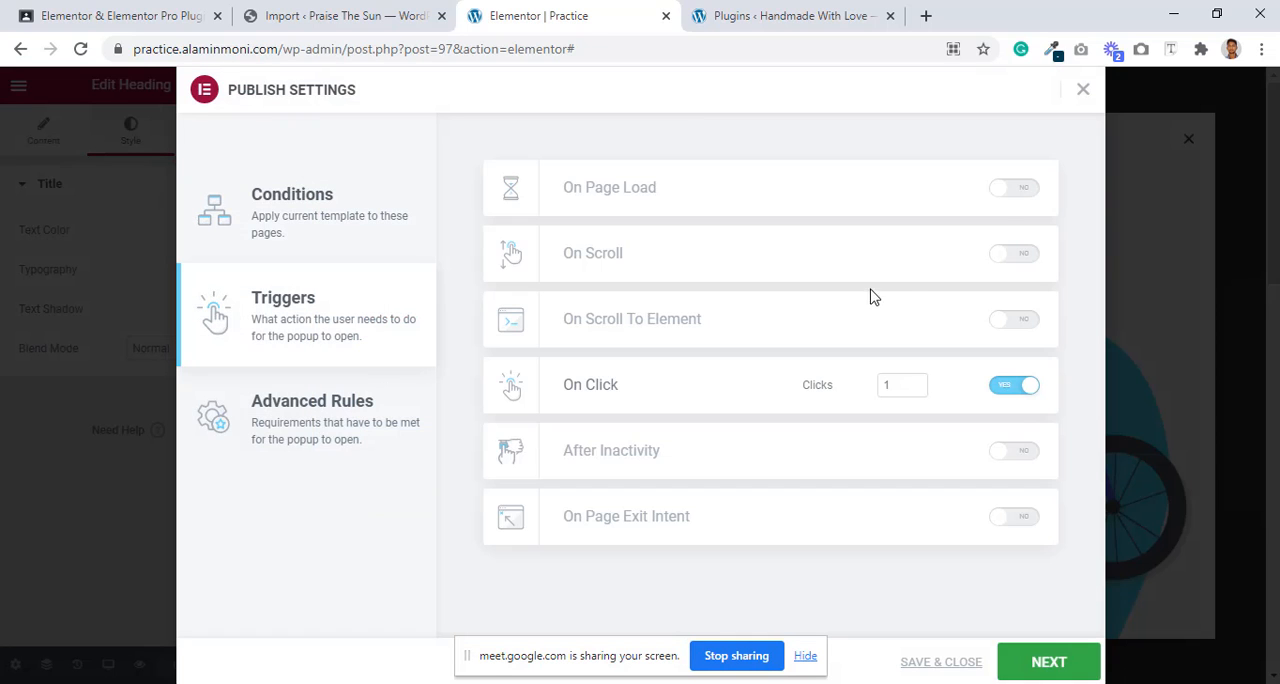
left_click(1012, 193)
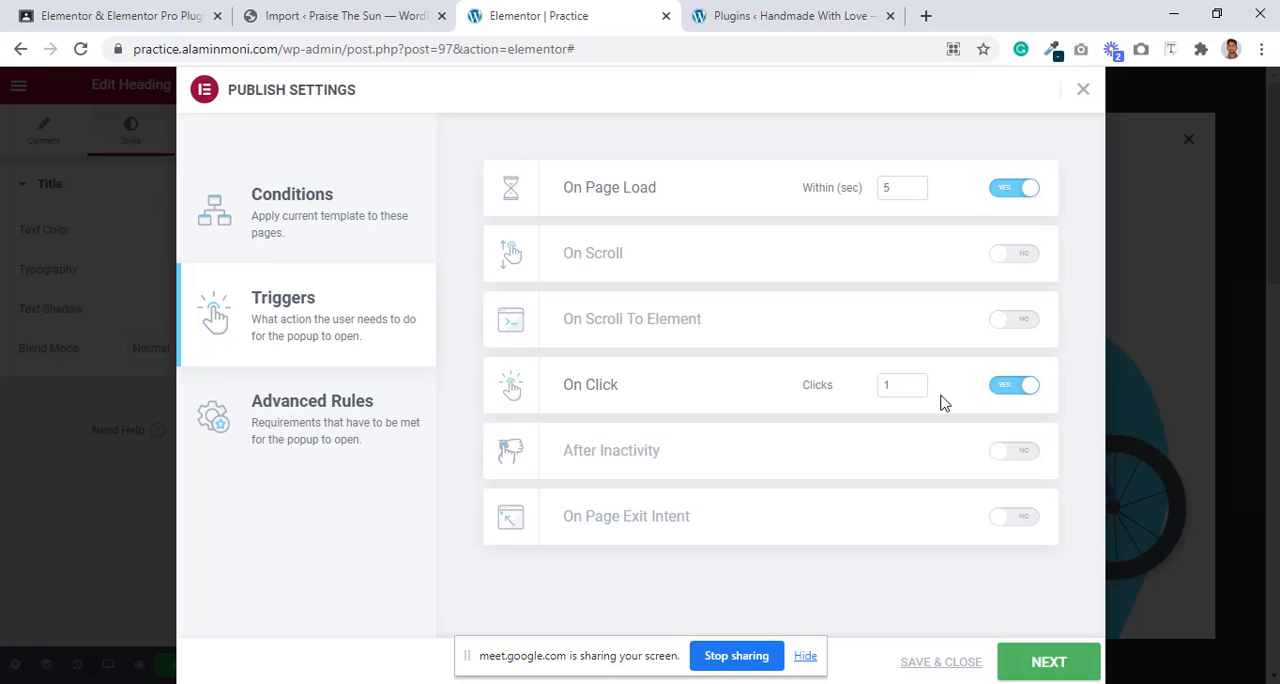
left_click(1005, 393)
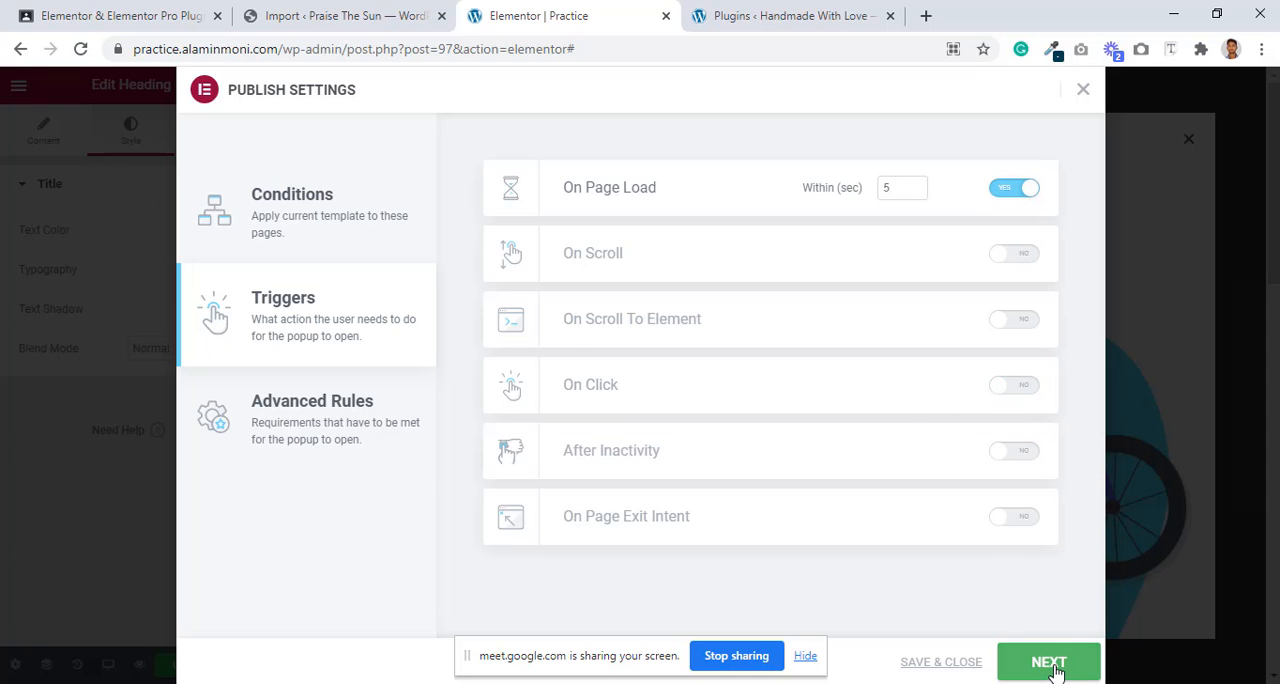
left_click(1052, 666)
left_click(1052, 666)
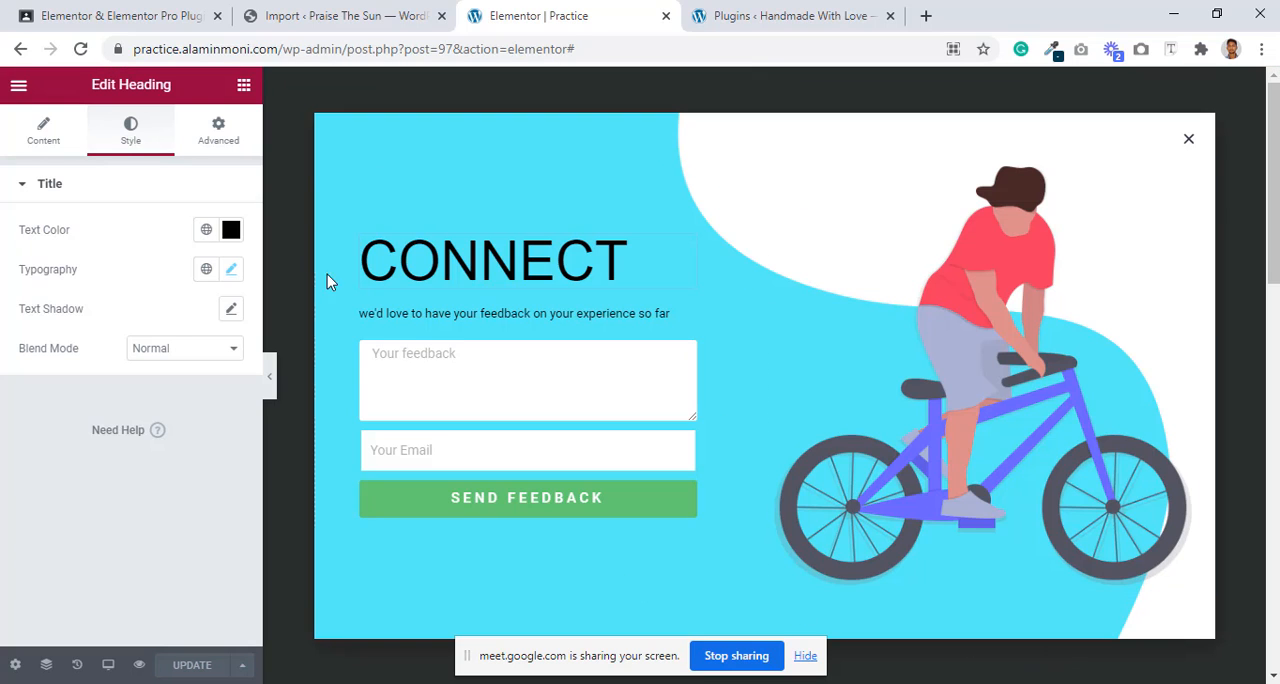
Step: Reload the home page in the incognito window to test the popup, and dismiss the popup
left_click(617, 682)
left_click(689, 628)
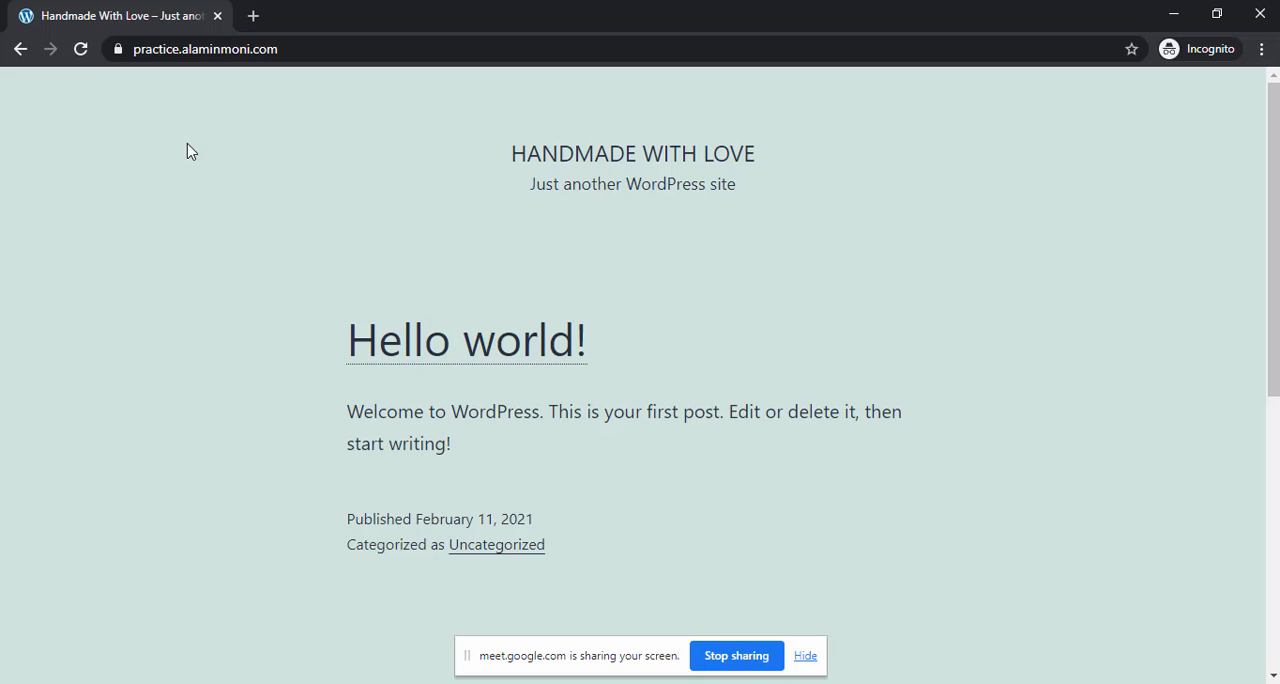
left_click(76, 49)
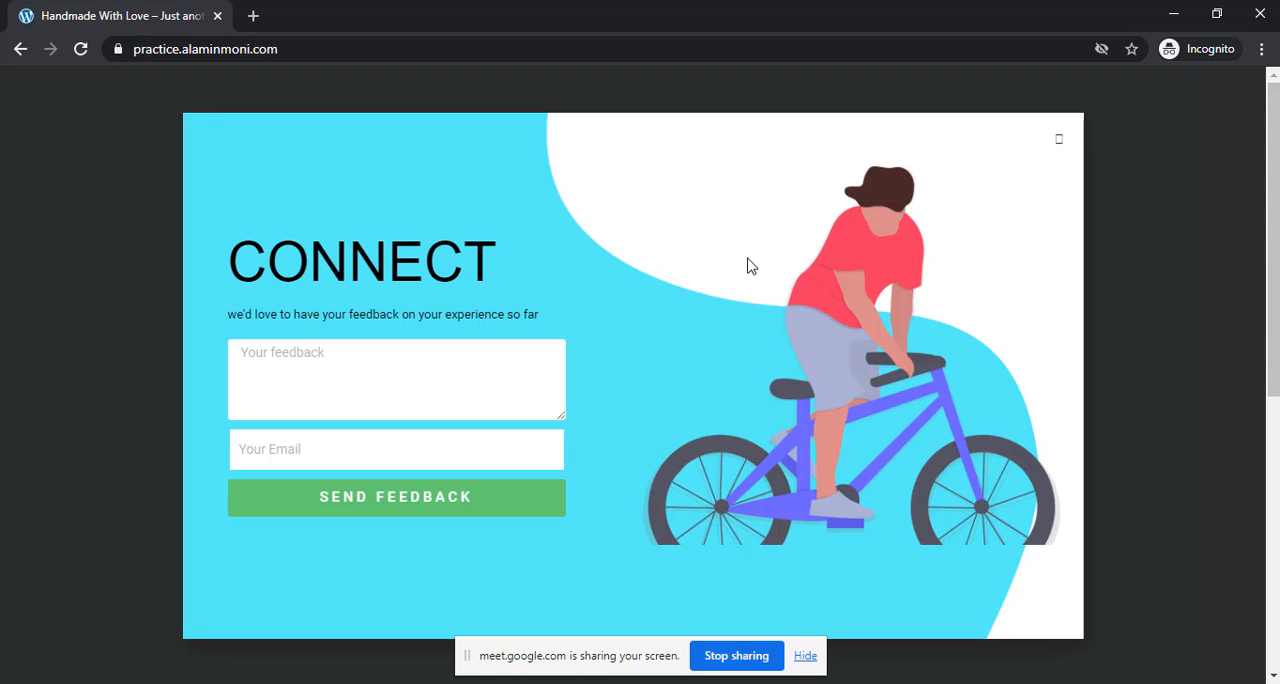
scroll(740, 275, "down", 5)
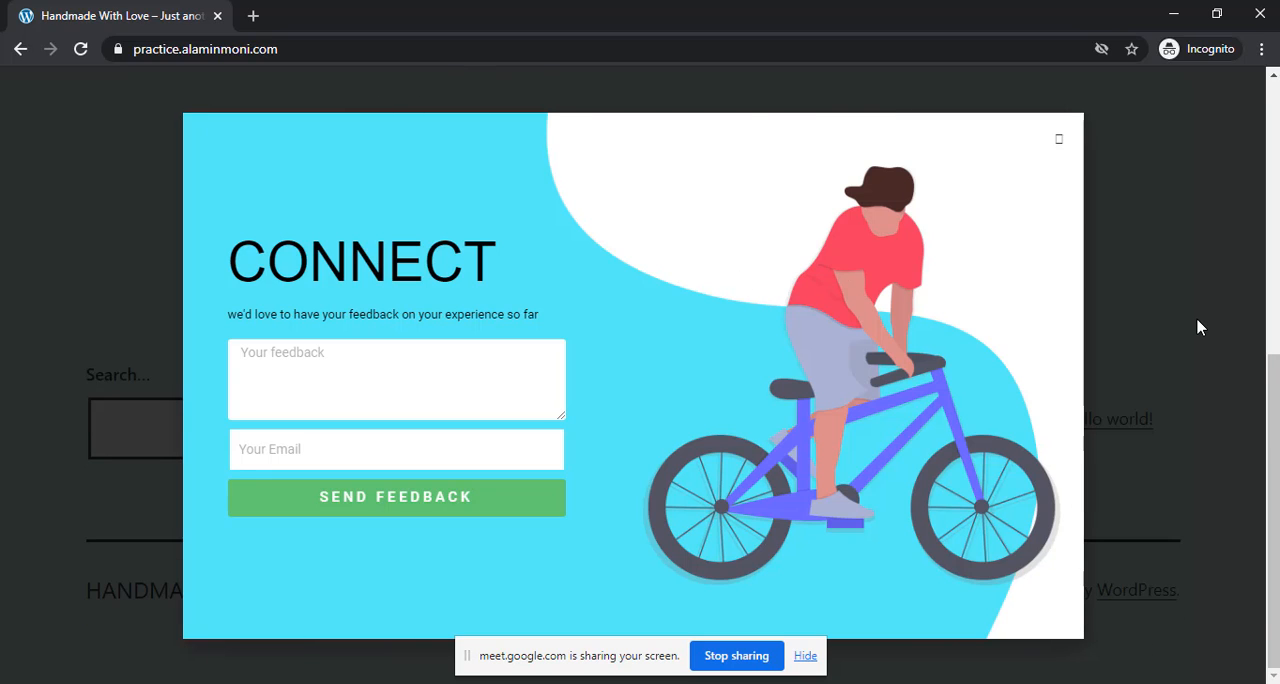
scroll(1200, 327, "up", 5)
left_click(1059, 140)
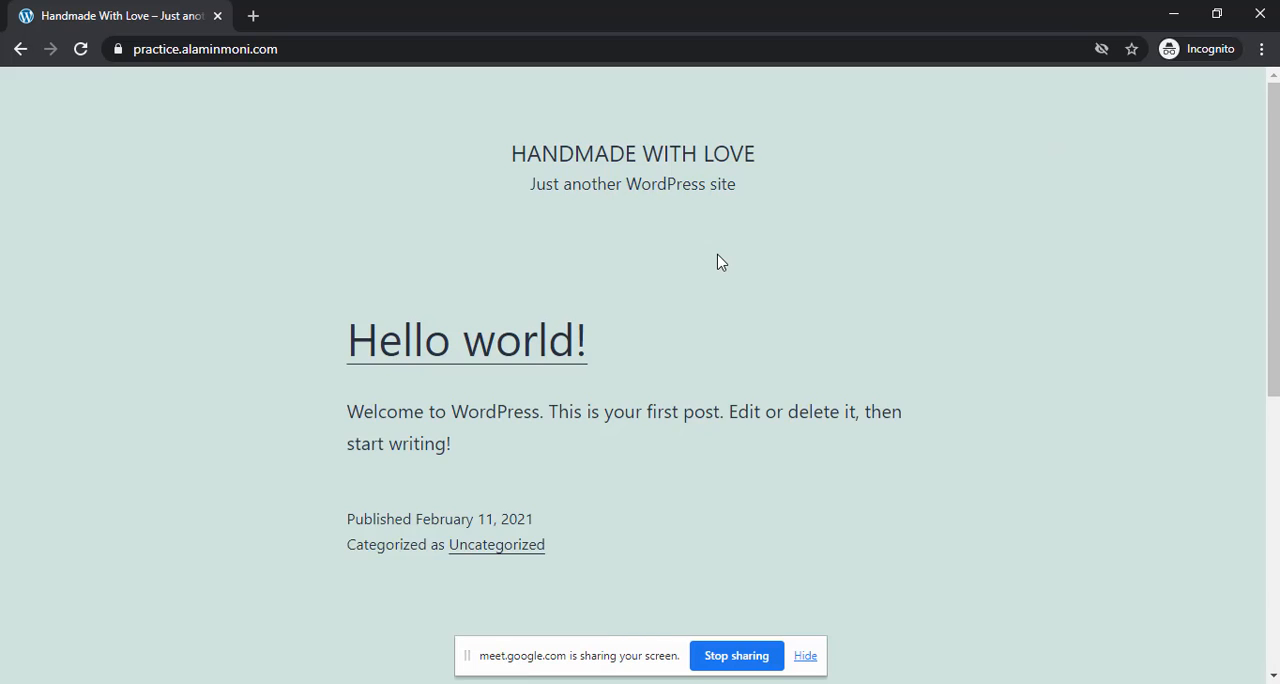
Step: Look over the home page without the popup, and close the incognito window
scroll(717, 262, "down", 5)
scroll(717, 262, "up", 5)
scroll(717, 262, "down", 5)
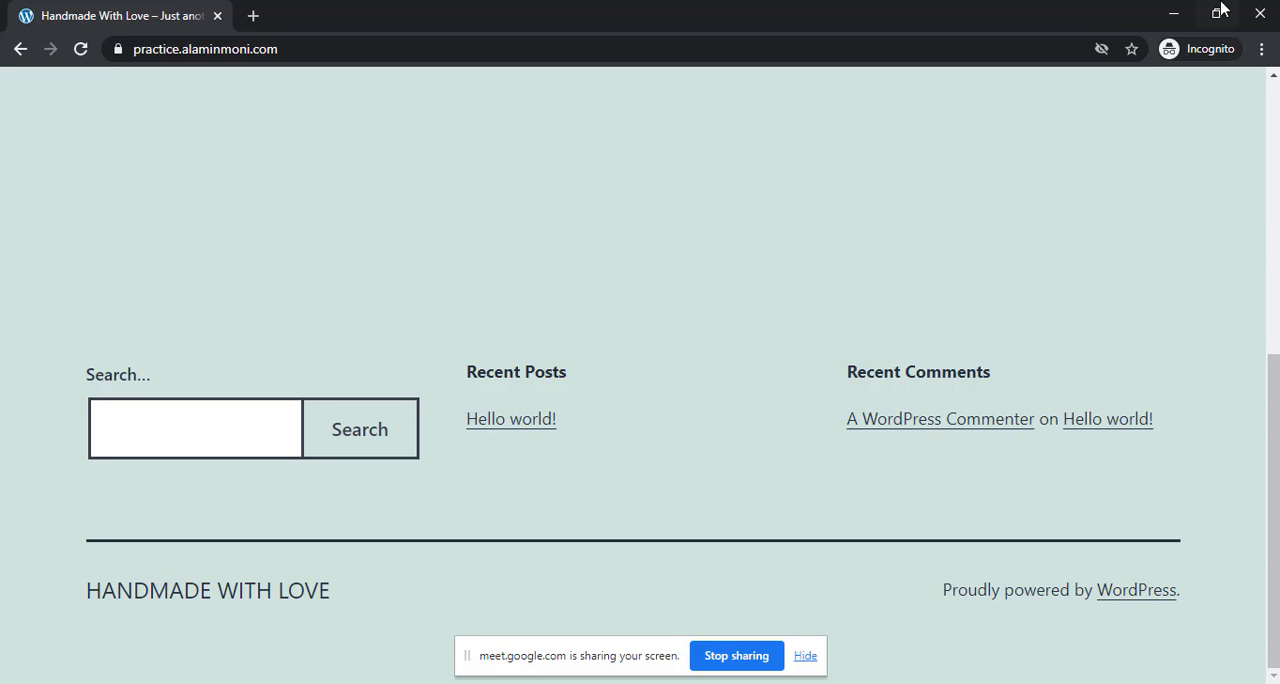
left_click(1256, 16)
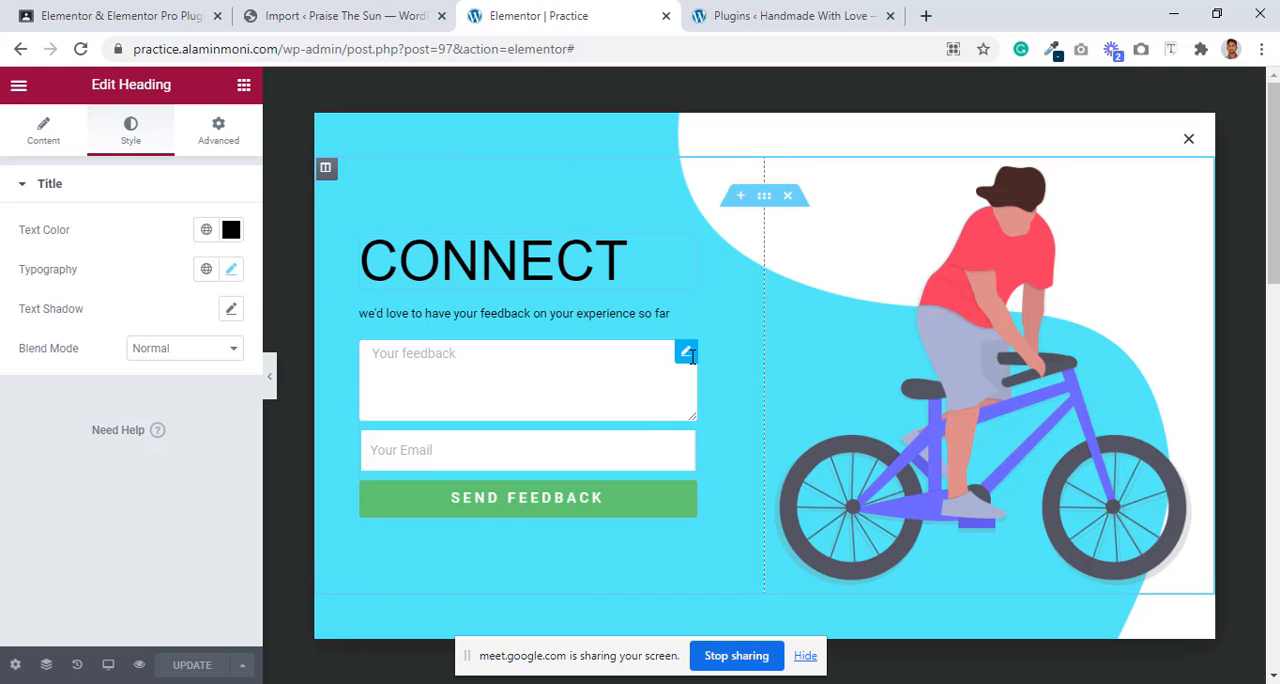
Step: Switch to the admin area of the Handmade With Love site and open its Reading settings
left_click(350, 12)
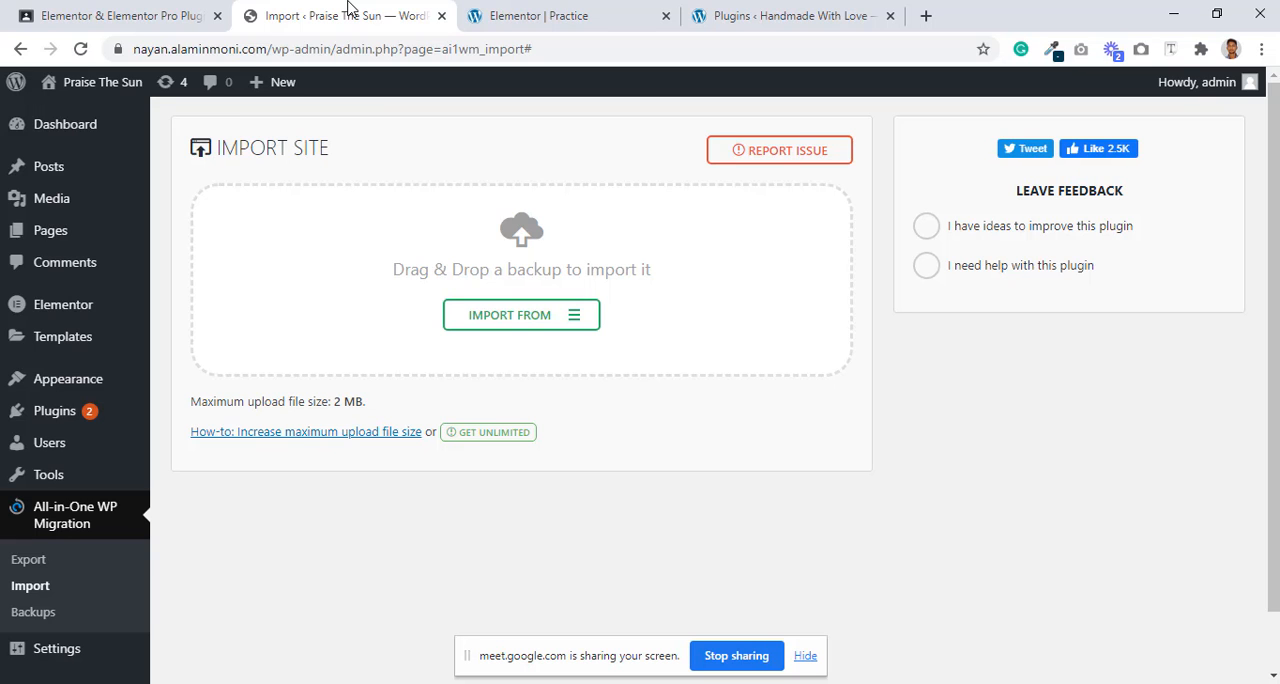
left_click(550, 14)
left_click(766, 14)
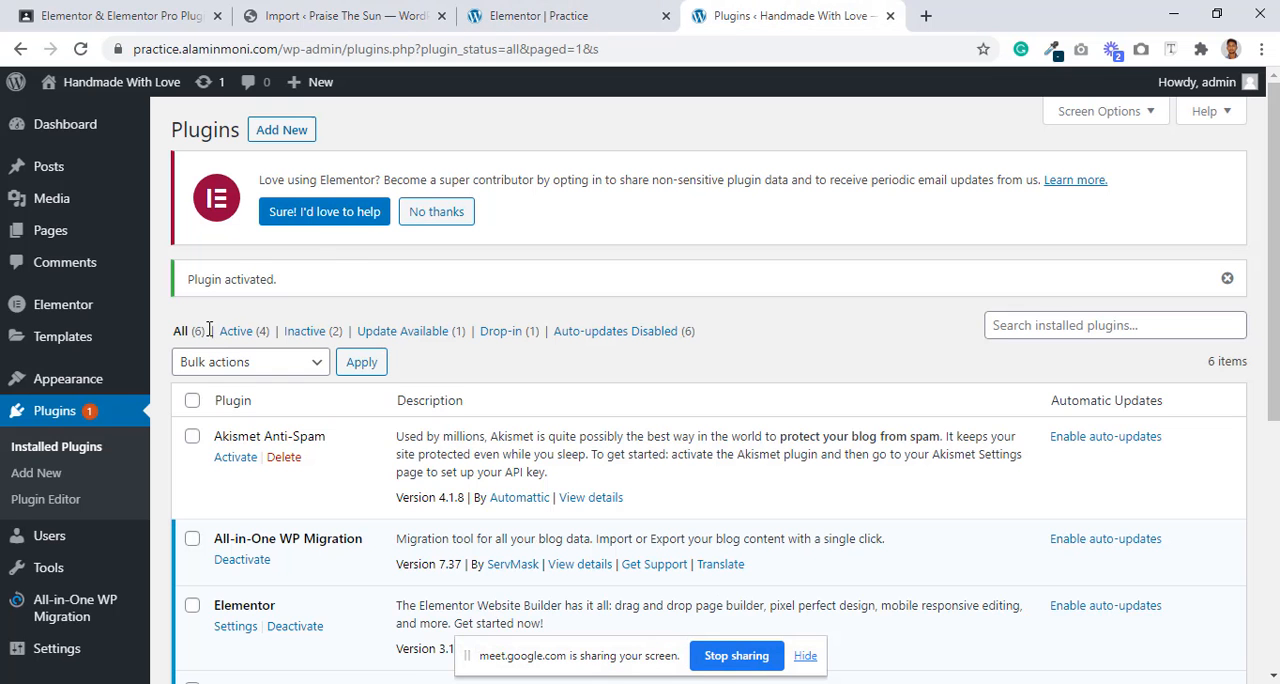
scroll(48, 450, "down", 5)
mouse_move(60, 590)
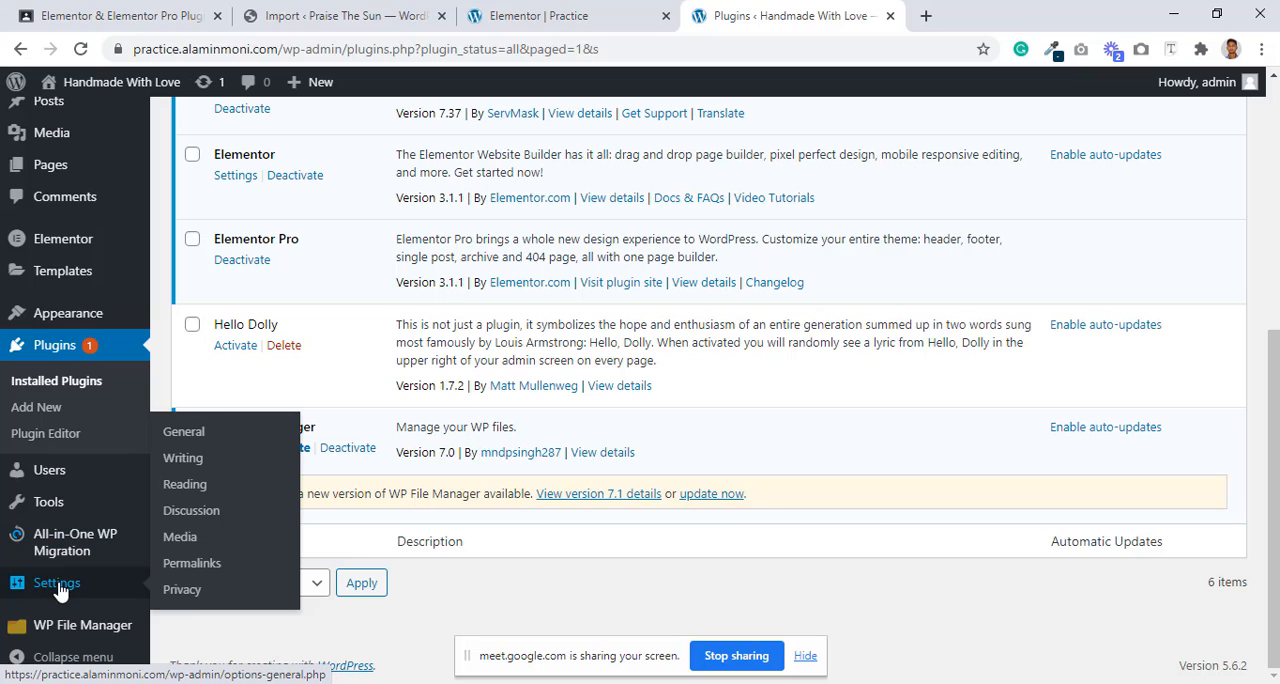
left_click(186, 485)
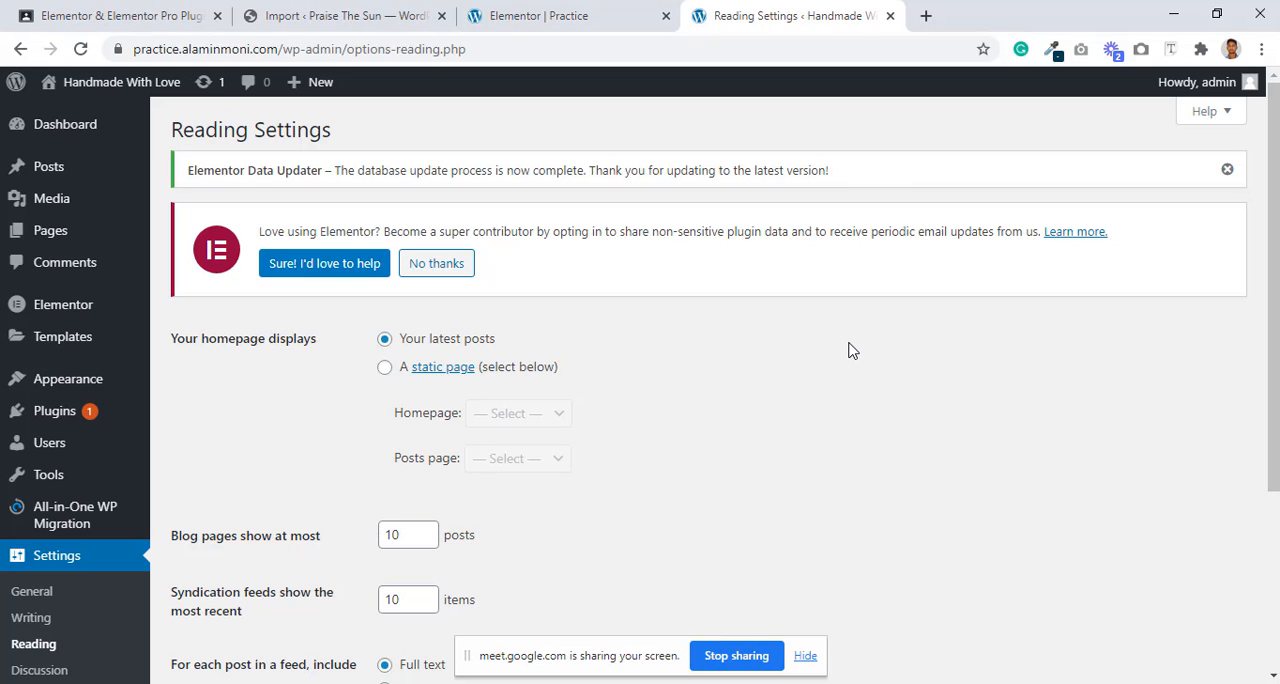
Step: Make the homepage display a static page, choose Design-1 as the homepage, and save the changes
left_click(384, 367)
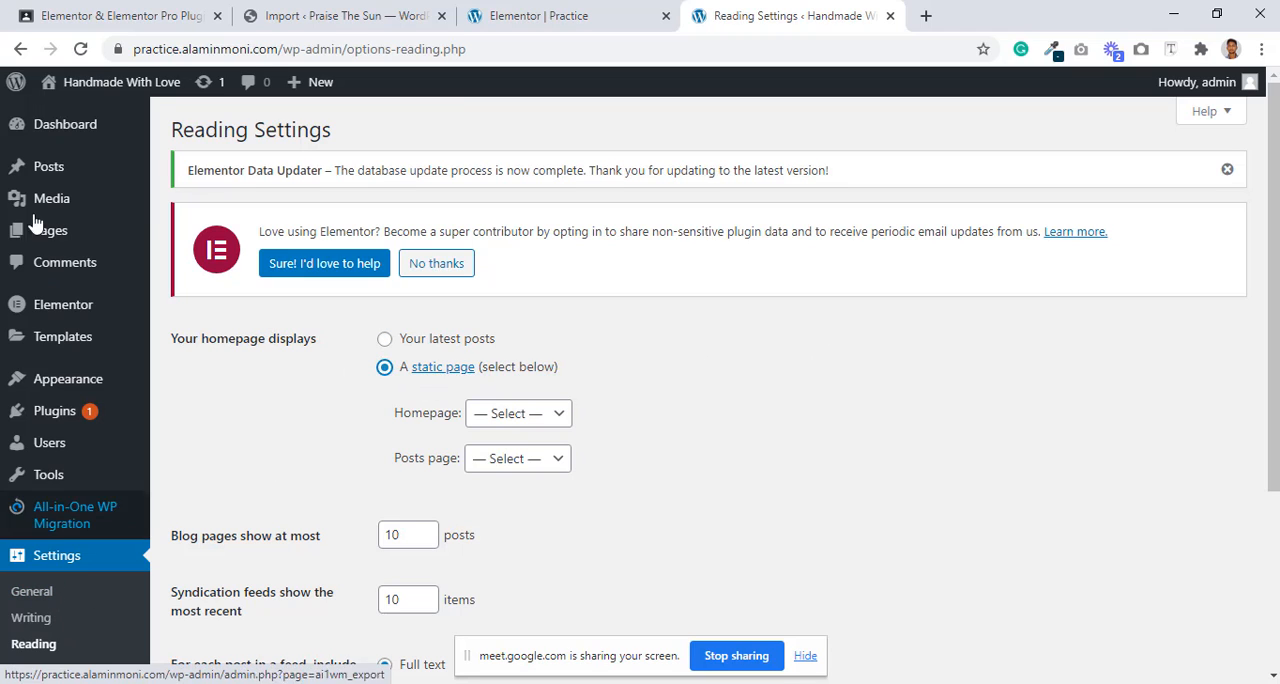
mouse_move(25, 146)
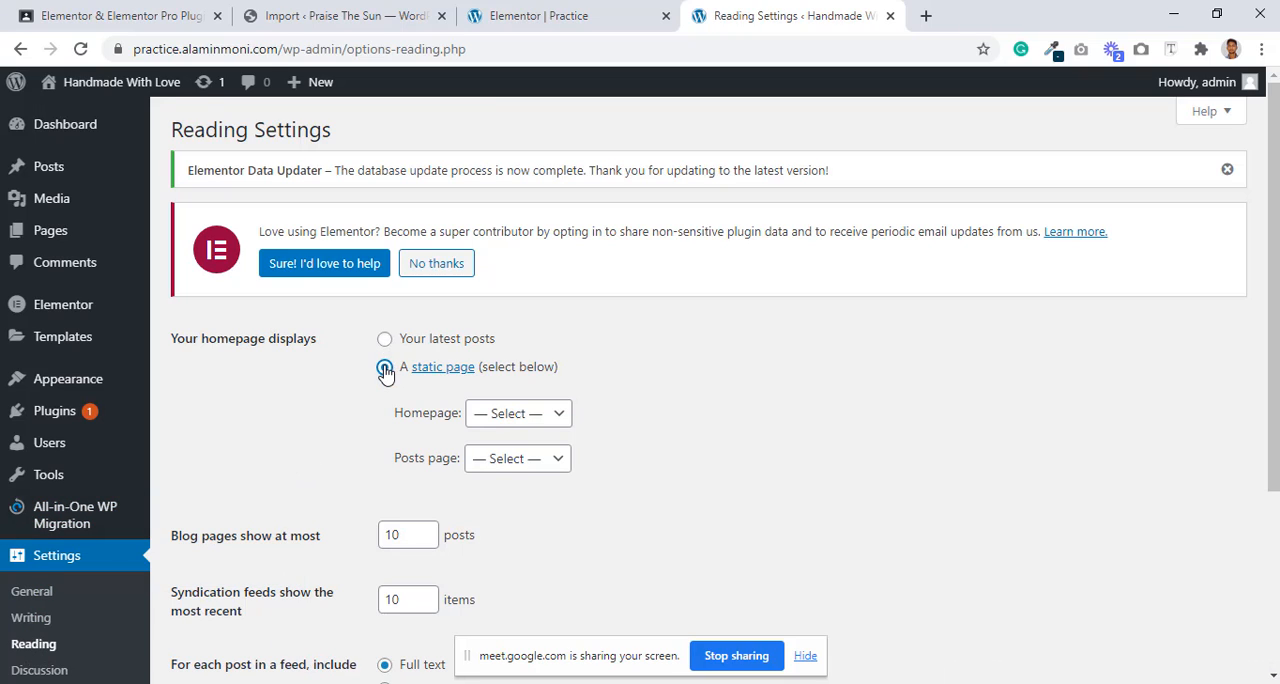
left_click(498, 413)
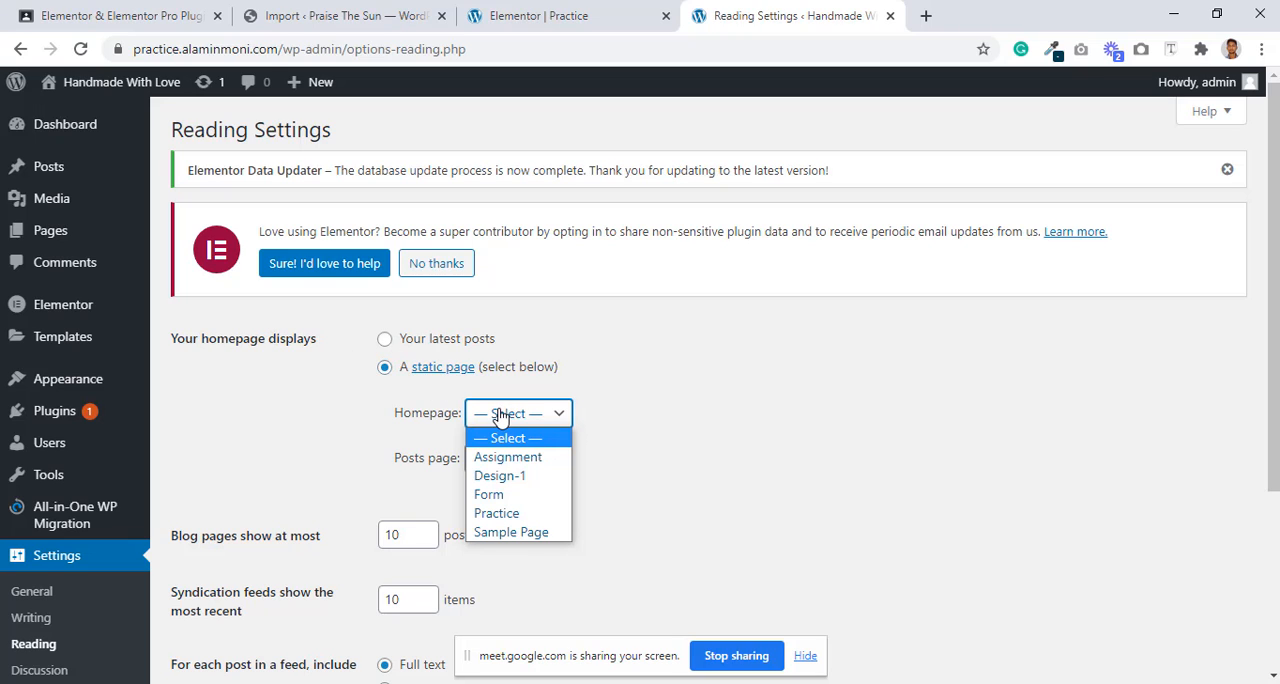
left_click(502, 483)
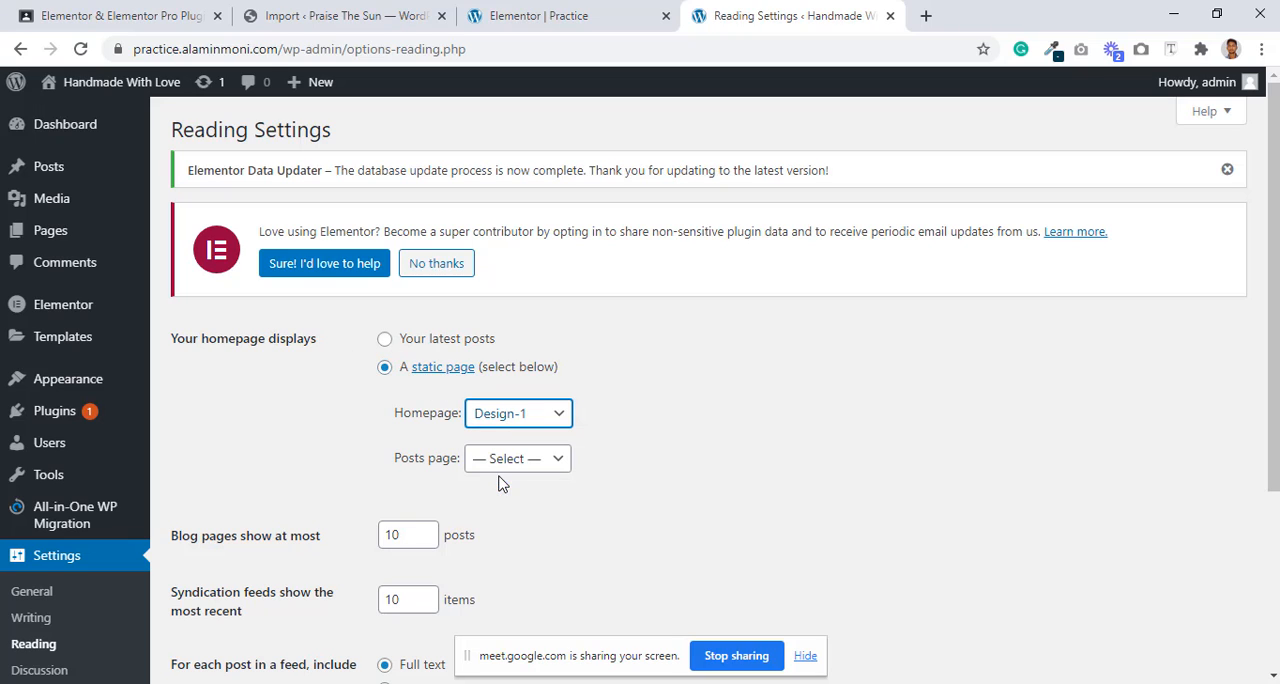
scroll(646, 451, "down", 3)
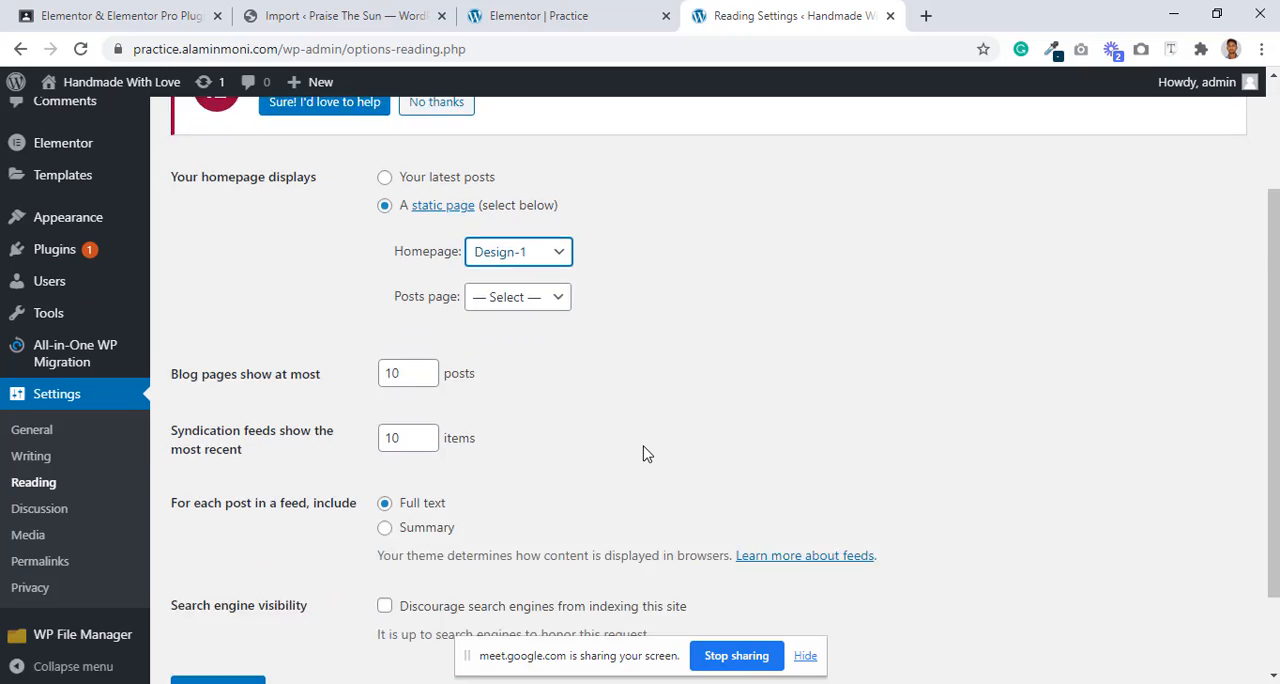
left_click(233, 594)
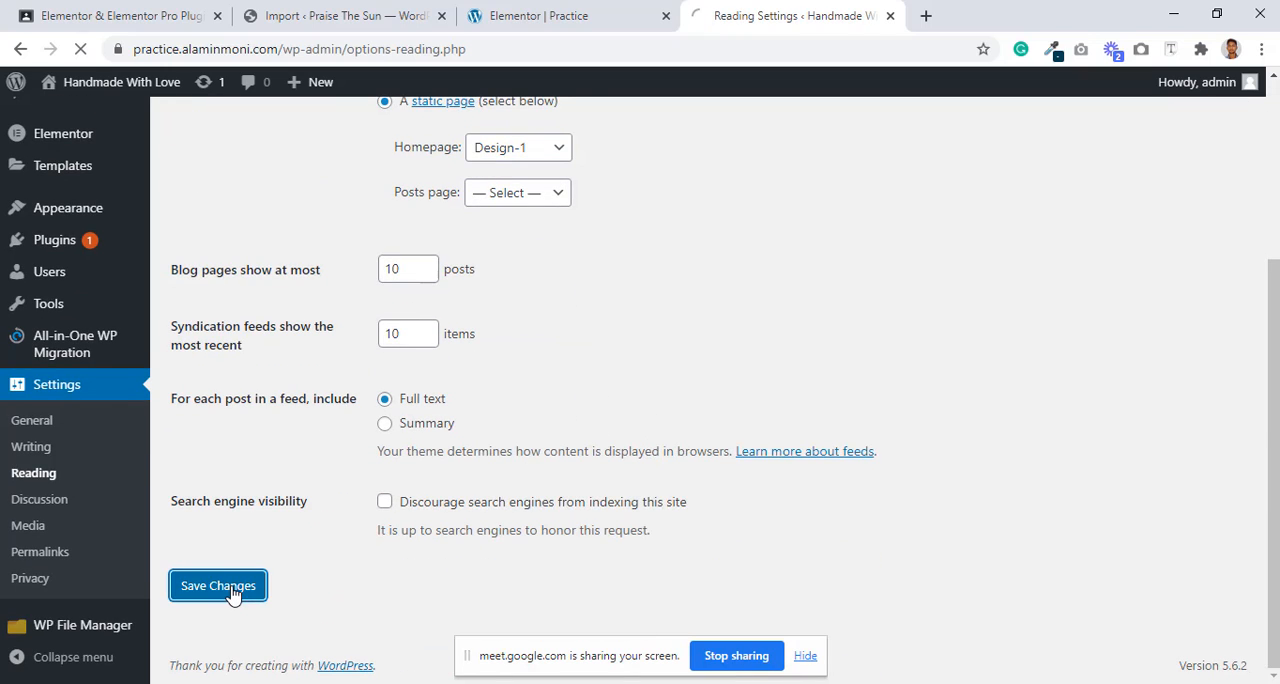
Step: Copy the Reading settings page's address and paste it into a new browser tab
left_click_drag(280, 50, 100, 49)
right_click(196, 55)
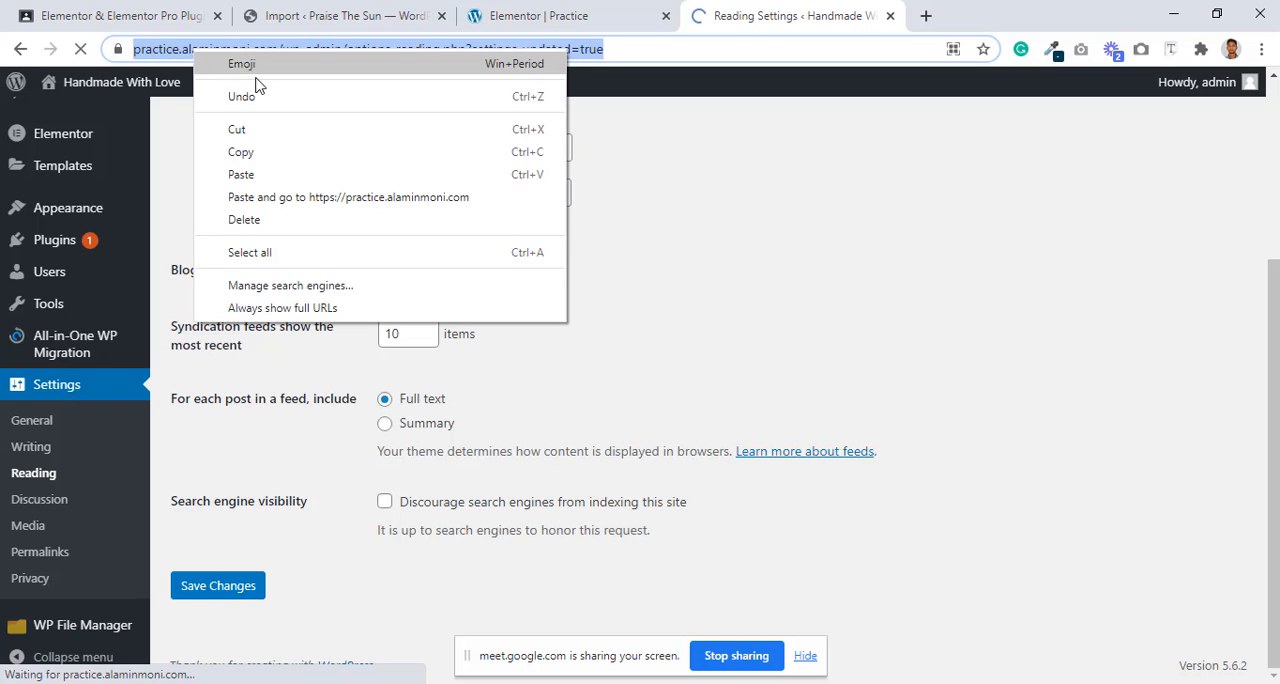
left_click(257, 152)
left_click(926, 15)
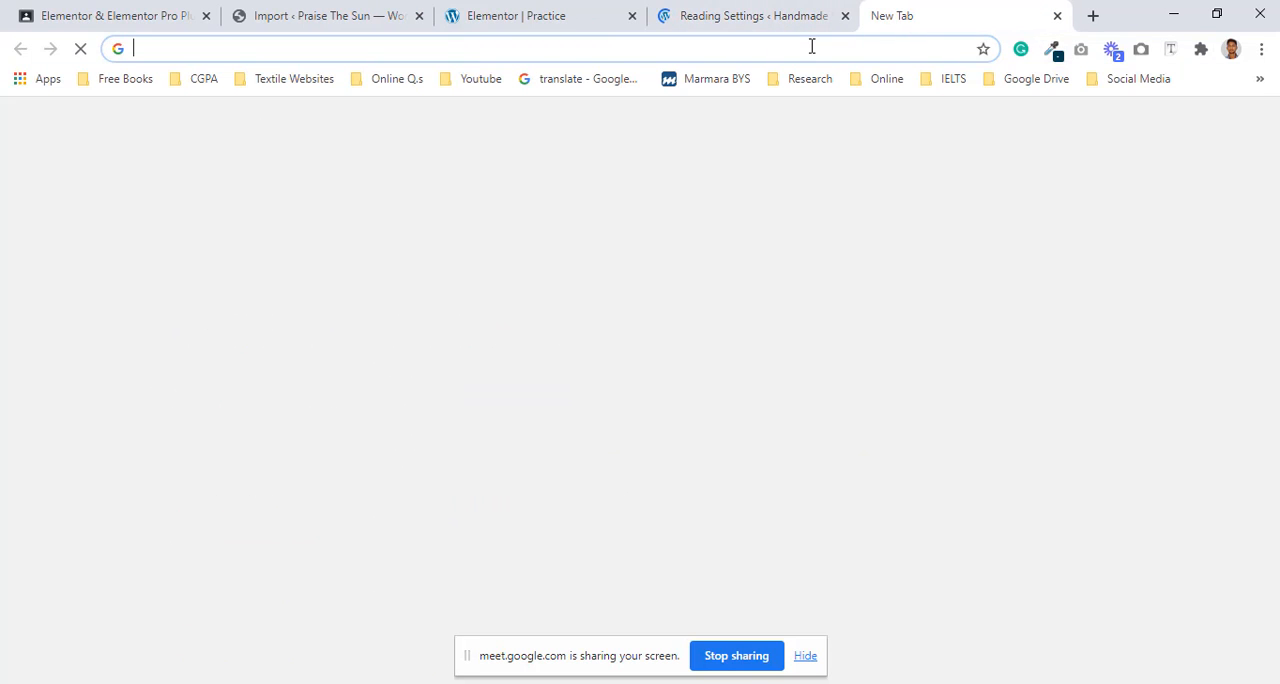
right_click(811, 46)
left_click(893, 178)
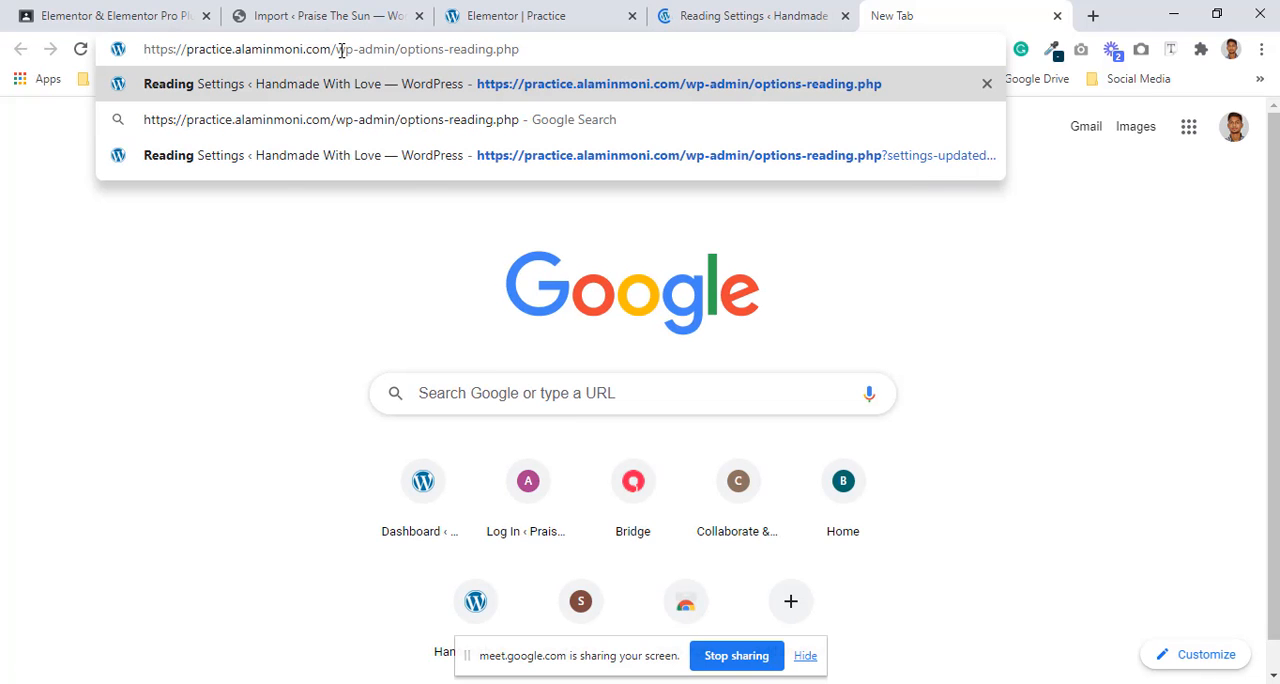
Step: Shorten the pasted address to the site's root, load it, and look through the home page
left_click_drag(336, 49, 678, 62)
key("BackSpace")
key("Return")
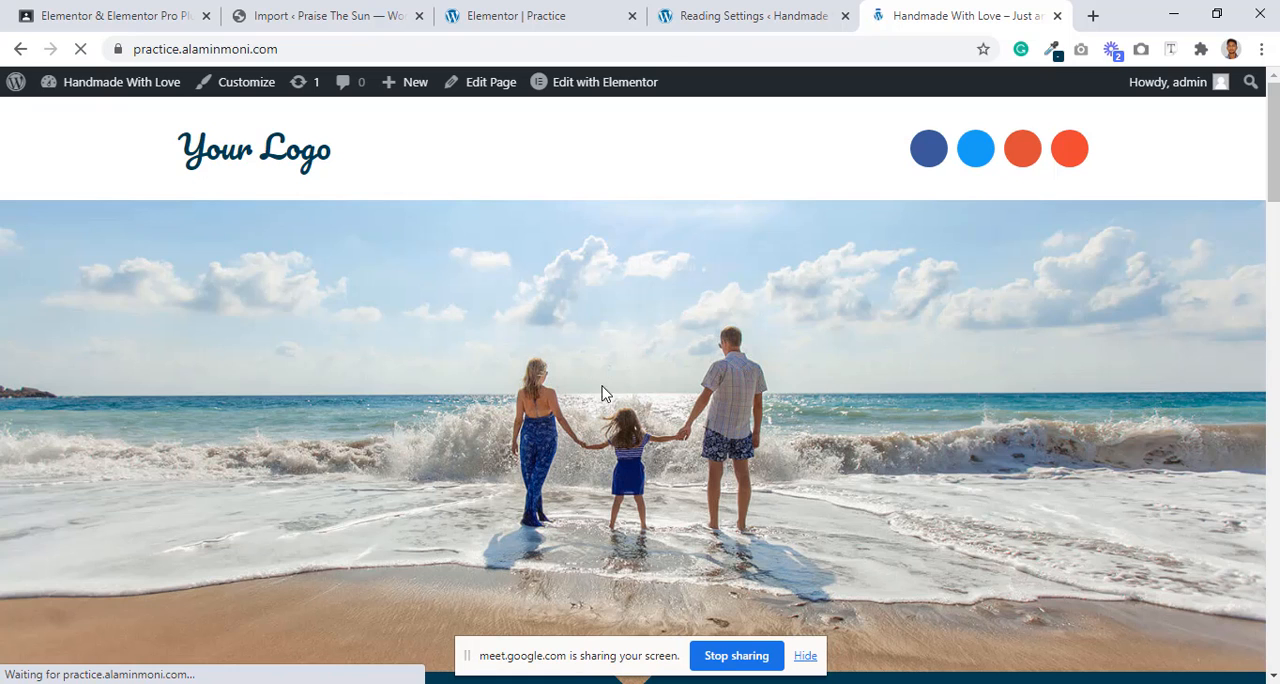
scroll(676, 370, "down", 8)
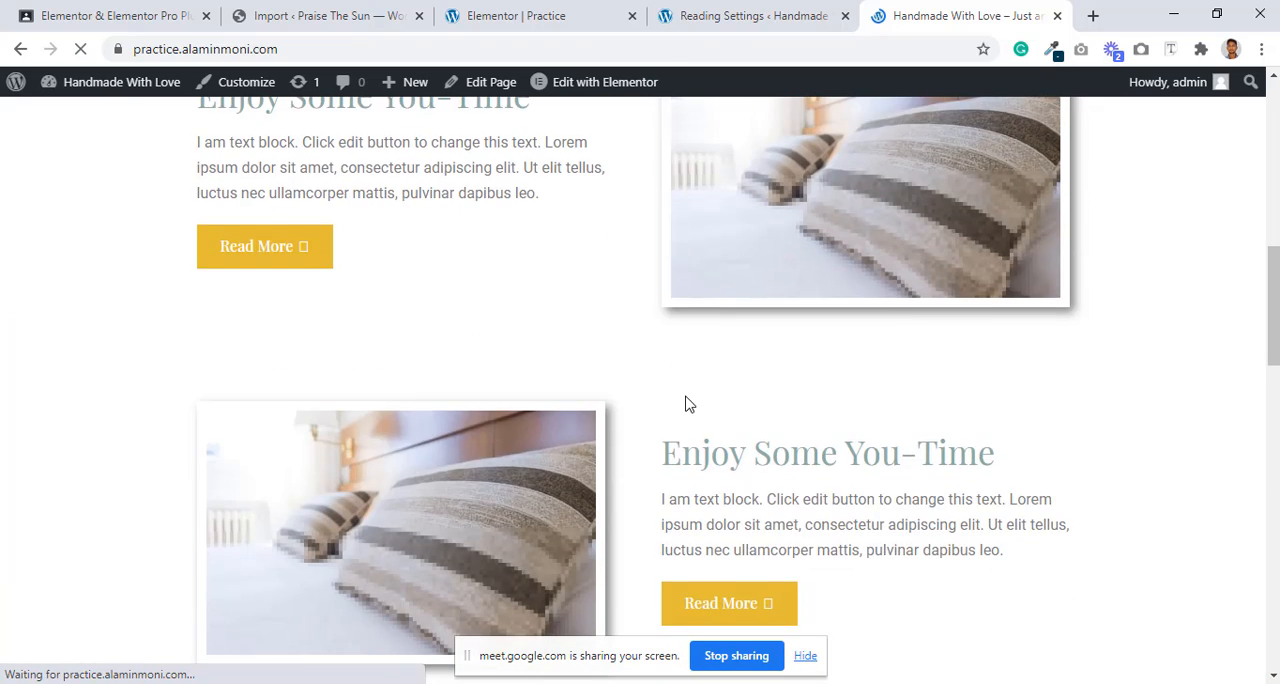
scroll(686, 403, "down", 10)
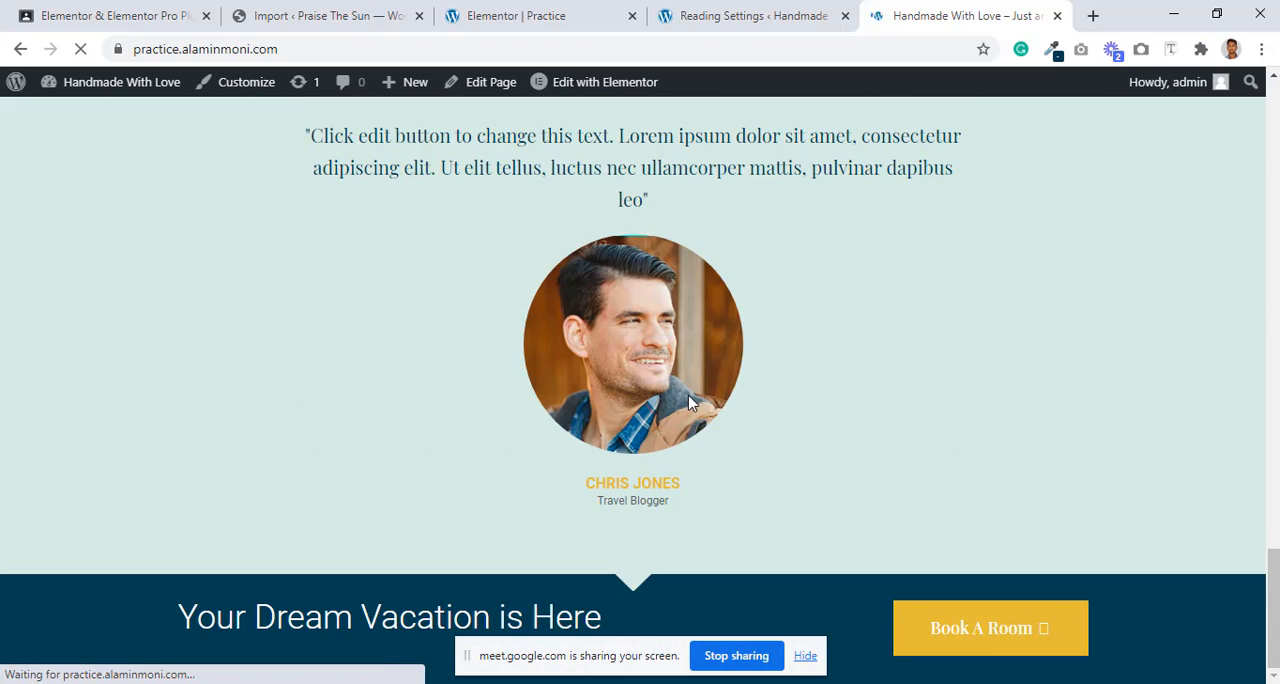
scroll(687, 403, "up", 10)
scroll(688, 403, "up", 3)
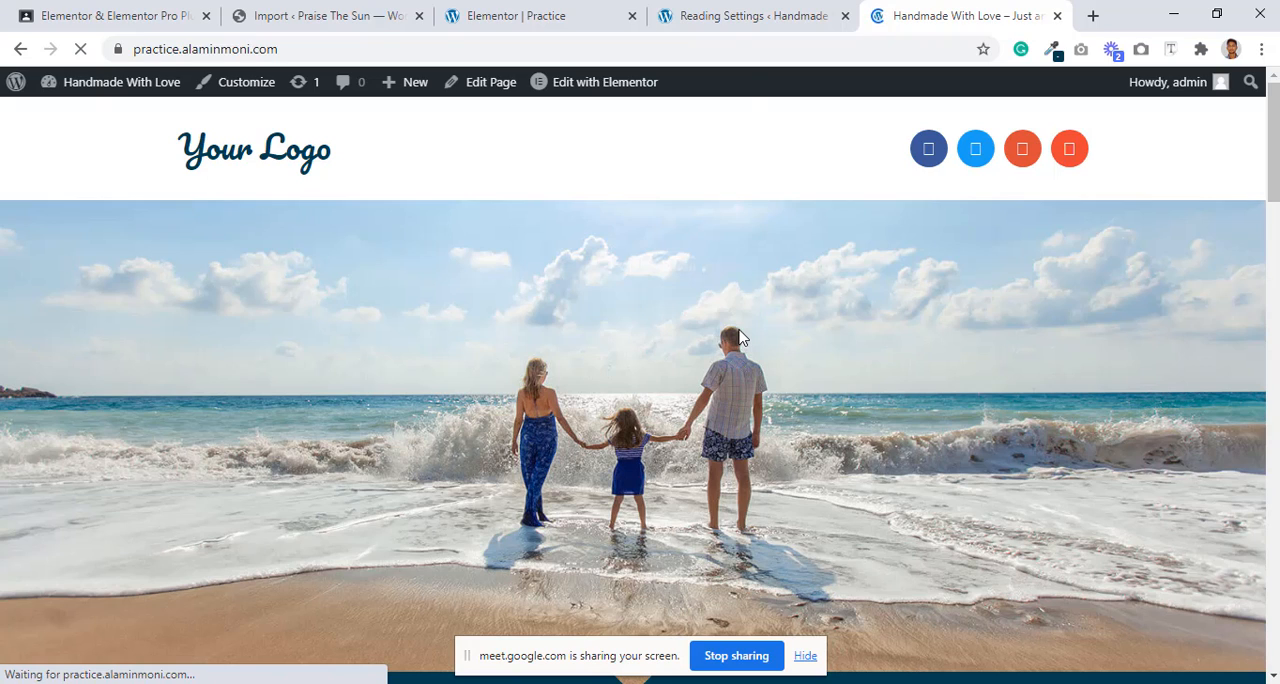
Step: Open the site's Permalink settings, and examine the post address of the Practice popup in its editor meanwhile
left_click(756, 12)
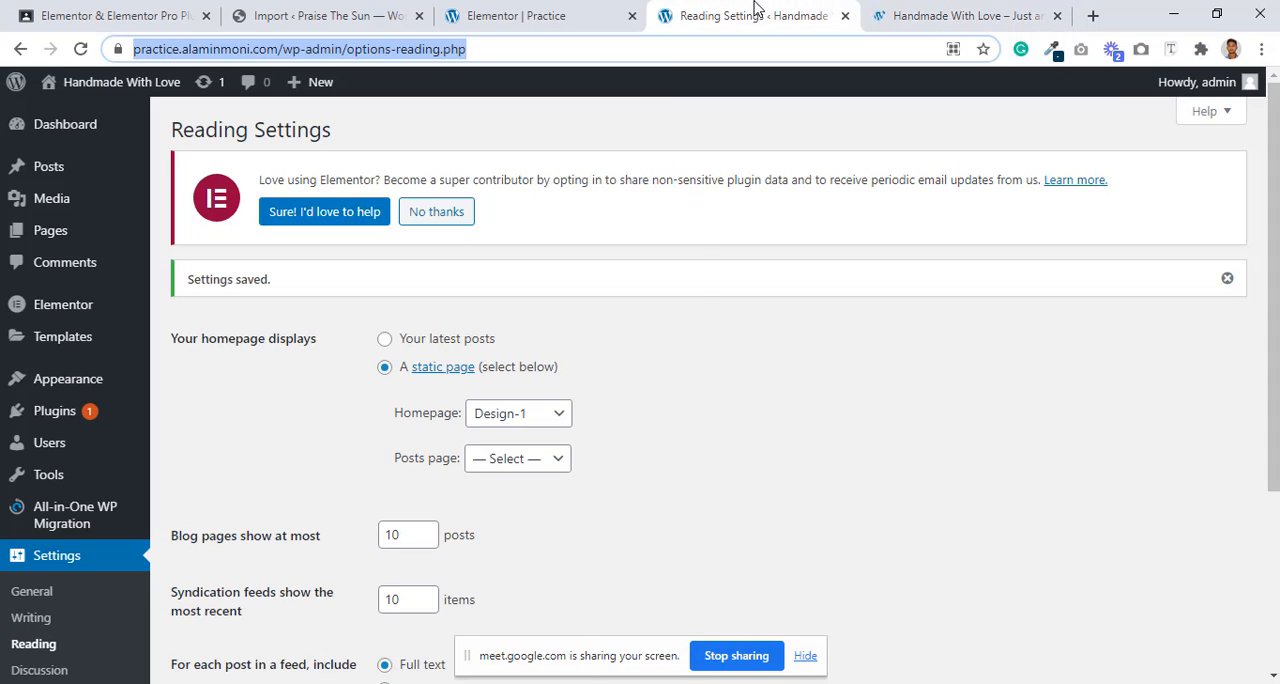
scroll(752, 410, "down", 2)
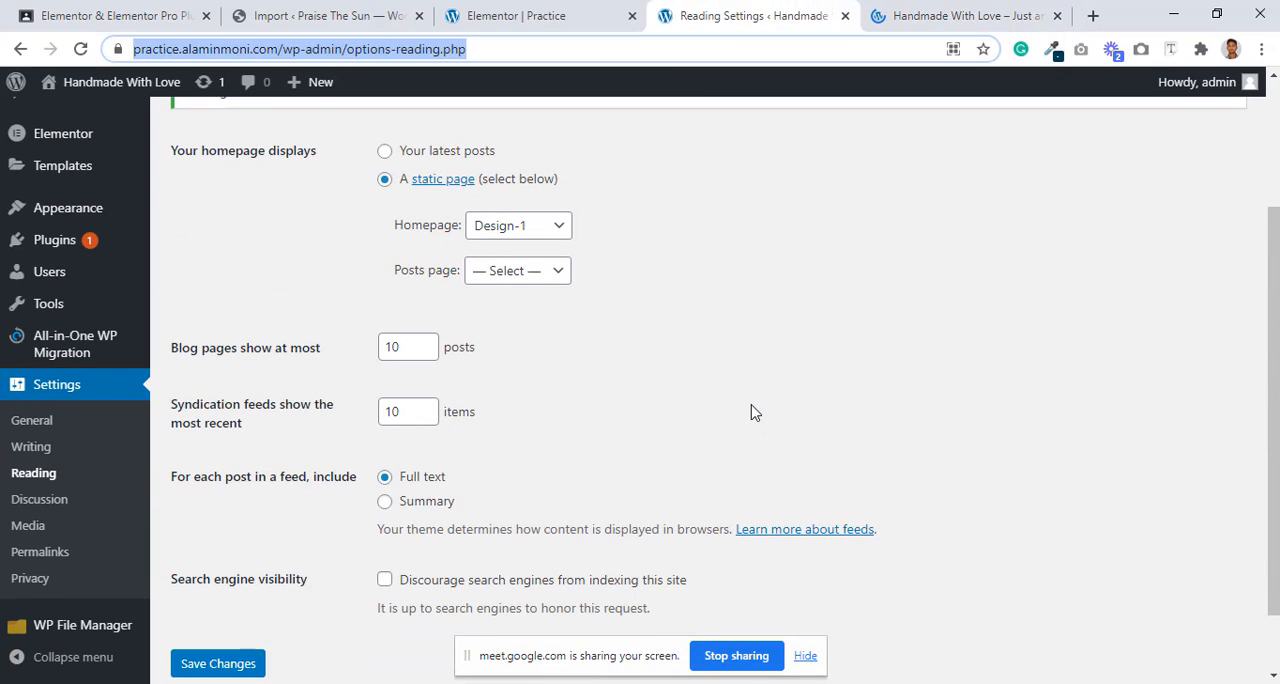
left_click(22, 558)
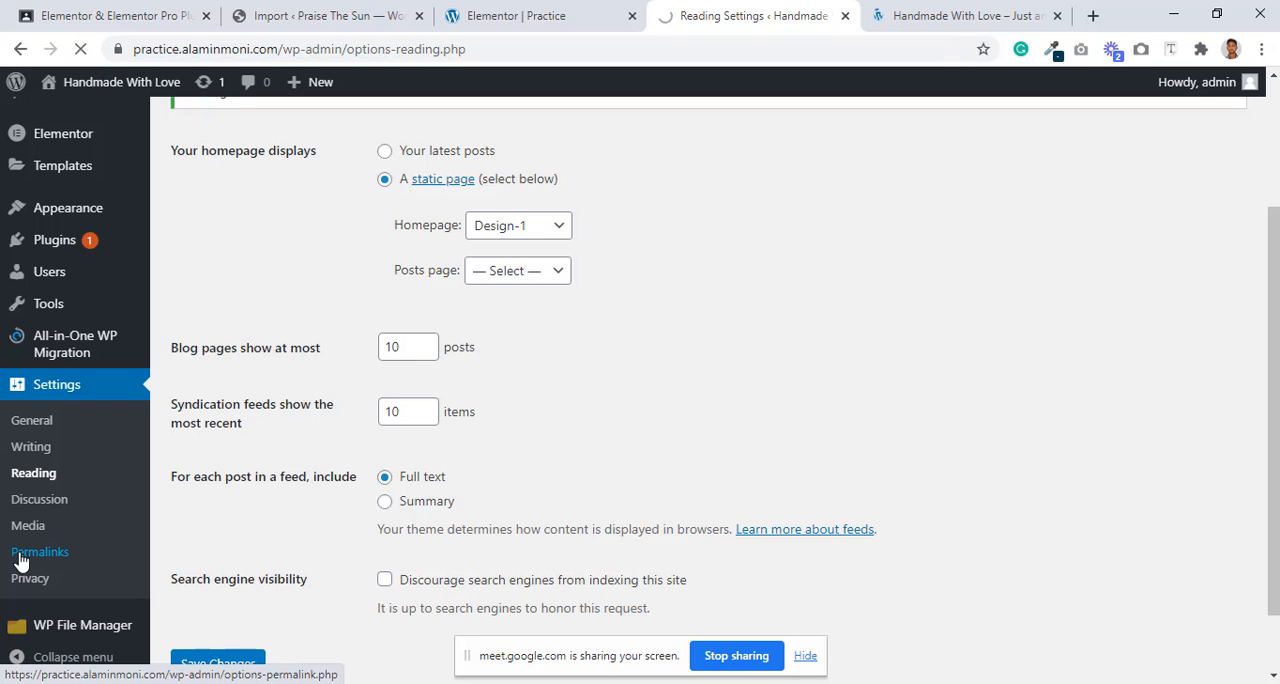
left_click(566, 12)
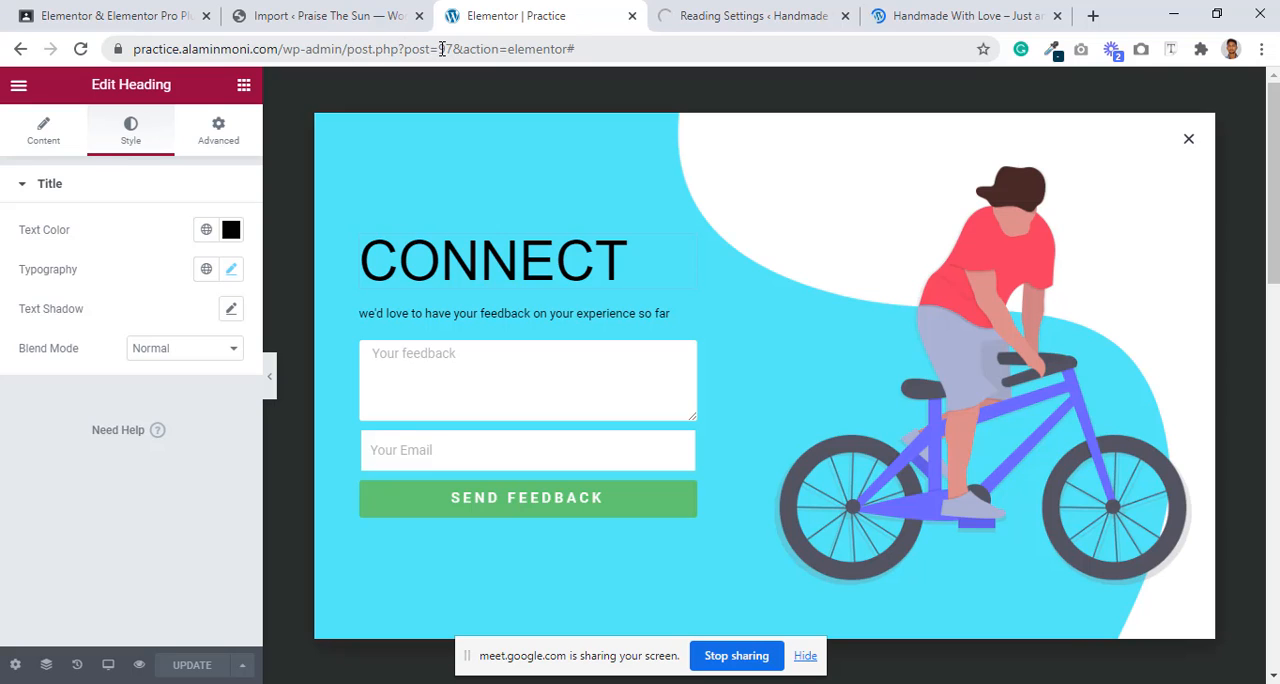
left_click_drag(458, 48, 6, 70)
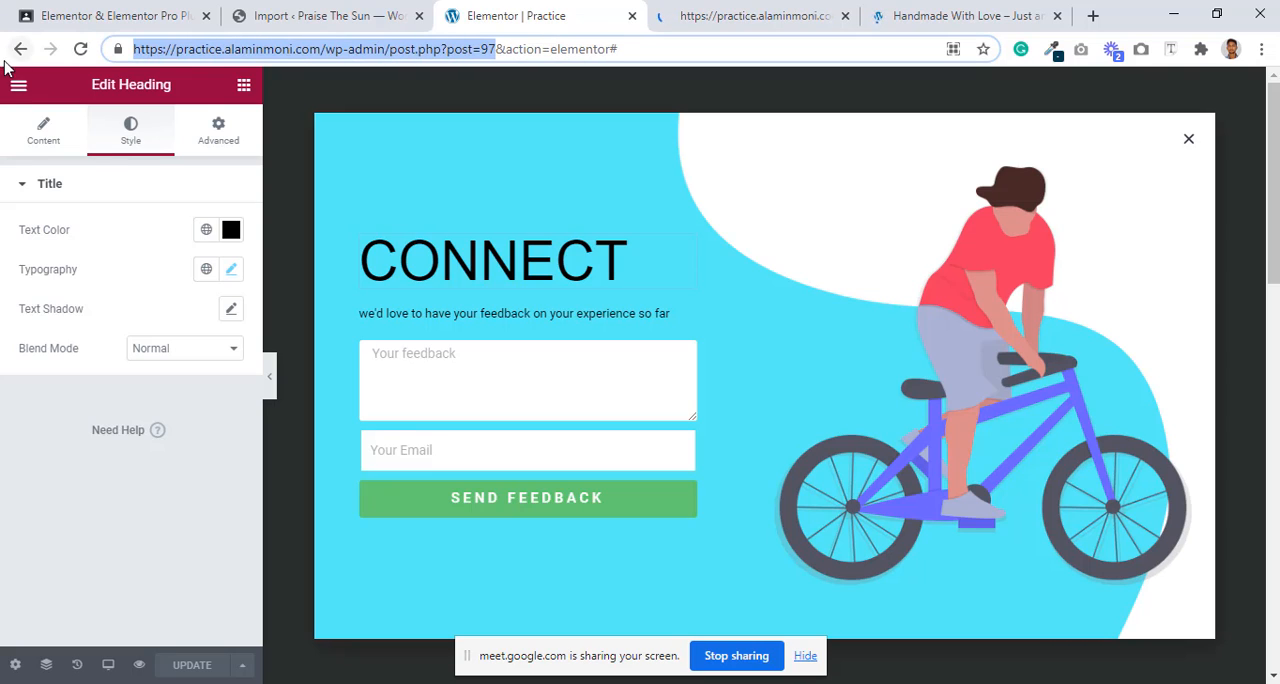
left_click(748, 16)
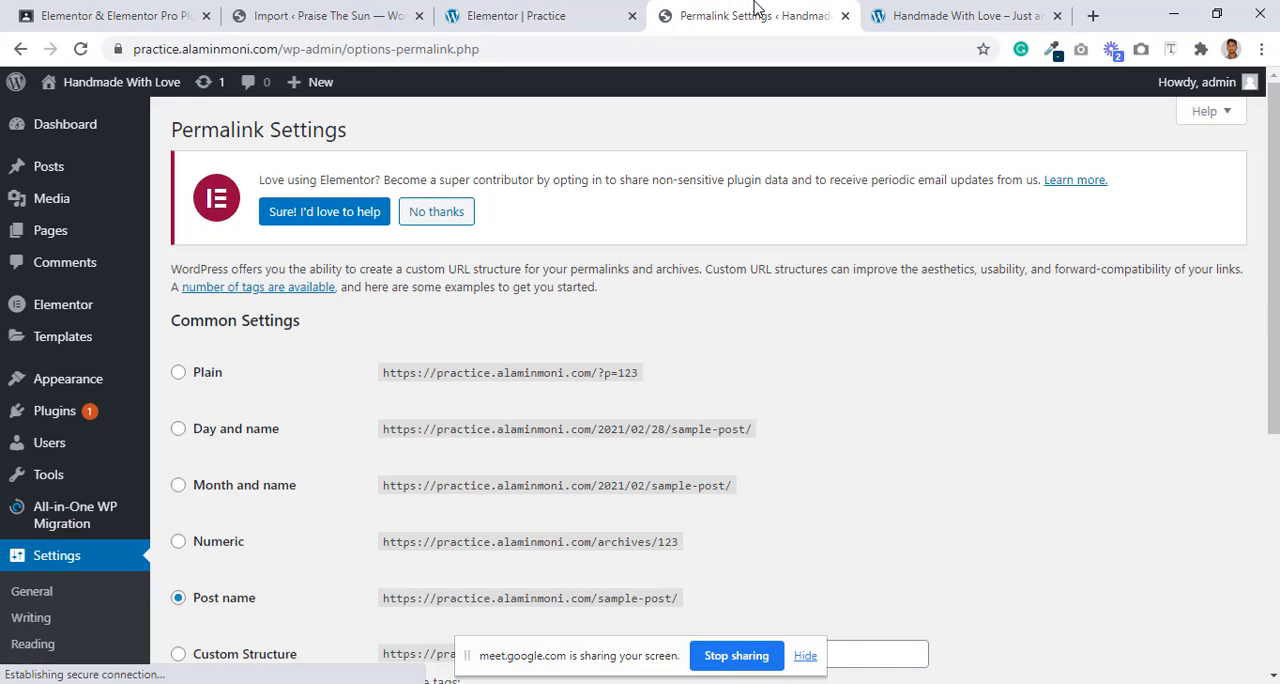
Step: Examine the Post name permalink structure and its sample address, checking the home page's address for comparison
scroll(770, 212, "down", 2)
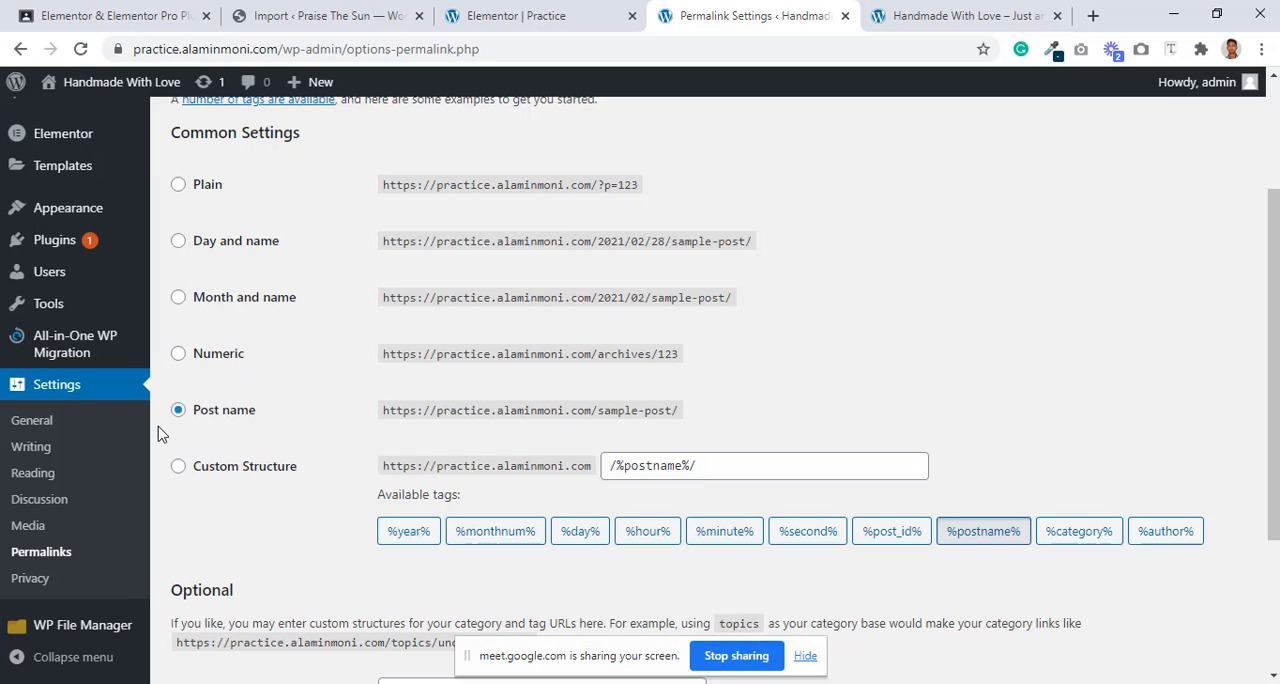
left_click_drag(700, 406, 371, 424)
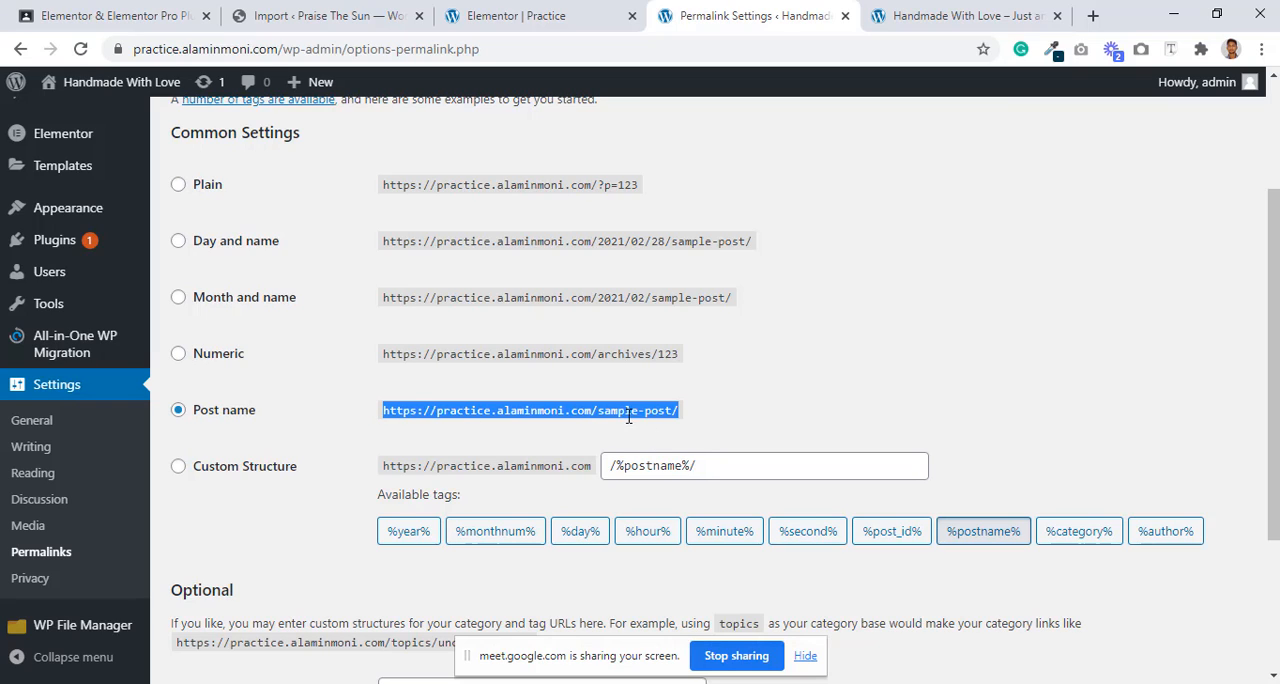
left_click(715, 418)
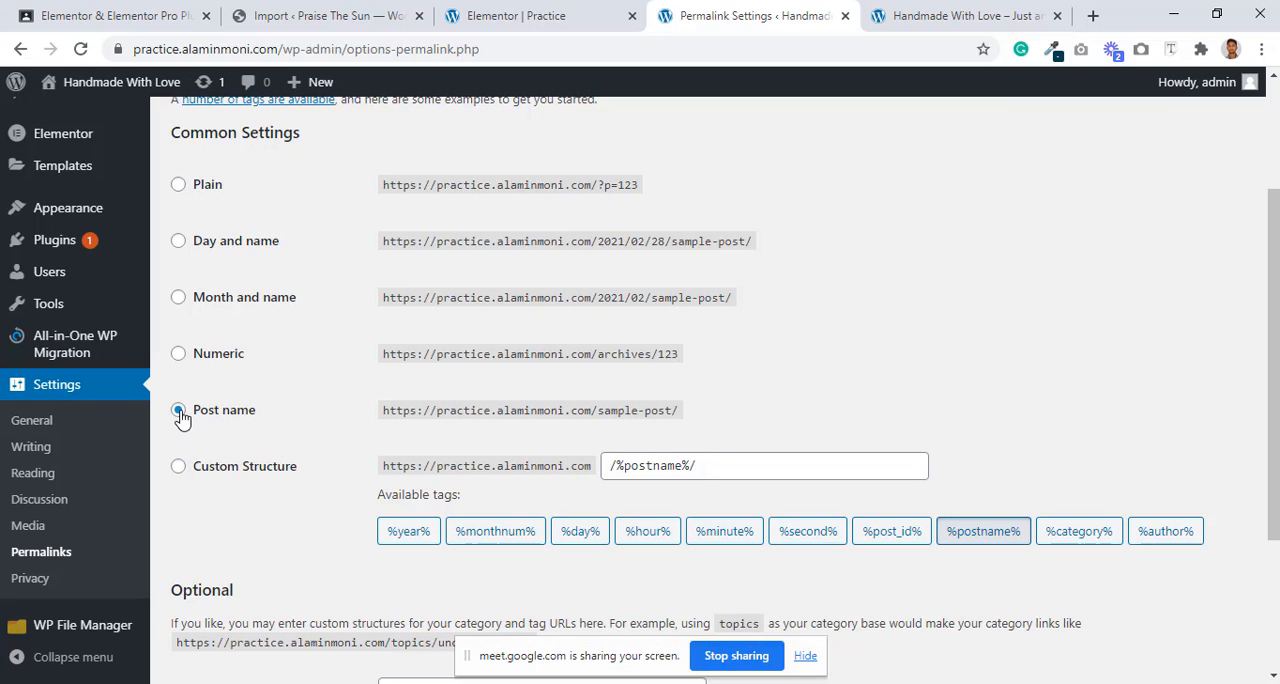
left_click(980, 12)
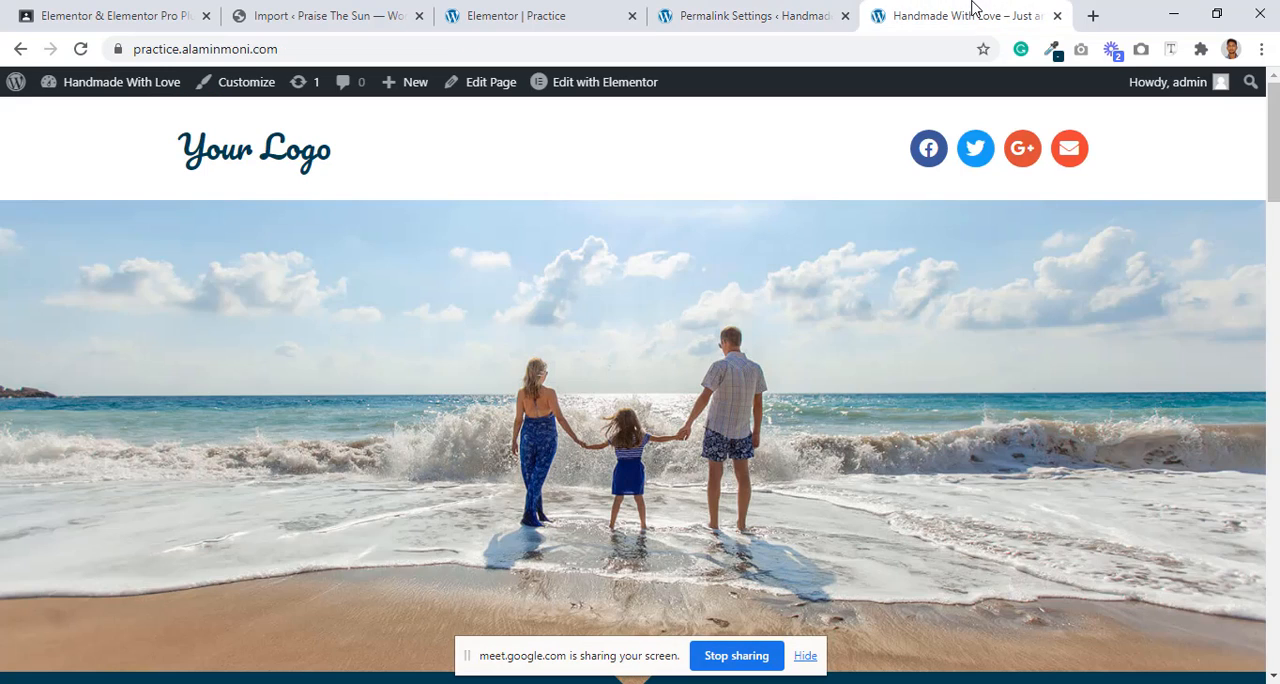
left_click(742, 12)
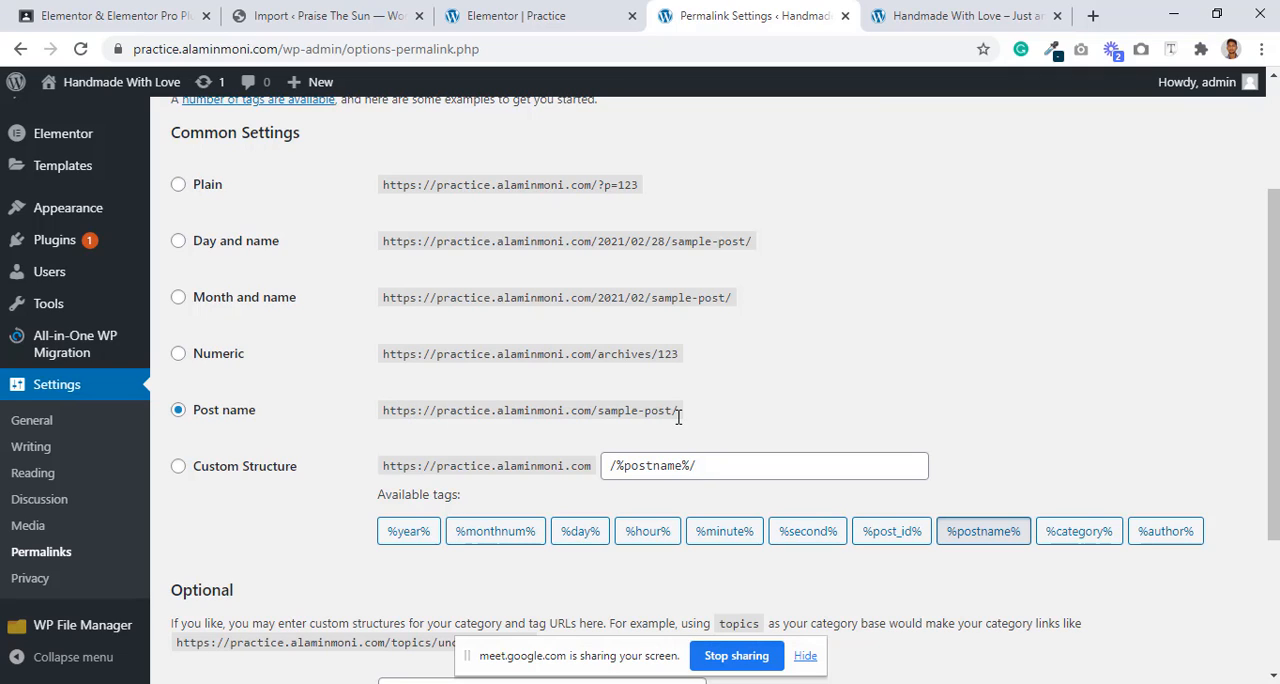
left_click_drag(678, 418, 380, 433)
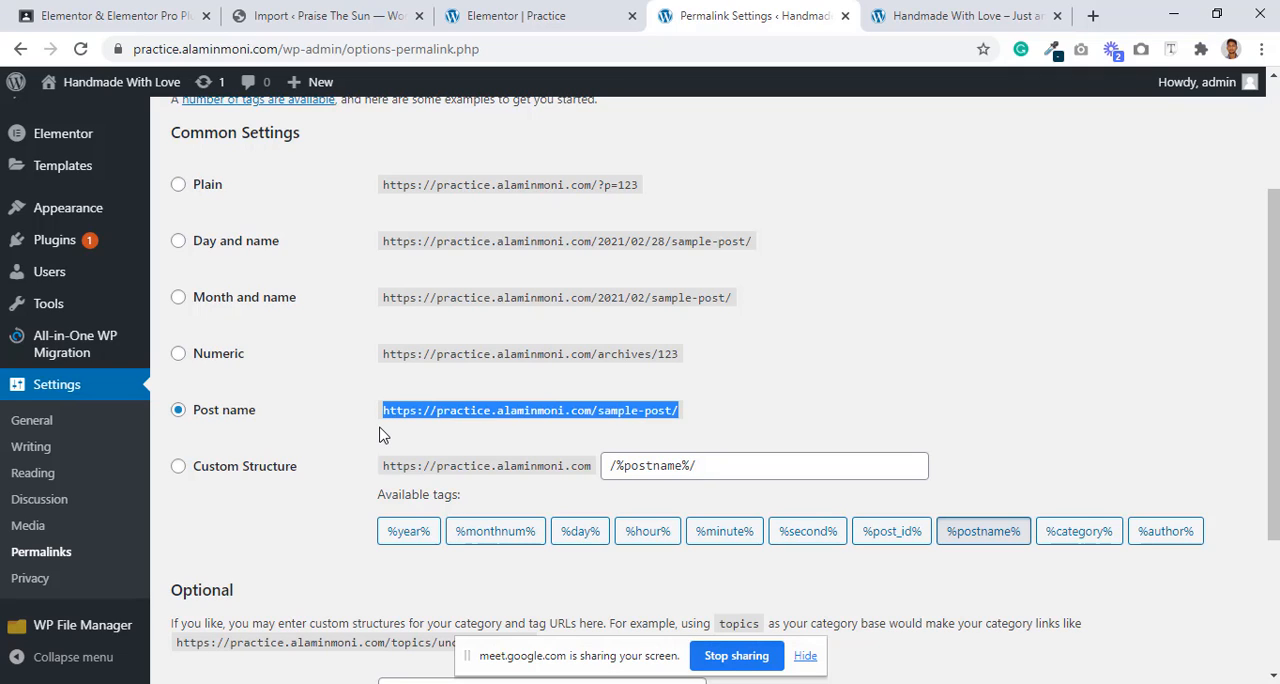
left_click(198, 418)
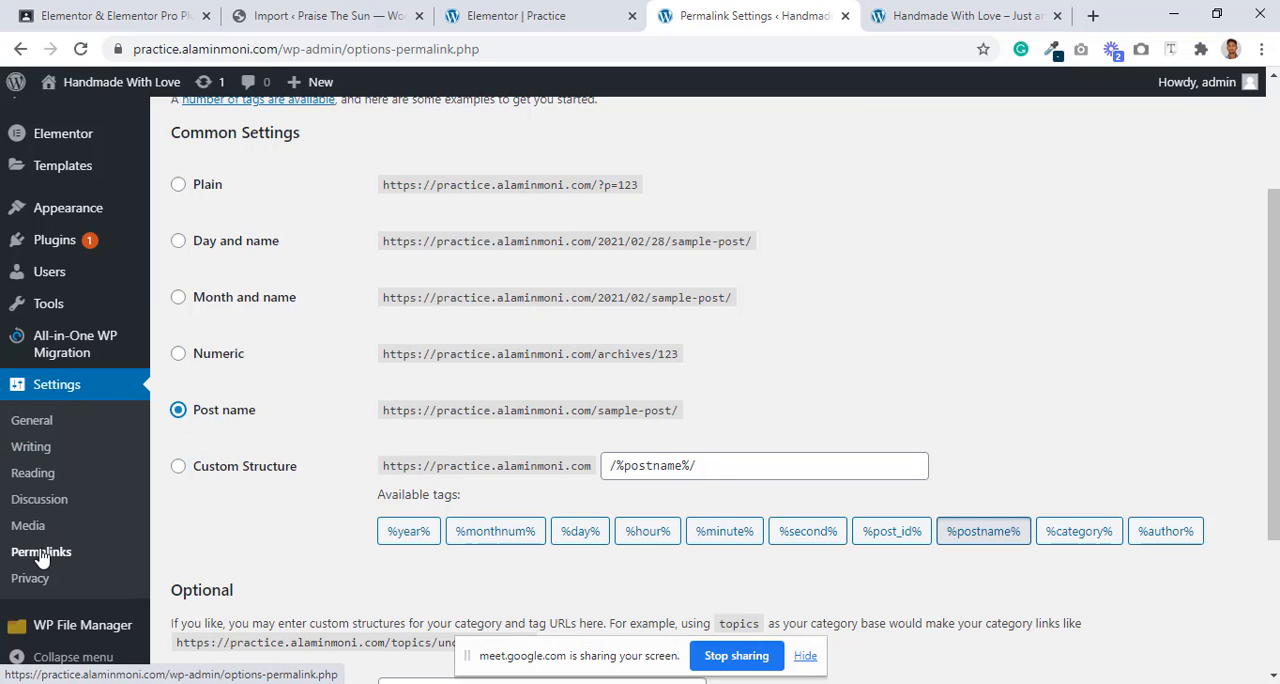
left_click_drag(204, 418, 266, 410)
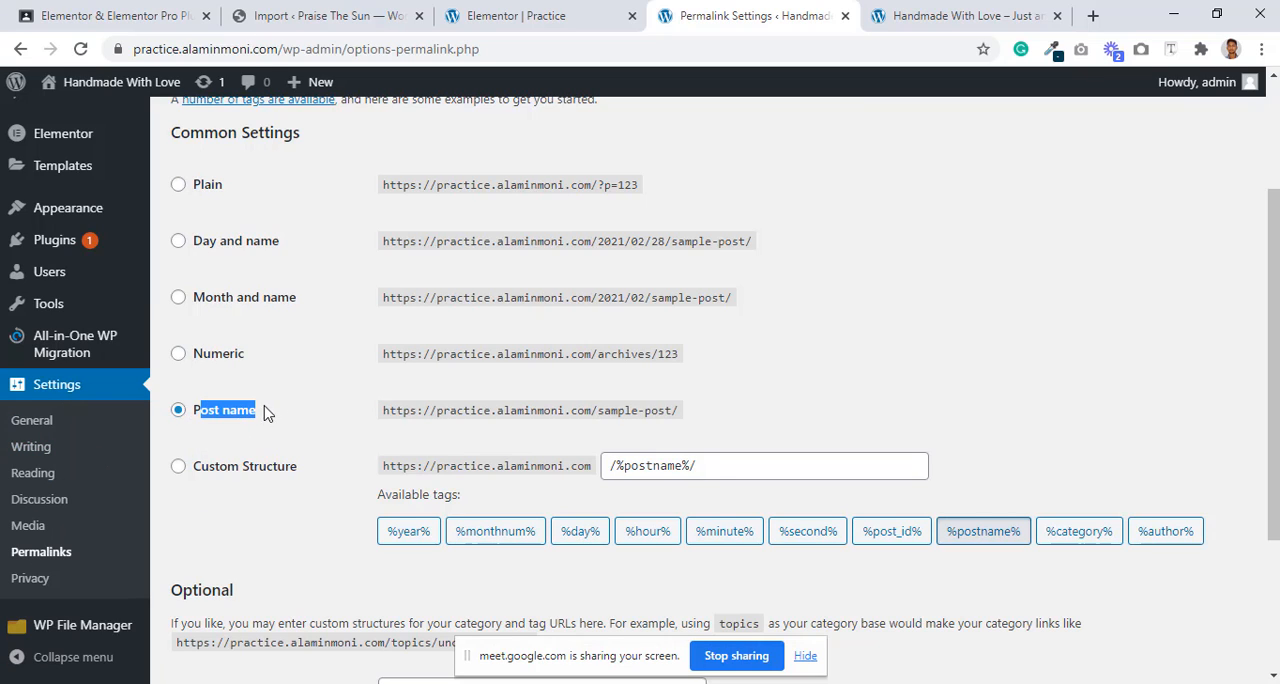
left_click(266, 411)
Step: Look over the remaining permalink options, including the custom structure tags and the optional category and tag bases
scroll(268, 413, "down", 1)
scroll(266, 413, "down", 2)
scroll(266, 413, "up", 4)
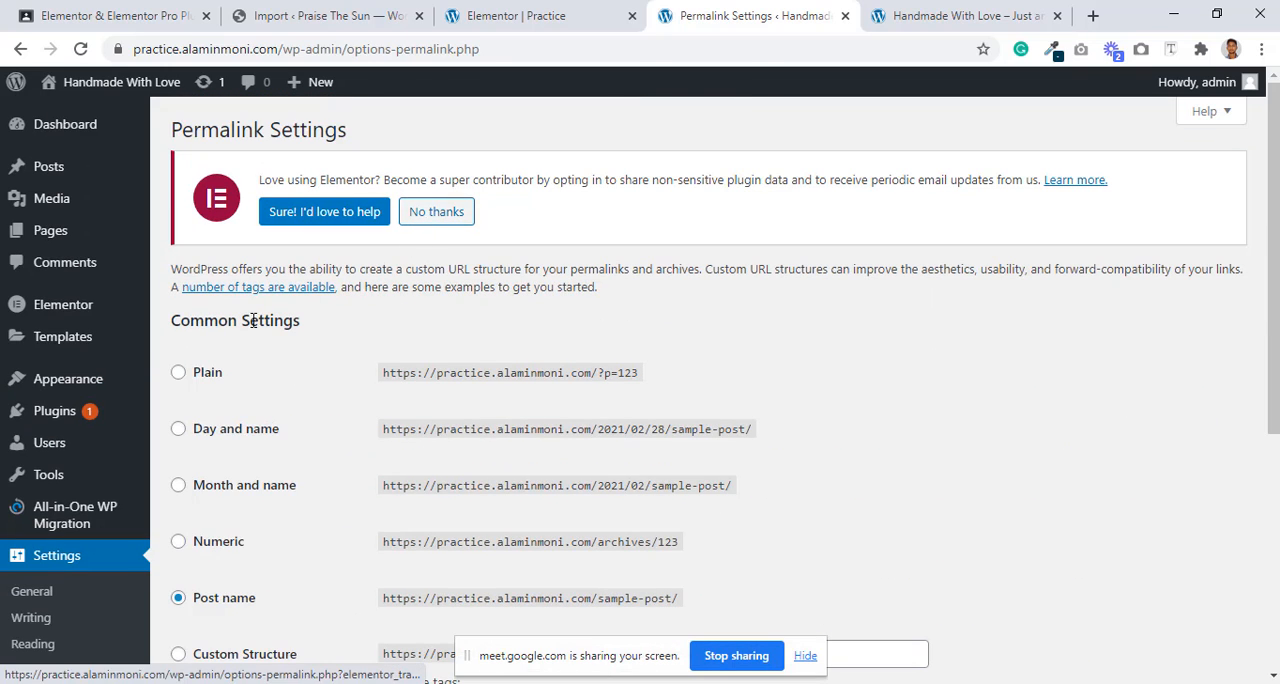
scroll(855, 600, "down", 4)
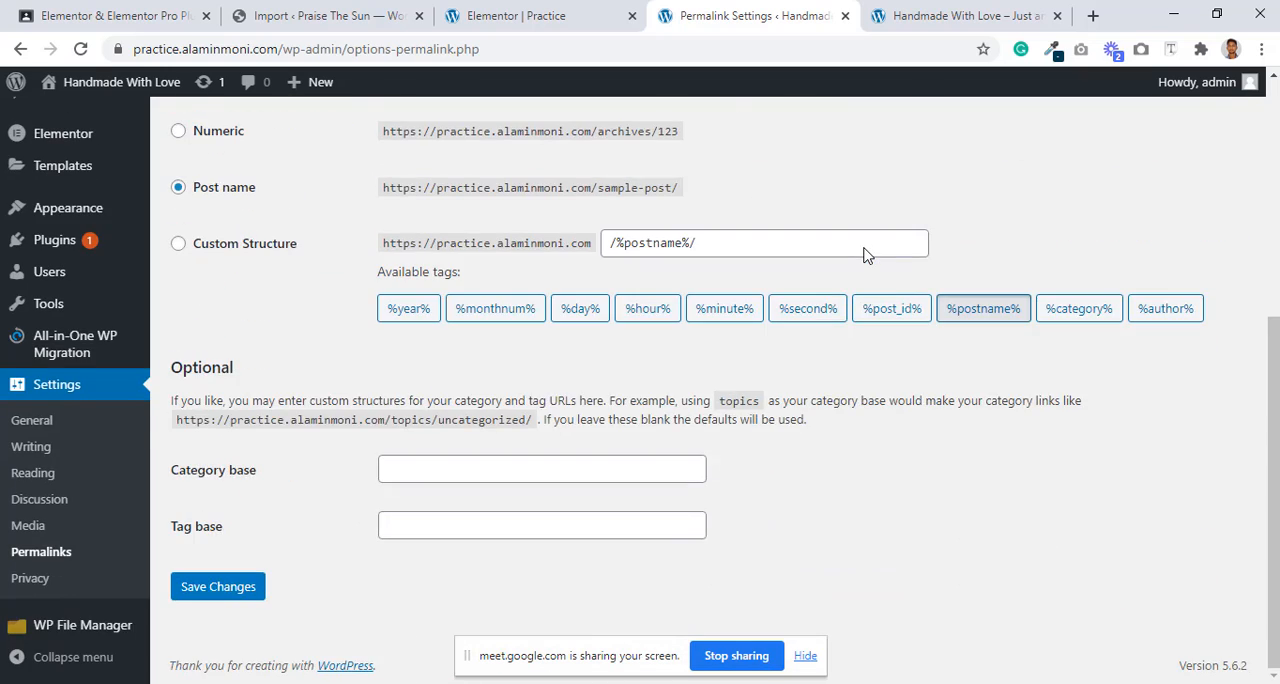
scroll(855, 604, "up", 4)
left_click(874, 683)
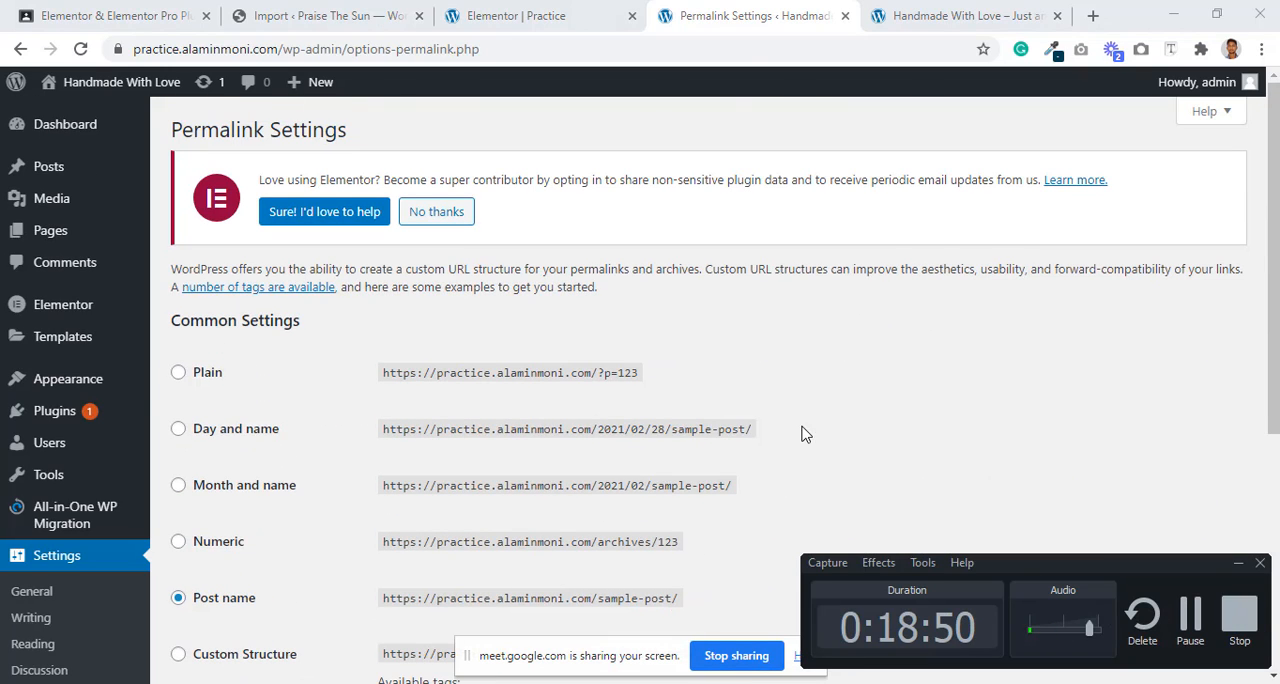
mouse_move(52, 245)
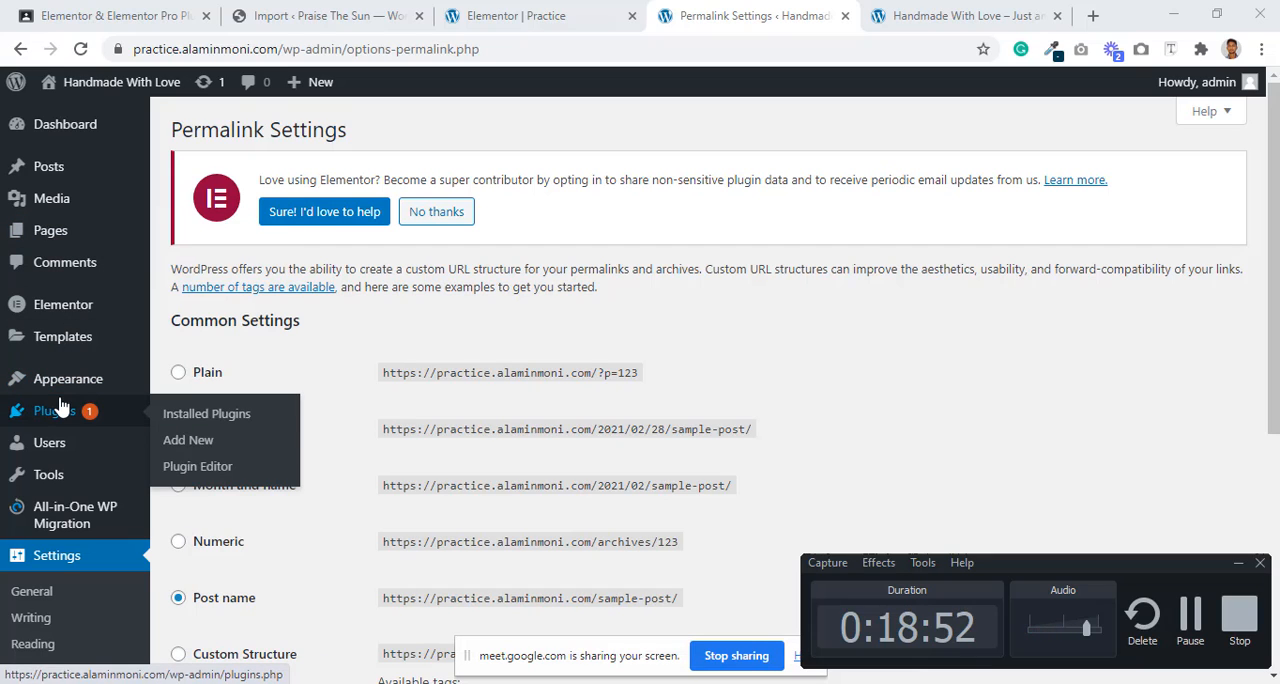
Step: Open the list of popup templates and move the unpublished draft copy of the Practice popup to the trash
mouse_move(55, 342)
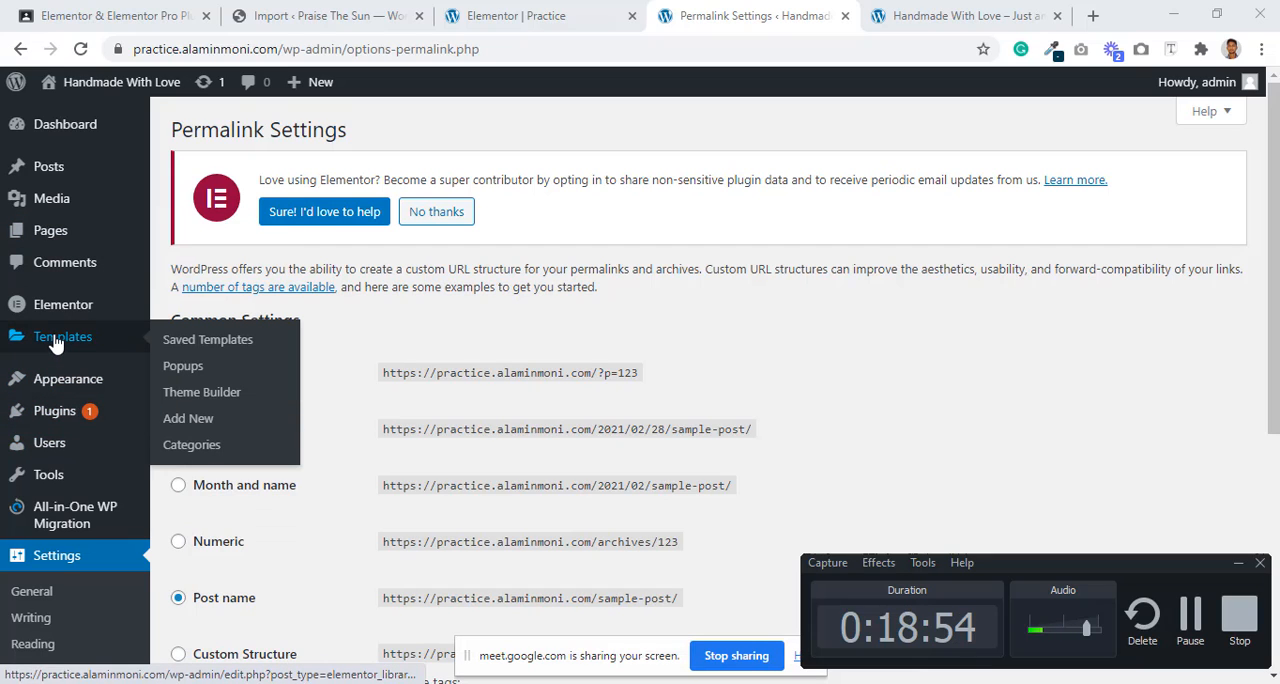
left_click(182, 374)
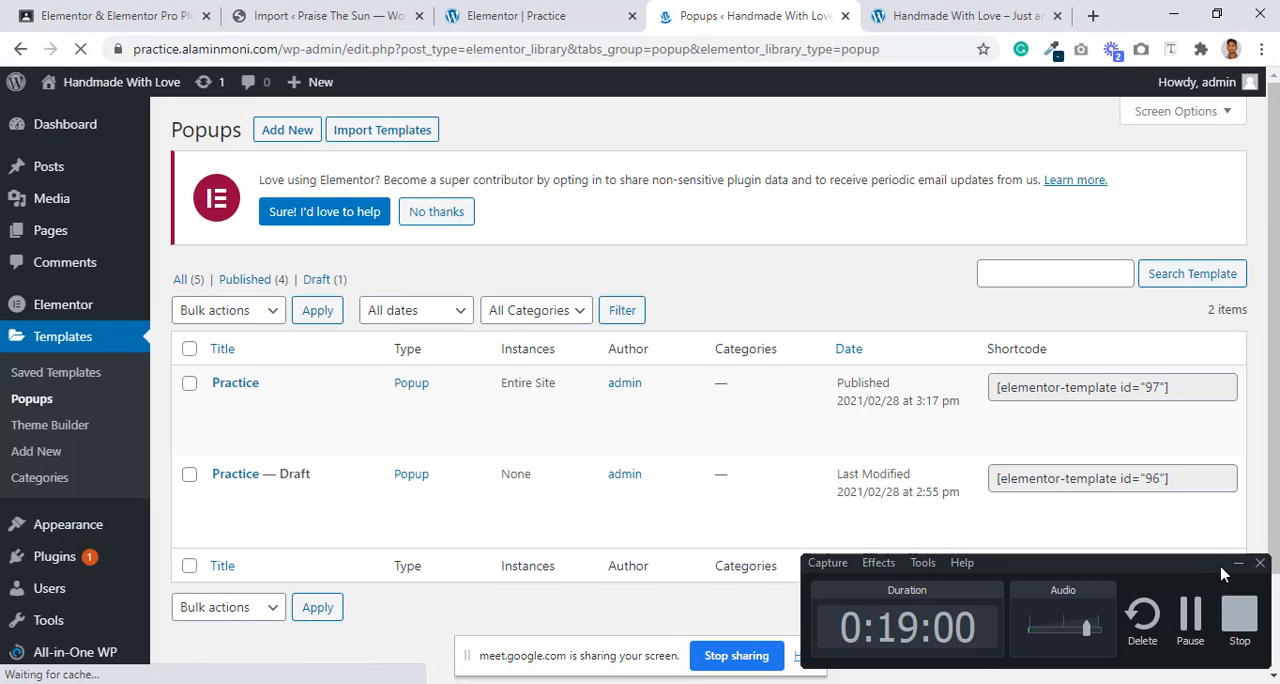
left_click(1237, 564)
mouse_move(248, 395)
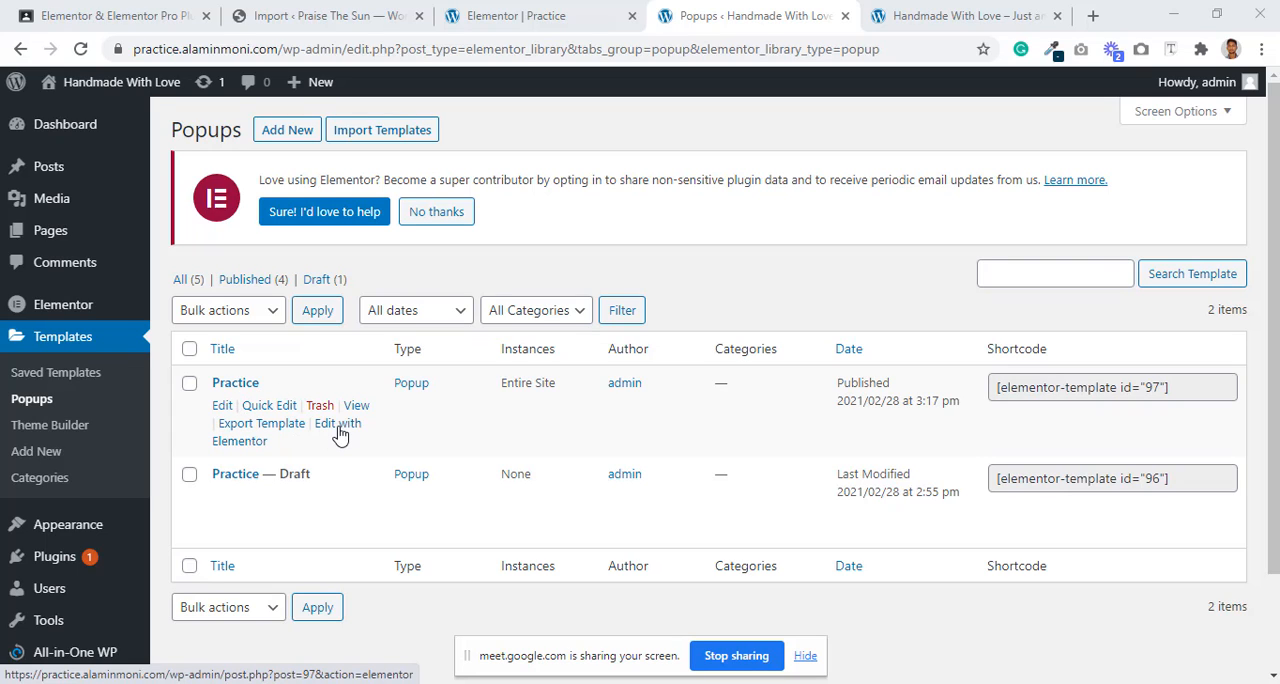
mouse_move(248, 487)
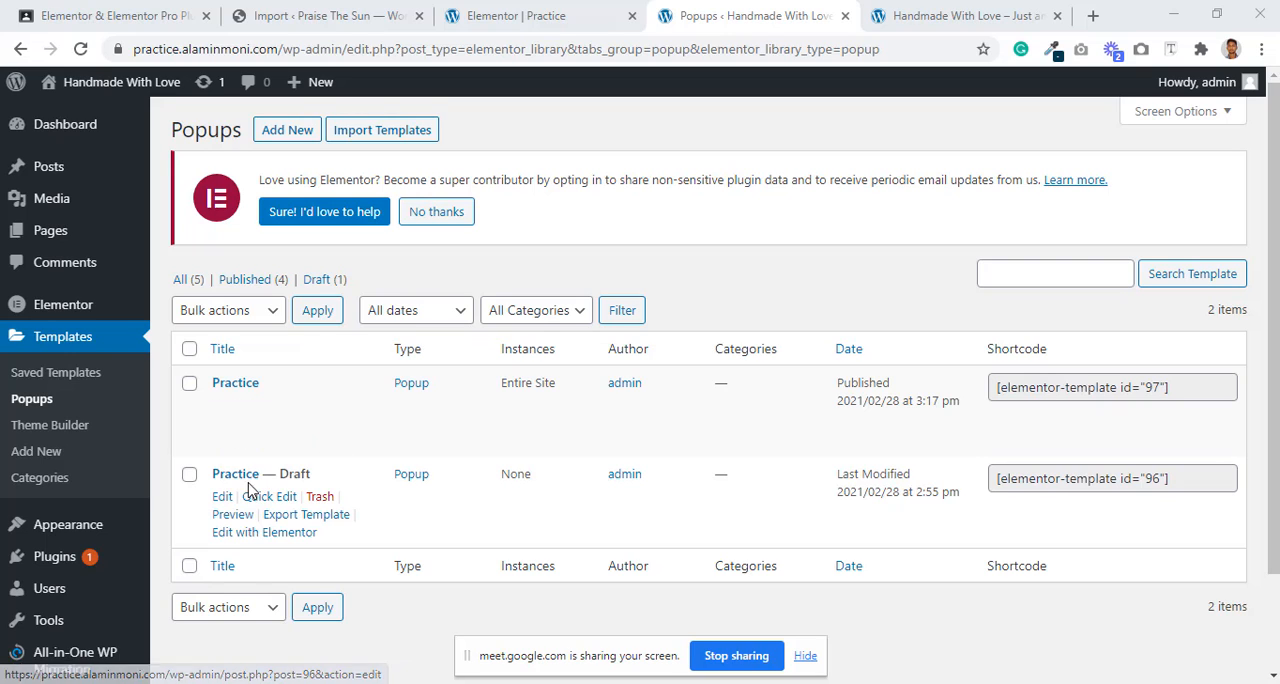
left_click(320, 498)
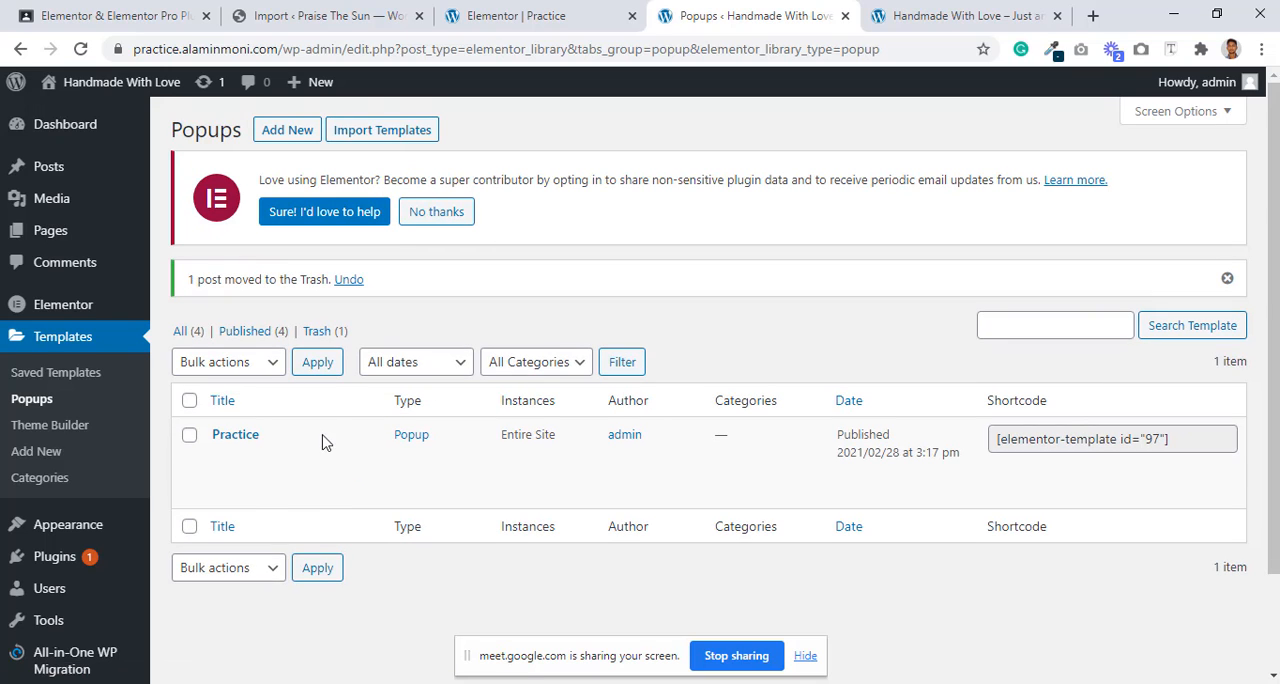
scroll(440, 420, "down", 2)
scroll(452, 410, "up", 2)
left_click(764, 683)
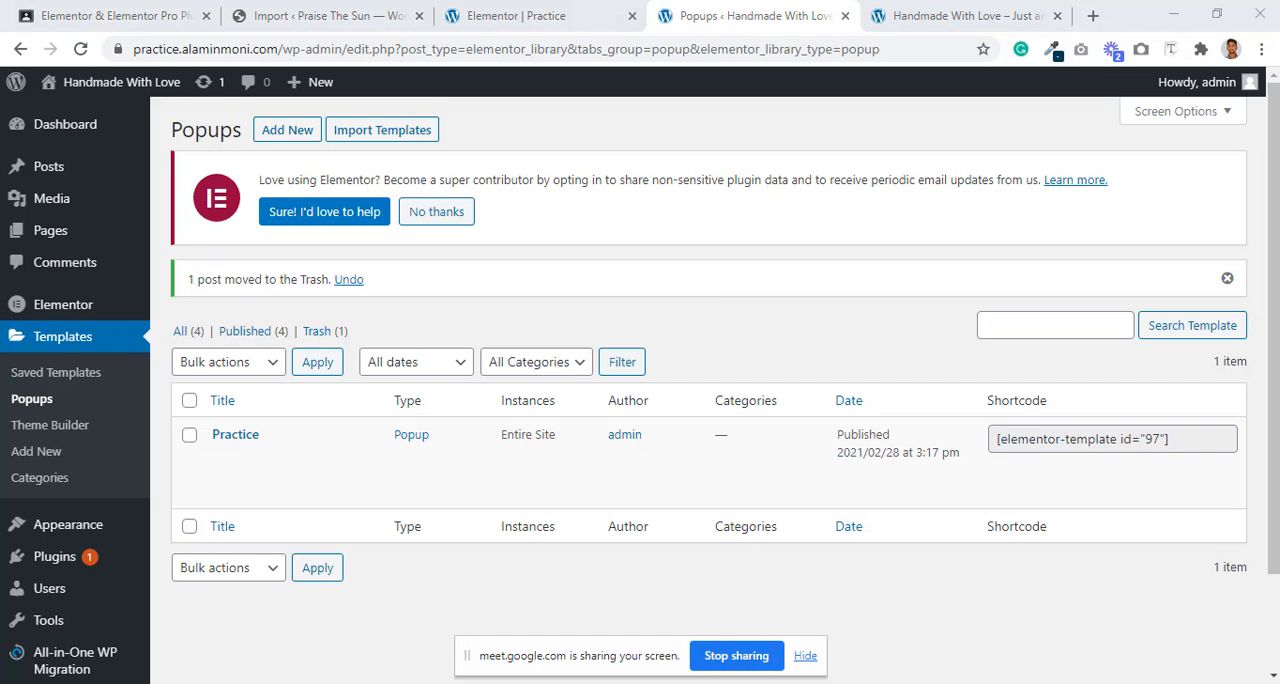